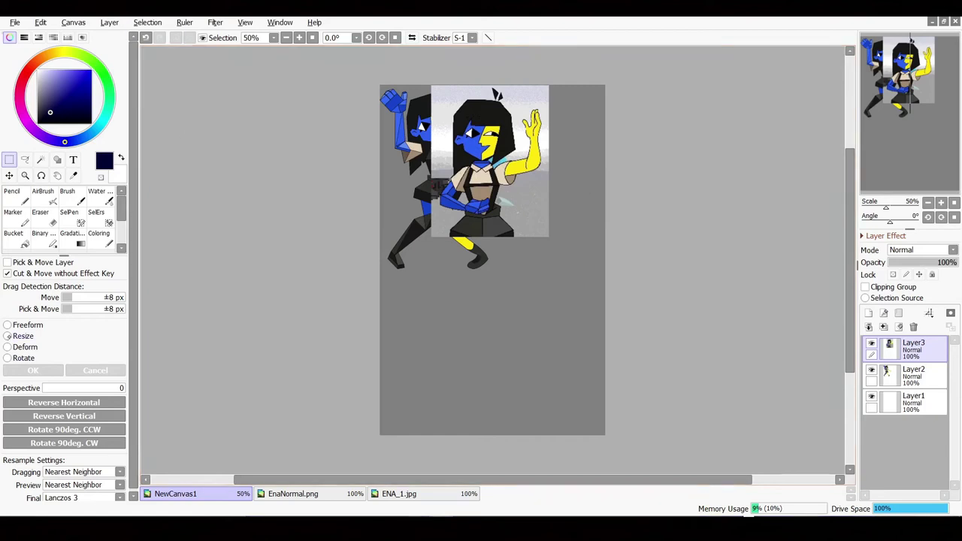
- Shrink the portrait and full-body reference images into the canvas's top corners
key(ctrl+t)
mouse_move(549, 236)
mouse_down()
mouse_move(494, 167)
mouse_move(577, 132)
mouse_up()
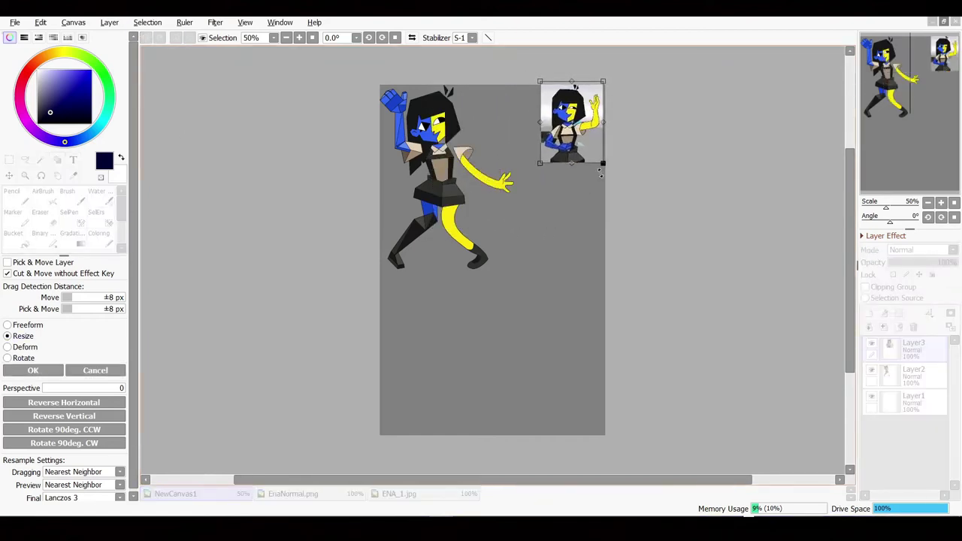
key(Return)
click(913, 374)
key(ctrl+t)
mouse_move(515, 270)
mouse_down()
mouse_move(436, 156)
mouse_move(444, 170)
mouse_up()
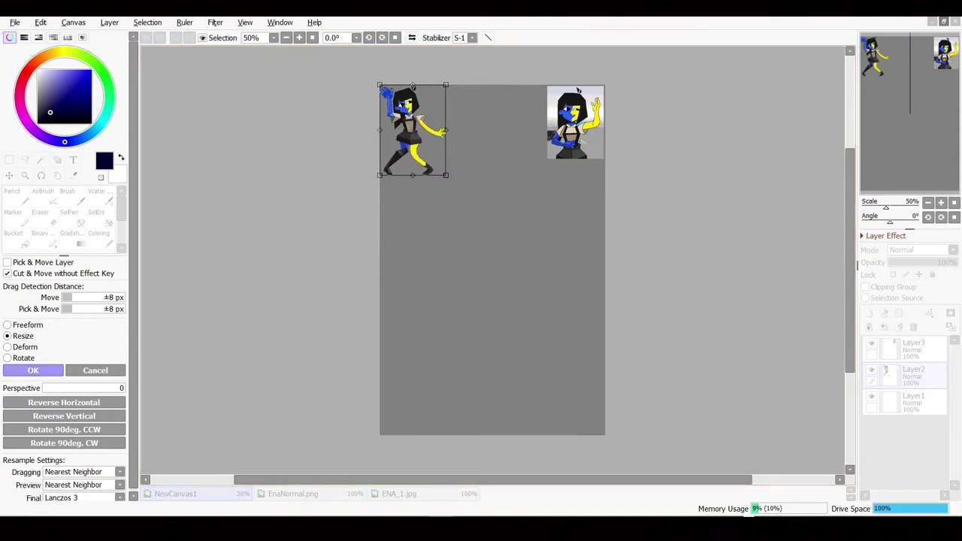
key(Return)
- Group both references in a new folder named 'references', with Layer1 above it
click(898, 313)
double_click(908, 342)
text(refere)
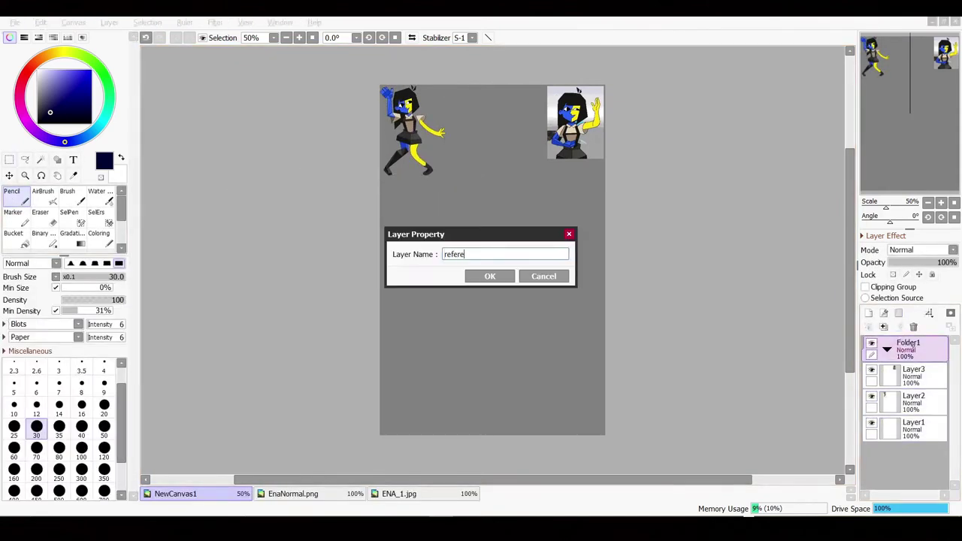
text(nces)
key(Return)
drag(913, 373, 908, 347)
drag(913, 399, 912, 375)
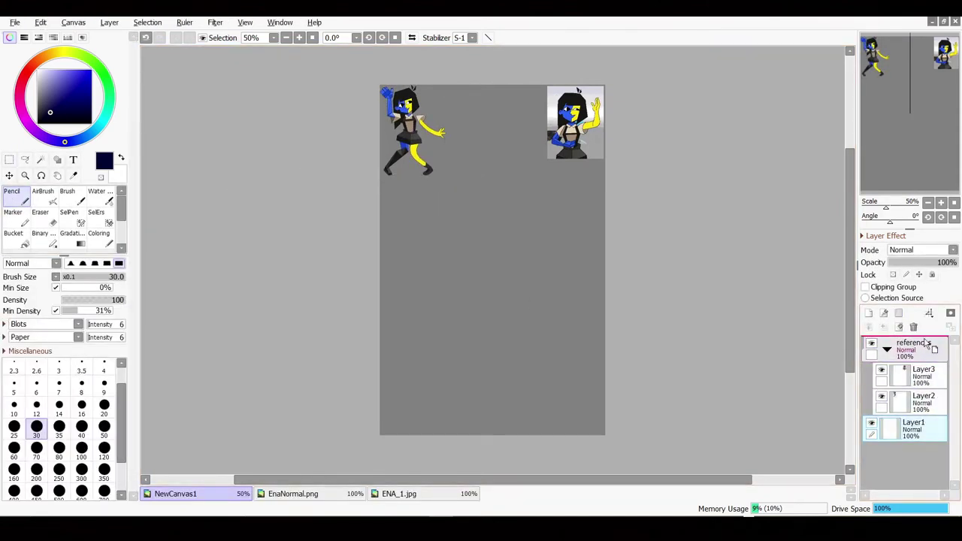
drag(913, 426, 913, 344)
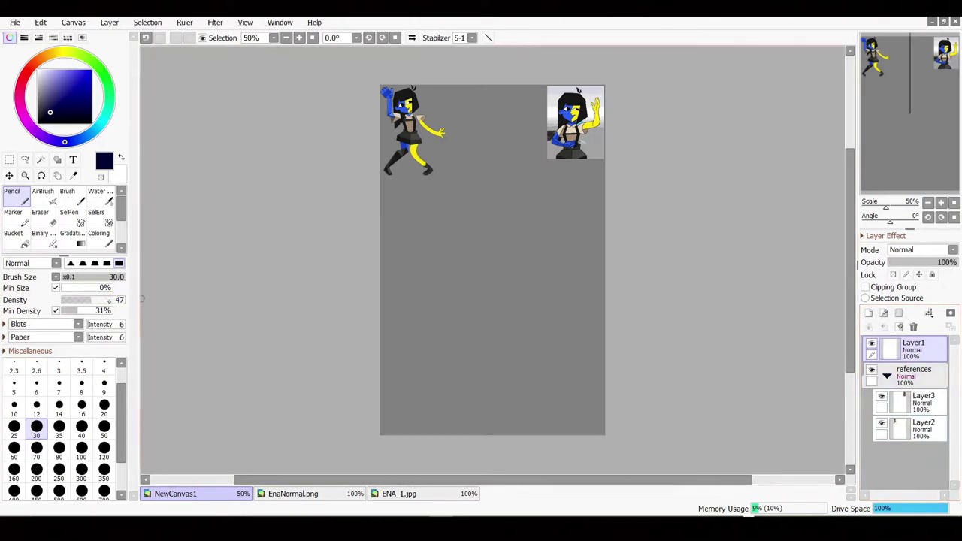
- Set the Pencil to size 25, density 15, min size 32%, and sketch the tapered box on Layer1
key(bracketright)
key(2)
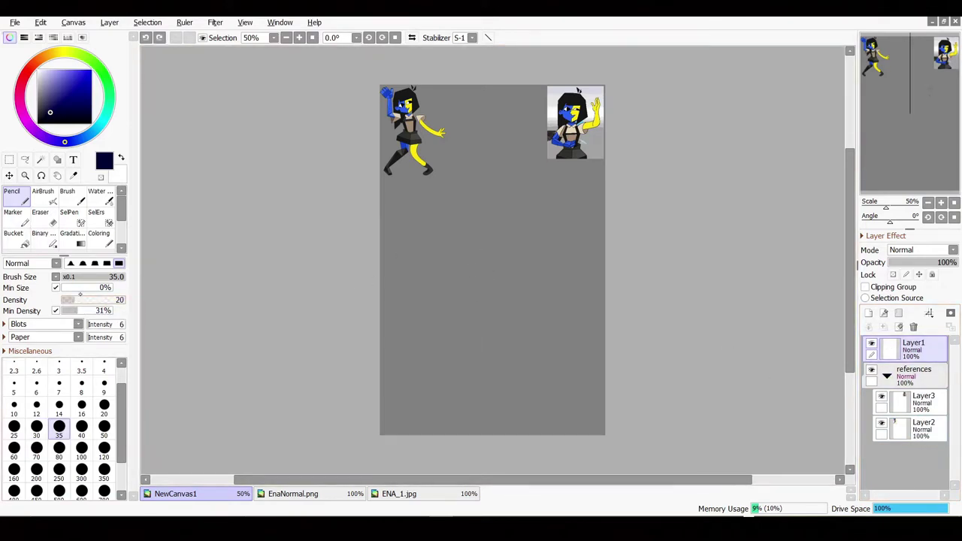
click(75, 288)
drag(74, 300, 72, 300)
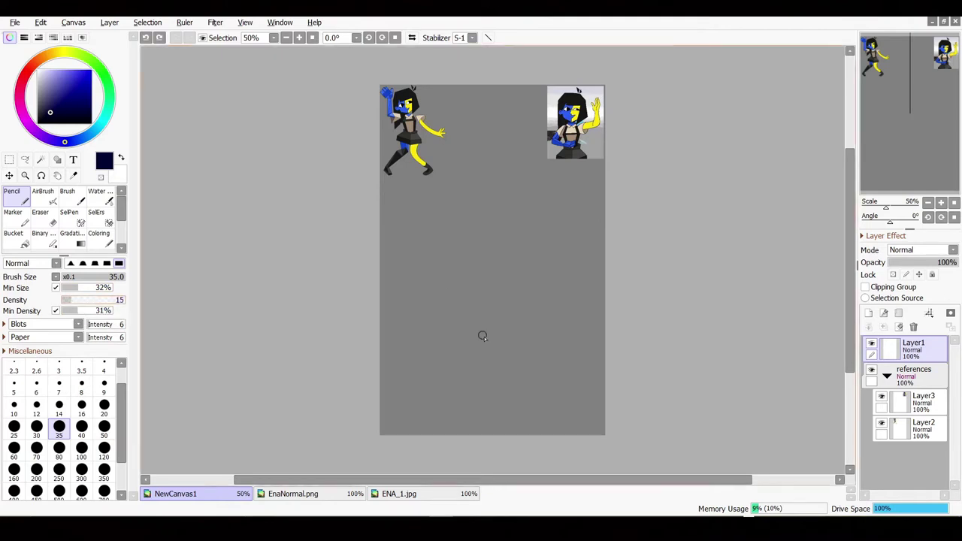
key(bracketleft)
key(bracketleft)
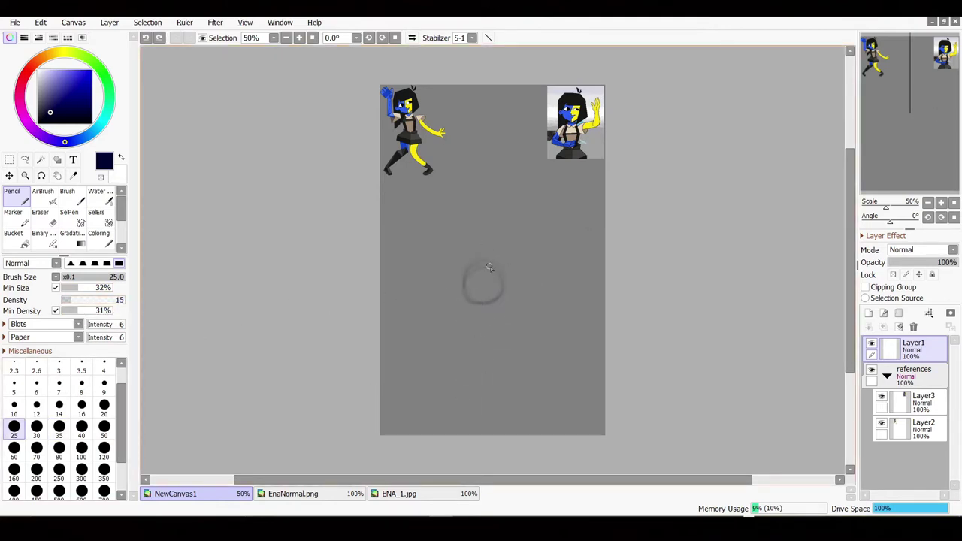
key(ctrl+z)
drag(434, 279, 523, 221)
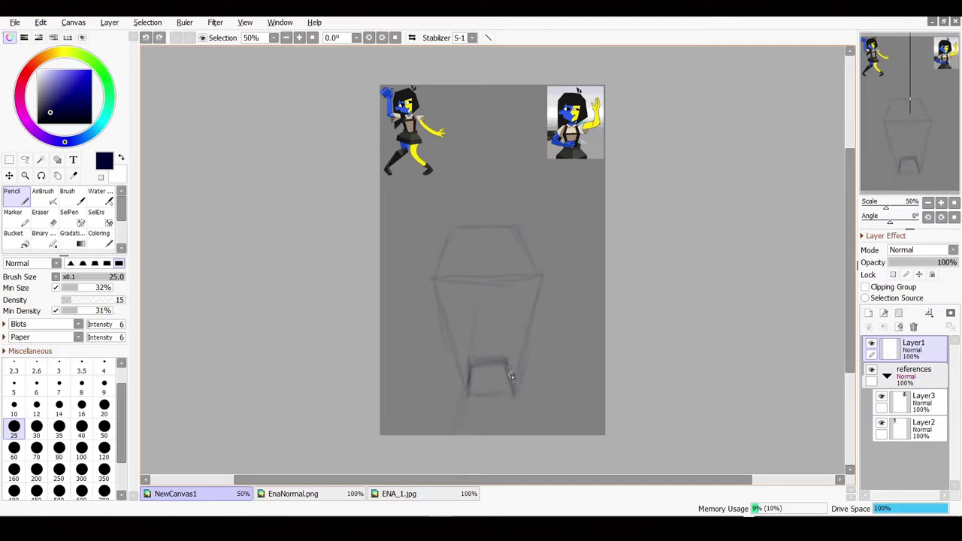
- Add Layer4 and set the Marker to the Cuadros brush shape at size 1000, density 100
click(867, 312)
click(13, 212)
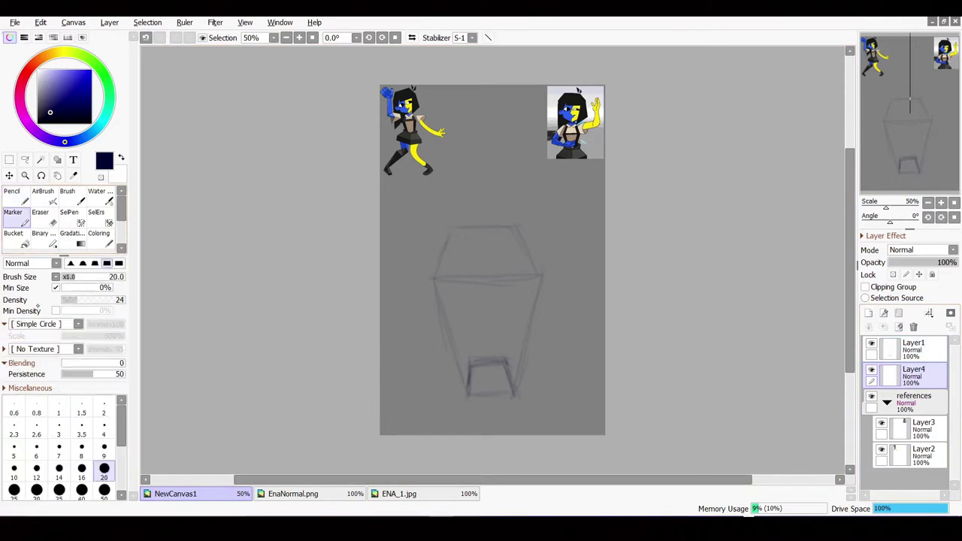
click(78, 324)
click(23, 481)
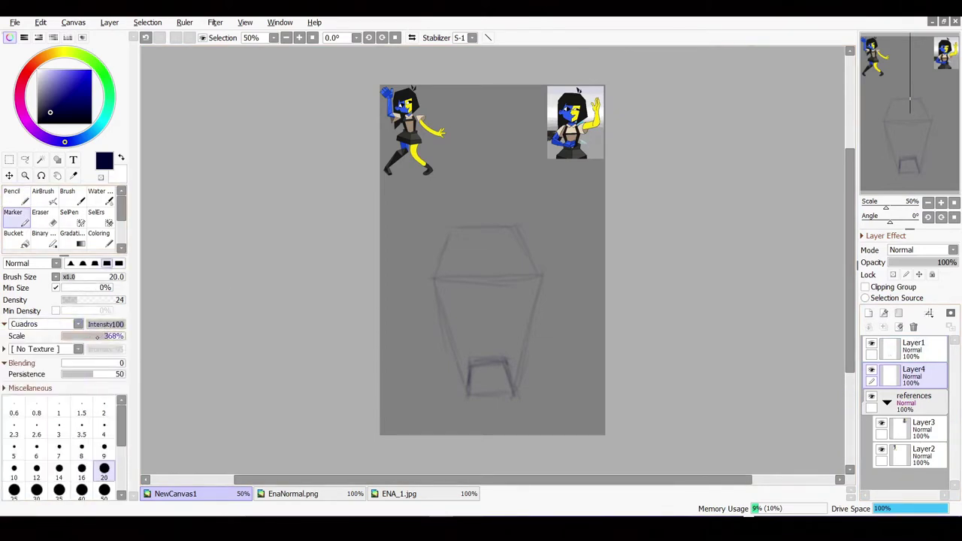
drag(97, 337, 84, 337)
scroll(68, 443, down, 5)
click(81, 451)
drag(84, 300, 124, 299)
scroll(68, 443, down, 3)
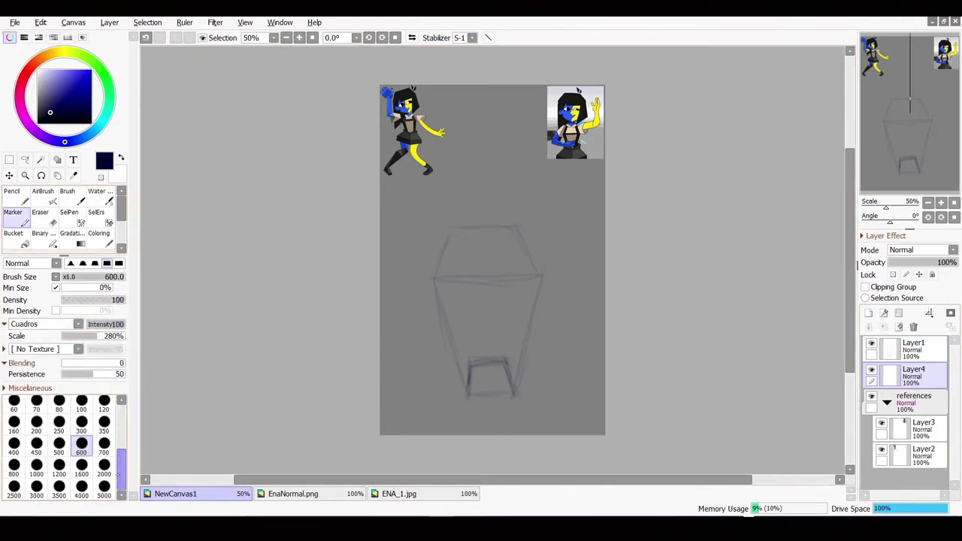
click(36, 466)
drag(225, 301, 489, 338)
- Set the grid scale to 160%, paint the grid over the lower canvas, and start transforming it
key(ctrl+z)
drag(94, 336, 81, 335)
drag(366, 384, 518, 417)
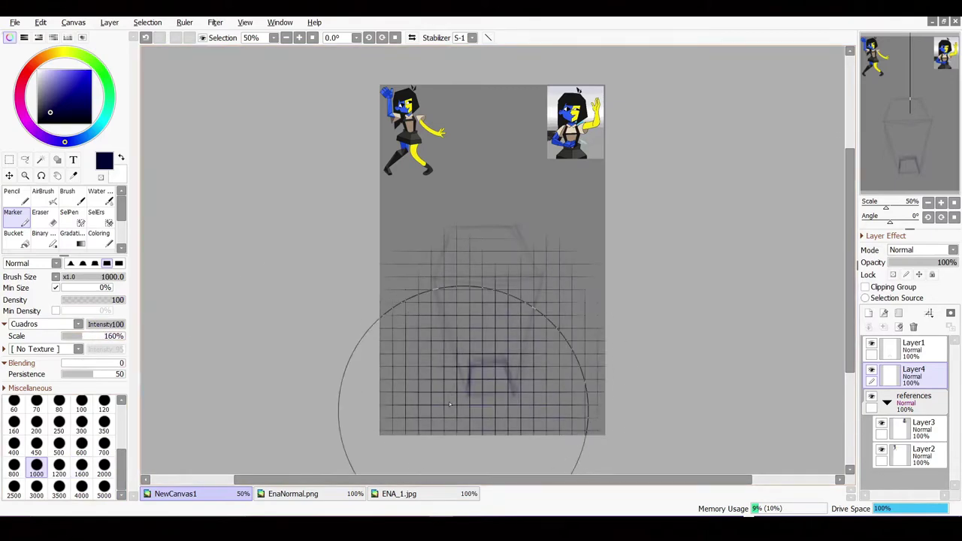
key(ctrl+t)
drag(379, 429, 248, 428)
- Resize the grid wider across the canvas and taller
click(7, 336)
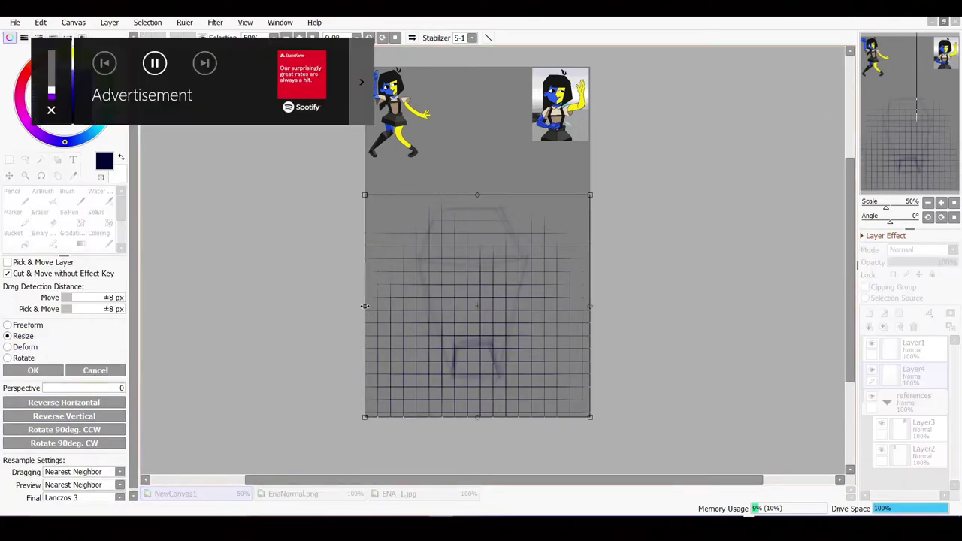
drag(364, 305, 200, 306)
drag(564, 253, 783, 255)
scroll(184, 255, left, 2)
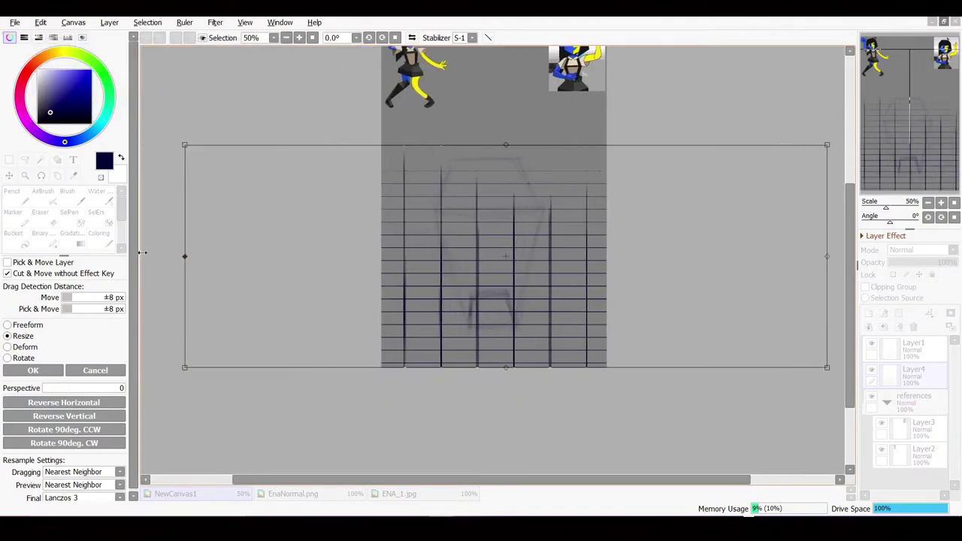
mouse_move(185, 255)
mouse_down()
mouse_move(172, 256)
mouse_move(215, 243)
mouse_up()
scroll(225, 244, left, 2)
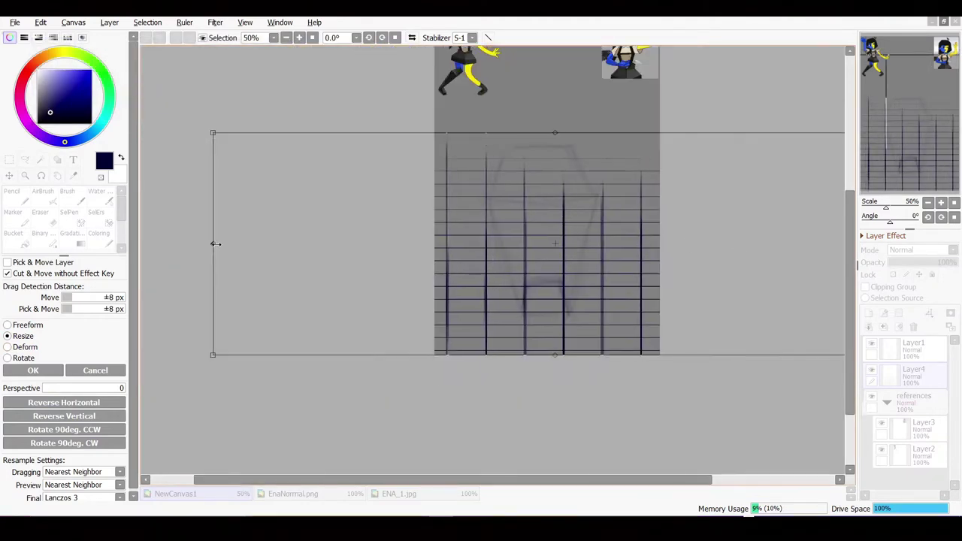
scroll(215, 242, up, 1)
scroll(215, 243, right, 2)
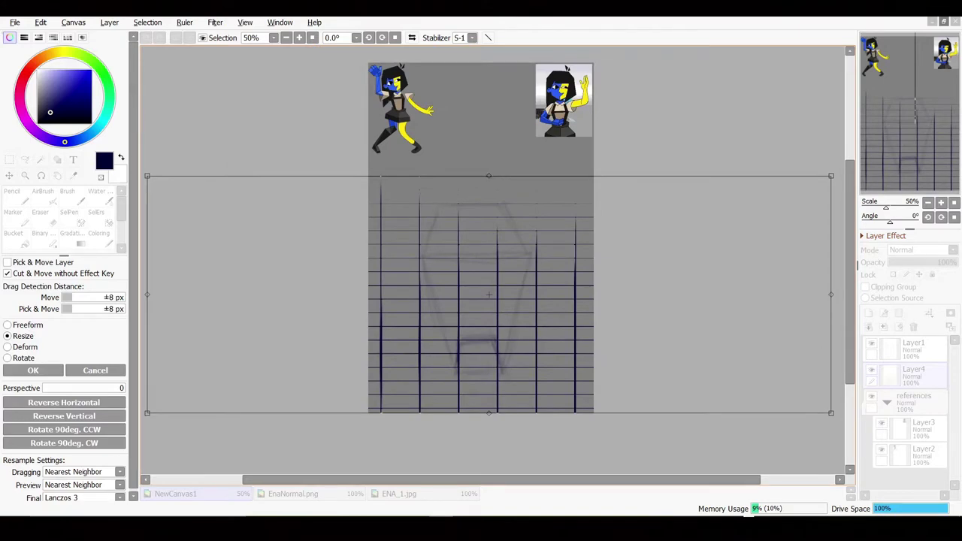
drag(488, 176, 489, 90)
scroll(489, 307, down, 3)
scroll(506, 90, up, 3)
scroll(580, 204, down, 2)
scroll(580, 204, left, 2)
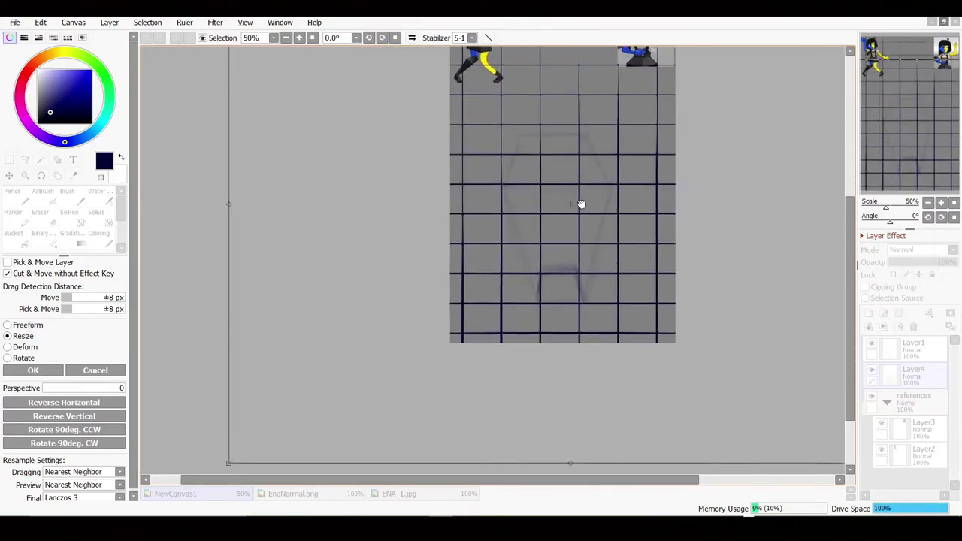
scroll(580, 204, down, 2)
scroll(580, 204, left, 1)
- Pull the grid's bottom corners outward to widen the floor's near edge
drag(263, 387, 178, 388)
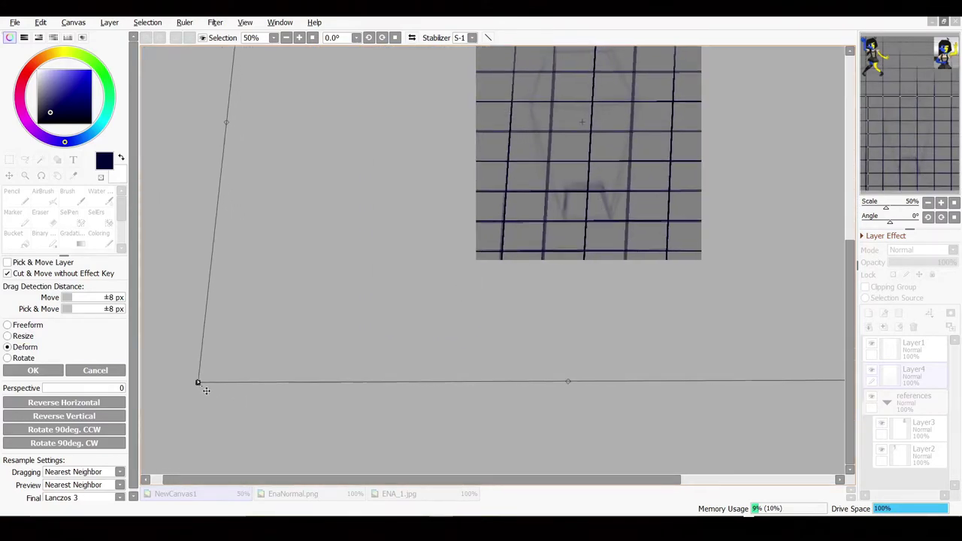
scroll(609, 326, up, 1)
scroll(610, 326, right, 1)
scroll(609, 326, up, 1)
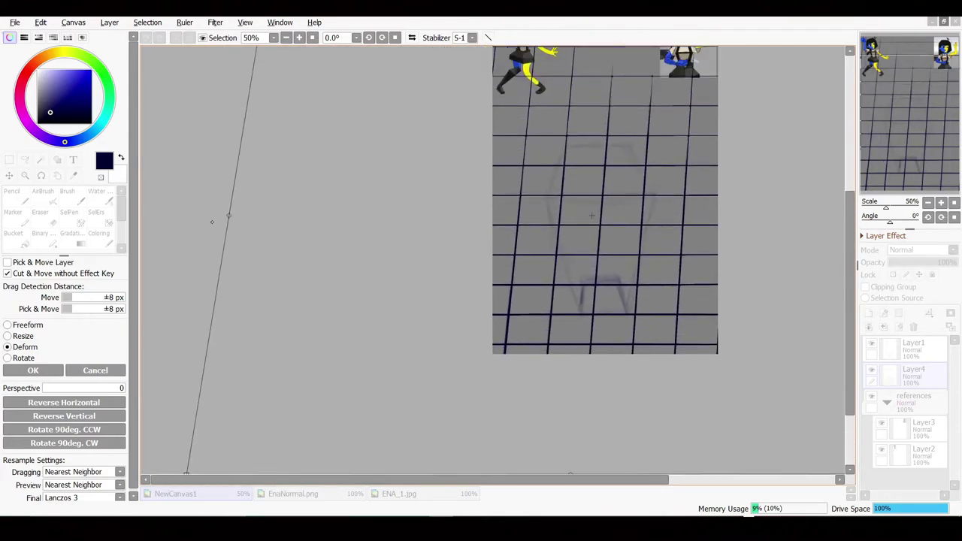
scroll(693, 411, right, 3)
drag(730, 440, 755, 425)
scroll(610, 343, left, 1)
scroll(610, 343, left, 2)
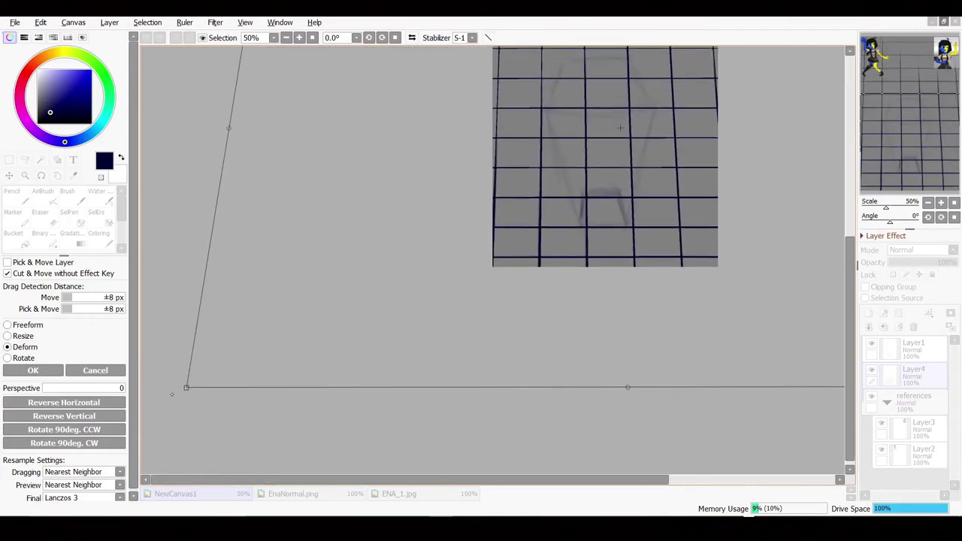
drag(187, 386, 144, 386)
scroll(451, 300, right, 3)
key(Tab)
drag(826, 399, 882, 399)
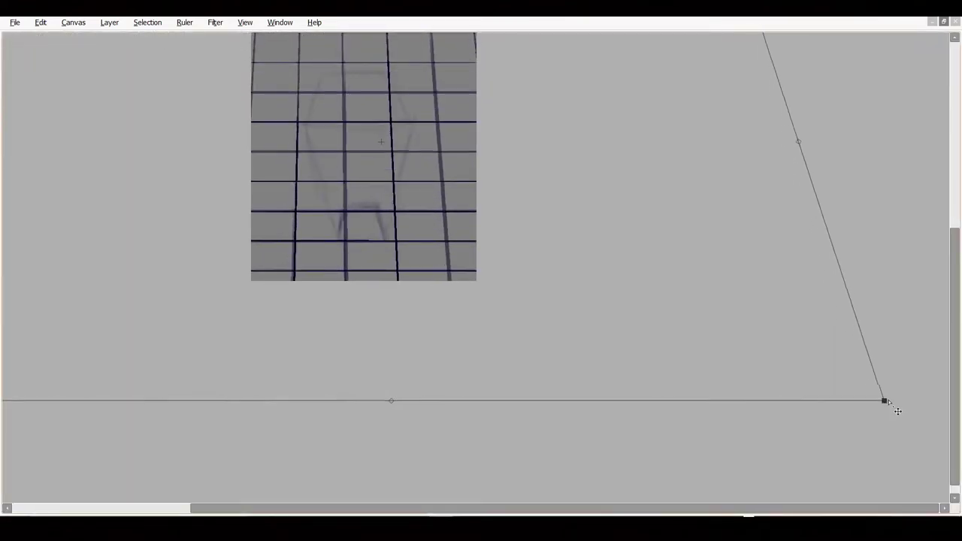
scroll(526, 300, left, 3)
drag(52, 431, 35, 427)
scroll(496, 177, up, 2)
scroll(496, 177, right, 1)
scroll(497, 177, up, 1)
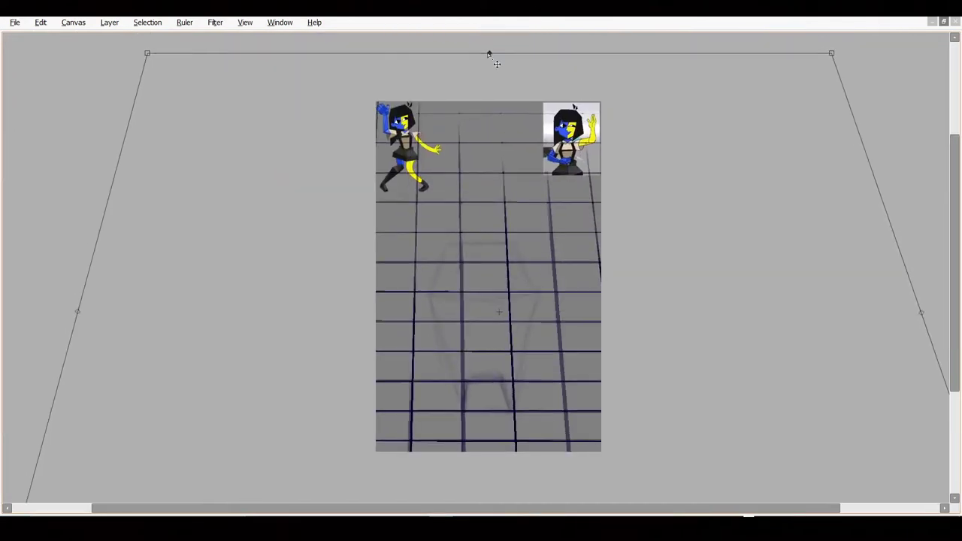
scroll(497, 177, down, 3)
scroll(247, 166, up, 6)
scroll(247, 166, up, 5)
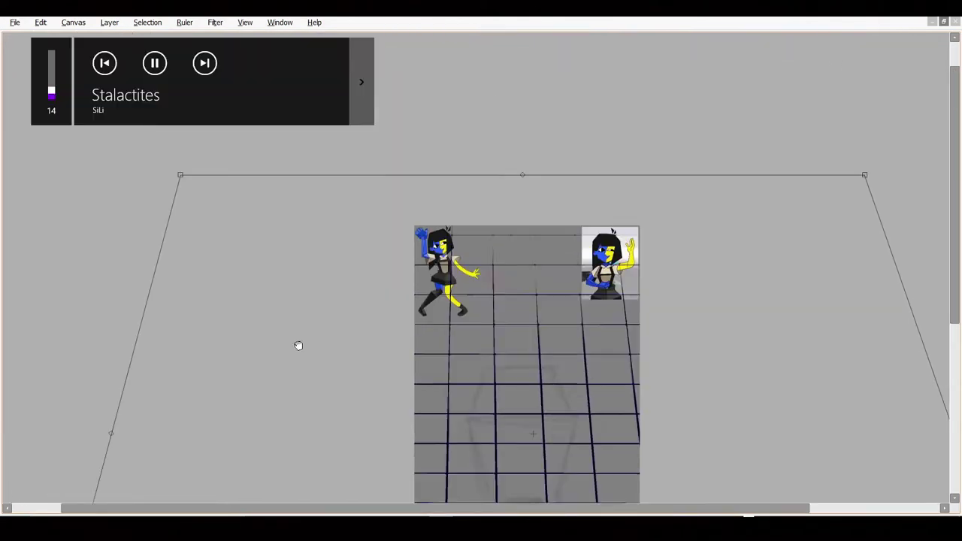
- Pull the grid's top corners inward so its lines converge toward the top
drag(185, 185, 217, 188)
scroll(217, 188, down, 5)
scroll(230, 187, right, 3)
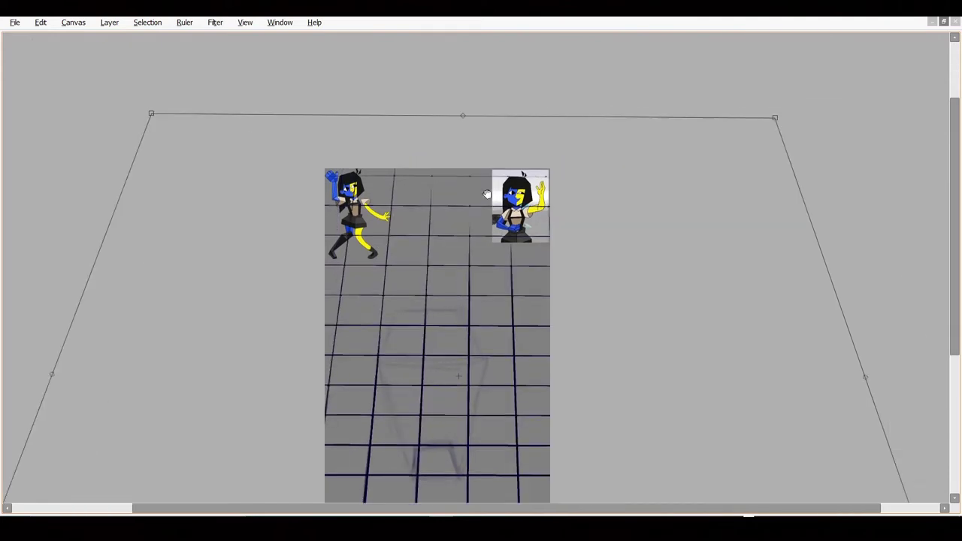
drag(773, 116, 668, 116)
drag(148, 112, 256, 108)
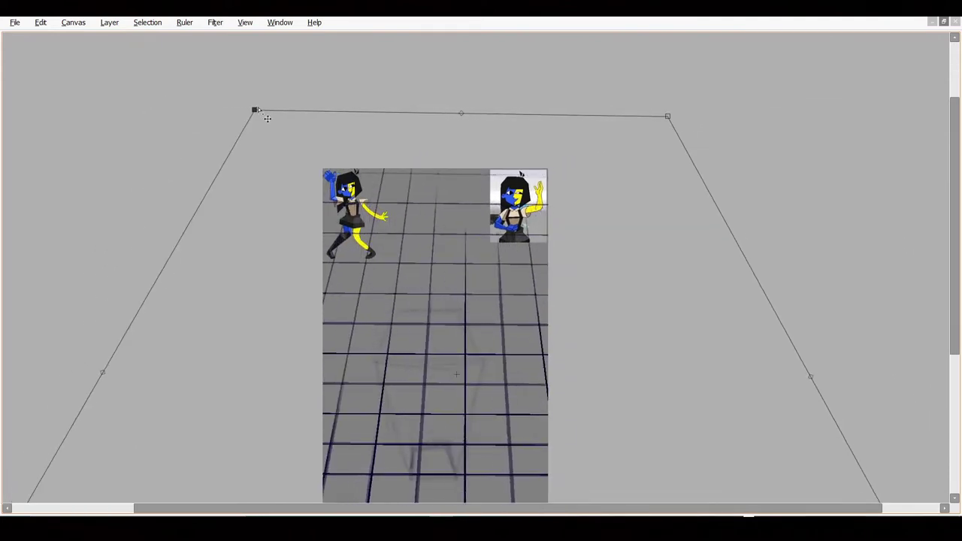
drag(667, 117, 569, 116)
drag(257, 107, 309, 112)
- Lower the grid's top edge and spread its bottom corners further to steepen the perspective
key(Tab)
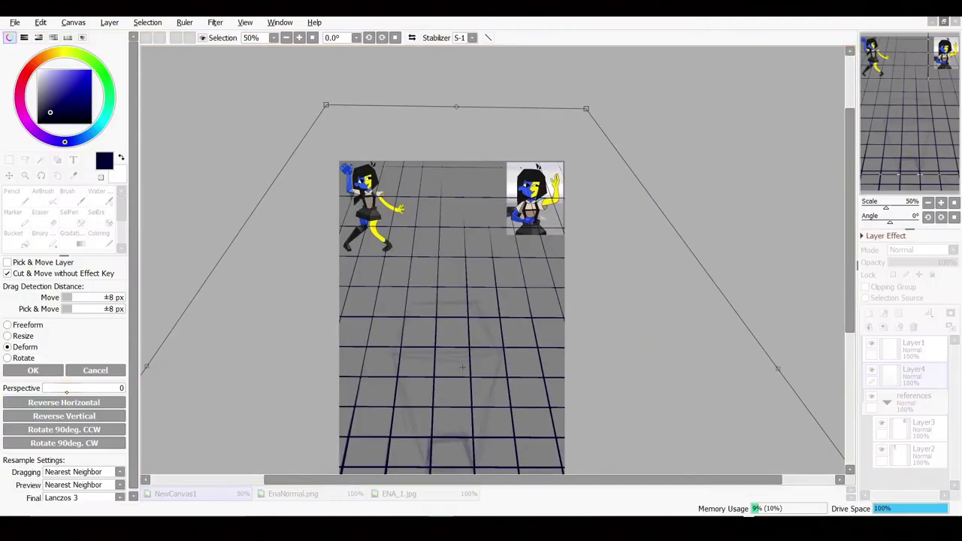
scroll(439, 236, down, 3)
scroll(438, 135, up, 3)
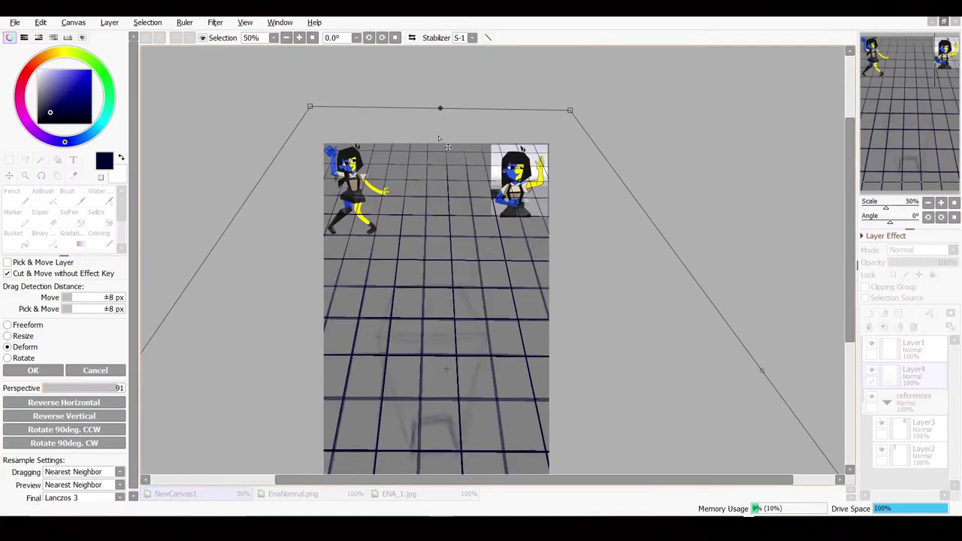
scroll(434, 127, down, 3)
scroll(429, 123, up, 3)
mouse_move(429, 122)
mouse_down()
mouse_move(426, 213)
mouse_move(432, 204)
mouse_up()
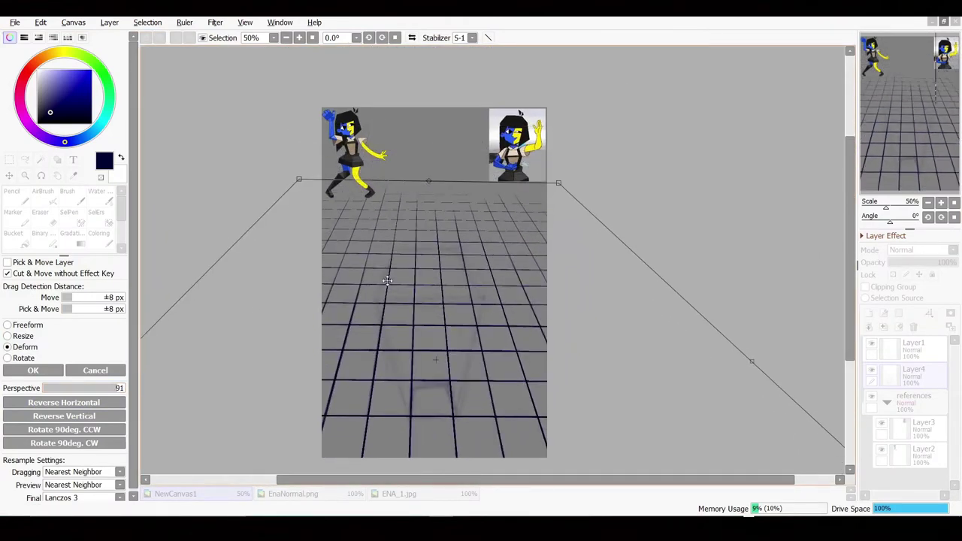
scroll(488, 214, down, 4)
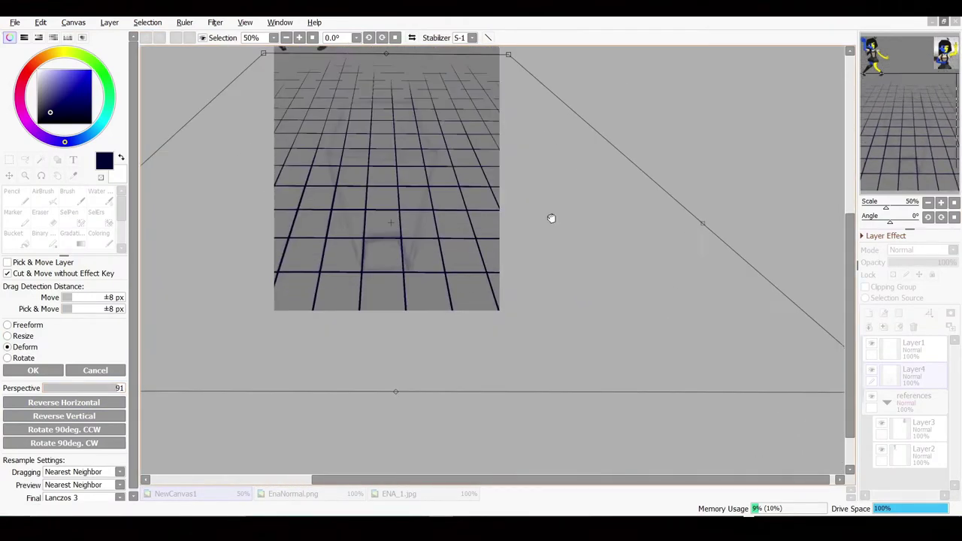
key(Tab)
drag(874, 391, 906, 386)
scroll(82, 407, left, 3)
drag(53, 393, 25, 393)
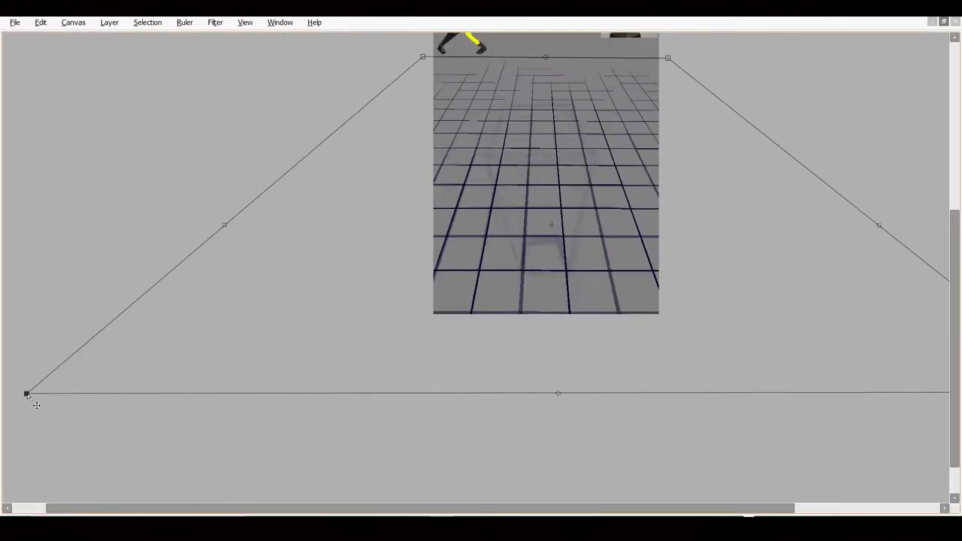
scroll(428, 350, up, 1)
scroll(427, 350, right, 3)
drag(568, 98, 557, 100)
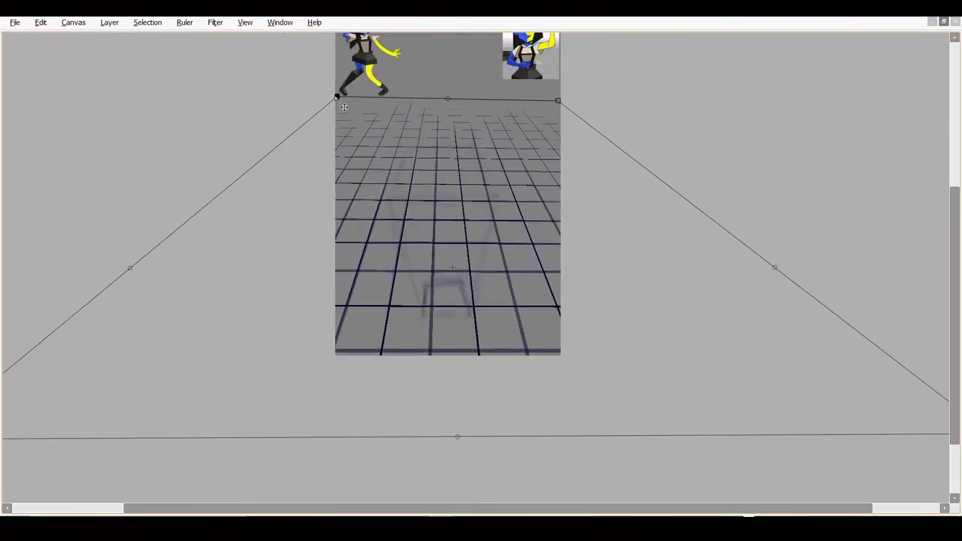
drag(441, 98, 441, 117)
scroll(103, 396, down, 1)
scroll(103, 396, left, 3)
drag(24, 396, 13, 398)
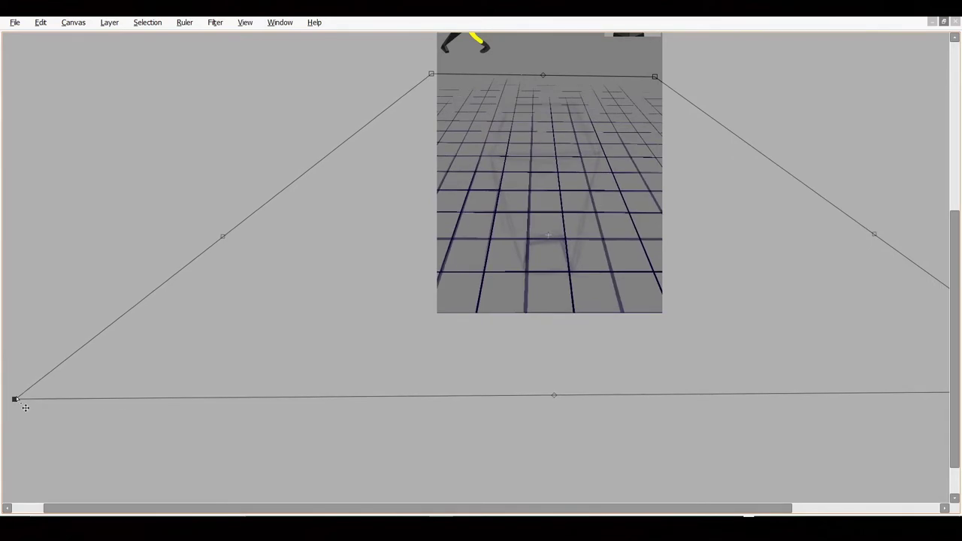
scroll(464, 329, right, 3)
drag(269, 75, 271, 77)
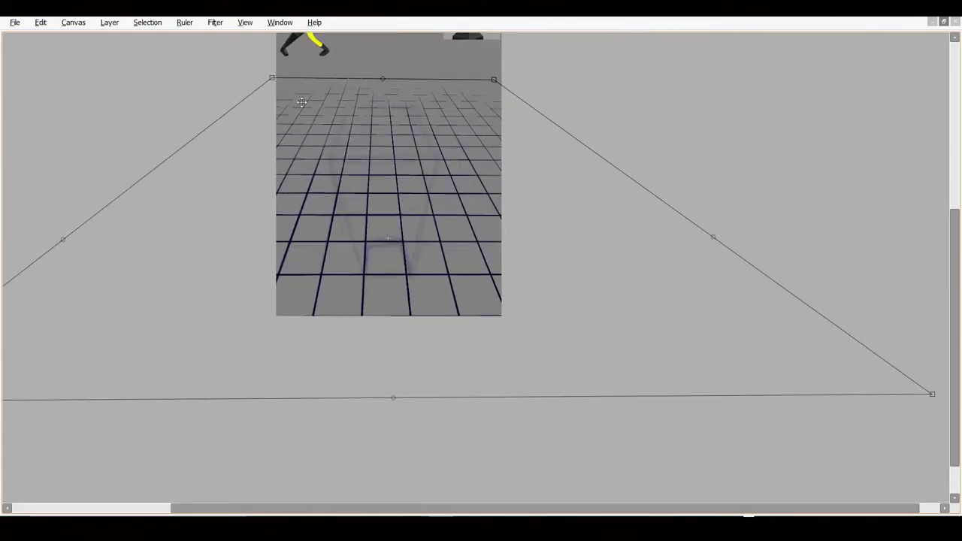
scroll(152, 358, left, 4)
scroll(58, 399, left, 1)
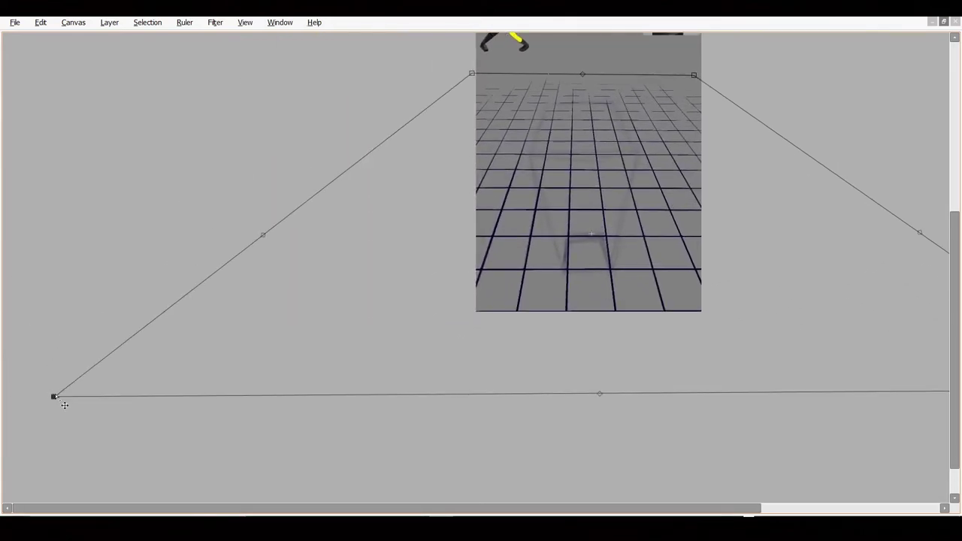
drag(55, 398, 45, 398)
- Fine-tune the grid's top and bottom edges and commit the perspective deform
drag(594, 393, 595, 384)
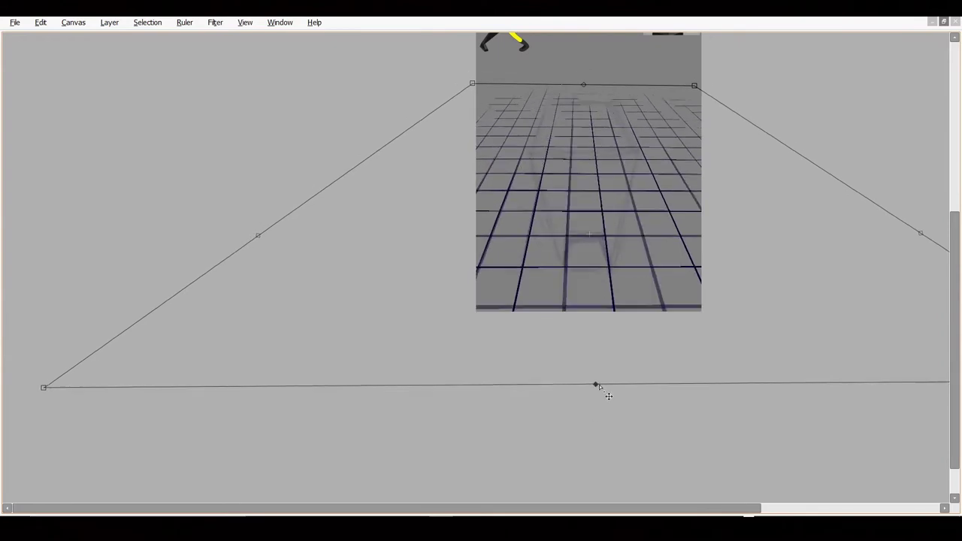
scroll(596, 235, right, 2)
scroll(596, 235, up, 1)
drag(389, 117, 400, 118)
drag(611, 119, 600, 121)
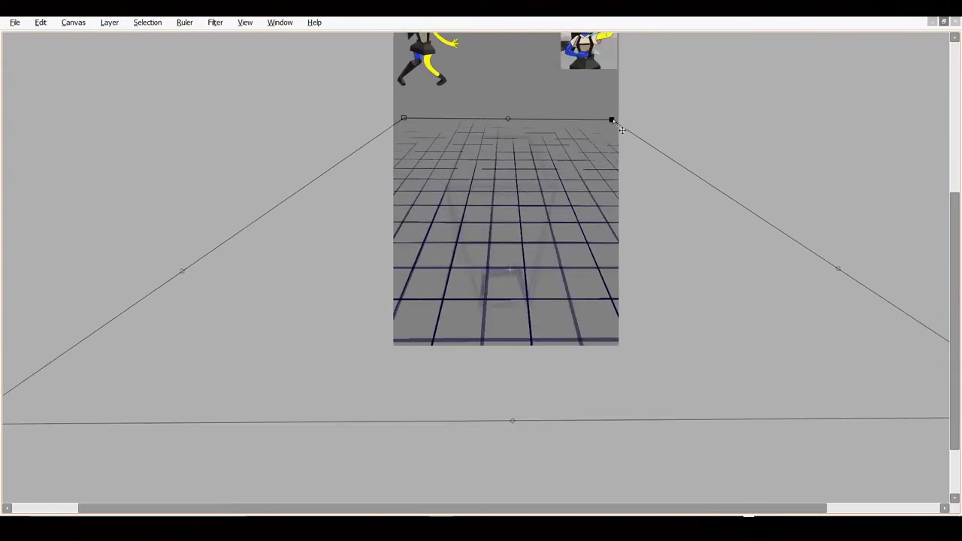
drag(401, 118, 404, 120)
drag(512, 421, 512, 431)
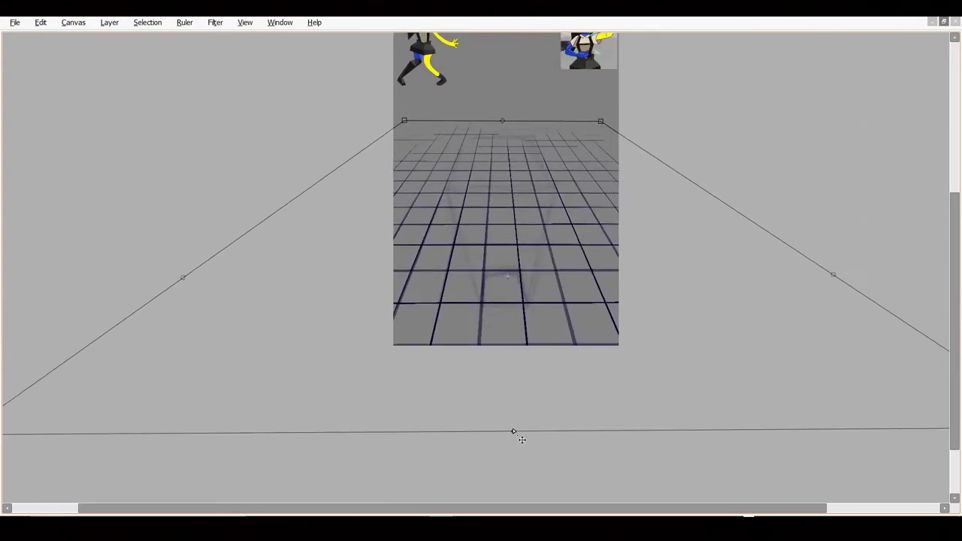
mouse_move(505, 263)
mouse_down()
mouse_move(577, 216)
mouse_move(448, 252)
mouse_up()
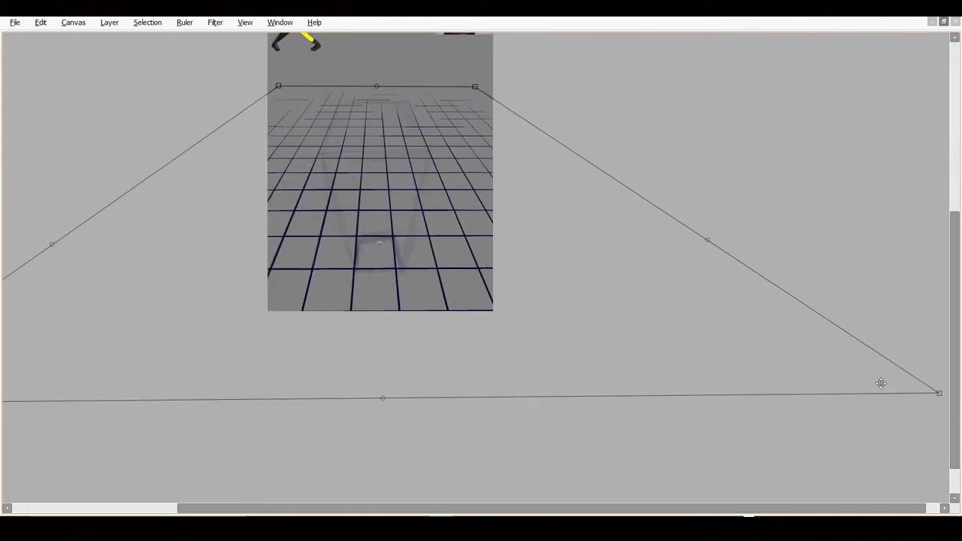
key(Tab)
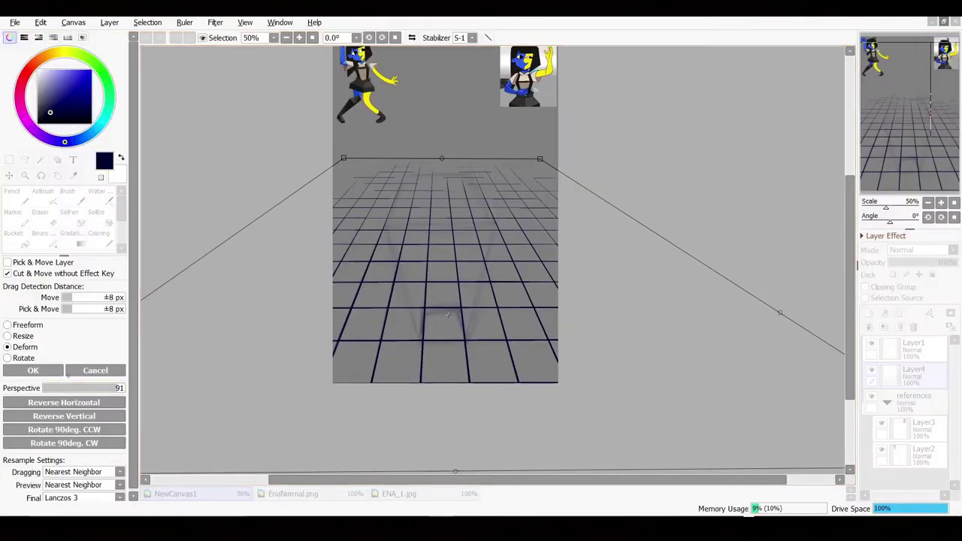
key(Return)
- Fade Layer4 to 29% opacity and return to Layer1 with the Pencil
drag(942, 262, 906, 262)
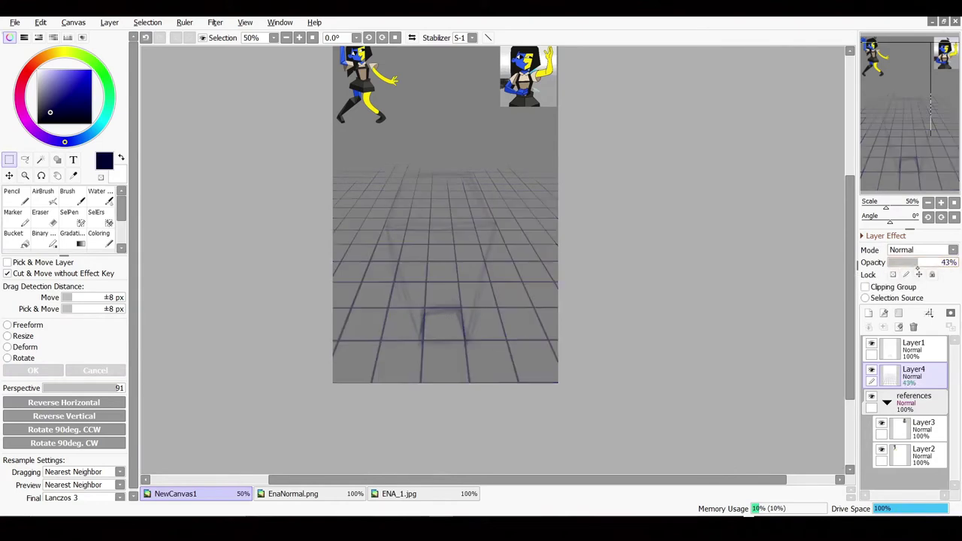
click(913, 348)
key(n)
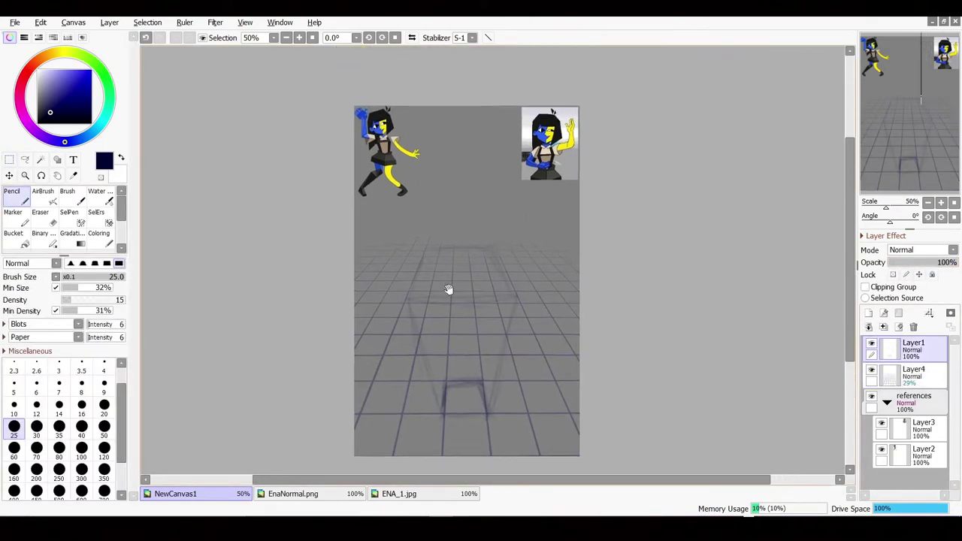
drag(418, 258, 435, 184)
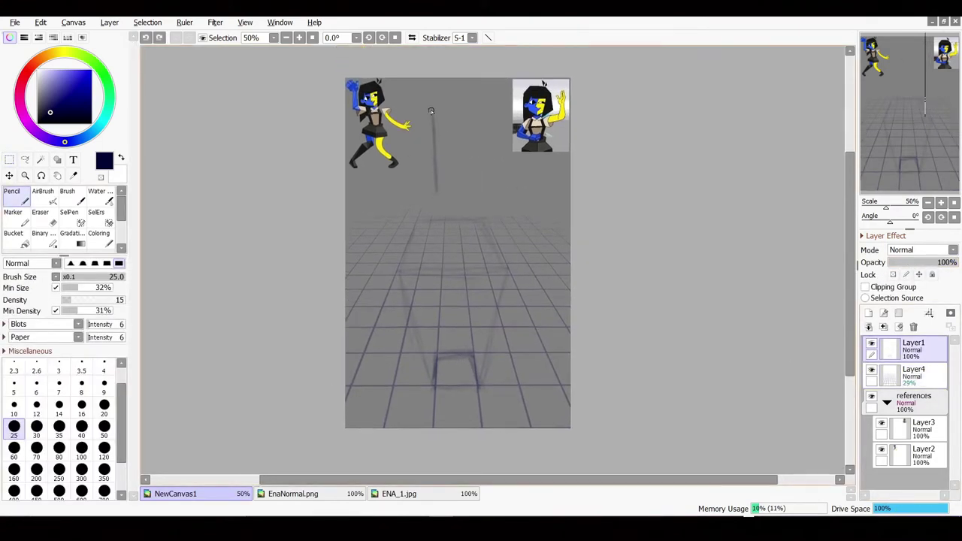
- Sketch a frame around the stick figure and fade Layer4 to 11% opacity
mouse_move(430, 99)
mouse_down()
mouse_move(477, 95)
mouse_move(476, 194)
mouse_up()
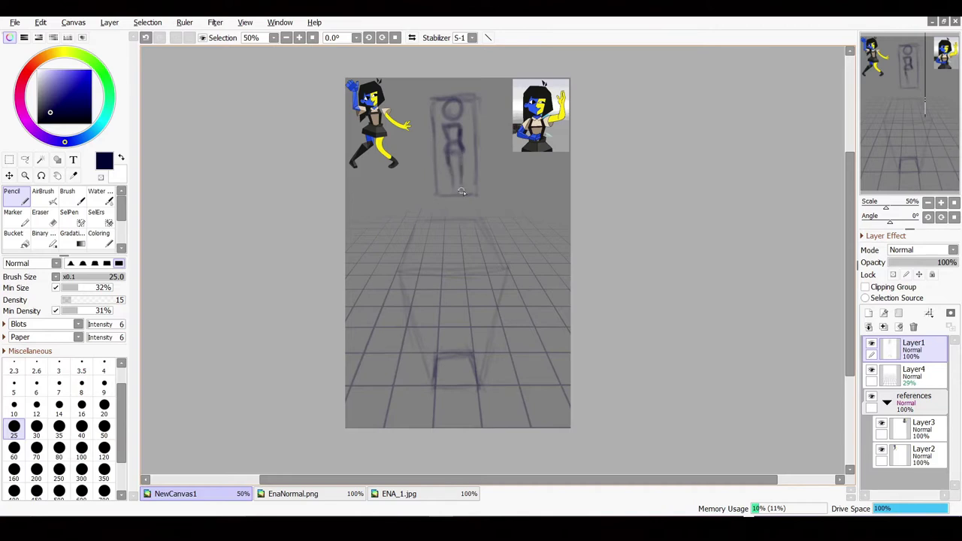
click(912, 372)
drag(909, 262, 894, 262)
click(912, 347)
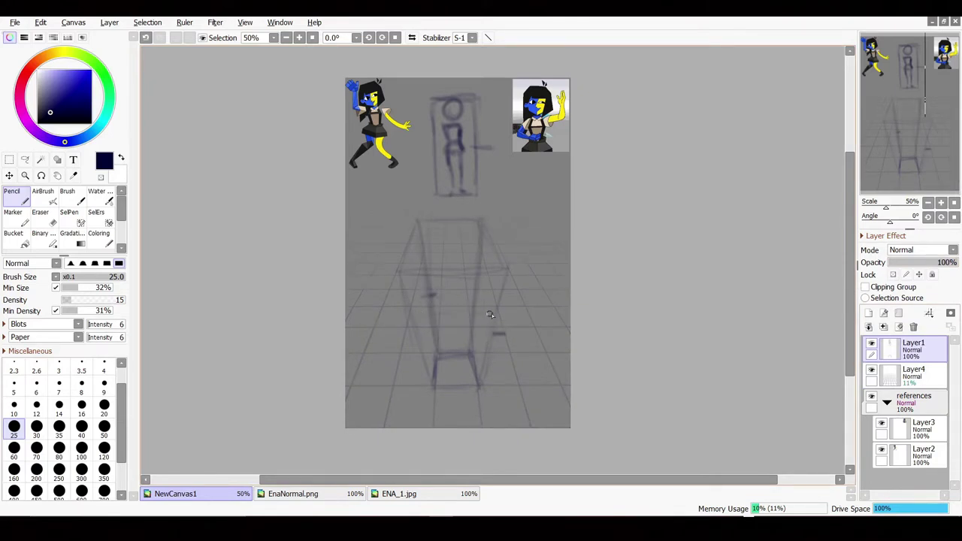
- Sketch the box-like chair seat and its legs on Layer1
mouse_move(472, 296)
mouse_down()
mouse_move(438, 331)
mouse_move(472, 335)
mouse_move(436, 320)
mouse_move(427, 339)
mouse_move(485, 311)
mouse_move(462, 364)
mouse_up()
key(ctrl+z)
mouse_move(464, 326)
mouse_down()
mouse_move(454, 381)
mouse_move(440, 395)
mouse_up()
- Add leg lines, shrink the pencil to 20, and redraw the round head on a mirrored view
drag(470, 344, 461, 394)
mouse_move(445, 296)
mouse_down()
mouse_move(437, 323)
mouse_move(428, 282)
mouse_move(453, 290)
mouse_up()
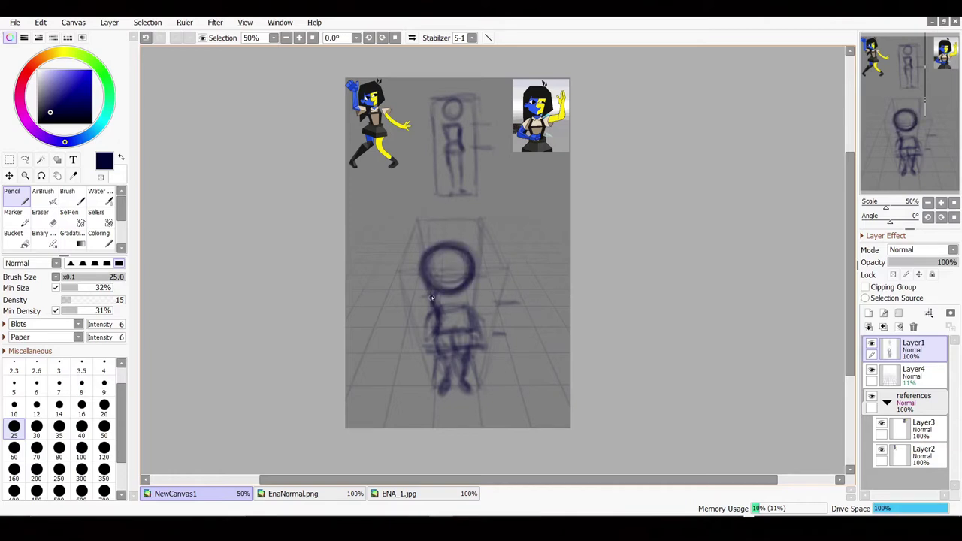
key(ctrl+z)
key(bracketleft)
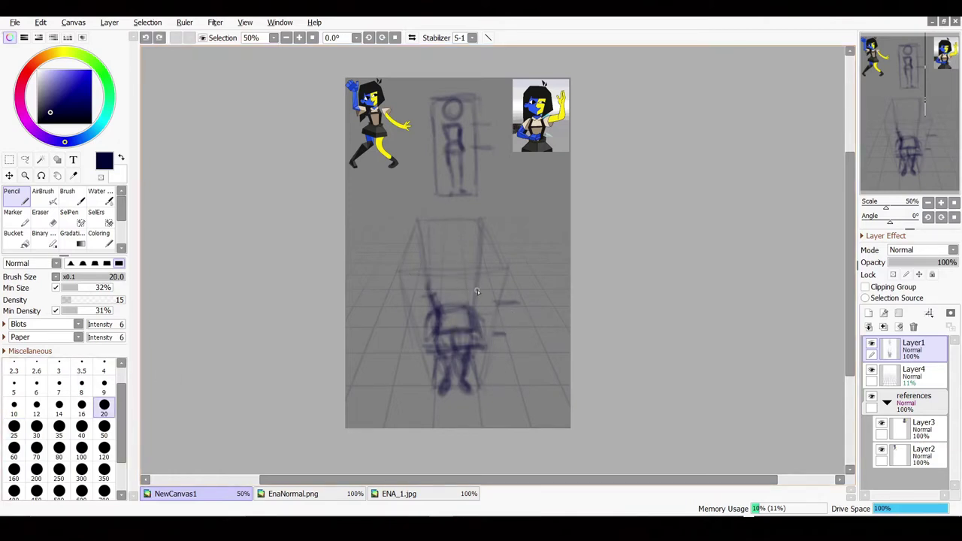
key(h)
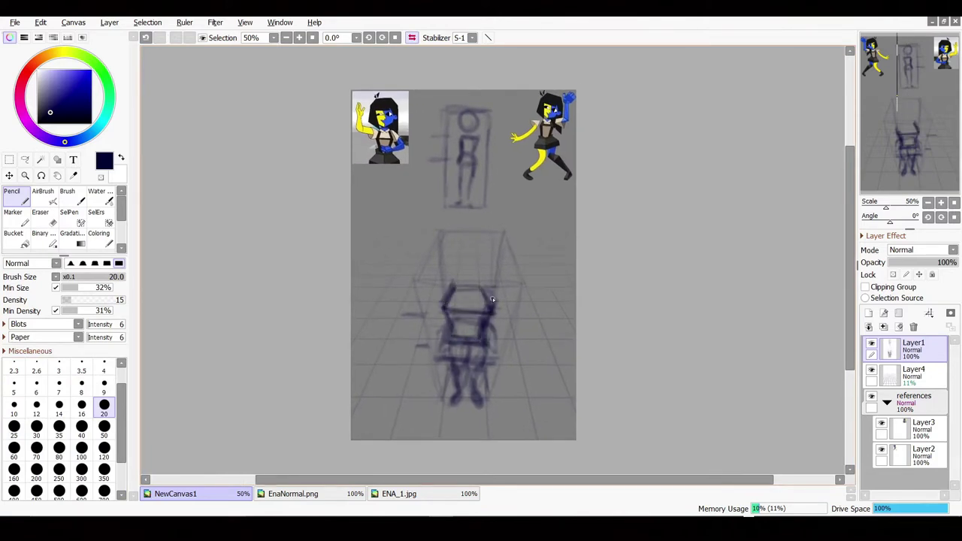
mouse_move(444, 298)
mouse_down()
mouse_move(480, 256)
mouse_move(451, 293)
mouse_move(483, 294)
mouse_up()
key(h)
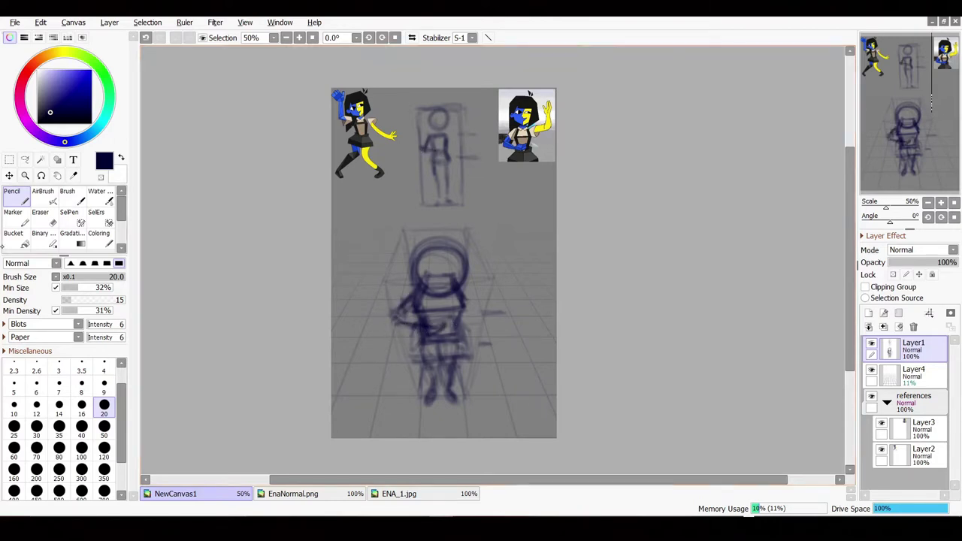
- Erase the old figure strokes and redraw the waist with a bent arm
key(e)
drag(382, 319, 378, 360)
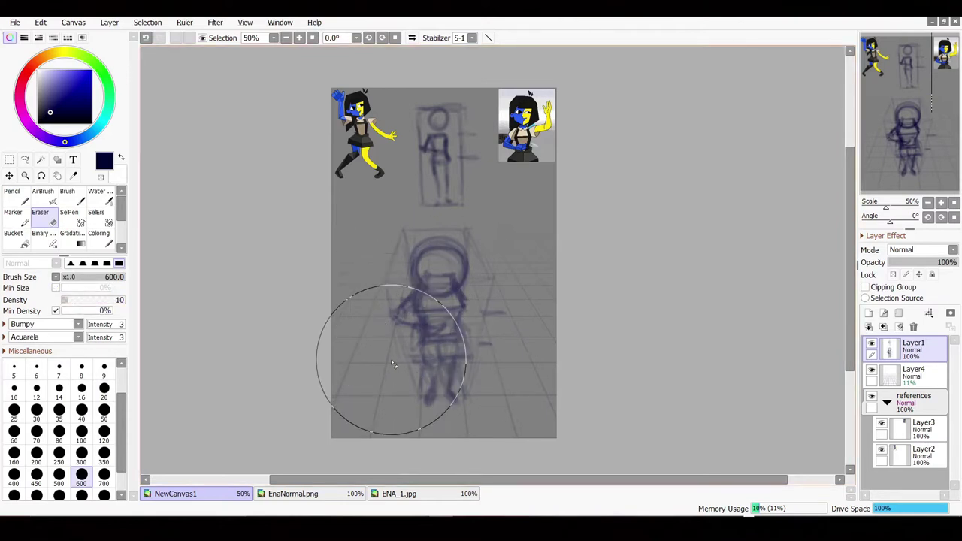
key(n)
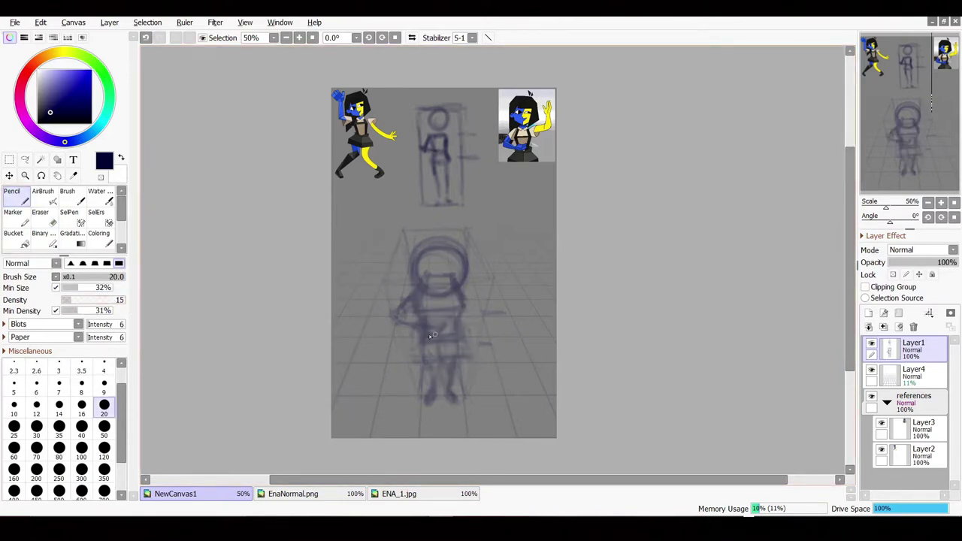
drag(430, 336, 389, 321)
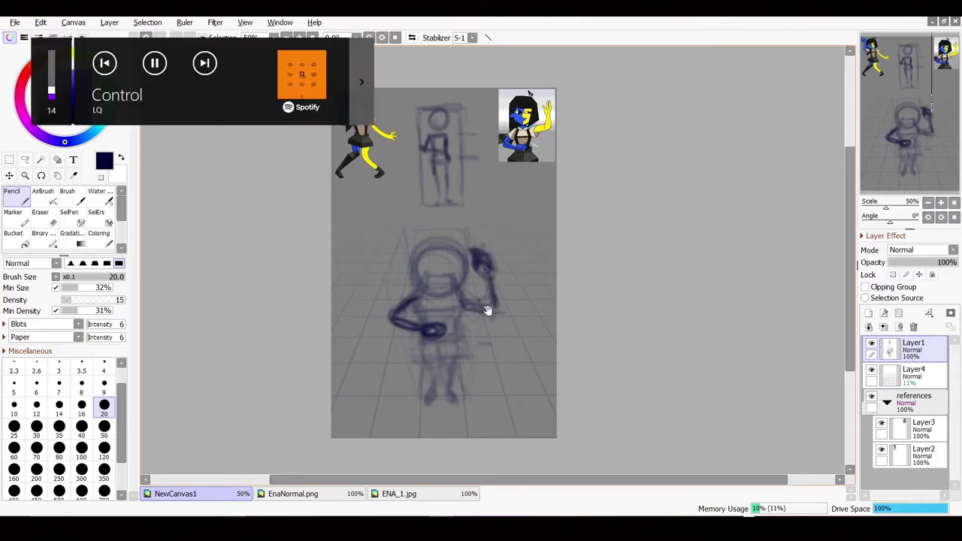
- Redraw the head circle on the mirrored view, then sketch the legs
key(h)
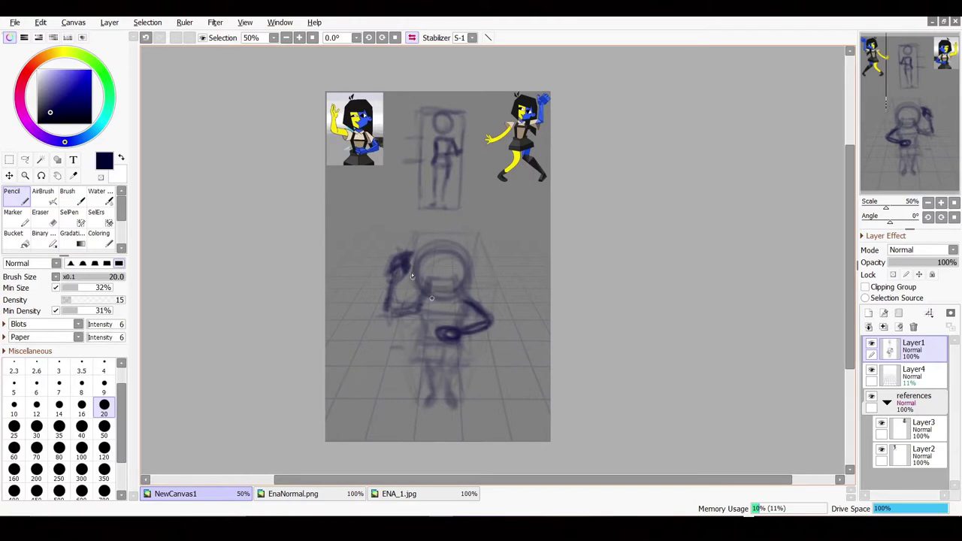
mouse_move(412, 276)
mouse_down()
mouse_move(453, 239)
mouse_move(474, 272)
mouse_move(438, 271)
mouse_up()
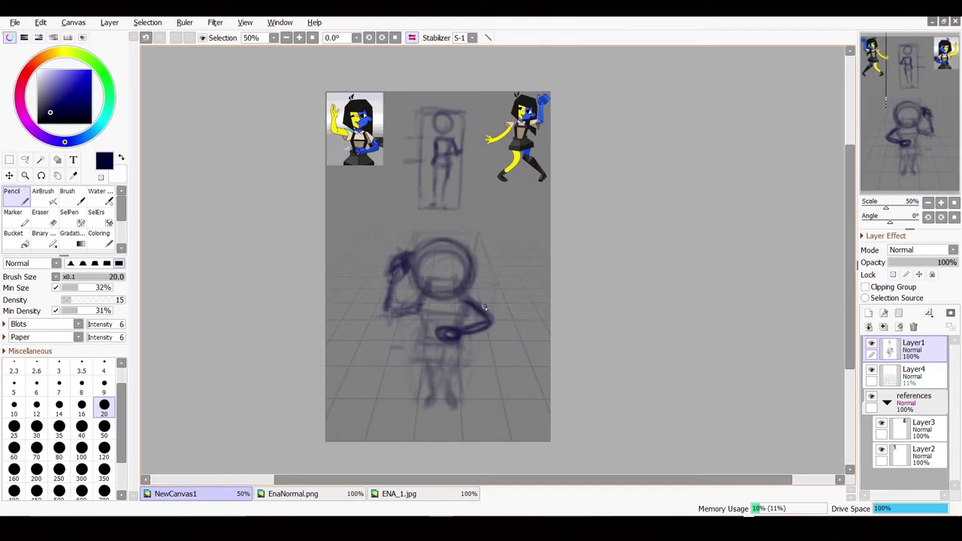
key(h)
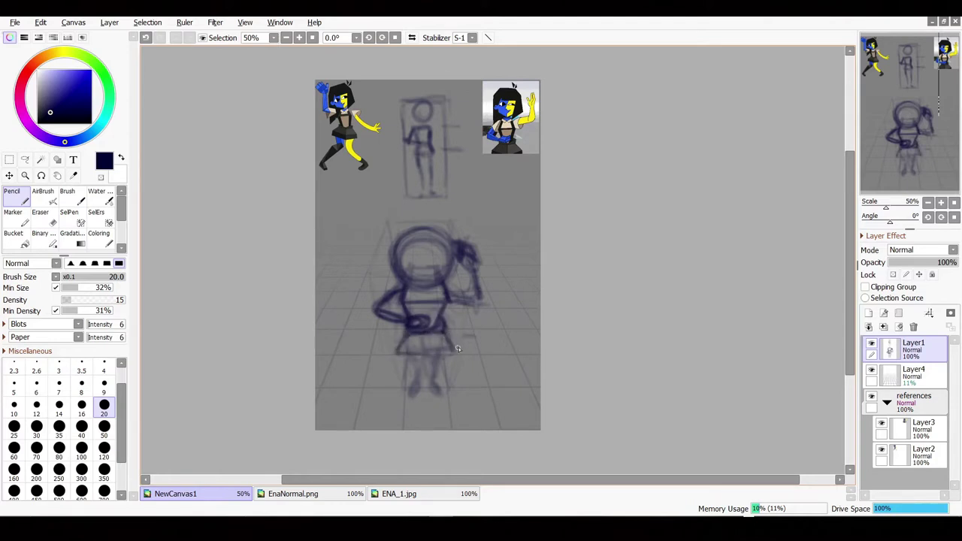
mouse_move(434, 357)
mouse_down()
mouse_move(428, 380)
mouse_move(410, 358)
mouse_up()
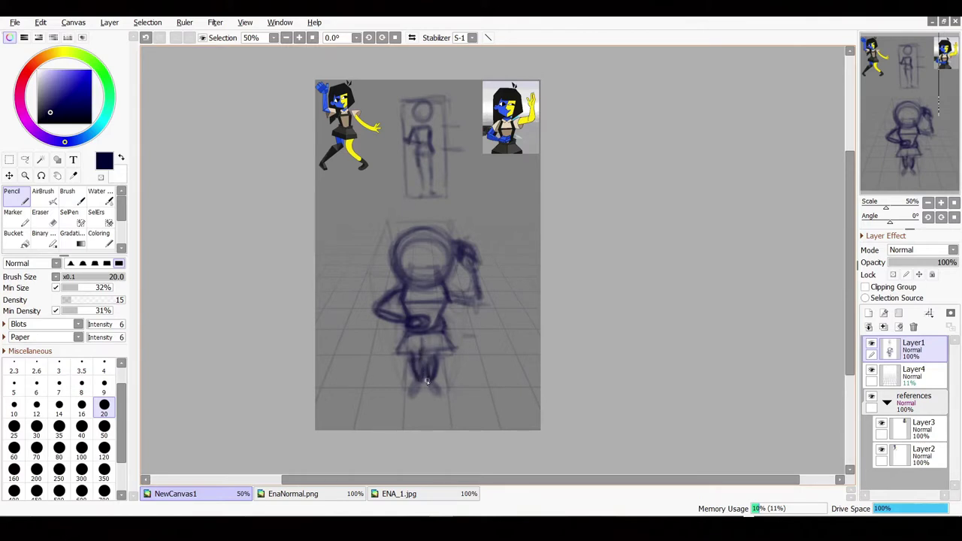
scroll(434, 358, up, 1)
- Stretch the hair sketch beside the raised arm outward and up with a lasso transform
key(e)
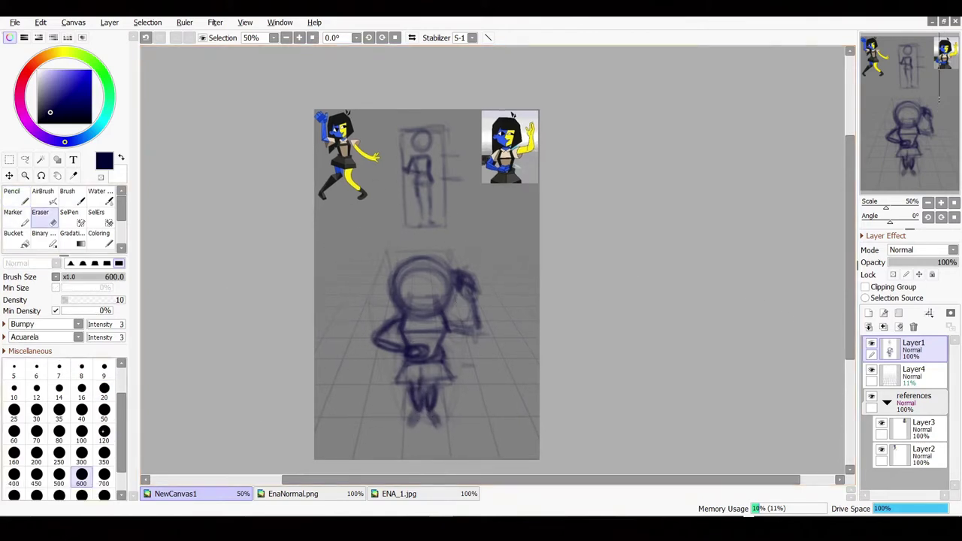
key(n)
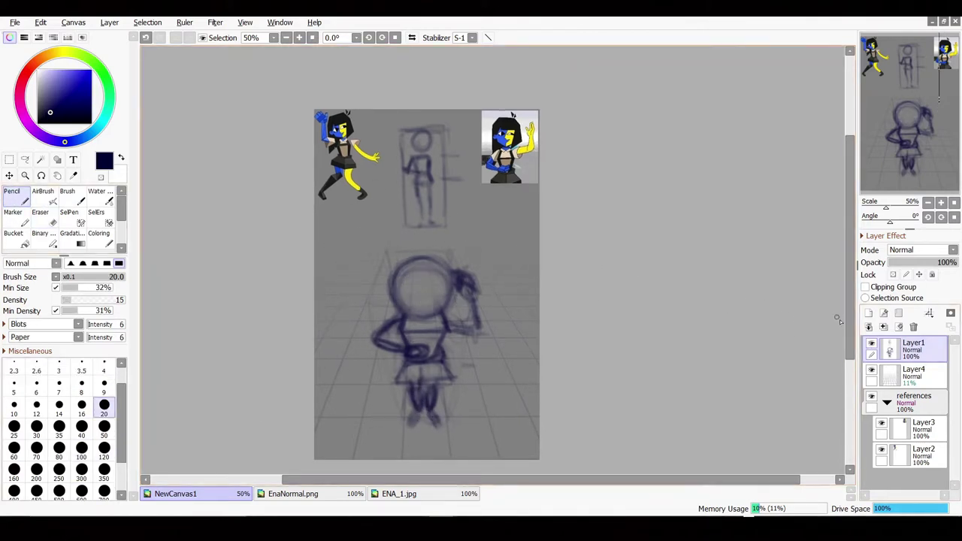
key(a)
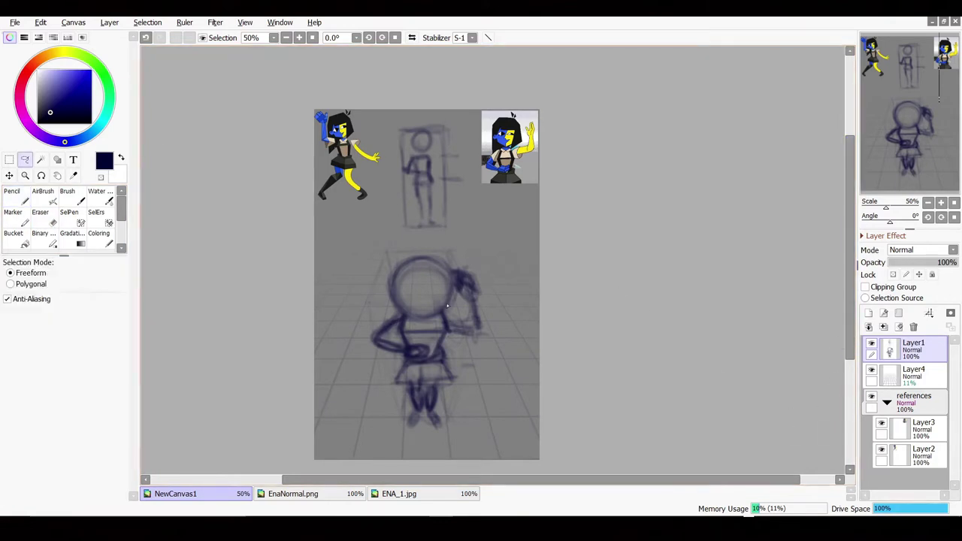
drag(489, 339, 455, 323)
key(ctrl+t)
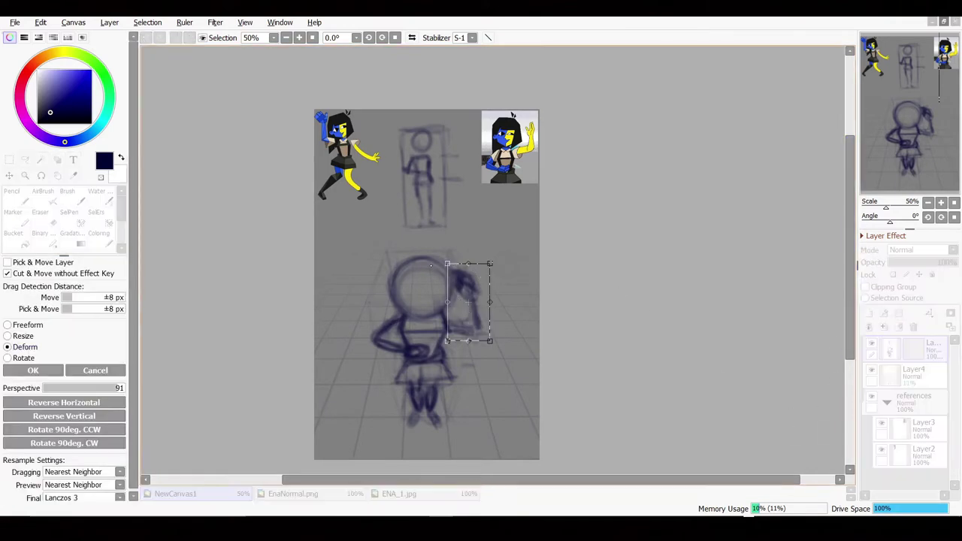
mouse_move(448, 265)
mouse_down()
mouse_move(436, 258)
mouse_move(498, 260)
mouse_up()
key(Return)
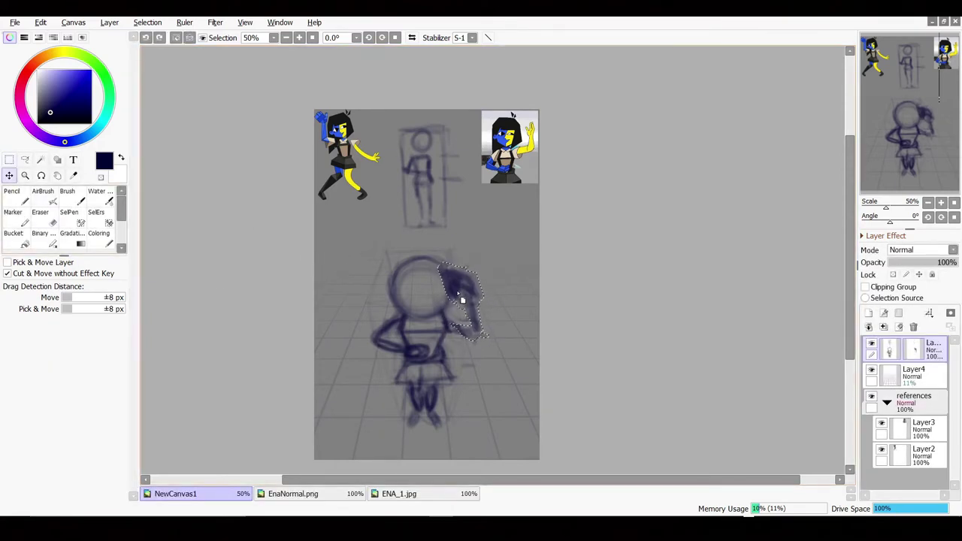
key(n)
key(ctrl+d)
key(e)
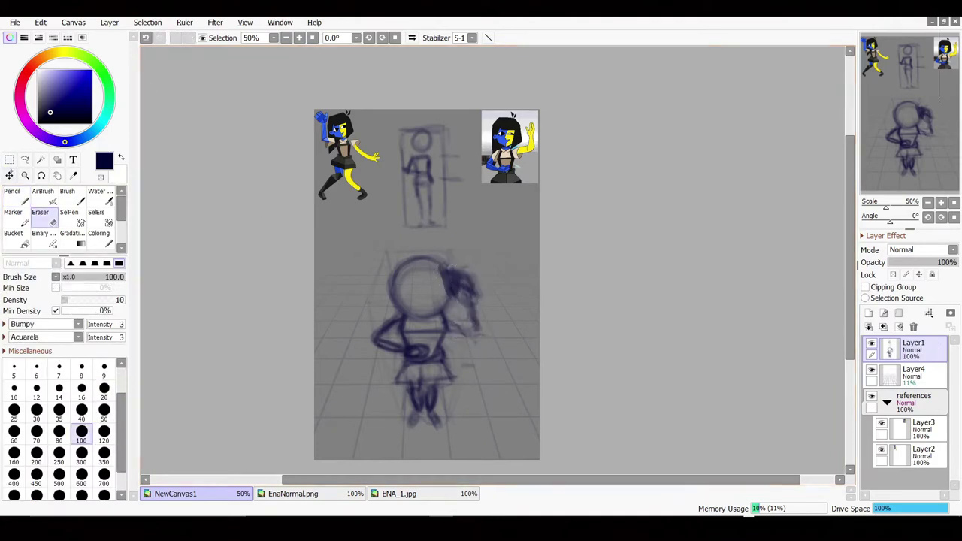
key(n)
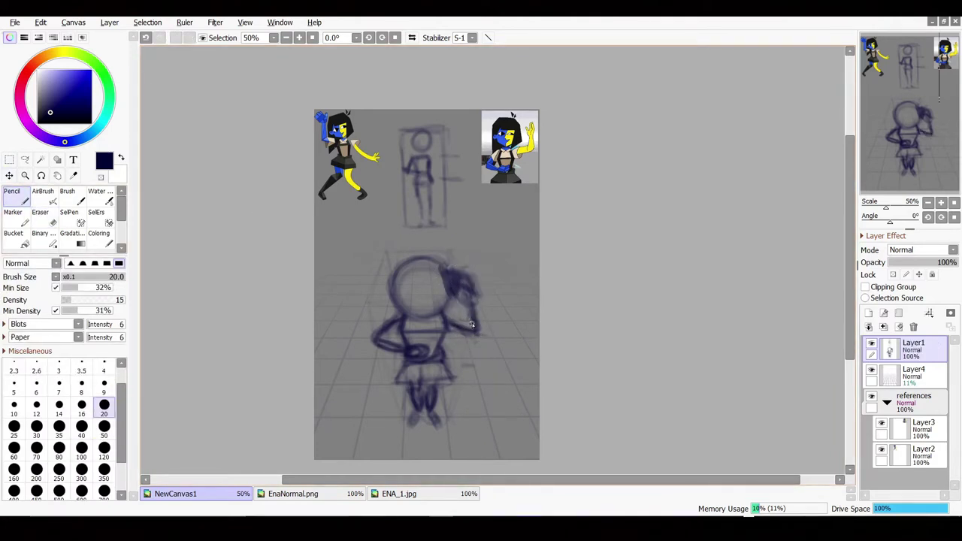
- Lasso the sketch's legs and reshape them with a free Deform transform
key(a)
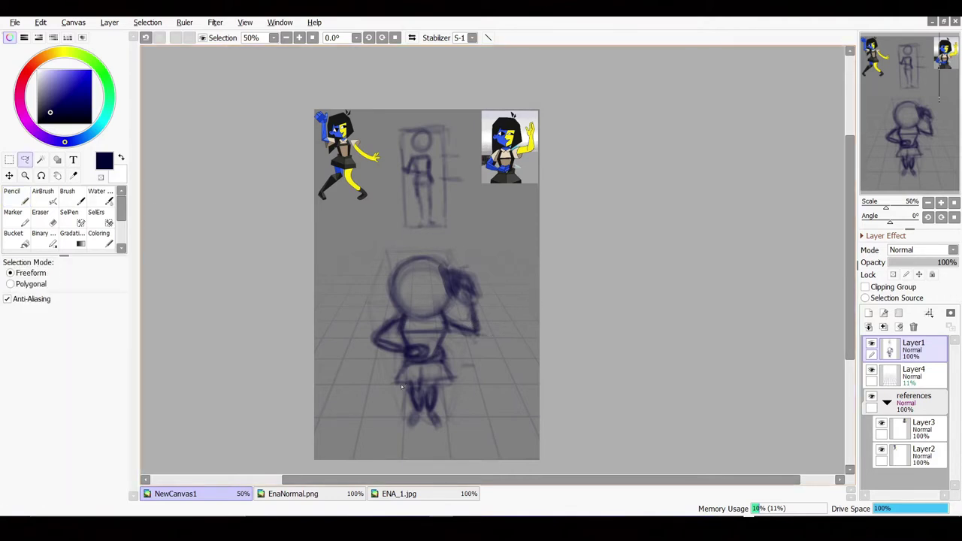
drag(408, 415, 431, 402)
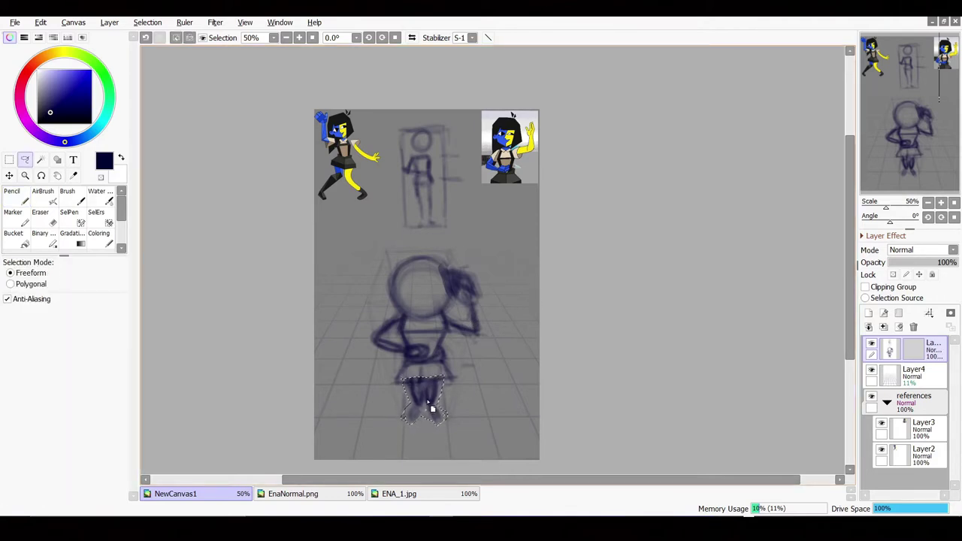
key(ctrl+t)
click(9, 347)
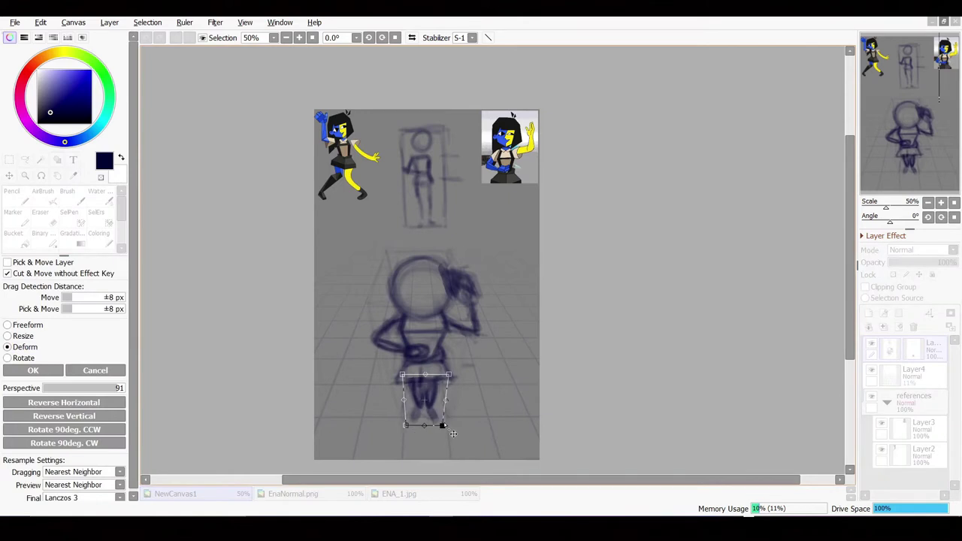
click(38, 370)
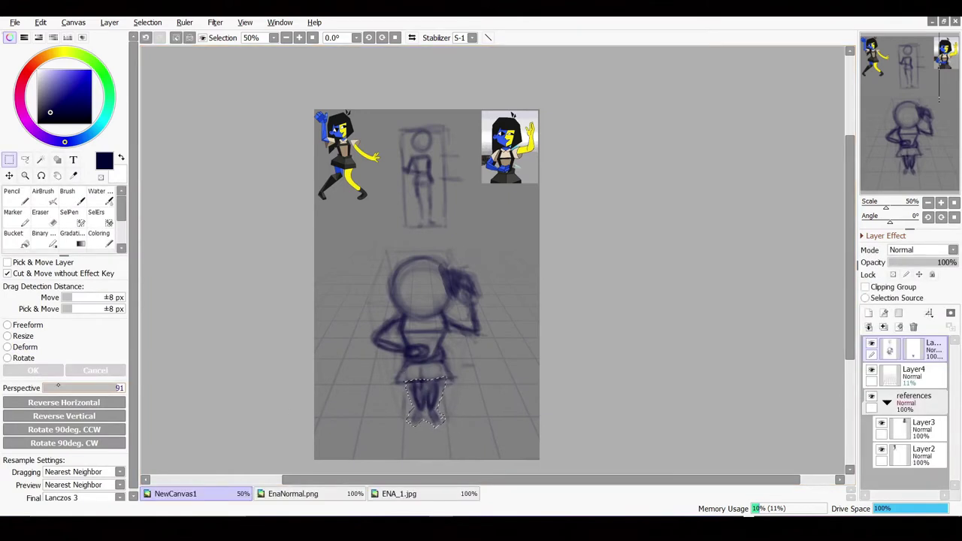
key(ctrl+d)
click(109, 21)
- Duplicate the sketch layer, hide Layer1, and group Layer1(2) with Layer4 into Folder1
click(124, 84)
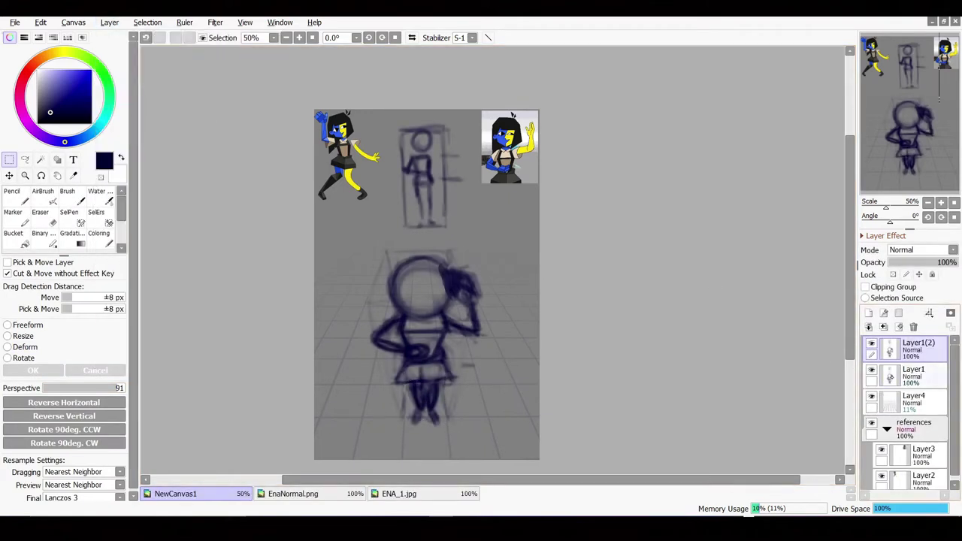
click(871, 369)
click(909, 402)
ctrl+click(917, 346)
click(898, 313)
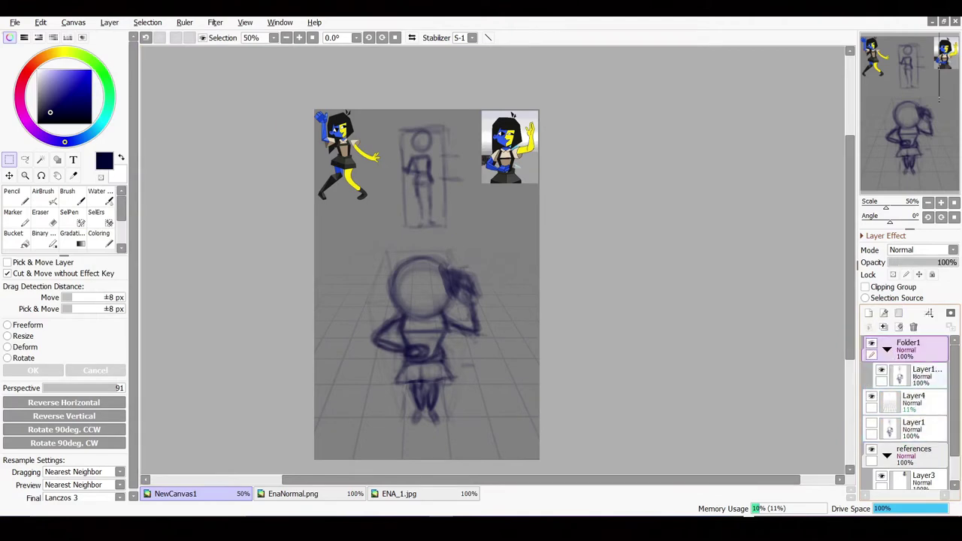
click(886, 349)
- Enlarge the grouped sketch and grid, shift them down-left, and open the Save window
key(ctrl+t)
key(Return)
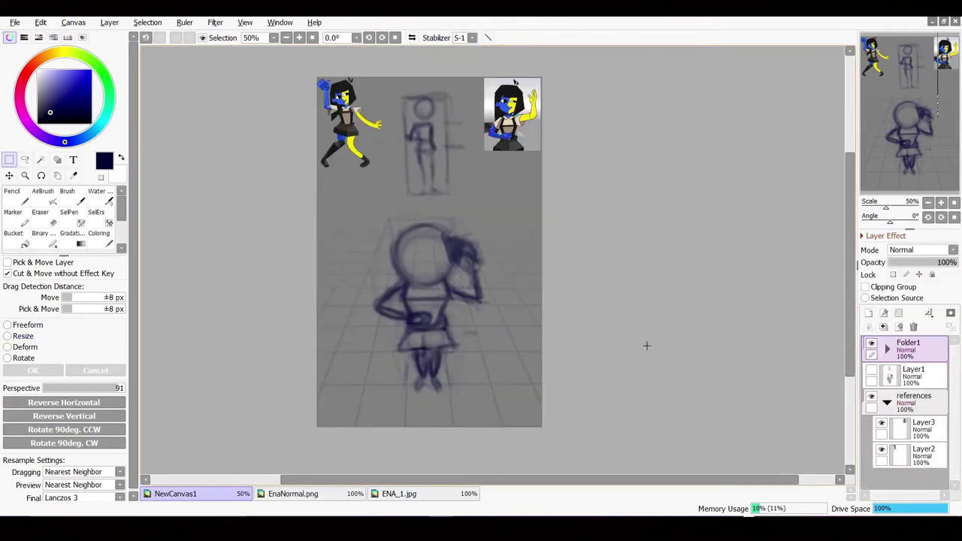
scroll(302, 169, down, 2)
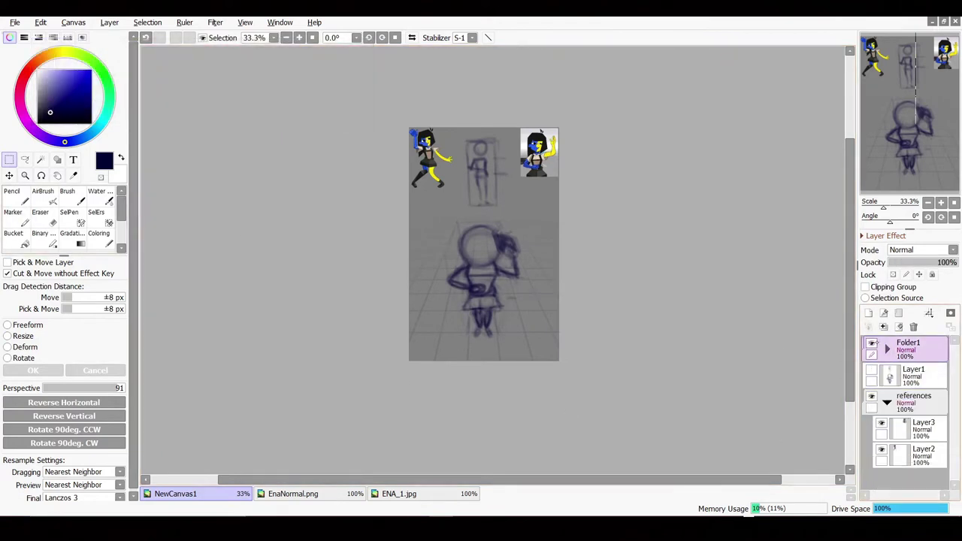
key(ctrl+t)
drag(618, 215, 554, 214)
key(Tab)
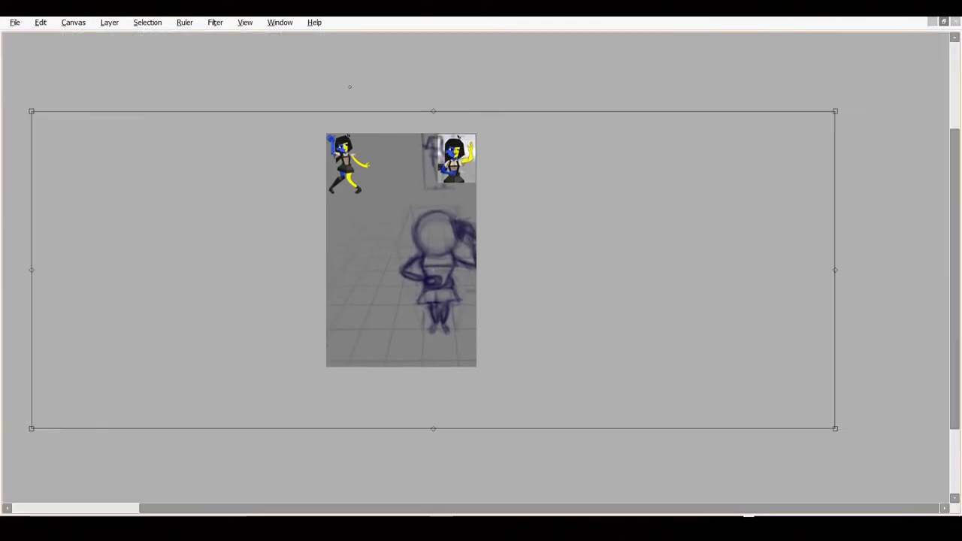
scroll(349, 87, up, 1)
mouse_move(834, 140)
mouse_down()
mouse_move(836, 118)
mouse_move(885, 75)
mouse_up()
drag(438, 264, 370, 283)
key(Tab)
key(Return)
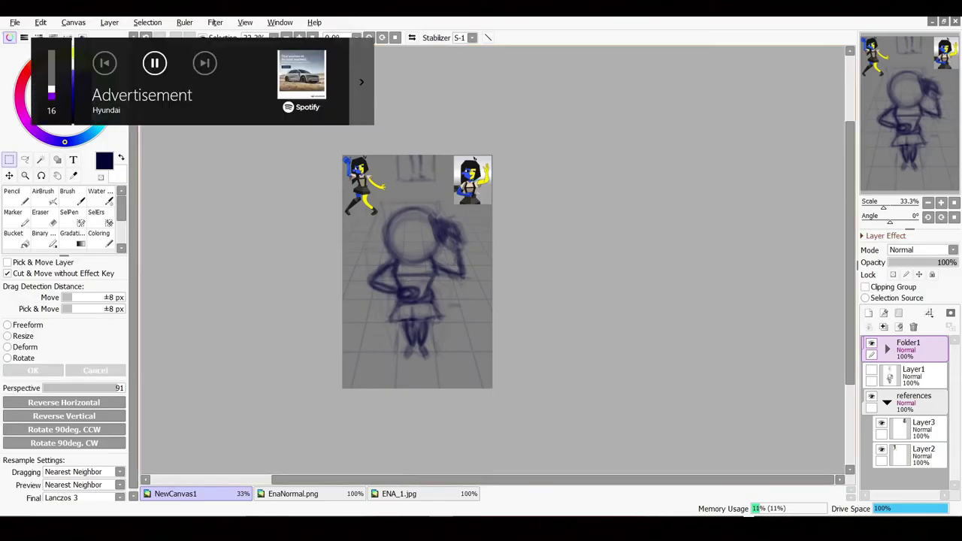
key(ctrl+s)
- Browse the save dialog to D:/My Documents/Projects/PaintTool SAI/2022
scroll(359, 275, down, 3)
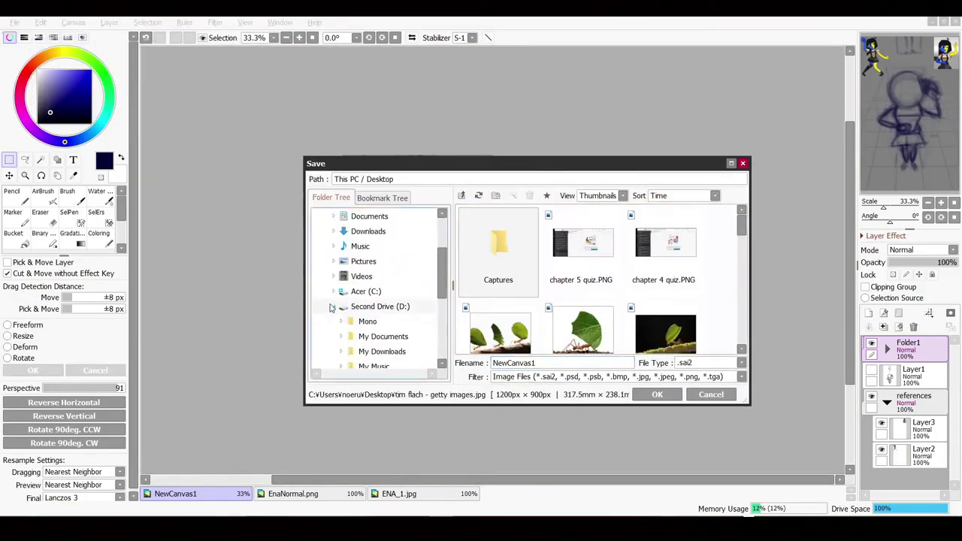
scroll(353, 263, down, 2)
scroll(346, 254, up, 2)
click(342, 246)
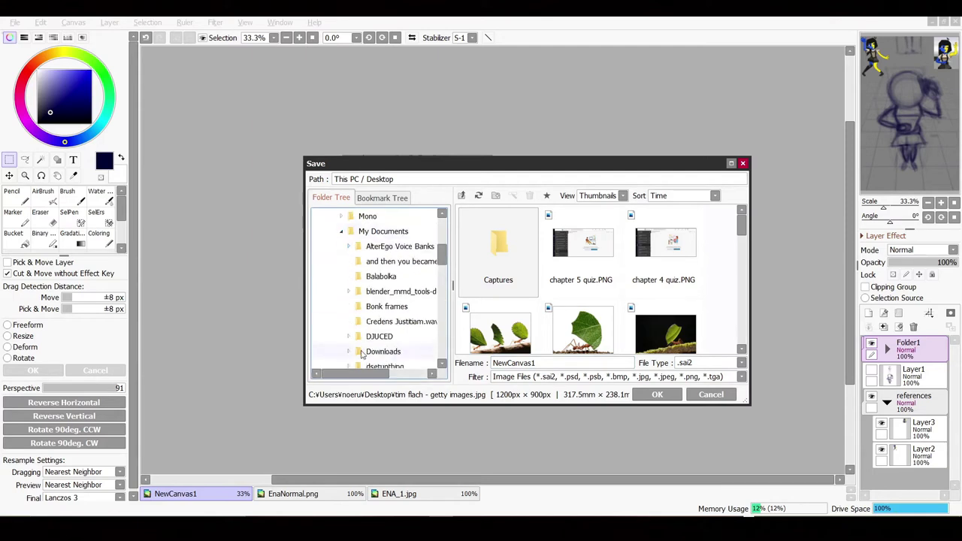
scroll(352, 285, down, 2)
scroll(354, 301, down, 2)
scroll(358, 309, down, 1)
scroll(359, 309, up, 2)
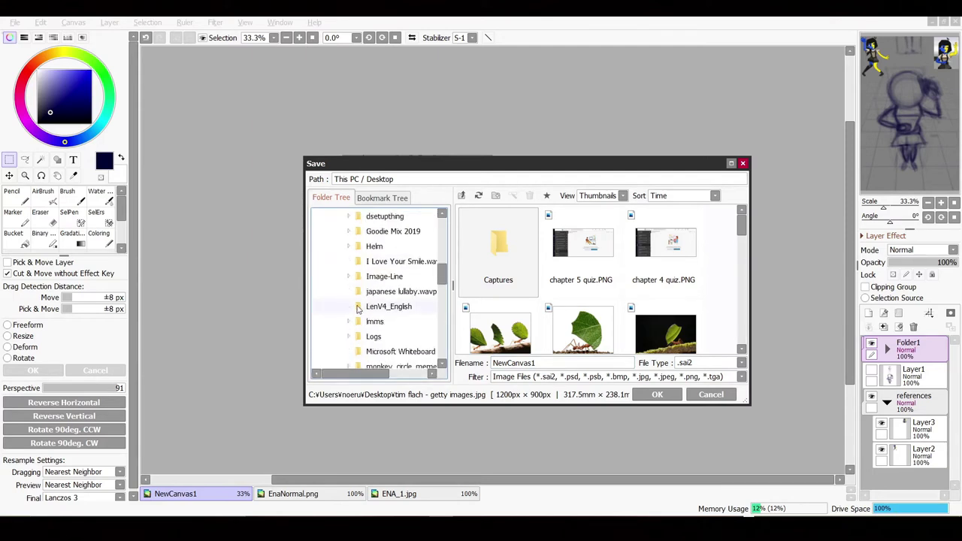
scroll(358, 312, down, 3)
scroll(357, 315, down, 5)
scroll(356, 321, down, 2)
scroll(353, 312, down, 3)
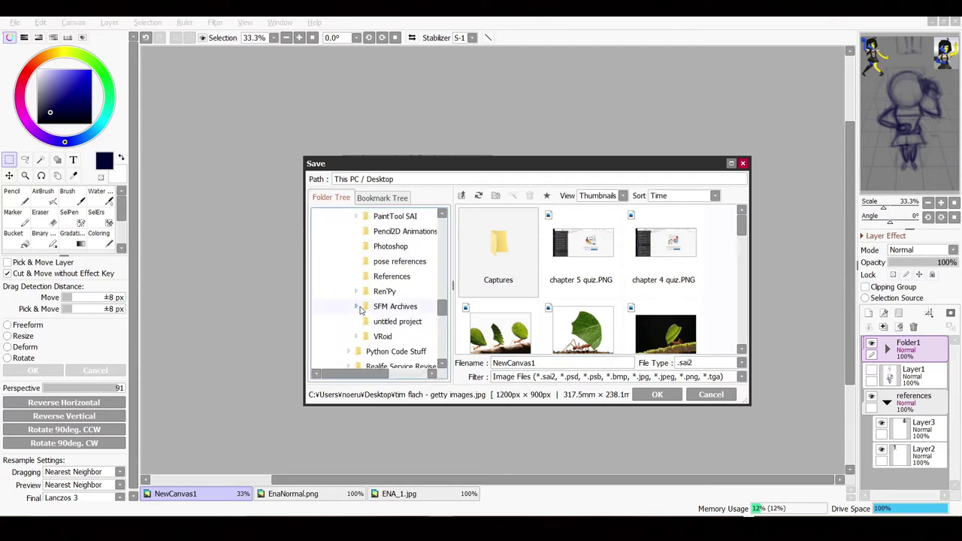
scroll(350, 304, up, 3)
click(357, 291)
click(389, 351)
- Save the canvas as ena.sai2, then hide Folder1 and add a new blank layer
double_click(595, 363)
text(e)
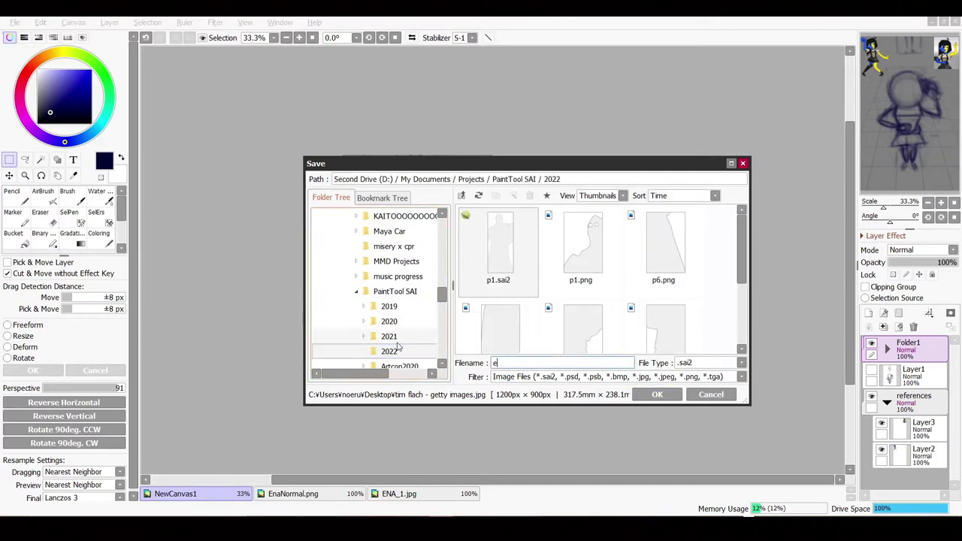
text(na)
key(Return)
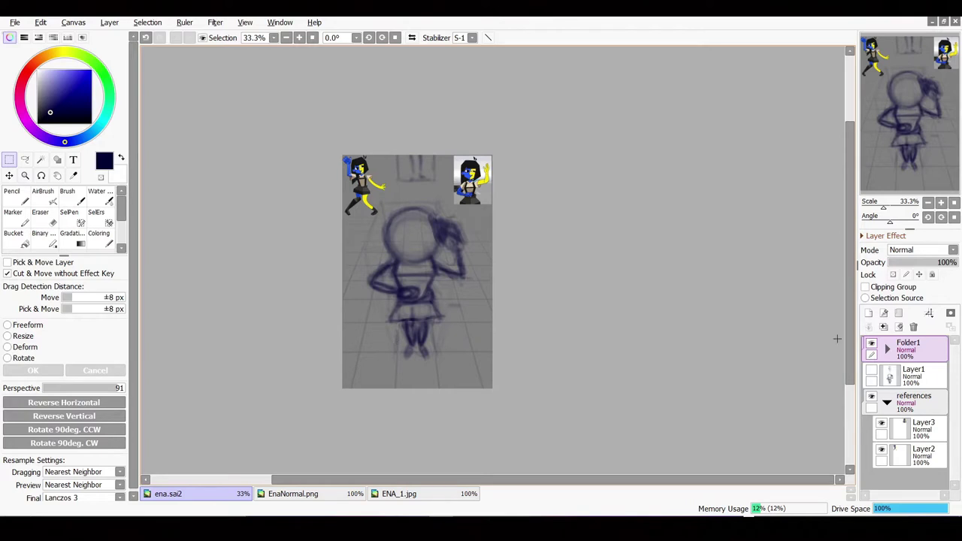
click(871, 343)
click(869, 312)
- Pencil a head circle with horizontal and vertical guides, extending the centre line downward
key(n)
scroll(419, 231, up, 1)
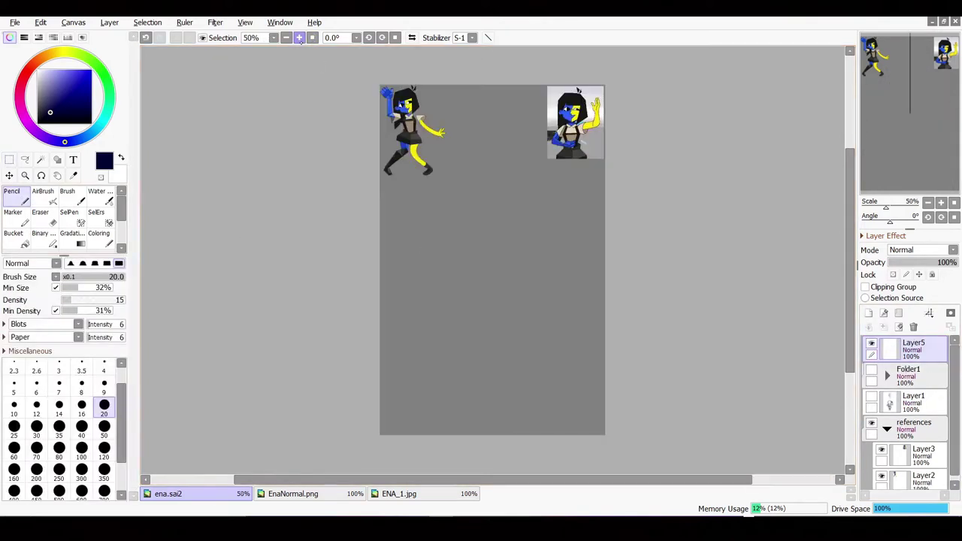
mouse_move(462, 196)
mouse_down()
mouse_move(517, 182)
mouse_move(518, 170)
mouse_up()
drag(460, 174, 513, 173)
drag(490, 143, 487, 199)
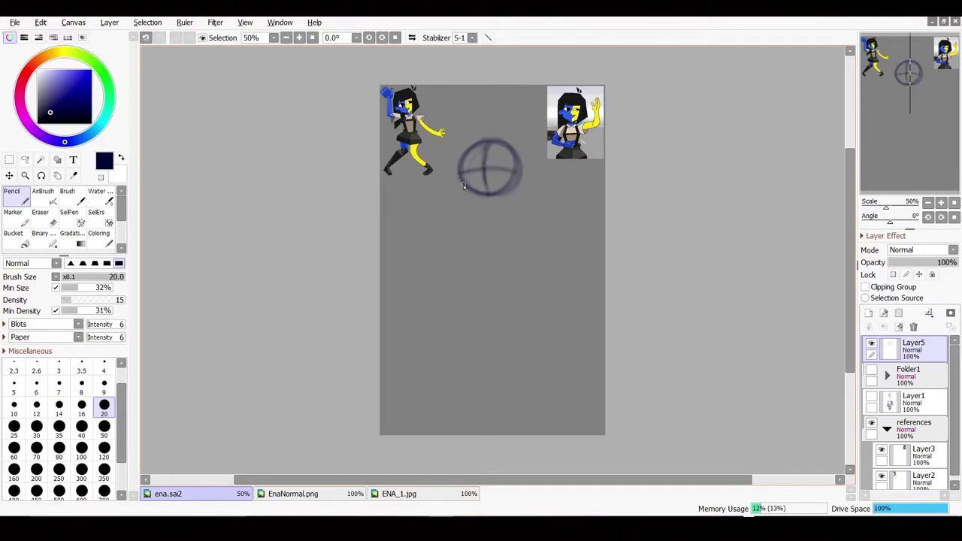
drag(458, 163, 478, 200)
drag(511, 162, 517, 197)
key(ctrl+z)
key(ctrl+z)
key(ctrl+z)
key(ctrl+y)
drag(489, 197, 491, 304)
drag(513, 159, 513, 199)
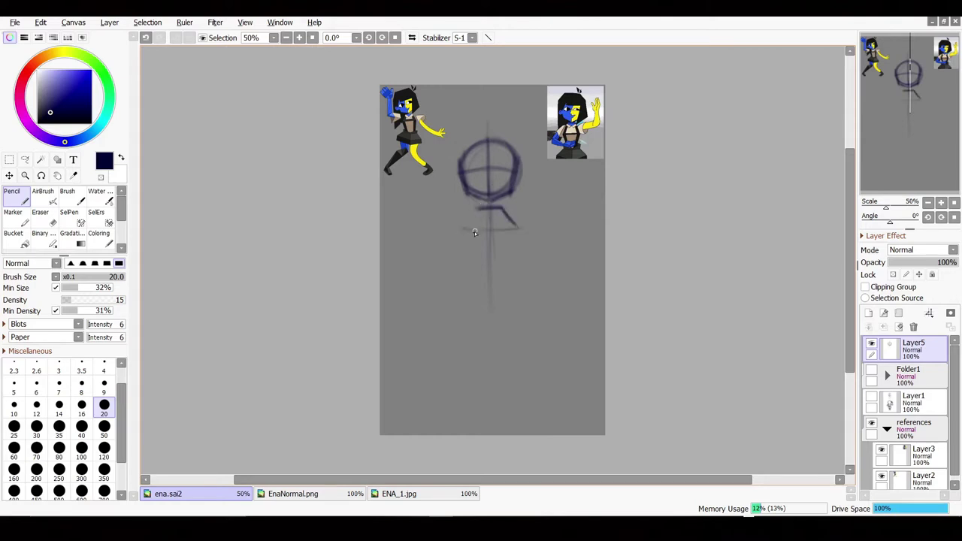
- Sketch the hexagonal torso, the flared skirt and the start of the legs
mouse_move(471, 213)
mouse_down()
mouse_move(463, 230)
mouse_move(517, 227)
mouse_move(471, 260)
mouse_up()
drag(473, 261, 461, 226)
drag(498, 260, 514, 225)
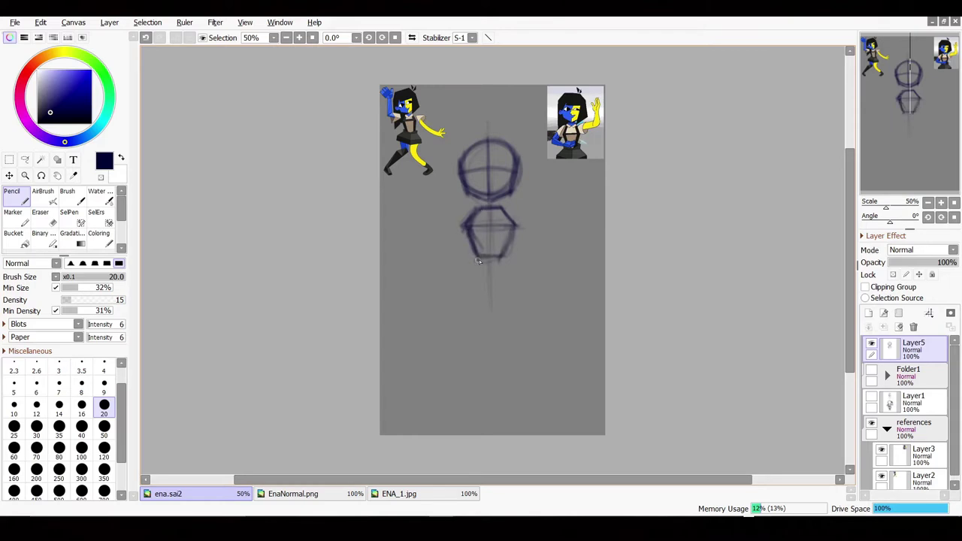
mouse_move(477, 257)
mouse_down()
mouse_move(453, 278)
mouse_move(474, 284)
mouse_move(451, 287)
mouse_move(527, 283)
mouse_up()
key(h)
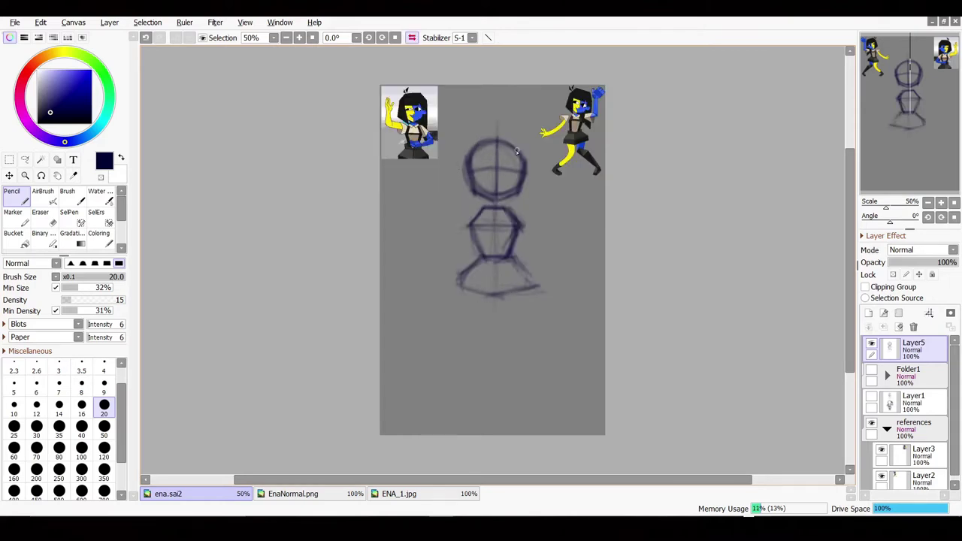
key(h)
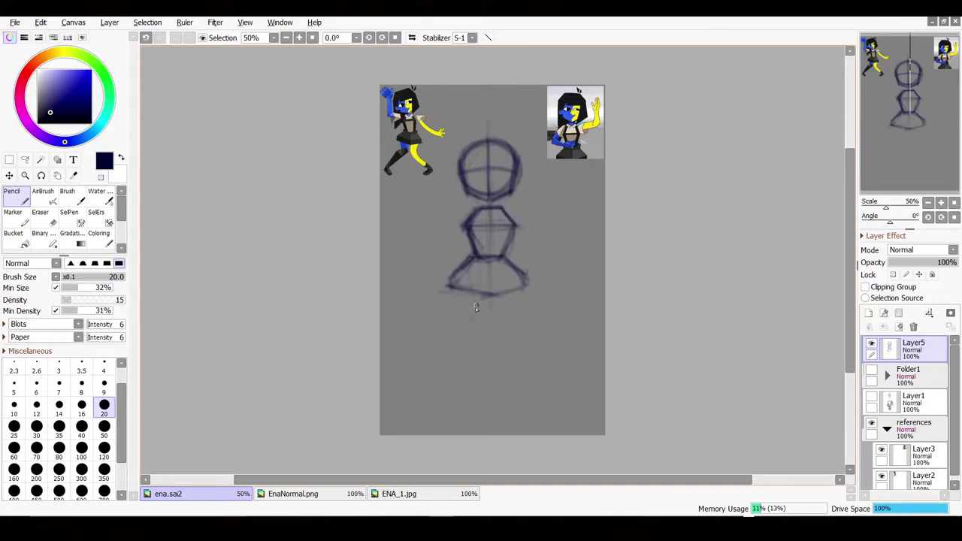
drag(475, 300, 472, 340)
- Sketch the legs down from the skirt, thickening the right leg to the foot
drag(468, 265, 473, 335)
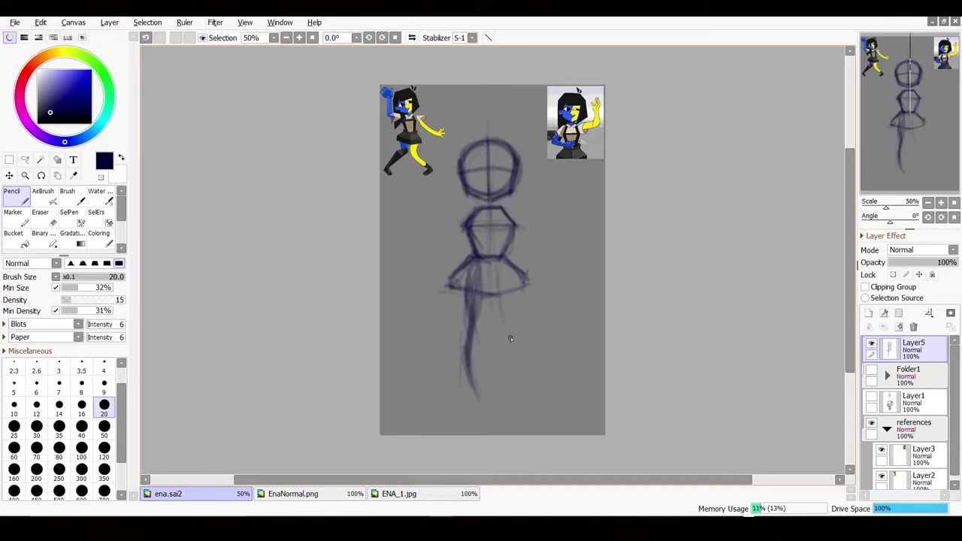
mouse_move(498, 293)
mouse_down()
mouse_move(502, 392)
mouse_move(508, 346)
mouse_up()
mouse_move(496, 269)
mouse_down()
mouse_move(508, 328)
mouse_move(489, 287)
mouse_move(500, 300)
mouse_move(498, 331)
mouse_up()
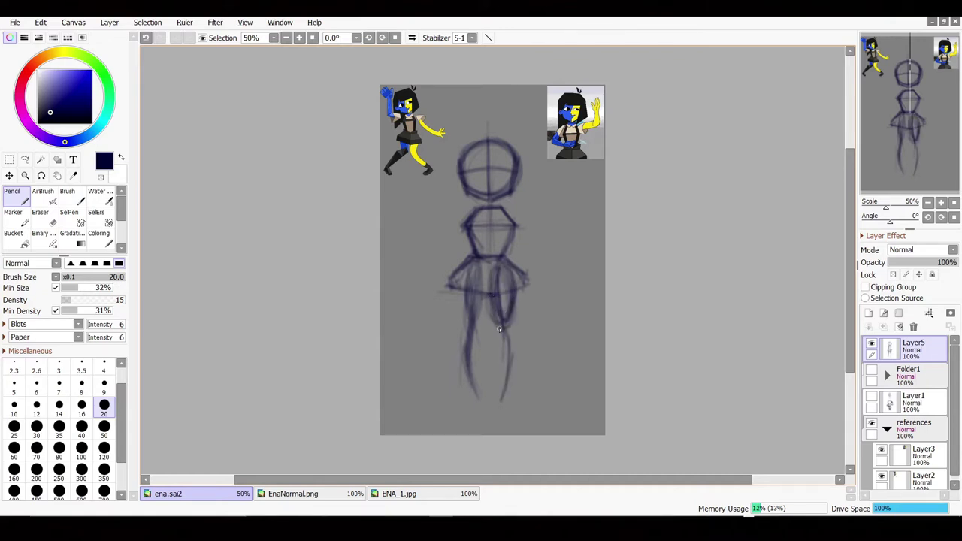
drag(490, 290, 513, 359)
mouse_move(495, 326)
mouse_down()
mouse_move(501, 346)
mouse_move(493, 308)
mouse_up()
mouse_move(490, 298)
mouse_down()
mouse_move(502, 392)
mouse_move(491, 402)
mouse_move(509, 395)
mouse_move(495, 390)
mouse_up()
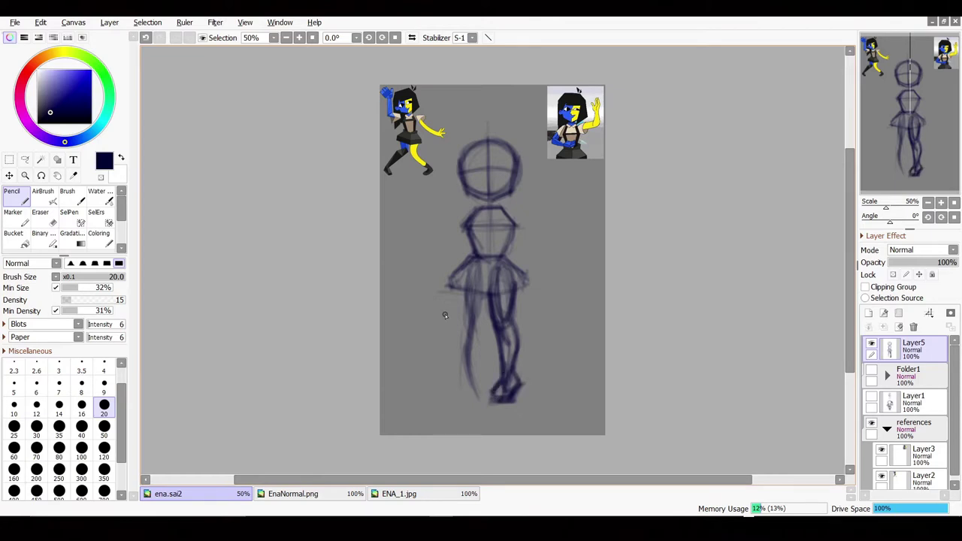
- Lasso the right leg, then mirror the view and recentre the figure to check the legs
scroll(475, 273, down, 2)
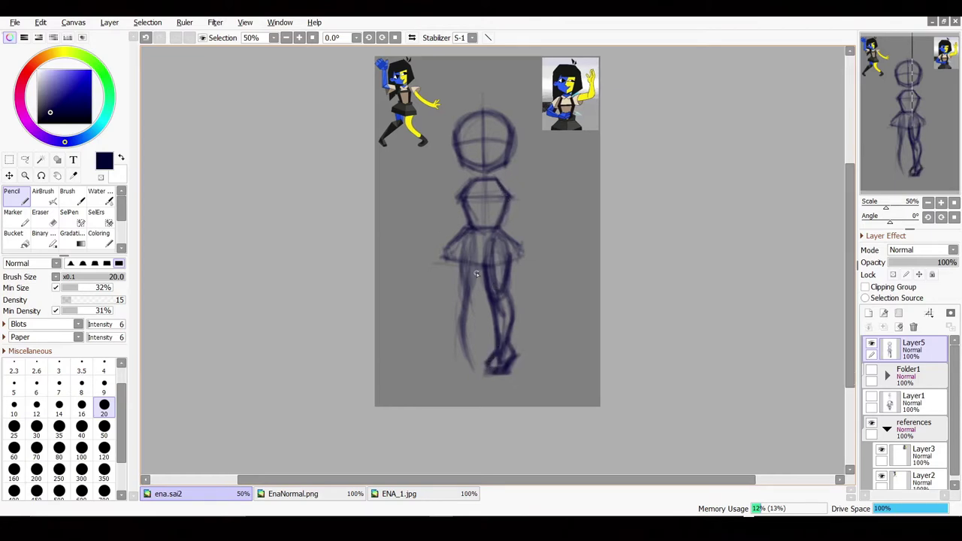
key(a)
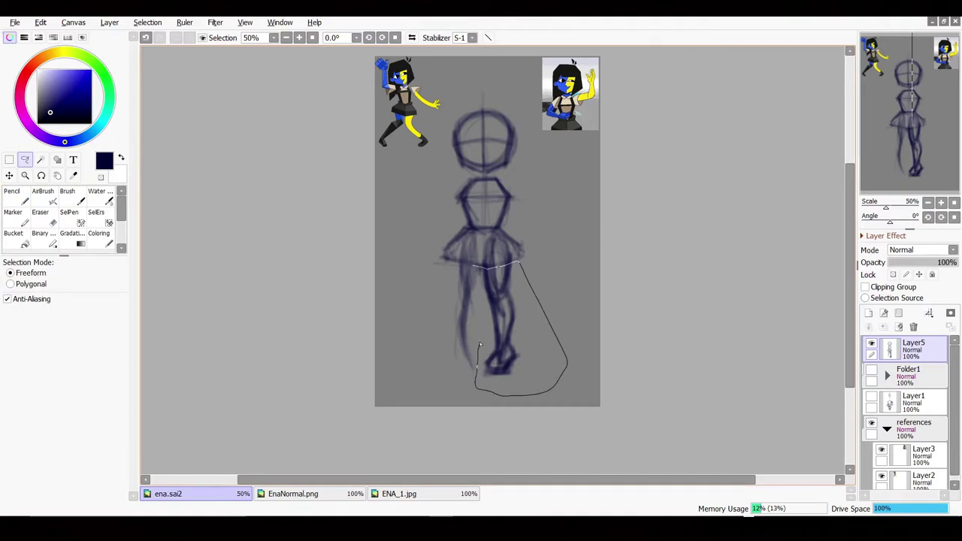
drag(505, 267, 474, 265)
key(ctrl+d)
key(n)
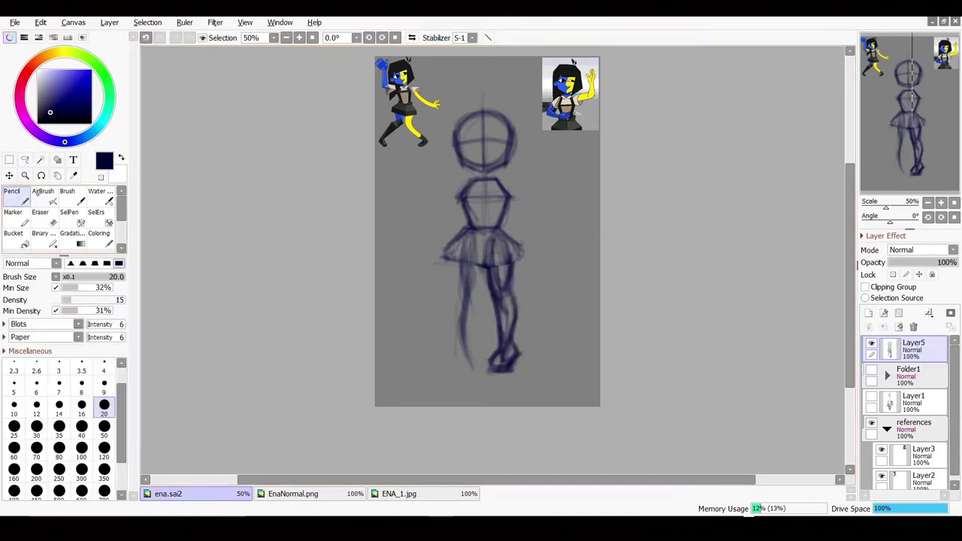
key(h)
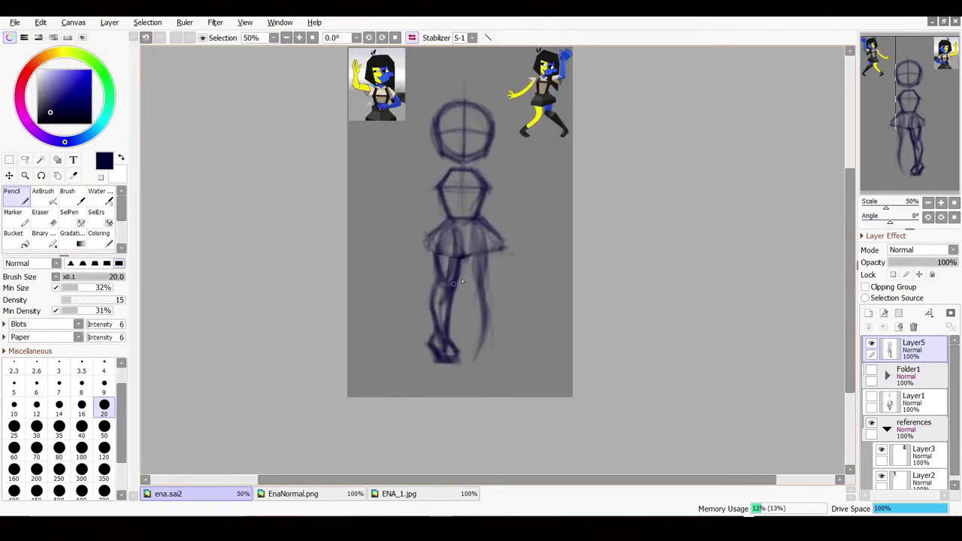
drag(466, 257, 387, 300)
scroll(462, 189, up, 1)
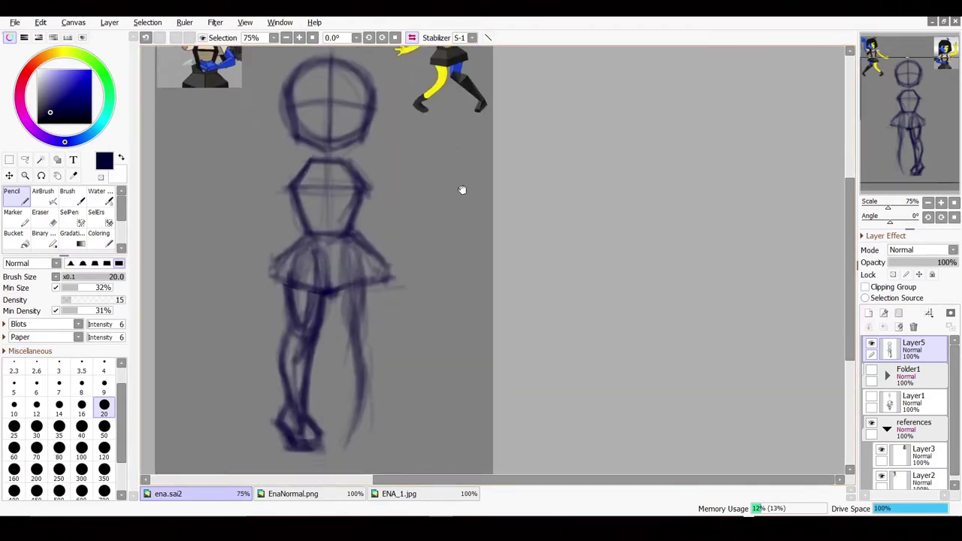
drag(462, 188, 489, 234)
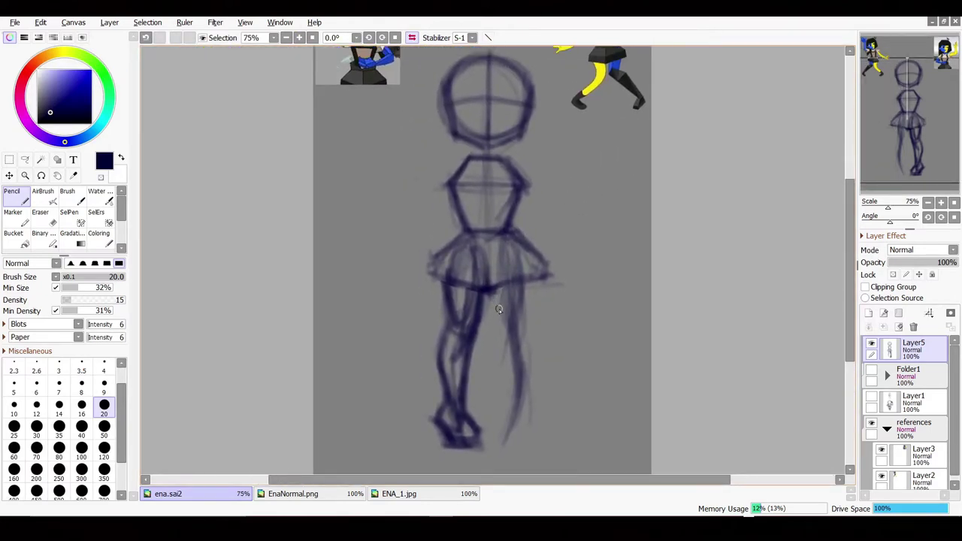
mouse_move(498, 308)
mouse_down()
mouse_move(516, 316)
mouse_move(487, 265)
mouse_move(482, 413)
mouse_up()
- Copy the left leg and place the pasted copy beside it as the second leg
key(l)
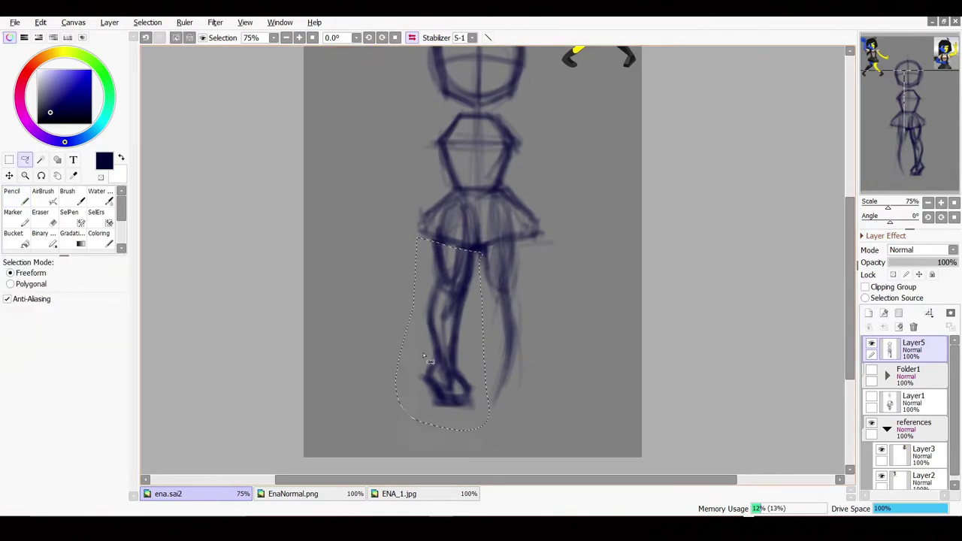
key(ctrl+c)
key(ctrl+v)
key(ctrl+t)
mouse_move(447, 305)
mouse_down()
mouse_move(515, 314)
mouse_move(502, 305)
mouse_up()
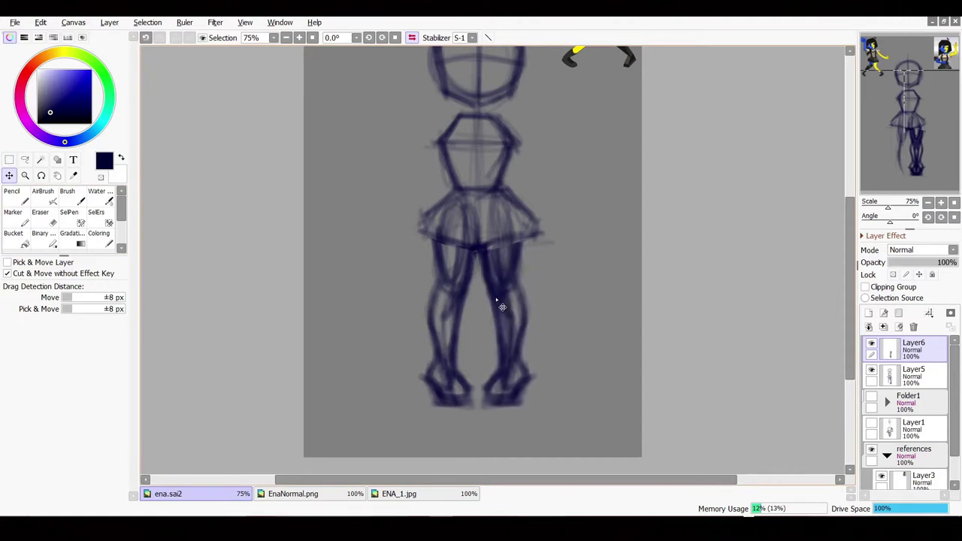
- Merge the pasted leg into Layer5 and fade the skirt and leg lines with a large eraser
key(n)
scroll(480, 262, right, 2)
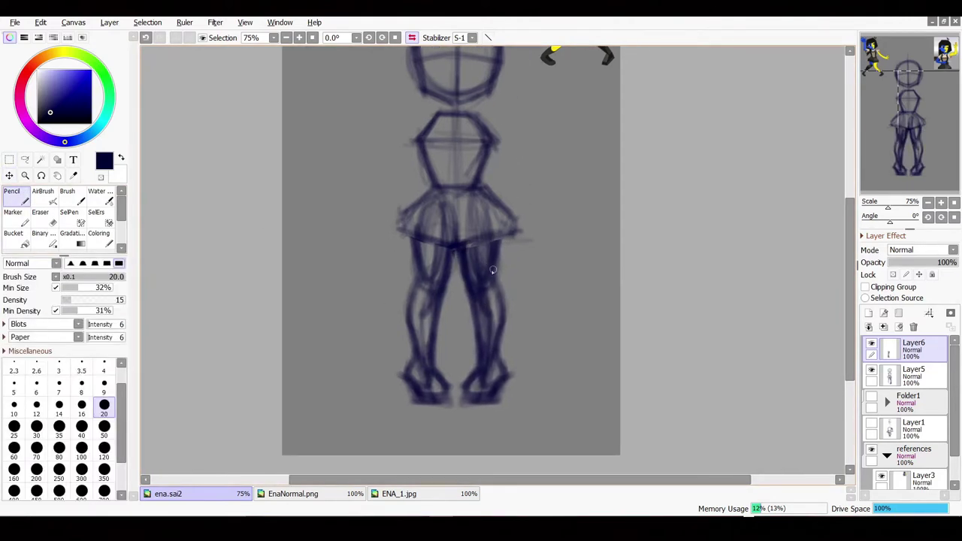
key(ctrl+e)
key(e)
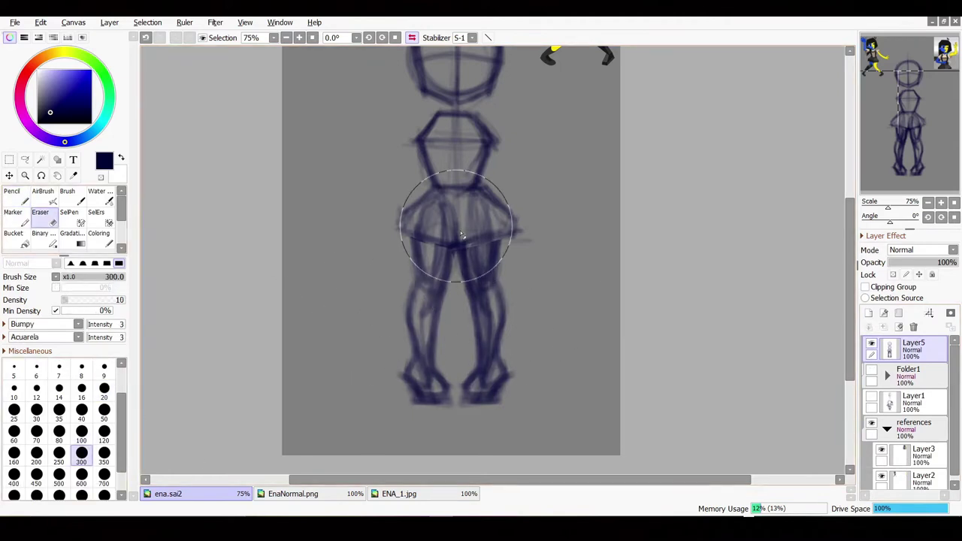
drag(461, 235, 457, 349)
scroll(488, 162, up, 3)
scroll(298, 271, down, 4)
key(n)
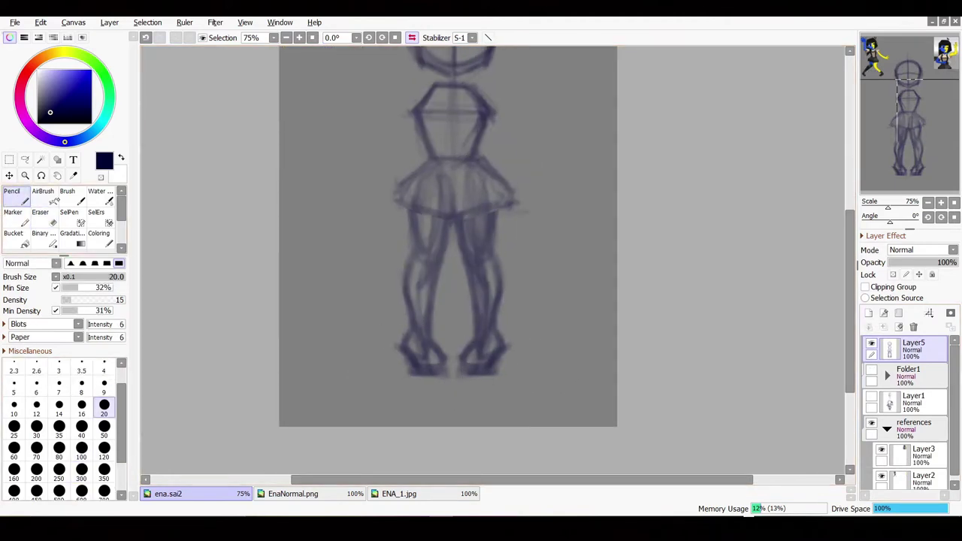
drag(476, 120, 476, 232)
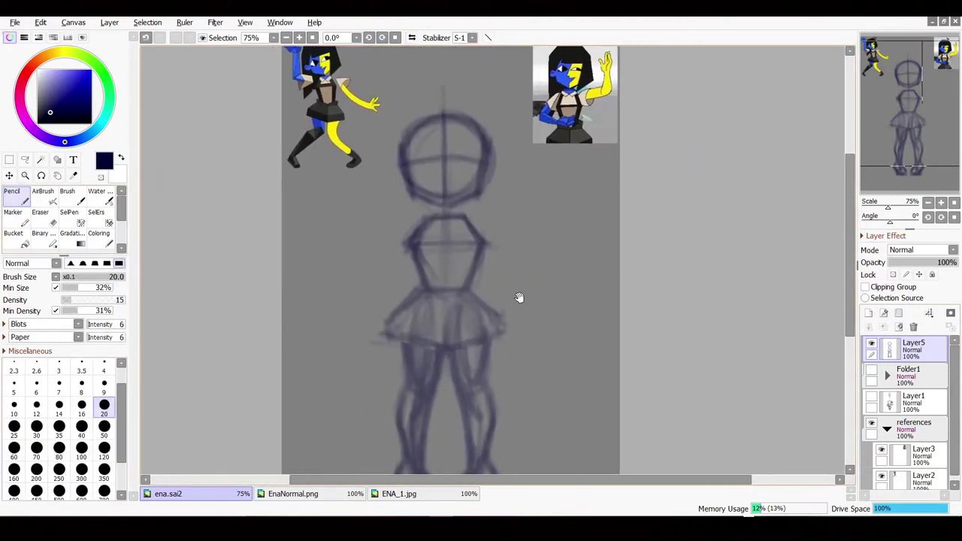
- Change the canvas resolution to 150%, giving 1350 × 2100 pixels, and re-zoom on the figure
click(73, 21)
click(107, 51)
click(521, 358)
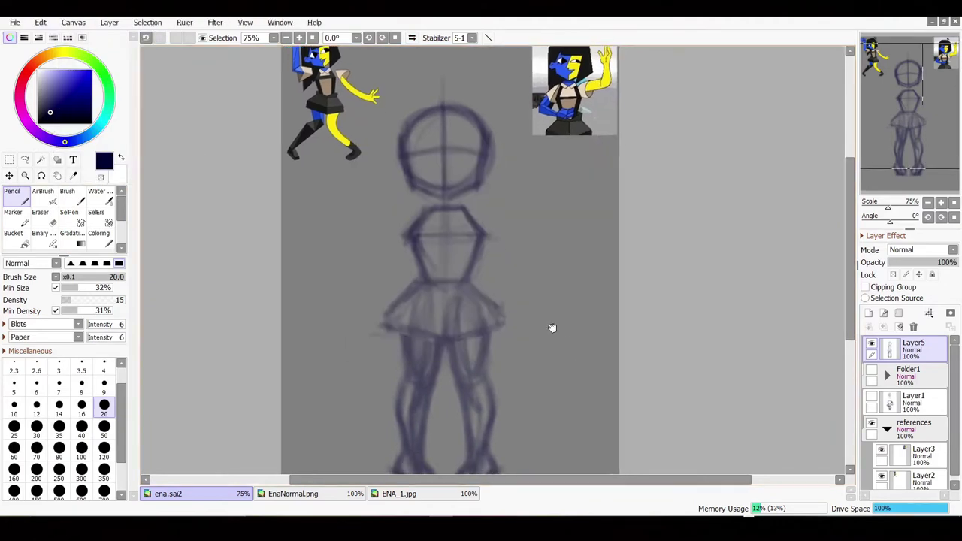
key(ctrl+alt+i)
text(125)
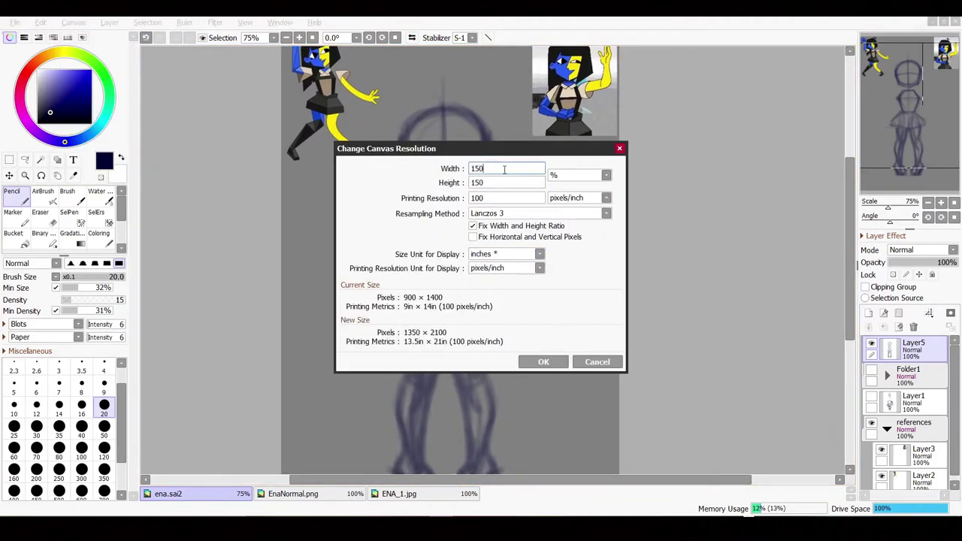
click(543, 361)
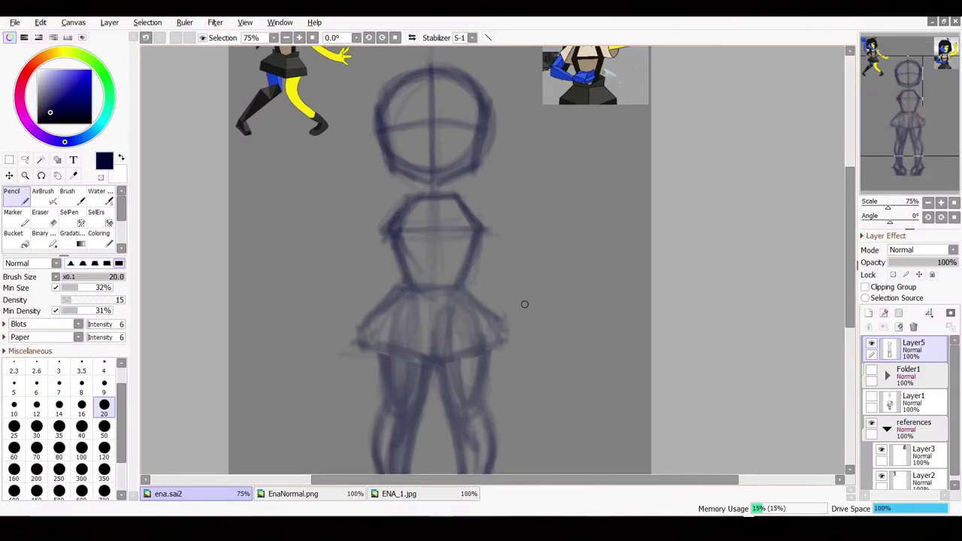
click(285, 37)
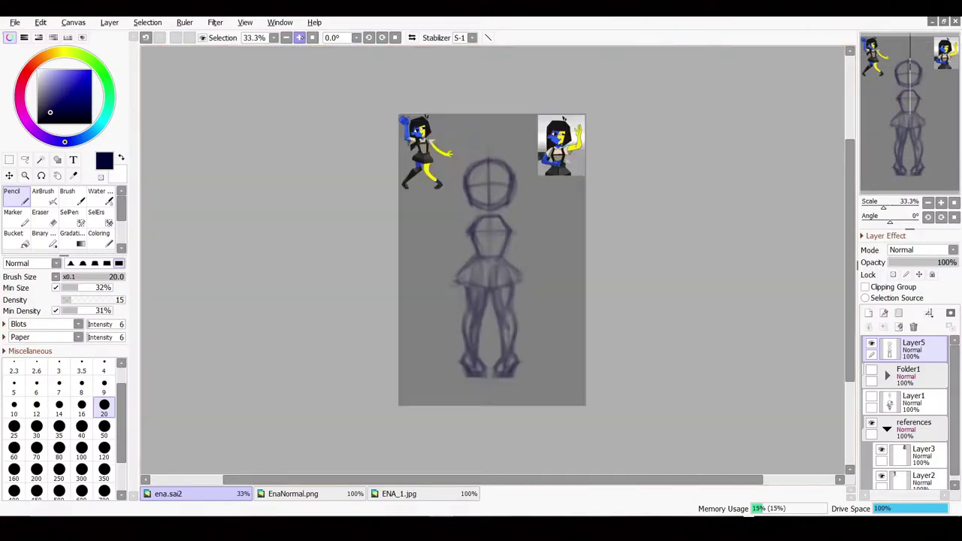
click(298, 37)
scroll(631, 292, up, 1)
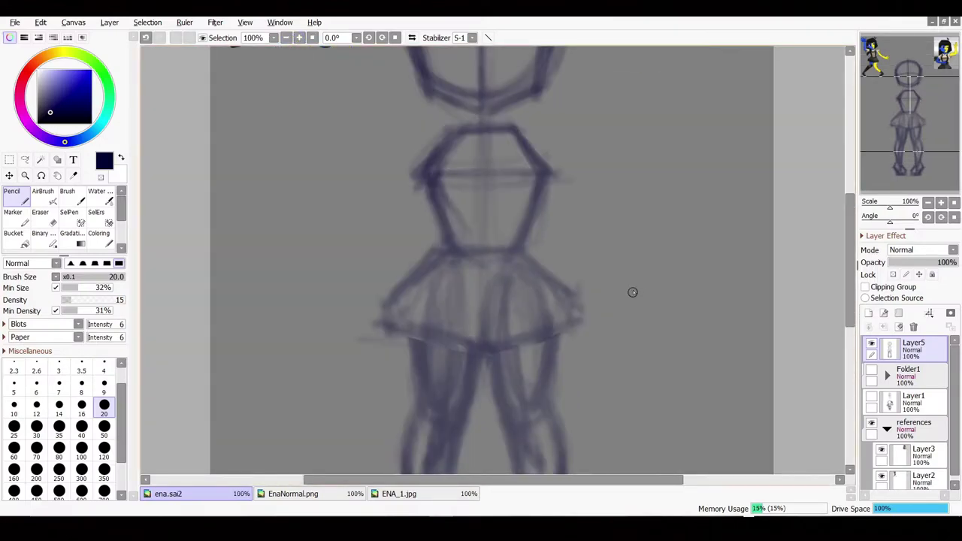
scroll(626, 401, up, 4)
scroll(484, 209, down, 1)
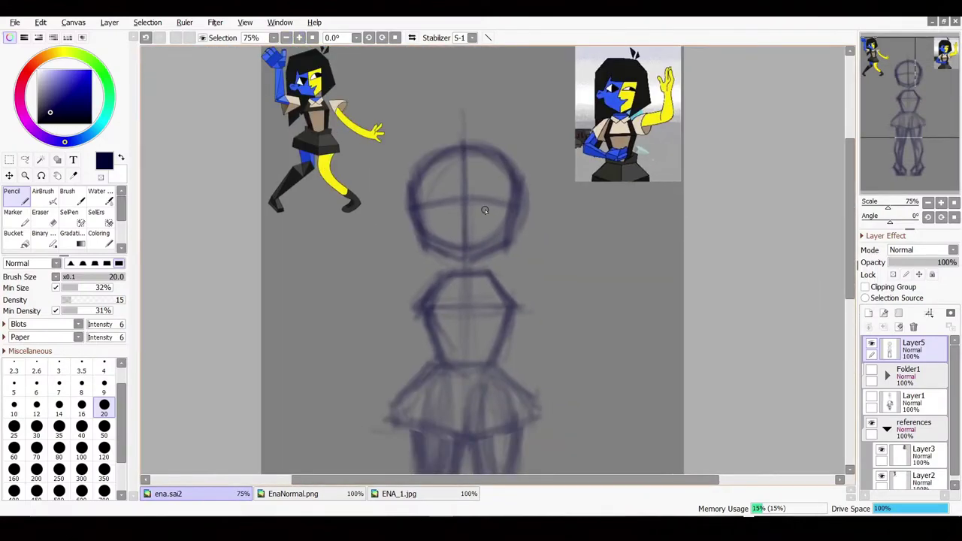
scroll(409, 290, down, 1)
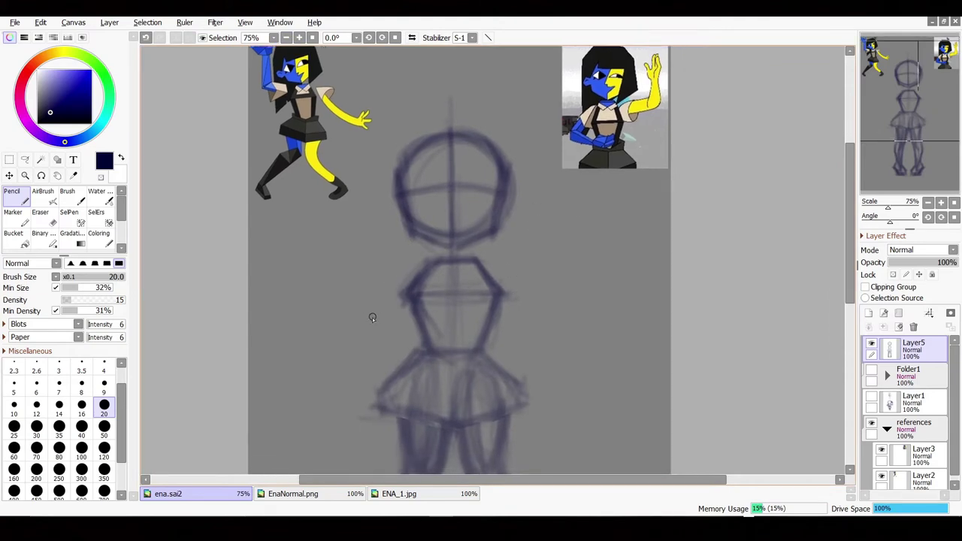
- Sketch the bent arm along the waist with its hand resting at the hip
mouse_move(381, 300)
mouse_down()
mouse_move(405, 278)
mouse_move(381, 304)
mouse_move(413, 328)
mouse_up()
mouse_move(409, 282)
mouse_down()
mouse_move(375, 316)
mouse_move(417, 308)
mouse_move(411, 279)
mouse_move(371, 339)
mouse_move(406, 320)
mouse_move(368, 335)
mouse_move(365, 351)
mouse_move(415, 352)
mouse_up()
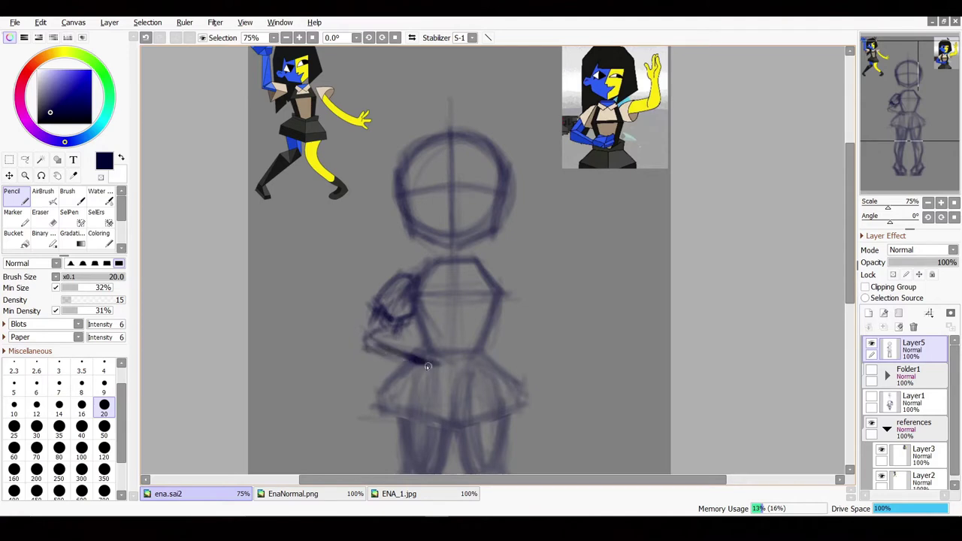
drag(397, 305, 370, 347)
drag(405, 284, 386, 314)
mouse_move(410, 354)
mouse_down()
mouse_move(398, 343)
mouse_move(465, 331)
mouse_move(420, 368)
mouse_move(411, 342)
mouse_move(448, 334)
mouse_up()
mouse_move(466, 258)
mouse_down()
mouse_move(432, 290)
mouse_move(441, 297)
mouse_move(467, 285)
mouse_move(455, 323)
mouse_up()
- Sketch the raised arm from a shoulder circle up to an open hand with fingers
mouse_move(473, 279)
mouse_down()
mouse_move(456, 318)
mouse_move(441, 323)
mouse_move(461, 275)
mouse_move(519, 273)
mouse_up()
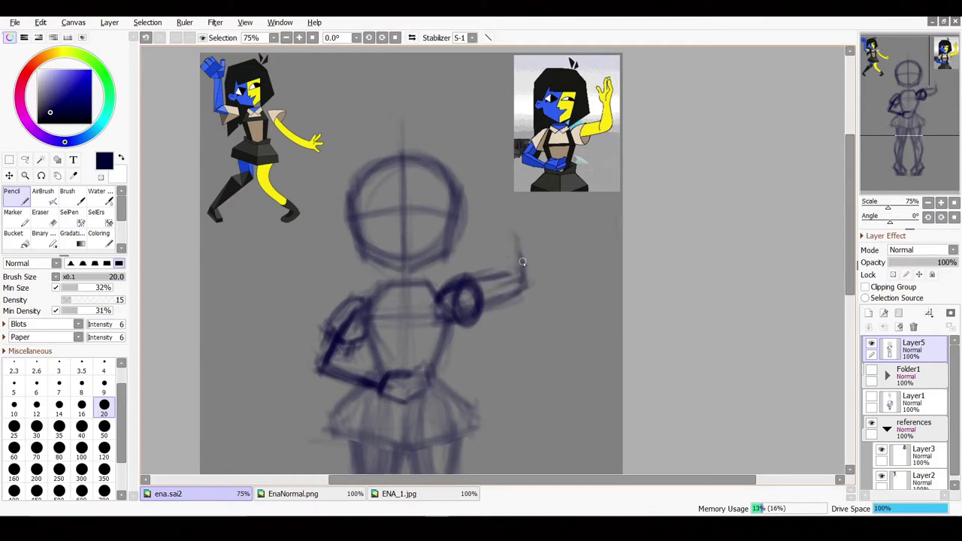
mouse_move(503, 218)
mouse_down()
mouse_move(522, 256)
mouse_move(505, 300)
mouse_move(494, 226)
mouse_up()
drag(500, 269, 497, 220)
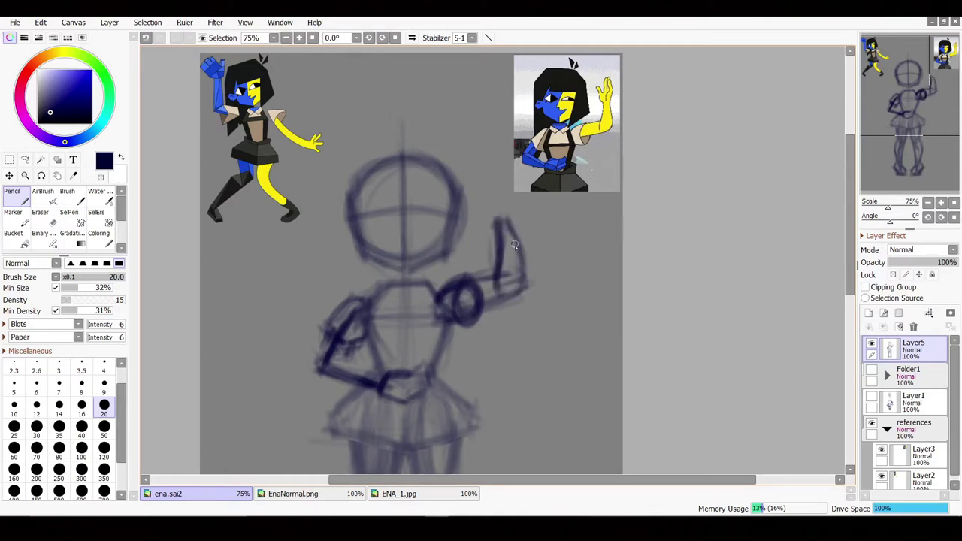
drag(520, 280, 455, 323)
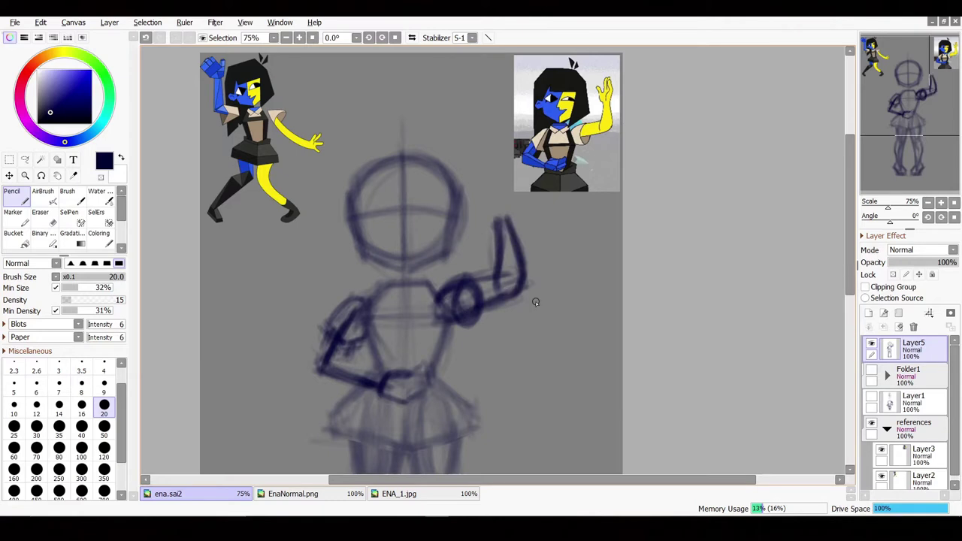
mouse_move(489, 234)
mouse_down()
mouse_move(511, 218)
mouse_move(475, 198)
mouse_move(506, 228)
mouse_move(490, 162)
mouse_move(482, 204)
mouse_up()
mouse_move(485, 161)
mouse_down()
mouse_move(512, 200)
mouse_move(502, 221)
mouse_up()
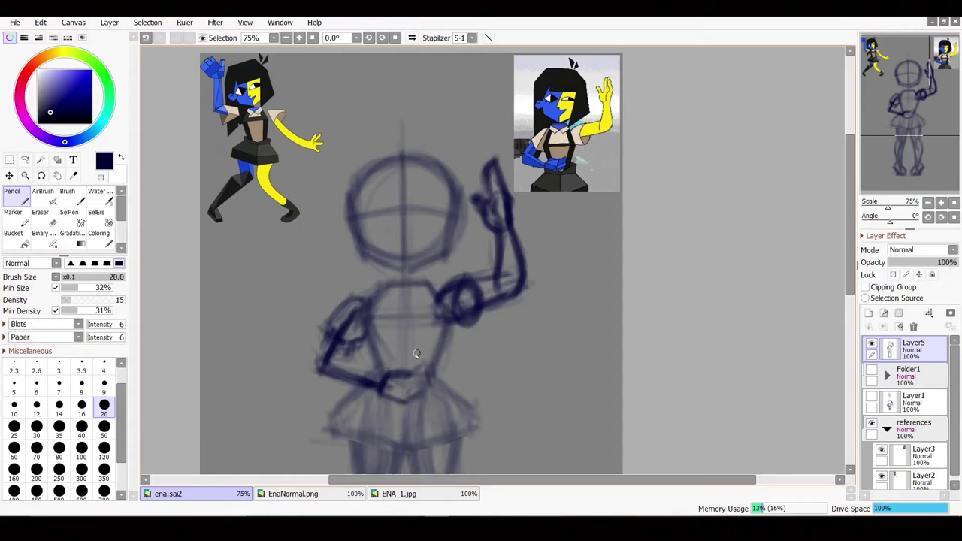
- Lasso and delete the messy strokes at the hip hand
key(l)
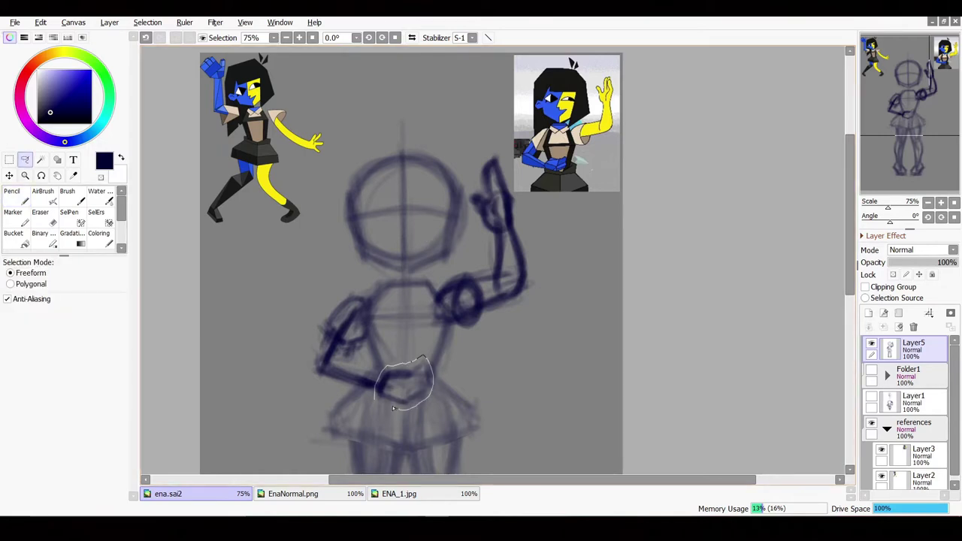
key(Delete)
key(ctrl+d)
key(n)
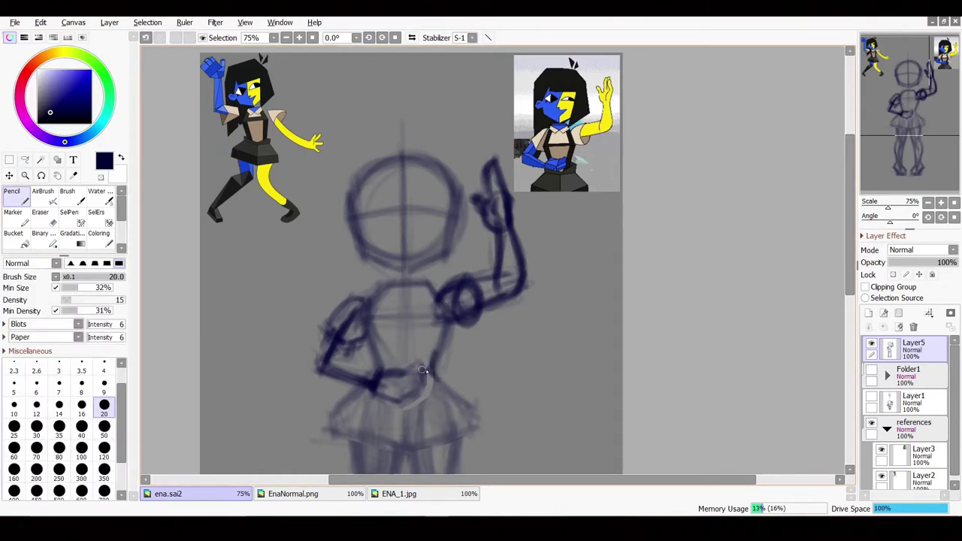
mouse_move(448, 262)
mouse_down()
mouse_move(489, 188)
mouse_move(438, 386)
mouse_move(443, 253)
mouse_move(557, 249)
mouse_move(550, 243)
mouse_up()
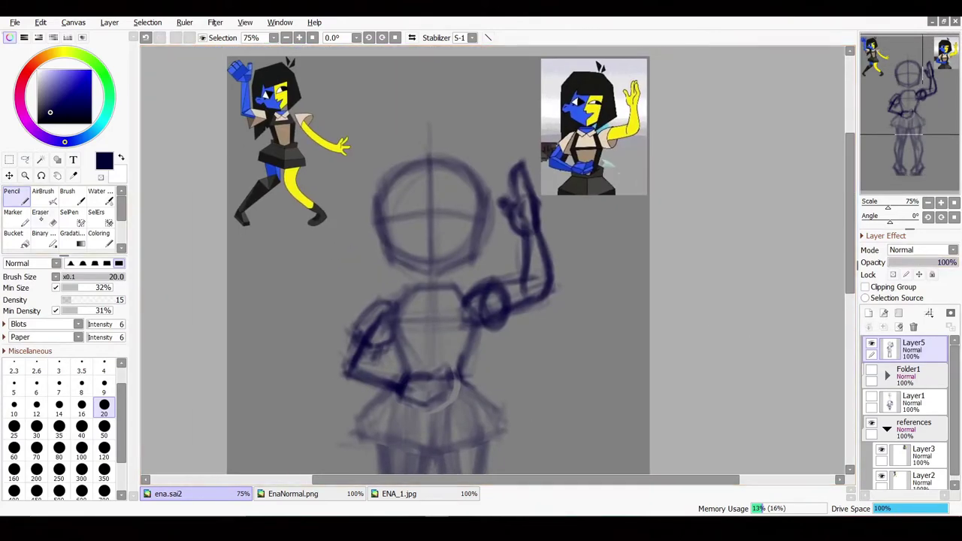
- Lighten the sketch with a large eraser, fade Layer5 to 34% opacity, and add Layer6
key(e)
mouse_move(443, 359)
mouse_down()
mouse_move(521, 275)
mouse_move(450, 218)
mouse_up()
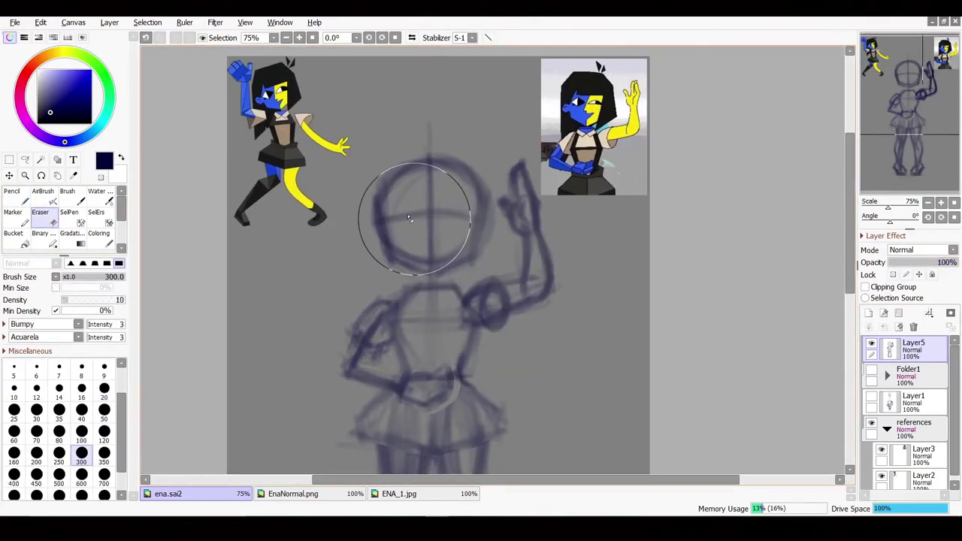
drag(383, 399, 374, 386)
drag(951, 262, 918, 262)
click(869, 312)
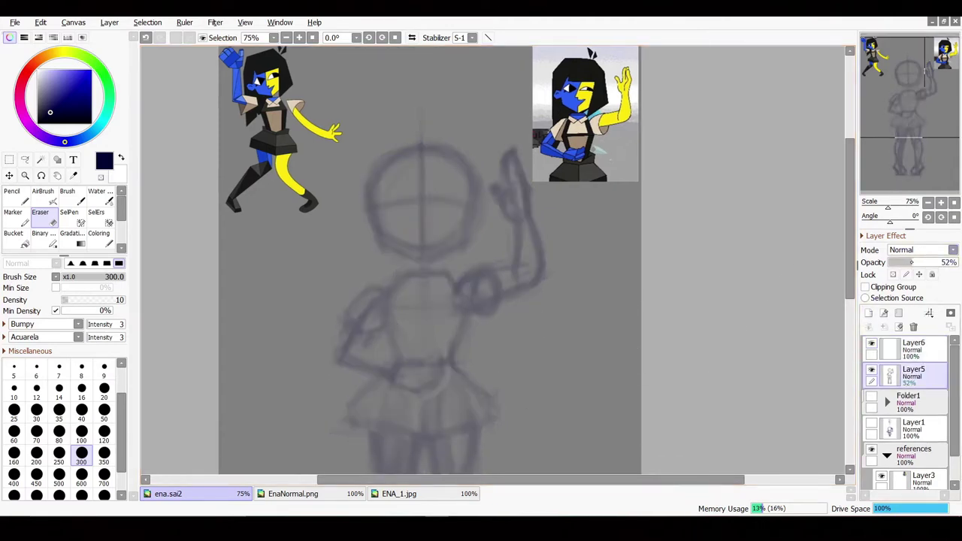
key(n)
mouse_move(460, 271)
mouse_down()
mouse_move(456, 279)
mouse_move(438, 249)
mouse_up()
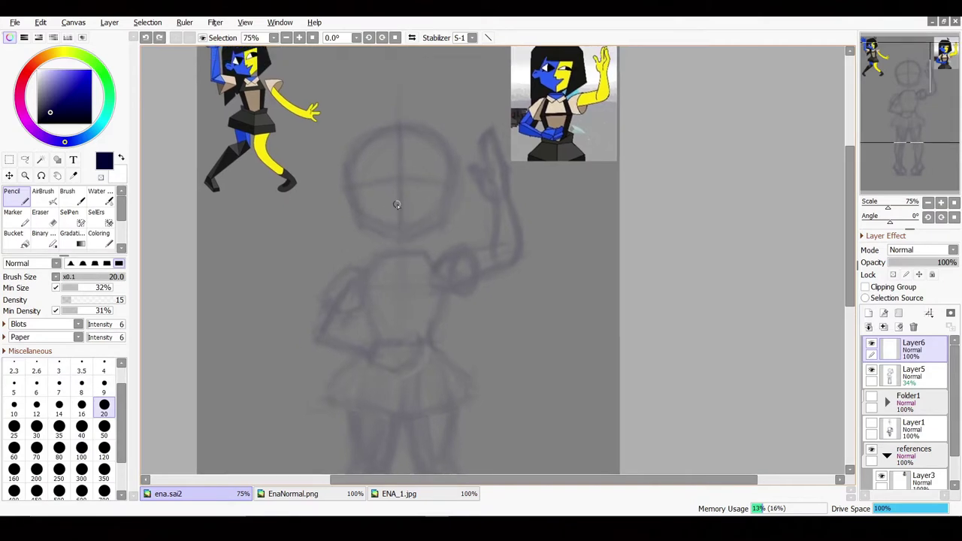
- Ink the face's vertical centre split, an eye, and the nose-and-mouth stroke
drag(405, 237, 396, 250)
mouse_move(443, 195)
mouse_down()
mouse_move(430, 223)
mouse_move(350, 219)
mouse_up()
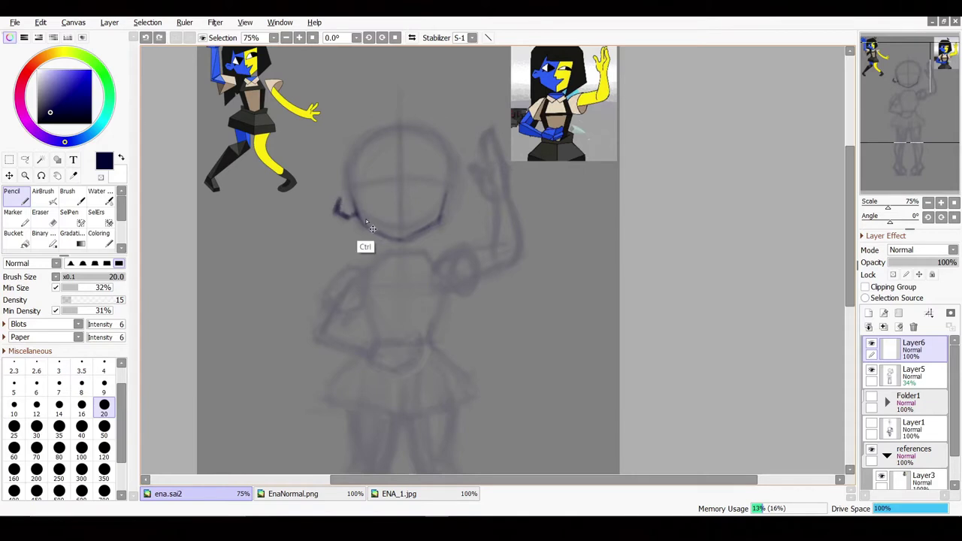
key(ctrl+z)
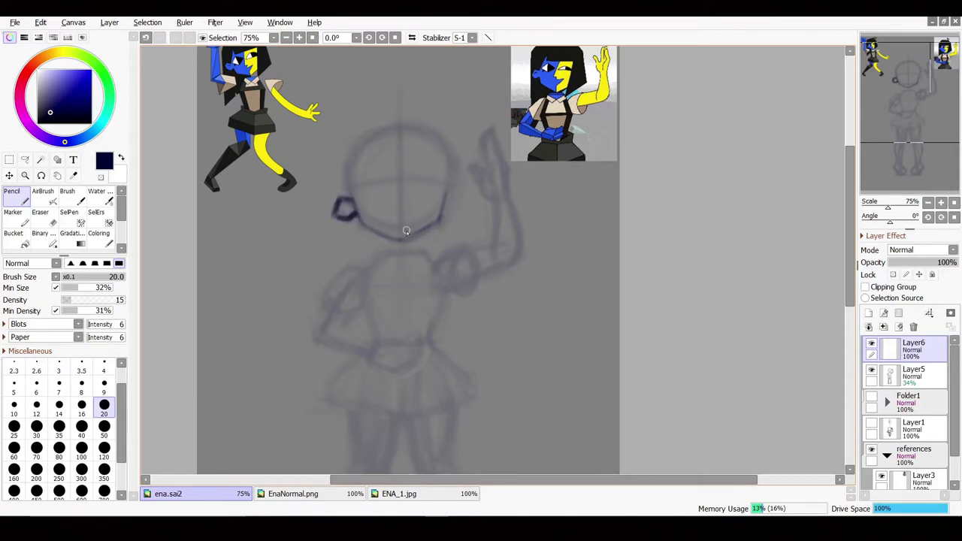
drag(407, 126, 394, 188)
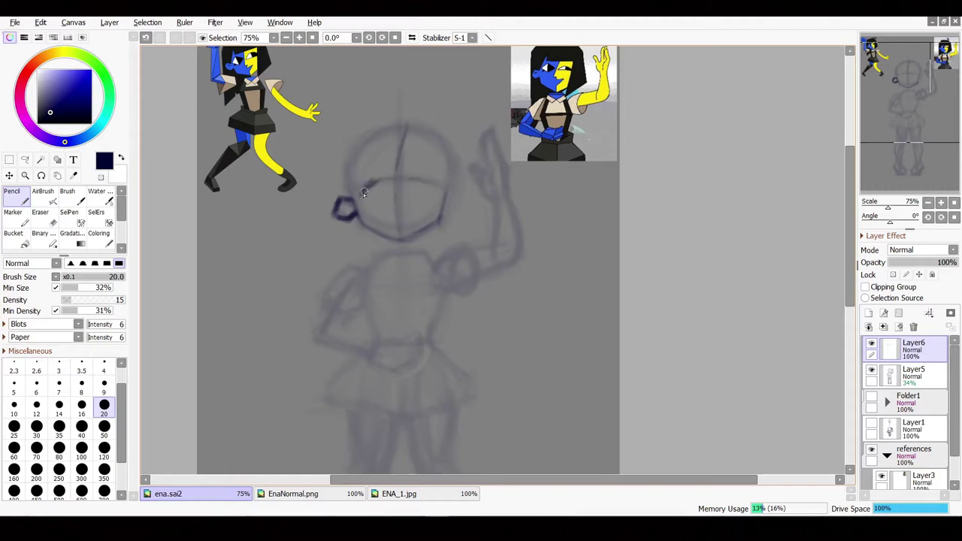
drag(382, 178, 376, 200)
mouse_move(424, 181)
mouse_down()
mouse_move(404, 182)
mouse_move(427, 191)
mouse_move(402, 140)
mouse_up()
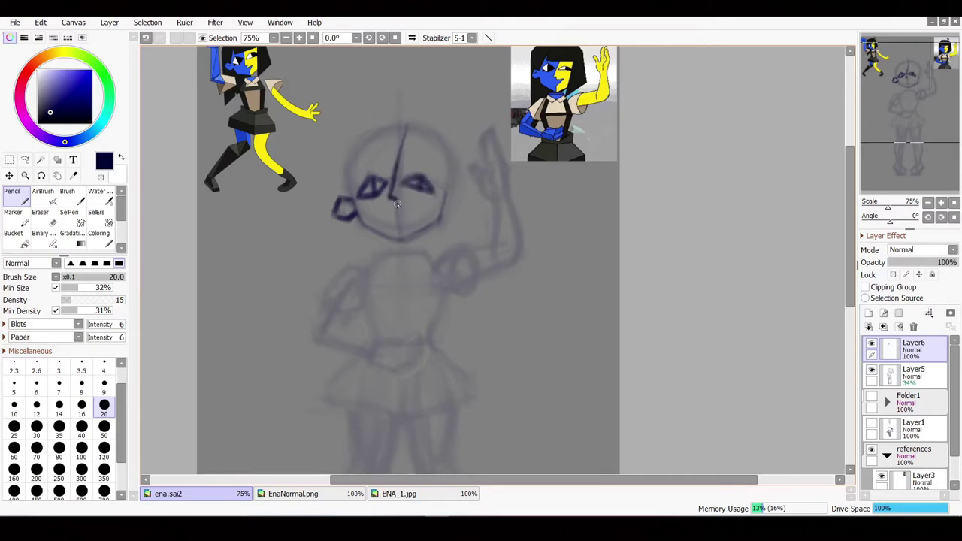
mouse_move(395, 208)
mouse_down()
mouse_move(411, 212)
mouse_move(403, 247)
mouse_move(397, 232)
mouse_up()
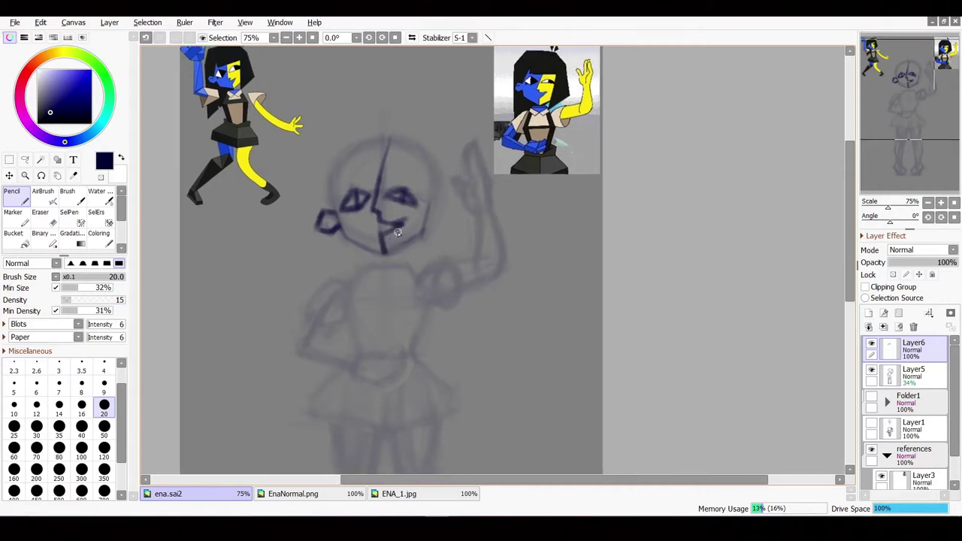
- Skew the left eye to match the other eye, working in a mirrored view
key(h)
key(l)
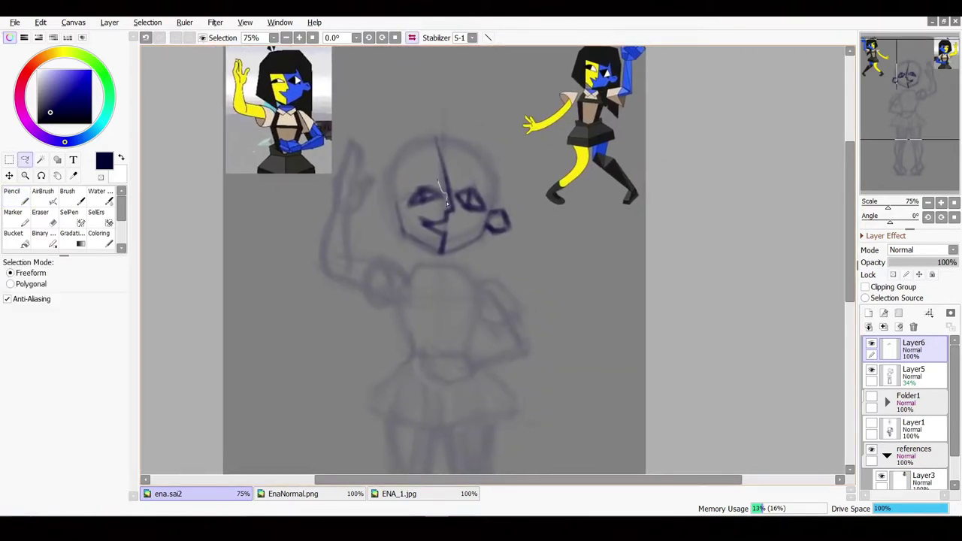
drag(446, 202, 445, 186)
key(ctrl+t)
drag(393, 204, 428, 198)
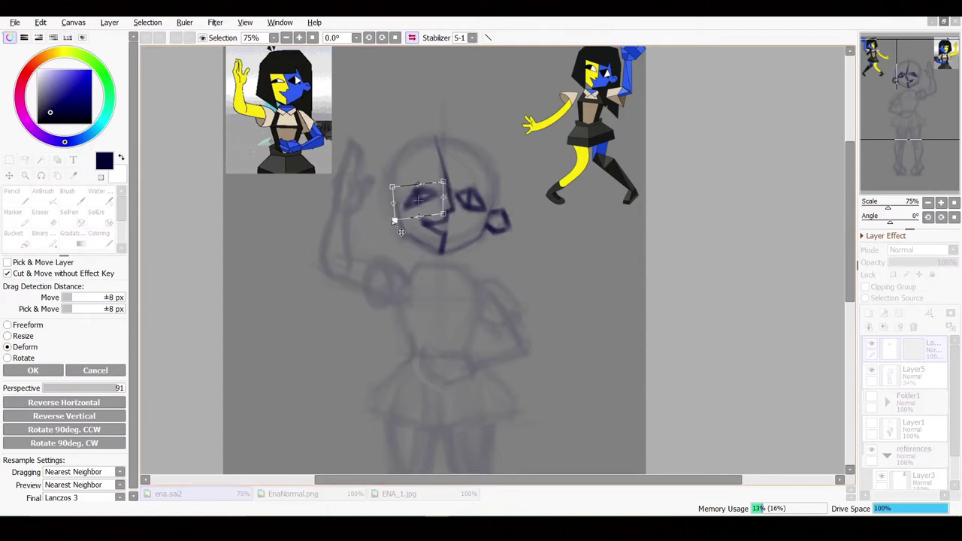
key(Return)
key(h)
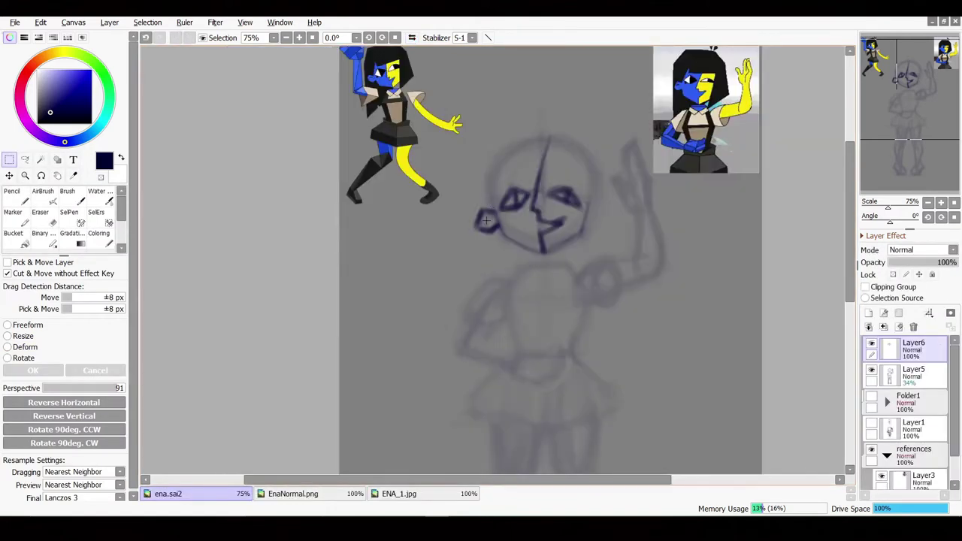
- Ink both eyebrows and trace the right jawline and side of the head
key(n)
drag(571, 211, 442, 207)
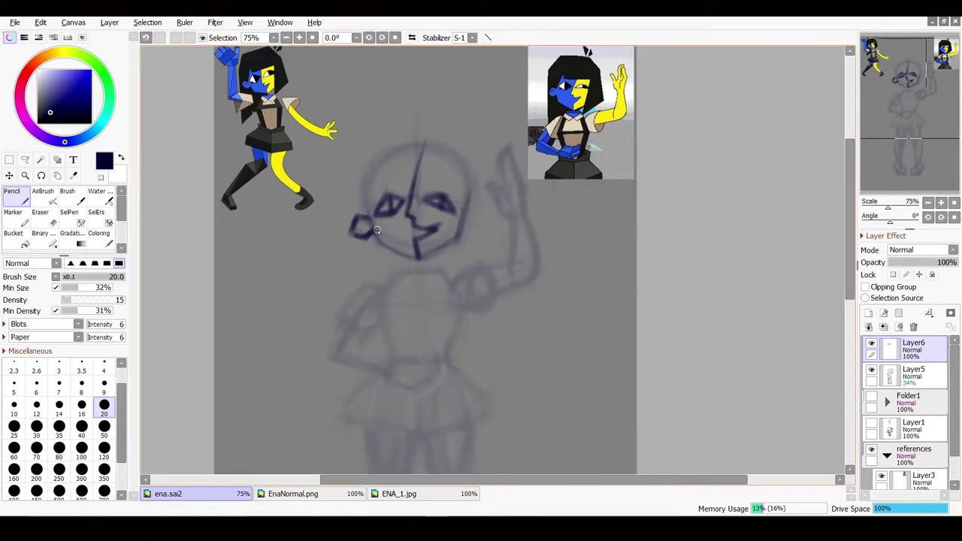
mouse_move(377, 197)
mouse_down()
mouse_move(391, 179)
mouse_move(454, 179)
mouse_move(437, 202)
mouse_up()
mouse_move(396, 182)
mouse_down()
mouse_move(368, 194)
mouse_move(377, 173)
mouse_up()
key(ctrl+z)
drag(441, 227, 435, 245)
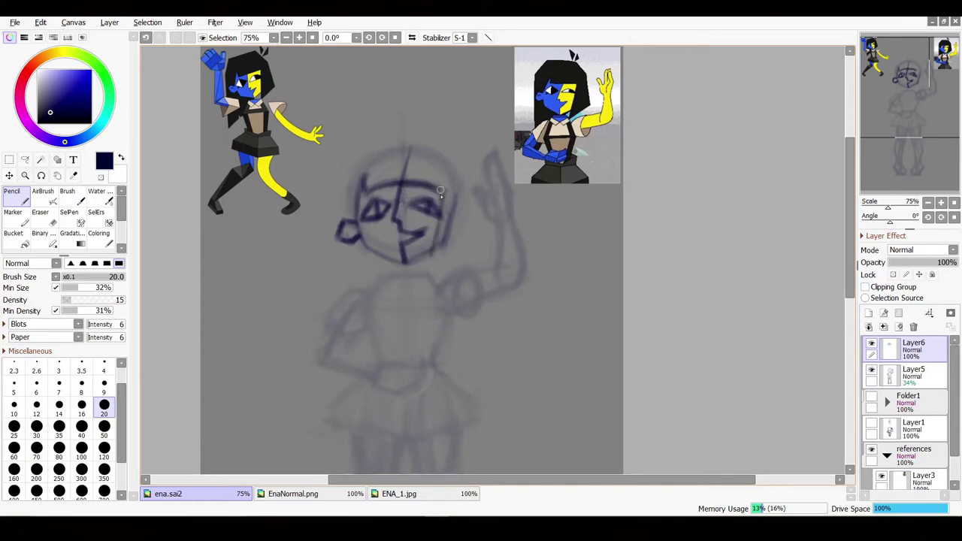
mouse_move(444, 188)
mouse_down()
mouse_move(430, 261)
mouse_move(456, 176)
mouse_up()
mouse_move(466, 240)
mouse_down()
mouse_move(457, 192)
mouse_move(394, 145)
mouse_move(338, 177)
mouse_move(332, 331)
mouse_move(347, 249)
mouse_move(307, 269)
mouse_move(348, 271)
mouse_up()
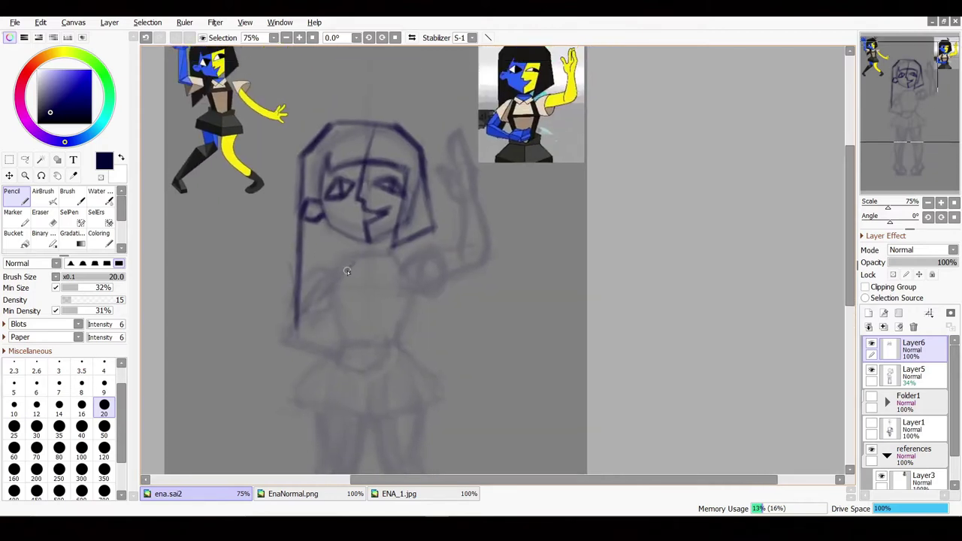
- Darken the jaw, trace the head top and bow, and flip the canvas to check proportions
drag(398, 230, 358, 262)
scroll(330, 198, up, 2)
mouse_move(328, 177)
mouse_down()
mouse_move(400, 158)
mouse_move(396, 174)
mouse_up()
mouse_move(468, 256)
mouse_down()
mouse_move(484, 236)
mouse_move(451, 234)
mouse_up()
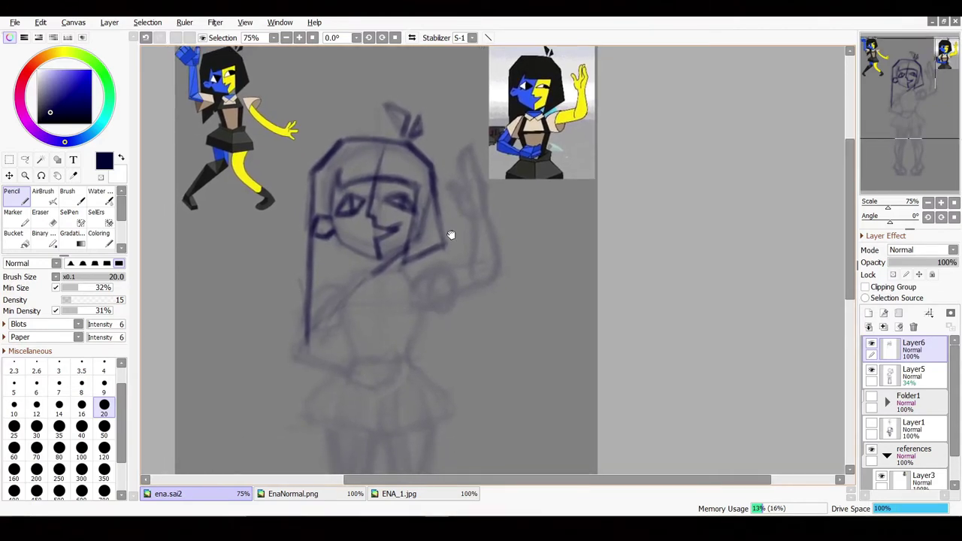
key(h)
key(e)
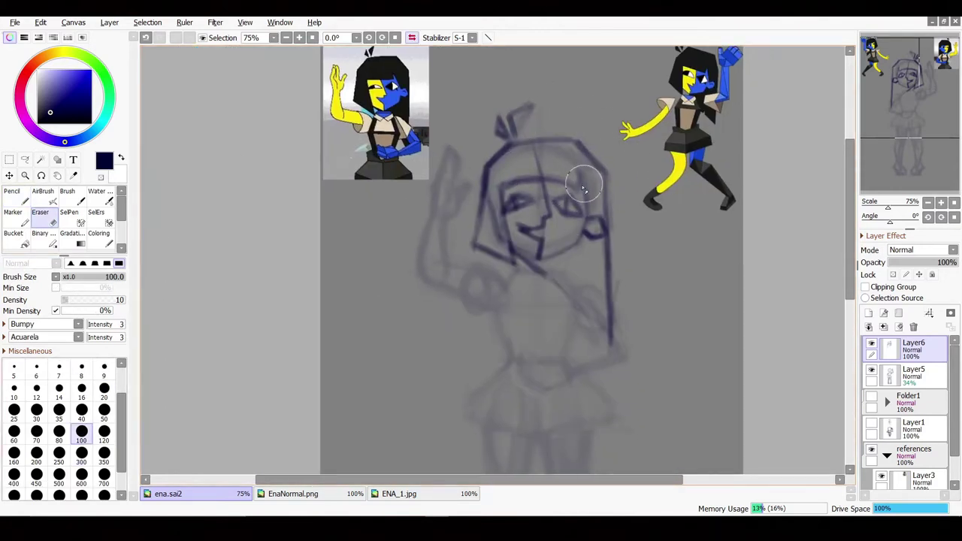
mouse_move(584, 188)
mouse_down()
mouse_move(514, 191)
mouse_move(523, 215)
mouse_move(469, 200)
mouse_up()
key(n)
key(h)
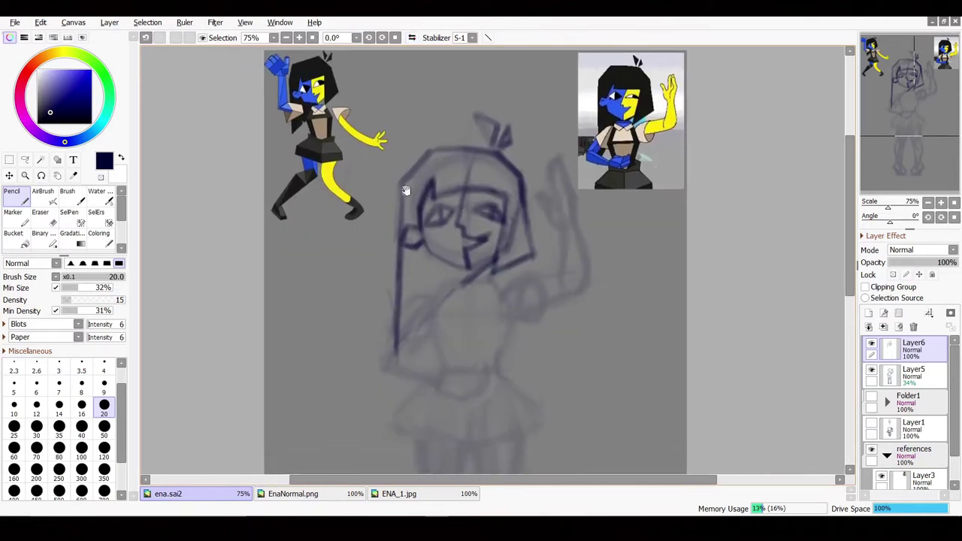
- Retrace the bow and face edge, then draw the shoulder, chest and waist lines
mouse_move(391, 188)
mouse_down()
mouse_move(384, 244)
mouse_move(387, 208)
mouse_up()
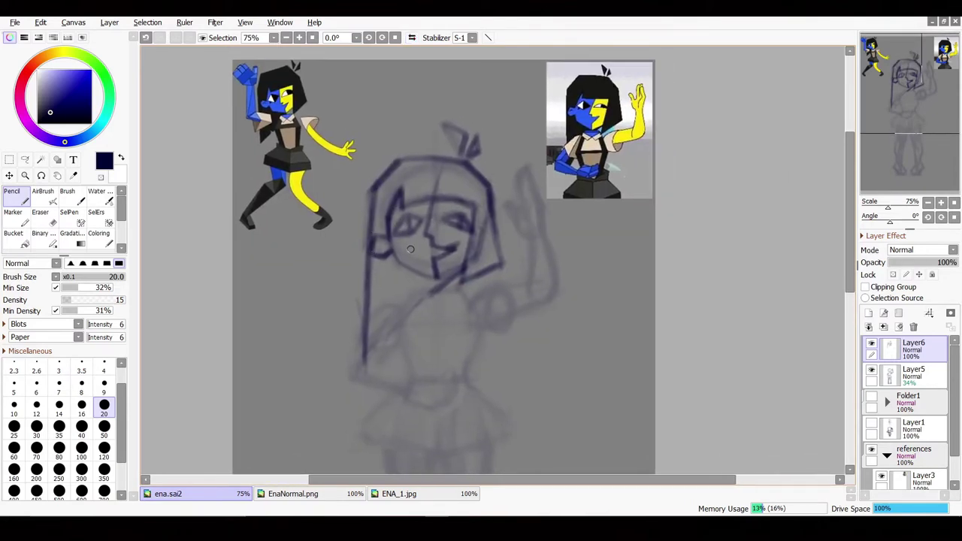
mouse_move(501, 251)
mouse_down()
mouse_move(414, 260)
mouse_move(441, 266)
mouse_move(441, 212)
mouse_move(439, 222)
mouse_up()
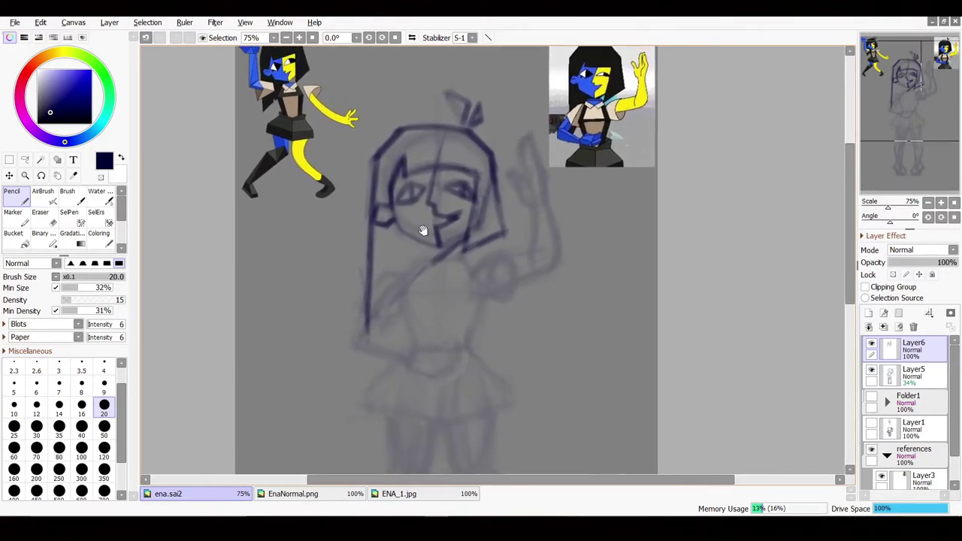
mouse_move(465, 126)
mouse_down()
mouse_move(443, 92)
mouse_move(461, 113)
mouse_up()
mouse_move(492, 316)
mouse_down()
mouse_move(478, 318)
mouse_move(473, 169)
mouse_move(435, 169)
mouse_move(399, 136)
mouse_up()
mouse_move(457, 210)
mouse_down()
mouse_move(442, 230)
mouse_move(406, 238)
mouse_move(421, 208)
mouse_move(353, 246)
mouse_up()
drag(385, 208, 404, 205)
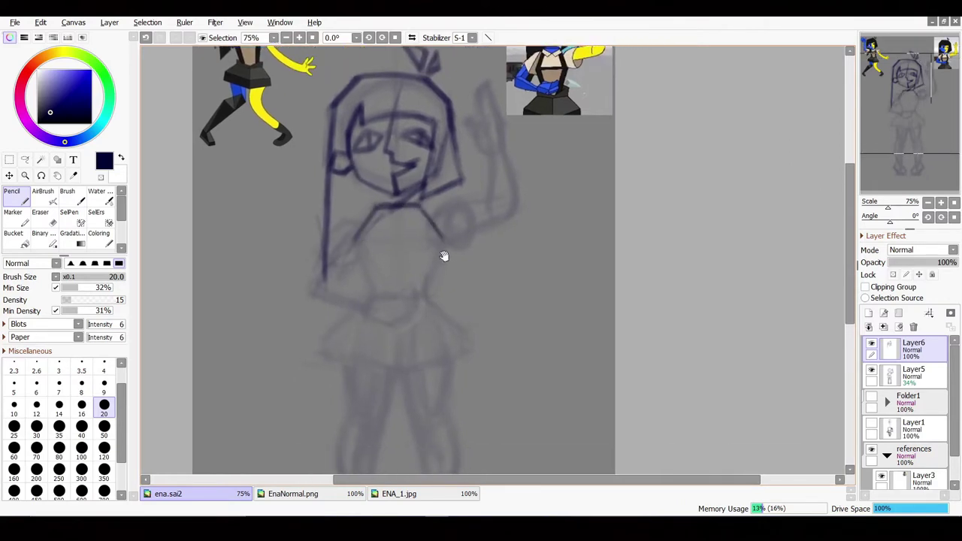
drag(379, 252, 328, 273)
drag(391, 254, 374, 311)
mouse_move(301, 260)
mouse_down()
mouse_move(360, 344)
mouse_move(397, 257)
mouse_move(343, 236)
mouse_move(454, 195)
mouse_move(428, 176)
mouse_move(456, 176)
mouse_move(418, 318)
mouse_move(403, 326)
mouse_move(408, 280)
mouse_up()
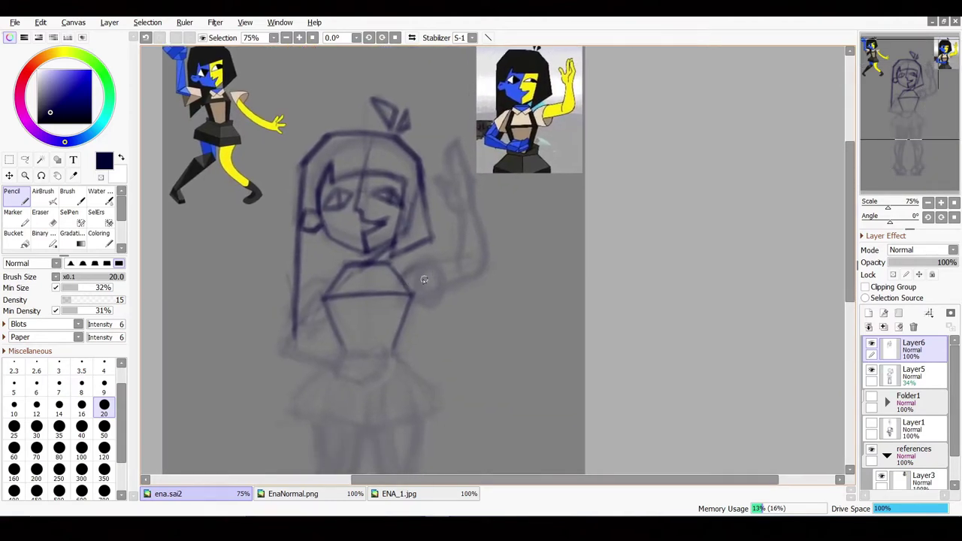
- Thin the pencil to size 16 and trace the raised arm's outline and elbow
click(81, 405)
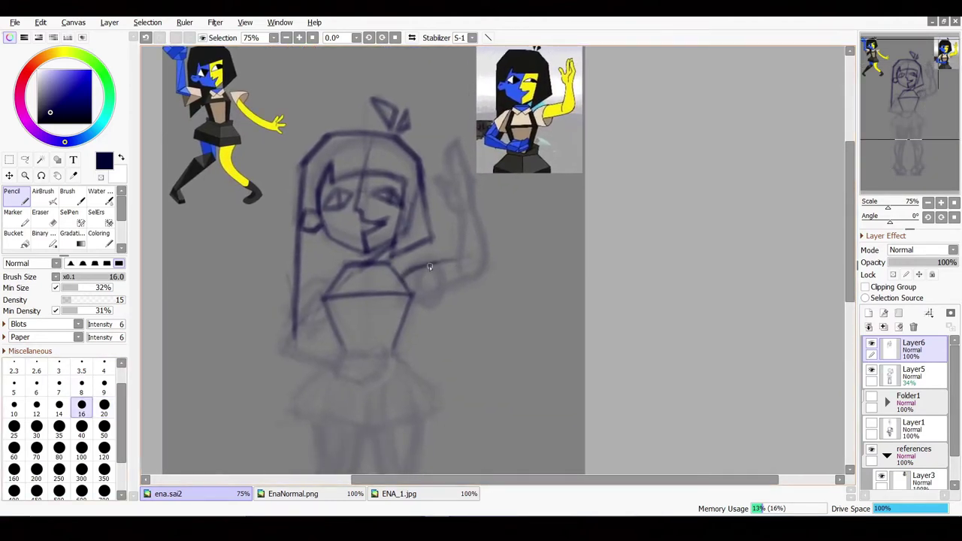
drag(418, 308, 425, 274)
drag(413, 313, 479, 264)
key(h)
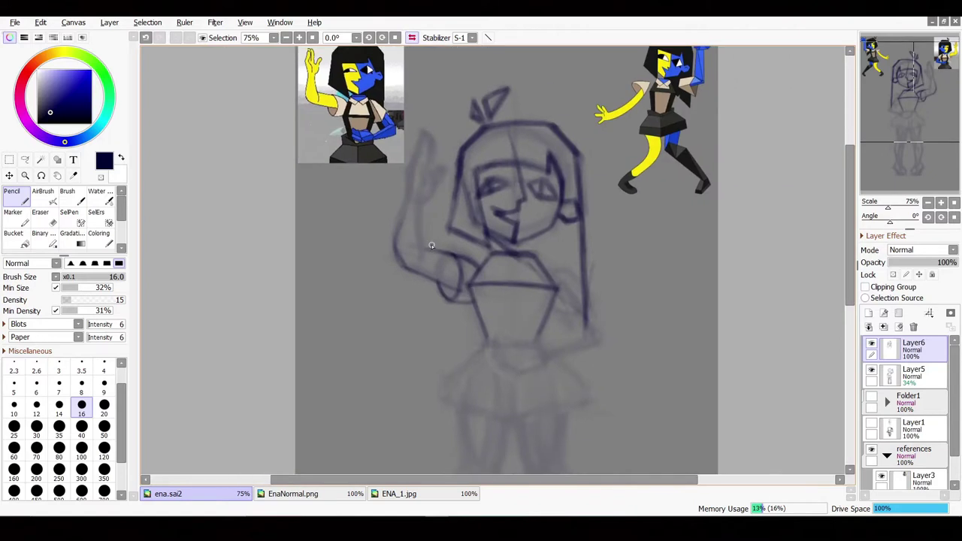
key(ctrl+z)
mouse_move(405, 269)
mouse_down()
mouse_move(392, 230)
mouse_move(421, 143)
mouse_up()
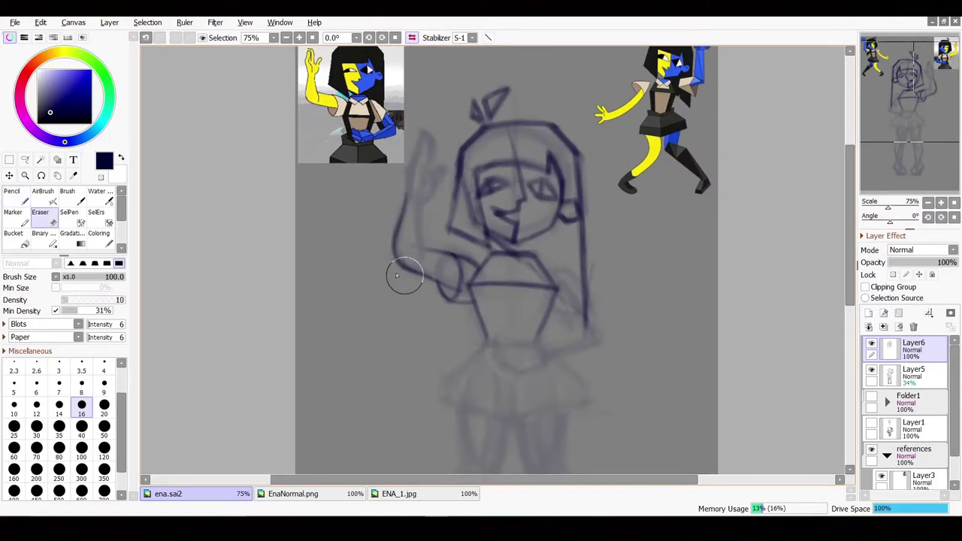
drag(394, 260, 420, 276)
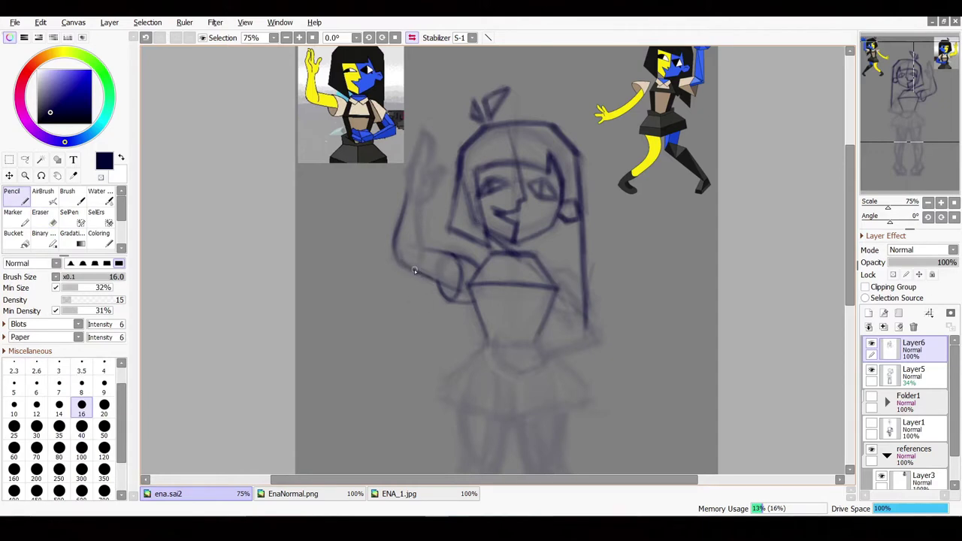
- Extend the inner arm line, draw the raised hand's fingers, and ink the neck bow
scroll(417, 271, up, 2)
drag(425, 258, 424, 238)
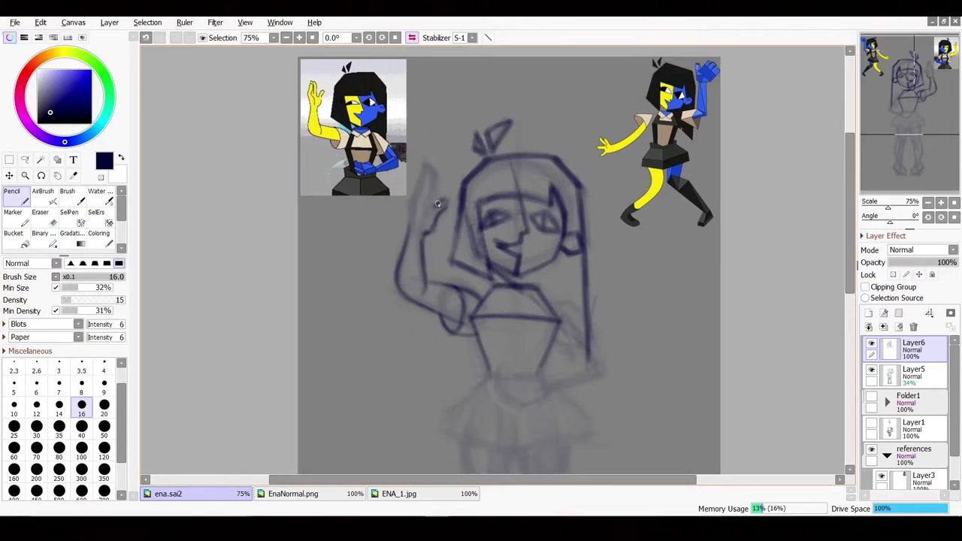
mouse_move(437, 203)
mouse_down()
mouse_move(433, 172)
mouse_move(409, 202)
mouse_move(431, 172)
mouse_move(435, 200)
mouse_up()
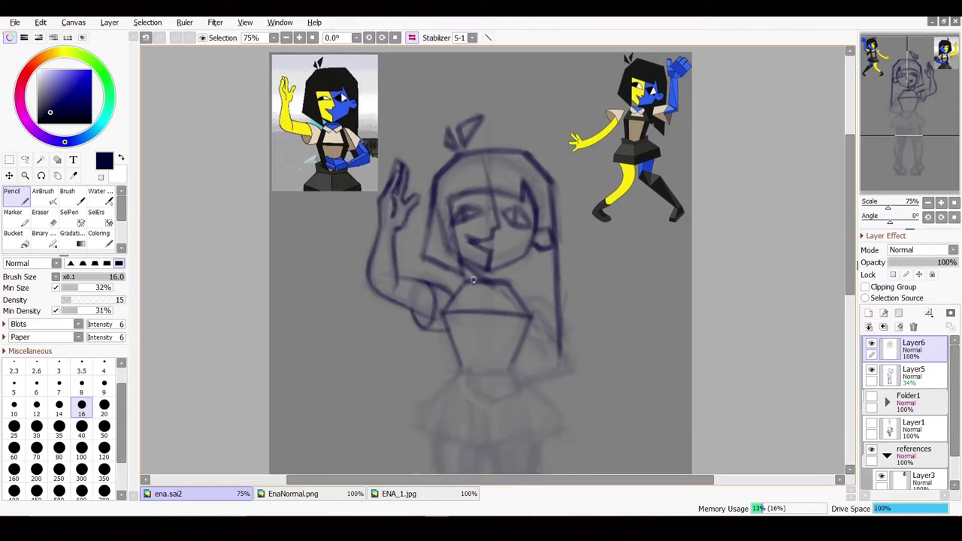
key(h)
drag(472, 279, 449, 263)
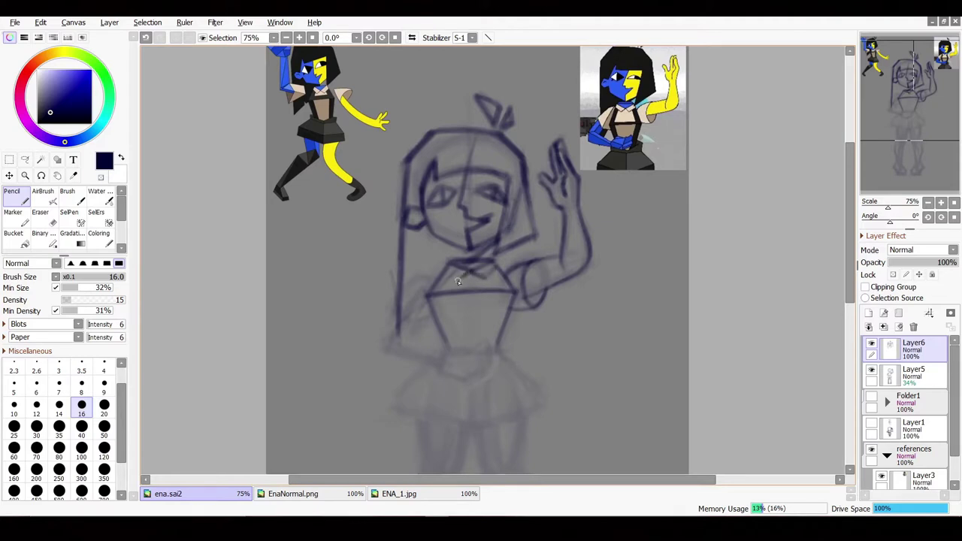
mouse_move(448, 300)
mouse_down()
mouse_move(426, 281)
mouse_move(431, 250)
mouse_move(475, 256)
mouse_move(467, 234)
mouse_move(475, 281)
mouse_up()
key(ctrl+z)
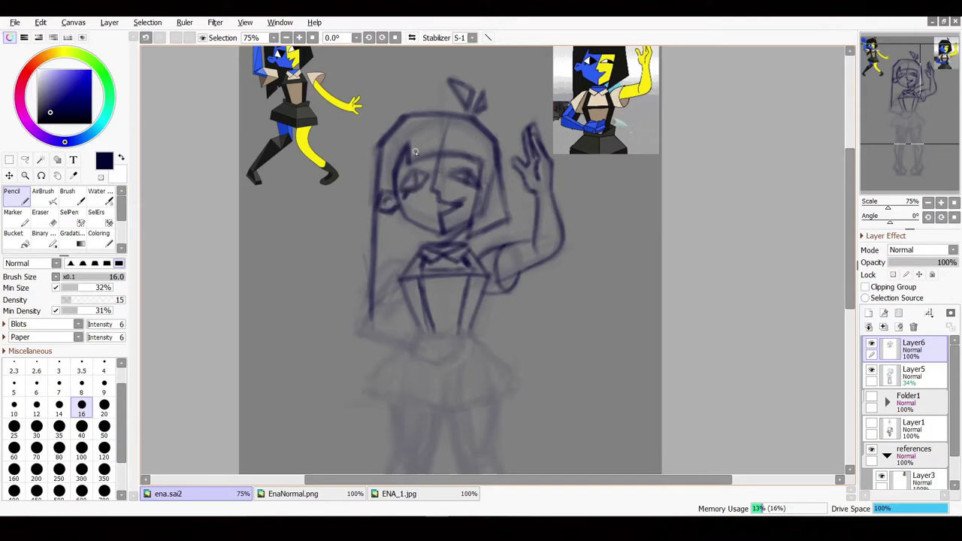
- Draw the skirt waist and buckle edge, then redraw the collar and left shoulder
mouse_move(415, 152)
mouse_down()
mouse_move(468, 187)
mouse_move(457, 279)
mouse_move(455, 122)
mouse_move(444, 241)
mouse_up()
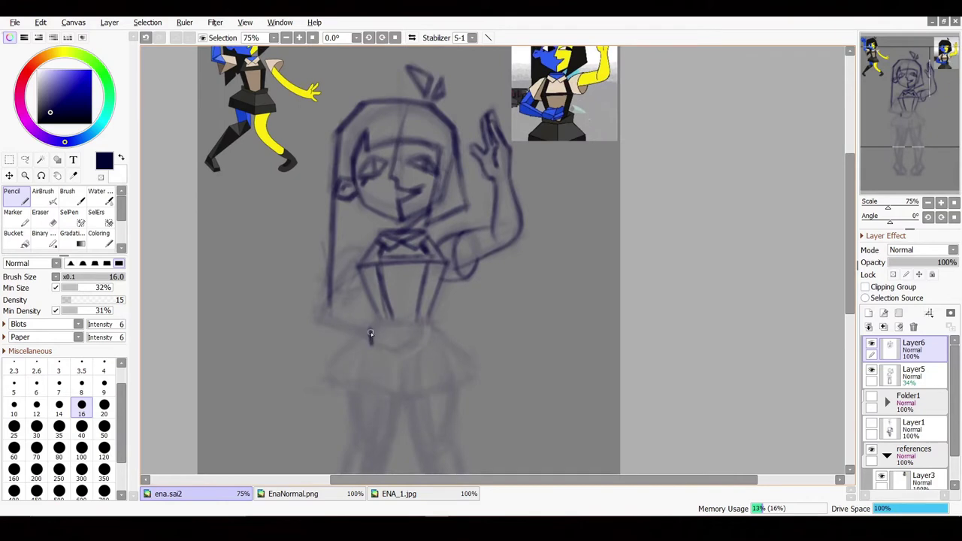
mouse_move(371, 332)
mouse_down()
mouse_move(384, 321)
mouse_move(401, 333)
mouse_move(398, 356)
mouse_move(373, 345)
mouse_move(390, 353)
mouse_move(404, 329)
mouse_move(397, 344)
mouse_move(430, 331)
mouse_up()
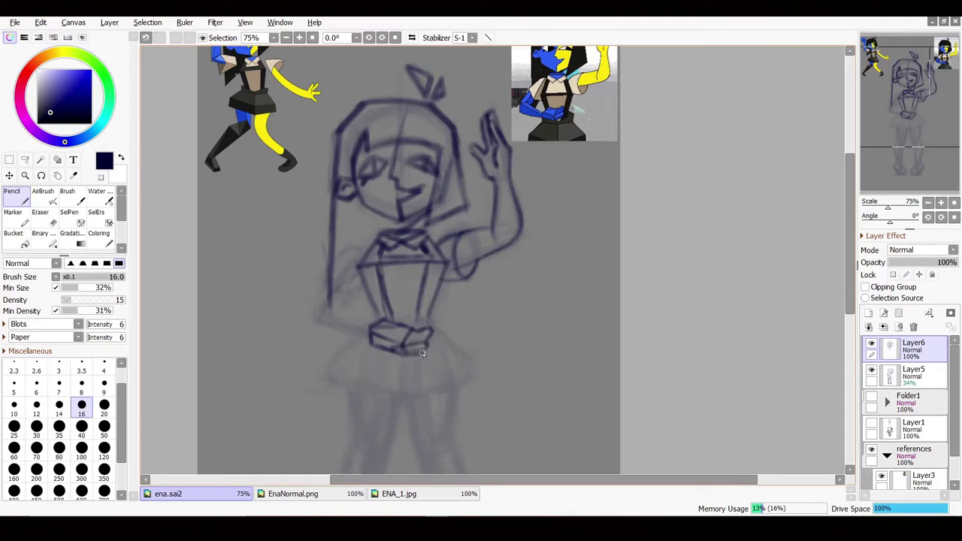
mouse_move(389, 327)
mouse_down()
mouse_move(402, 326)
mouse_move(429, 401)
mouse_move(451, 356)
mouse_up()
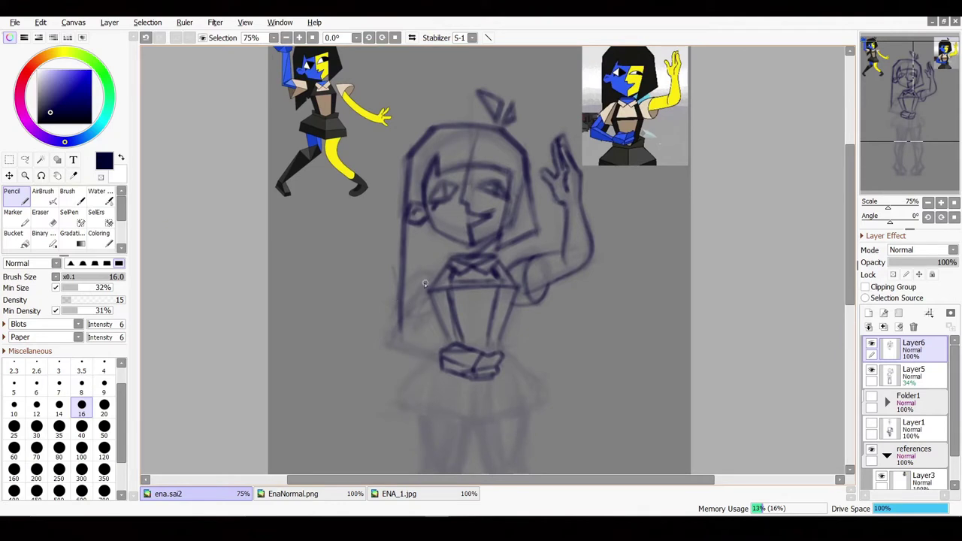
mouse_move(429, 275)
mouse_down()
mouse_move(410, 277)
mouse_move(406, 318)
mouse_move(434, 289)
mouse_move(408, 318)
mouse_move(392, 295)
mouse_up()
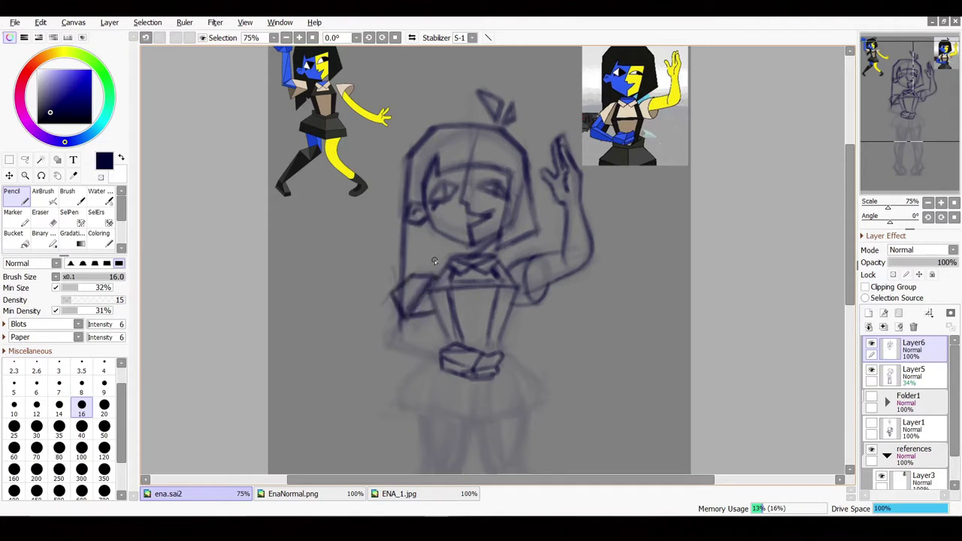
key(ctrl+z)
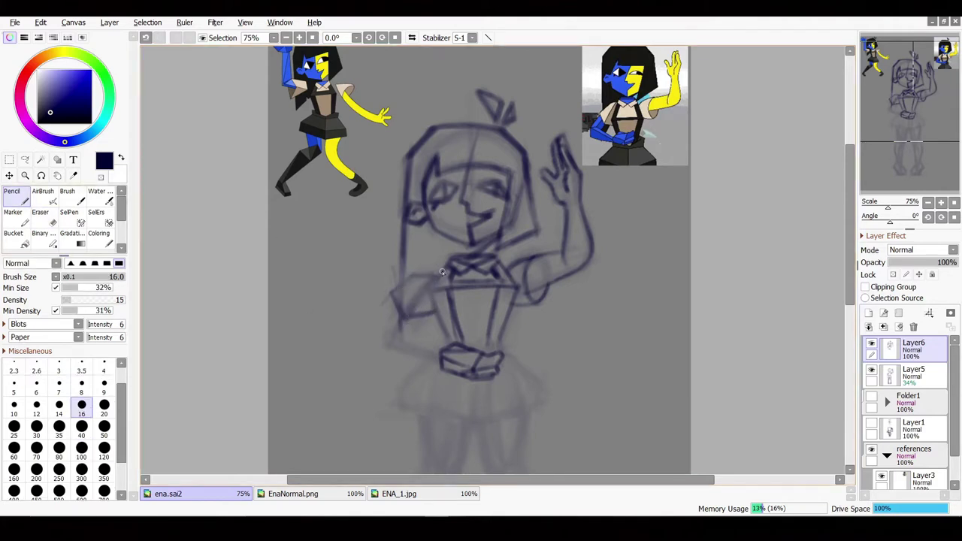
drag(445, 272, 425, 263)
mouse_move(387, 300)
mouse_down()
mouse_move(422, 264)
mouse_move(406, 320)
mouse_up()
mouse_move(444, 261)
mouse_down()
mouse_move(431, 300)
mouse_move(445, 296)
mouse_move(369, 331)
mouse_move(441, 367)
mouse_move(375, 354)
mouse_move(388, 338)
mouse_move(439, 359)
mouse_move(382, 342)
mouse_move(405, 316)
mouse_move(382, 307)
mouse_move(409, 318)
mouse_up()
key(ctrl+z)
key(ctrl+z)
key(ctrl+z)
key(ctrl+z)
key(ctrl+z)
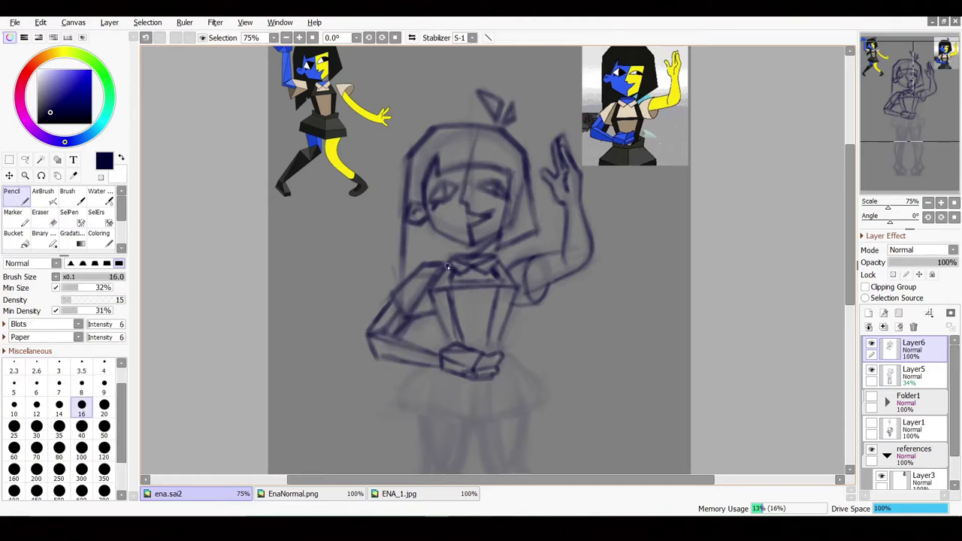
key(ctrl+z)
- Outline the skirt with its hem and both side lines
scroll(468, 357, down, 2)
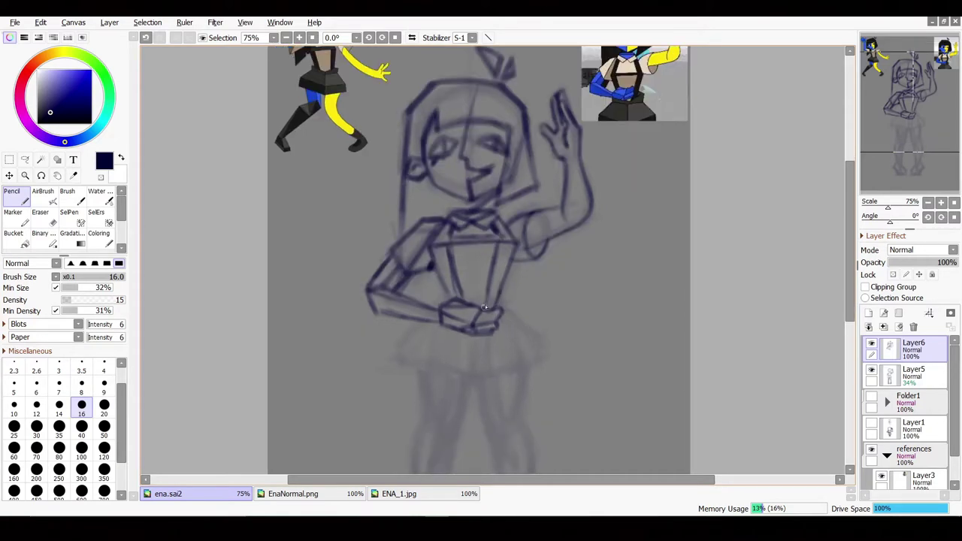
mouse_move(484, 351)
mouse_down()
mouse_move(474, 336)
mouse_move(462, 346)
mouse_move(467, 390)
mouse_up()
mouse_move(405, 369)
mouse_down()
mouse_move(467, 389)
mouse_move(540, 373)
mouse_up()
drag(408, 353, 404, 372)
mouse_move(404, 371)
mouse_down()
mouse_move(458, 388)
mouse_move(431, 383)
mouse_up()
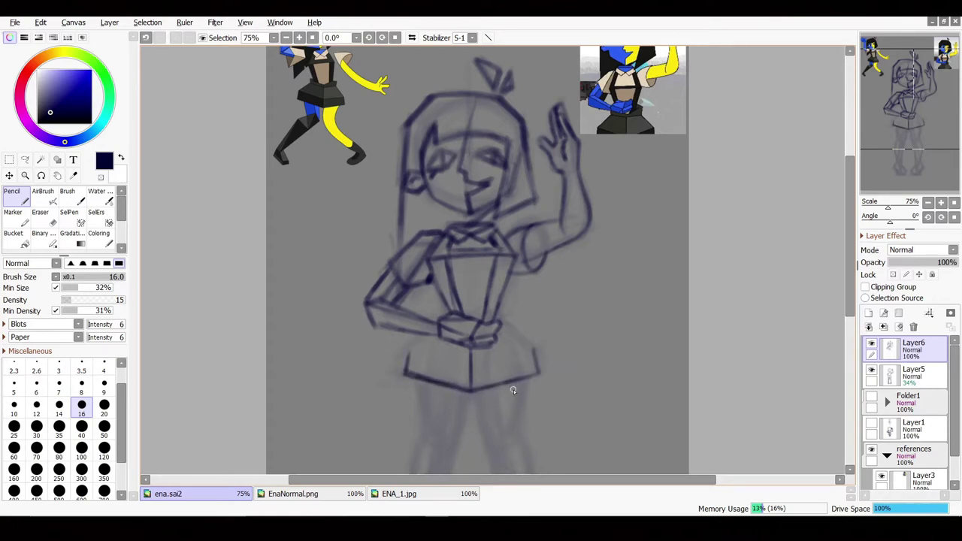
scroll(414, 399, up, 1)
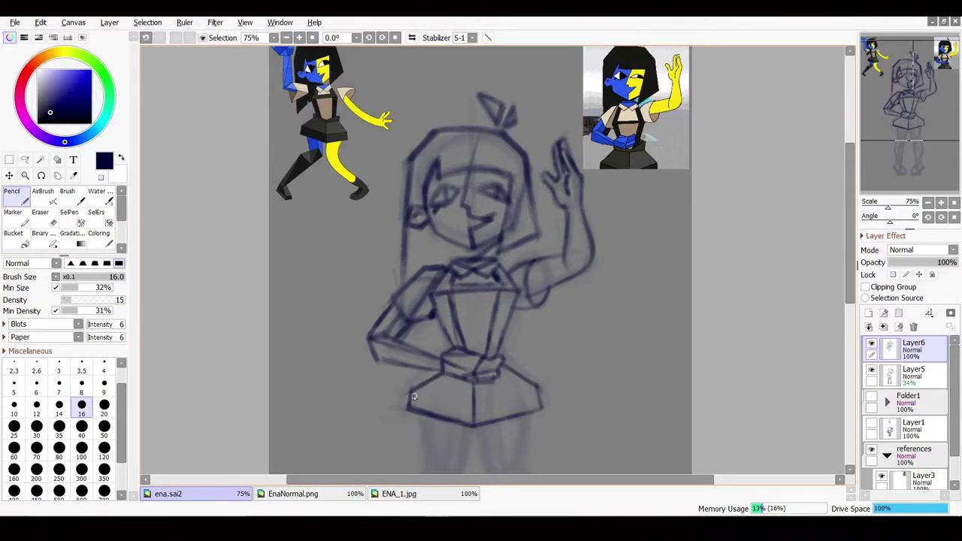
drag(413, 395, 393, 450)
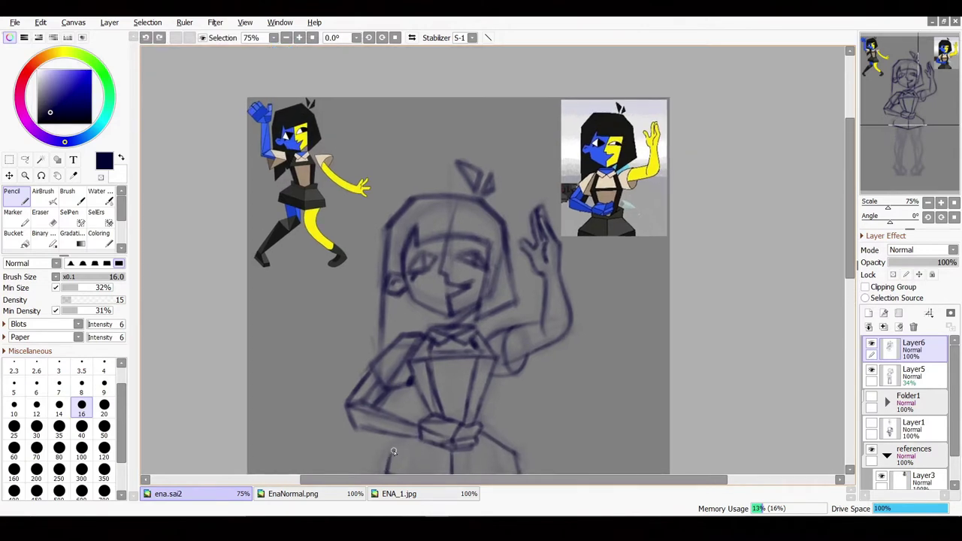
- Tilt the selected belt and buckle lineart slightly counter-clockwise with two rotate transforms
scroll(391, 406, down, 3)
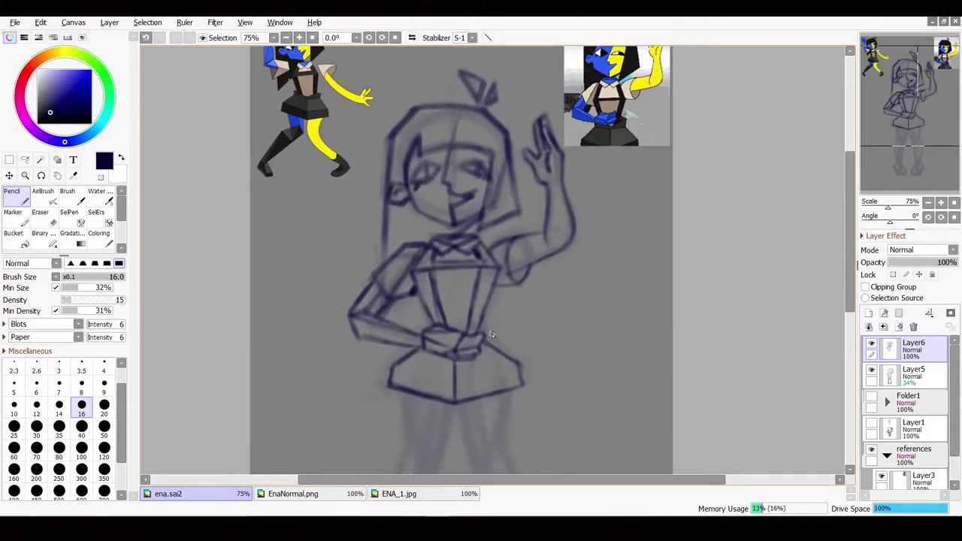
key(l)
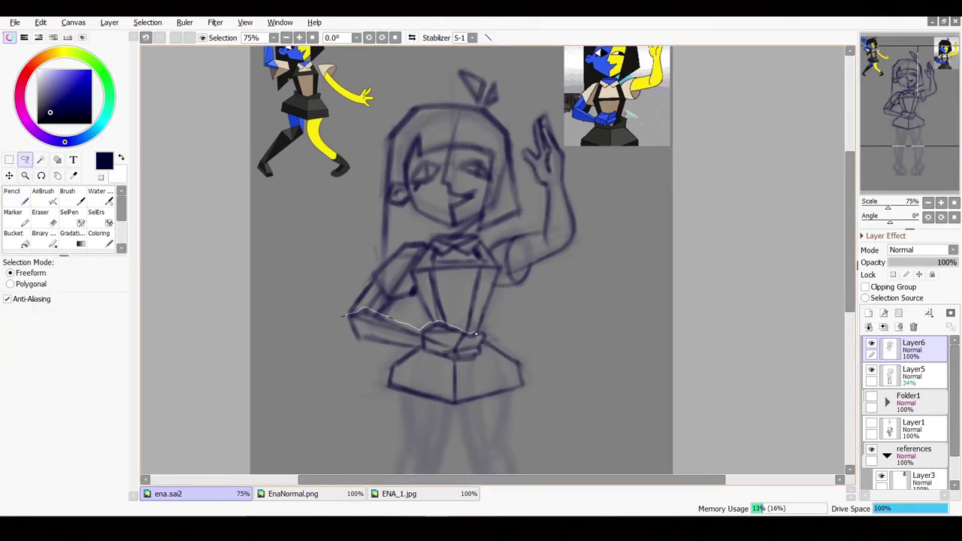
key(ctrl+t)
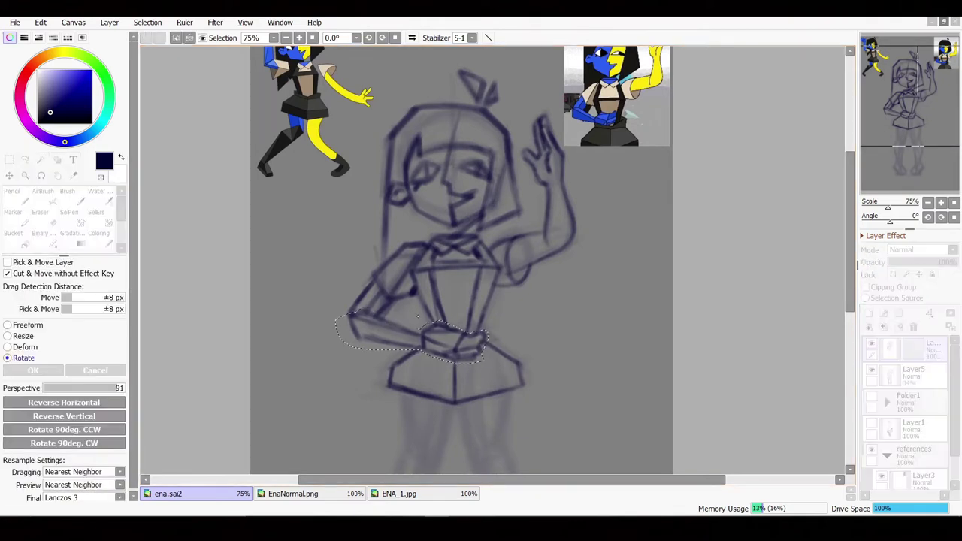
drag(496, 376, 481, 353)
drag(428, 326, 427, 327)
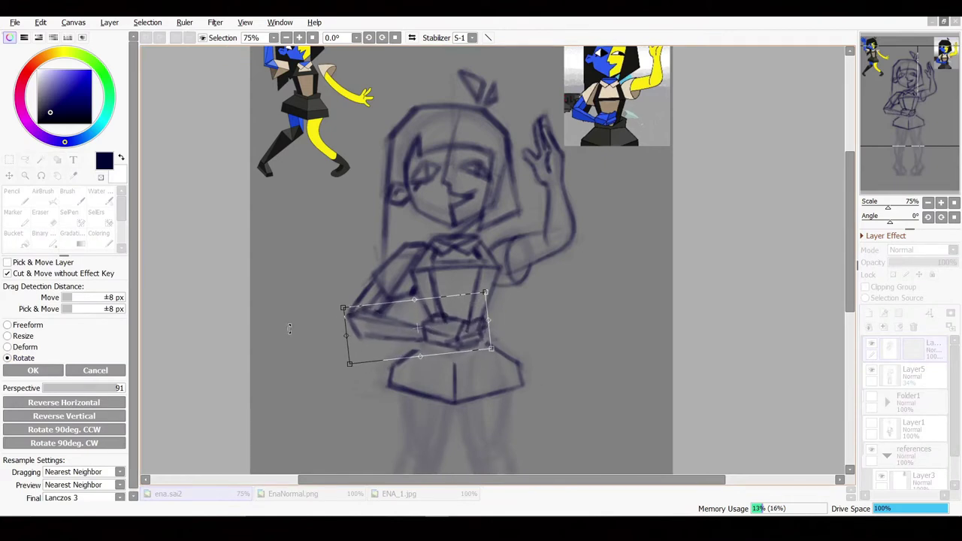
click(33, 369)
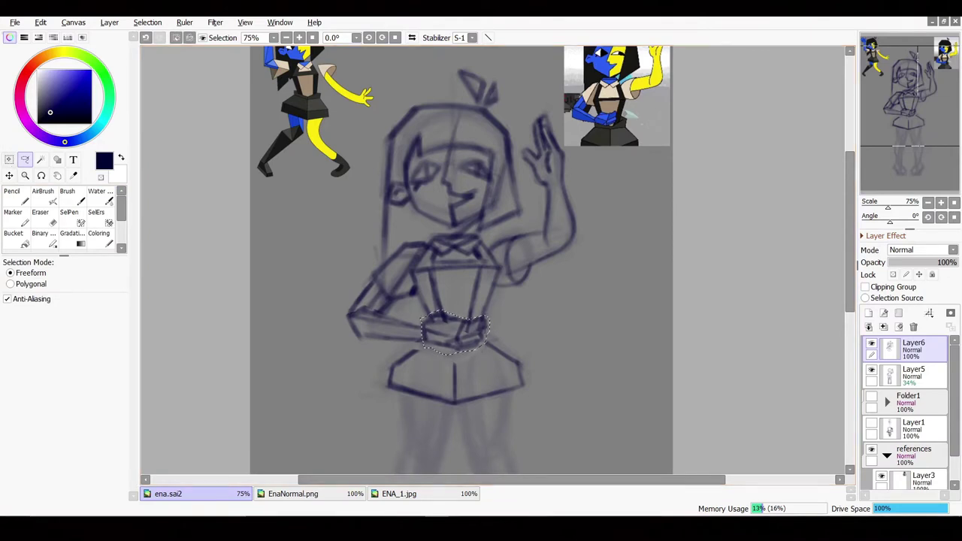
key(ctrl+t)
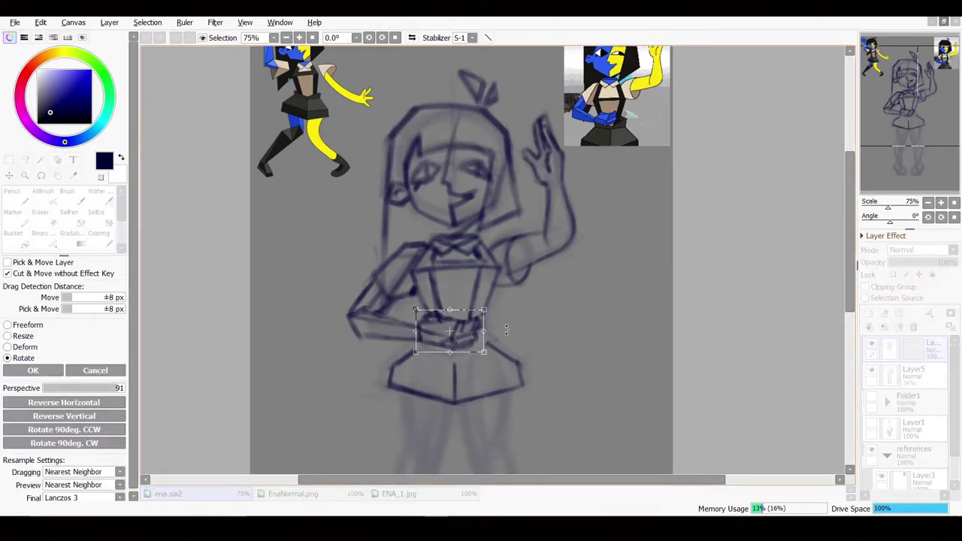
drag(488, 351, 486, 347)
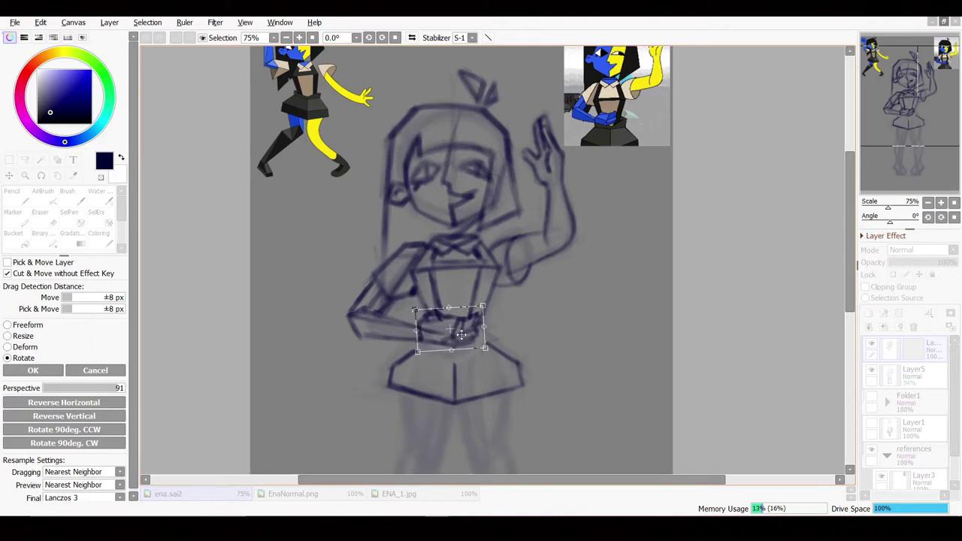
key(Return)
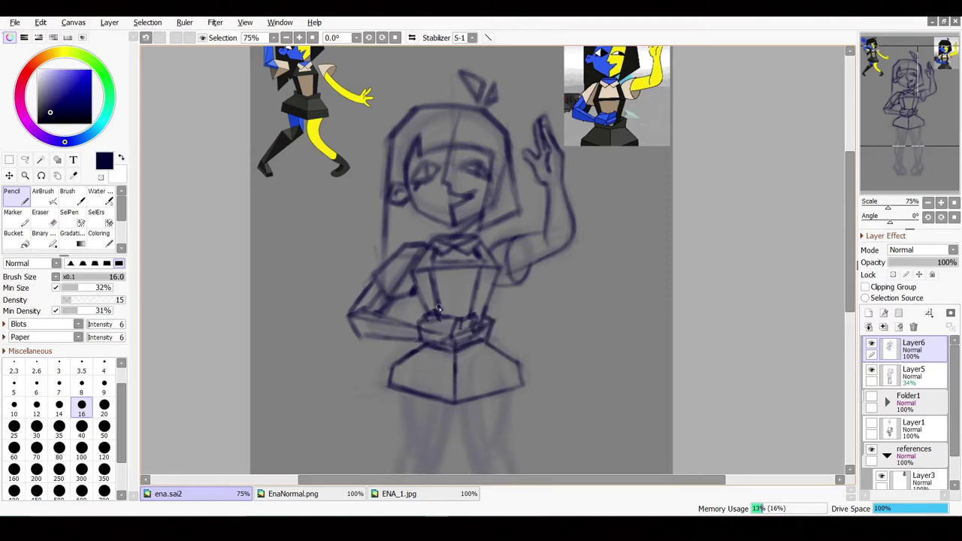
- Ink the skirt's top line and the right foot outline, redrawing the heel stroke
drag(380, 322, 442, 331)
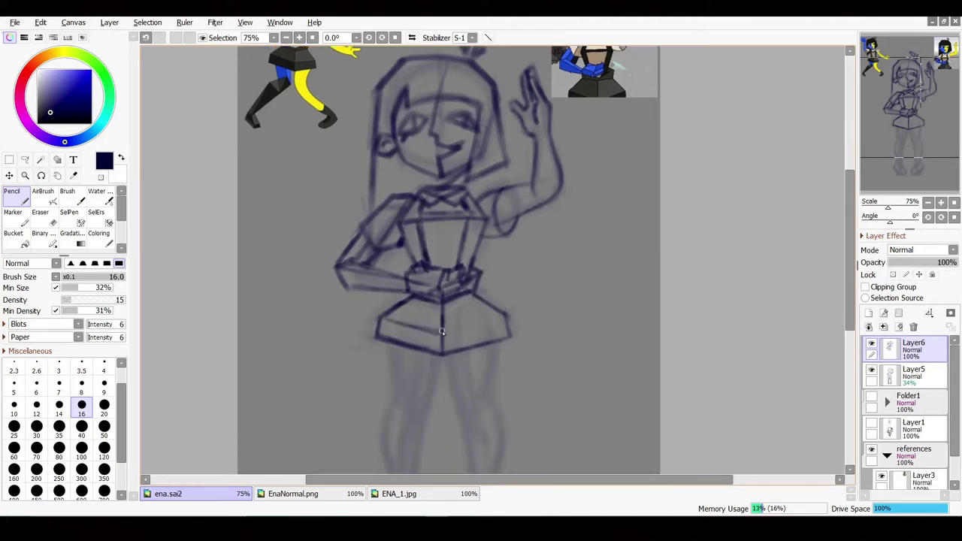
scroll(460, 331, up, 3)
scroll(593, 368, down, 5)
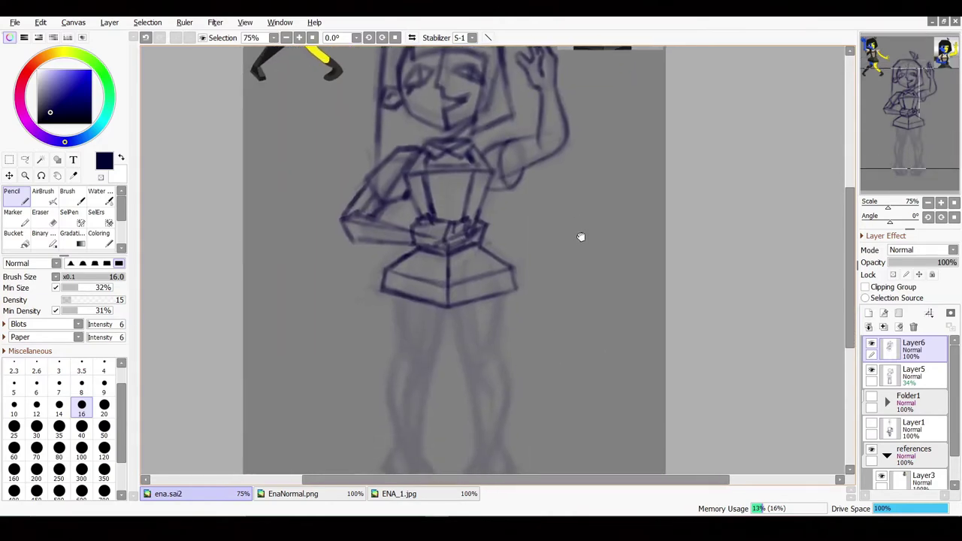
scroll(580, 236, down, 2)
scroll(551, 279, down, 2)
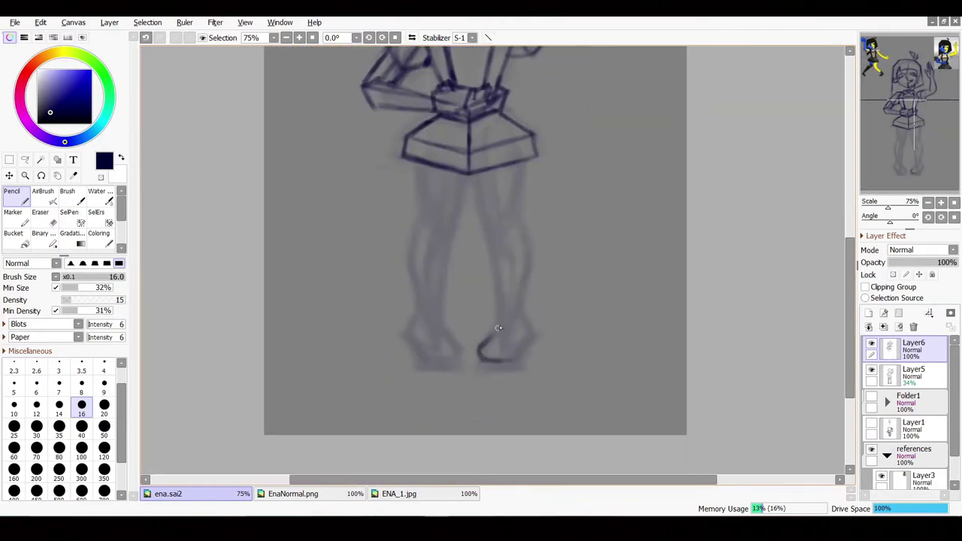
drag(495, 333, 512, 357)
key(ctrl+z)
drag(530, 355, 524, 361)
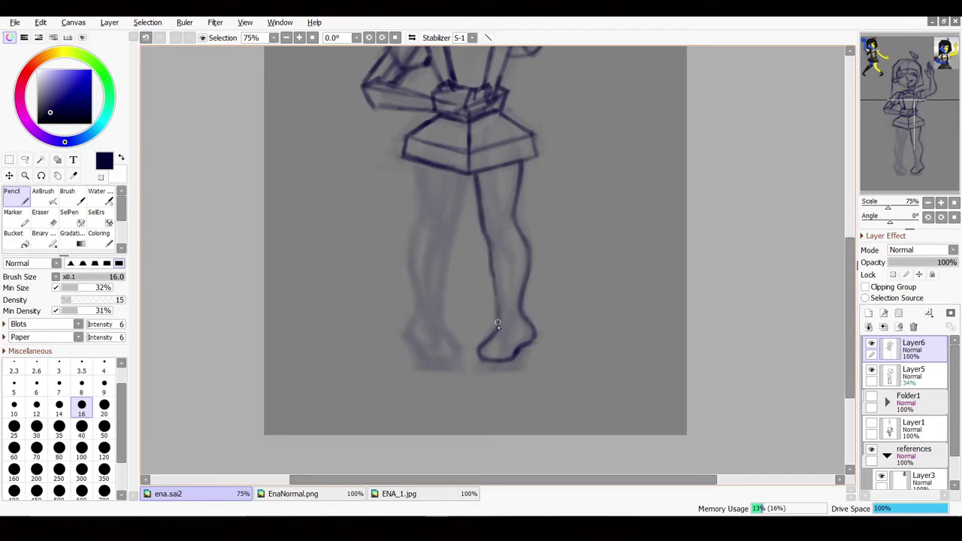
mouse_move(497, 324)
mouse_down()
mouse_move(483, 350)
mouse_move(531, 446)
mouse_move(522, 268)
mouse_move(534, 431)
mouse_move(551, 415)
mouse_move(551, 273)
mouse_up()
- Copy the right leg onto new Layer7, flip it horizontally, and lower its opacity as a guide
click(25, 159)
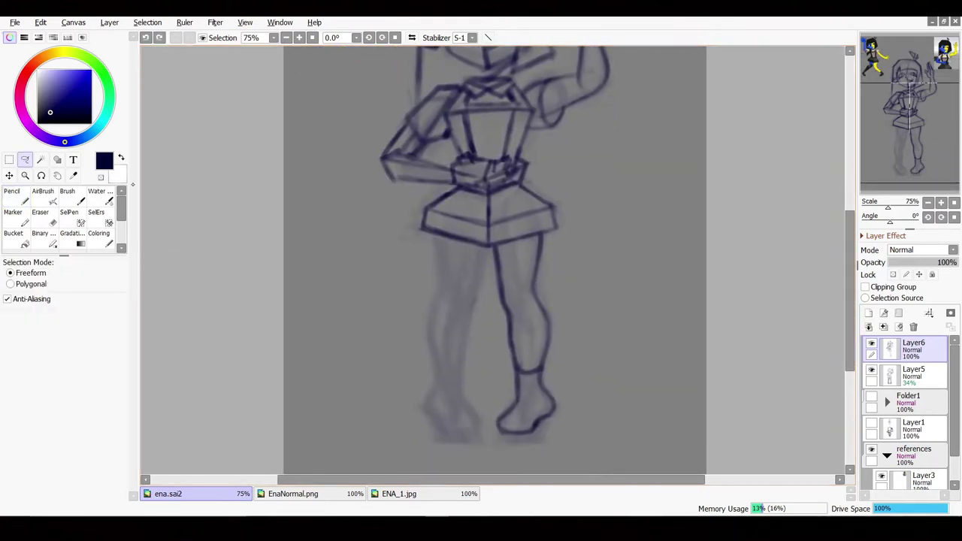
drag(546, 236, 438, 264)
key(ctrl+c)
key(ctrl+v)
key(ctrl+t)
click(63, 403)
click(9, 175)
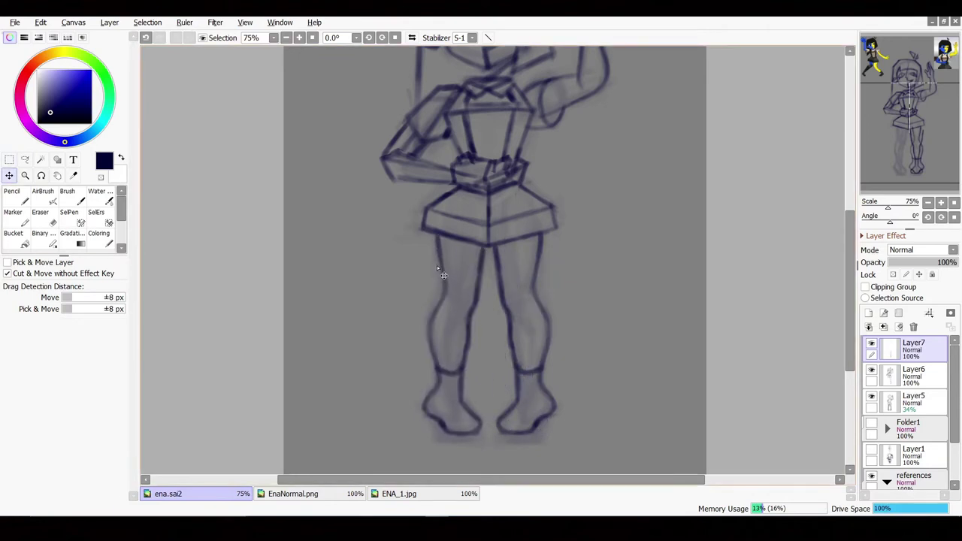
drag(939, 262, 914, 262)
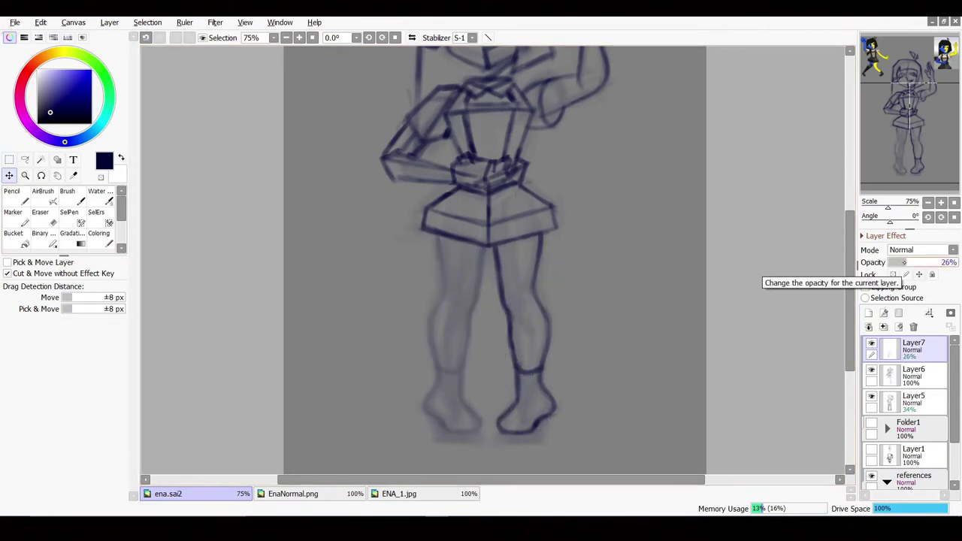
click(913, 372)
- Erase old left-leg sketch lines on Layer6 and stray guide lines around the left foot on Layer7
key(e)
drag(68, 300, 84, 300)
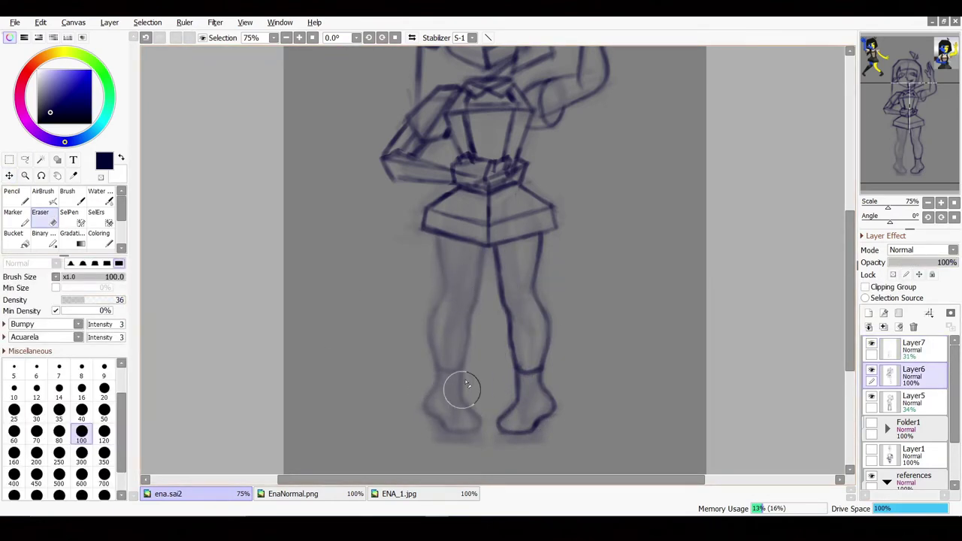
drag(440, 347, 449, 344)
key(ctrl+z)
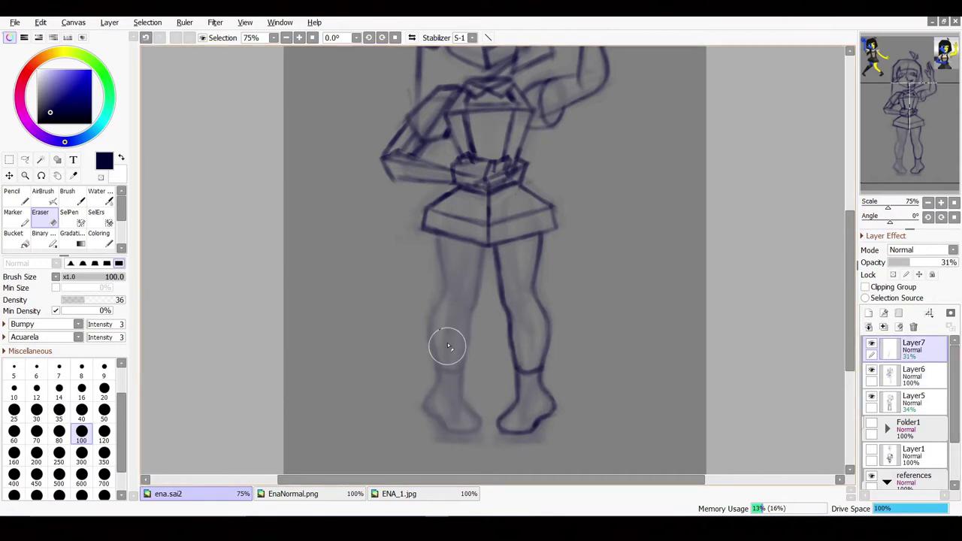
click(105, 409)
mouse_move(451, 386)
mouse_down()
mouse_move(493, 446)
mouse_move(459, 423)
mouse_up()
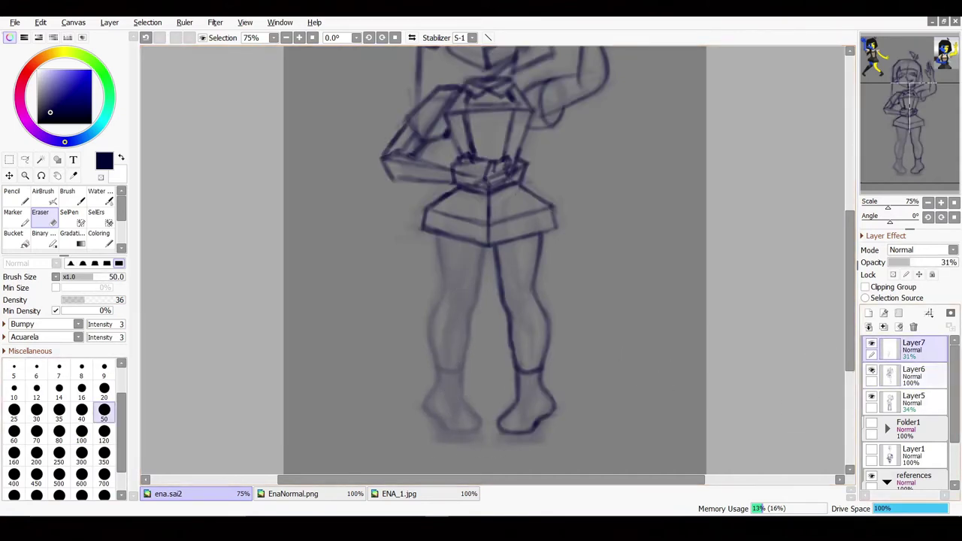
click(913, 368)
click(12, 191)
drag(500, 162, 511, 189)
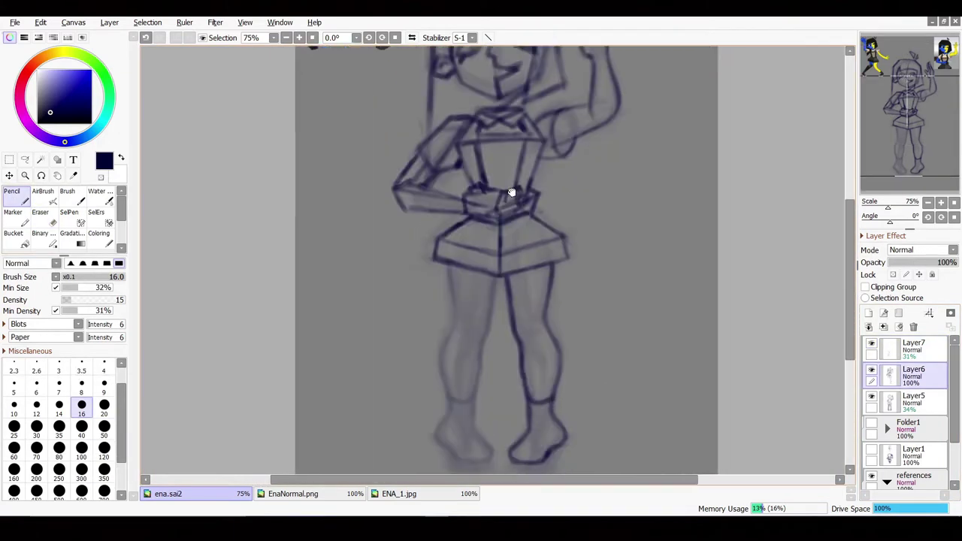
key(ctrl+z)
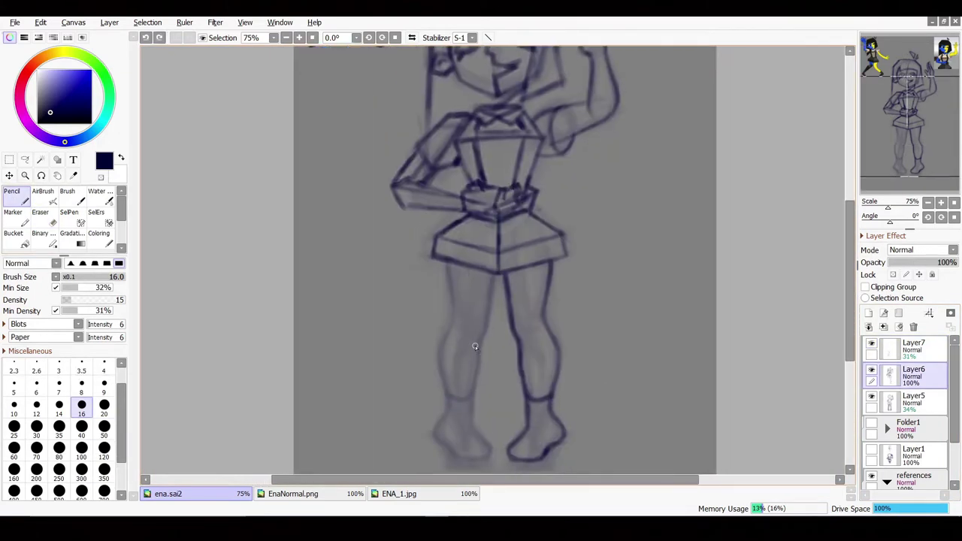
- Draw the left thigh's outer edge, the knee, and the outer lines of the left lower leg
drag(455, 320, 448, 268)
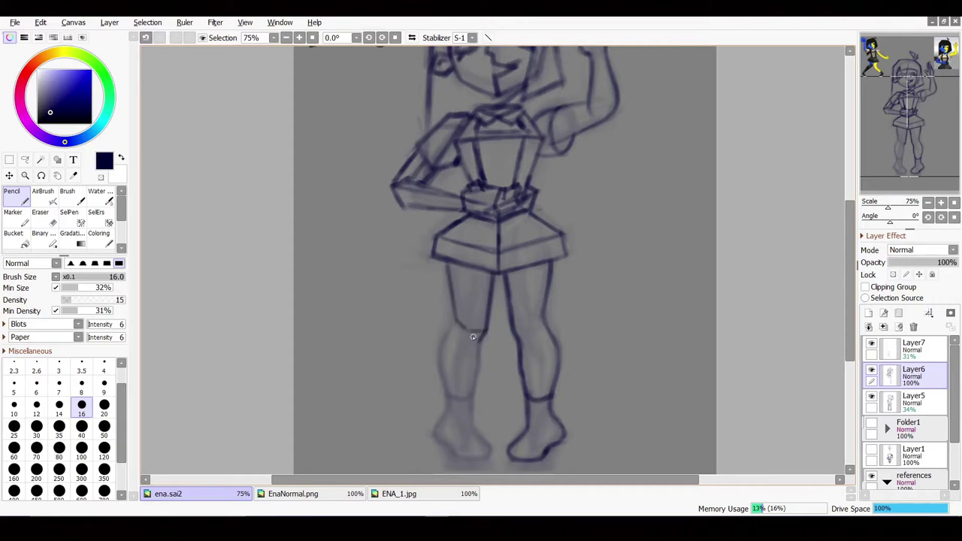
drag(467, 331, 468, 337)
key(ctrl+z)
scroll(521, 326, up, 3)
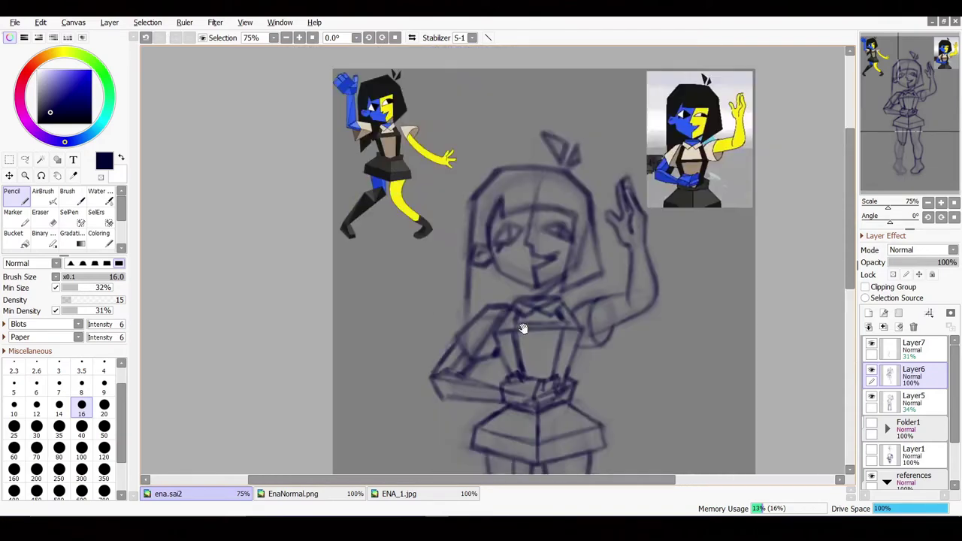
mouse_move(577, 341)
mouse_down()
mouse_move(582, 223)
mouse_move(509, 184)
mouse_up()
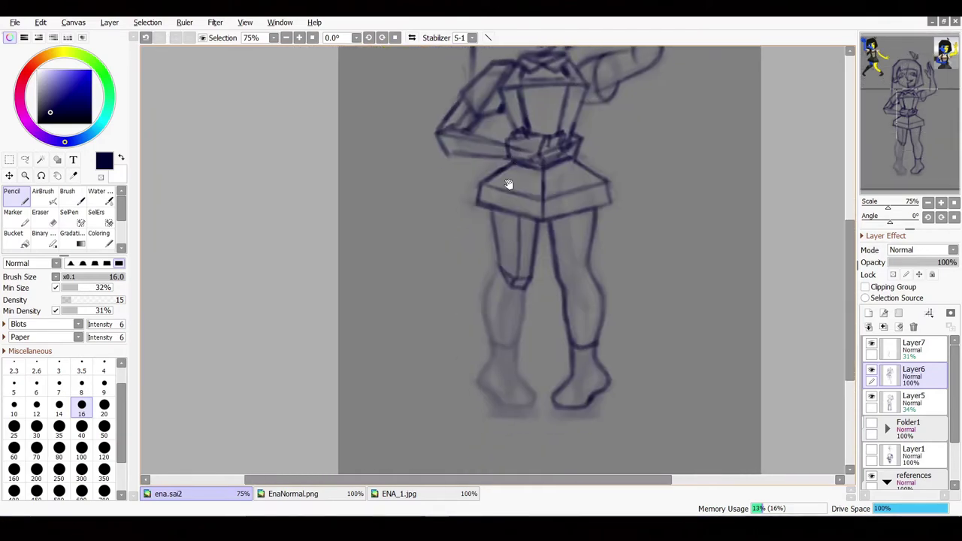
drag(499, 269, 482, 307)
drag(519, 366, 472, 388)
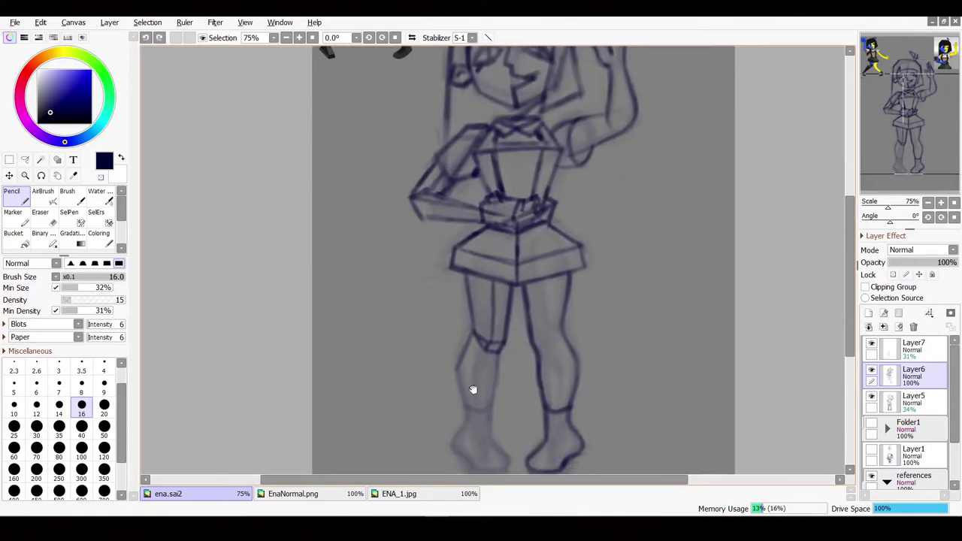
mouse_move(481, 438)
mouse_down()
mouse_move(460, 374)
mouse_move(482, 435)
mouse_move(476, 400)
mouse_up()
drag(481, 344, 476, 325)
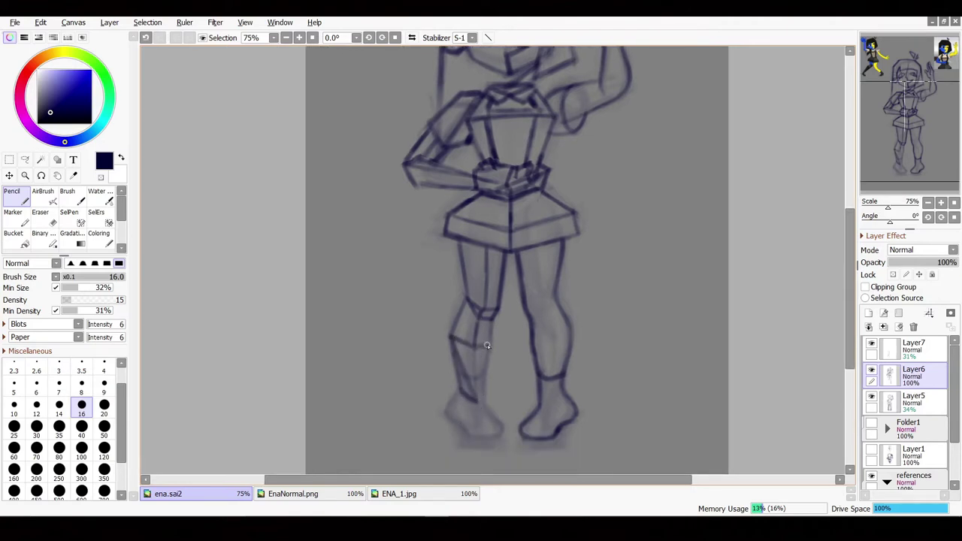
- Draw the inner edge of the left lower leg and the bottom of the left foot
mouse_move(490, 347)
mouse_down()
mouse_move(488, 390)
mouse_move(508, 425)
mouse_move(508, 254)
mouse_up()
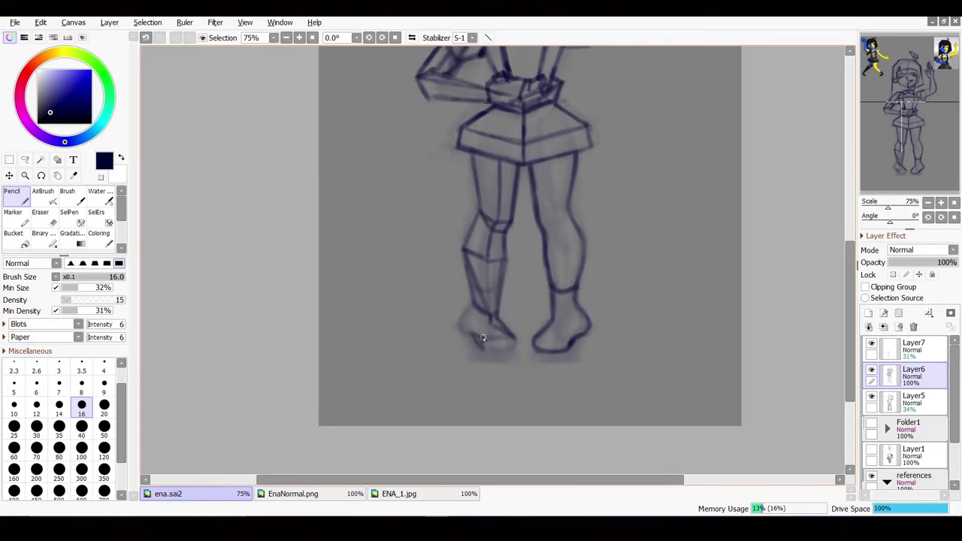
drag(473, 335, 516, 345)
drag(476, 331, 487, 310)
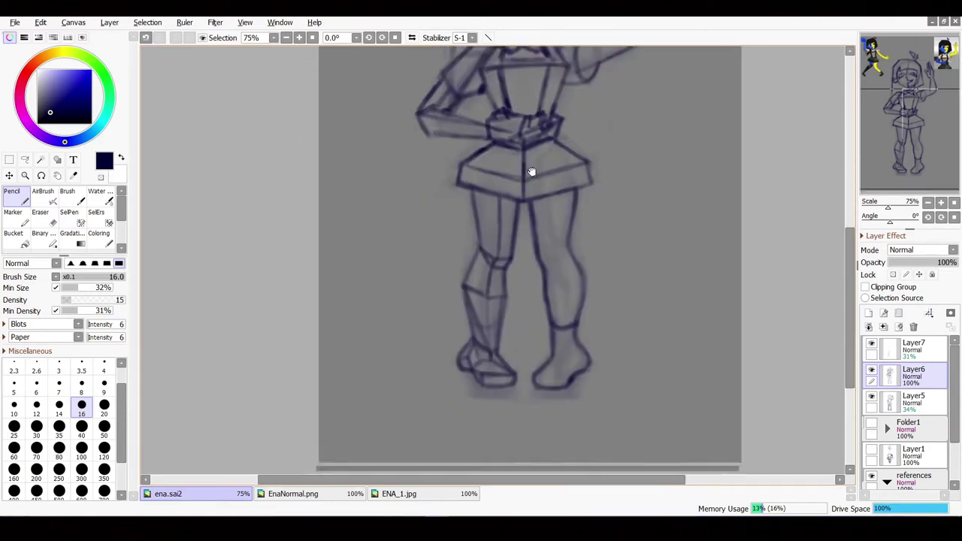
key(e)
key(n)
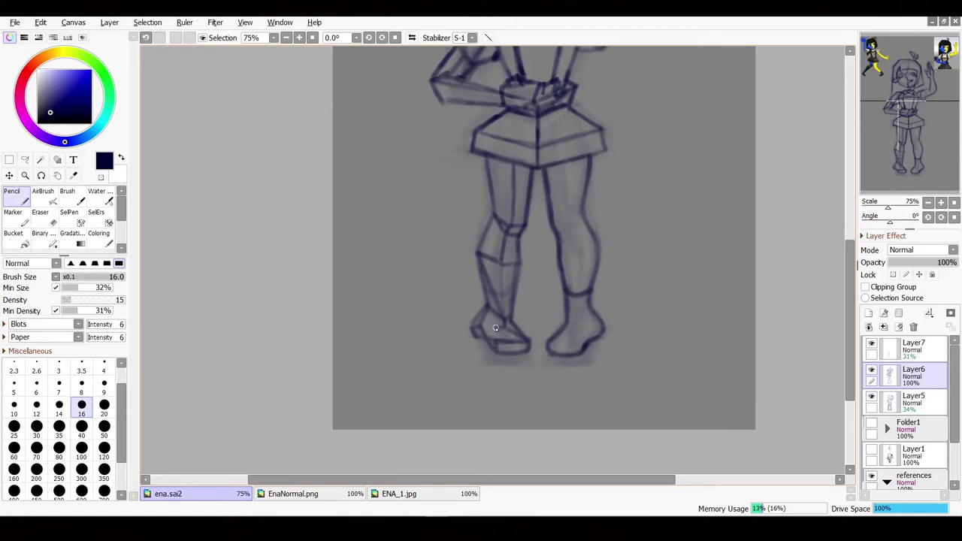
mouse_move(489, 314)
mouse_down()
mouse_move(549, 306)
mouse_move(534, 378)
mouse_move(526, 208)
mouse_move(520, 308)
mouse_move(318, 64)
mouse_up()
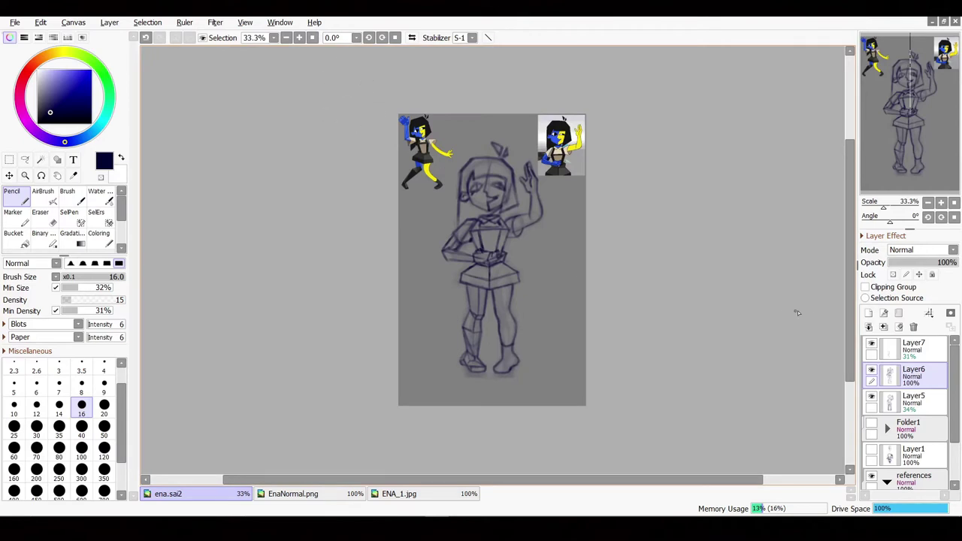
- Add Layer8 at the top of the stack, delete leg guide Layer7, and set Layer8 to Overlay
click(913, 398)
click(867, 313)
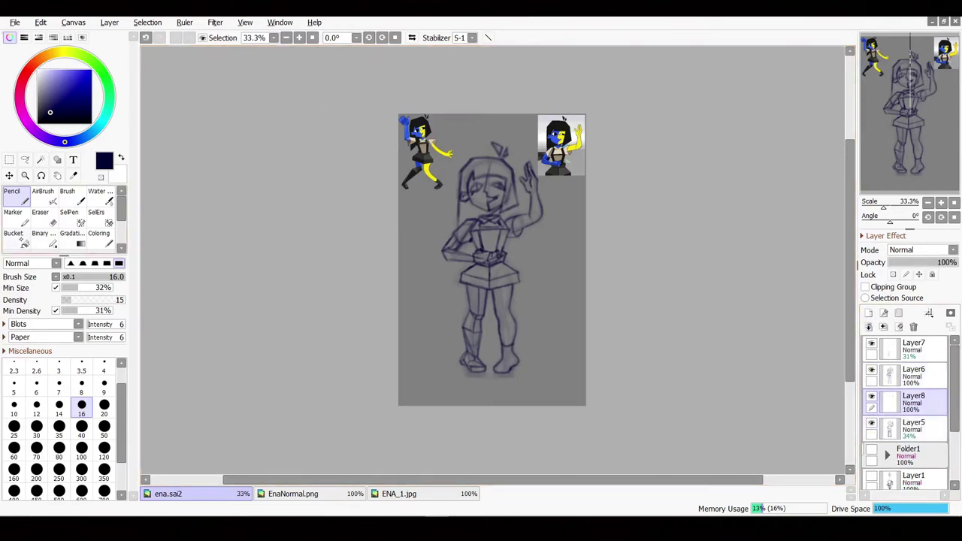
drag(911, 403, 912, 347)
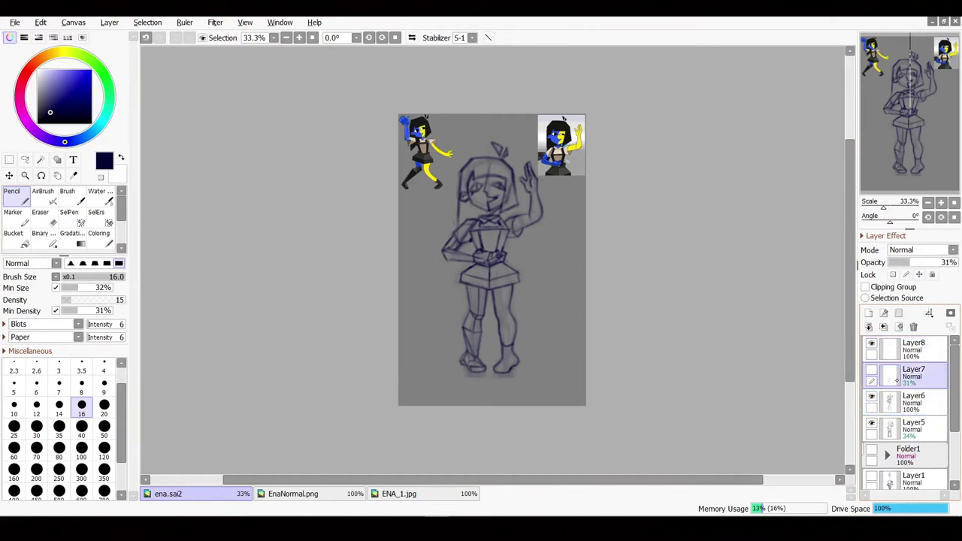
click(912, 326)
click(923, 249)
click(894, 300)
- Choose a pale yellow colour and the soft Coloring brush
key(x)
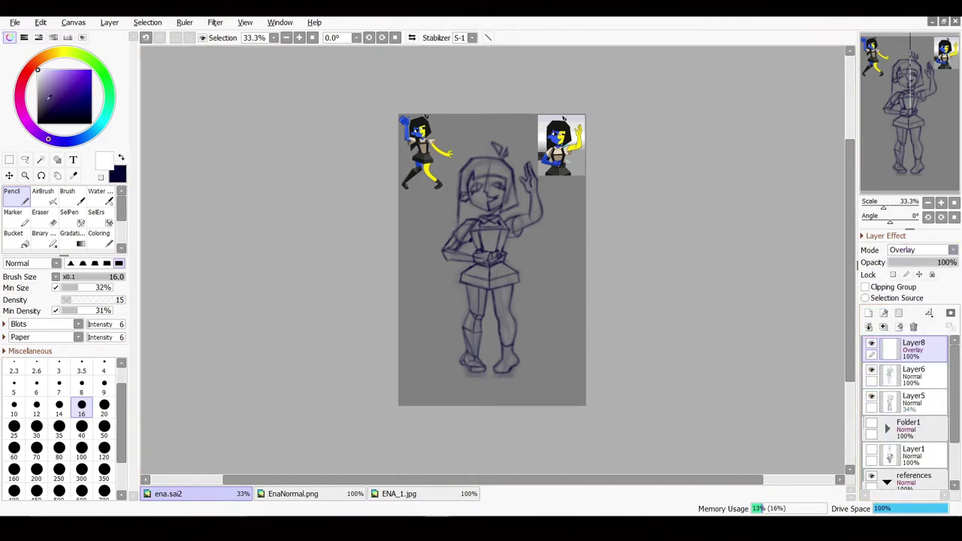
click(67, 70)
click(98, 237)
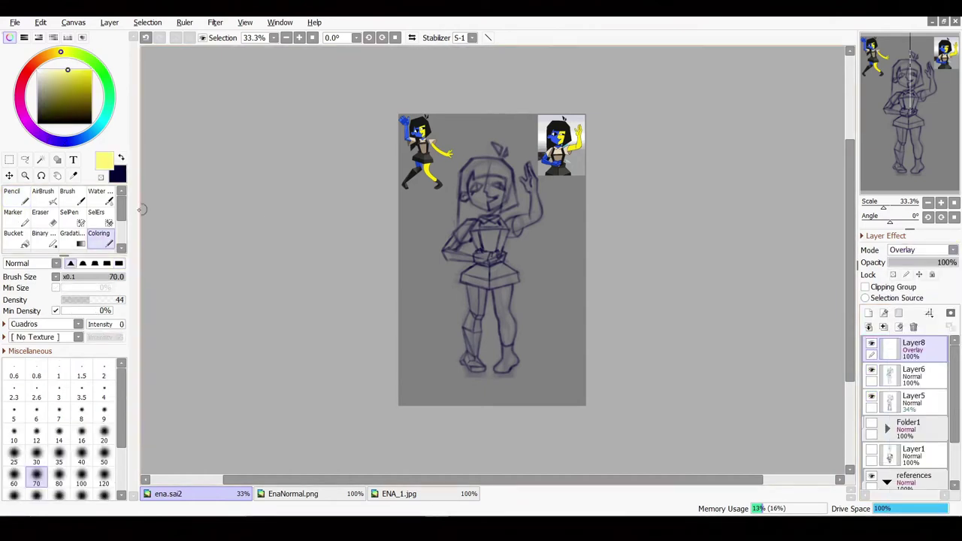
key(l)
click(99, 235)
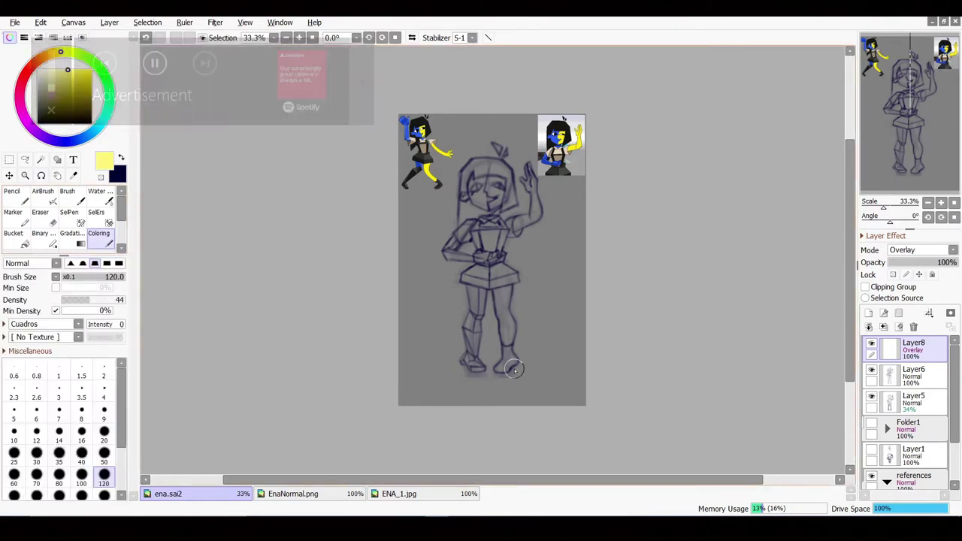
scroll(502, 419, up, 1)
- Paint yellow over the right leg, waist and shoulder at 50% minimum density
drag(502, 419, 514, 360)
click(87, 310)
mouse_move(517, 399)
mouse_down()
mouse_move(522, 350)
mouse_move(513, 406)
mouse_move(511, 338)
mouse_move(518, 368)
mouse_move(495, 296)
mouse_move(530, 293)
mouse_move(500, 259)
mouse_move(507, 336)
mouse_up()
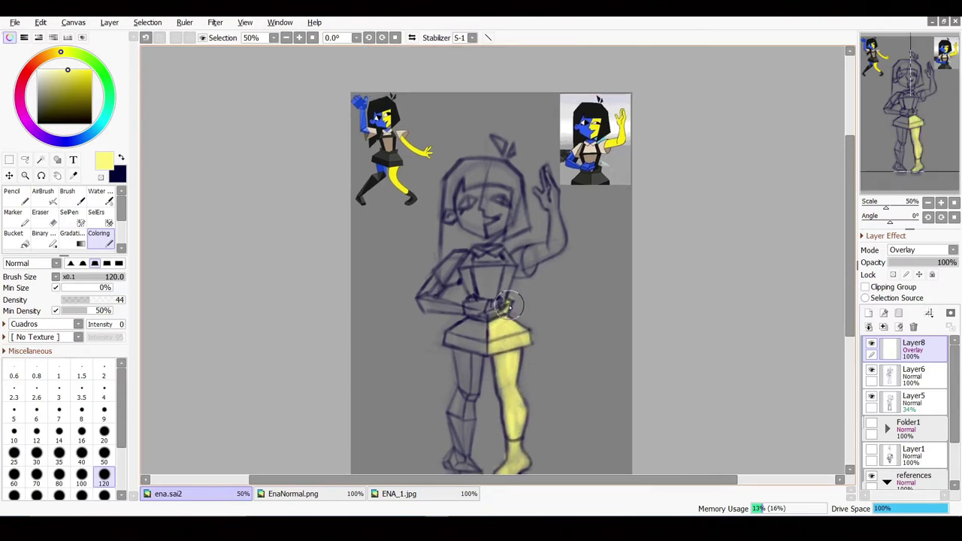
mouse_move(503, 295)
mouse_down()
mouse_move(481, 296)
mouse_move(511, 271)
mouse_move(485, 233)
mouse_move(505, 209)
mouse_move(496, 197)
mouse_move(519, 217)
mouse_move(502, 147)
mouse_move(481, 176)
mouse_move(499, 162)
mouse_up()
key(XF86AudioLowerVolume)
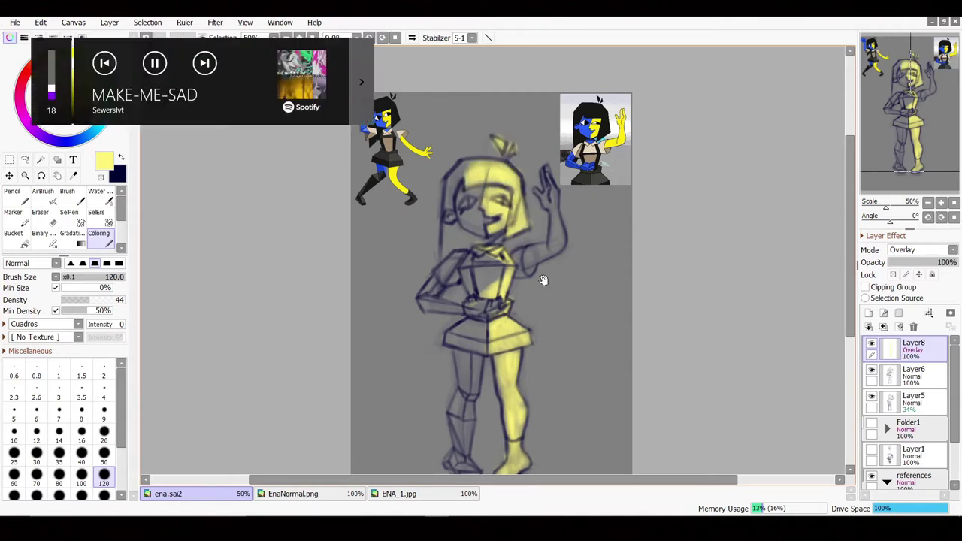
mouse_move(542, 280)
mouse_down()
mouse_move(528, 220)
mouse_move(535, 225)
mouse_move(556, 197)
mouse_move(557, 124)
mouse_up()
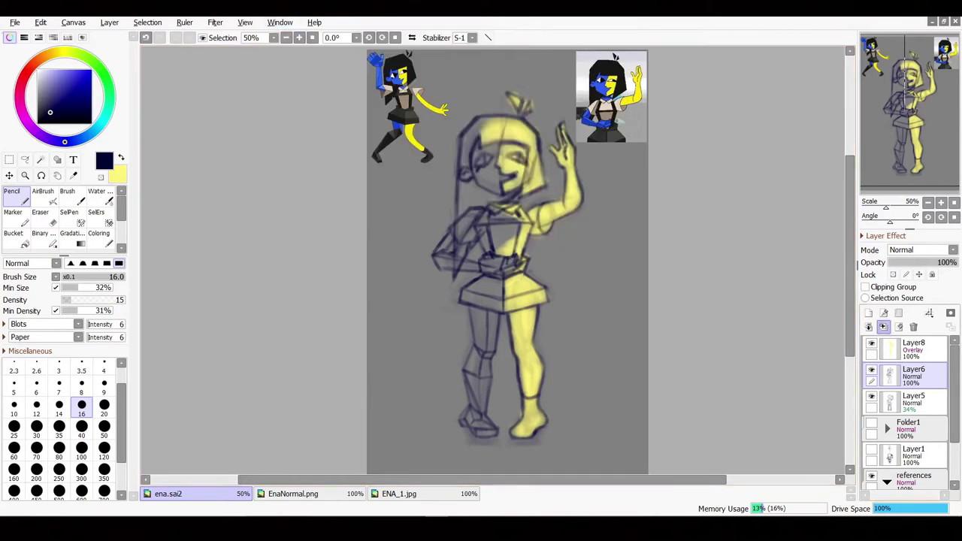
- Lower the yellow overlay Layer8 to 52% opacity
click(912, 345)
click(925, 262)
click(913, 371)
scroll(412, 260, up, 2)
- With the Eraser, remove faint strokes beside the torso box's left edge
key(e)
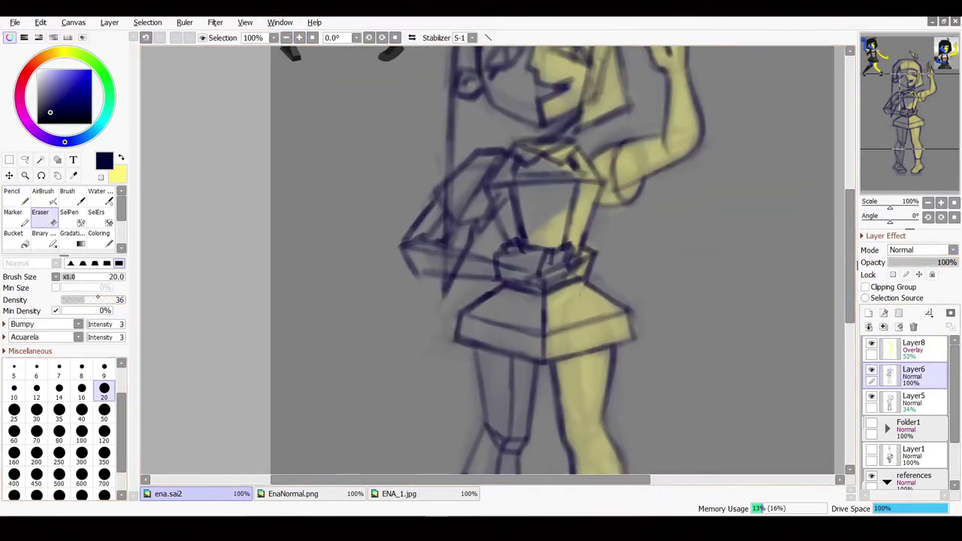
scroll(499, 233, up, 2)
drag(499, 232, 466, 277)
drag(466, 330, 391, 346)
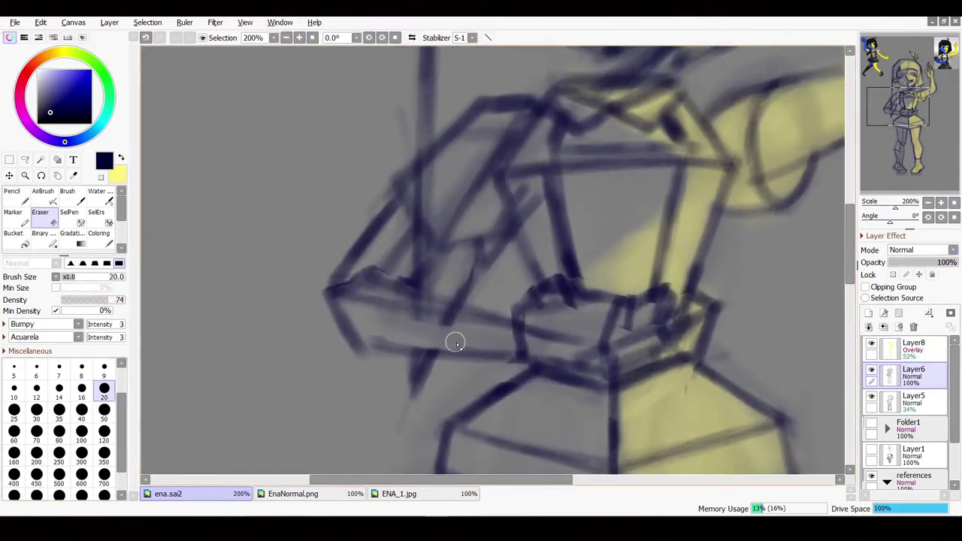
drag(444, 330, 338, 319)
drag(117, 299, 90, 299)
mouse_move(427, 326)
mouse_down()
mouse_move(418, 333)
mouse_move(450, 307)
mouse_move(457, 314)
mouse_up()
- Erase a few leftover faint strokes near the skirt and zoom back out
scroll(414, 275, up, 1)
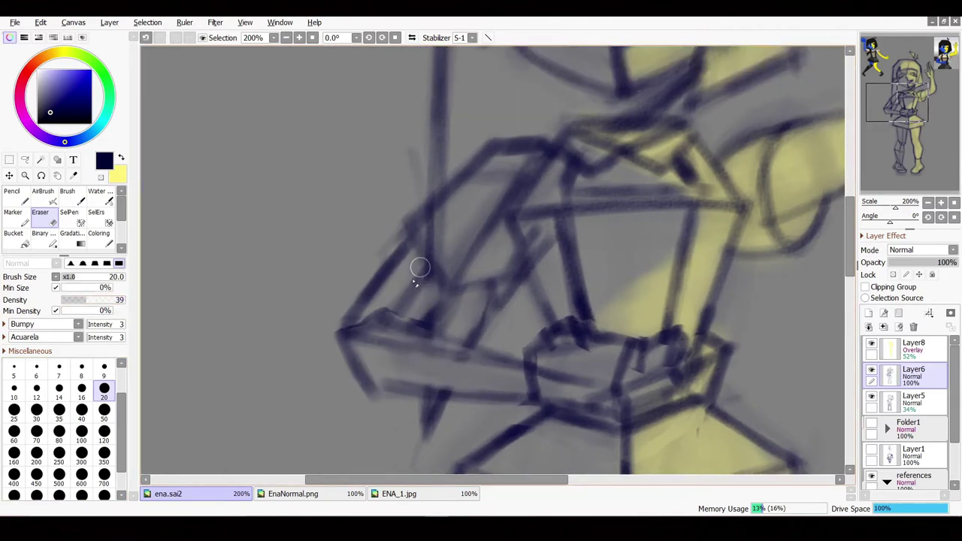
scroll(443, 218, up, 1)
scroll(463, 214, down, 1)
drag(486, 254, 451, 278)
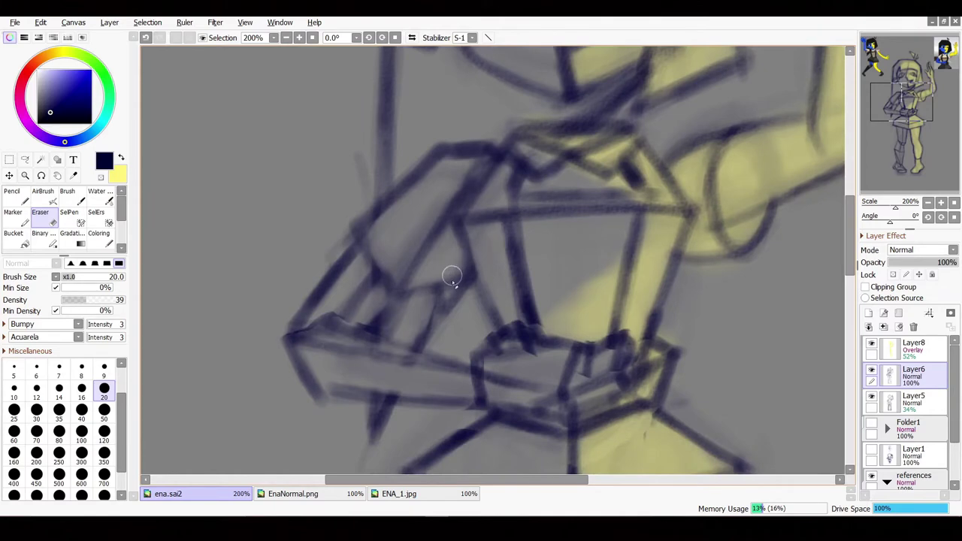
scroll(466, 386, down, 1)
drag(466, 386, 533, 220)
scroll(534, 220, down, 3)
scroll(536, 250, up, 4)
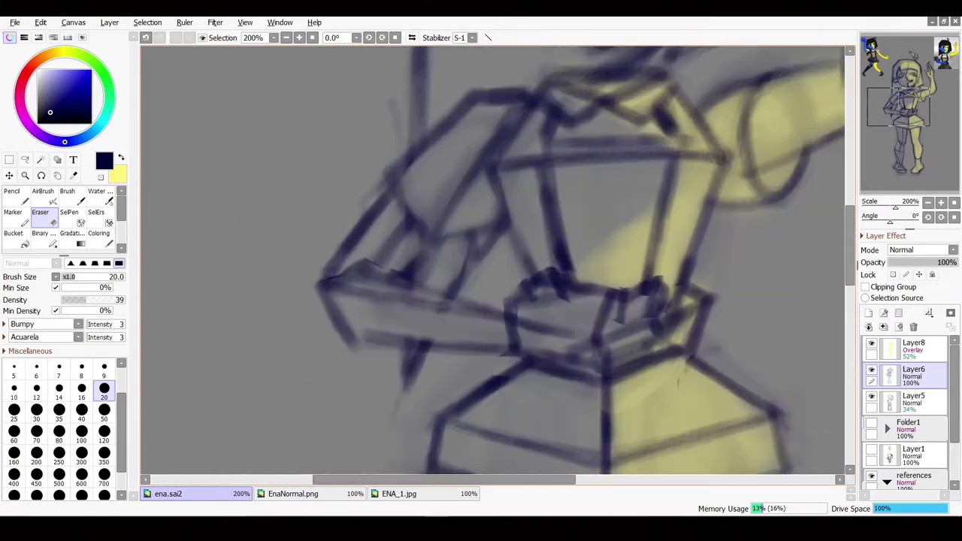
scroll(520, 315, up, 4)
scroll(510, 243, down, 2)
scroll(569, 200, down, 1)
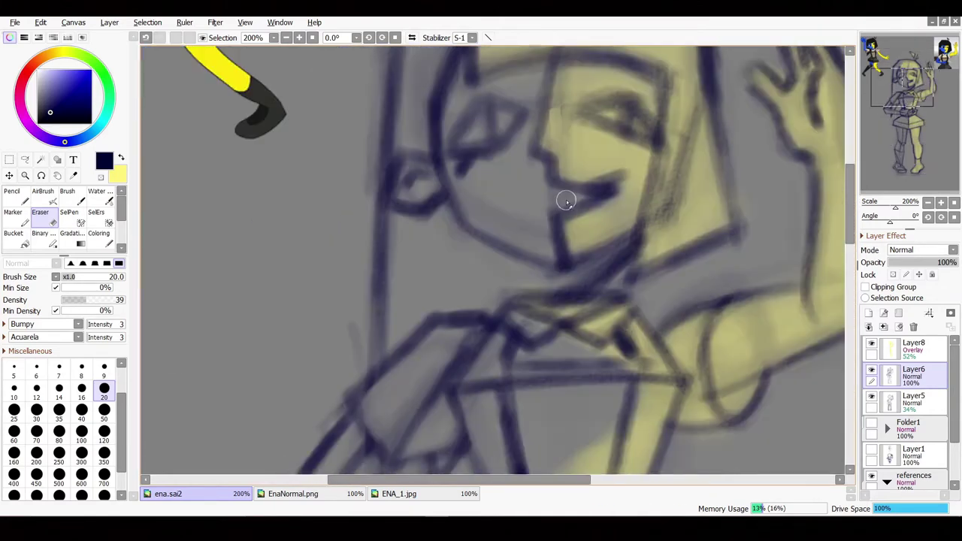
scroll(563, 144, down, 2)
scroll(368, 153, down, 2)
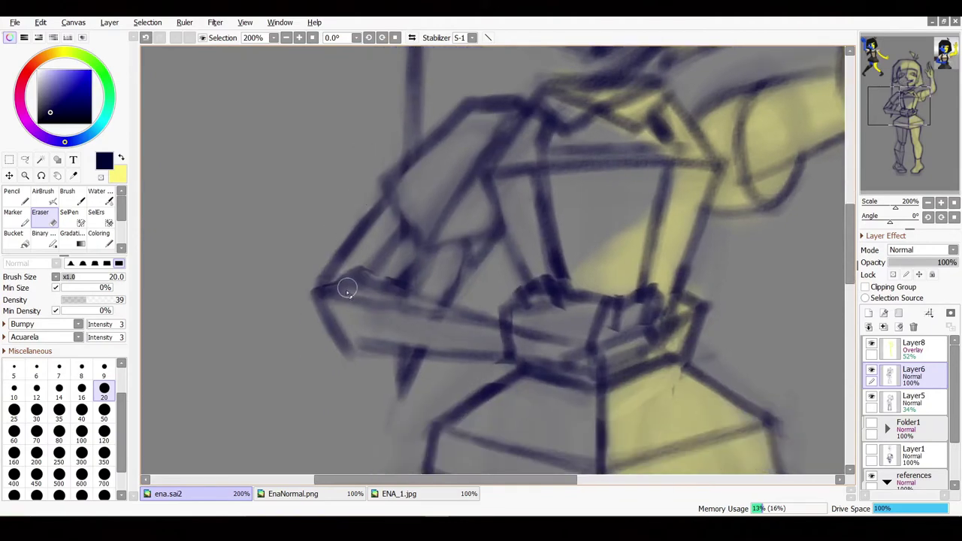
scroll(672, 391, down, 3)
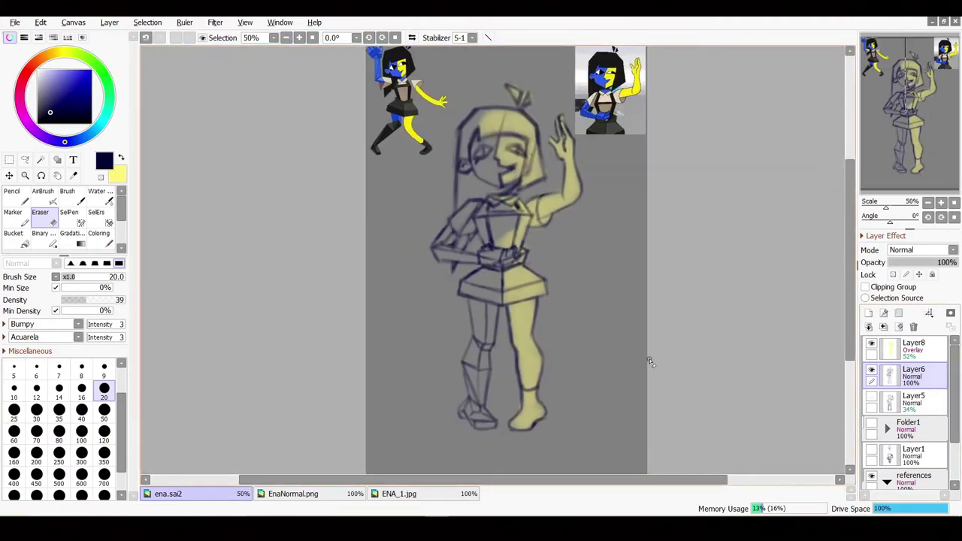
- Add Layer9 above Layer8, fading the lineart to 24% and the overlay to 21%
click(869, 312)
click(913, 398)
click(913, 345)
drag(948, 262, 903, 262)
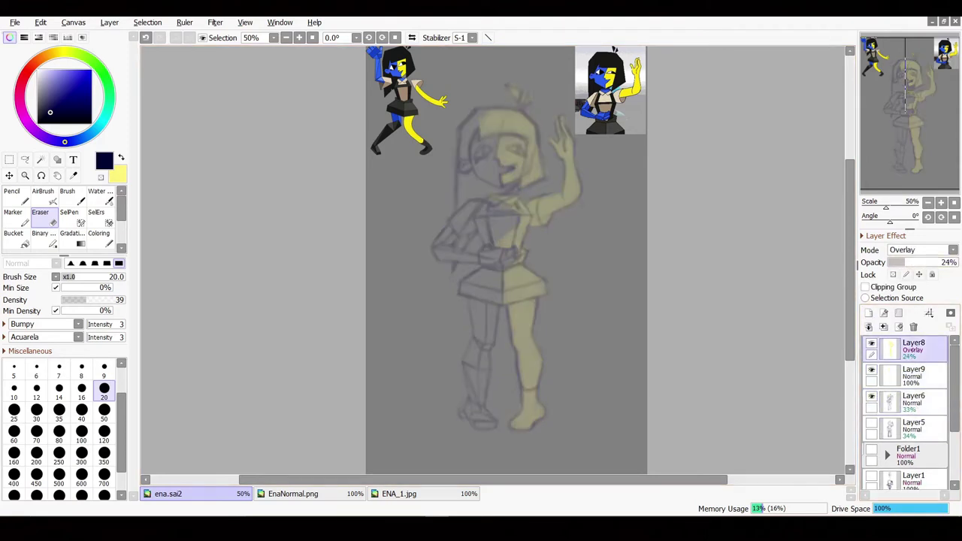
drag(912, 346, 913, 375)
click(913, 398)
drag(922, 262, 909, 262)
- Select the Pencil at 100 density and zoom in on the figure
click(913, 372)
click(912, 346)
click(12, 194)
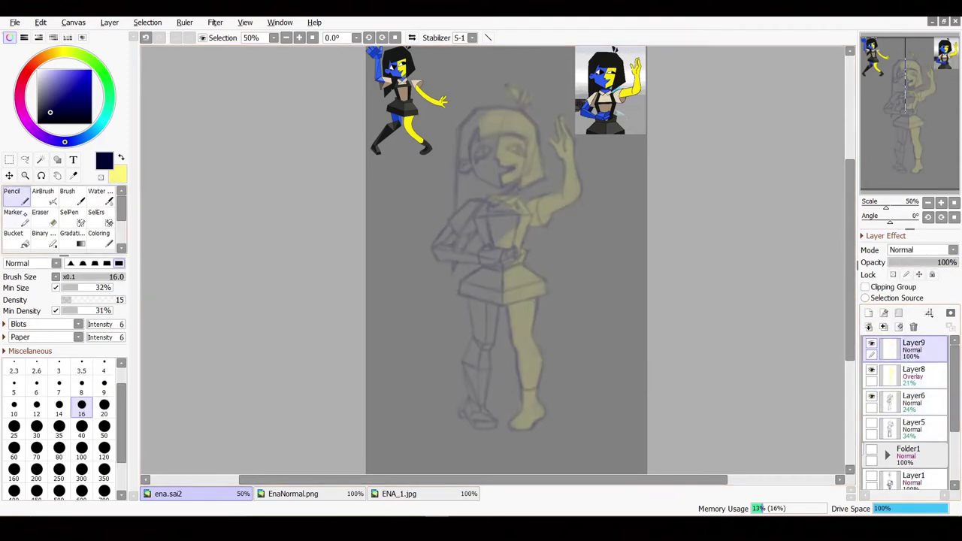
drag(93, 299, 124, 300)
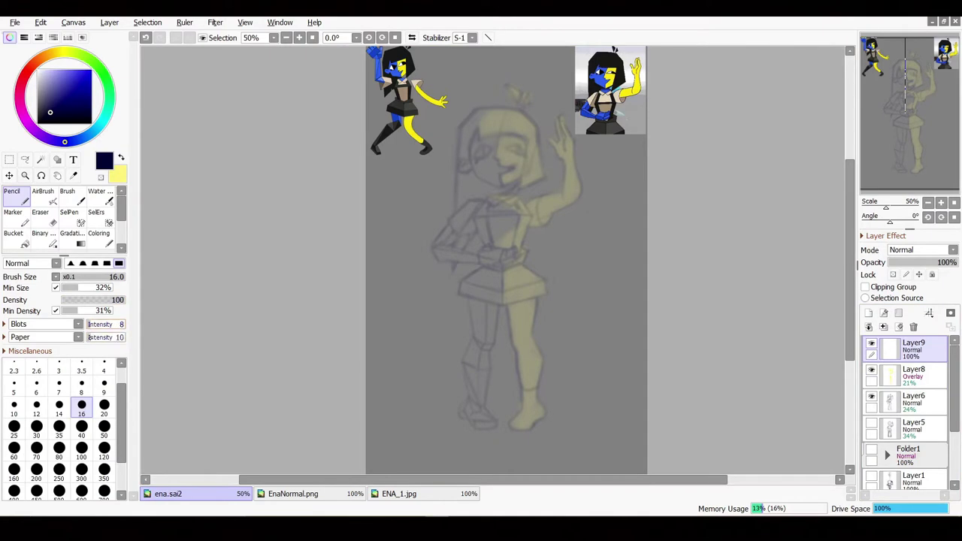
key(ctrl+plus)
- Ink the vertical line below the nose and the mouth, retrying strokes with undo
scroll(436, 109, up, 5)
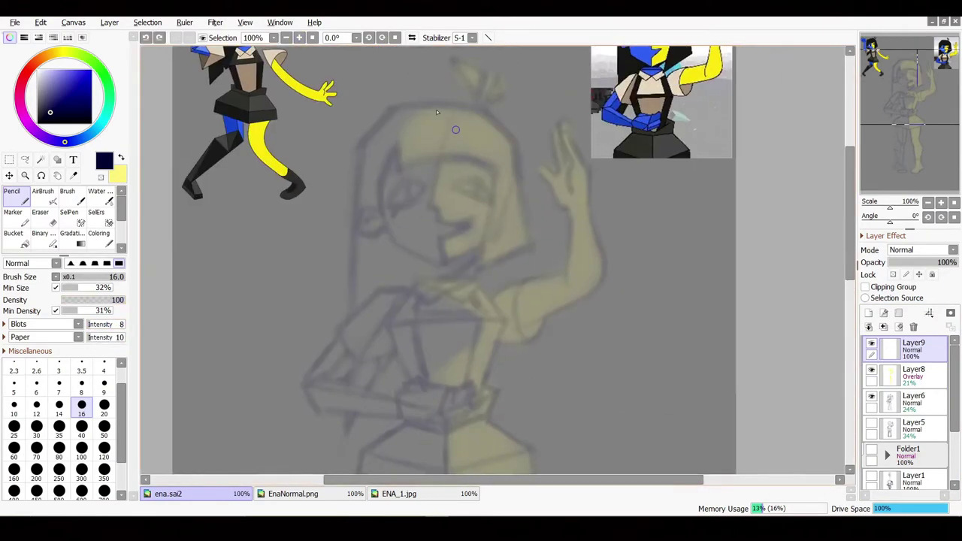
key(ctrl+plus)
drag(426, 250, 432, 284)
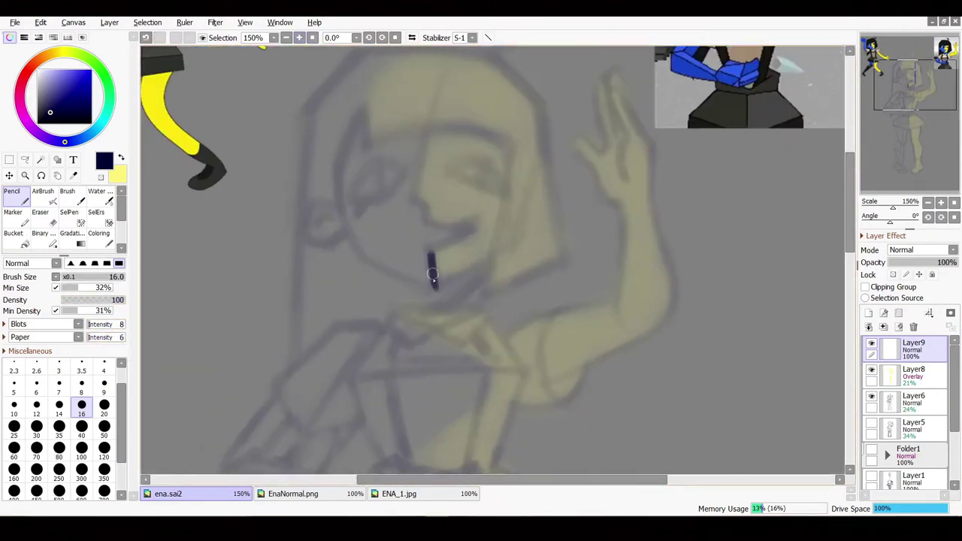
drag(470, 227, 427, 253)
key(ctrl+z)
drag(459, 287, 493, 325)
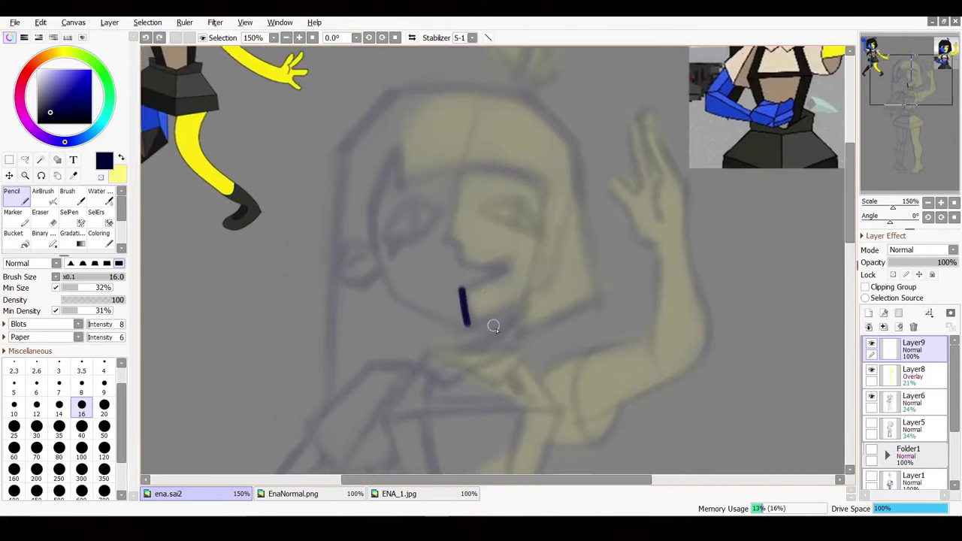
key(ctrl+z)
drag(517, 264, 467, 288)
key(ctrl+z)
key(h)
mouse_move(420, 244)
mouse_down()
mouse_move(470, 236)
mouse_move(472, 320)
mouse_up()
key(ctrl+z)
key(ctrl+z)
key(ctrl+z)
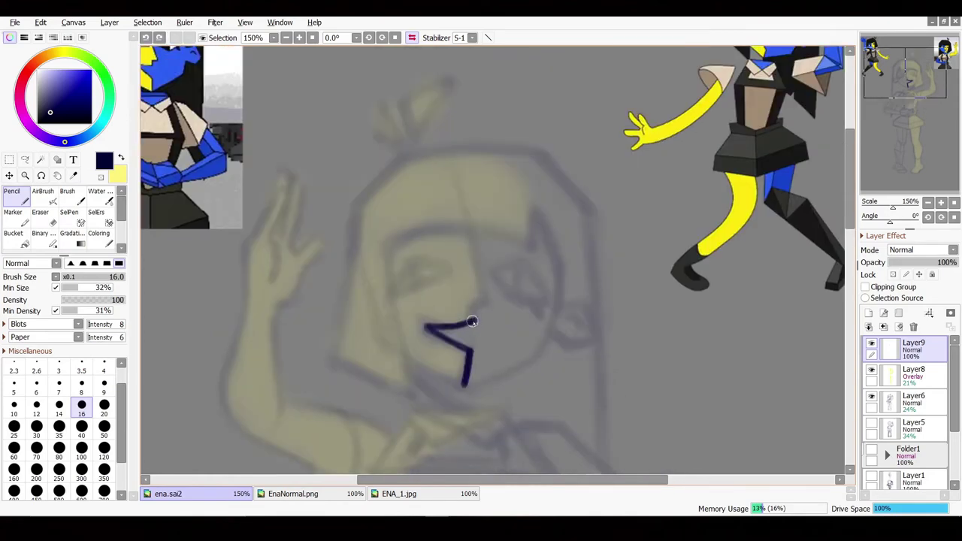
key(h)
- Draw the tapered nose bridge and the eye as a closed shape
drag(502, 321, 570, 238)
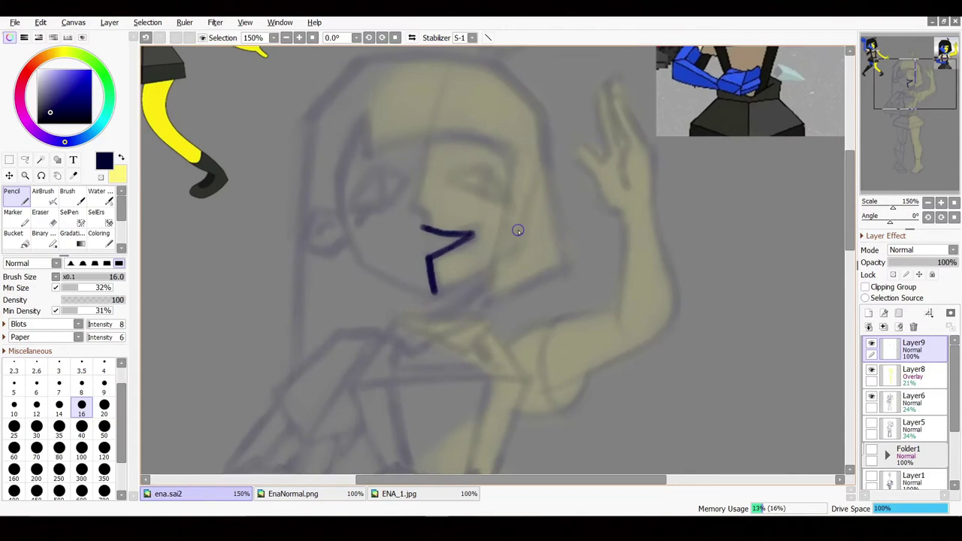
scroll(599, 223, left, 2)
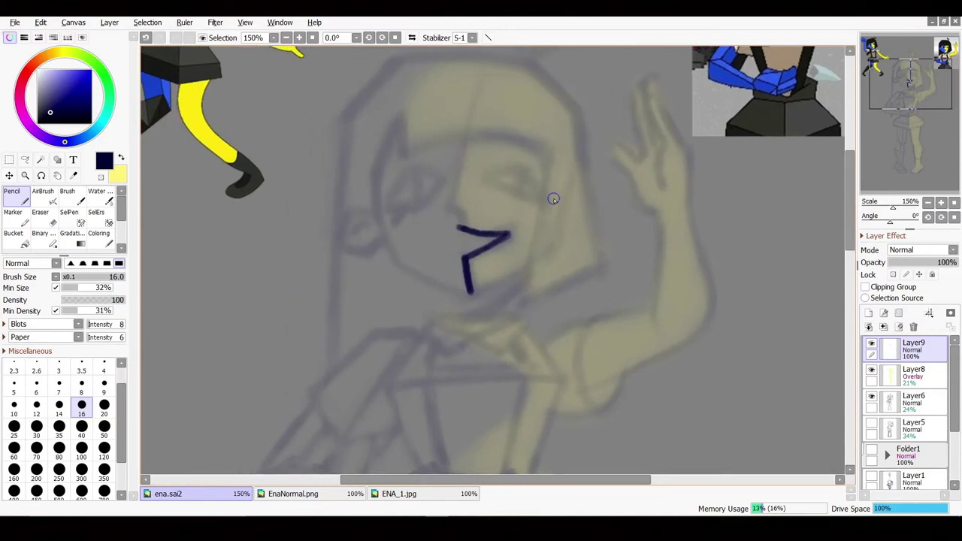
drag(473, 353, 491, 380)
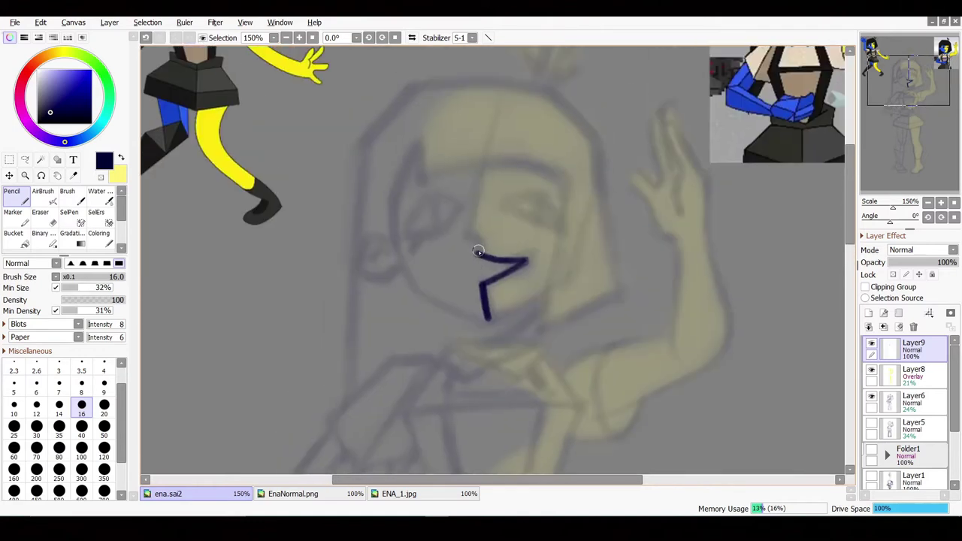
mouse_move(476, 248)
mouse_down()
mouse_move(469, 234)
mouse_move(482, 170)
mouse_up()
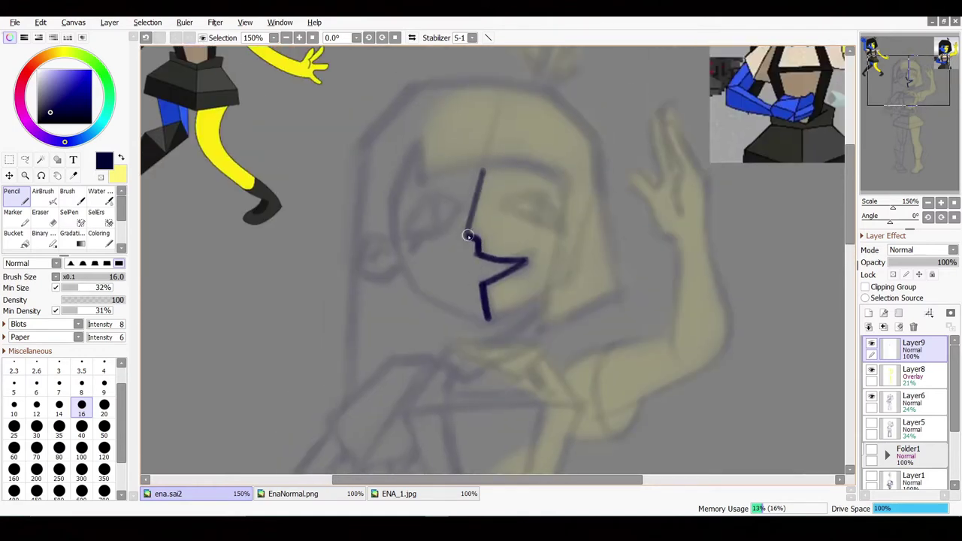
key(ctrl+z)
drag(466, 234, 483, 172)
drag(531, 317, 519, 321)
mouse_move(546, 238)
mouse_down()
mouse_move(491, 210)
mouse_move(534, 238)
mouse_up()
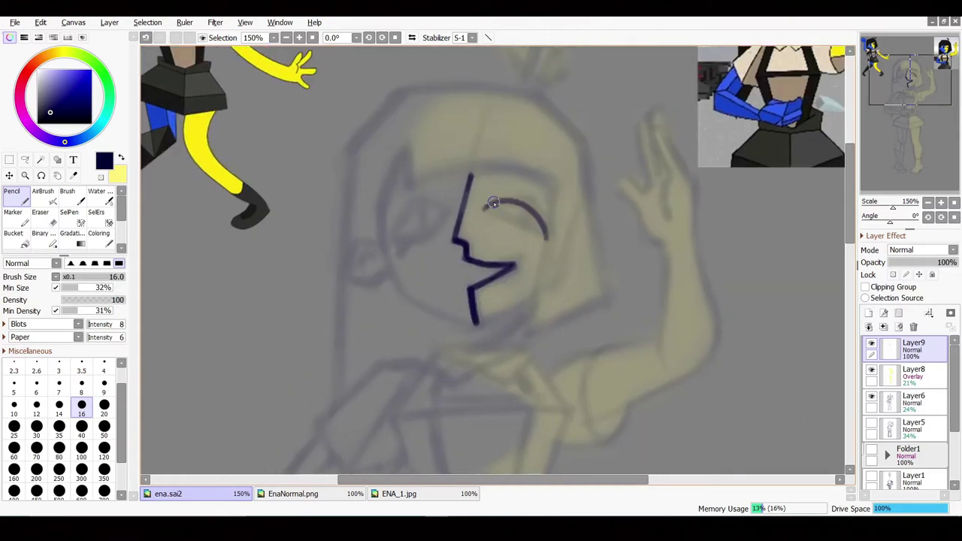
key(ctrl+z)
drag(485, 209, 544, 238)
key(ctrl+z)
key(ctrl+z)
key(ctrl+z)
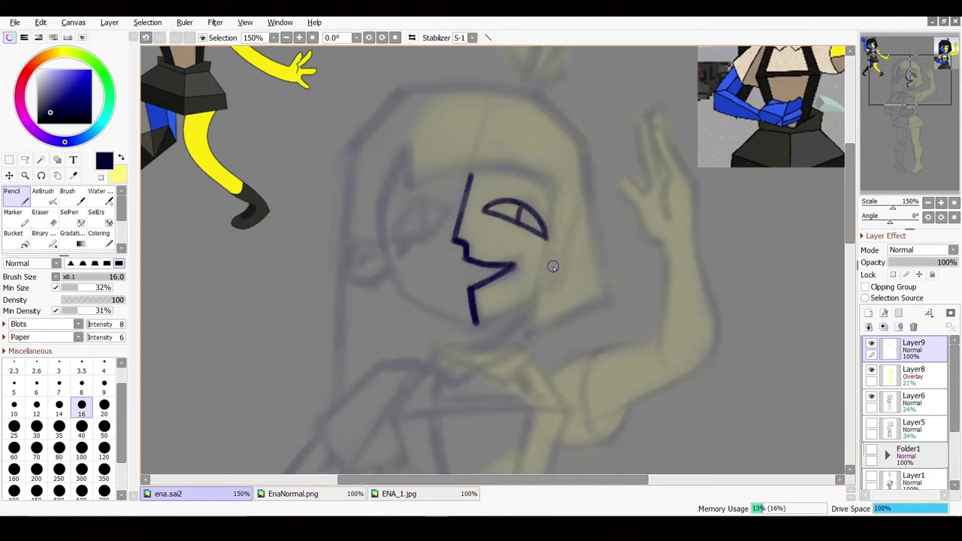
- Ink the chin line, redrawing it several times with undo
scroll(552, 266, up, 3)
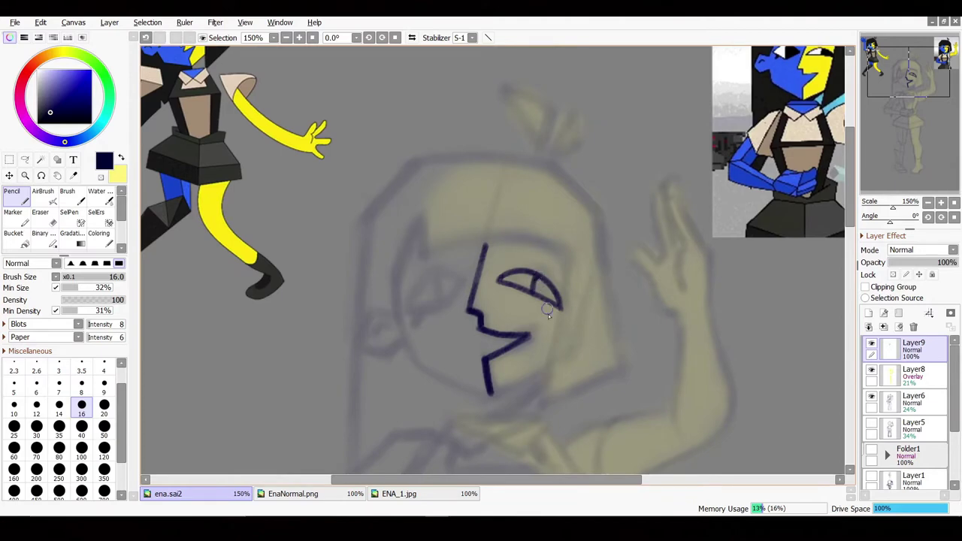
scroll(539, 295, down, 2)
scroll(563, 350, right, 2)
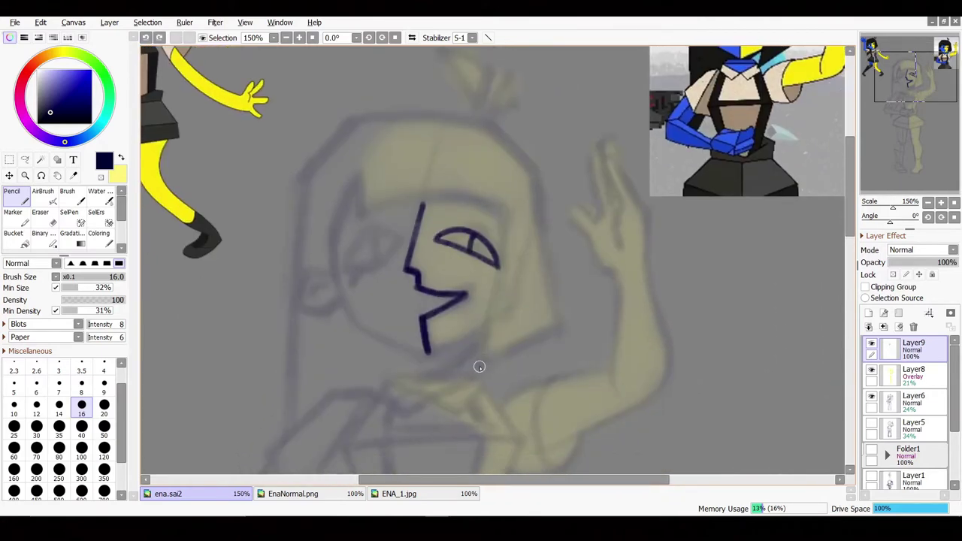
drag(479, 367, 514, 235)
key(ctrl+z)
drag(511, 201, 489, 302)
key(ctrl+z)
mouse_move(481, 349)
mouse_down()
mouse_move(481, 362)
mouse_move(501, 218)
mouse_up()
scroll(502, 218, up, 3)
key(e)
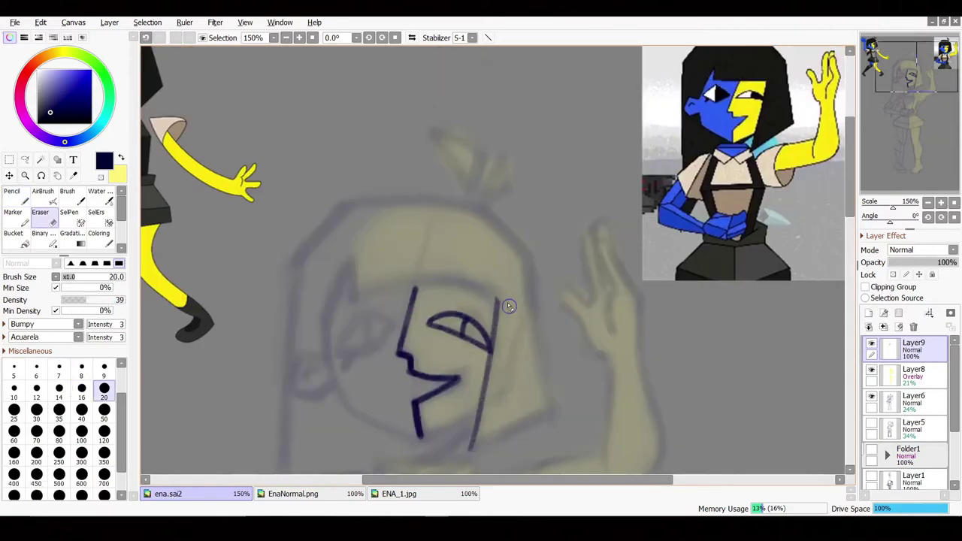
key(n)
- With the view flipped, draw the face's side line, lower jaw and hair side
key(h)
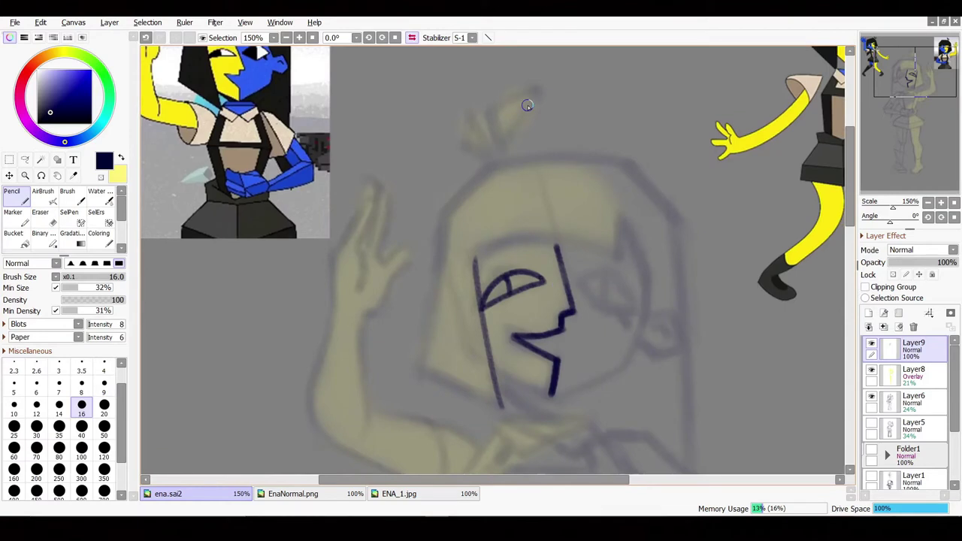
scroll(523, 277, down, 3)
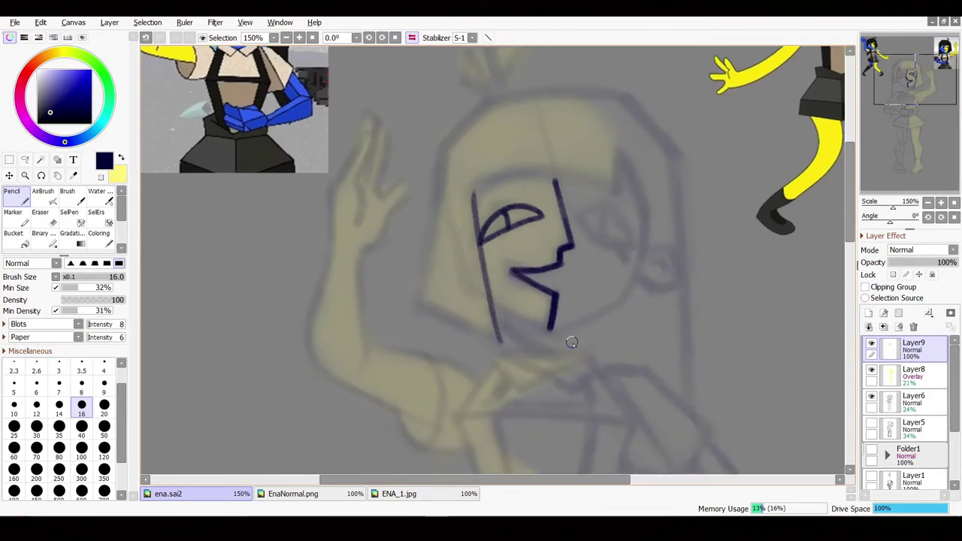
drag(498, 338, 476, 217)
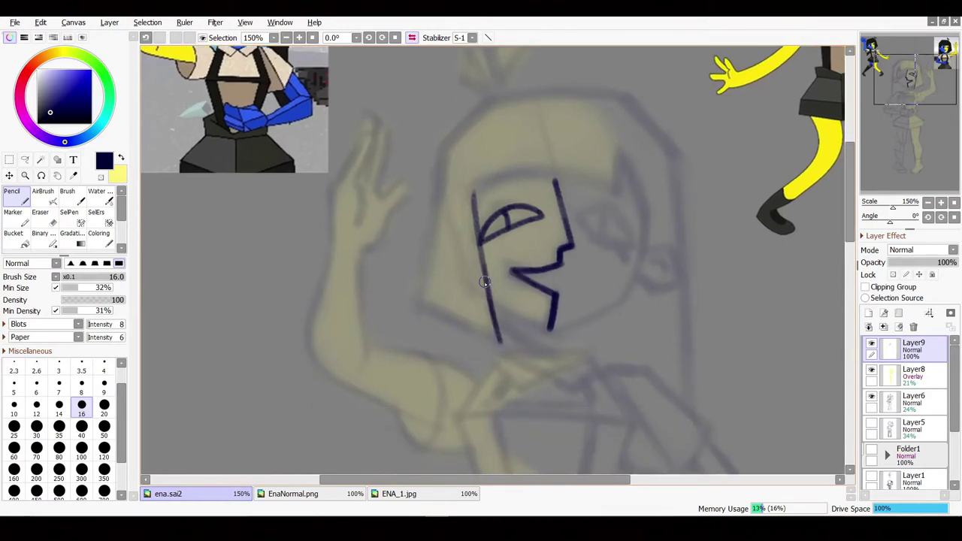
scroll(484, 288, up, 3)
mouse_move(525, 410)
mouse_down()
mouse_move(445, 367)
mouse_move(495, 356)
mouse_up()
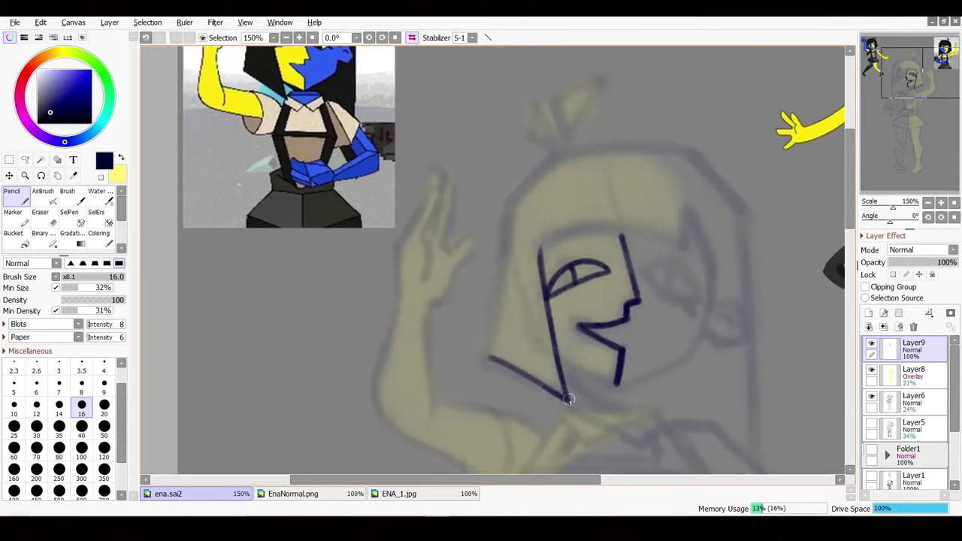
mouse_move(493, 356)
mouse_down()
mouse_move(516, 430)
mouse_move(538, 292)
mouse_up()
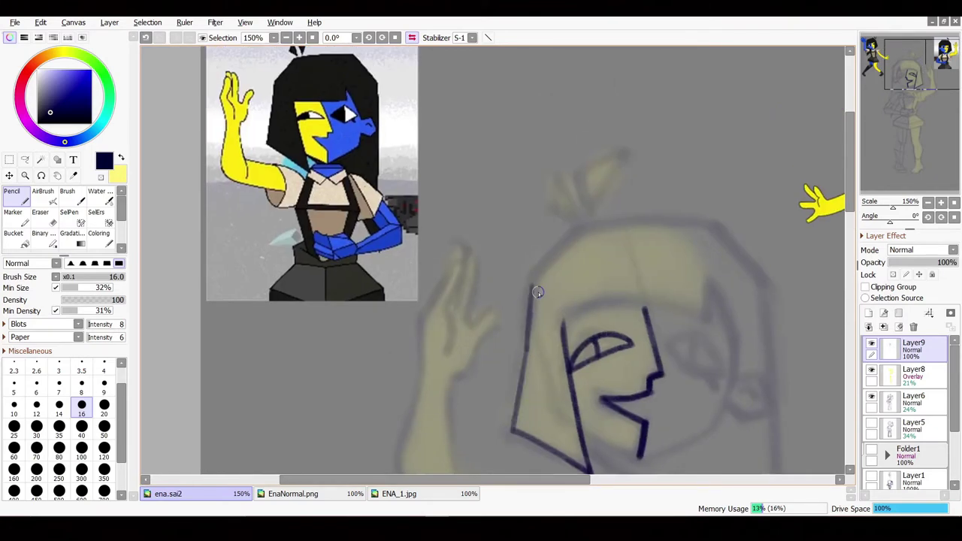
- Rotate the view to about -31° and start the head's left edge
key(h)
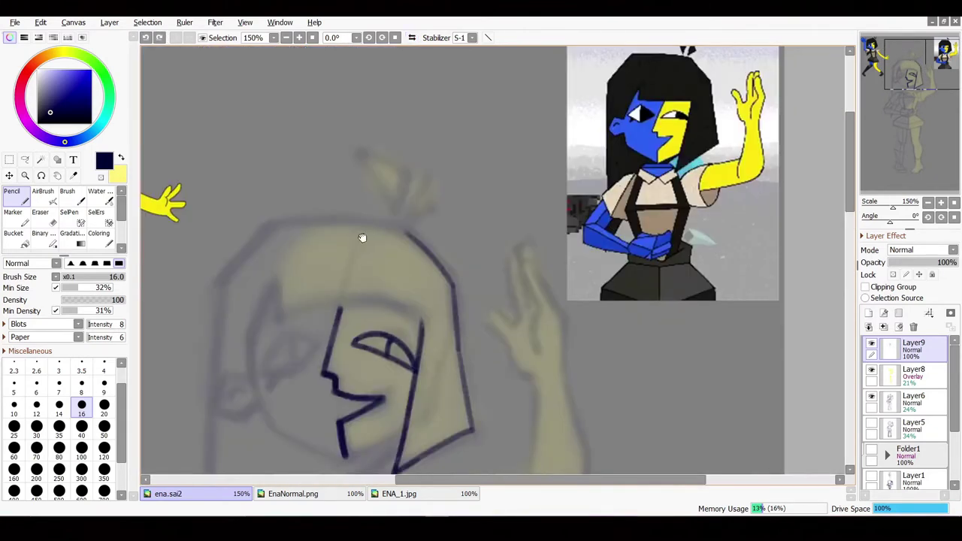
key(h)
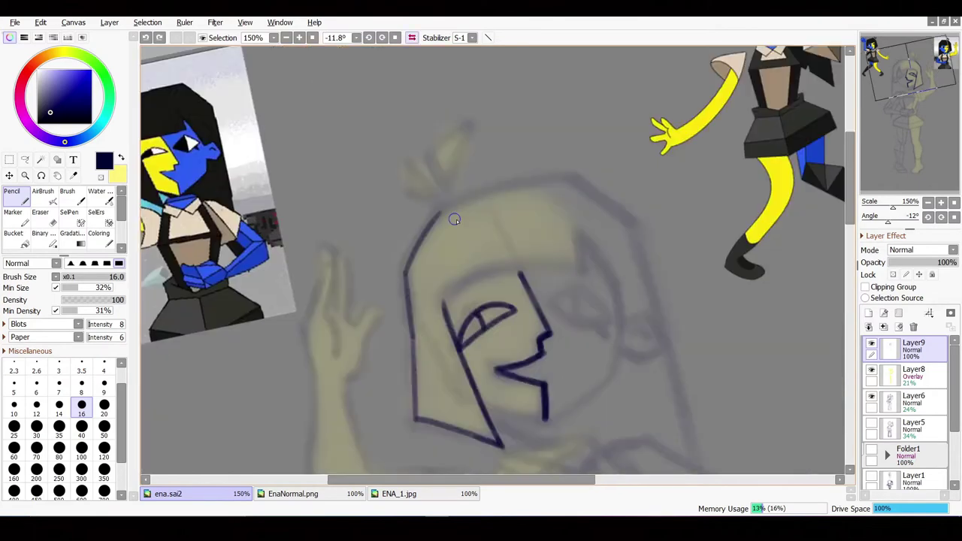
drag(425, 113, 595, 138)
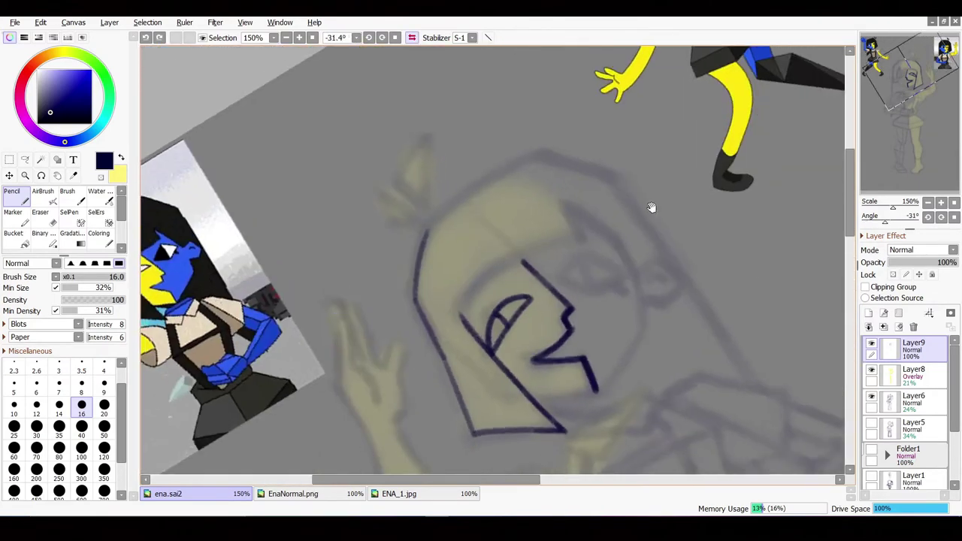
key(ctrl+z)
drag(444, 229, 448, 274)
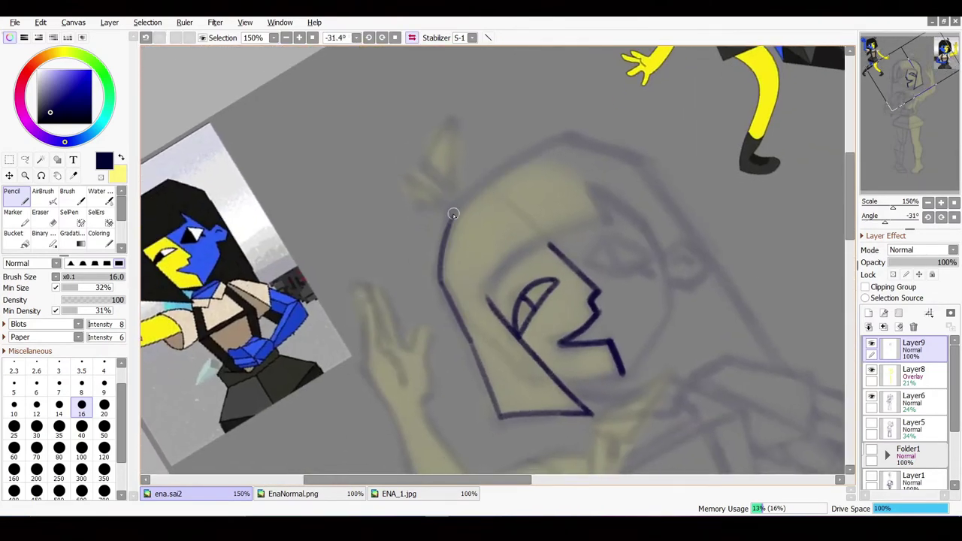
drag(453, 214, 539, 158)
key(ctrl+z)
key(ctrl+z)
mouse_move(452, 225)
mouse_down()
mouse_move(443, 304)
mouse_move(448, 219)
mouse_up()
key(ctrl+z)
- Retrace the head outline from side to top and the hair's left edge
drag(475, 267, 496, 271)
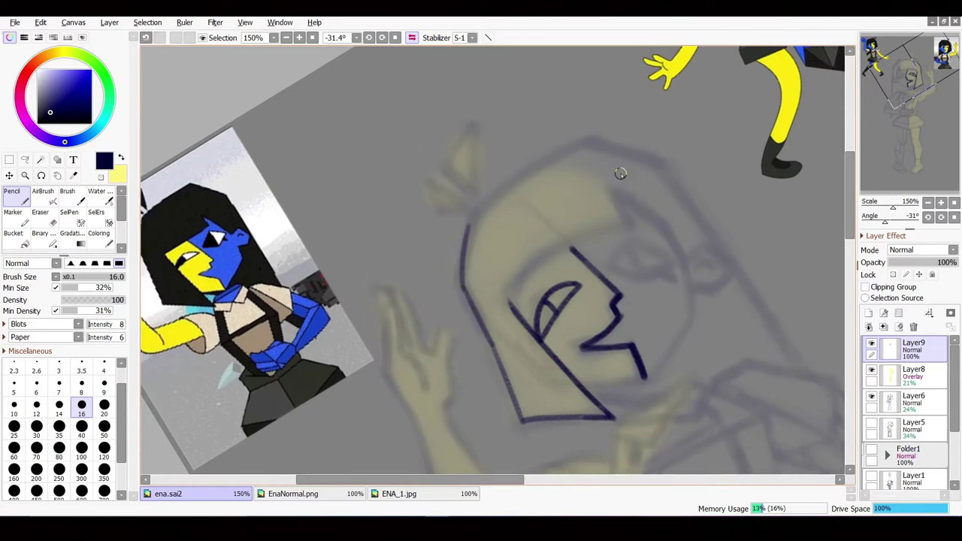
key(ctrl+z)
drag(461, 288, 473, 209)
key(ctrl+z)
drag(461, 288, 565, 158)
key(ctrl+z)
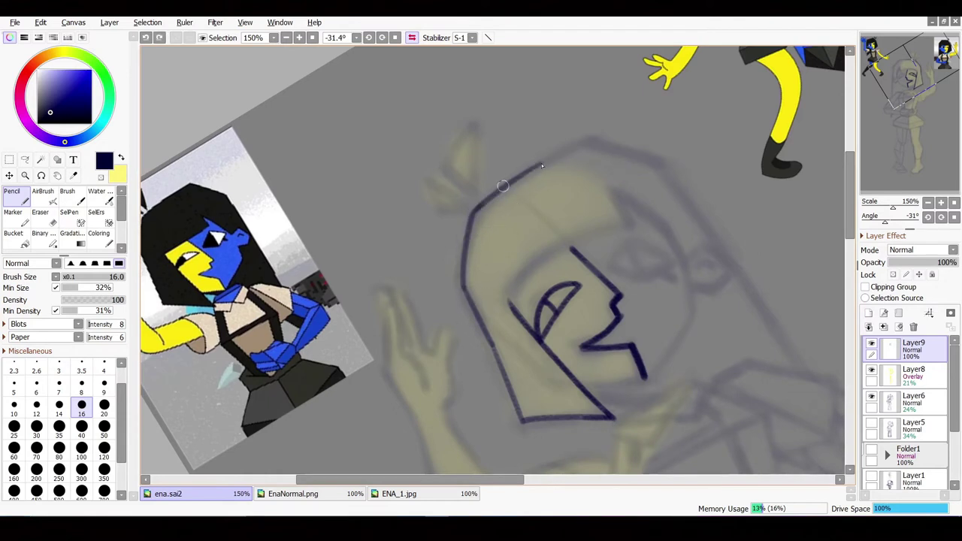
drag(481, 198, 584, 143)
drag(477, 213, 463, 288)
key(ctrl+z)
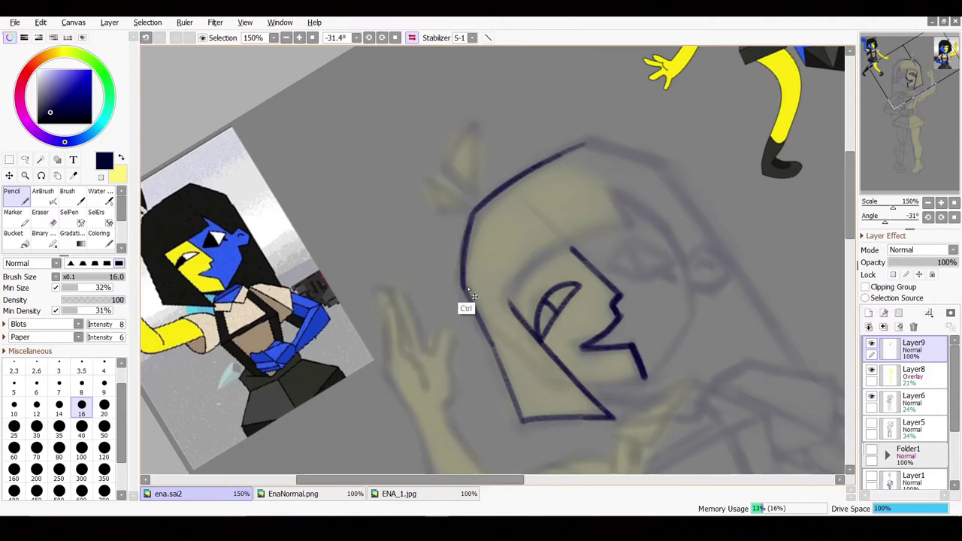
mouse_move(477, 210)
mouse_down()
mouse_move(465, 292)
mouse_move(474, 212)
mouse_up()
key(ctrl+z)
scroll(482, 319, down, 1)
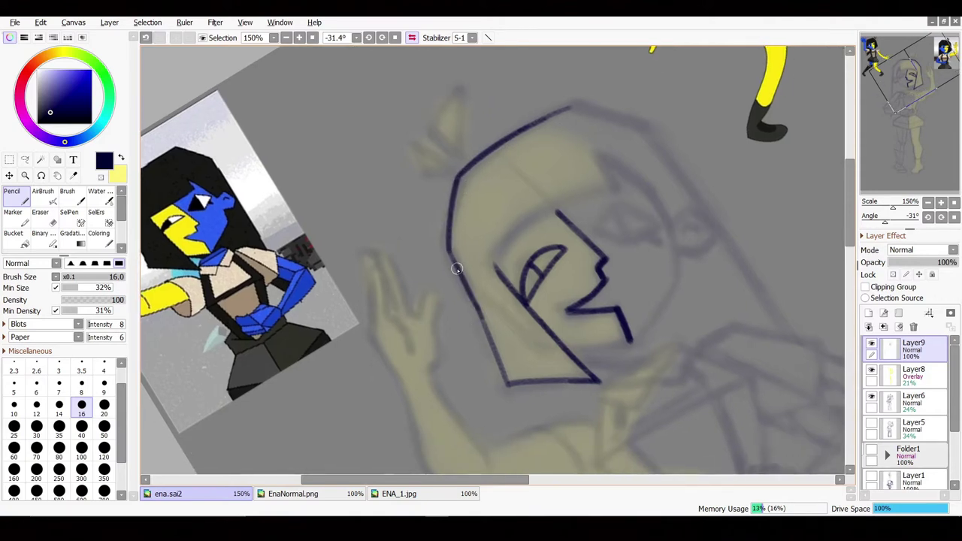
scroll(450, 259, down, 1)
- Turn the face nearly upright and draw its side line, fringe edge and jaw
mouse_move(534, 313)
mouse_down()
mouse_move(649, 328)
mouse_move(489, 300)
mouse_up()
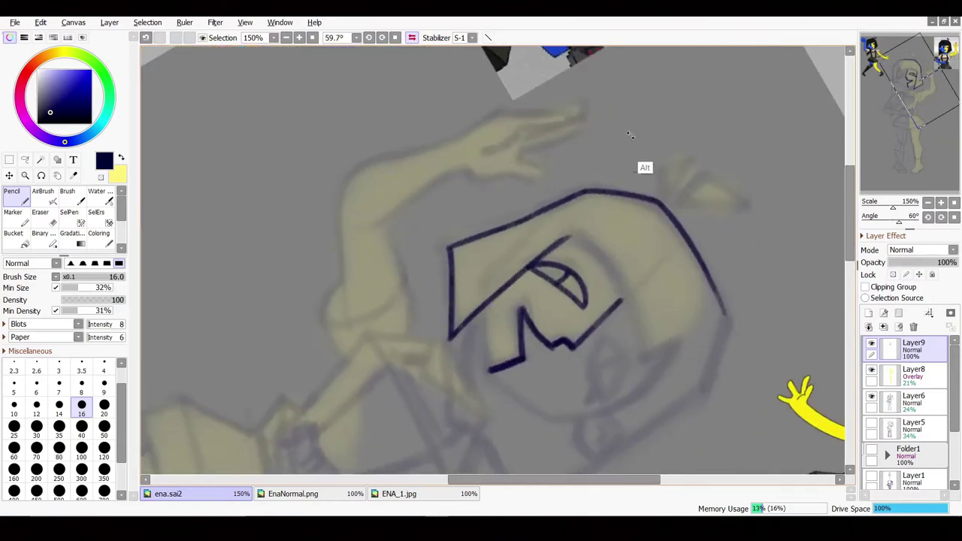
mouse_move(639, 165)
mouse_down()
mouse_move(353, 182)
mouse_move(541, 336)
mouse_move(575, 259)
mouse_move(514, 196)
mouse_up()
key(ctrl+z)
drag(514, 268, 529, 263)
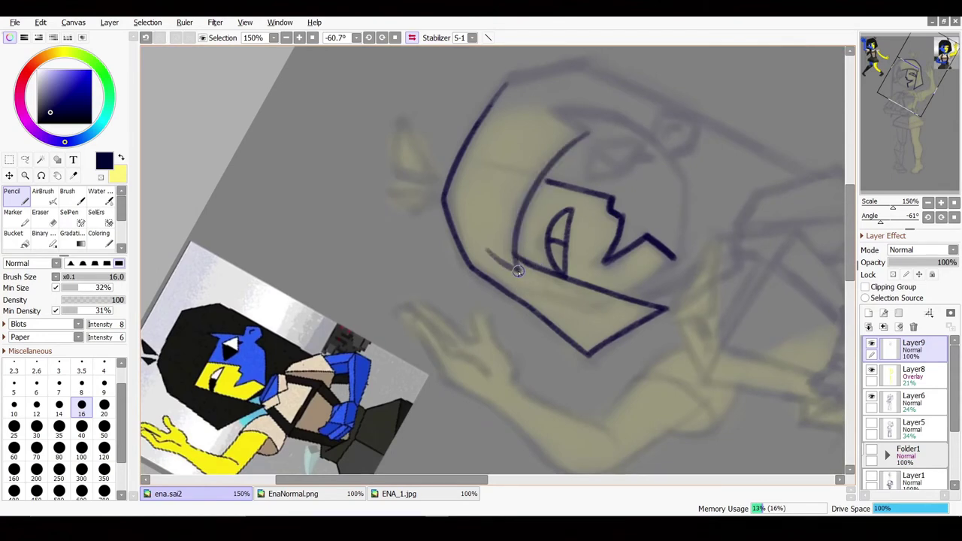
drag(518, 218, 586, 135)
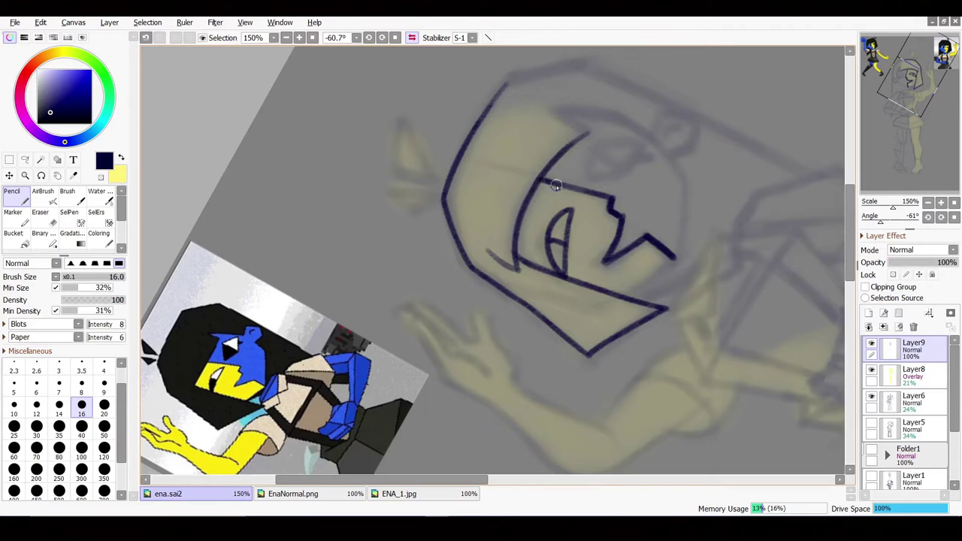
drag(715, 239, 552, 390)
mouse_move(694, 236)
mouse_down()
mouse_move(683, 326)
mouse_move(622, 358)
mouse_up()
scroll(586, 286, up, 2)
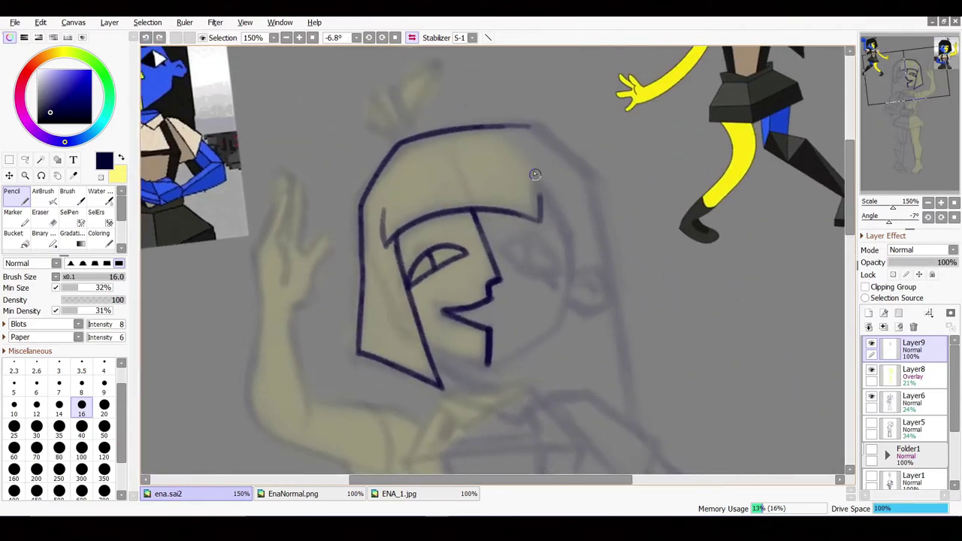
drag(533, 170, 542, 219)
key(ctrl+z)
drag(543, 266, 586, 209)
mouse_move(492, 283)
mouse_down()
mouse_move(549, 295)
mouse_move(556, 379)
mouse_up()
key(ctrl+z)
- Draw the bow's two pointed loops above the hairline
mouse_move(508, 161)
mouse_down()
mouse_move(497, 155)
mouse_move(507, 161)
mouse_up()
key(ctrl+z)
mouse_move(512, 116)
mouse_down()
mouse_move(483, 164)
mouse_move(497, 213)
mouse_move(488, 204)
mouse_move(558, 153)
mouse_up()
key(ctrl+z)
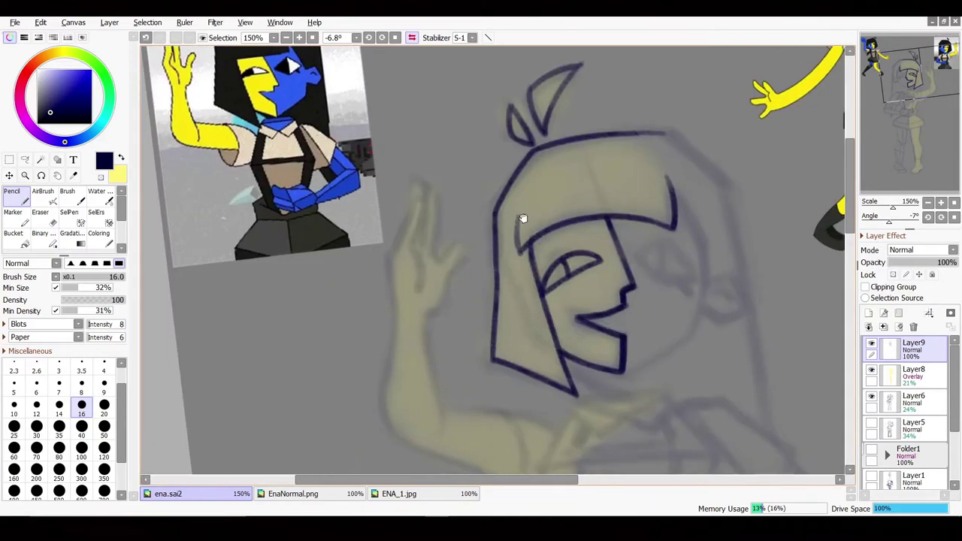
drag(470, 320, 504, 118)
mouse_move(651, 292)
mouse_down()
mouse_move(503, 235)
mouse_move(443, 295)
mouse_up()
- Draw the collar line below the face and the diagonal line down the chest
drag(596, 308, 622, 365)
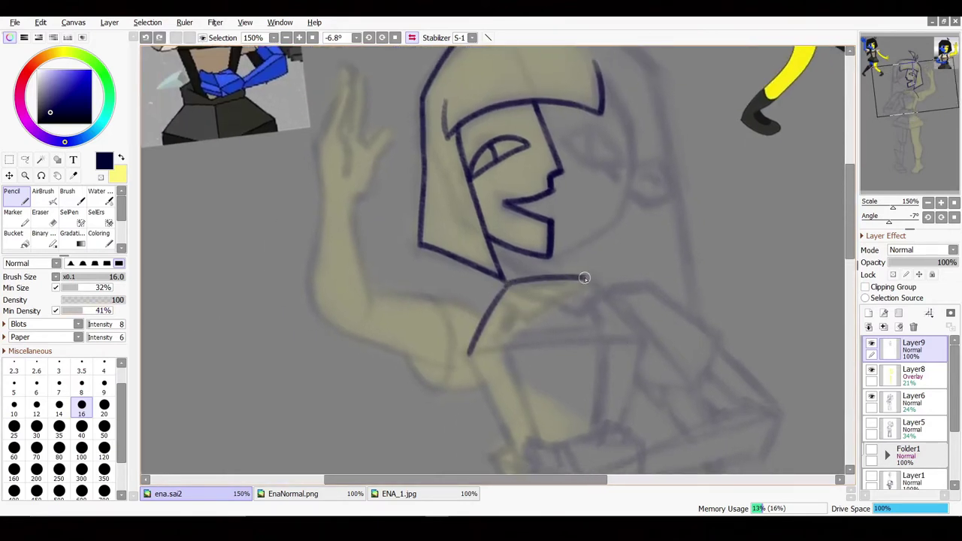
drag(504, 281, 589, 278)
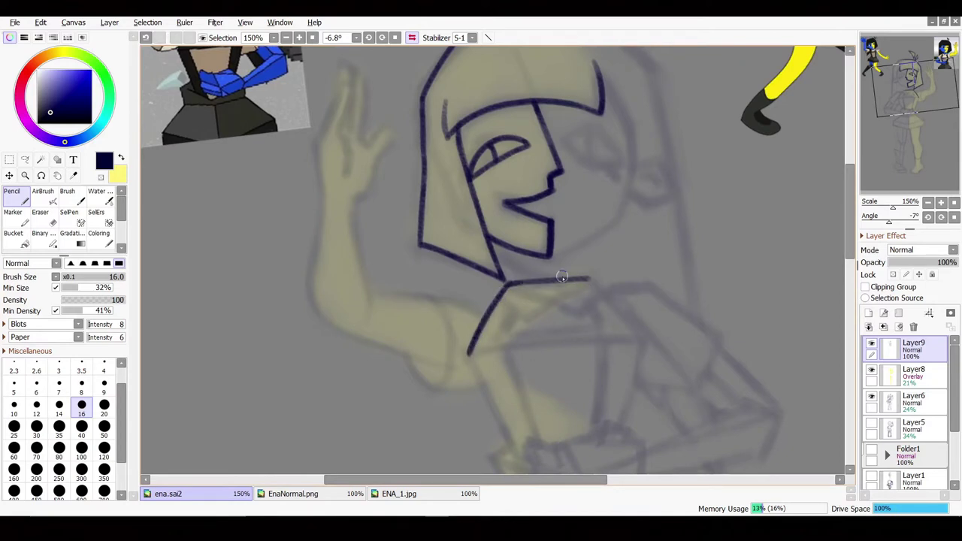
scroll(493, 230, down, 5)
scroll(490, 289, up, 1)
drag(532, 364, 476, 243)
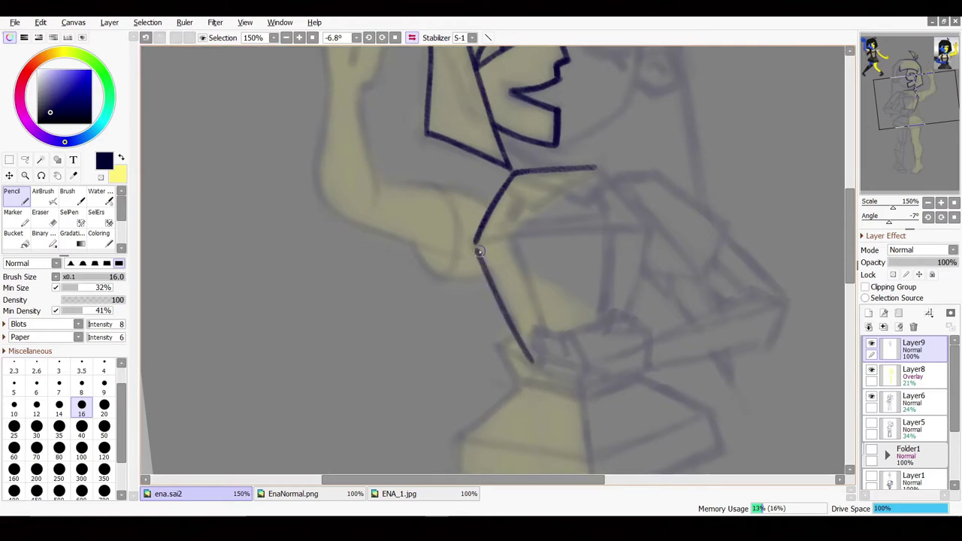
scroll(526, 312, up, 2)
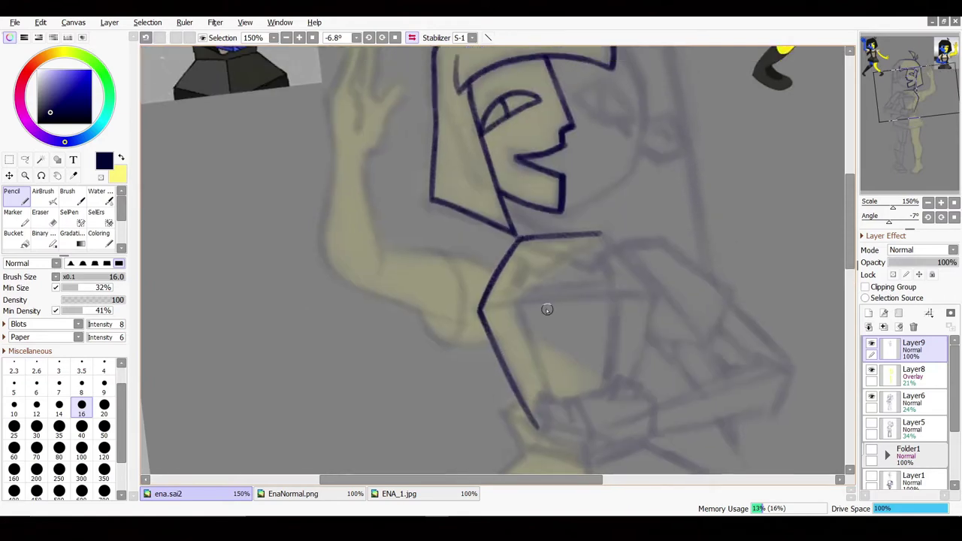
scroll(586, 312, left, 2)
- Briefly erase on the Layer8 sketch, then return to the Pencil on Layer9
click(913, 369)
key(e)
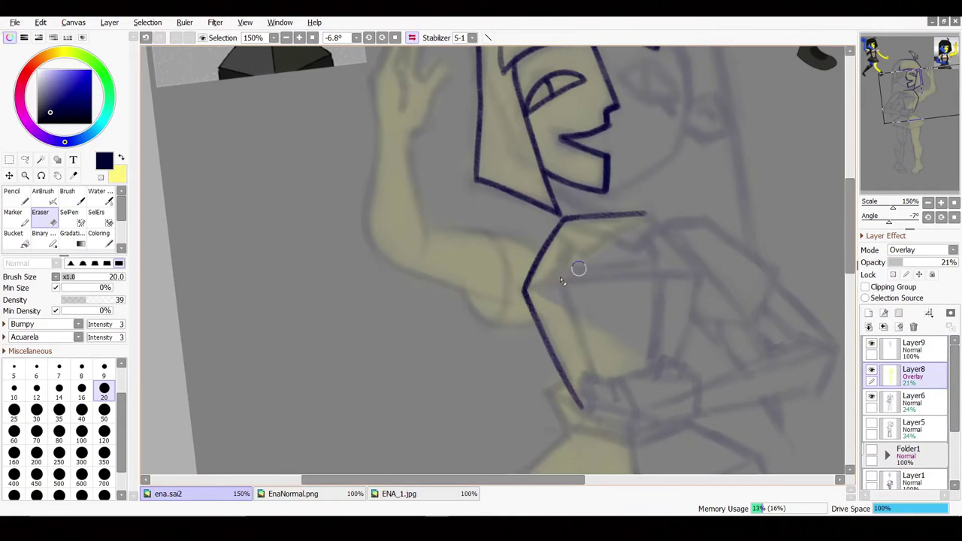
key(n)
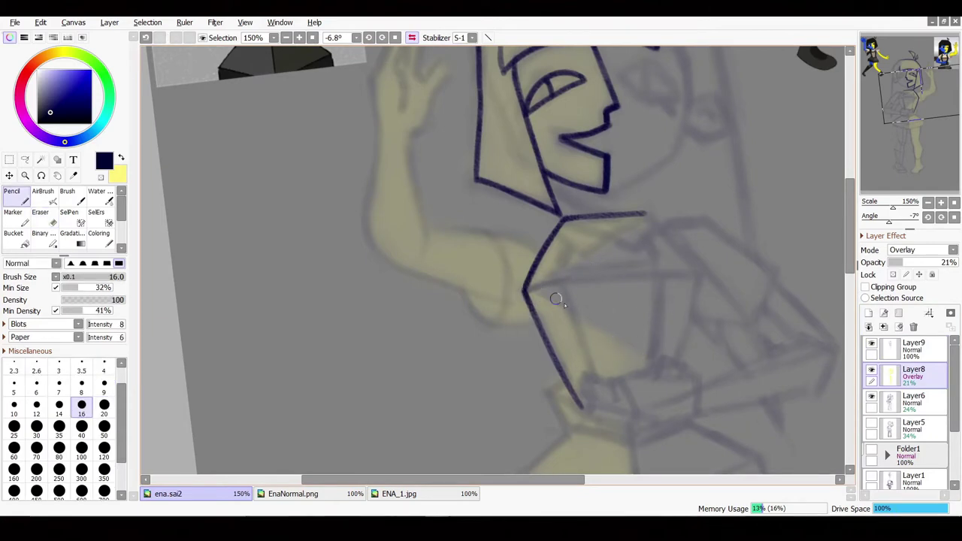
click(912, 349)
- Ink the line down the side of the torso and a longer collar line from the junction
drag(526, 291, 585, 280)
key(ctrl+z)
mouse_move(526, 292)
mouse_down()
mouse_move(496, 203)
mouse_move(569, 295)
mouse_move(599, 358)
mouse_up()
drag(549, 164, 568, 201)
key(ctrl+z)
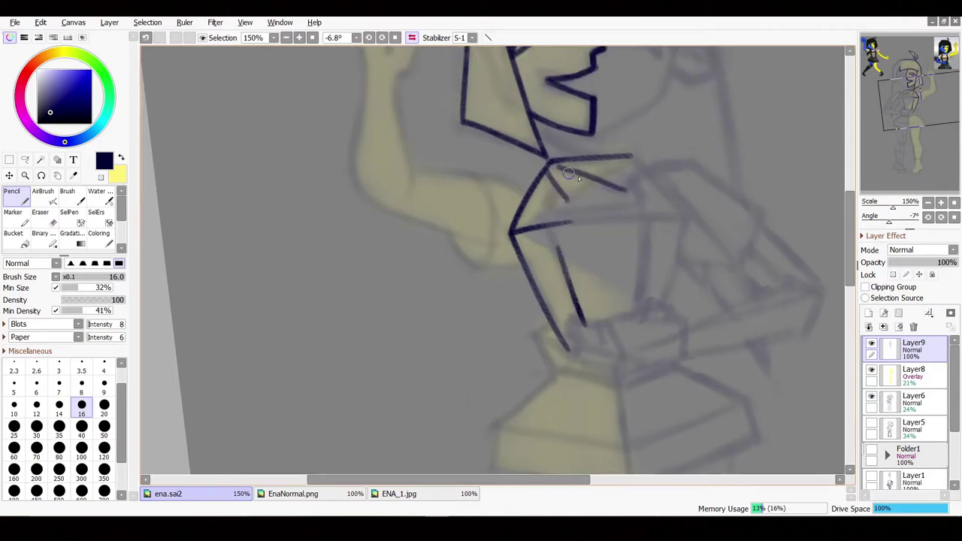
drag(551, 161, 622, 189)
drag(559, 187, 547, 218)
key(ctrl+z)
- Flip the canvas horizontally and try collar fold lines, undoing the last strokes
key(h)
drag(499, 291, 592, 321)
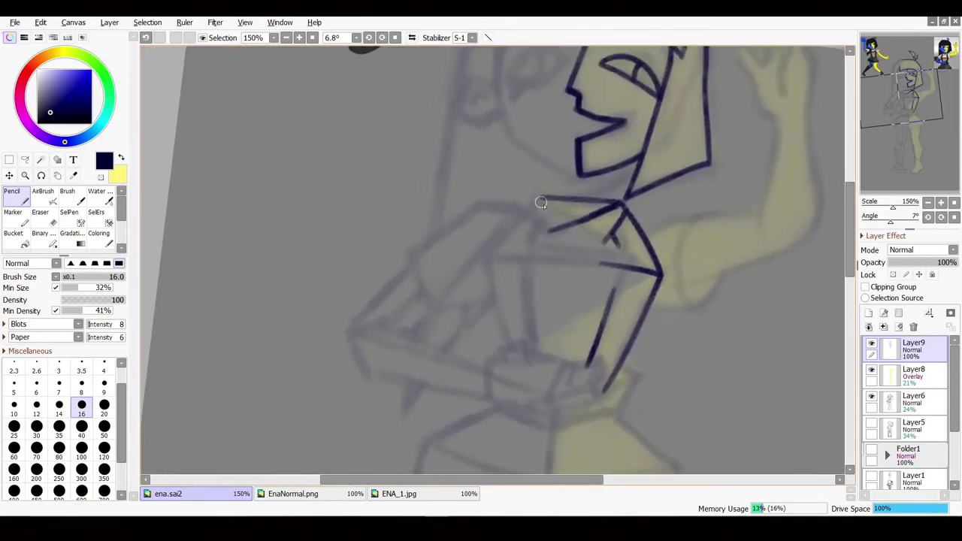
mouse_move(530, 212)
mouse_down()
mouse_move(542, 199)
mouse_move(605, 237)
mouse_up()
key(ctrl+z)
- Ink the shoulder curve and extend the upper arm line beside the head
scroll(626, 305, down, 1)
scroll(648, 395, up, 2)
scroll(636, 383, up, 3)
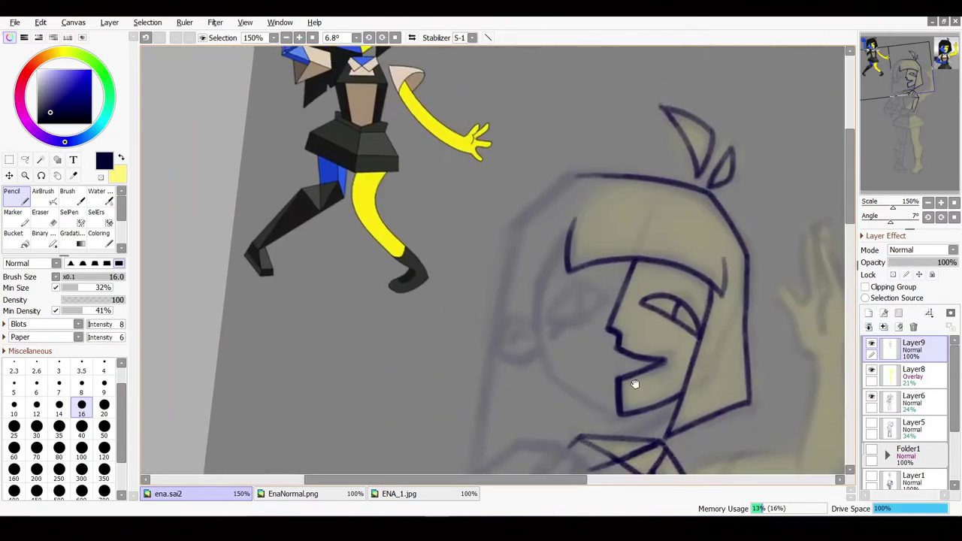
scroll(595, 275, down, 6)
scroll(595, 276, up, 5)
scroll(586, 311, right, 3)
scroll(586, 311, down, 2)
scroll(614, 221, down, 1)
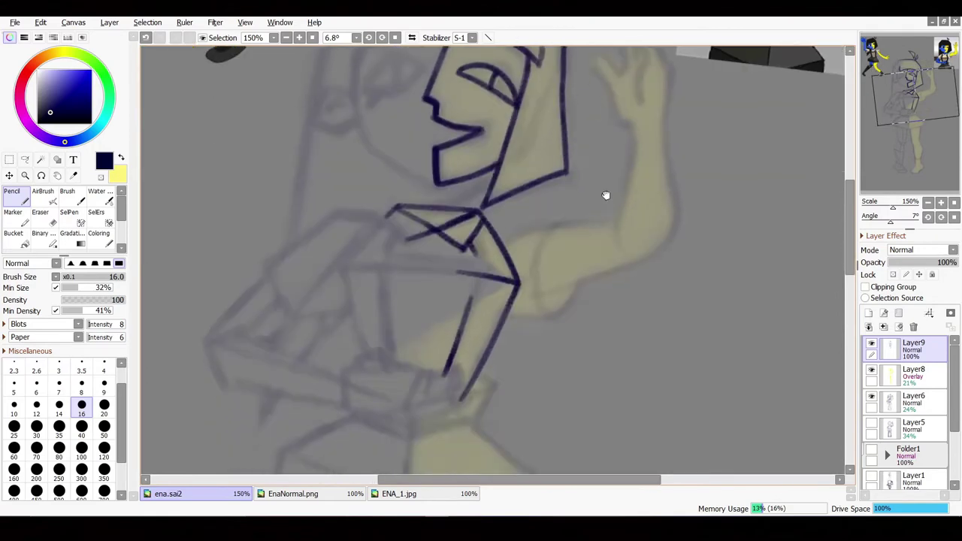
scroll(607, 173, down, 2)
scroll(588, 167, up, 3)
drag(580, 269, 576, 356)
key(ctrl+z)
key(ctrl+z)
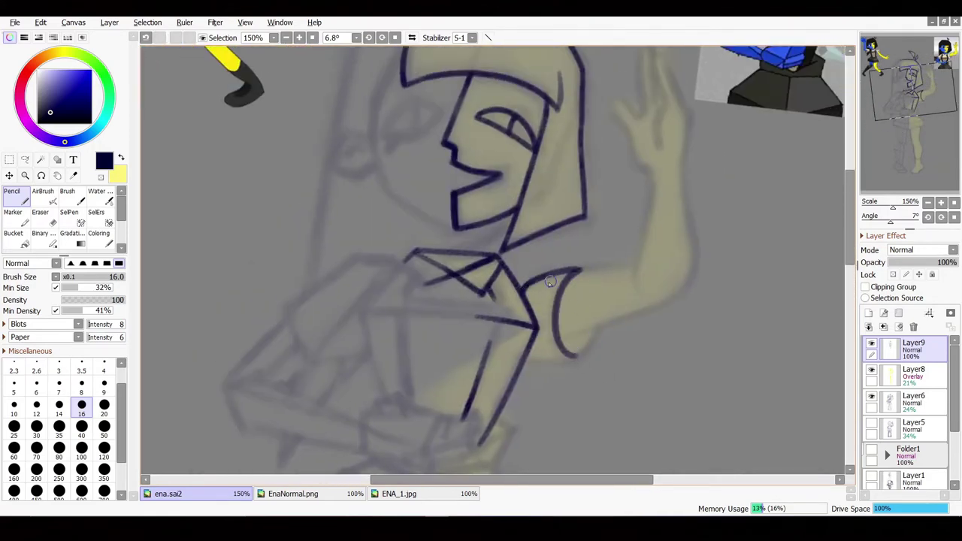
mouse_move(526, 281)
mouse_down()
mouse_move(635, 265)
mouse_move(537, 305)
mouse_move(588, 209)
mouse_up()
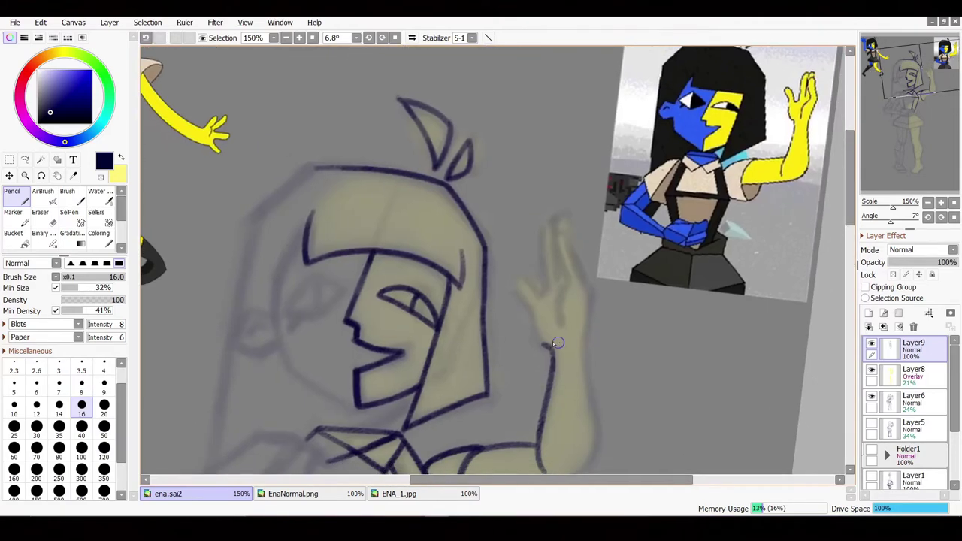
- Trace the hand contour and fingers, redoing strokes until the index finger fits
mouse_move(577, 172)
mouse_down()
mouse_move(539, 318)
mouse_move(530, 302)
mouse_up()
key(ctrl+z)
mouse_move(547, 349)
mouse_down()
mouse_move(513, 280)
mouse_move(534, 304)
mouse_move(545, 292)
mouse_move(546, 226)
mouse_up()
key(ctrl+z)
key(ctrl+z)
drag(542, 292, 546, 232)
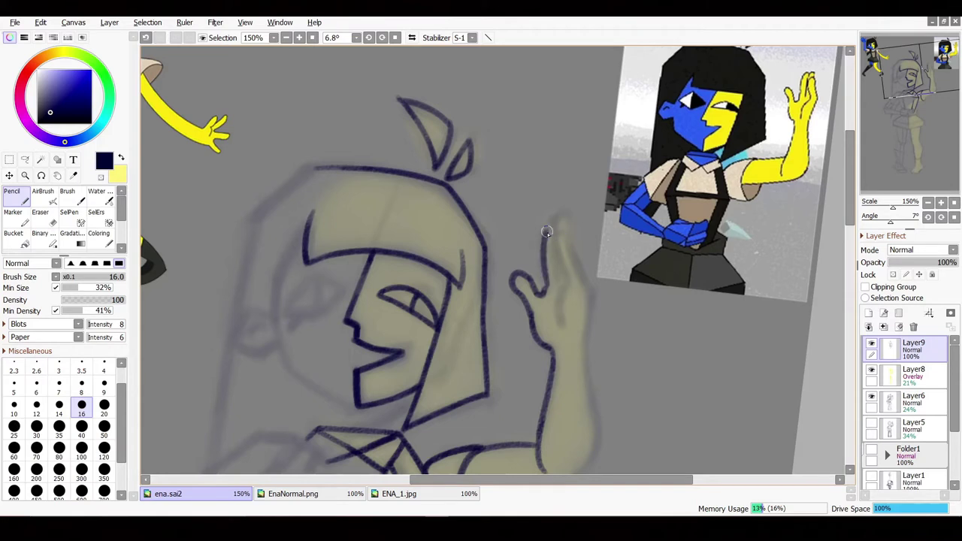
mouse_move(571, 280)
mouse_down()
mouse_move(552, 230)
mouse_move(564, 274)
mouse_move(590, 286)
mouse_up()
key(ctrl+z)
key(ctrl+z)
key(ctrl+z)
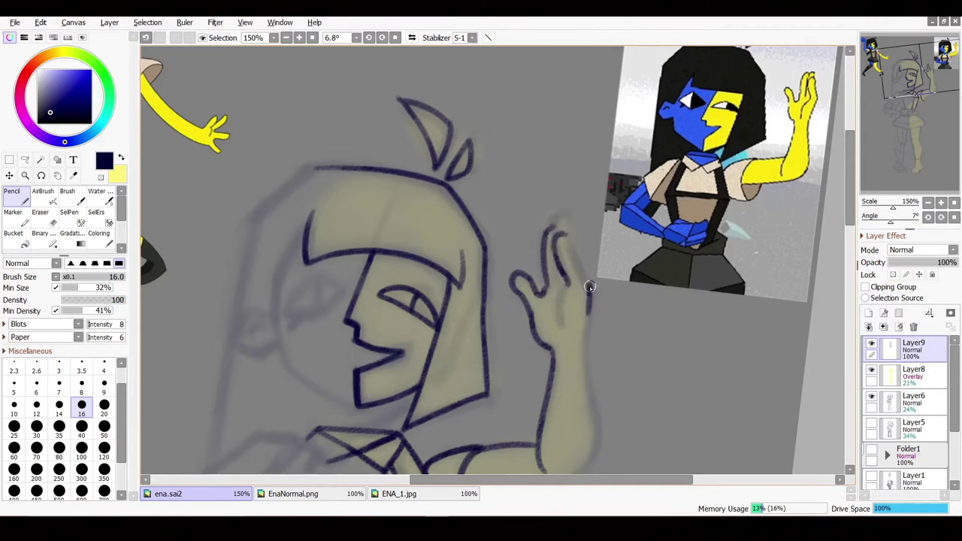
mouse_move(570, 245)
mouse_down()
mouse_move(575, 298)
mouse_move(560, 214)
mouse_move(569, 244)
mouse_move(553, 237)
mouse_move(573, 260)
mouse_up()
key(ctrl+z)
key(ctrl+z)
key(ctrl+z)
key(ctrl+z)
key(ctrl+z)
scroll(601, 323, down, 3)
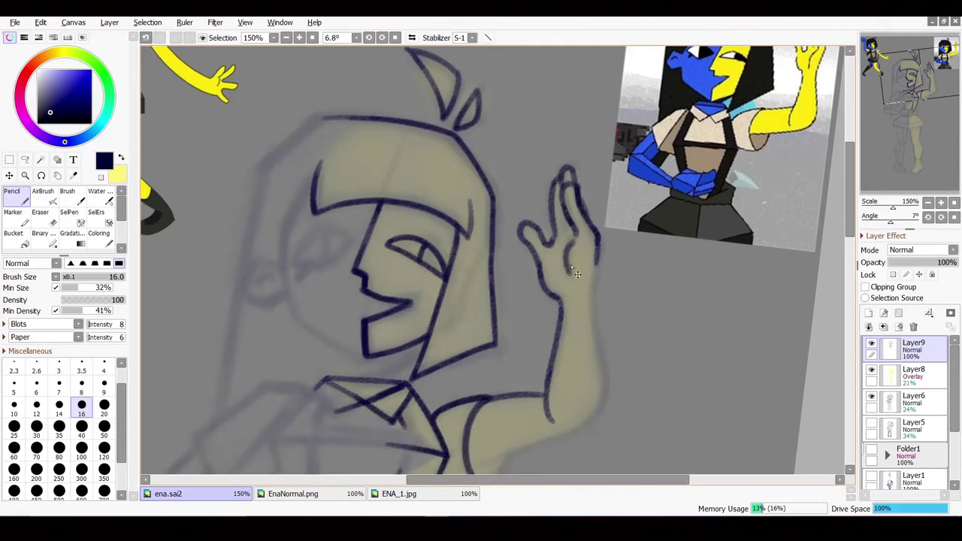
scroll(574, 241, up, 1)
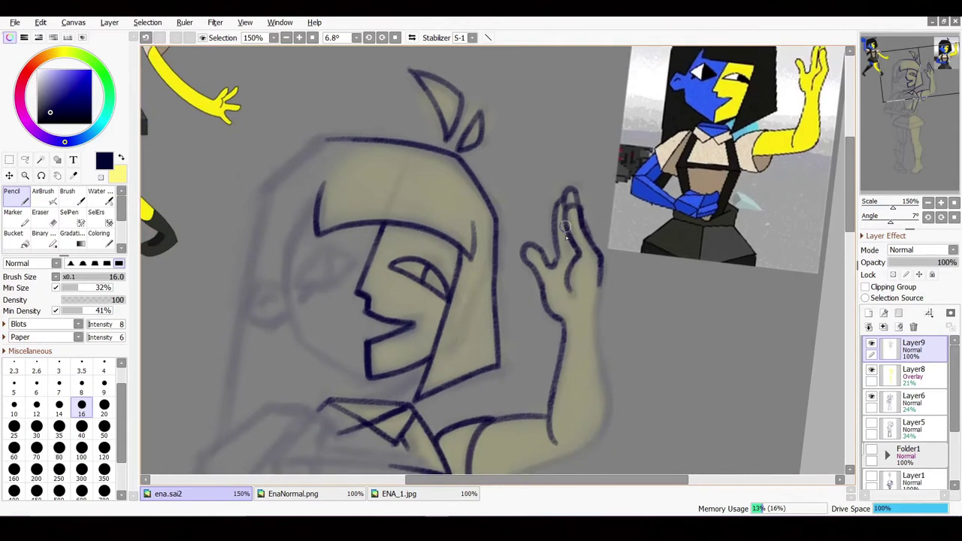
drag(565, 221, 569, 248)
- Rotate the canvas to ink the outer arm line up to the elbow, then rotate back upright
scroll(563, 271, down, 7)
drag(566, 314, 480, 387)
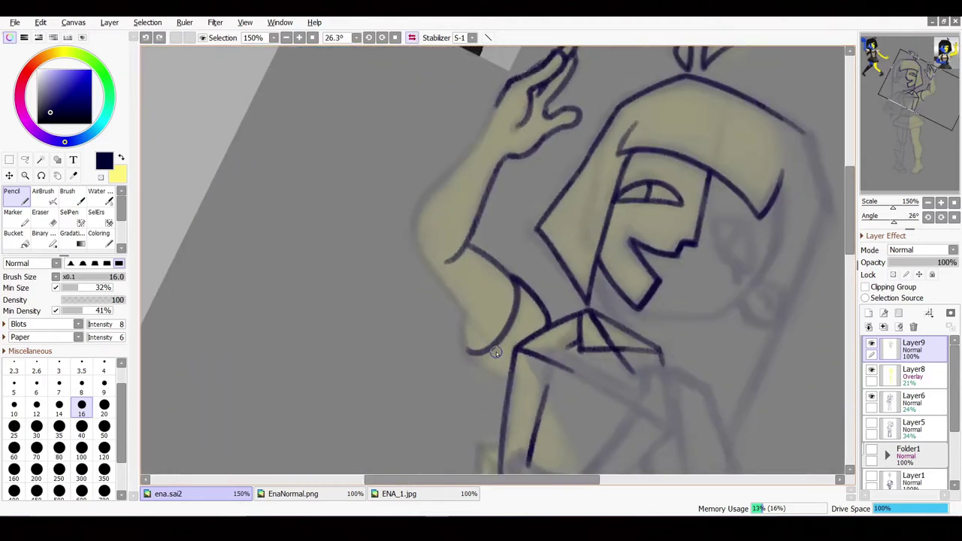
scroll(456, 297, up, 2)
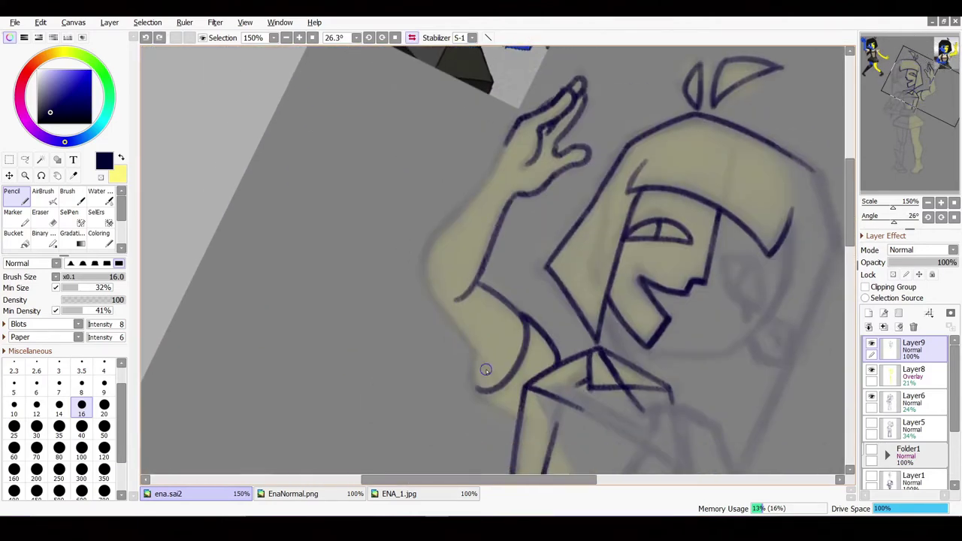
drag(490, 372, 425, 257)
scroll(427, 255, up, 2)
drag(412, 293, 456, 239)
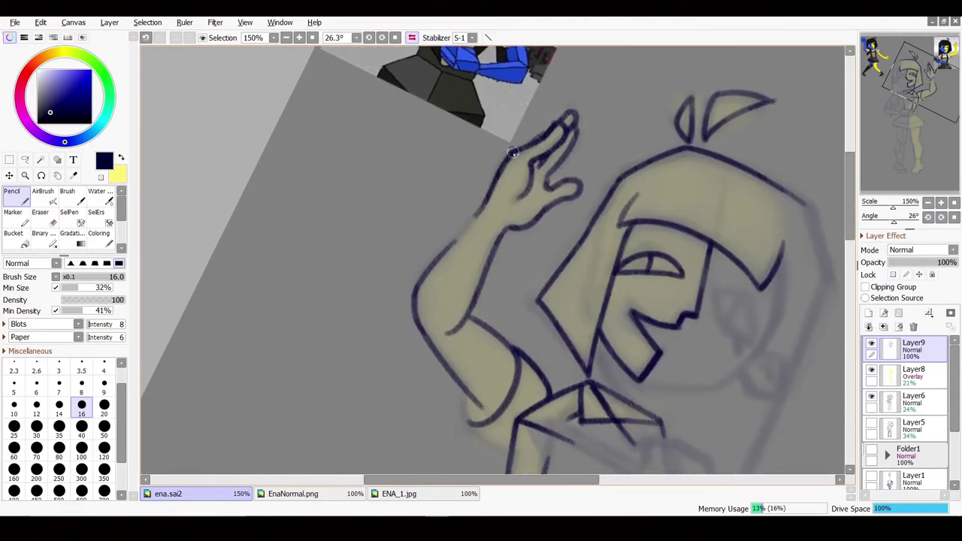
drag(621, 207, 461, 271)
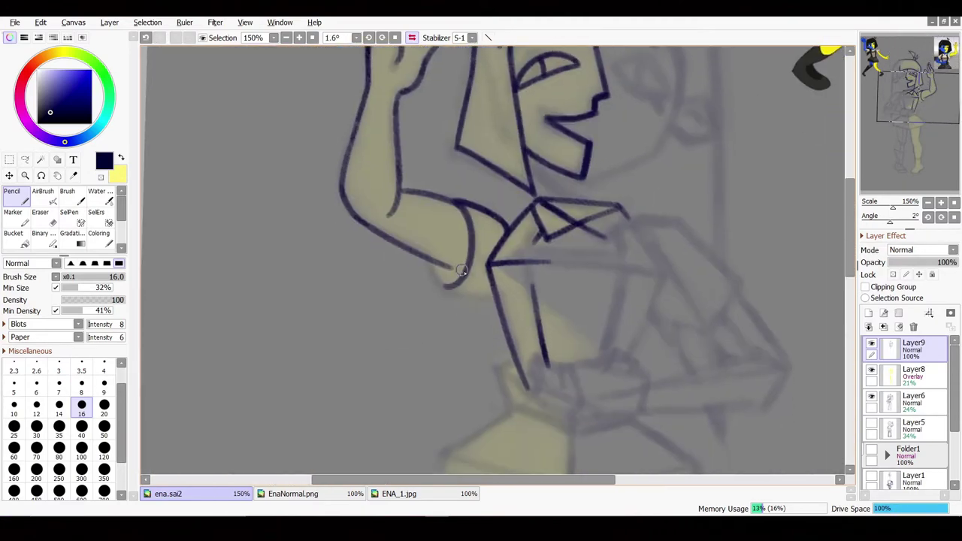
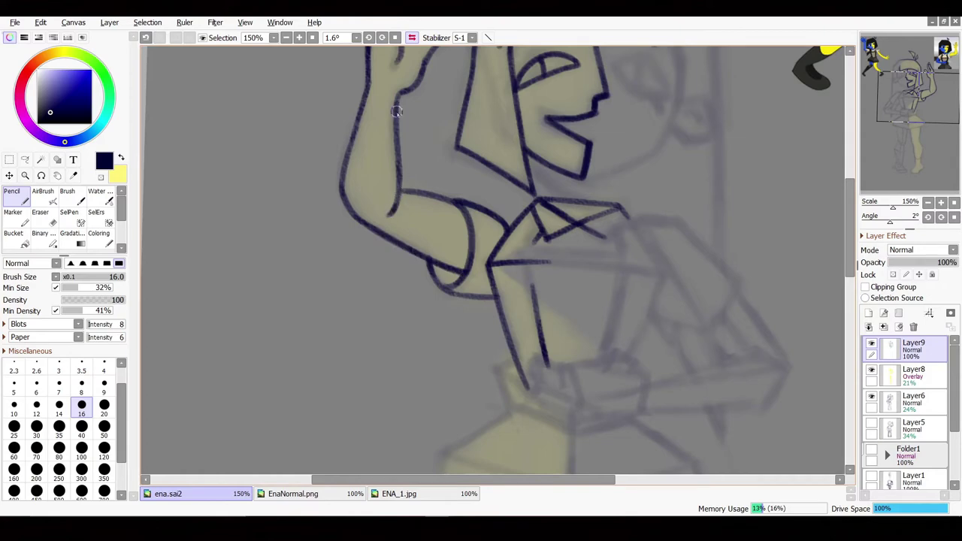
- Ink the line down the torso's side, redrawing it slightly further left after an undo
scroll(413, 87, up, 3)
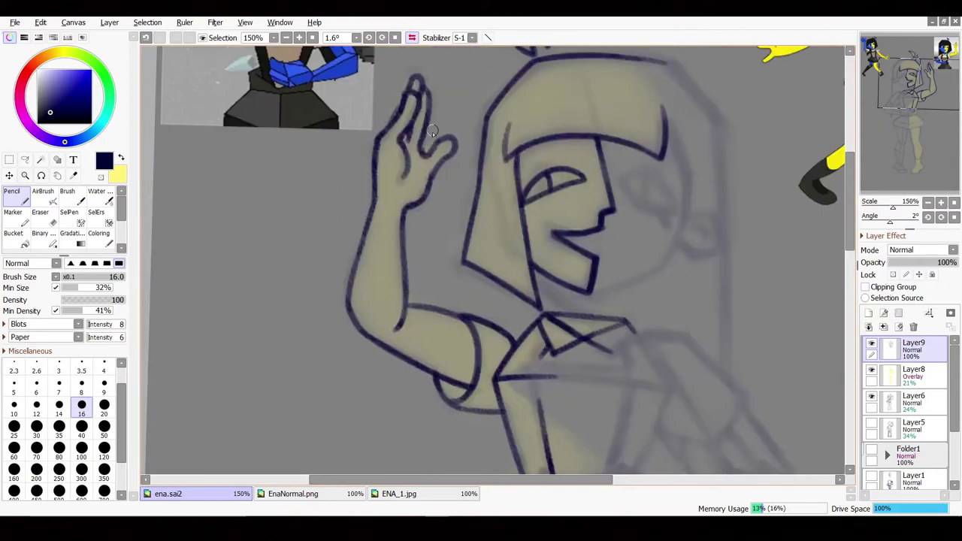
scroll(448, 156, down, 3)
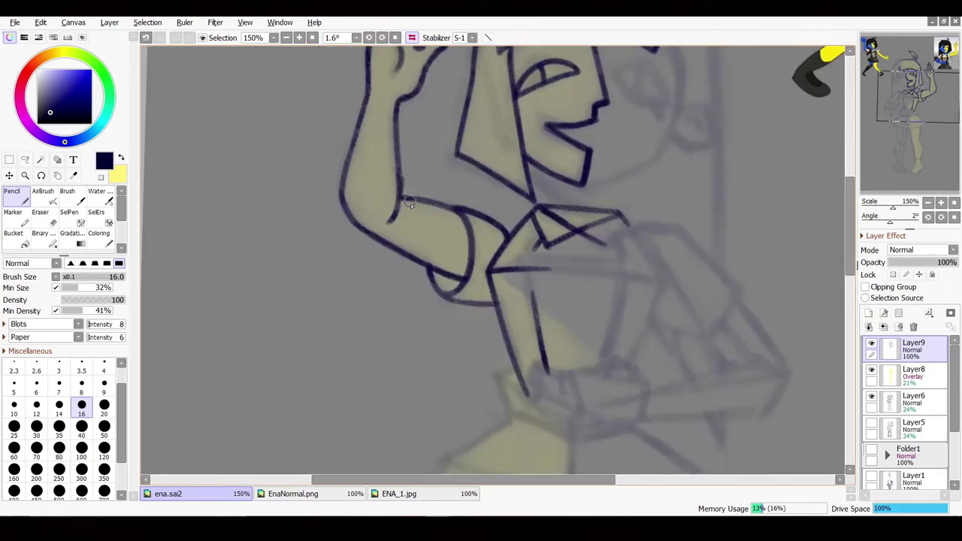
scroll(442, 209, down, 2)
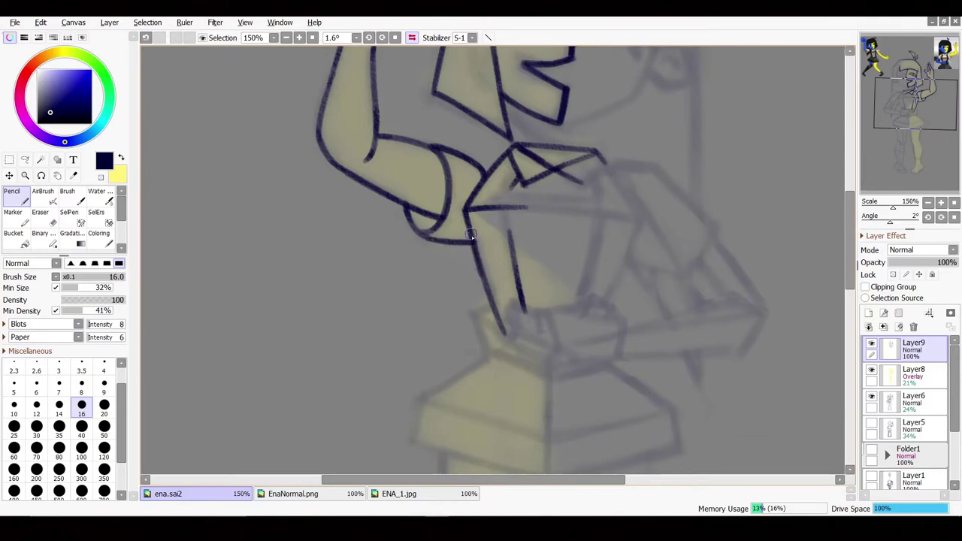
scroll(506, 412, up, 2)
scroll(518, 301, down, 5)
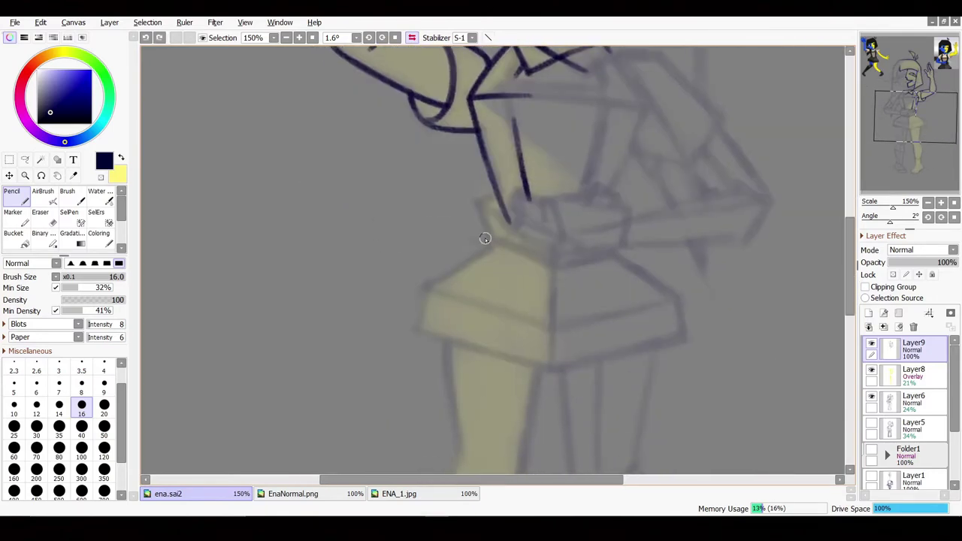
drag(491, 242, 561, 271)
key(ctrl+z)
drag(552, 370, 553, 268)
key(e)
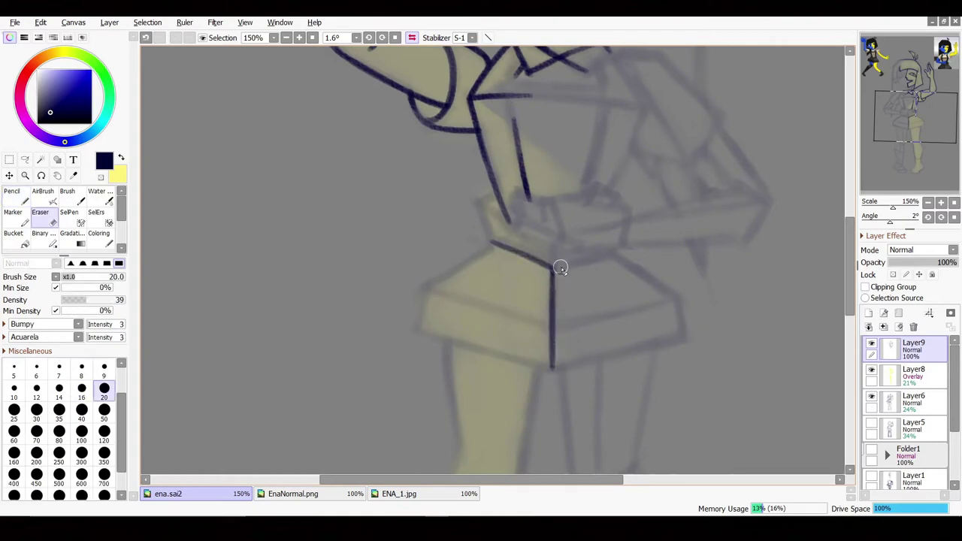
key(n)
key(ctrl+z)
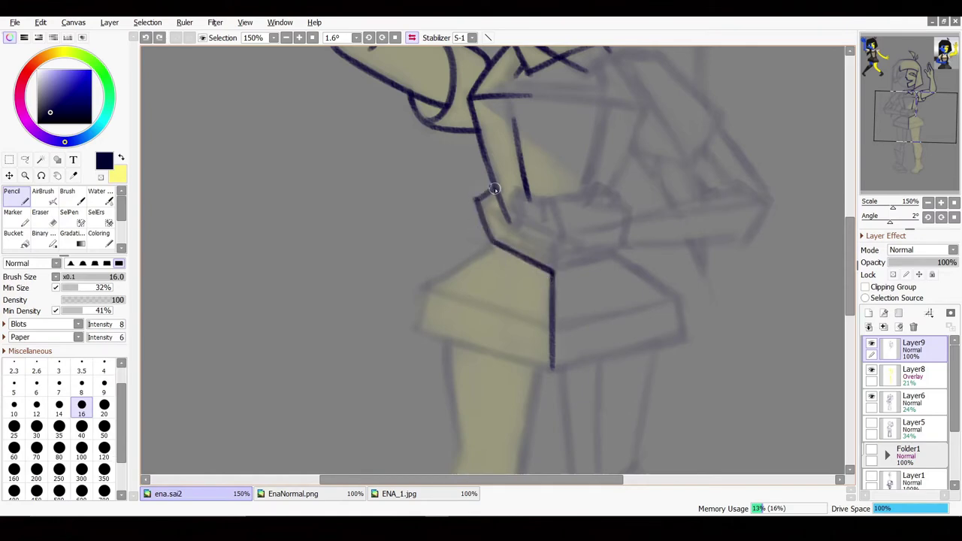
- Ink a short stroke at the waist corner and erase stray ink around it
drag(494, 188, 479, 206)
scroll(509, 221, up, 3)
scroll(503, 279, up, 3)
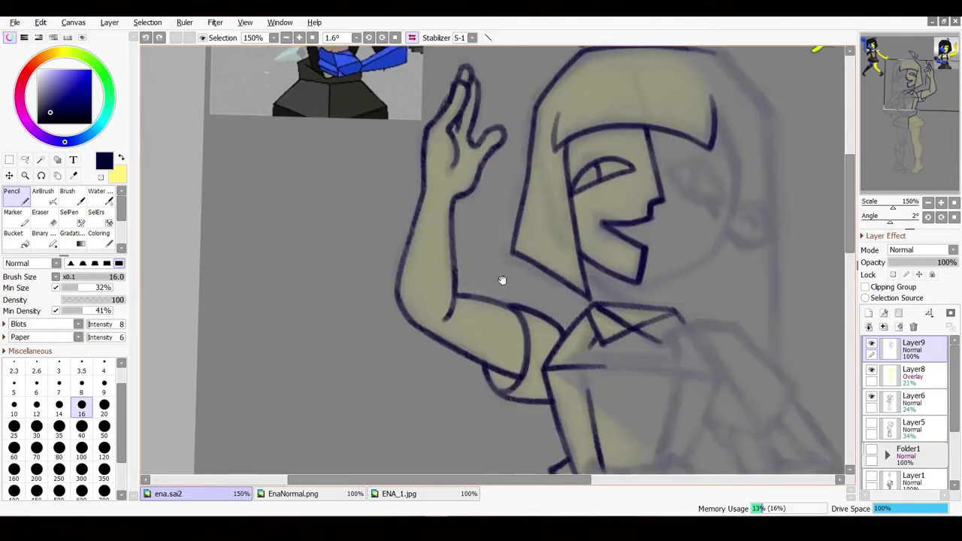
scroll(503, 278, down, 3)
scroll(562, 338, up, 1)
scroll(490, 280, down, 1)
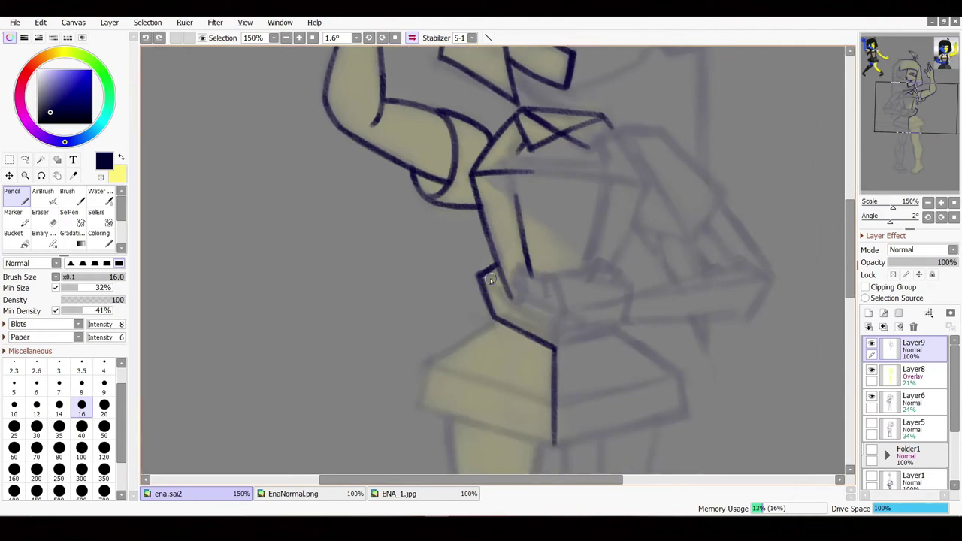
key(e)
scroll(526, 301, down, 1)
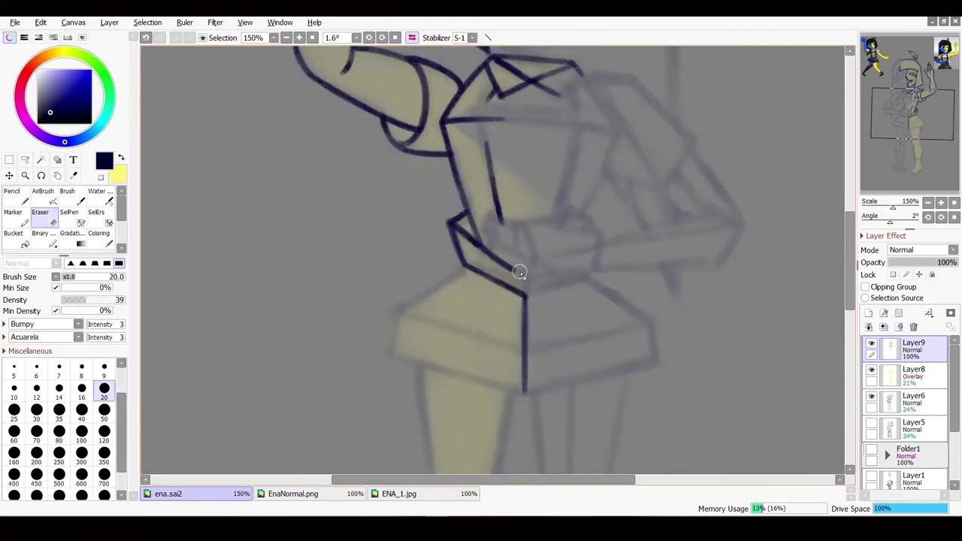
key(n)
scroll(495, 300, up, 1)
scroll(500, 327, down, 2)
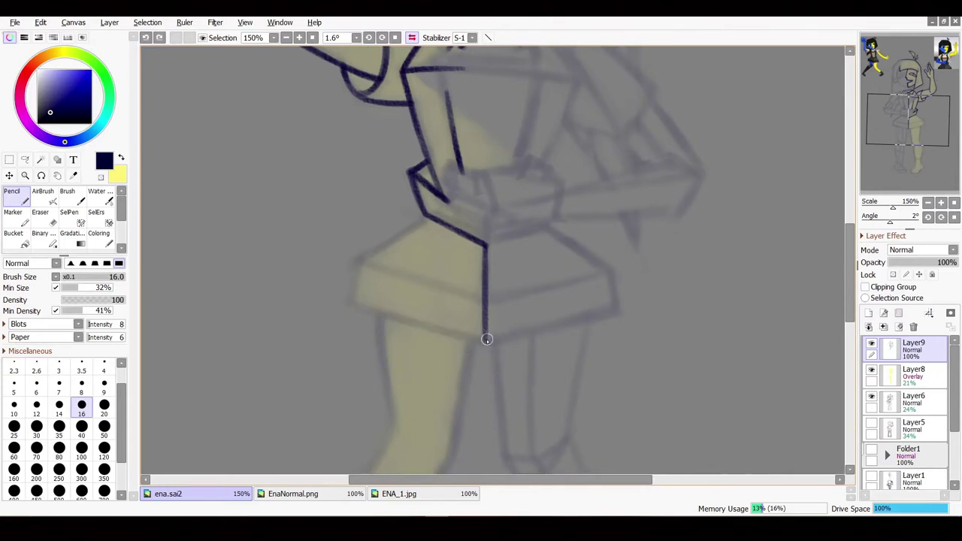
- Rotate the canvas as needed and ink the skirt's side edge and its closed corner
drag(487, 343, 511, 386)
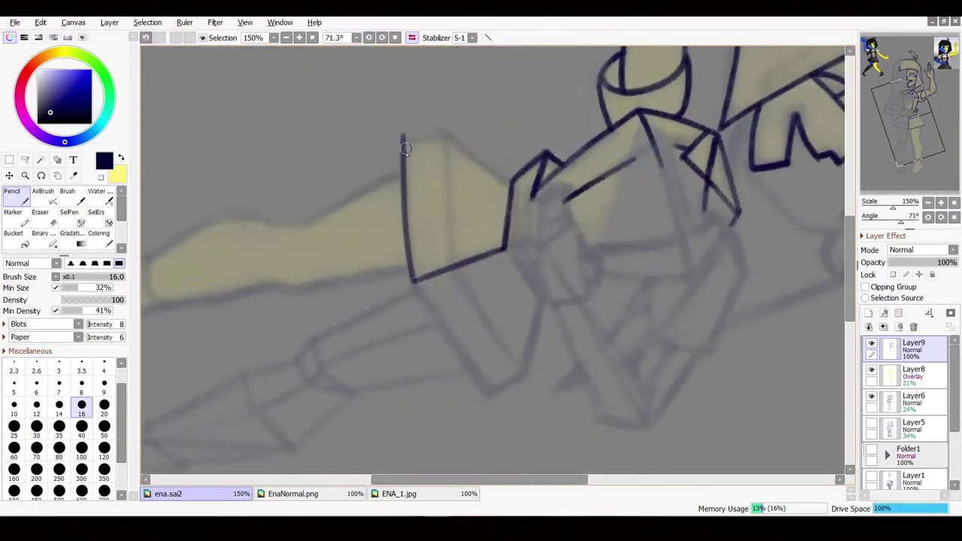
mouse_move(406, 150)
mouse_down()
mouse_move(412, 278)
mouse_move(406, 167)
mouse_move(369, 311)
mouse_move(417, 230)
mouse_up()
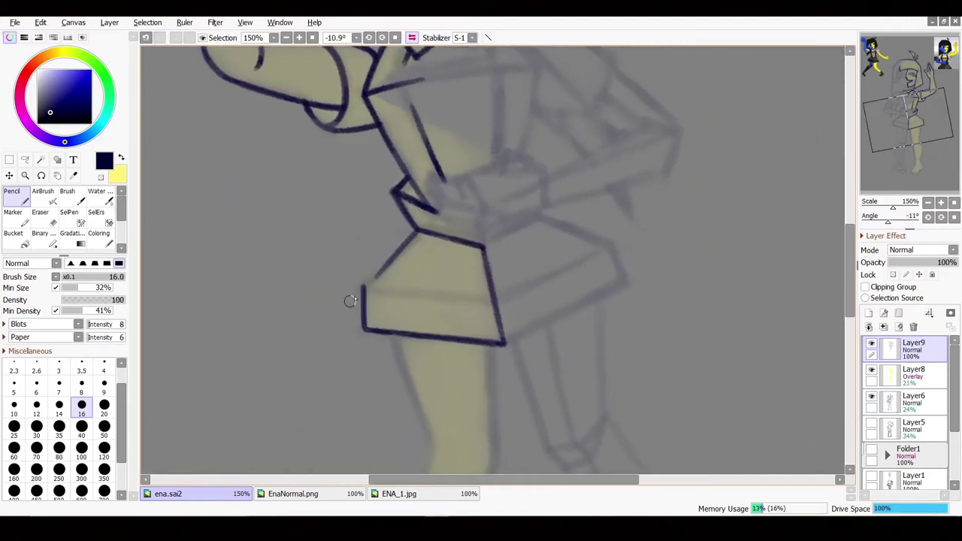
mouse_move(602, 388)
mouse_down()
mouse_move(498, 230)
mouse_move(309, 339)
mouse_up()
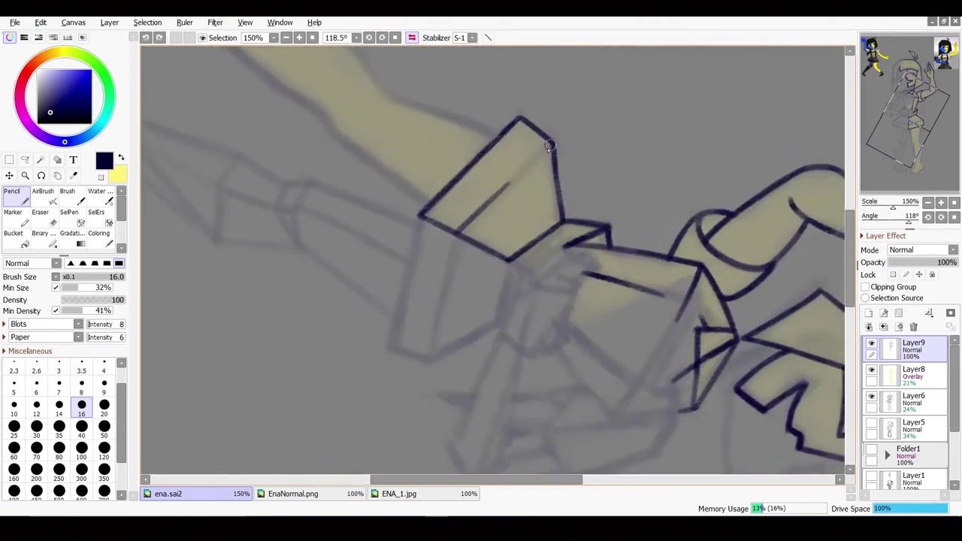
drag(553, 145, 455, 231)
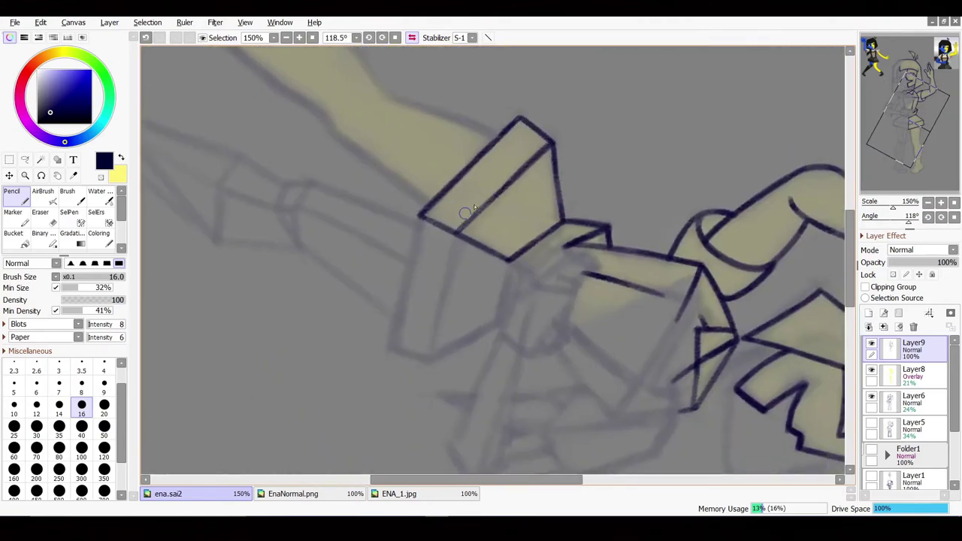
mouse_move(546, 163)
mouse_down()
mouse_move(503, 451)
mouse_move(470, 312)
mouse_up()
scroll(471, 312, down, 5)
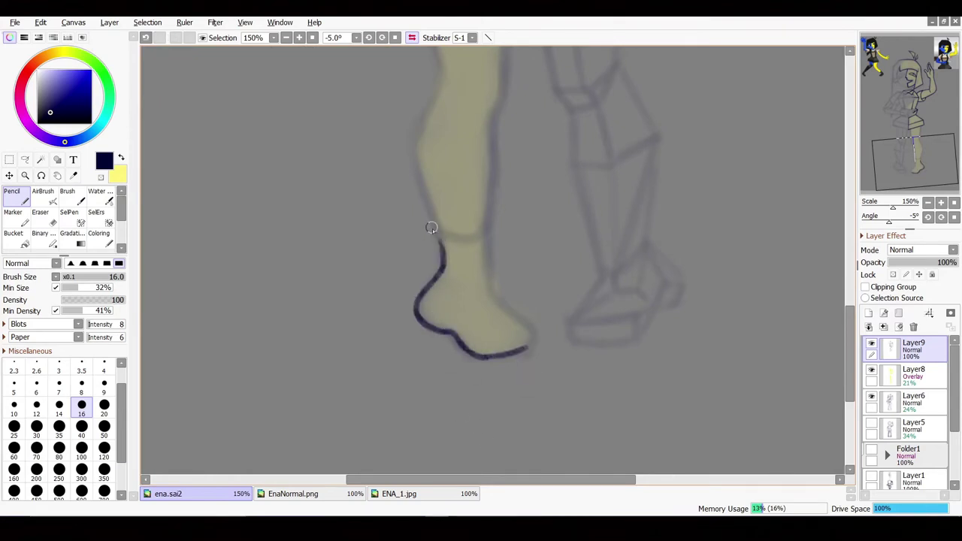
- Ink the left outline of the leg from the ankle up toward the skirt
drag(445, 268, 424, 184)
scroll(456, 321, up, 3)
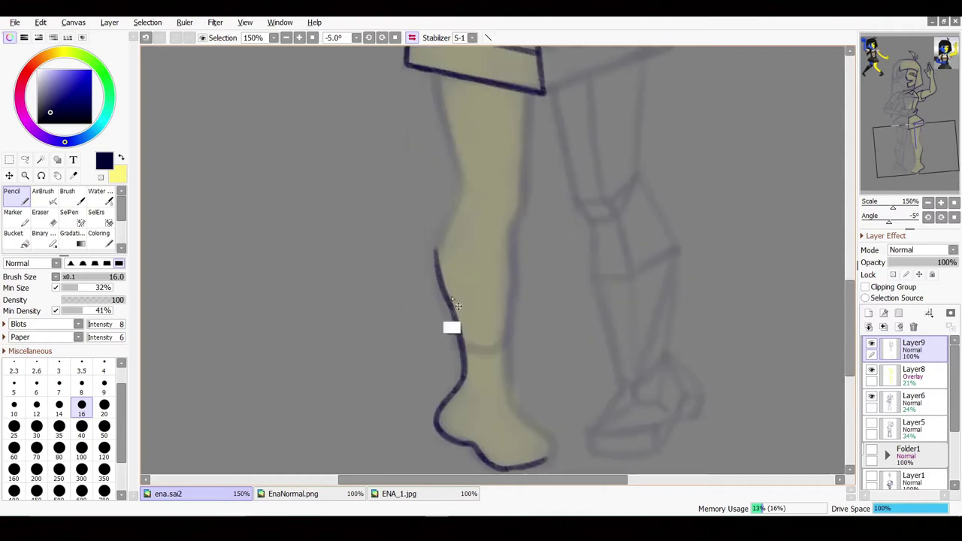
drag(438, 248, 447, 297)
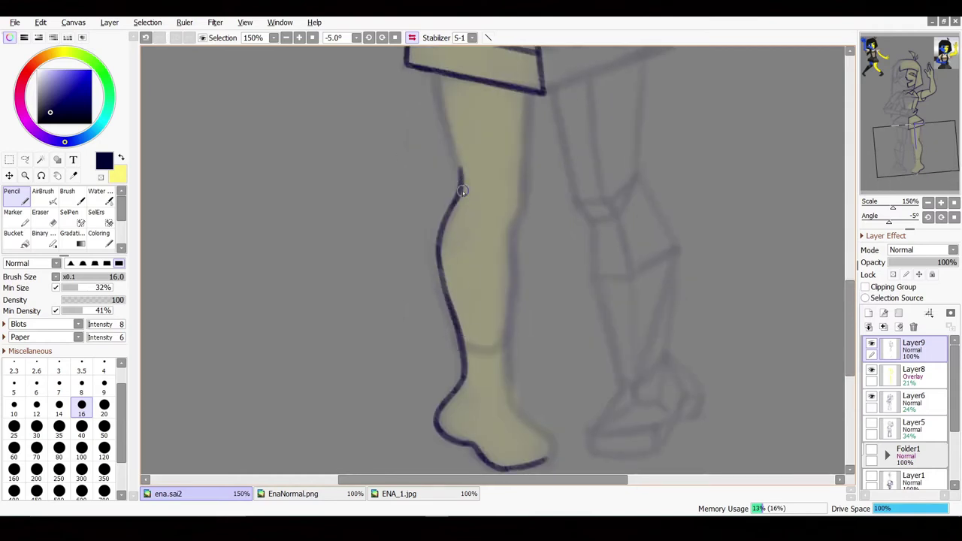
scroll(462, 192, up, 3)
drag(472, 263, 448, 169)
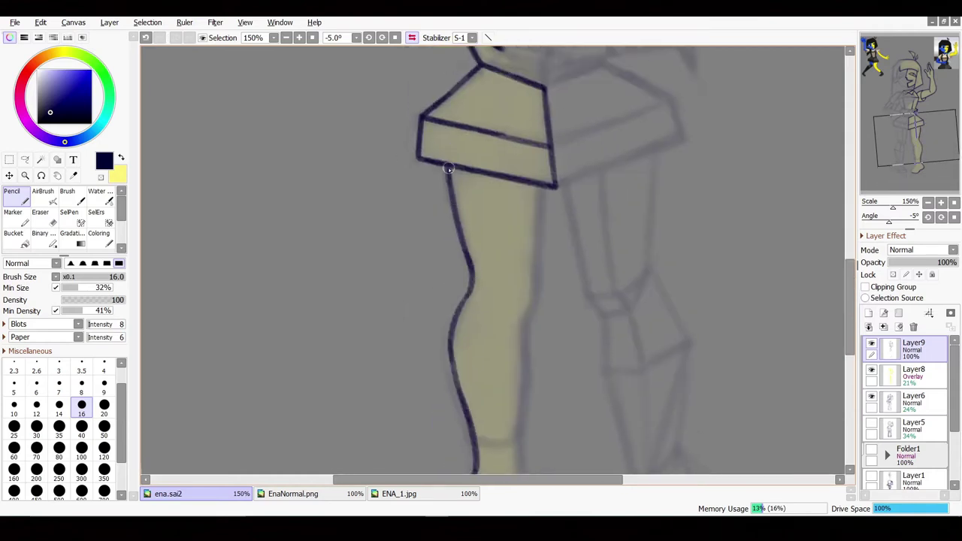
scroll(476, 269, down, 4)
drag(481, 305, 559, 387)
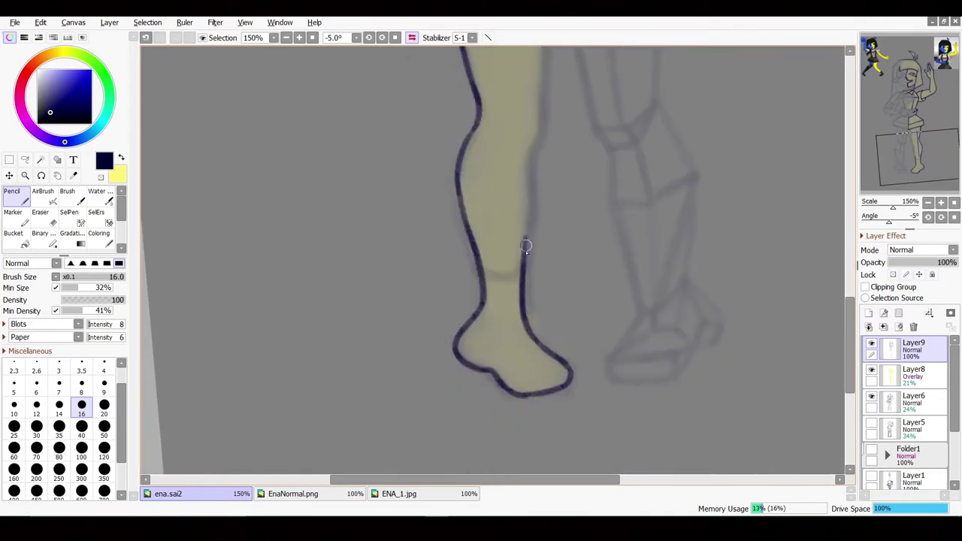
- Ink the leg's right outline upward and reset the canvas rotation to level
mouse_move(521, 255)
mouse_down()
mouse_move(530, 163)
mouse_move(522, 231)
mouse_move(524, 196)
mouse_up()
scroll(513, 292, up, 3)
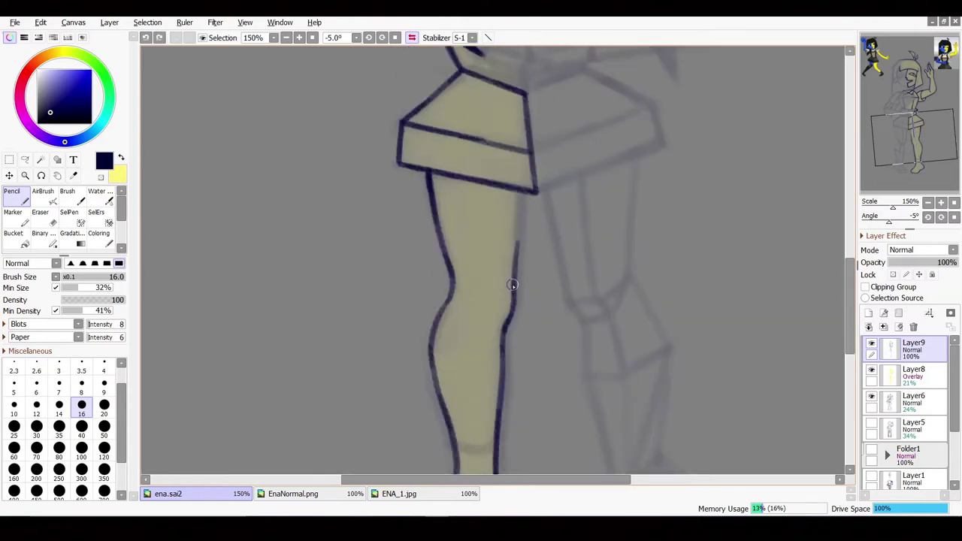
drag(511, 285, 524, 185)
scroll(507, 249, down, 6)
scroll(545, 143, up, 4)
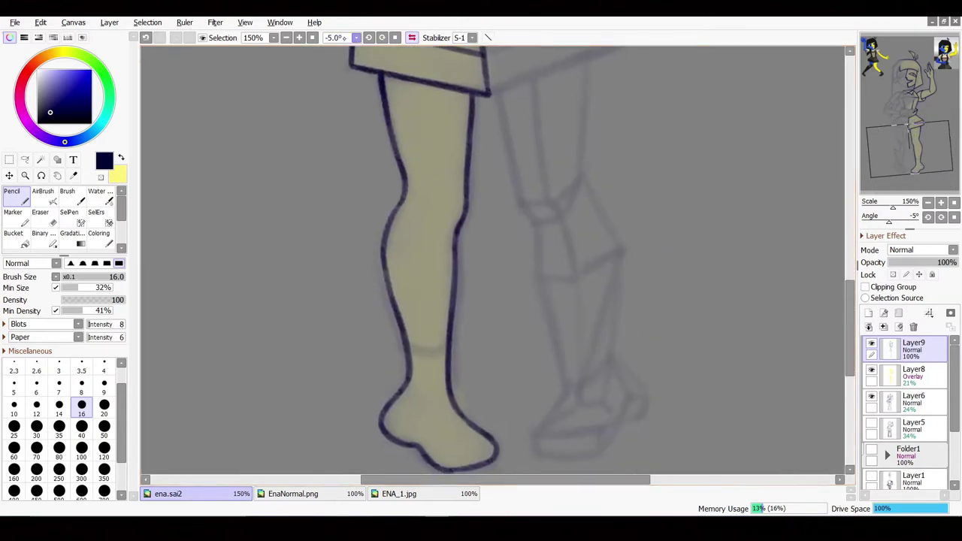
key(Home)
- Ink a short curve across the ankle and zoom out to 50% to view the figure
drag(390, 345, 424, 344)
scroll(436, 240, down, 1)
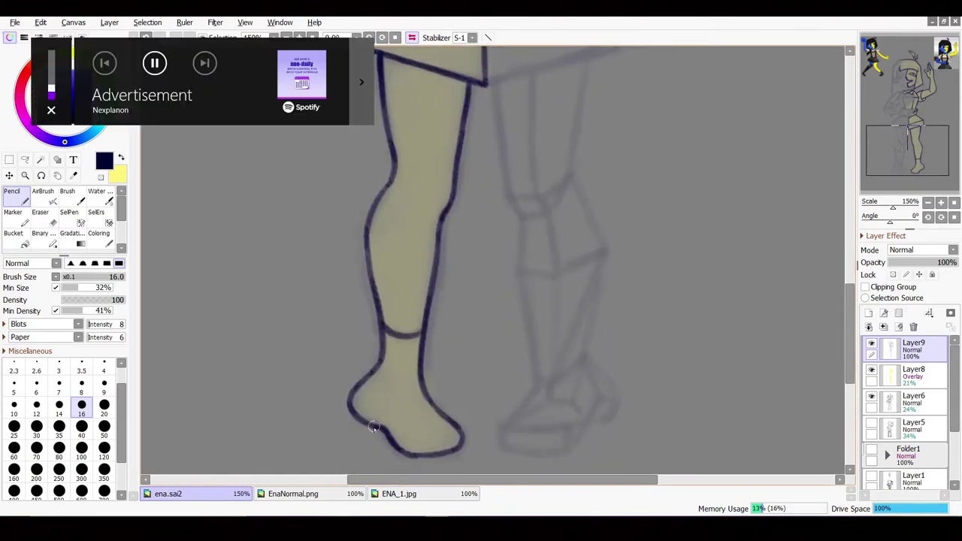
scroll(360, 413, down, 2)
scroll(443, 353, up, 5)
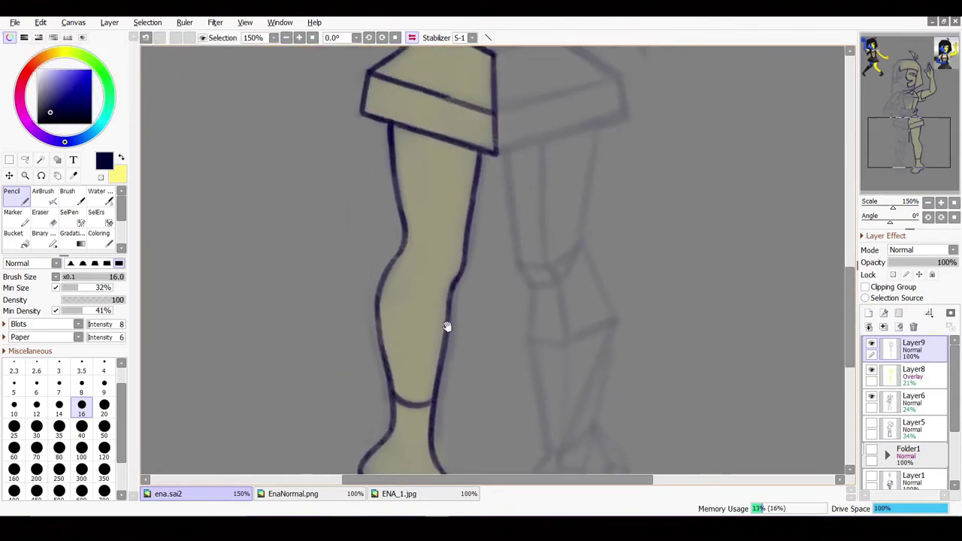
scroll(454, 226, up, 5)
scroll(421, 184, up, 3)
click(299, 37)
click(299, 37)
click(299, 37)
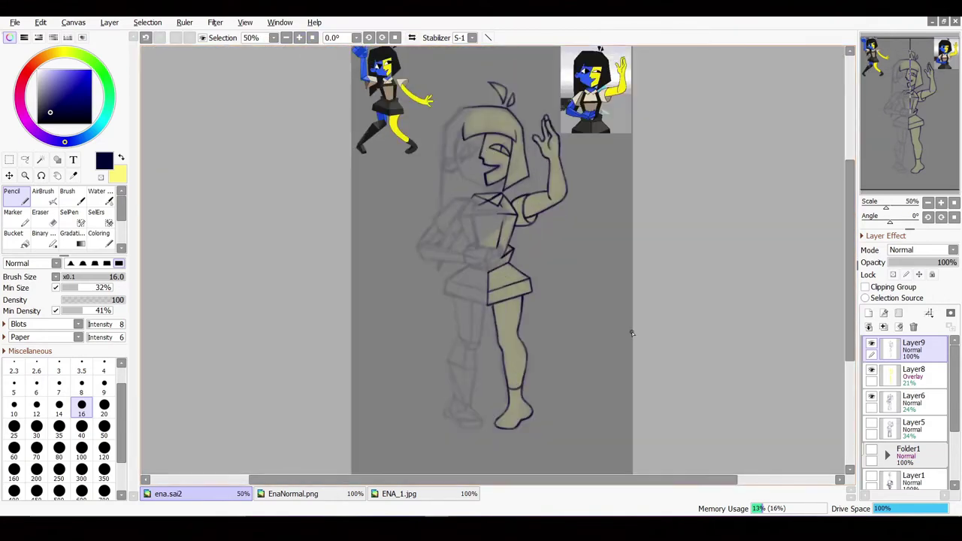
- Toggle the yellow overlay and sketch layers to check the ink, and add Layer10 for colouring
click(870, 369)
click(870, 396)
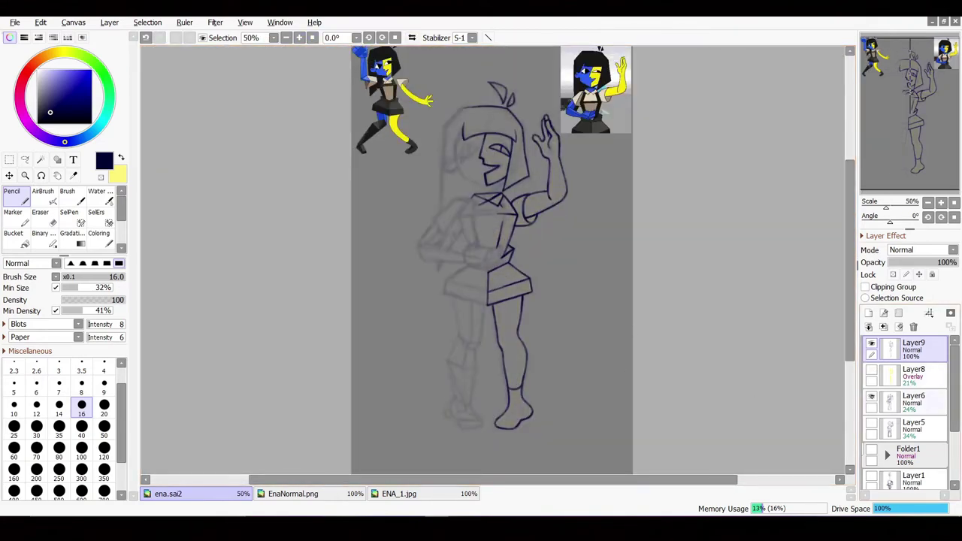
key(ctrl+z)
key(ctrl+z)
key(ctrl+z)
key(ctrl+z)
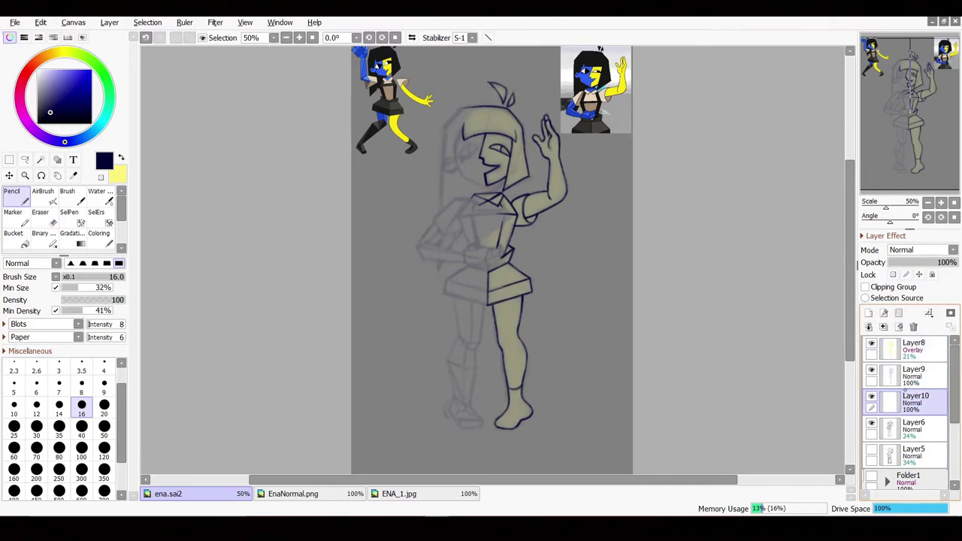
key(ctrl+z)
key(ctrl+z)
key(ctrl+z)
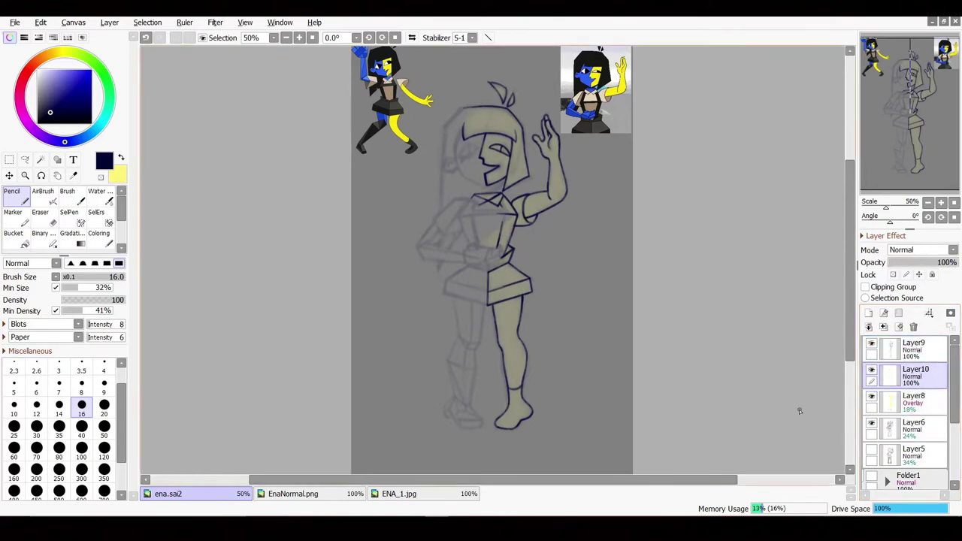
- Select the Coloring brush, pick a bright yellow, and zoom in on the leg
key(c)
key(x)
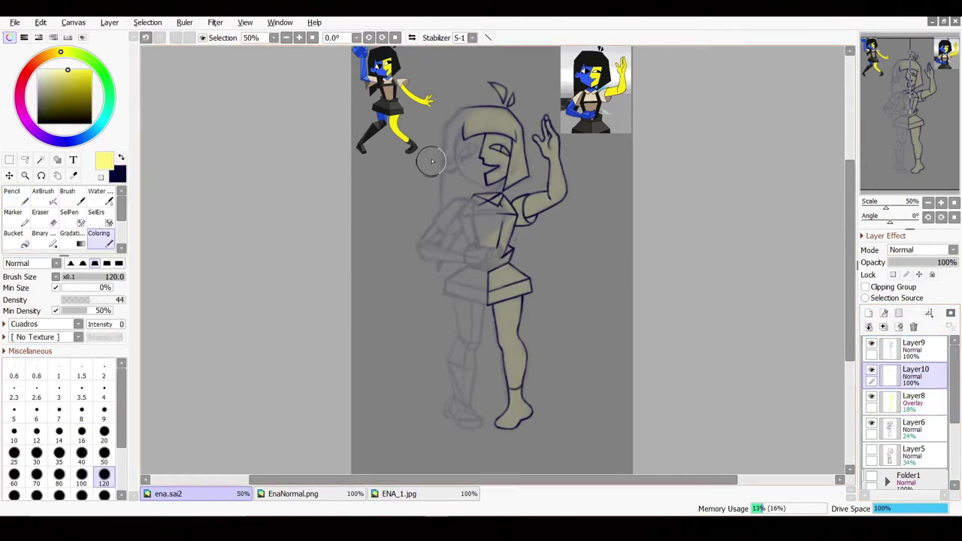
alt+click(396, 146)
click(299, 37)
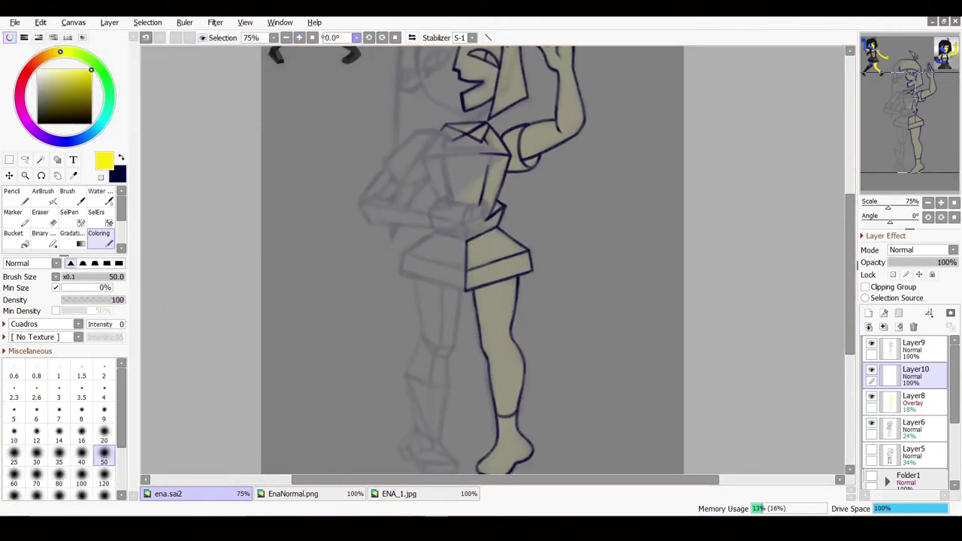
scroll(446, 208, up, 3)
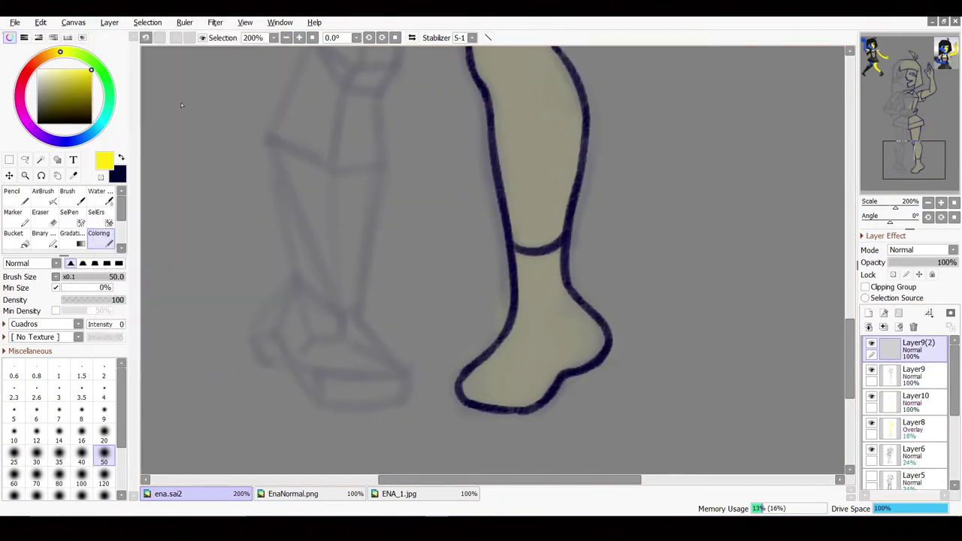
- Return to the colouring layer and start painting the leg yellow
click(923, 263)
click(913, 327)
click(914, 375)
drag(517, 173, 524, 255)
scroll(518, 225, up, 3)
mouse_move(529, 368)
mouse_down()
mouse_move(498, 194)
mouse_move(498, 97)
mouse_move(569, 118)
mouse_move(561, 215)
mouse_up()
- Fill the rest of the leg and the arm up to the forearm with yellow
scroll(498, 194, up, 2)
scroll(555, 263, down, 2)
mouse_move(543, 317)
mouse_down()
mouse_move(564, 146)
mouse_move(548, 112)
mouse_up()
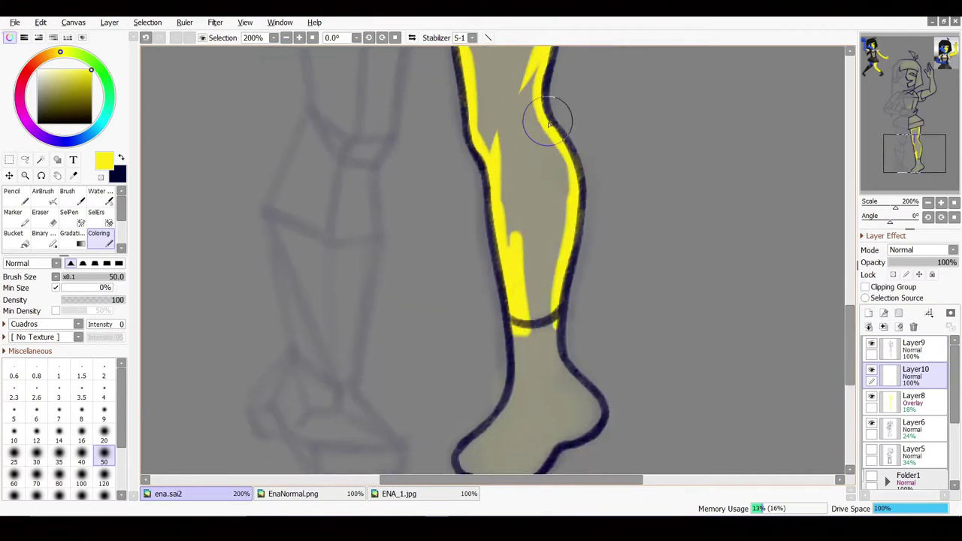
scroll(548, 112, down, 1)
drag(519, 248, 526, 235)
scroll(526, 235, up, 3)
mouse_move(533, 268)
mouse_down()
mouse_move(498, 155)
mouse_move(515, 361)
mouse_move(493, 222)
mouse_move(453, 133)
mouse_move(515, 82)
mouse_move(466, 146)
mouse_move(509, 399)
mouse_move(452, 404)
mouse_up()
mouse_move(526, 285)
mouse_down()
mouse_move(540, 248)
mouse_move(631, 226)
mouse_move(541, 281)
mouse_move(644, 226)
mouse_move(644, 96)
mouse_move(644, 243)
mouse_move(637, 138)
mouse_move(599, 68)
mouse_move(582, 79)
mouse_move(554, 146)
mouse_move(587, 173)
mouse_move(605, 142)
mouse_move(631, 180)
mouse_move(581, 192)
mouse_move(608, 188)
mouse_move(601, 195)
mouse_move(616, 248)
mouse_move(607, 231)
mouse_move(548, 333)
mouse_move(633, 290)
mouse_move(601, 322)
mouse_up()
mouse_move(553, 134)
mouse_down()
mouse_move(583, 288)
mouse_move(653, 207)
mouse_up()
- Fill the chin and the face interior with yellow
drag(451, 338, 518, 301)
mouse_move(462, 323)
mouse_down()
mouse_move(505, 280)
mouse_move(441, 258)
mouse_move(419, 226)
mouse_move(450, 145)
mouse_move(545, 181)
mouse_move(526, 301)
mouse_move(545, 190)
mouse_up()
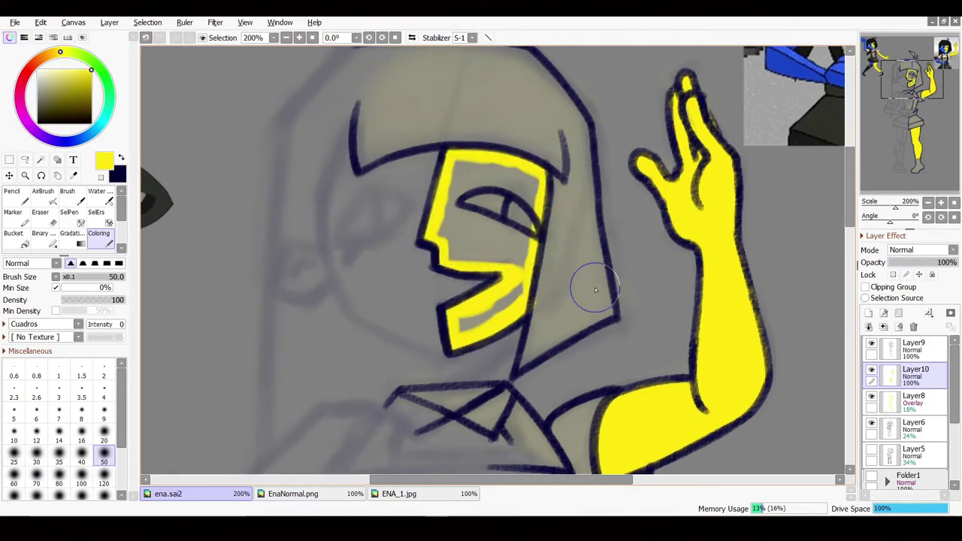
mouse_move(531, 246)
mouse_down()
mouse_move(466, 323)
mouse_move(505, 247)
mouse_move(515, 251)
mouse_move(450, 262)
mouse_move(458, 184)
mouse_move(494, 225)
mouse_move(515, 172)
mouse_move(526, 248)
mouse_up()
drag(677, 227, 631, 253)
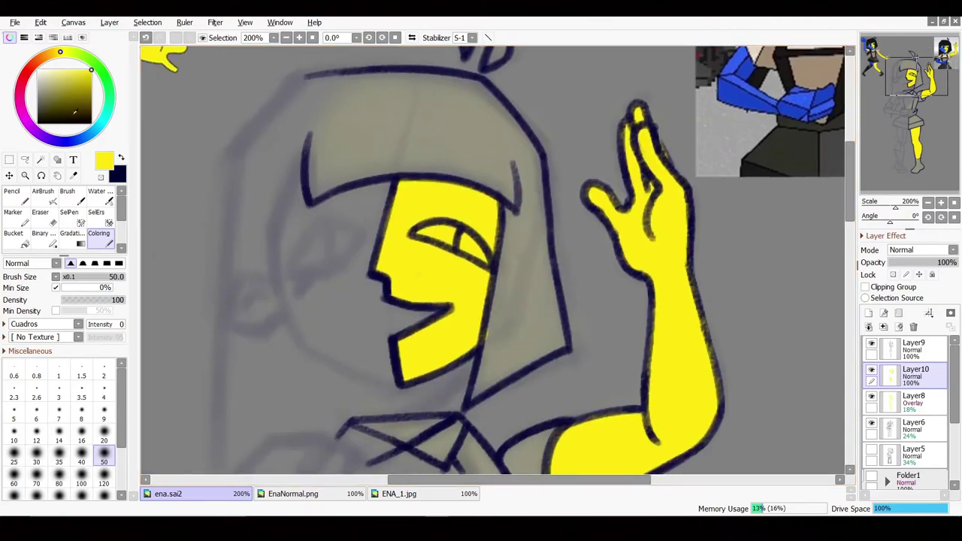
- Paint a white eye highlight and a dark pupil, redoing the pupil once
click(425, 233)
drag(425, 233, 451, 229)
right_click(388, 281)
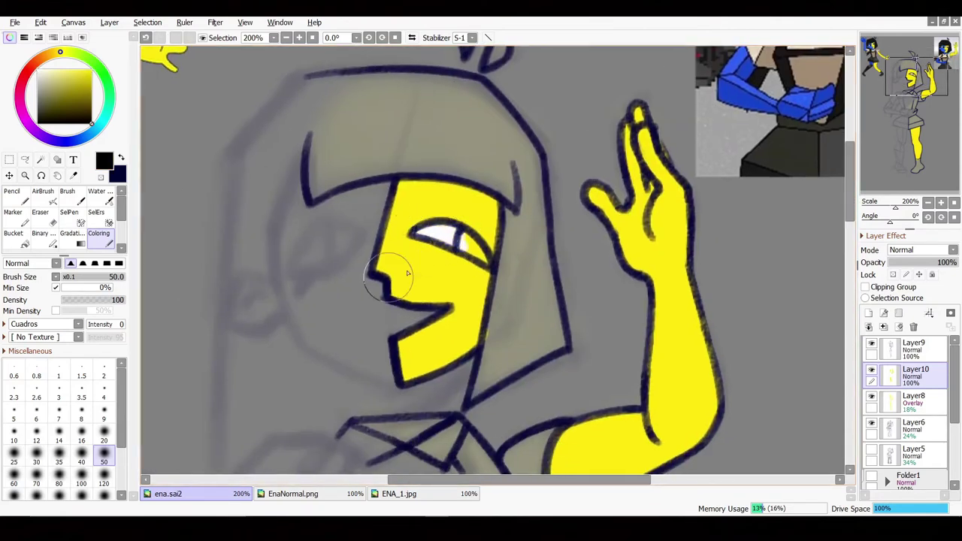
click(466, 245)
key(ctrl+z)
click(465, 244)
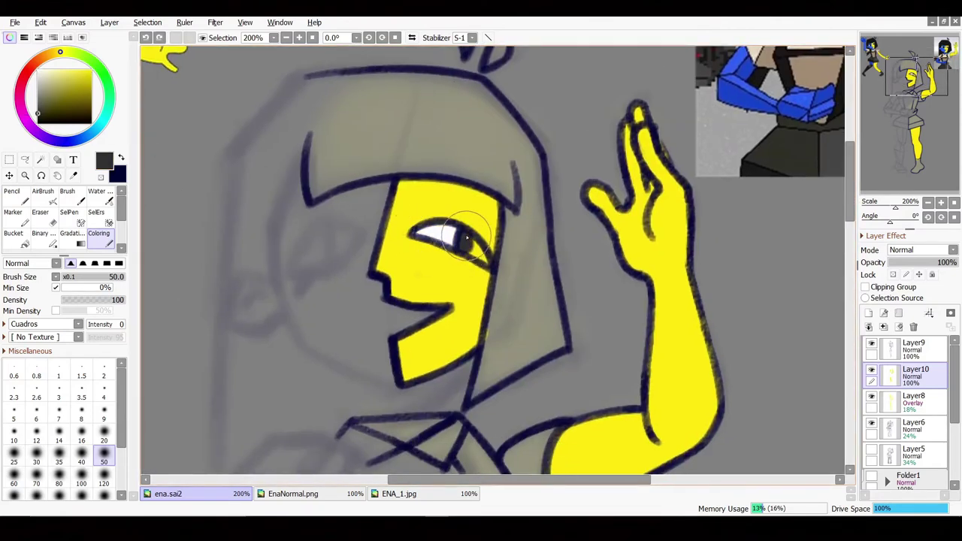
- Sample the beige skin colour from the reference figure
mouse_move(558, 275)
mouse_down()
mouse_move(491, 413)
mouse_move(567, 232)
mouse_up()
alt+click(255, 152)
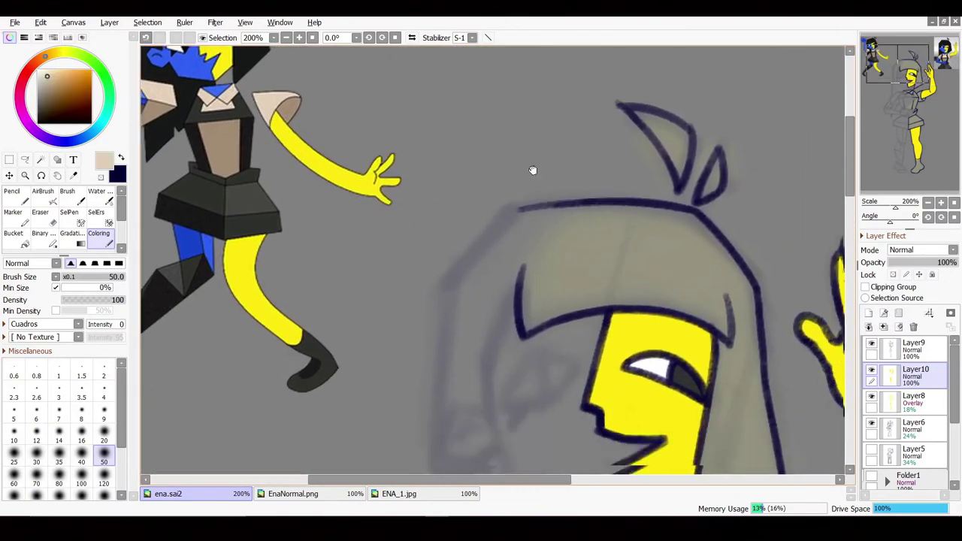
scroll(533, 167, down, 5)
scroll(629, 67, down, 5)
scroll(692, 351, up, 5)
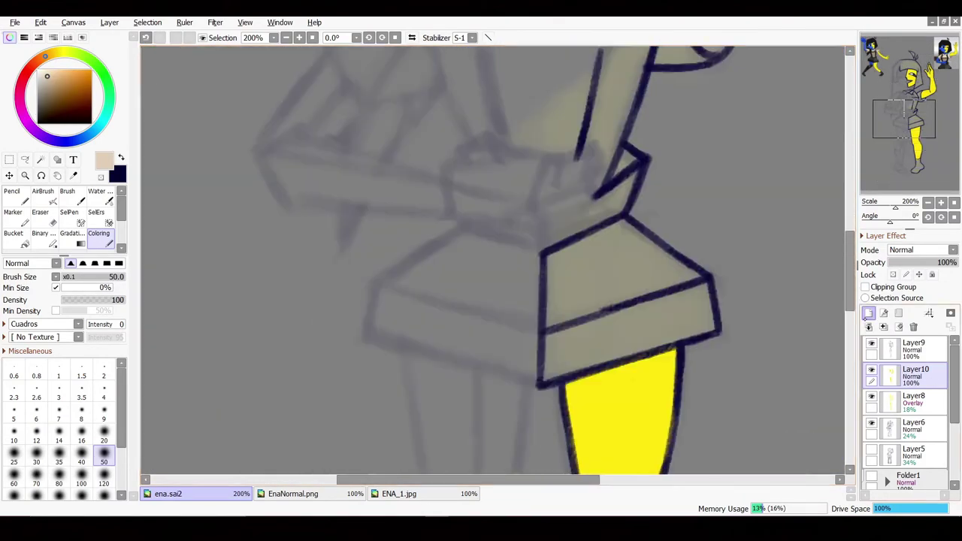
- Add a new layer and try beige and dark collar strokes, undoing both
click(868, 313)
scroll(332, 67, down, 1)
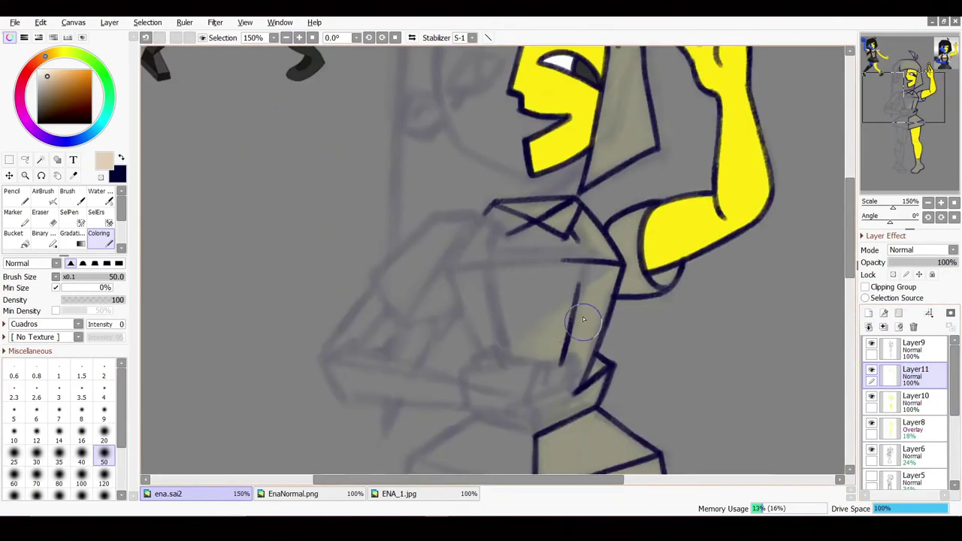
scroll(554, 318, down, 1)
mouse_move(558, 301)
mouse_down()
mouse_move(541, 256)
mouse_move(540, 299)
mouse_move(554, 232)
mouse_move(537, 227)
mouse_move(534, 262)
mouse_up()
key(ctrl+z)
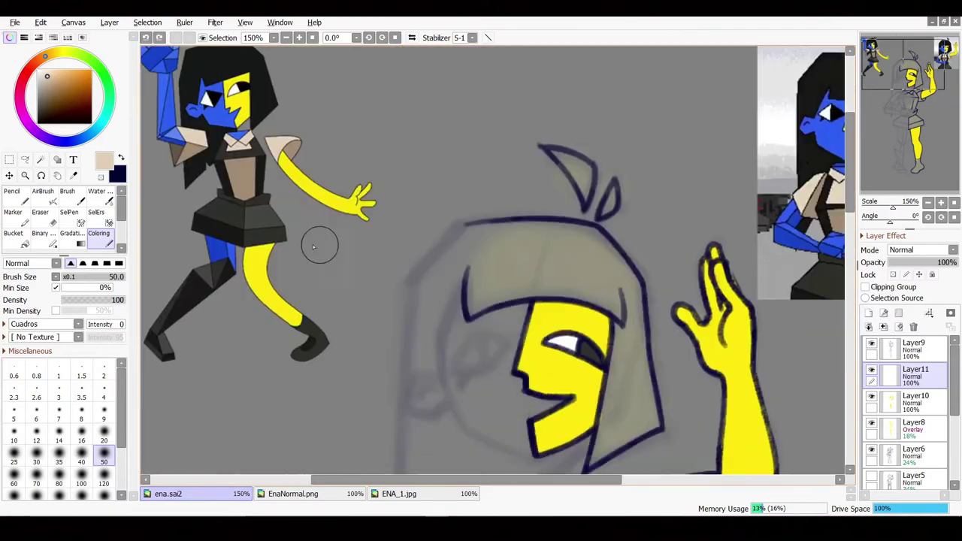
drag(582, 432, 537, 278)
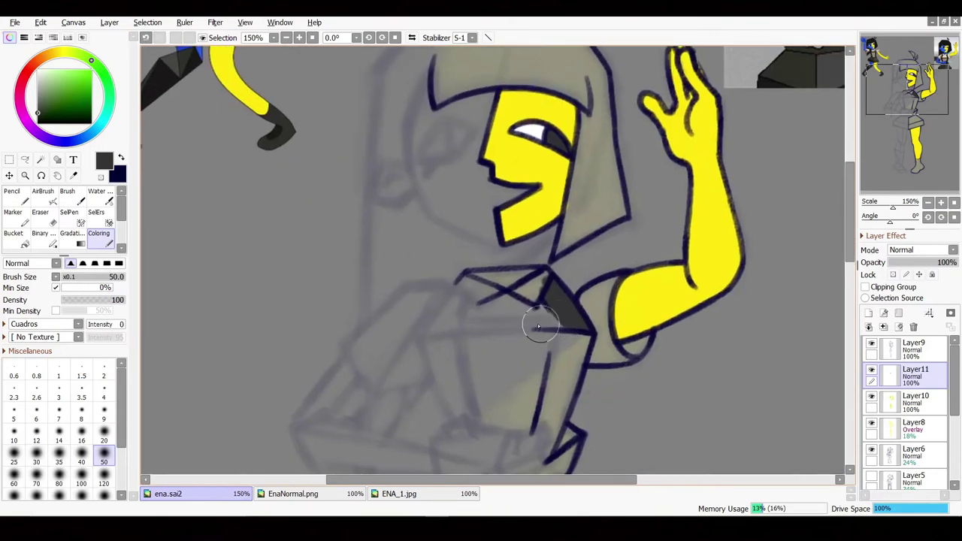
mouse_move(601, 319)
mouse_down()
mouse_move(486, 320)
mouse_move(602, 316)
mouse_up()
key(ctrl+z)
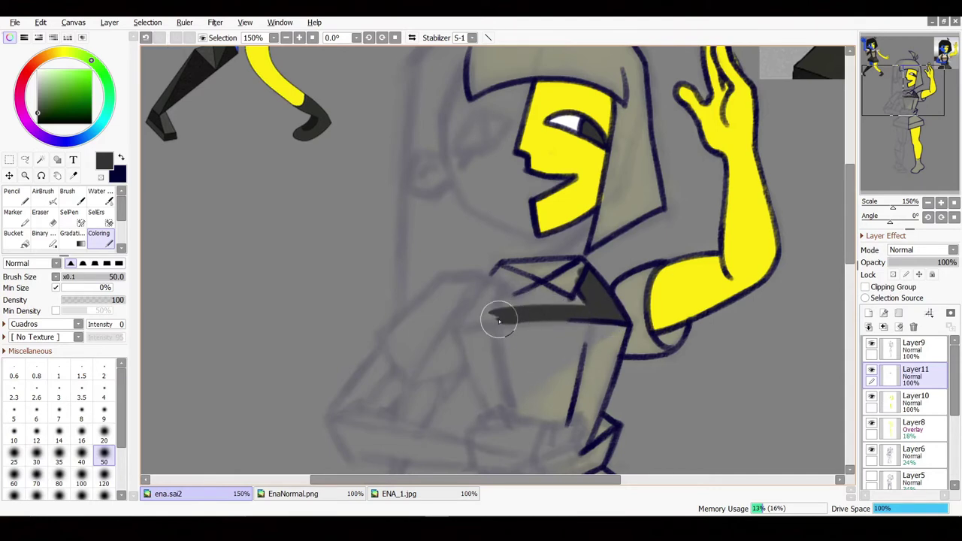
- Paint dark grey shading down the torso's side, sampling black from the reference
mouse_move(591, 331)
mouse_down()
mouse_move(547, 245)
mouse_move(537, 361)
mouse_up()
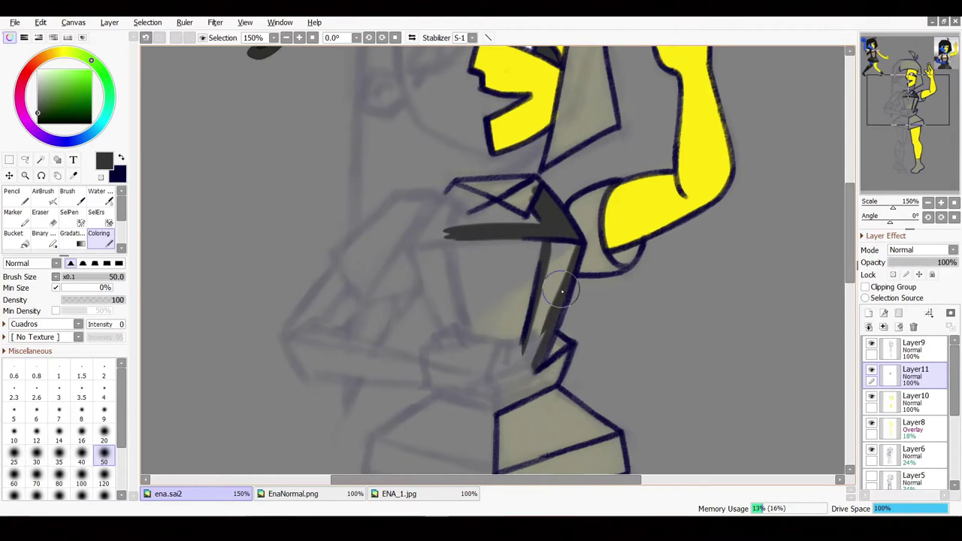
mouse_move(556, 278)
mouse_down()
mouse_move(534, 344)
mouse_move(571, 229)
mouse_up()
mouse_move(521, 299)
mouse_down()
mouse_move(570, 349)
mouse_move(638, 473)
mouse_up()
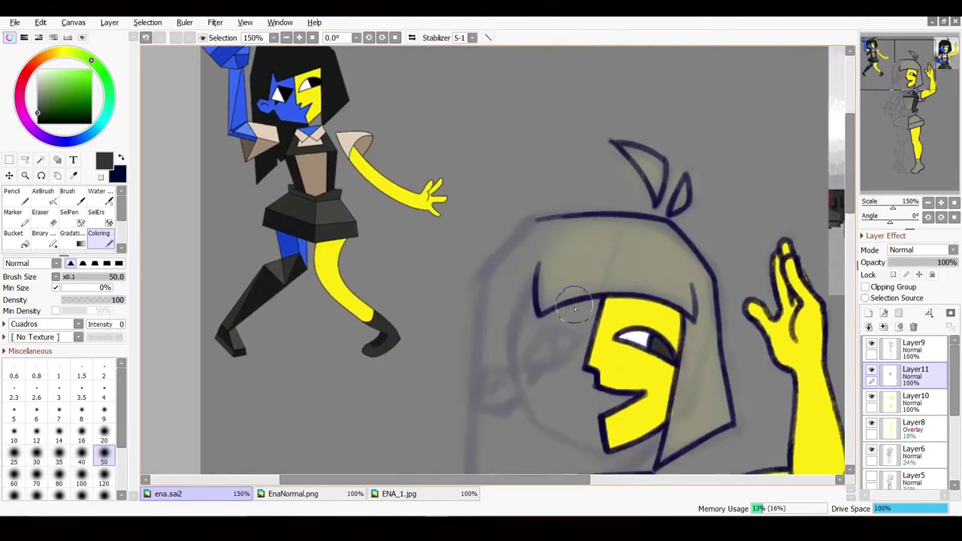
alt+click(580, 365)
mouse_move(405, 132)
mouse_down()
mouse_move(360, 143)
mouse_move(322, 125)
mouse_up()
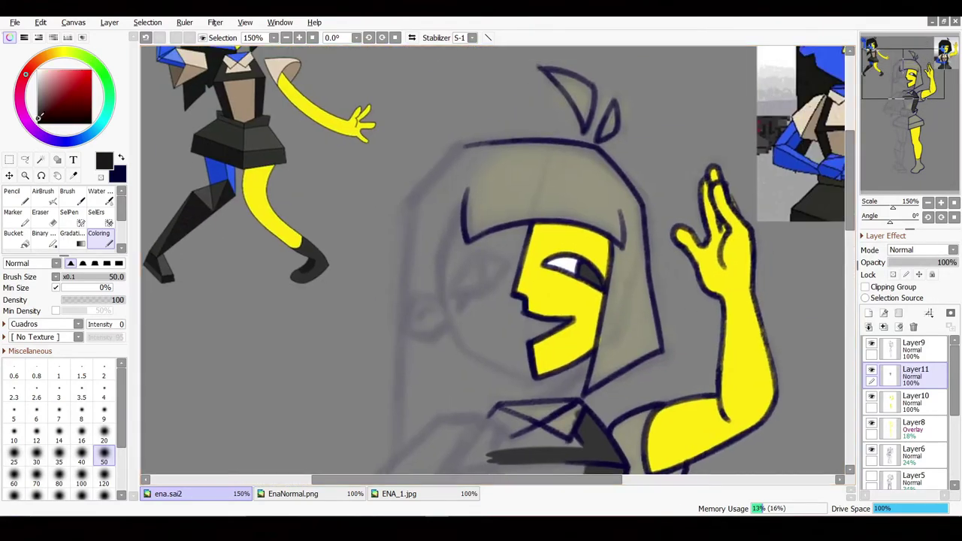
drag(526, 345, 506, 159)
drag(586, 406, 586, 304)
mouse_move(597, 260)
mouse_down()
mouse_move(580, 301)
mouse_move(580, 209)
mouse_move(596, 260)
mouse_up()
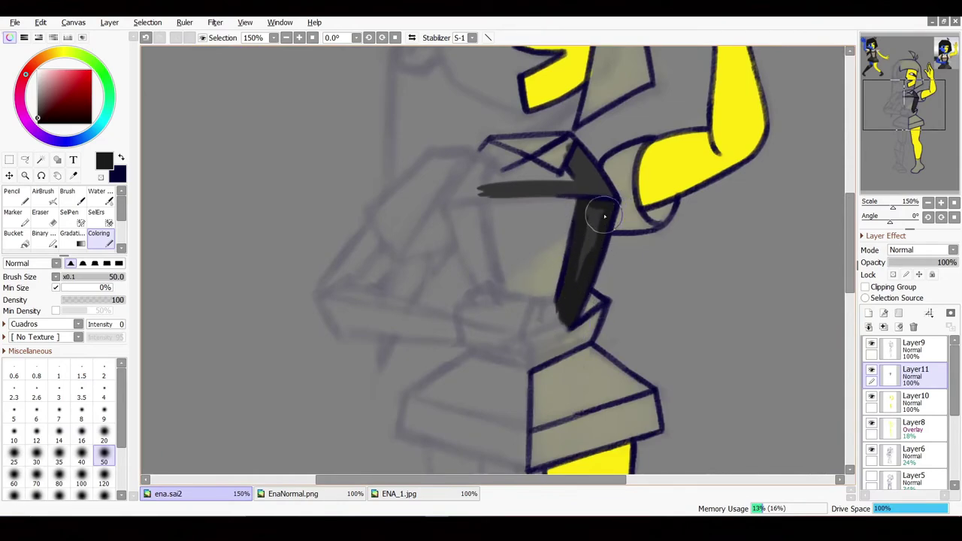
drag(604, 216, 578, 263)
- Paint a blue collar triangle, then beige beneath it on a new layer, both sampled from the reference
drag(451, 75, 398, 191)
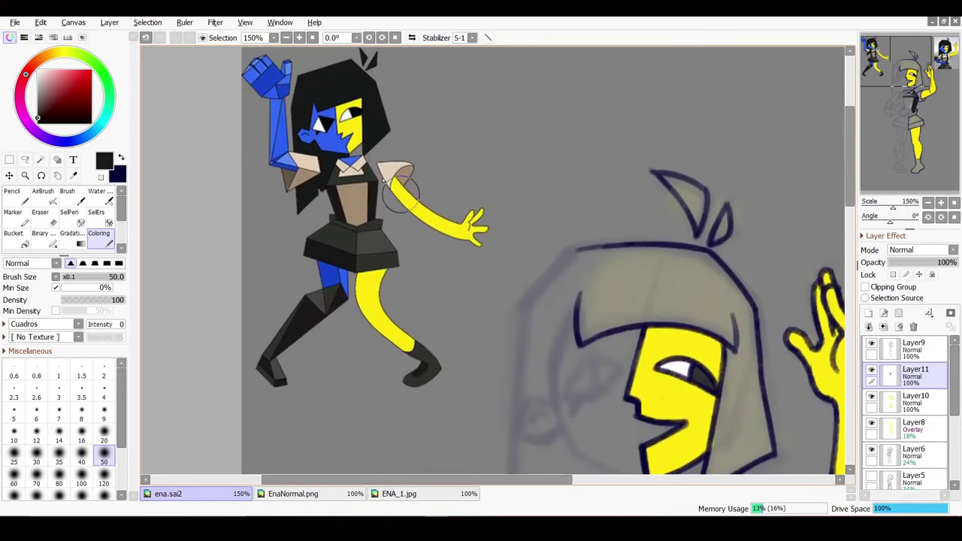
alt+click(271, 75)
drag(556, 284, 450, 96)
mouse_move(511, 289)
mouse_down()
mouse_move(547, 292)
mouse_move(591, 369)
mouse_up()
alt+click(590, 368)
drag(545, 172, 658, 240)
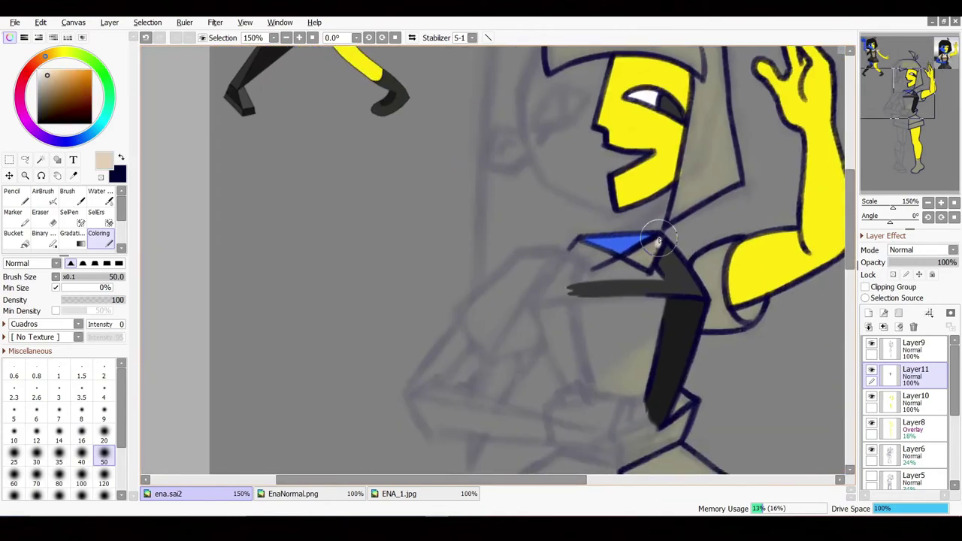
key(ctrl+shift+n)
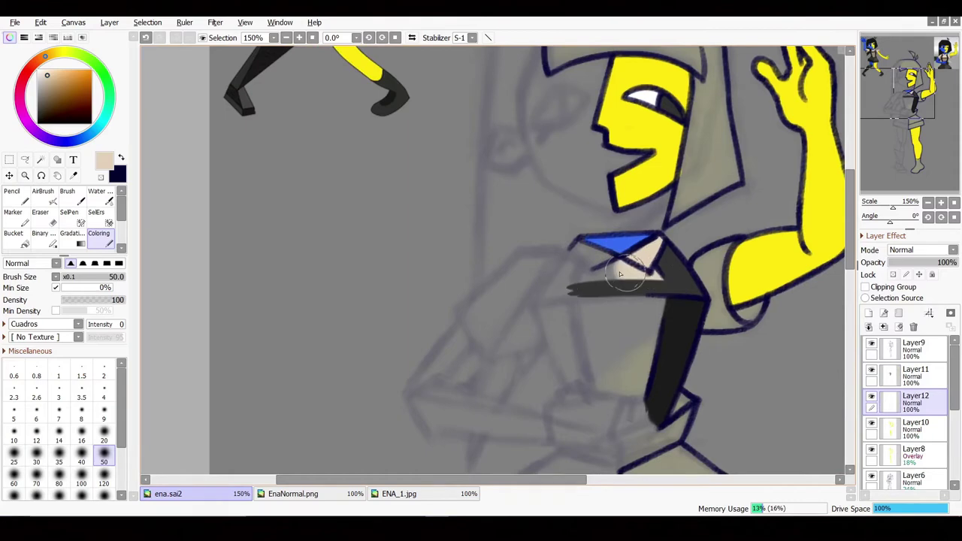
mouse_move(623, 275)
mouse_down()
mouse_move(677, 301)
mouse_move(593, 259)
mouse_move(622, 268)
mouse_move(587, 280)
mouse_up()
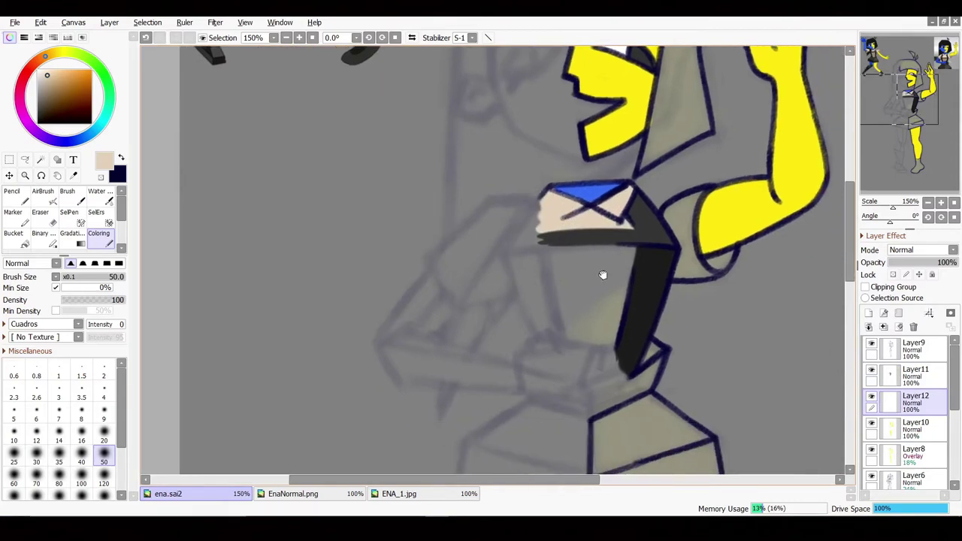
- Undo stray dark strokes on the skirt and paint brown below the collar on the collar layer
mouse_move(687, 371)
mouse_down()
mouse_move(476, 180)
mouse_move(477, 157)
mouse_up()
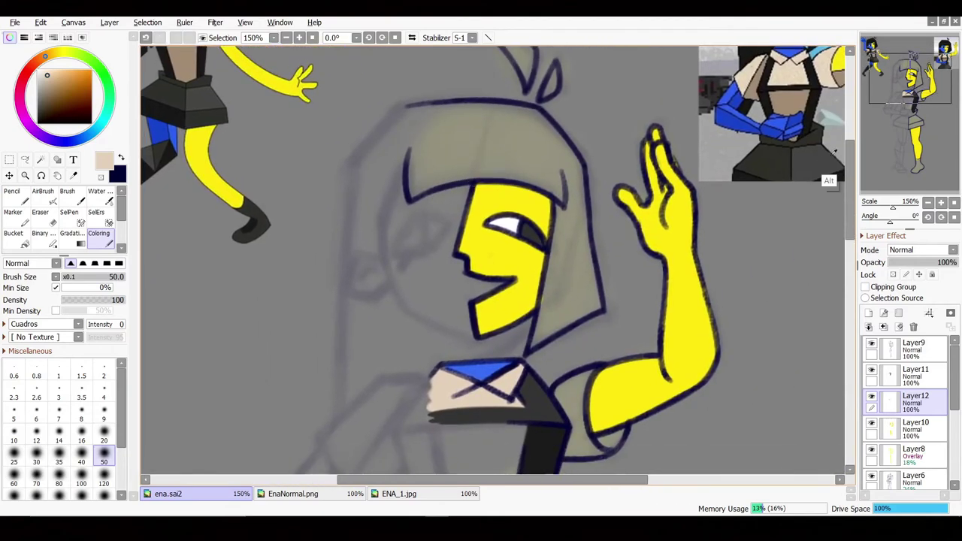
alt+click(481, 391)
drag(481, 390, 549, 184)
key(ctrl+z)
key(ctrl+z)
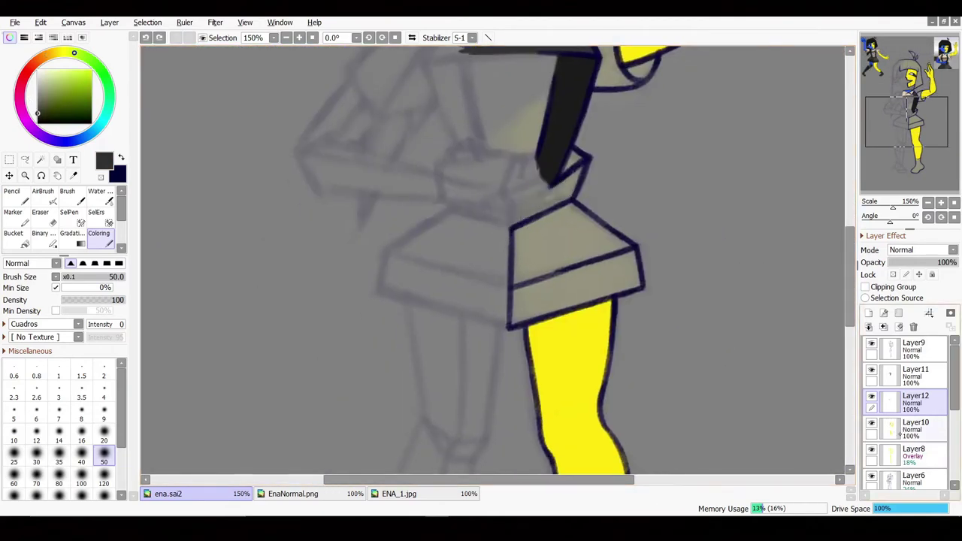
click(915, 372)
mouse_move(541, 123)
mouse_down()
mouse_move(552, 182)
mouse_move(536, 215)
mouse_move(511, 200)
mouse_move(496, 150)
mouse_move(536, 116)
mouse_move(509, 175)
mouse_up()
key(ctrl+z)
click(915, 398)
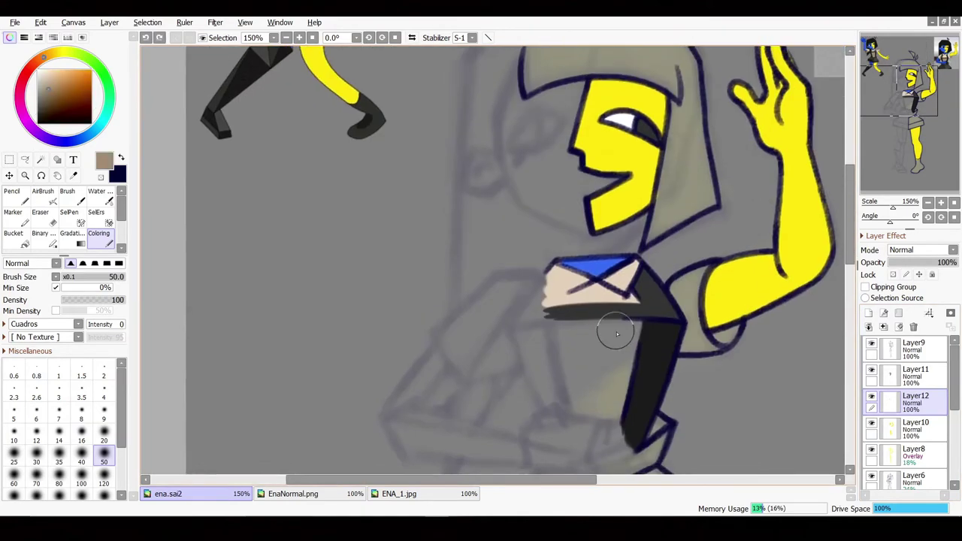
mouse_move(616, 333)
mouse_down()
mouse_move(614, 409)
mouse_move(576, 339)
mouse_move(592, 333)
mouse_up()
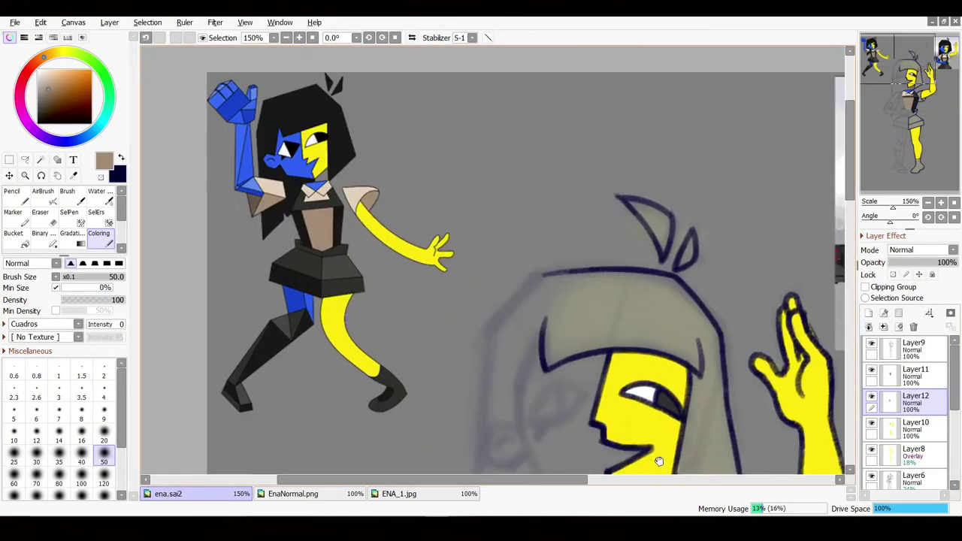
- Paint beige over the gap between the shoulder and the yellow arm
scroll(733, 288, down, 3)
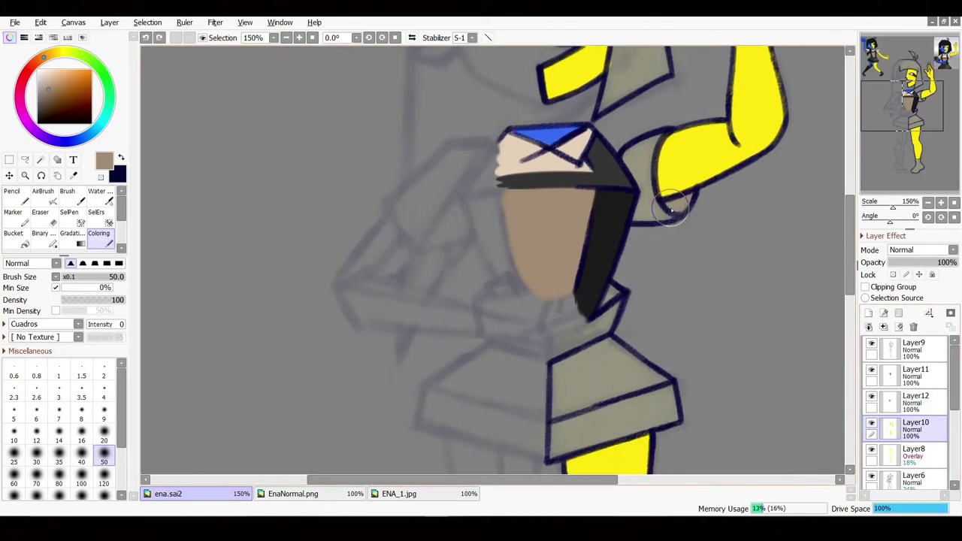
scroll(660, 204, right, 1)
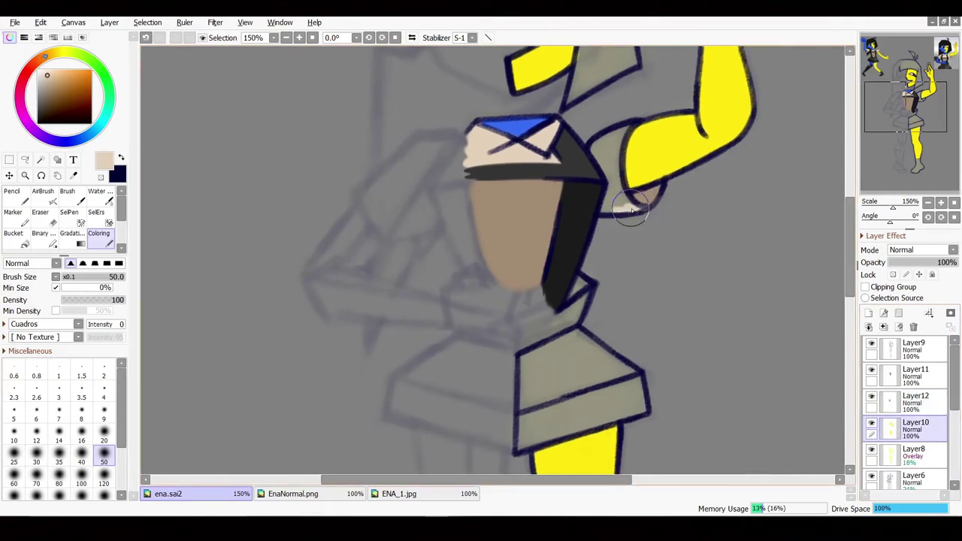
mouse_move(631, 126)
mouse_down()
mouse_move(628, 194)
mouse_move(688, 237)
mouse_up()
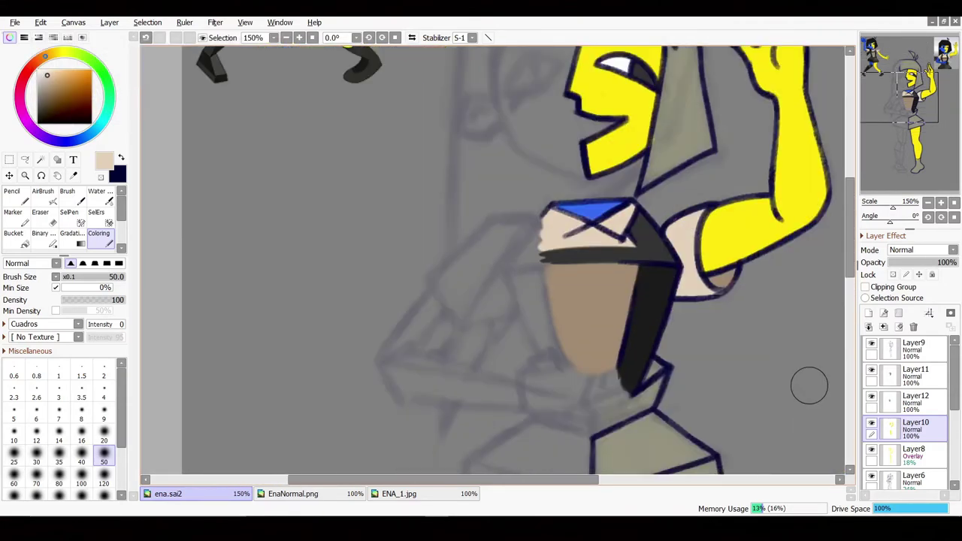
- On Layer12, paint black shadow strokes beside the face down toward the neck
click(915, 398)
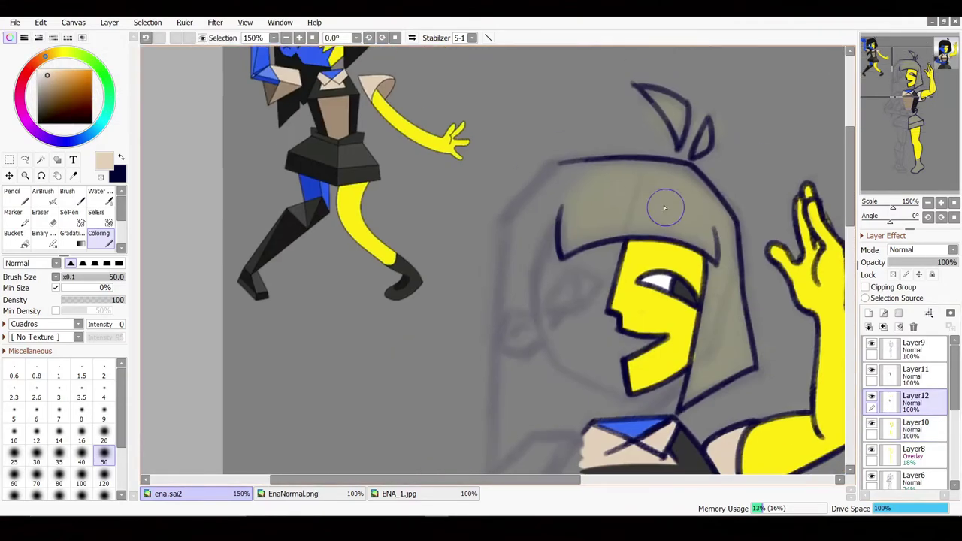
click(39, 118)
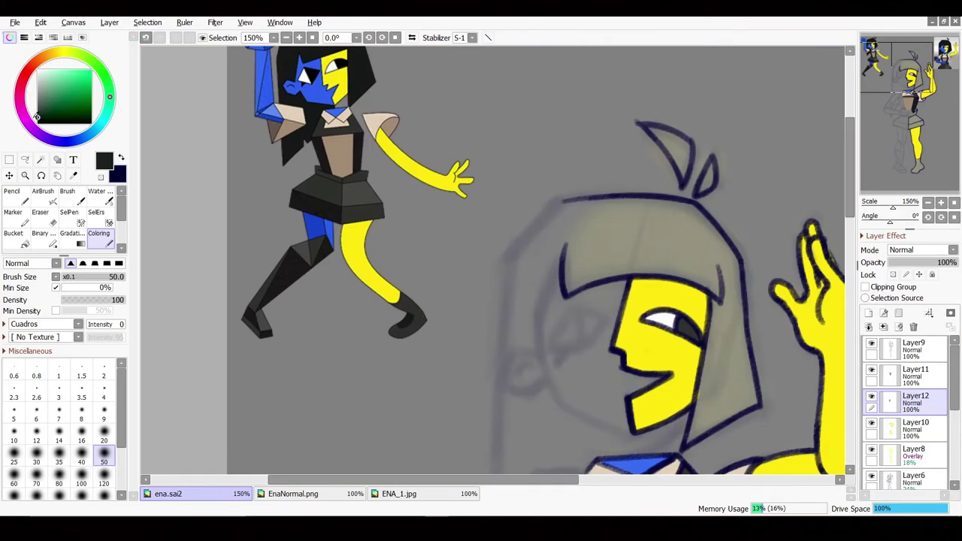
mouse_move(722, 360)
mouse_down()
mouse_move(616, 259)
mouse_move(605, 342)
mouse_up()
drag(616, 300, 606, 312)
mouse_move(586, 229)
mouse_down()
mouse_move(600, 284)
mouse_move(603, 258)
mouse_up()
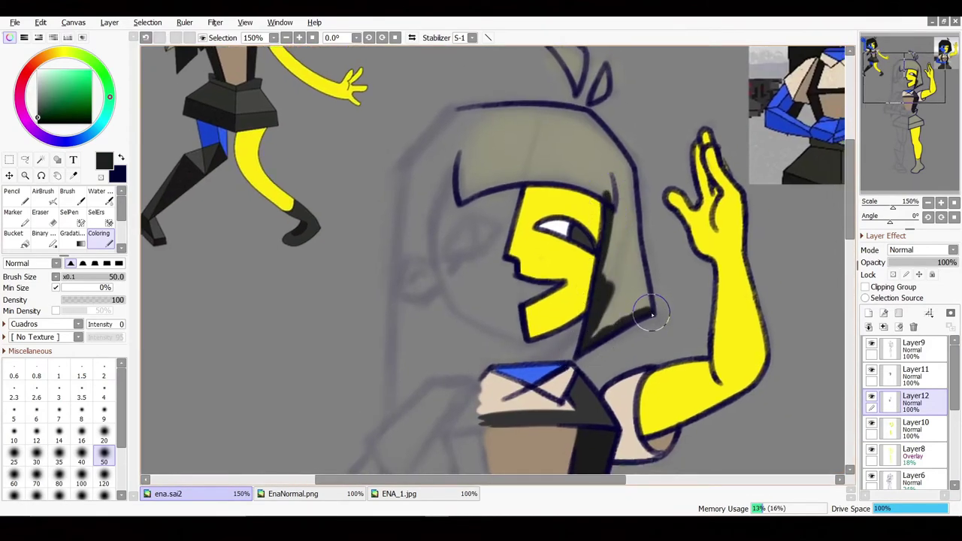
mouse_move(650, 314)
mouse_down()
mouse_move(639, 208)
mouse_move(612, 166)
mouse_up()
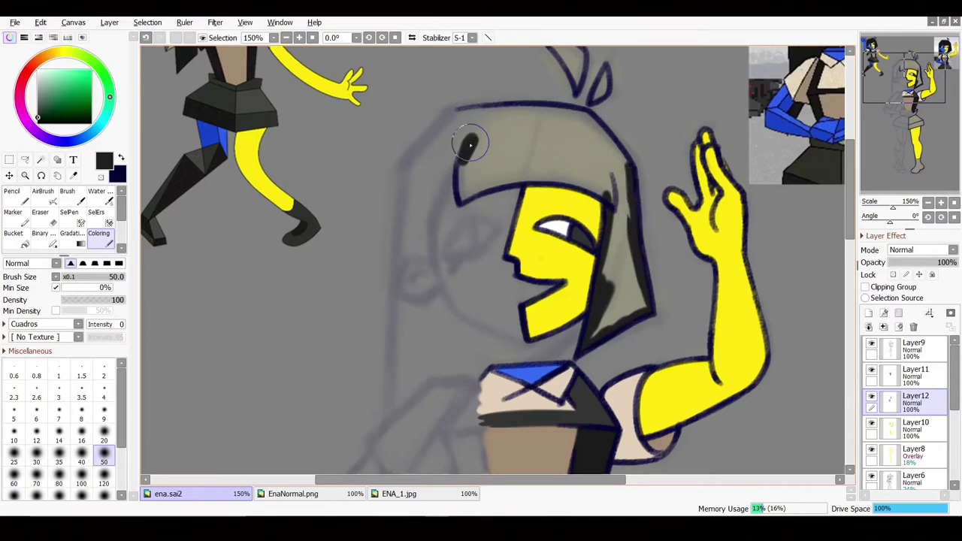
drag(470, 145, 500, 122)
key(e)
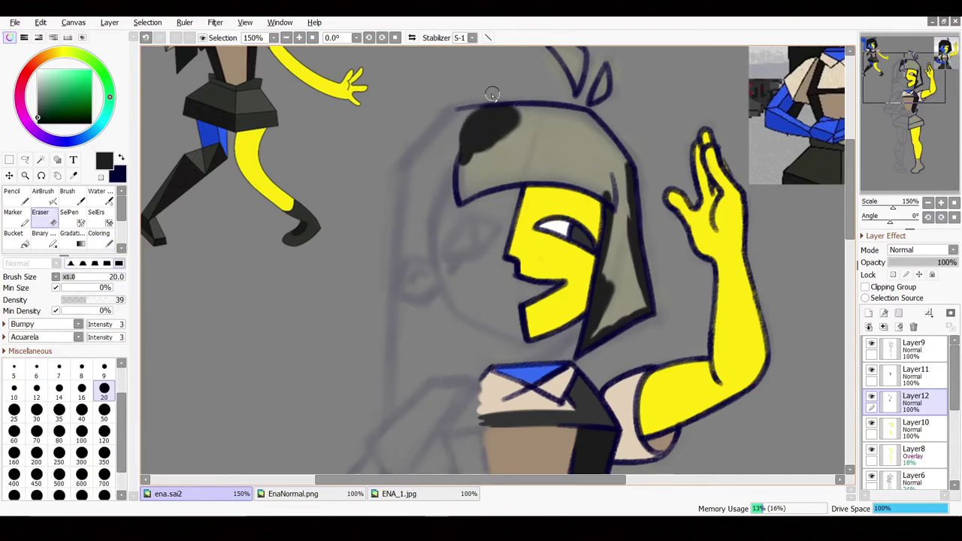
key(e)
mouse_move(505, 112)
mouse_down()
mouse_move(595, 128)
mouse_move(623, 177)
mouse_move(567, 139)
mouse_move(585, 186)
mouse_up()
click(915, 426)
scroll(571, 225, up, 3)
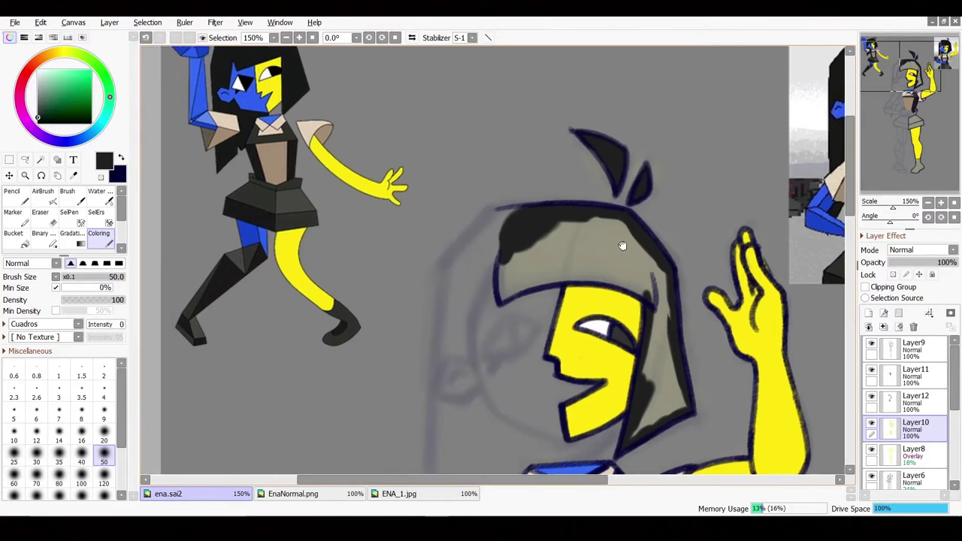
click(915, 399)
drag(504, 289, 618, 284)
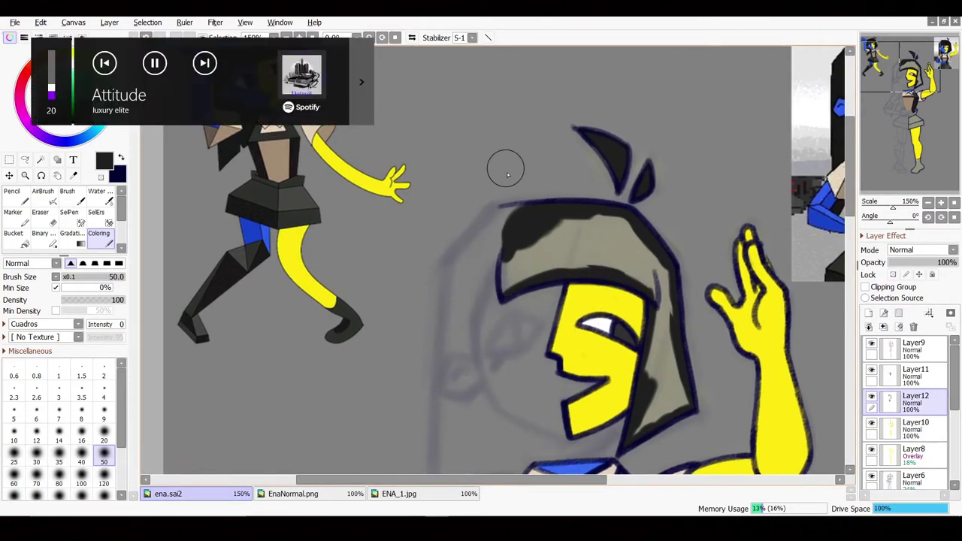
scroll(616, 279, down, 2)
scroll(618, 327, down, 2)
mouse_move(619, 327)
mouse_down()
mouse_move(628, 184)
mouse_move(612, 328)
mouse_move(639, 257)
mouse_up()
scroll(645, 314, up, 2)
mouse_move(645, 314)
mouse_down()
mouse_move(573, 197)
mouse_move(491, 249)
mouse_move(635, 262)
mouse_move(602, 219)
mouse_up()
scroll(601, 220, down, 1)
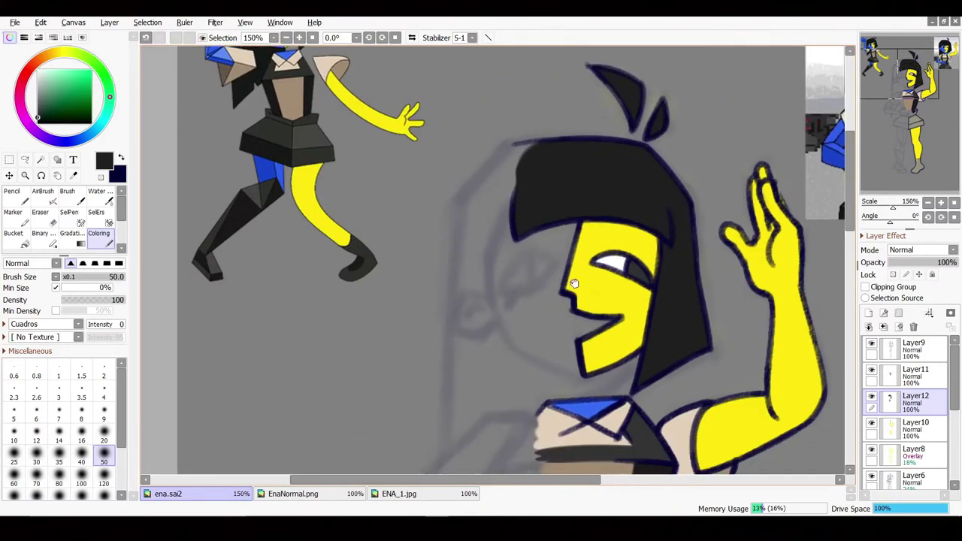
scroll(613, 229, down, 2)
click(931, 349)
key(e)
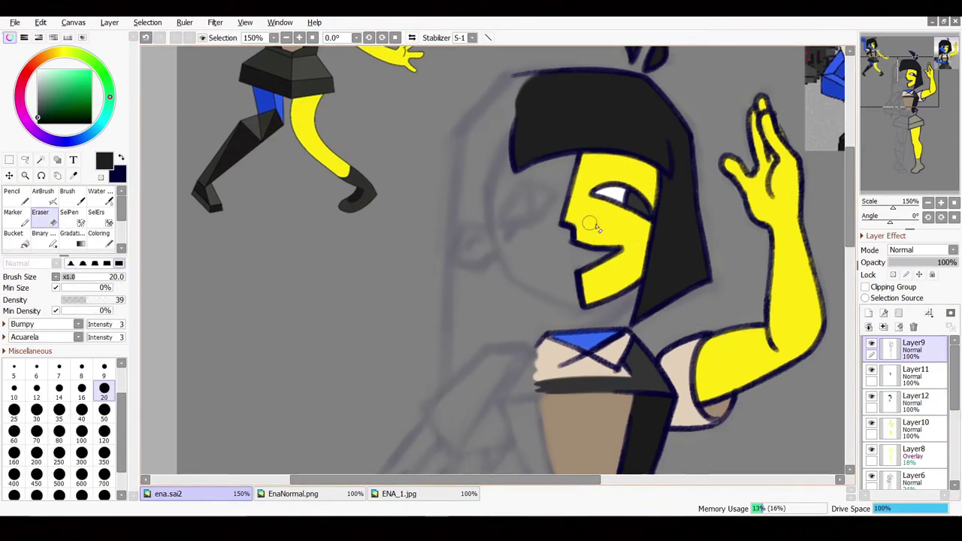
alt+click(630, 237)
key(c)
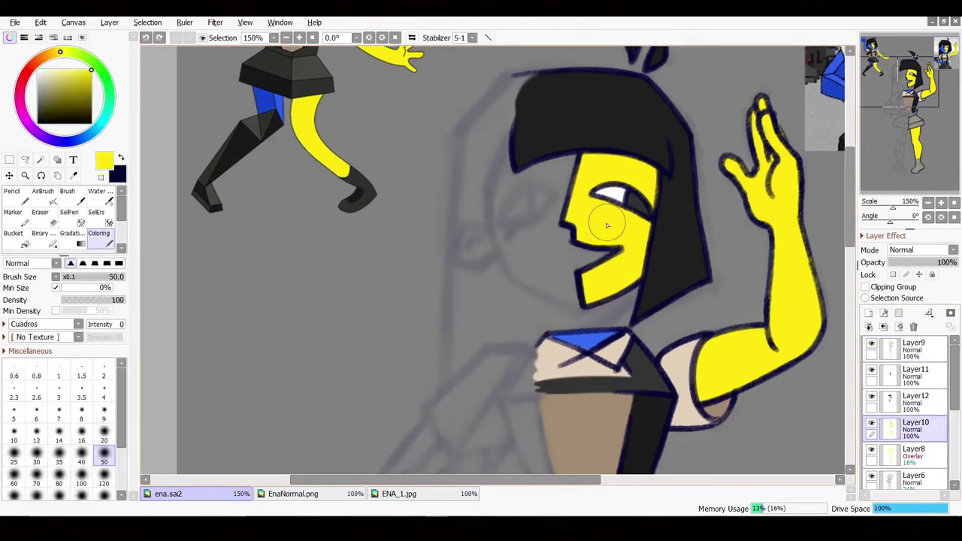
click(913, 398)
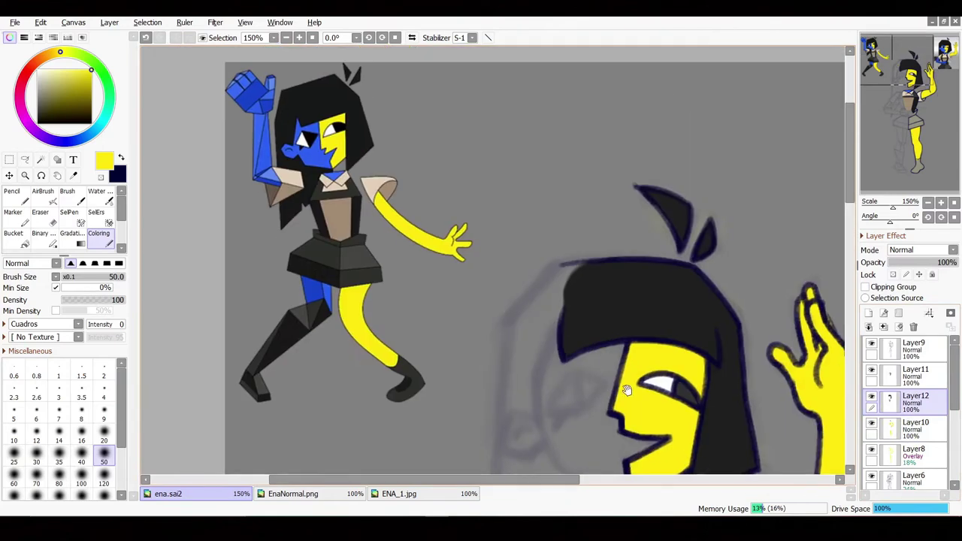
mouse_move(629, 401)
mouse_down()
mouse_move(562, 322)
mouse_move(521, 514)
mouse_up()
- Pick up the dark colour and, on Layer10, thicken the outlines of the collar and skirt
alt+click(815, 230)
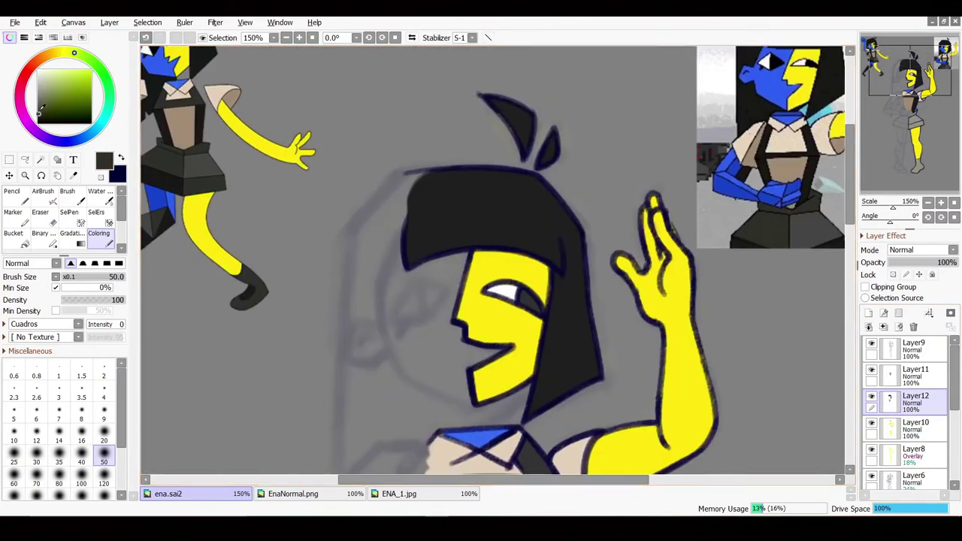
scroll(556, 165, down, 5)
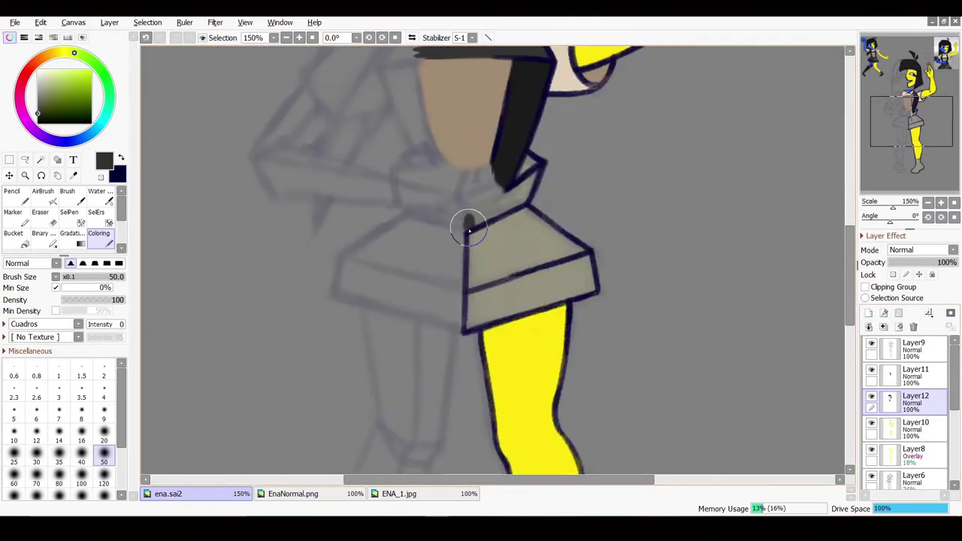
key(Page_Down)
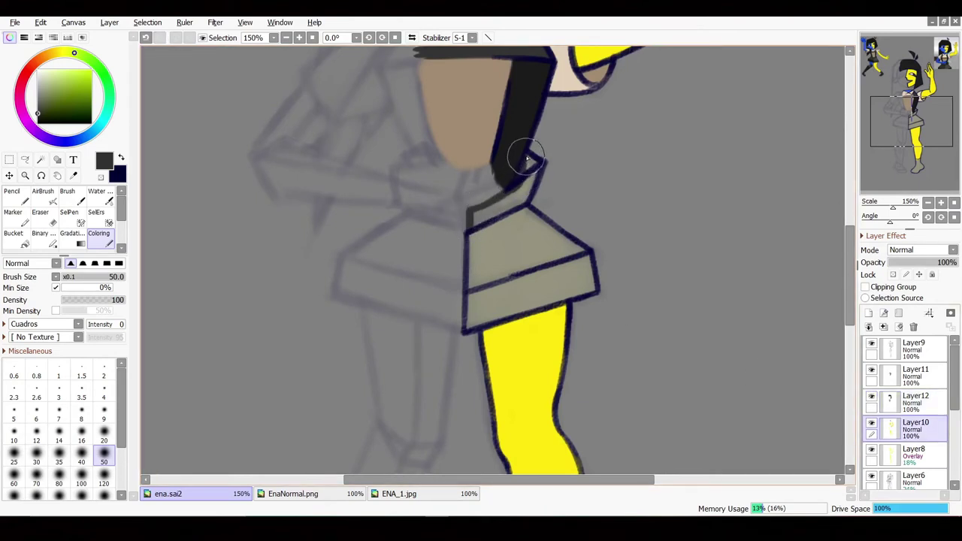
drag(526, 158, 492, 215)
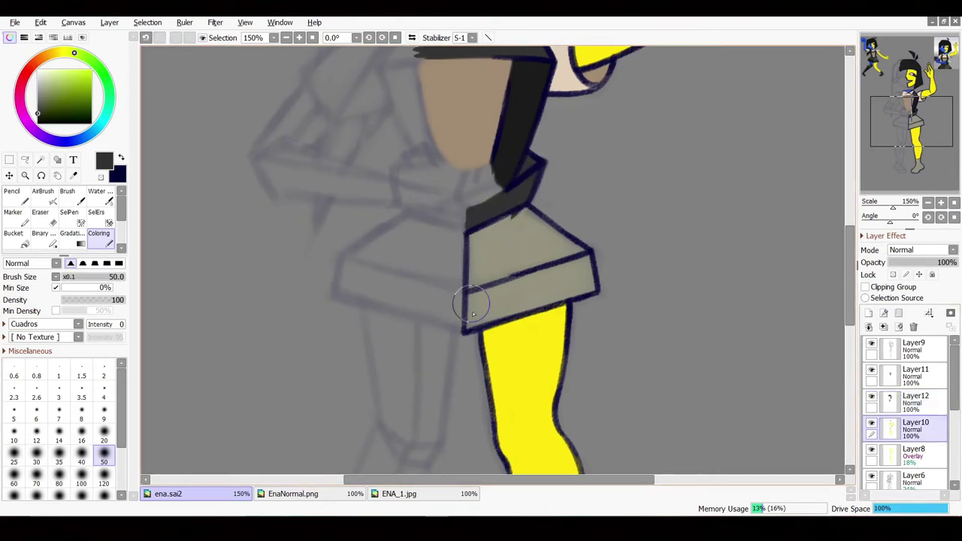
mouse_move(473, 314)
mouse_down()
mouse_move(468, 262)
mouse_move(516, 208)
mouse_move(596, 268)
mouse_move(548, 233)
mouse_up()
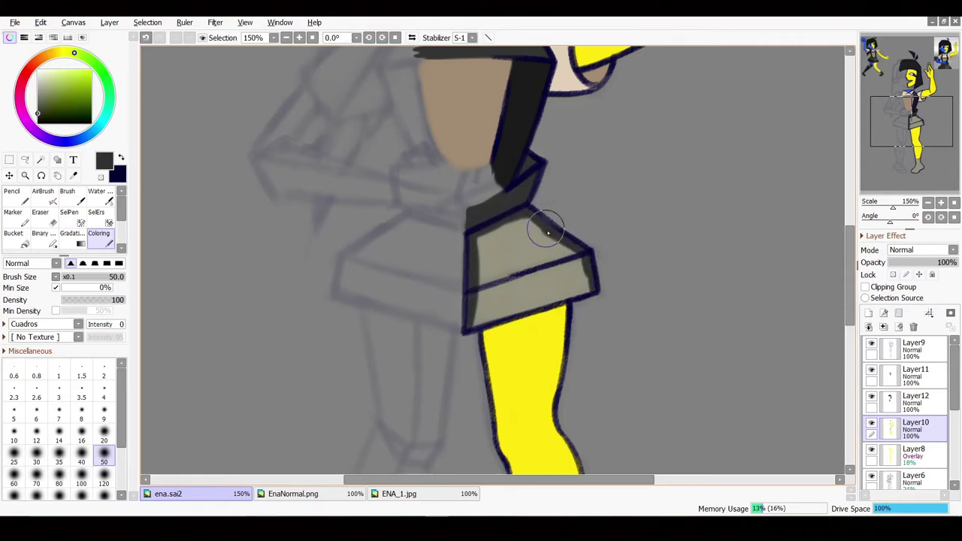
scroll(548, 233, down, 2)
mouse_move(464, 264)
mouse_down()
mouse_move(569, 220)
mouse_move(562, 203)
mouse_move(504, 248)
mouse_move(493, 180)
mouse_move(513, 164)
mouse_up()
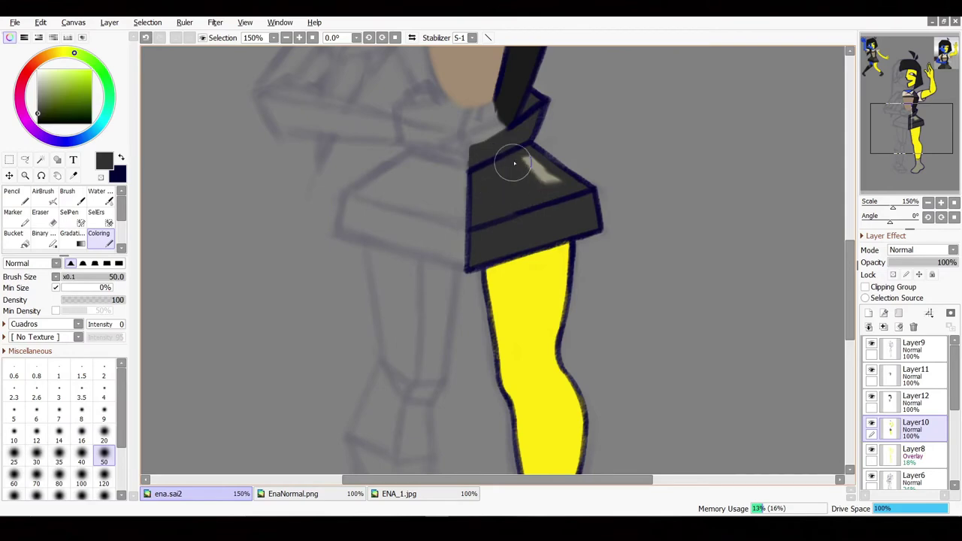
- Repaint the upper skirt panel and the skirt's lower band an even dark grey
mouse_move(506, 201)
mouse_down()
mouse_move(530, 316)
mouse_move(562, 318)
mouse_move(543, 354)
mouse_move(566, 405)
mouse_move(575, 155)
mouse_move(678, 219)
mouse_up()
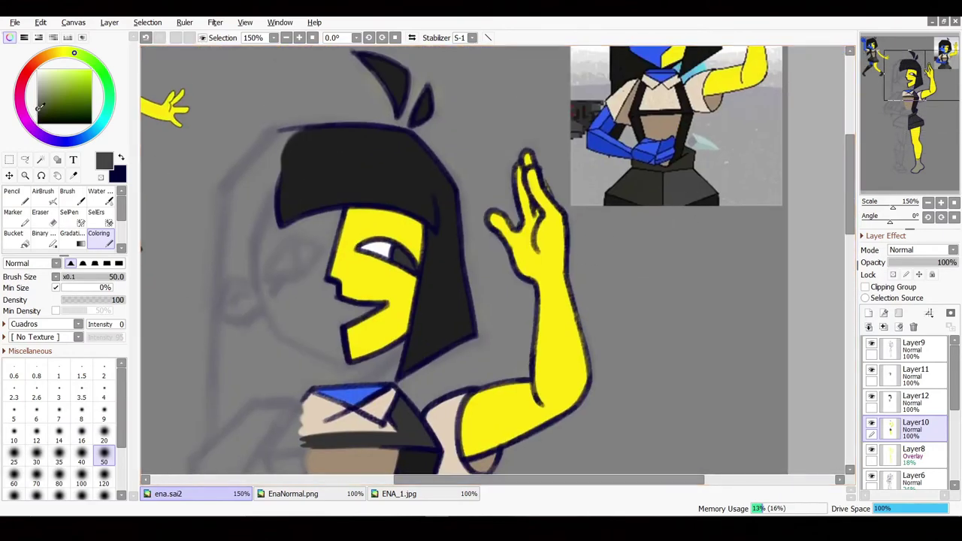
drag(411, 473, 382, 275)
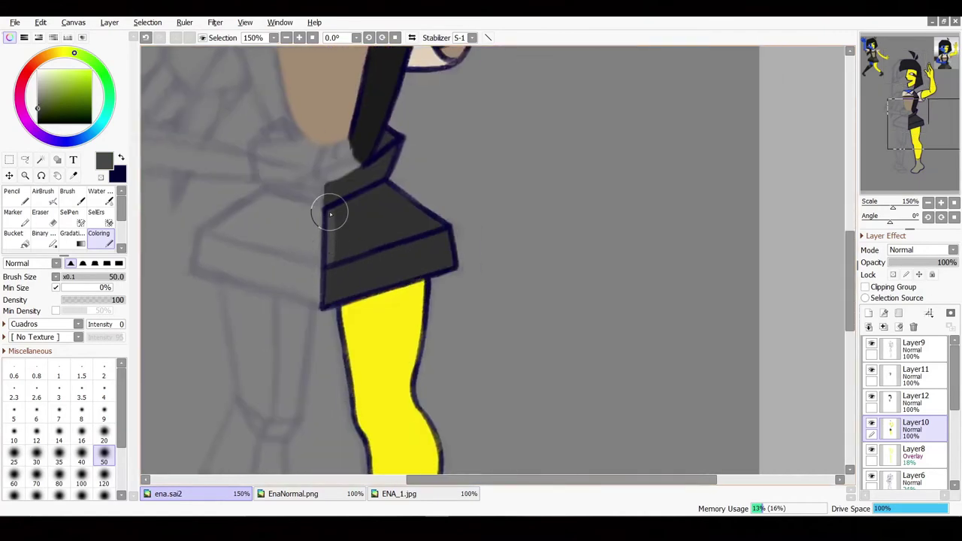
mouse_move(440, 226)
mouse_down()
mouse_move(339, 254)
mouse_move(383, 200)
mouse_move(350, 242)
mouse_move(359, 226)
mouse_move(404, 369)
mouse_up()
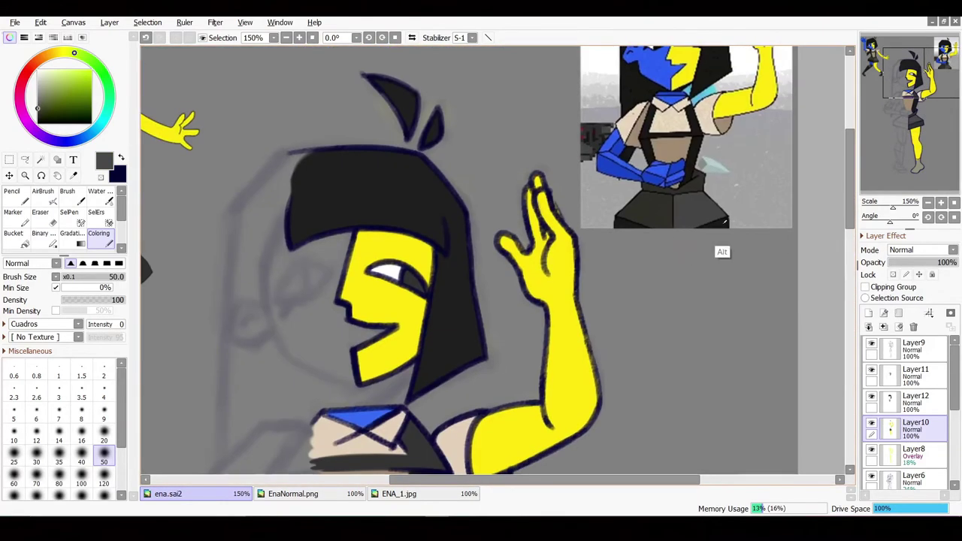
mouse_move(533, 208)
mouse_down()
mouse_move(648, 316)
mouse_move(498, 217)
mouse_up()
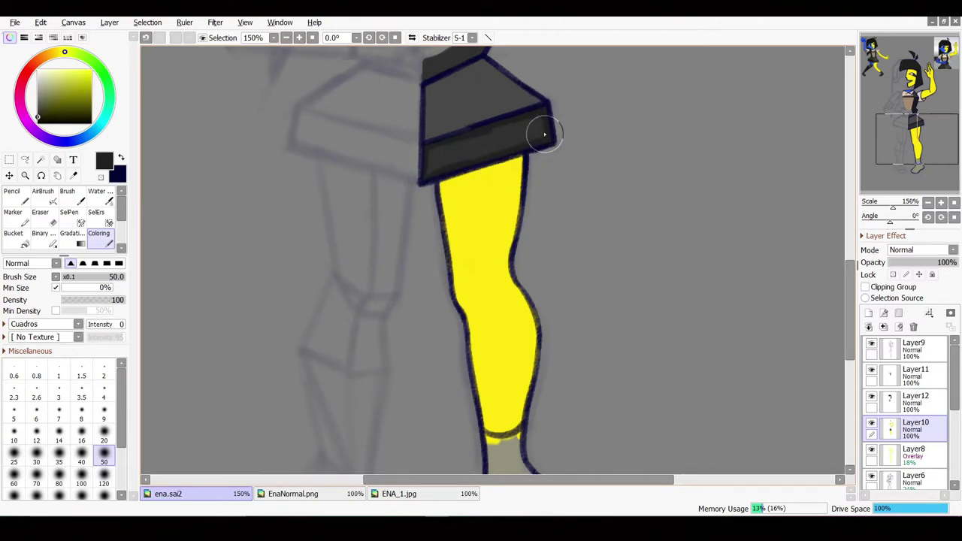
drag(544, 135, 438, 155)
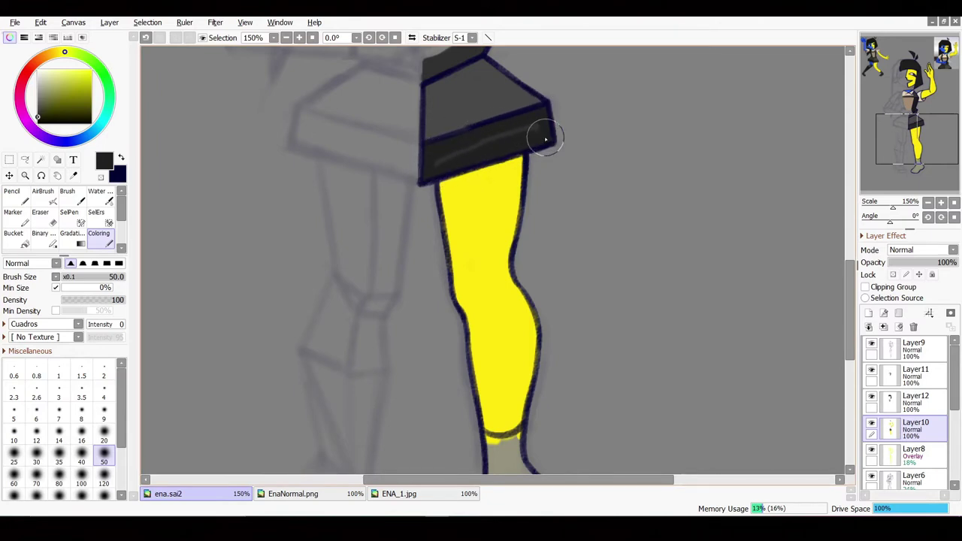
- Fill the front foot solid dark grey and move Layer8 above Layer12
drag(492, 64, 496, 163)
mouse_move(568, 413)
mouse_down()
mouse_move(555, 160)
mouse_move(478, 146)
mouse_move(522, 91)
mouse_move(519, 52)
mouse_up()
drag(751, 450, 564, 217)
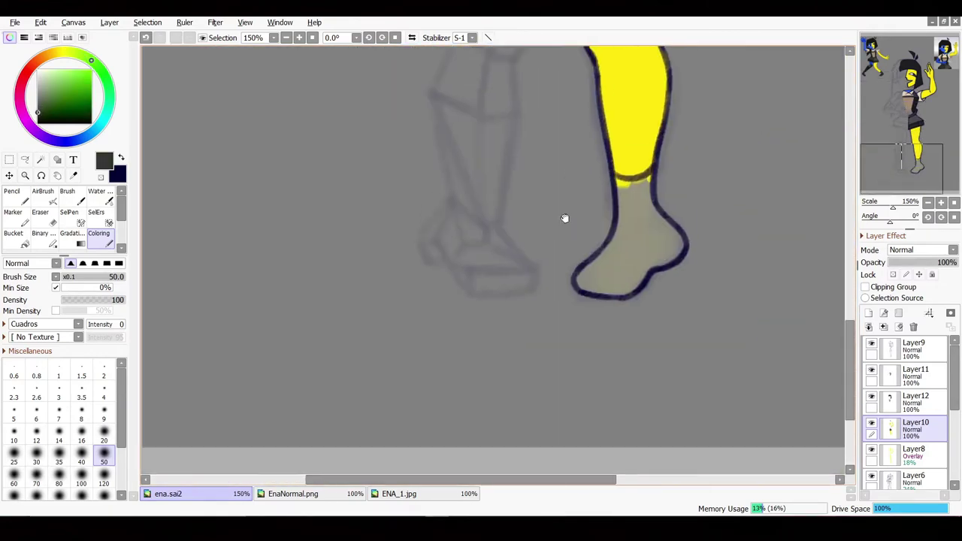
mouse_move(601, 309)
mouse_down()
mouse_move(552, 314)
mouse_move(576, 279)
mouse_move(593, 209)
mouse_up()
key(ctrl+z)
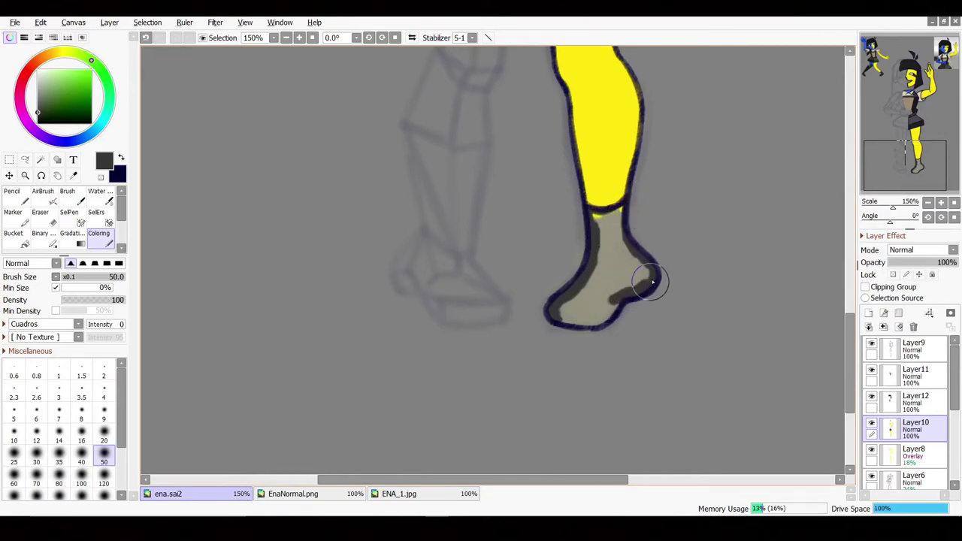
drag(652, 282, 624, 213)
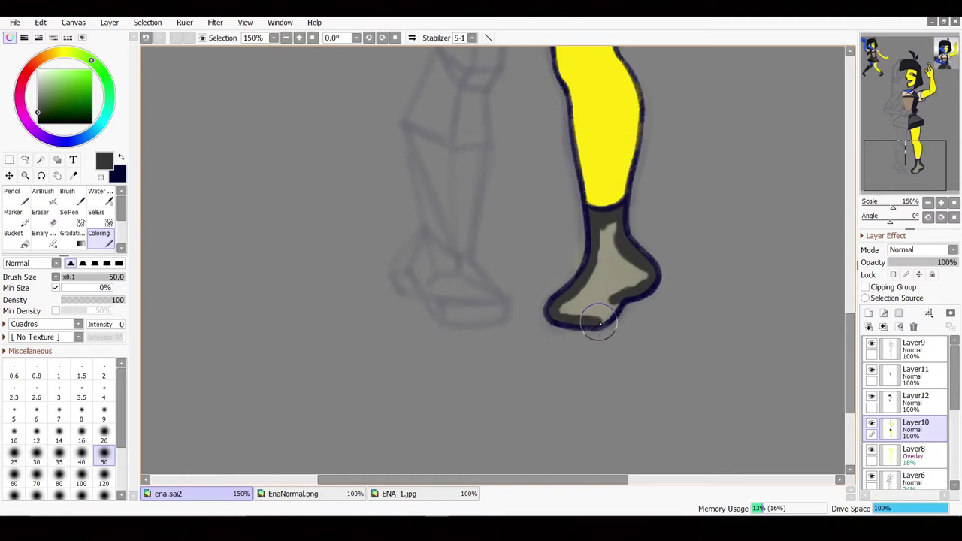
mouse_move(616, 300)
mouse_down()
mouse_move(626, 260)
mouse_move(571, 308)
mouse_move(599, 262)
mouse_up()
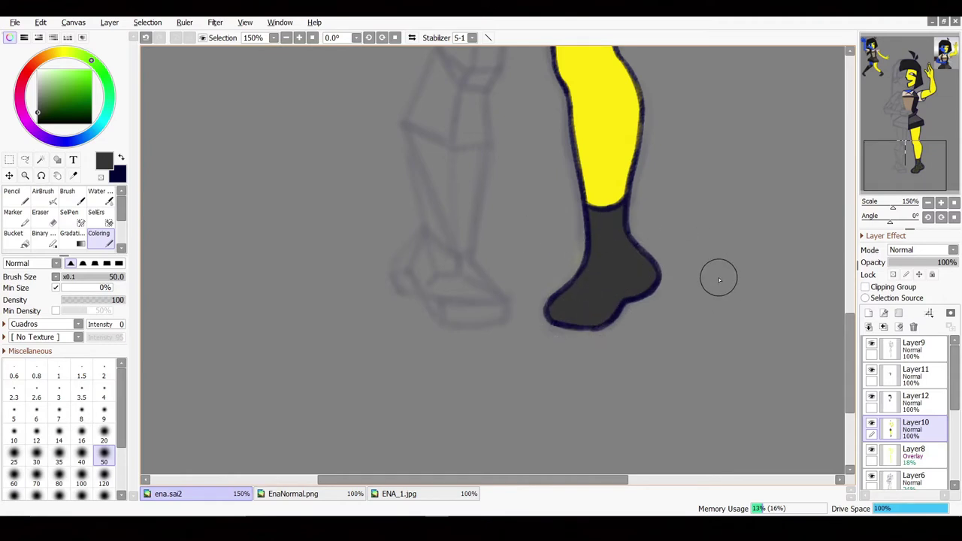
mouse_move(506, 215)
mouse_down()
mouse_move(576, 393)
mouse_move(521, 397)
mouse_move(519, 370)
mouse_up()
drag(912, 453, 903, 396)
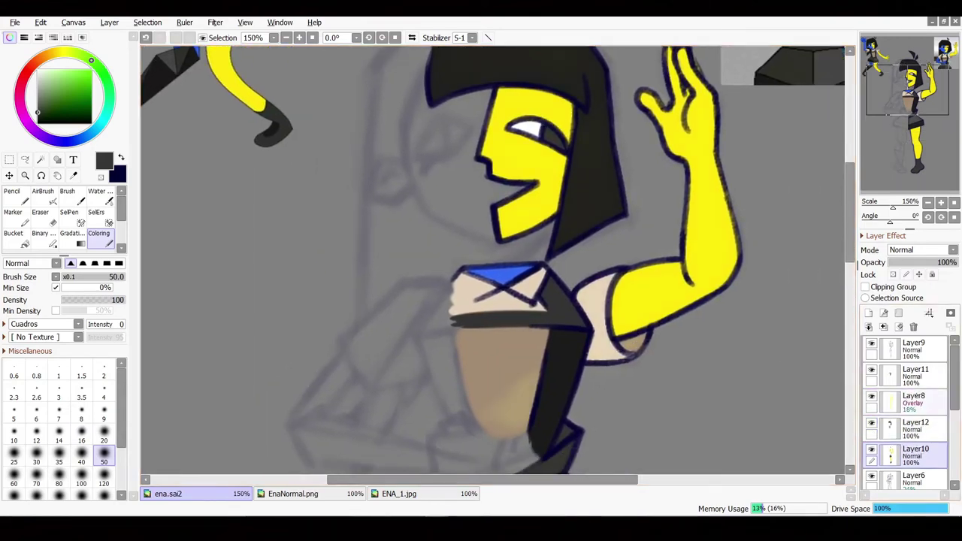
- Set Layer8's blending mode to Difference
click(911, 402)
drag(661, 414, 683, 289)
click(920, 249)
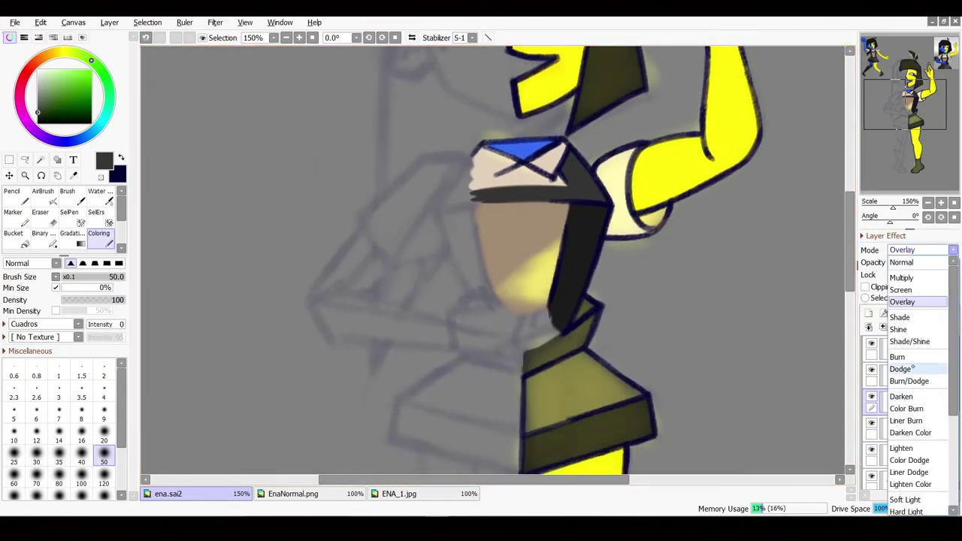
click(901, 368)
click(920, 249)
click(906, 485)
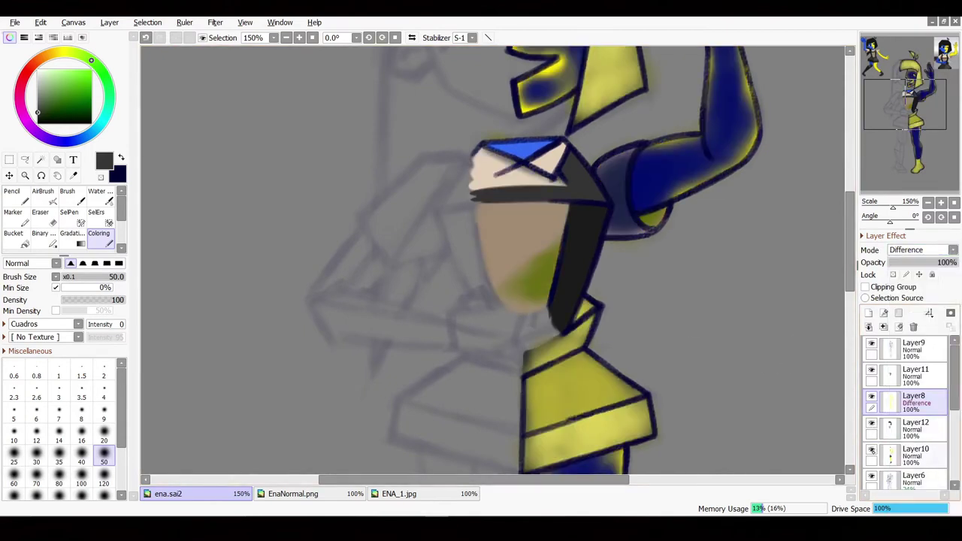
- Hide Layer8, move it above Layer11, and make Layer11 visible
scroll(493, 259, down, 2)
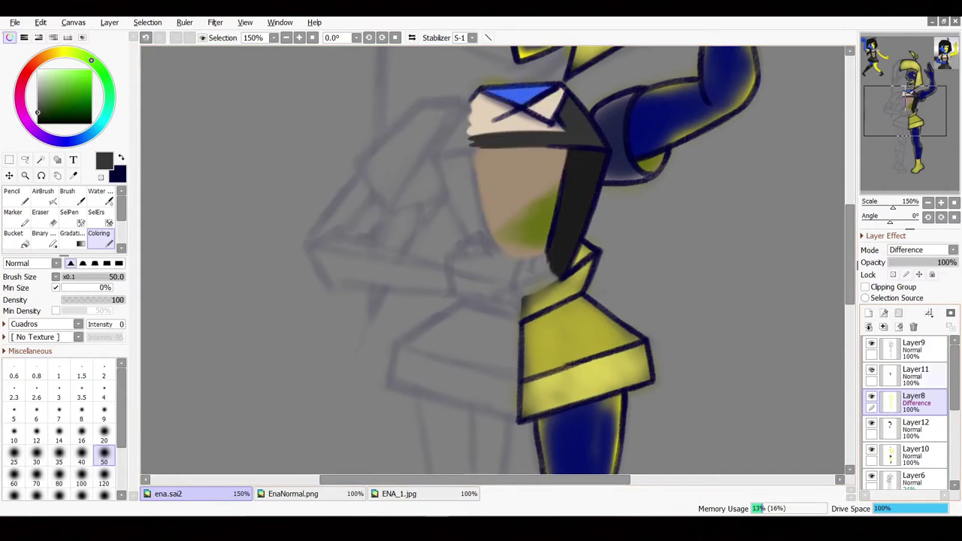
scroll(493, 259, up, 5)
click(871, 396)
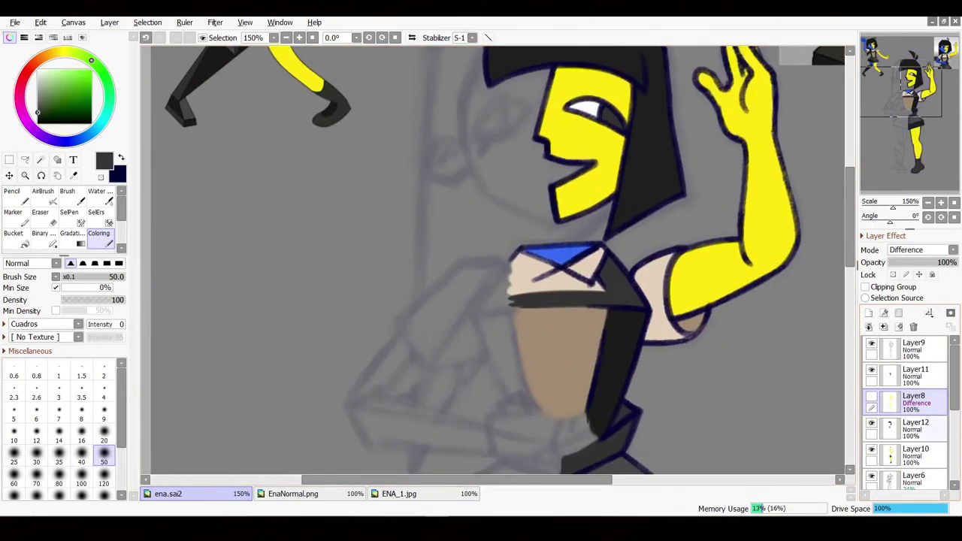
drag(905, 399, 905, 367)
scroll(788, 363, down, 2)
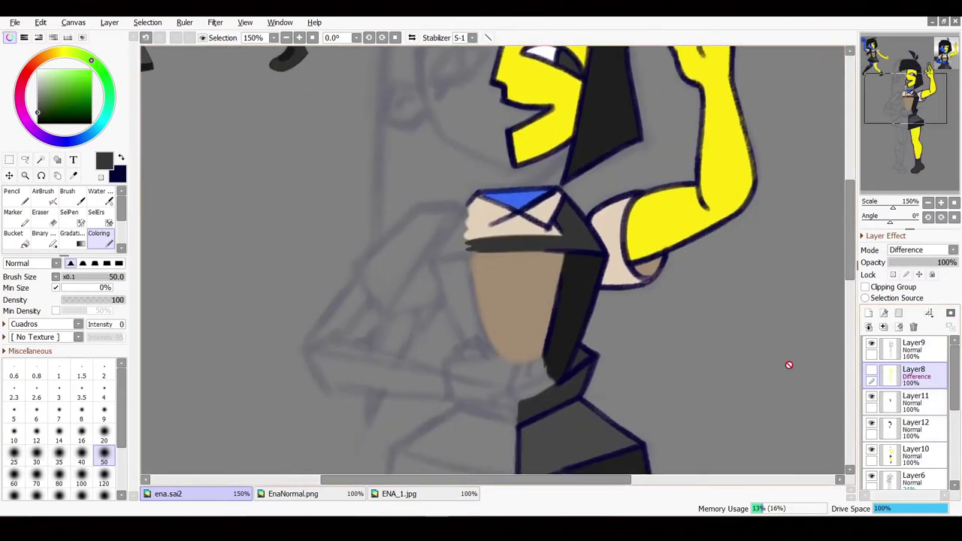
click(872, 396)
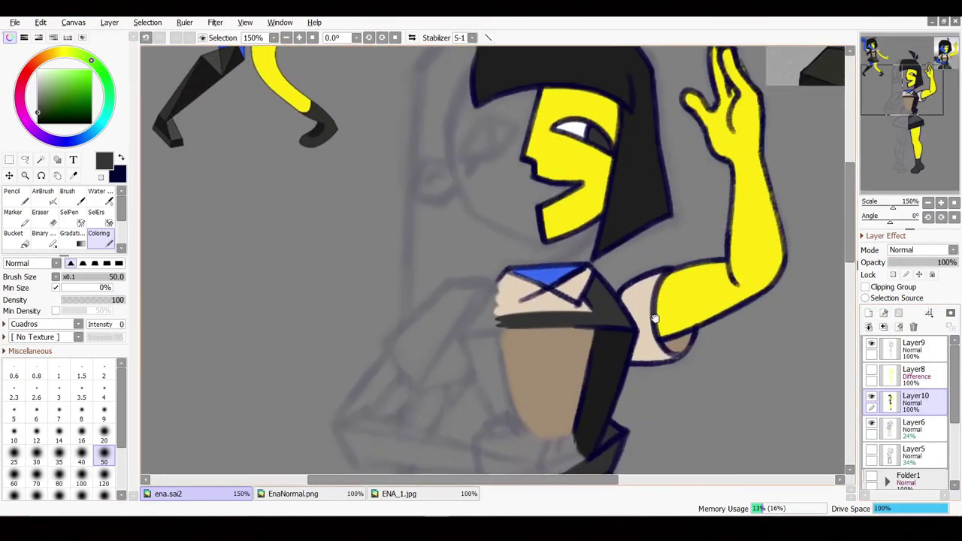
- Soften the face's left edge near the hat with a size-40 eraser and texture intensity 15
key(e)
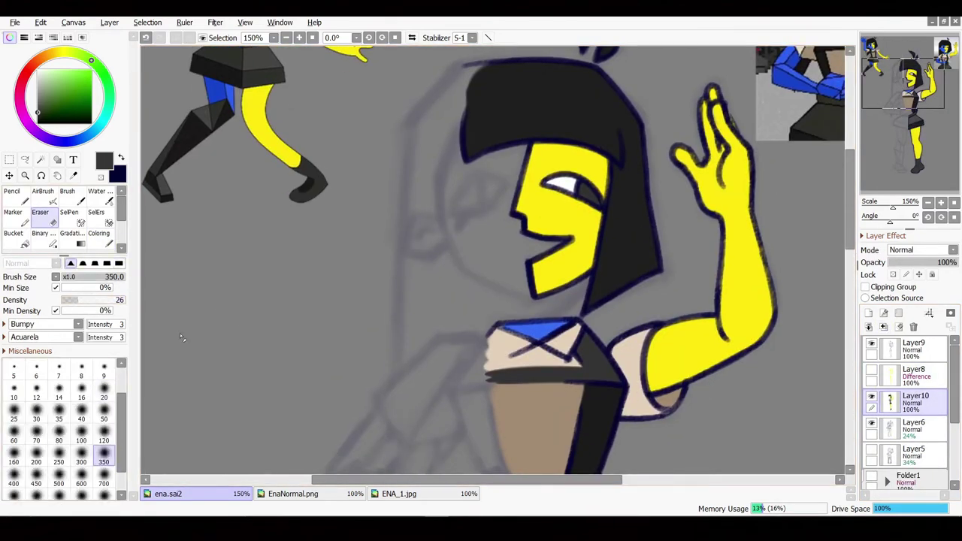
key(bracketleft)
key(bracketleft)
key(bracketleft)
key(bracketleft)
key(bracketleft)
key(bracketleft)
drag(468, 250, 462, 310)
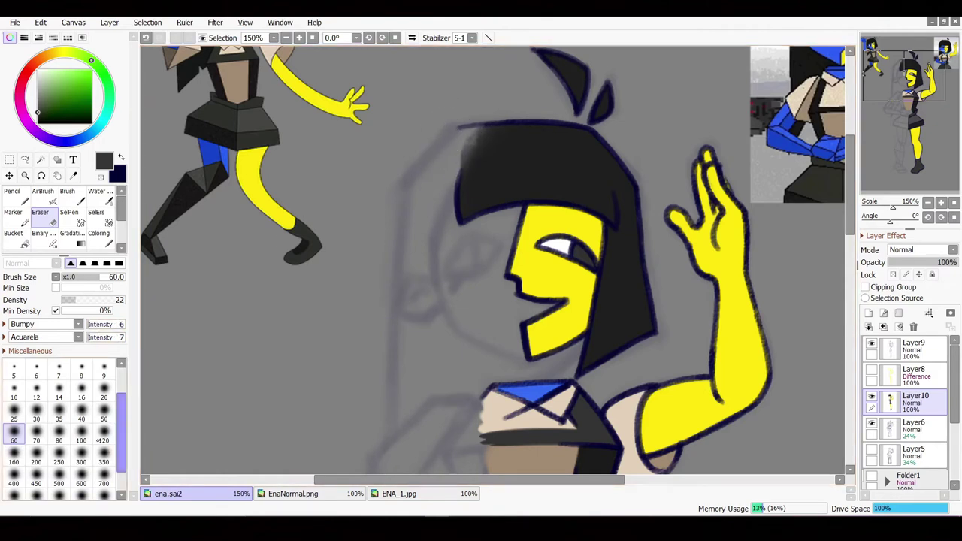
key(bracketleft)
key(bracketleft)
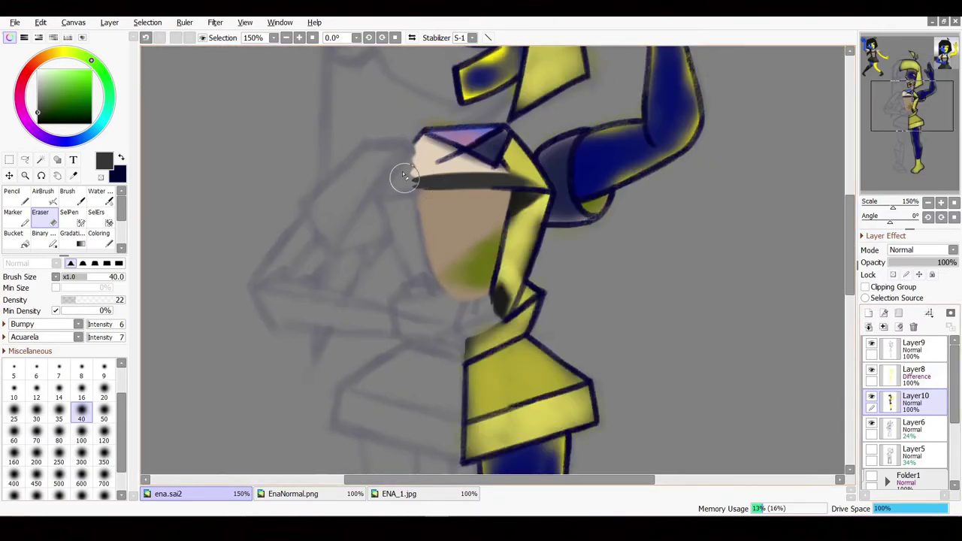
drag(75, 299, 79, 299)
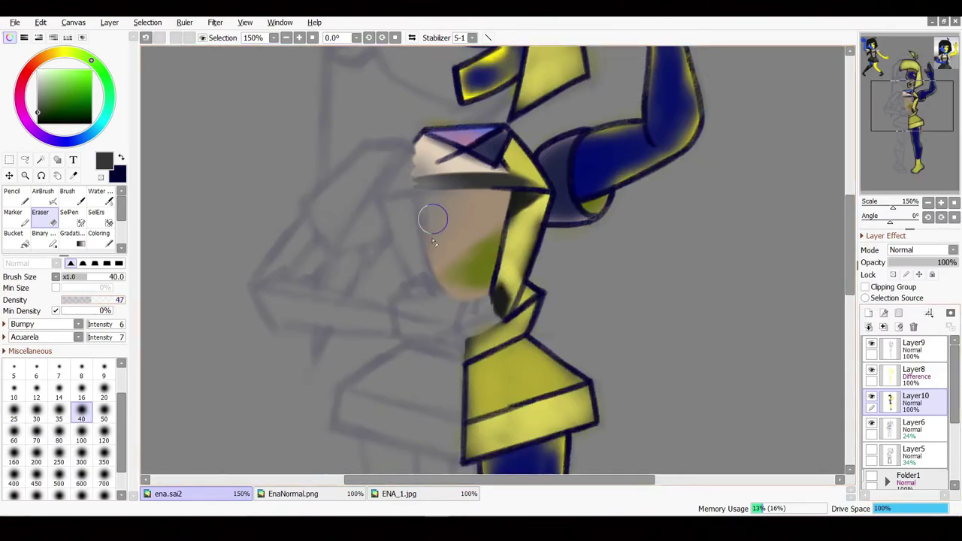
drag(417, 174, 450, 150)
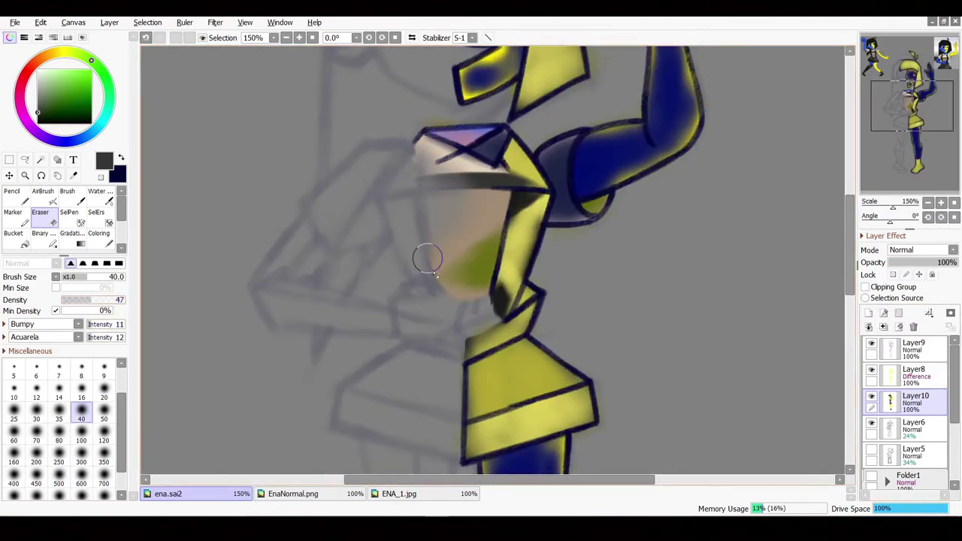
click(91, 324)
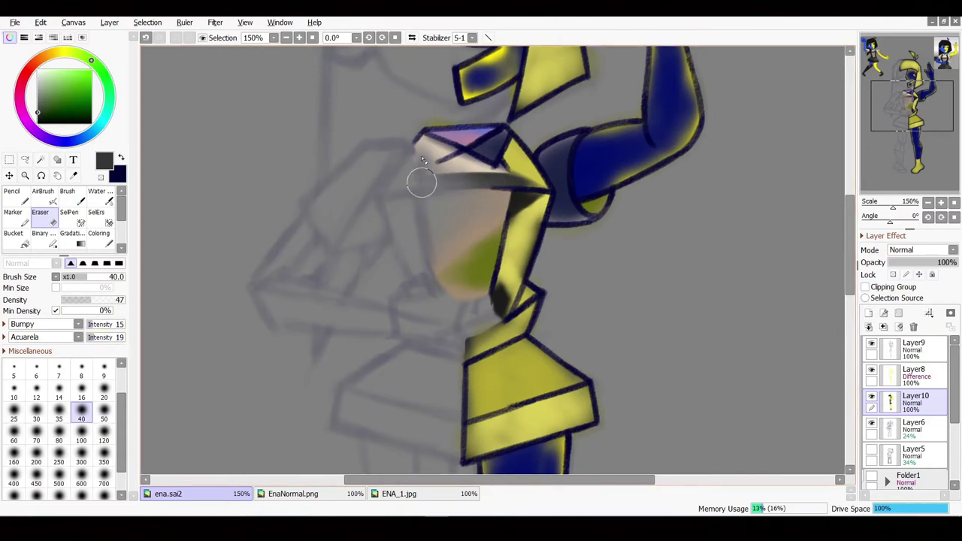
- Add a new layer, shade dark around the eye with the Coloring brush, tidy it, and merge down
click(913, 402)
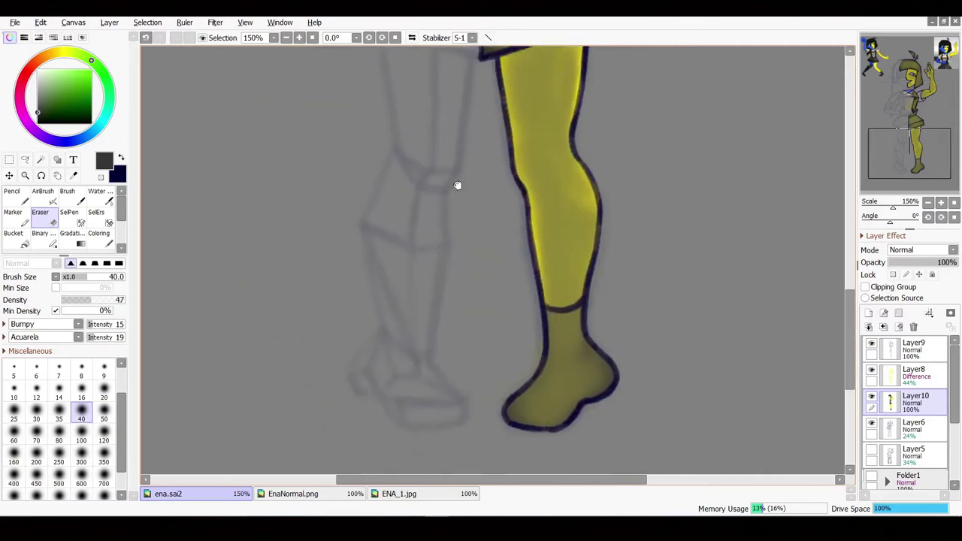
scroll(617, 270, down, 2)
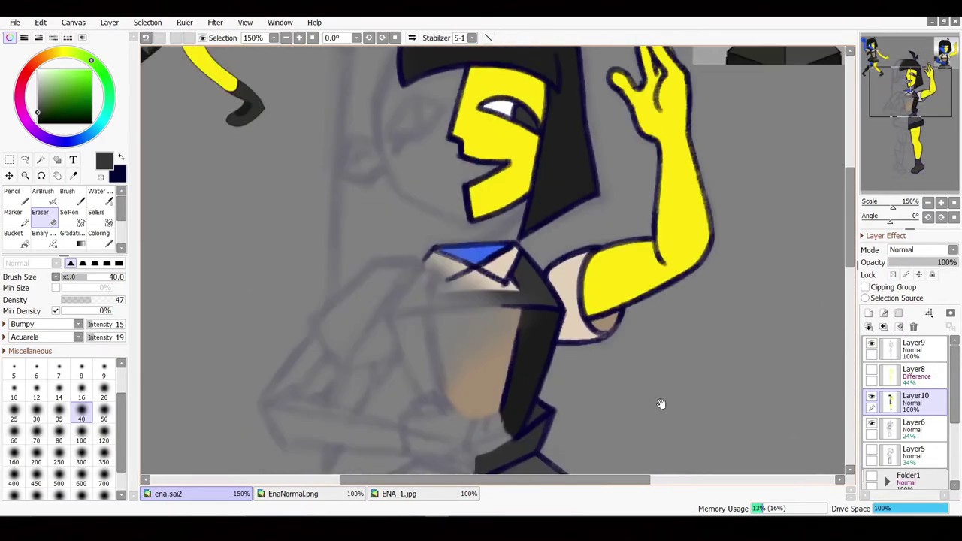
scroll(661, 401, down, 5)
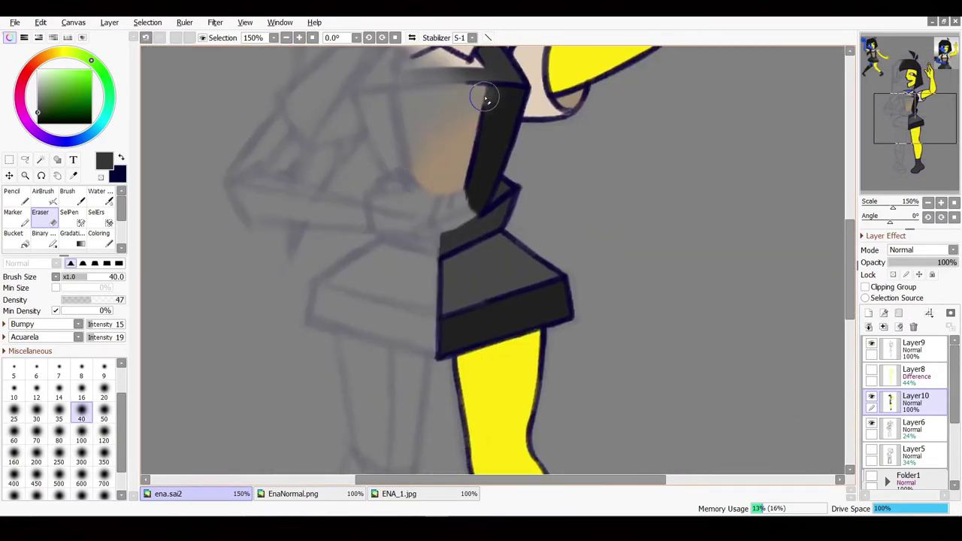
scroll(484, 98, up, 3)
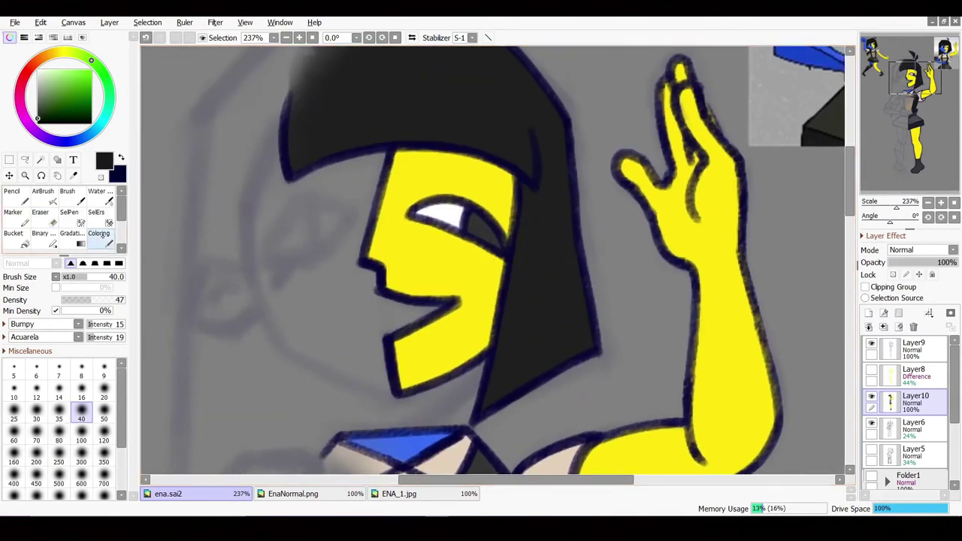
click(100, 235)
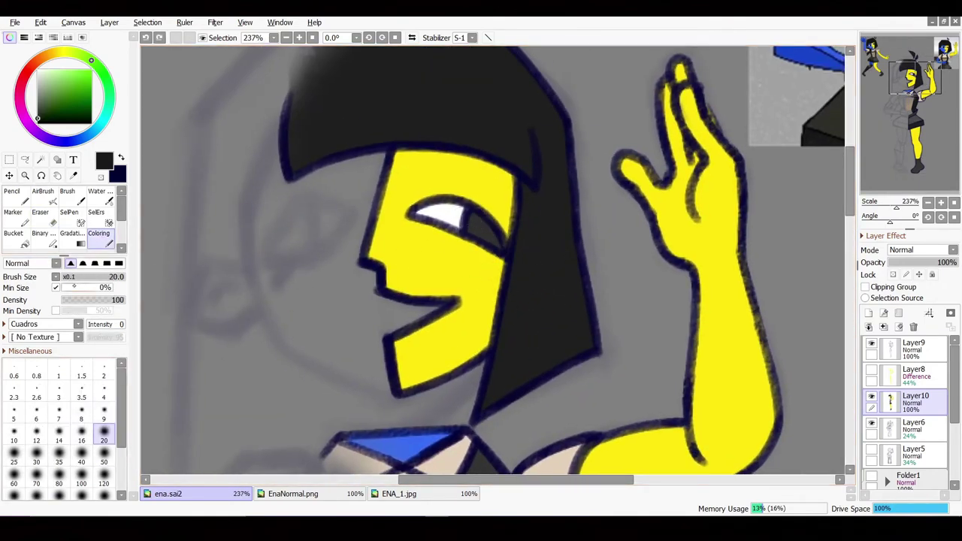
click(869, 313)
mouse_move(475, 225)
mouse_down()
mouse_move(510, 203)
mouse_move(518, 240)
mouse_move(476, 191)
mouse_up()
key(e)
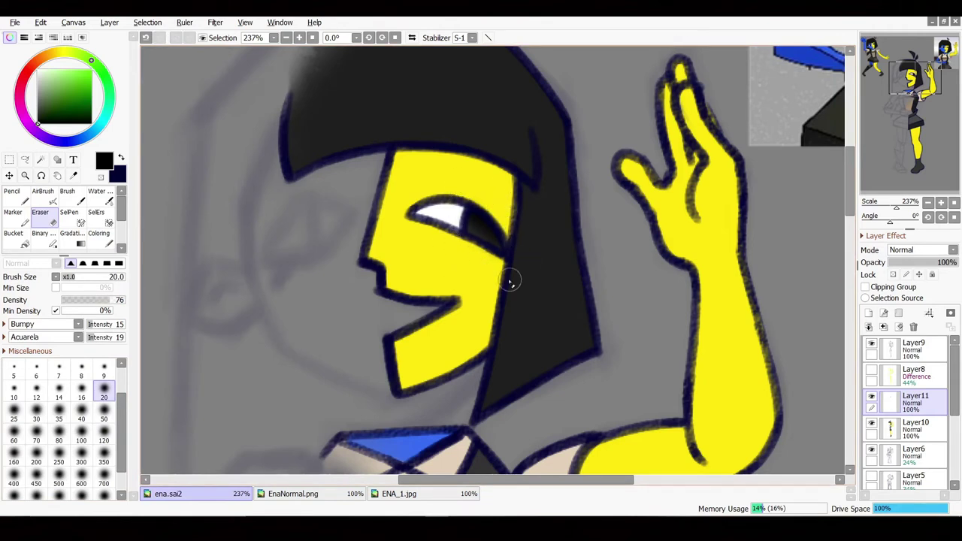
key(ctrl+e)
scroll(385, 203, down, 10)
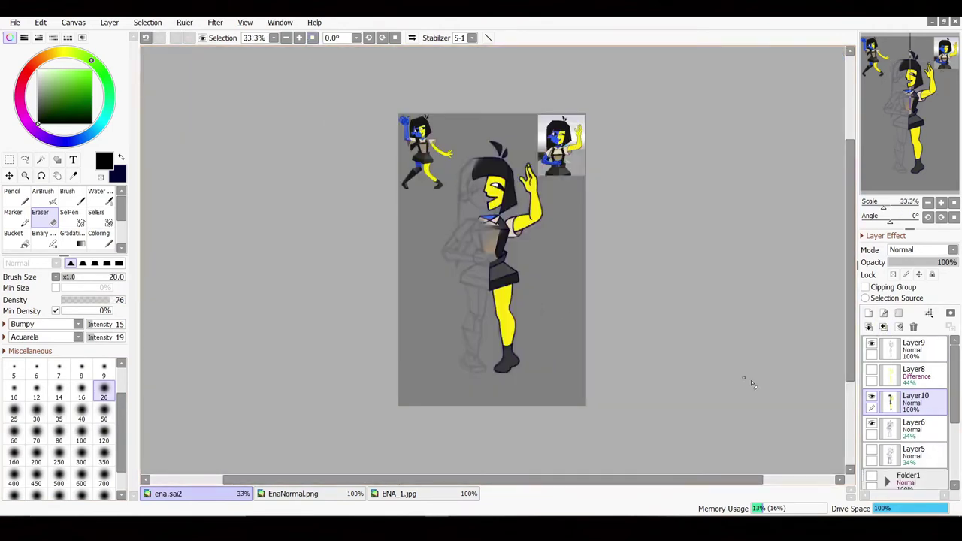
- Hide the reference images and grey sketch layer, then export the canvas as ena.png
click(871, 343)
drag(954, 353, 959, 368)
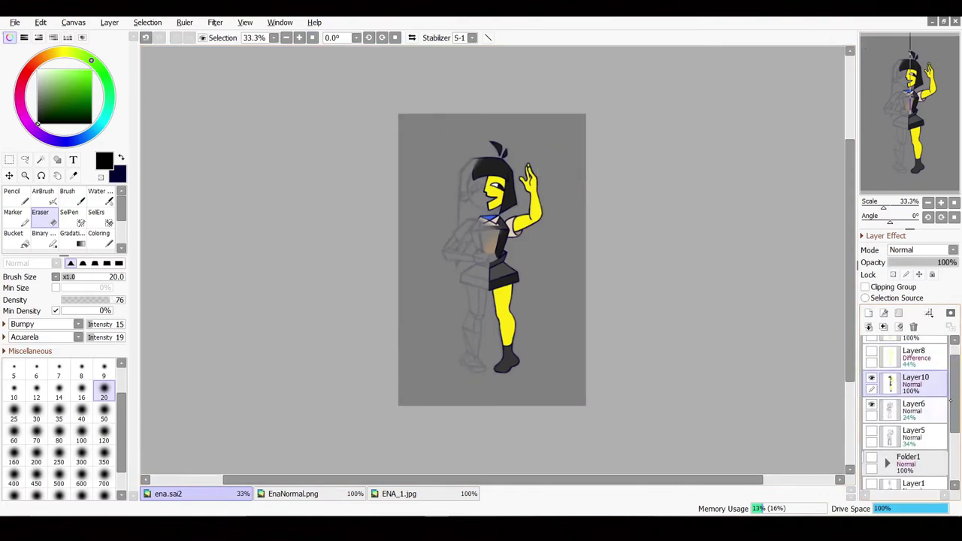
scroll(909, 406, up, 1)
scroll(909, 406, down, 2)
click(870, 377)
scroll(909, 406, up, 2)
click(72, 22)
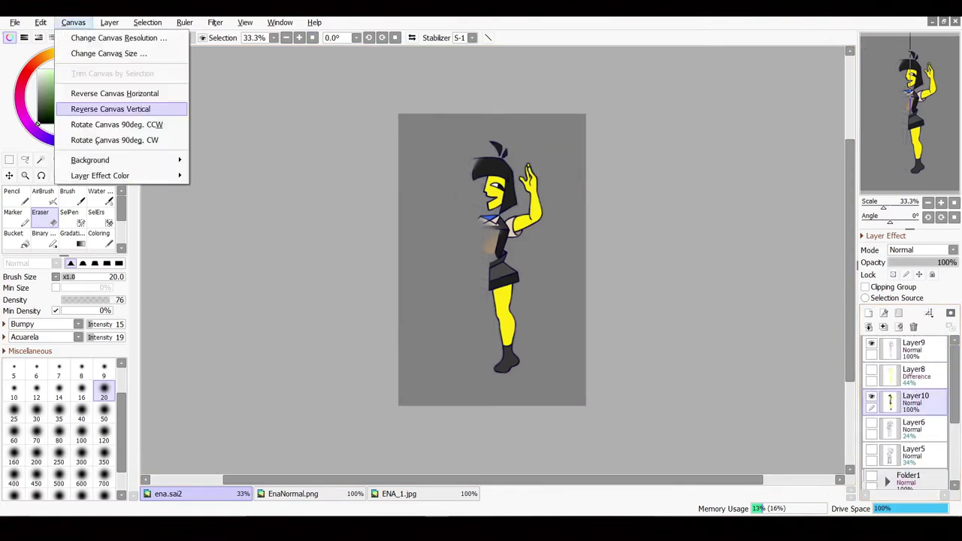
click(236, 270)
click(15, 22)
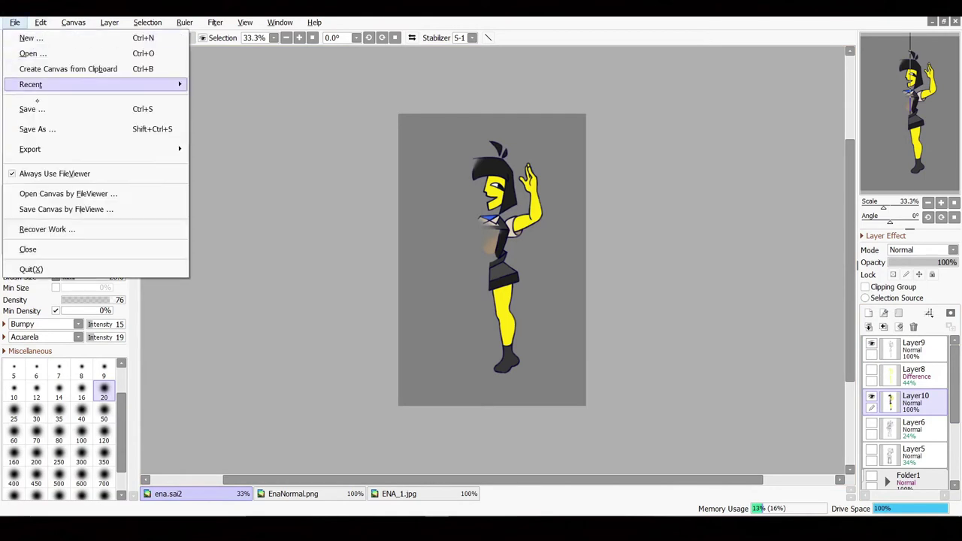
mouse_move(30, 149)
click(222, 227)
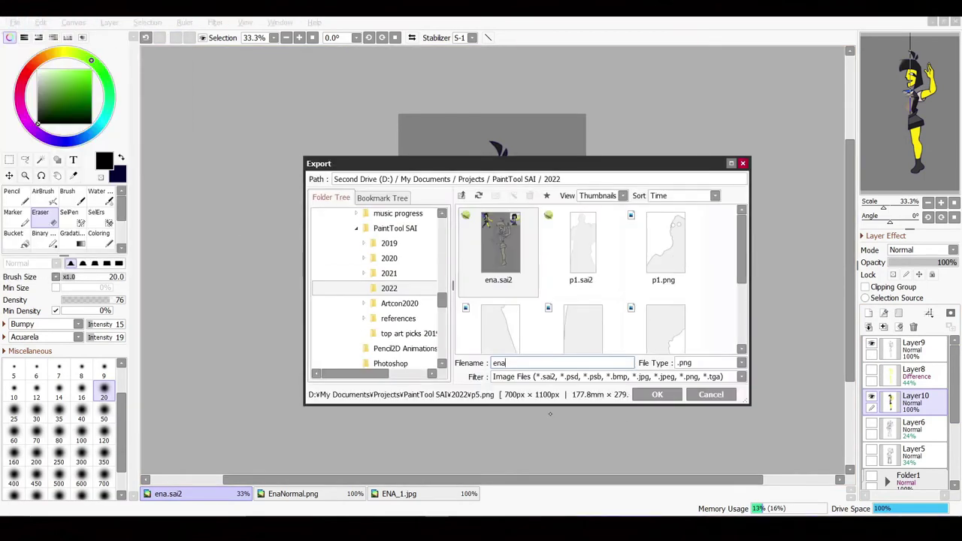
key(Return)
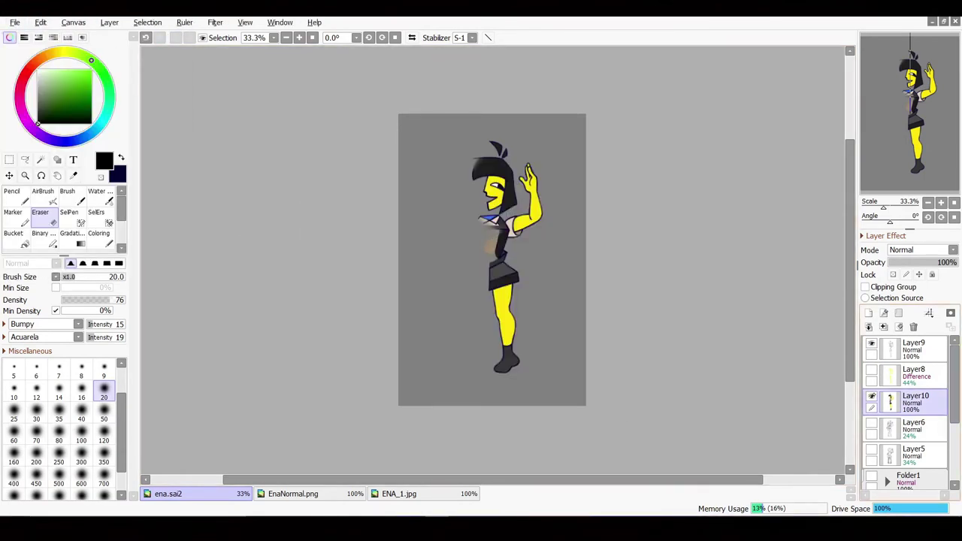
- Hide the inked and colour layers, show the reference figures, and export the PNG again
scroll(909, 413, down, 3)
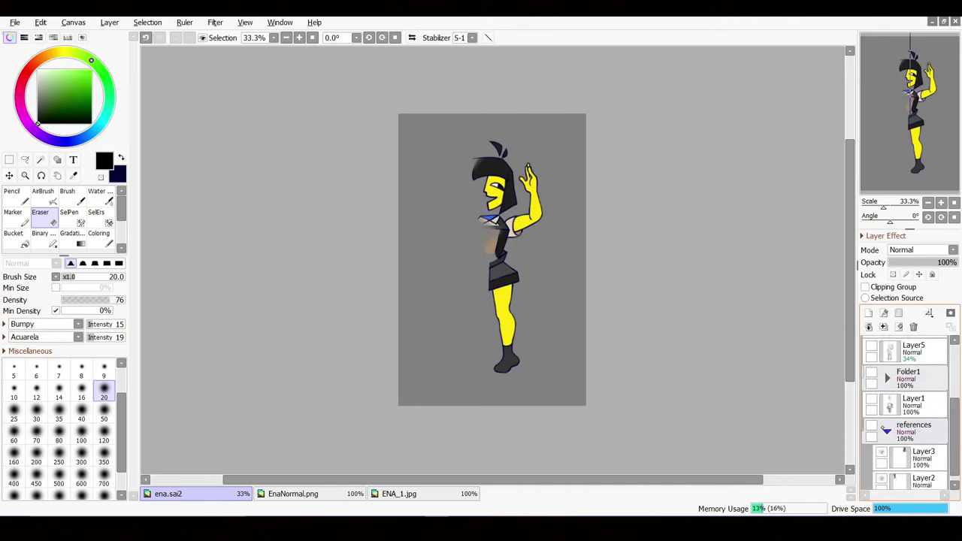
click(871, 451)
scroll(909, 413, up, 3)
click(870, 395)
click(871, 343)
click(14, 22)
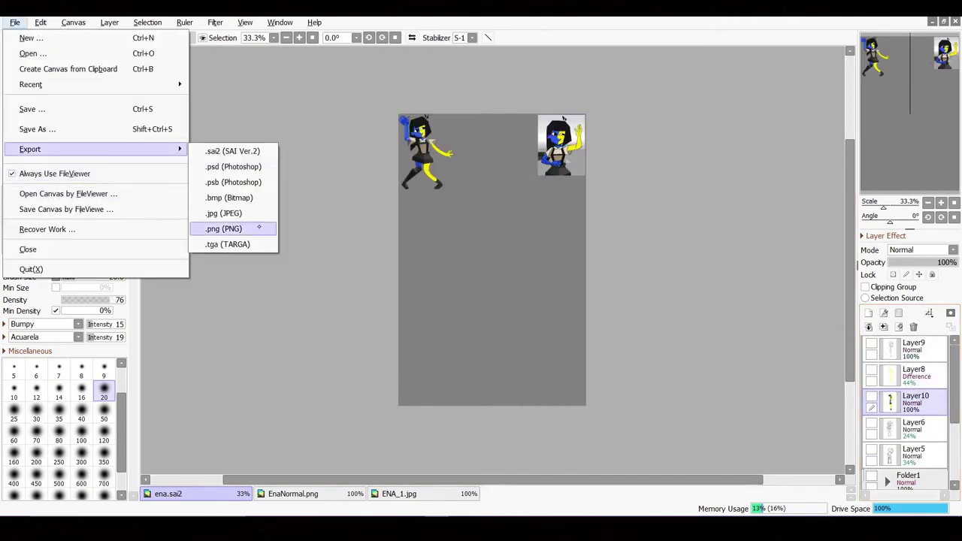
click(225, 227)
key(Return)
- Paint a large dark navy dot beside the reference image and re-export, overwriting the PNG
scroll(909, 413, down, 2)
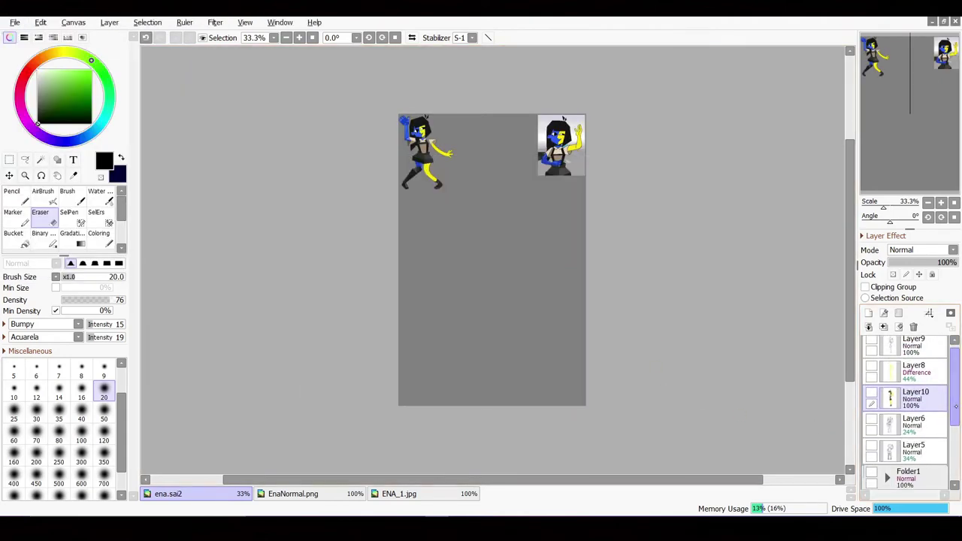
scroll(909, 413, down, 2)
click(920, 449)
key(x)
click(43, 233)
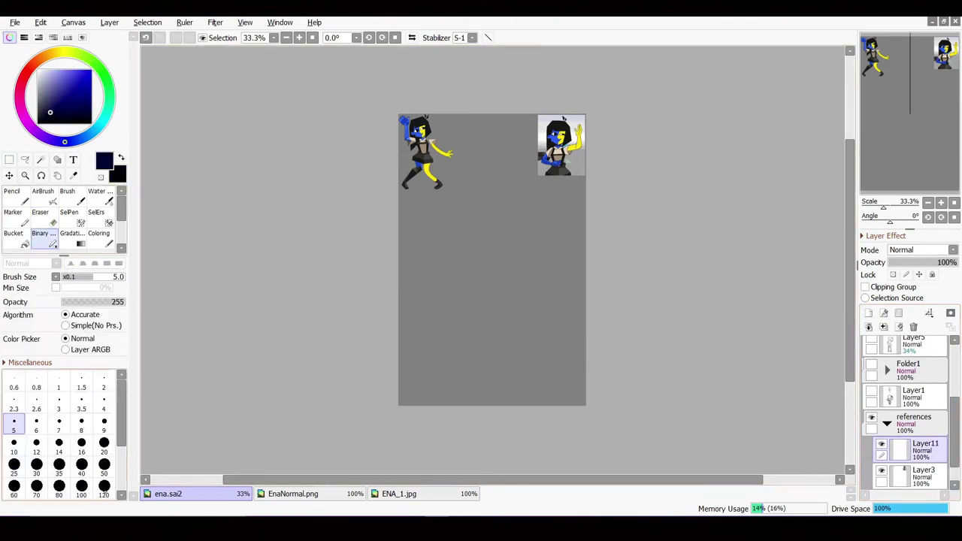
click(81, 485)
click(520, 129)
click(14, 22)
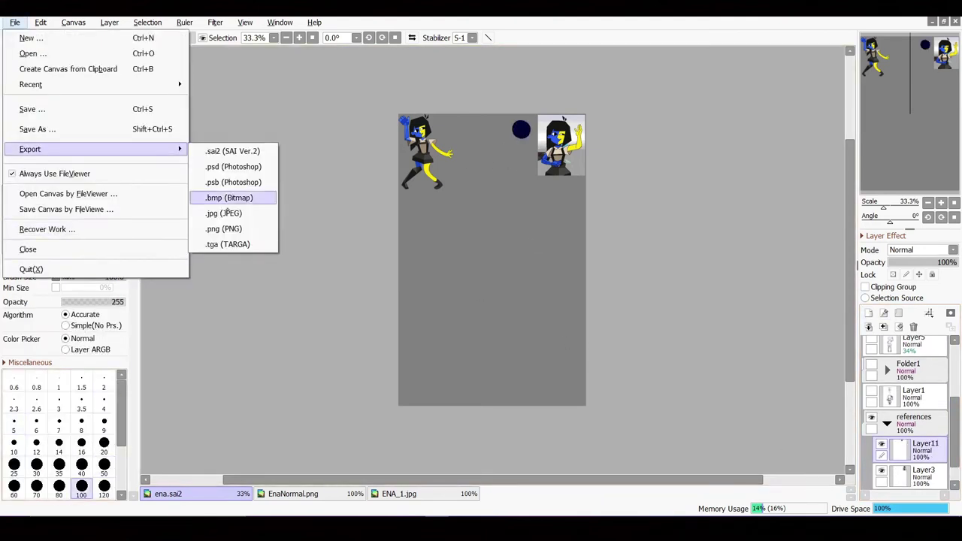
click(225, 227)
key(Return)
key(Return)
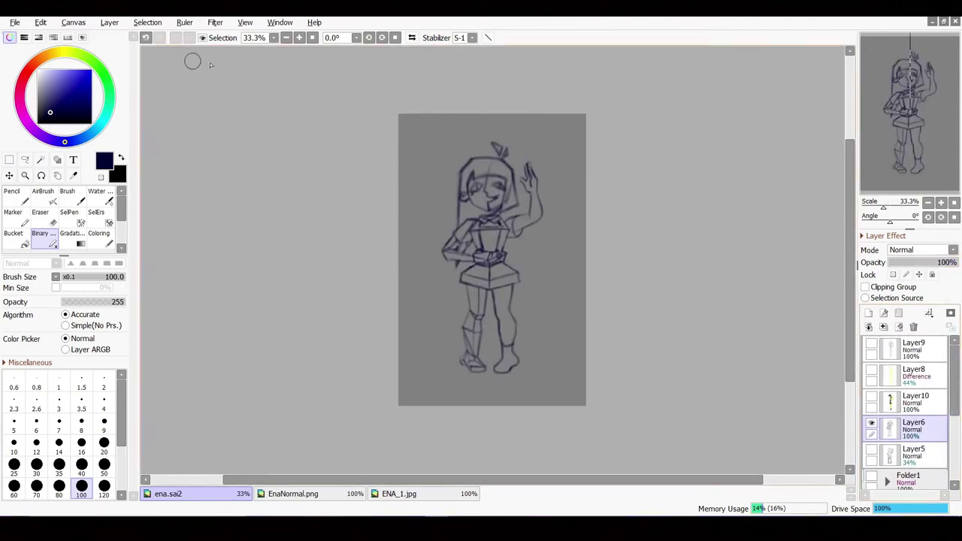
- Zoom in on the torso and lighten the rough sketch strokes around the waist
click(299, 37)
click(299, 38)
key(e)
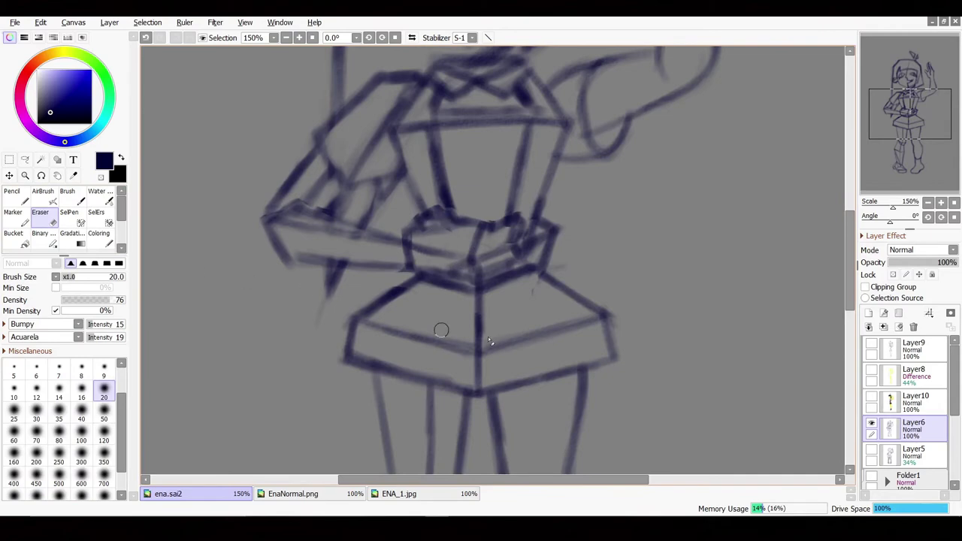
scroll(909, 413, down, 3)
scroll(581, 247, up, 5)
drag(561, 285, 561, 97)
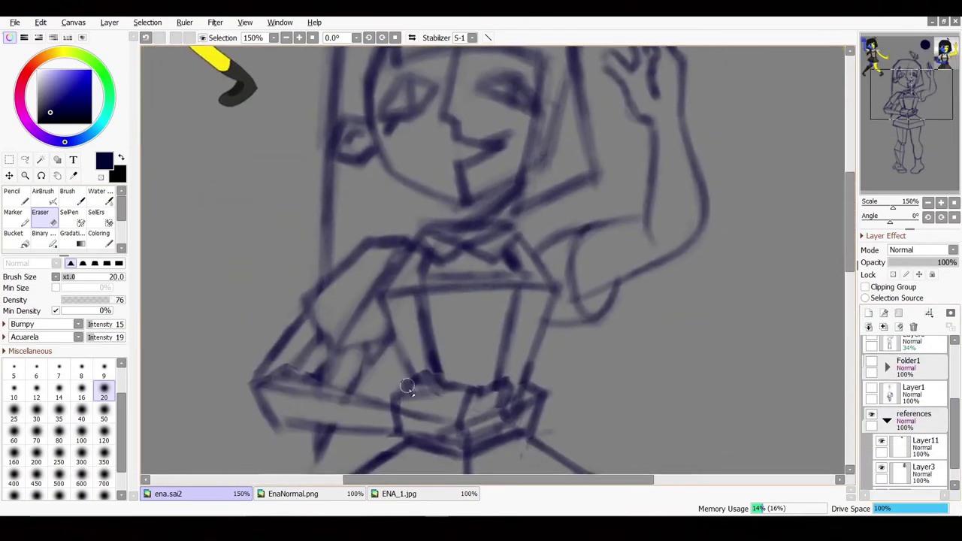
click(103, 439)
click(456, 323)
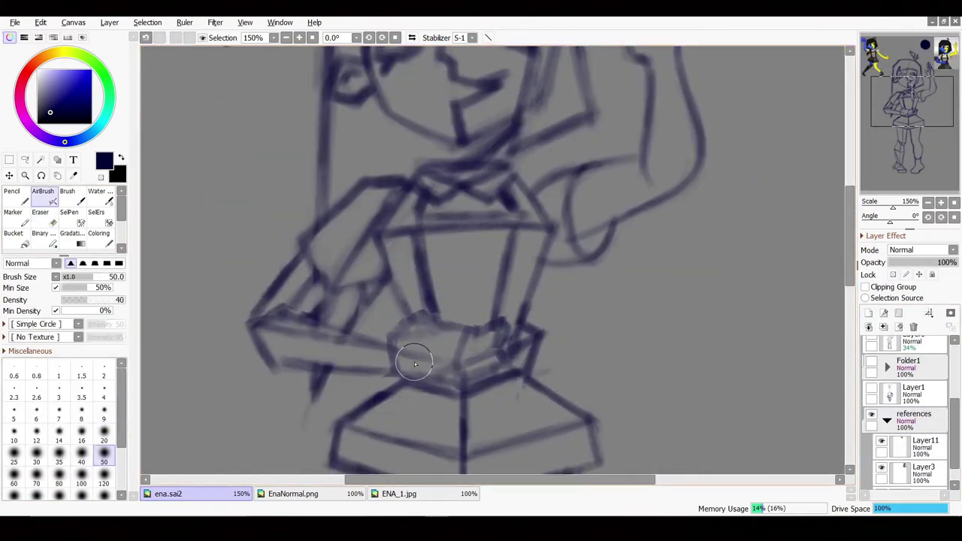
key(n)
key(ctrl+shift+n)
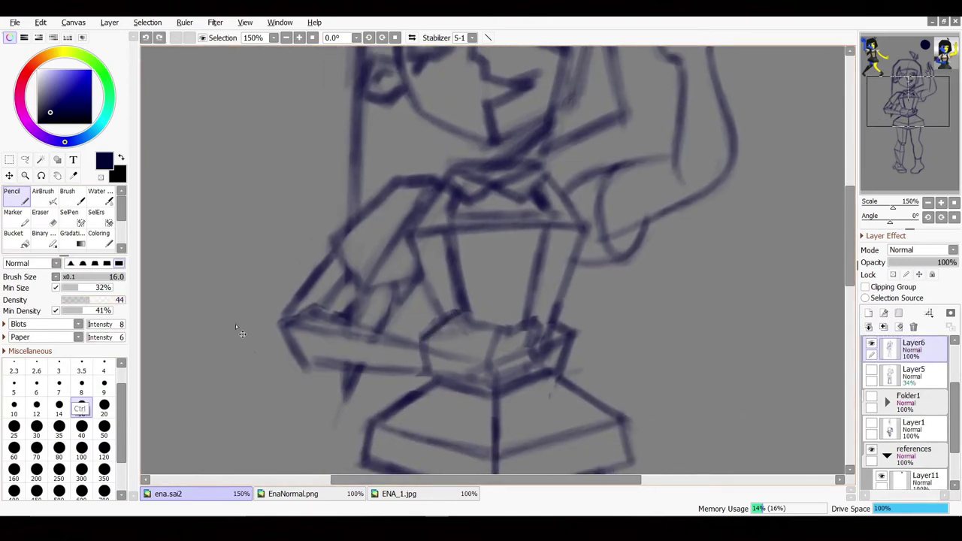
click(452, 321)
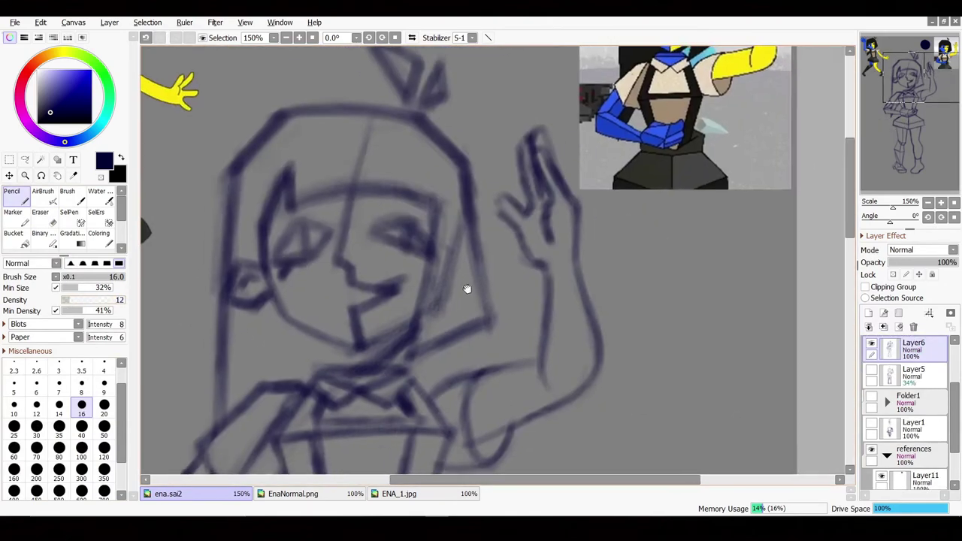
drag(466, 285, 492, 298)
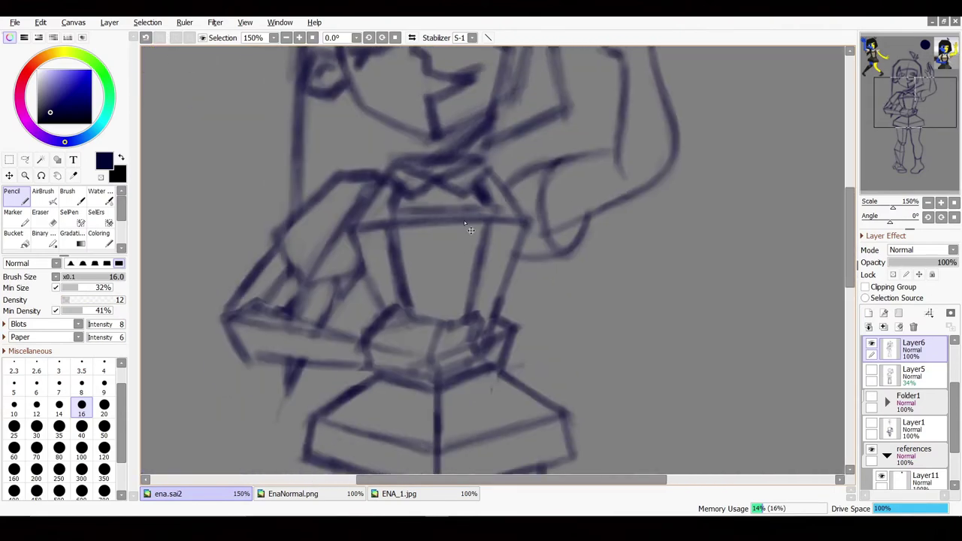
- Erase the rough box lines at the waist and redraw the jacket's left edge darker
key(e)
drag(406, 353, 446, 340)
key(n)
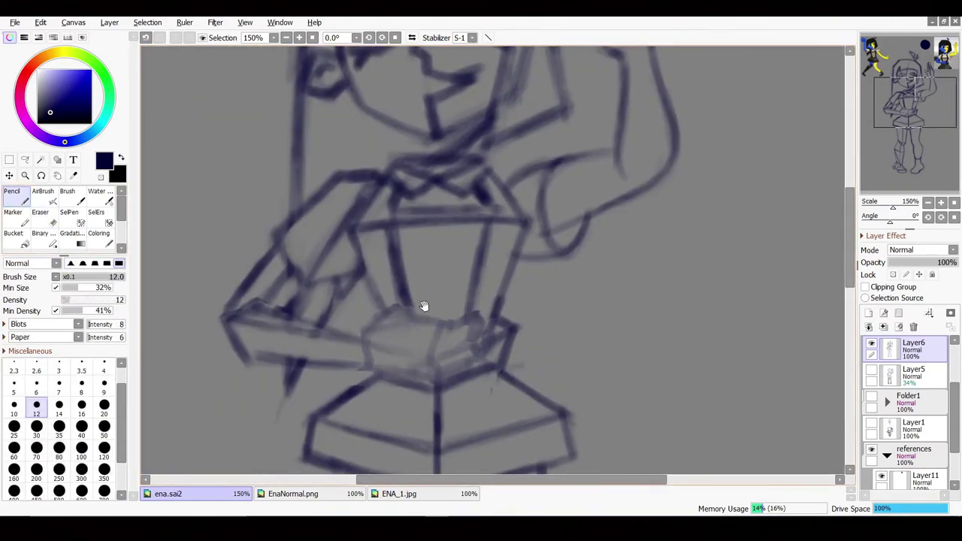
drag(392, 278, 340, 224)
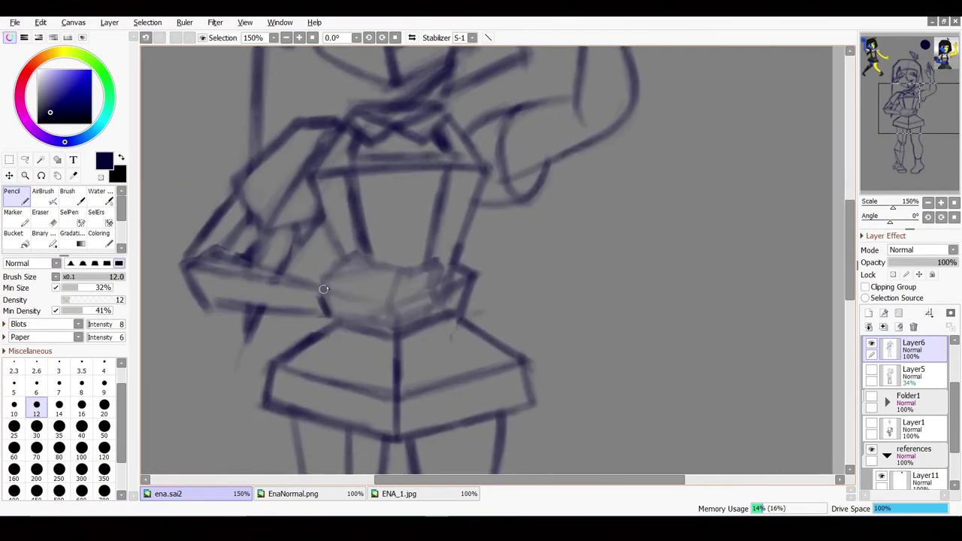
mouse_move(337, 281)
mouse_down()
mouse_move(293, 418)
mouse_move(274, 408)
mouse_move(402, 386)
mouse_up()
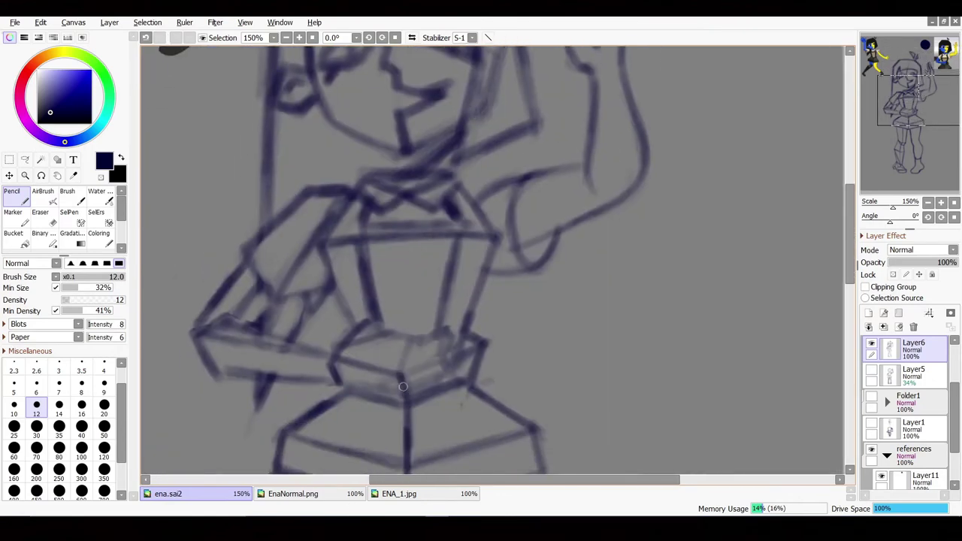
drag(342, 384, 498, 187)
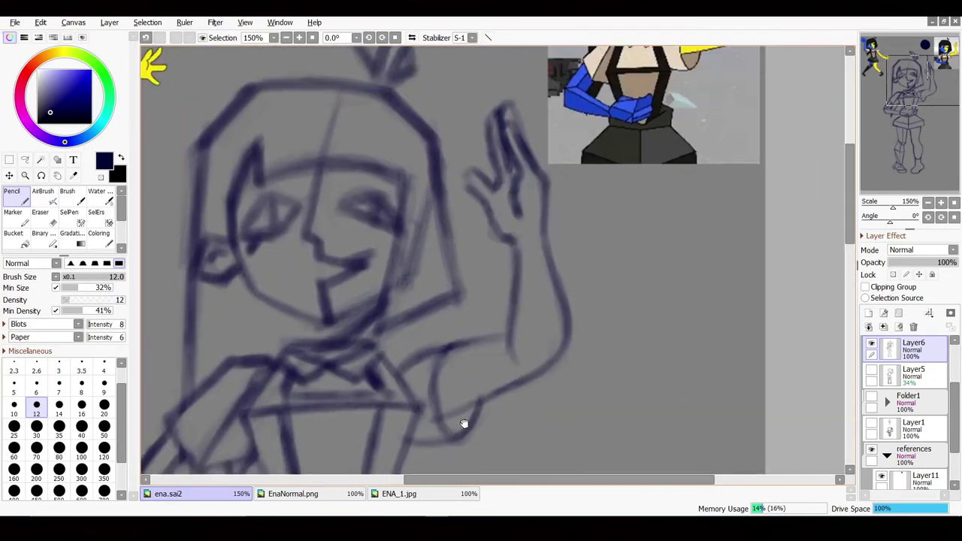
mouse_move(457, 353)
mouse_down()
mouse_move(384, 407)
mouse_move(412, 369)
mouse_move(324, 381)
mouse_move(295, 329)
mouse_up()
key(e)
key(n)
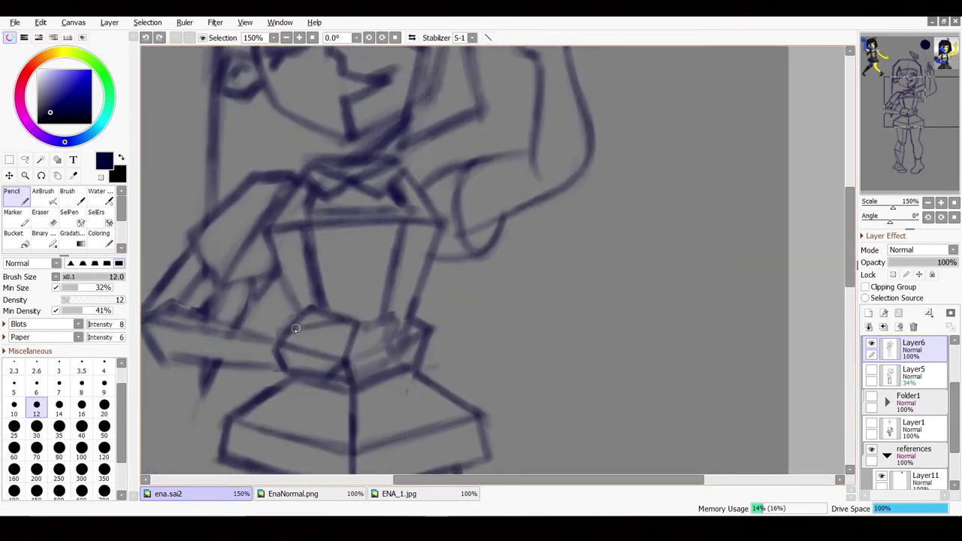
drag(451, 308, 433, 184)
key(bracketleft)
mouse_move(372, 190)
mouse_down()
mouse_move(382, 408)
mouse_move(182, 277)
mouse_move(418, 416)
mouse_move(545, 153)
mouse_up()
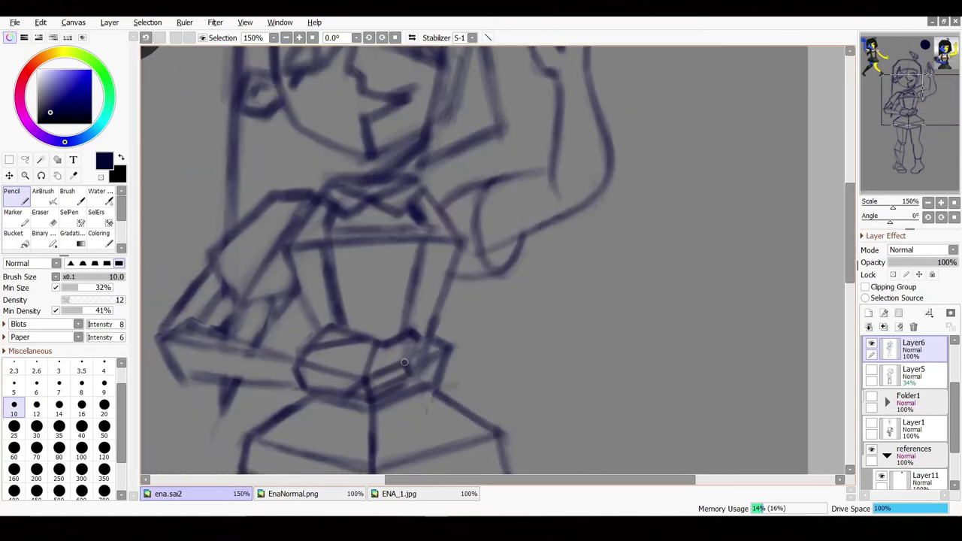
mouse_move(403, 362)
mouse_down()
mouse_move(438, 369)
mouse_move(421, 240)
mouse_move(421, 421)
mouse_move(360, 383)
mouse_move(375, 474)
mouse_move(373, 384)
mouse_move(485, 383)
mouse_move(344, 340)
mouse_up()
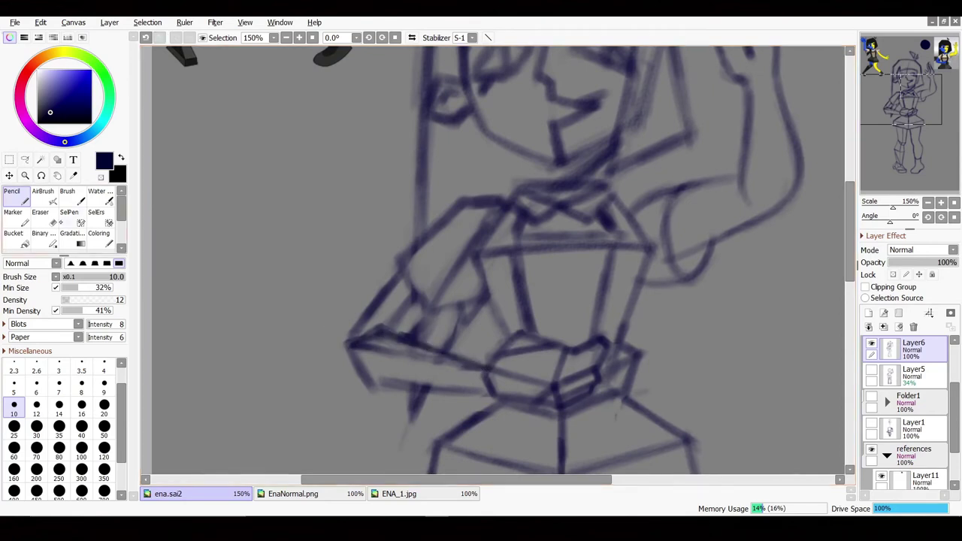
key(e)
key(n)
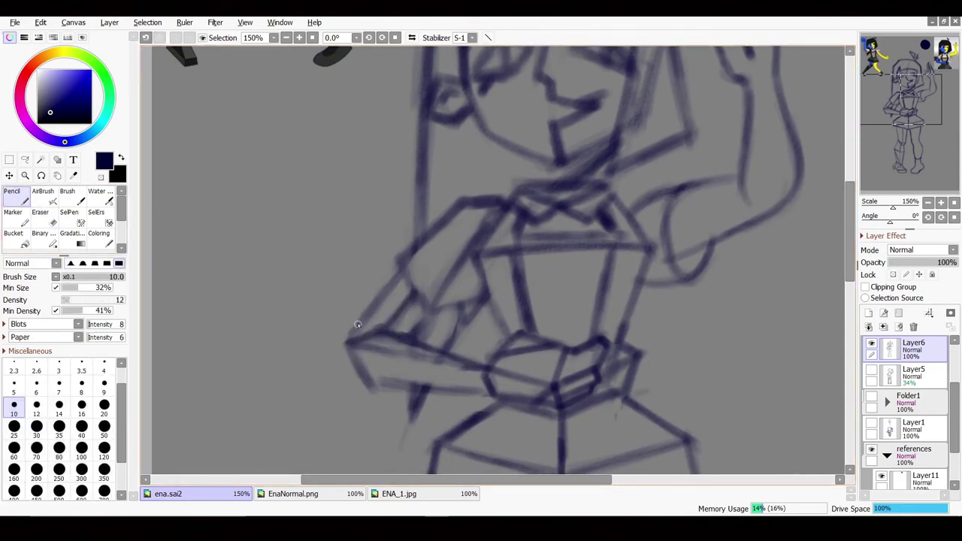
drag(408, 269, 345, 340)
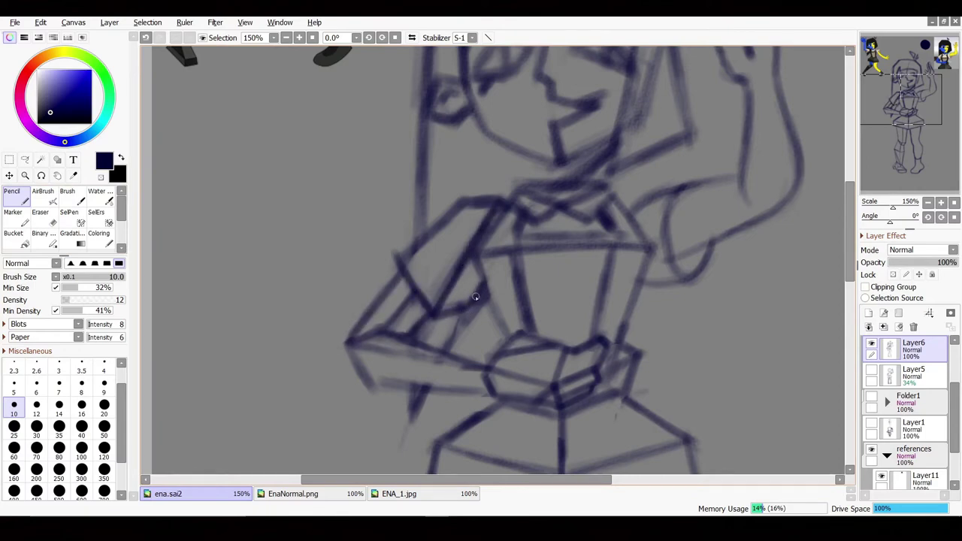
- Look over the whole drawing and export it as a PNG with '_sketch' added to the name
drag(475, 297, 496, 328)
scroll(523, 334, up, 3)
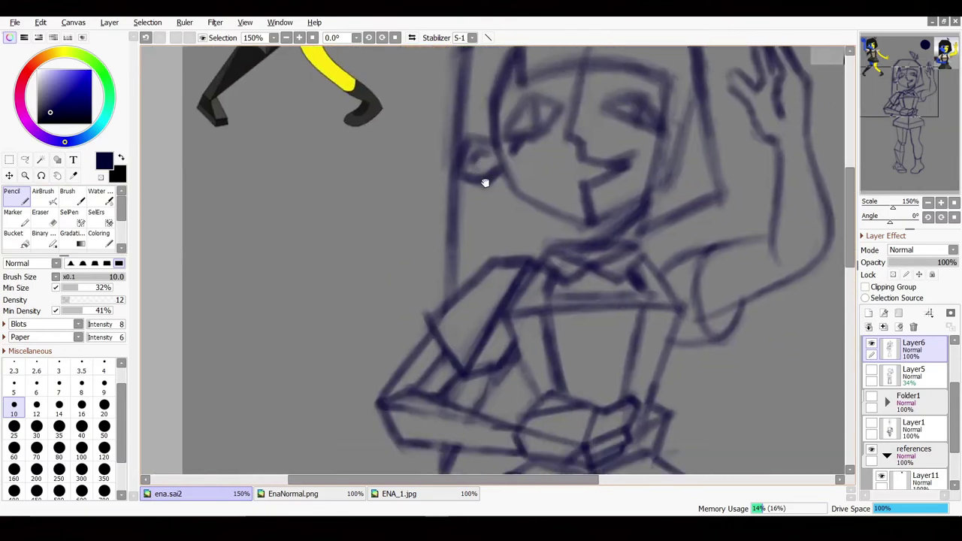
mouse_move(456, 344)
mouse_down()
mouse_move(455, 437)
mouse_move(440, 157)
mouse_up()
drag(601, 451, 617, 205)
scroll(617, 205, up, 10)
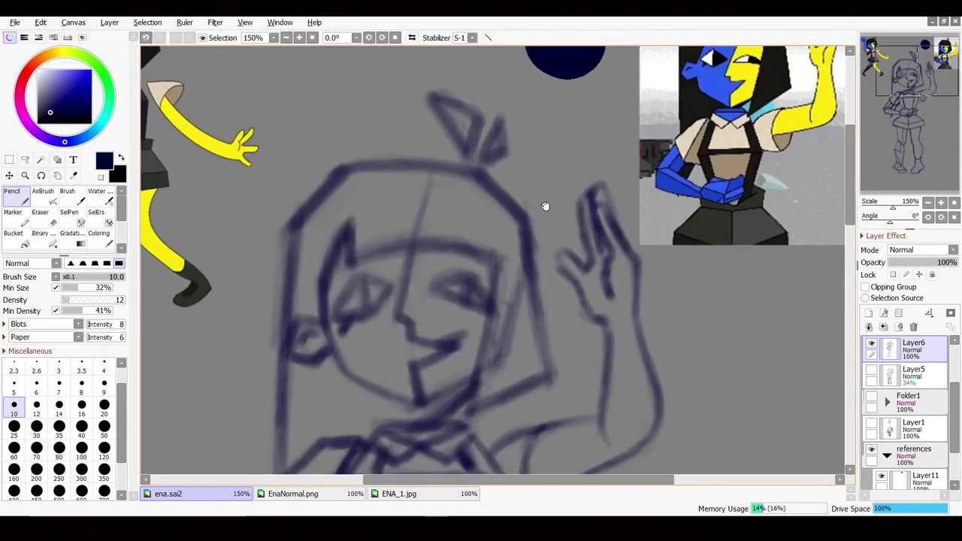
scroll(543, 225, down, 5)
click(14, 22)
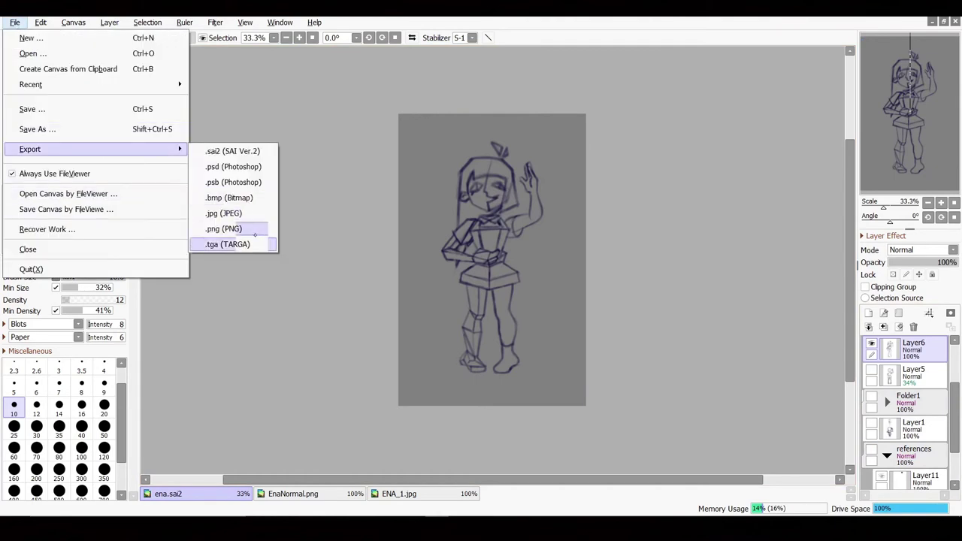
click(226, 241)
text(_sketch)
key(Return)
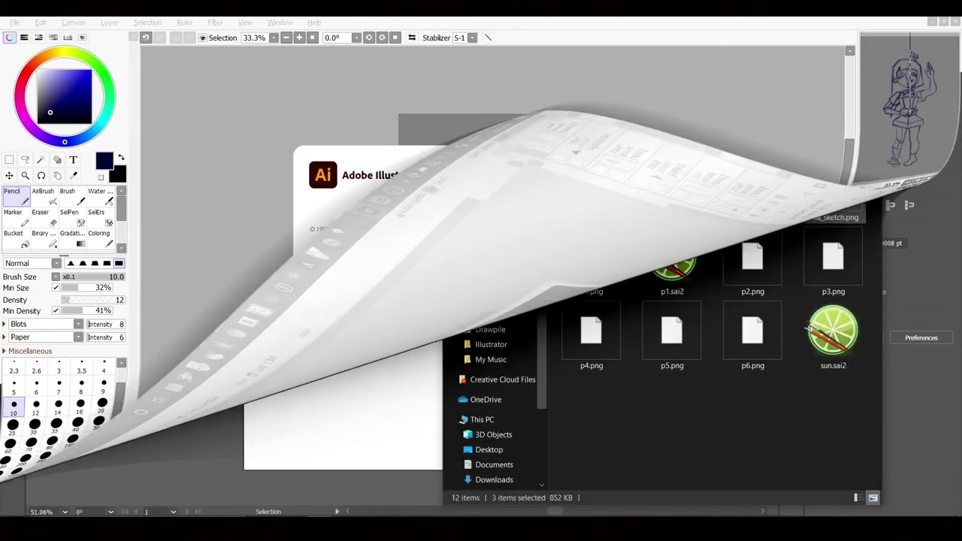
- In Illustrator, enlarge the artboard upward, rightward, downward and left over the reference figure
key(alt+Tab)
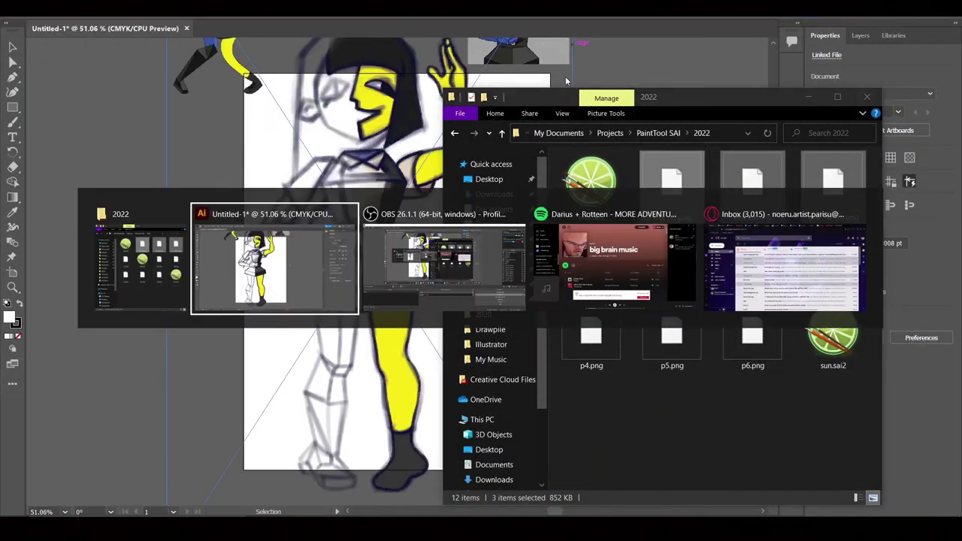
click(359, 233)
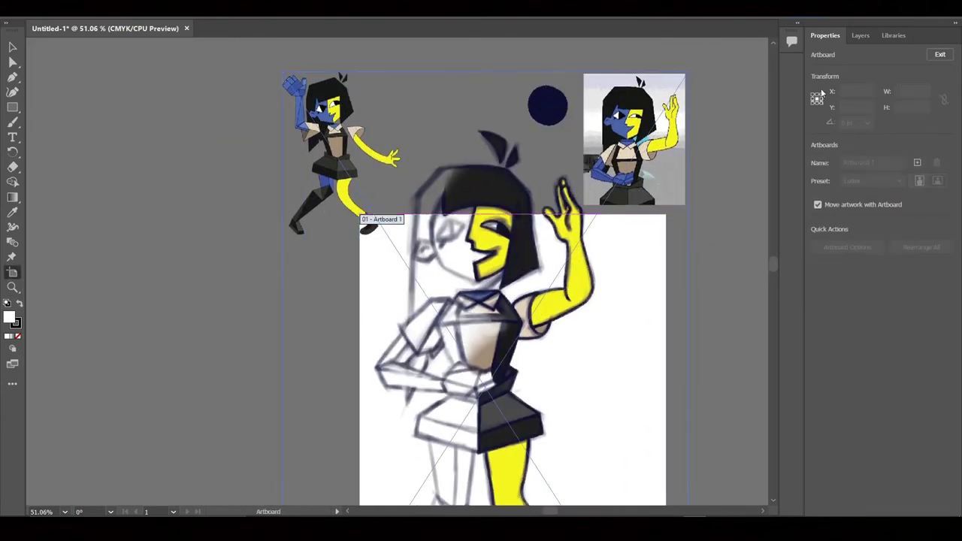
click(860, 36)
mouse_move(666, 216)
mouse_down()
mouse_move(703, 89)
mouse_move(688, 73)
mouse_up()
scroll(481, 300, down, 5)
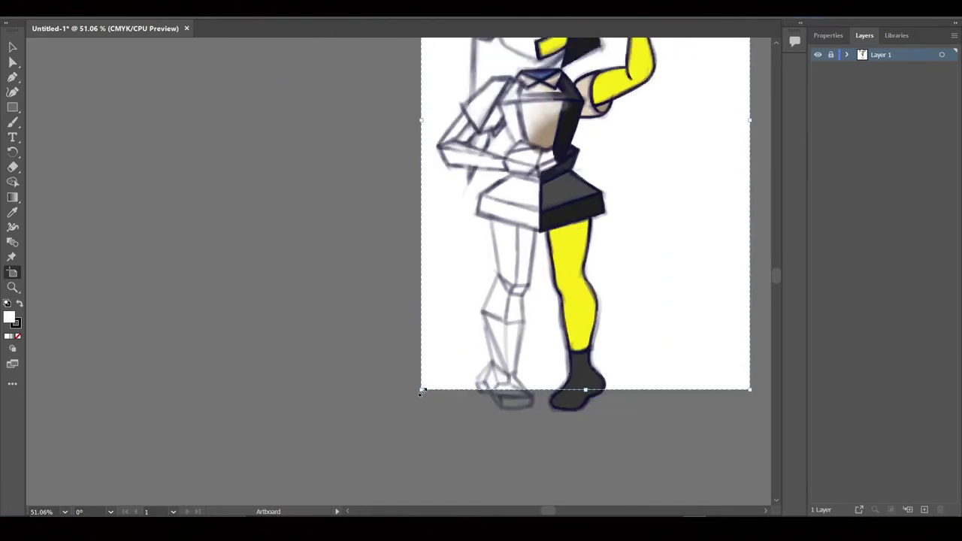
drag(421, 386, 415, 443)
scroll(430, 353, up, 5)
drag(430, 353, 347, 353)
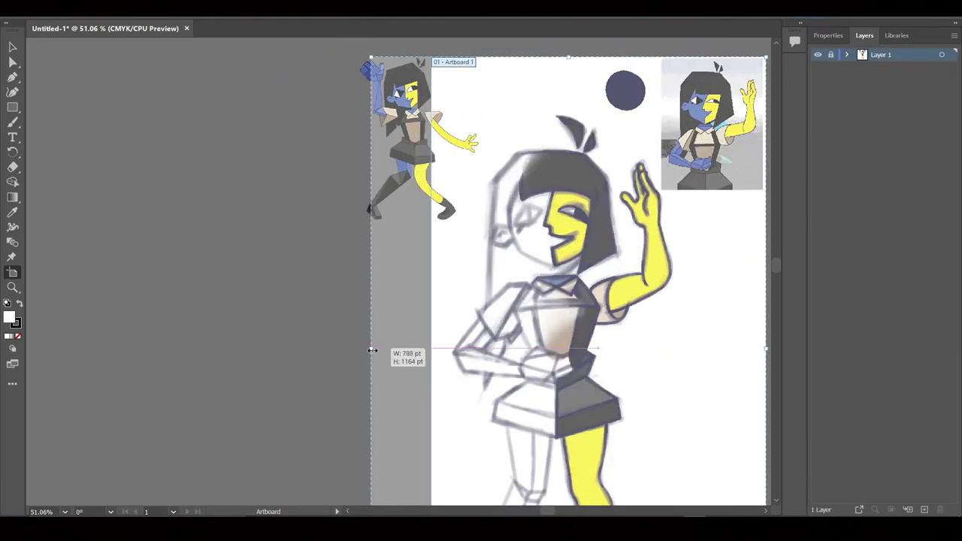
- Reveal the layer's three placed images and extend the artboard bottom below the feet
click(847, 54)
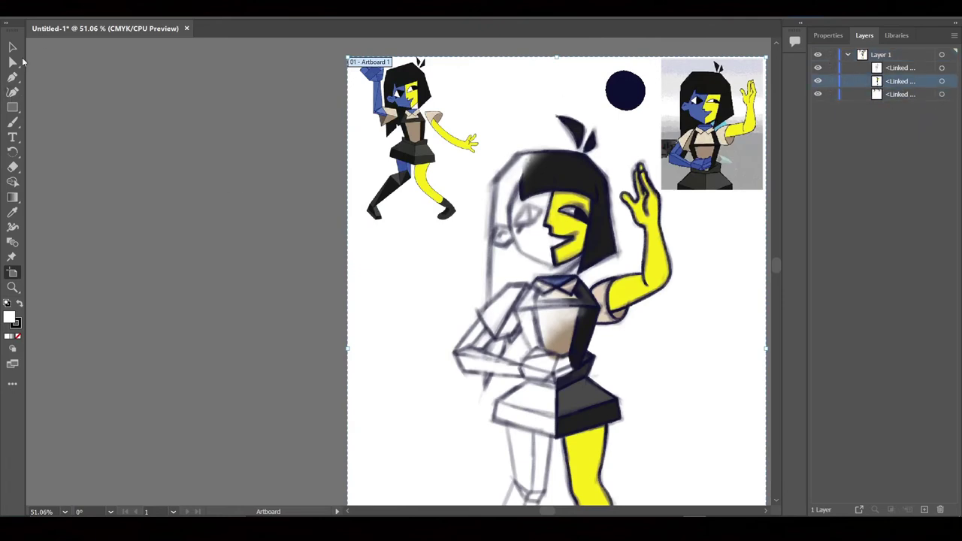
click(941, 81)
scroll(466, 248, right, 2)
scroll(466, 248, down, 5)
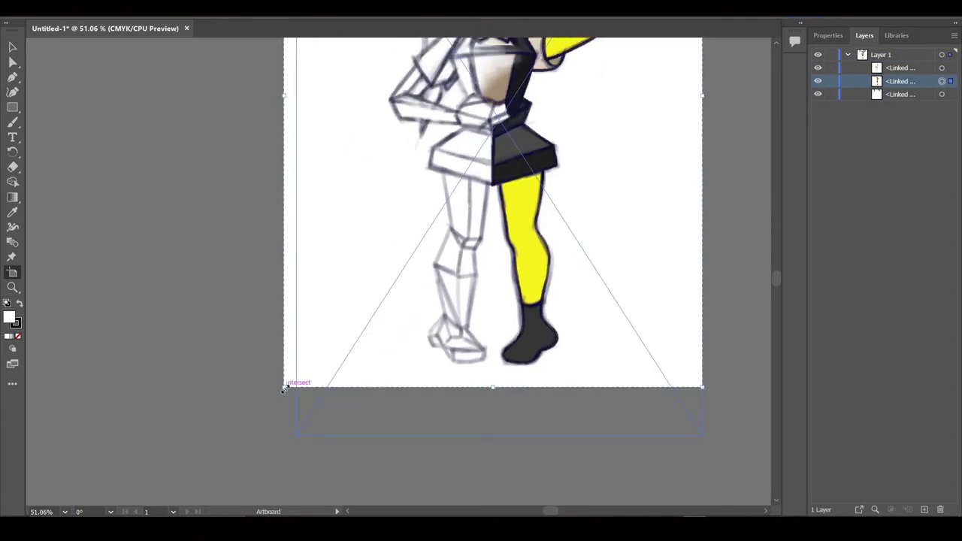
drag(284, 388, 297, 435)
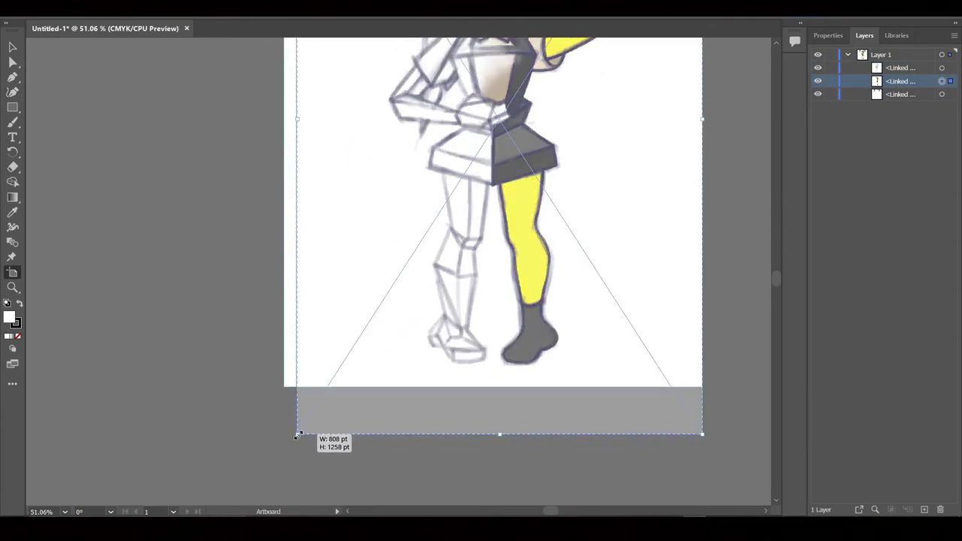
scroll(391, 390, up, 5)
drag(267, 331, 324, 316)
key(Escape)
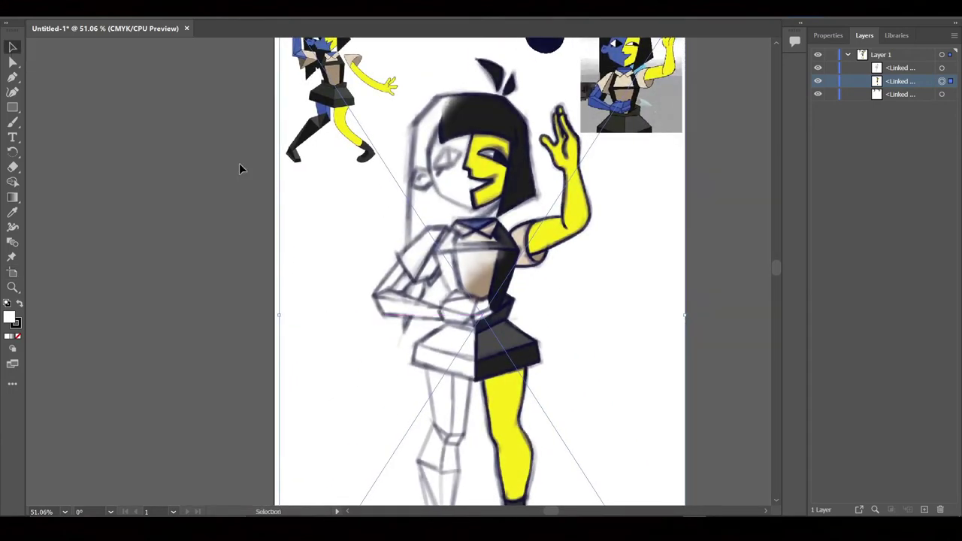
- In the Links panel, select all three placed images and open the panel's options to embed them
scroll(242, 168, up, 2)
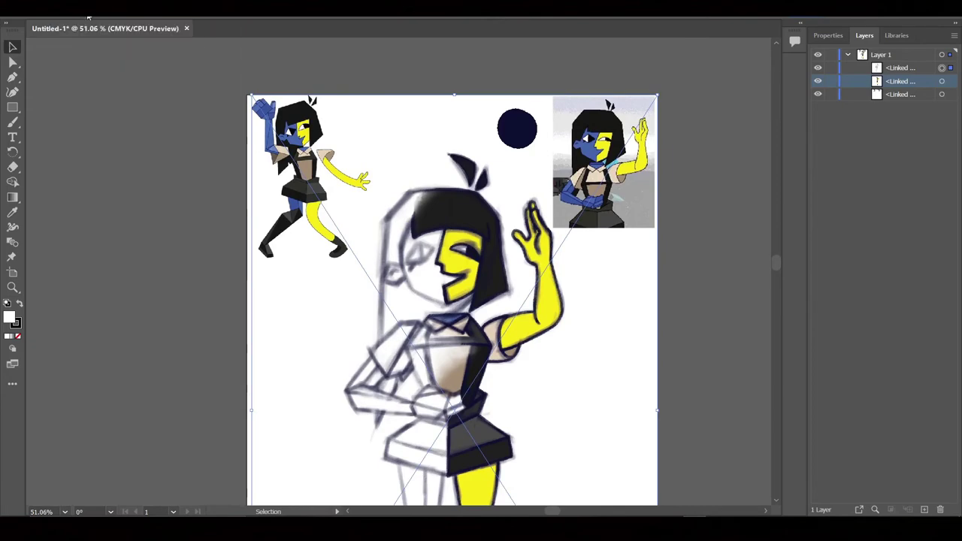
click(248, 9)
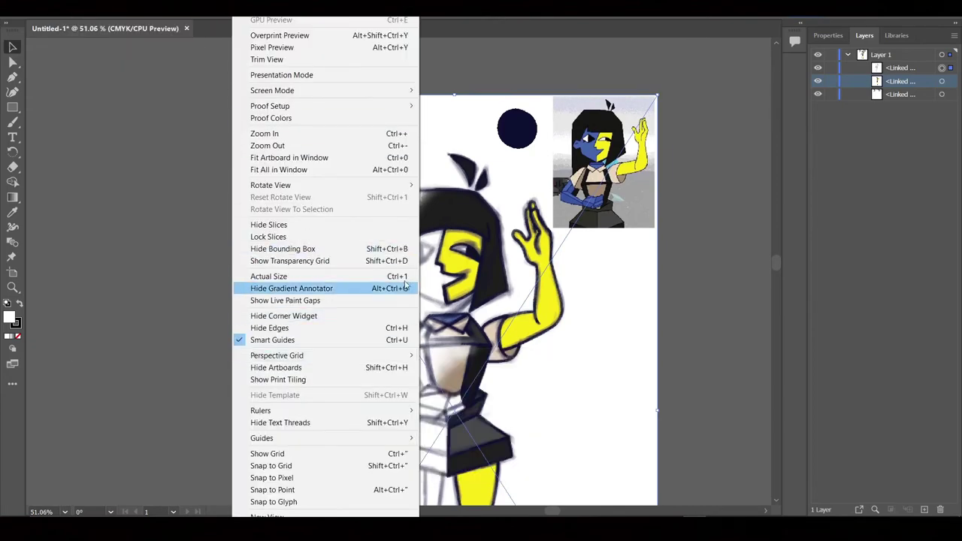
key(Escape)
click(278, 9)
click(301, 357)
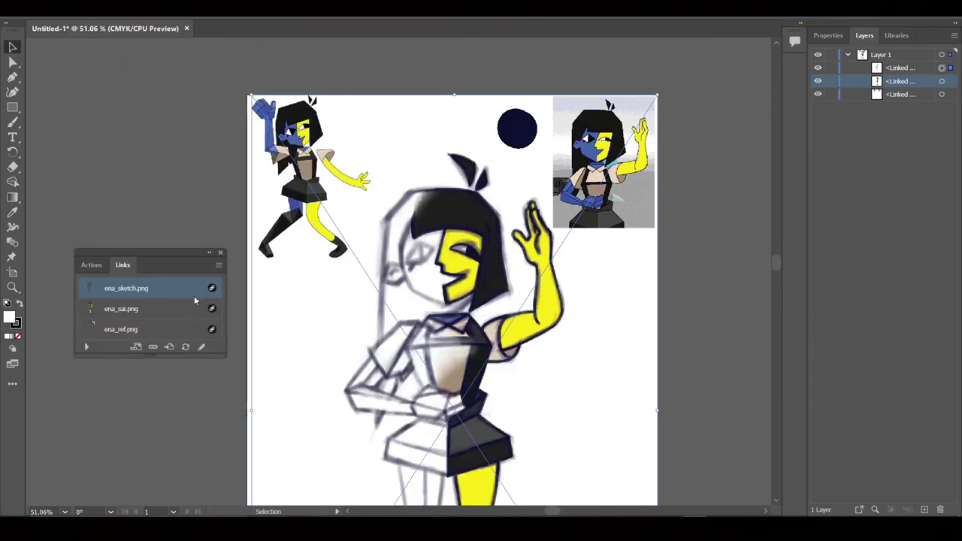
shift+click(188, 329)
click(220, 269)
- Embed the linked images and show the reference images again
click(289, 354)
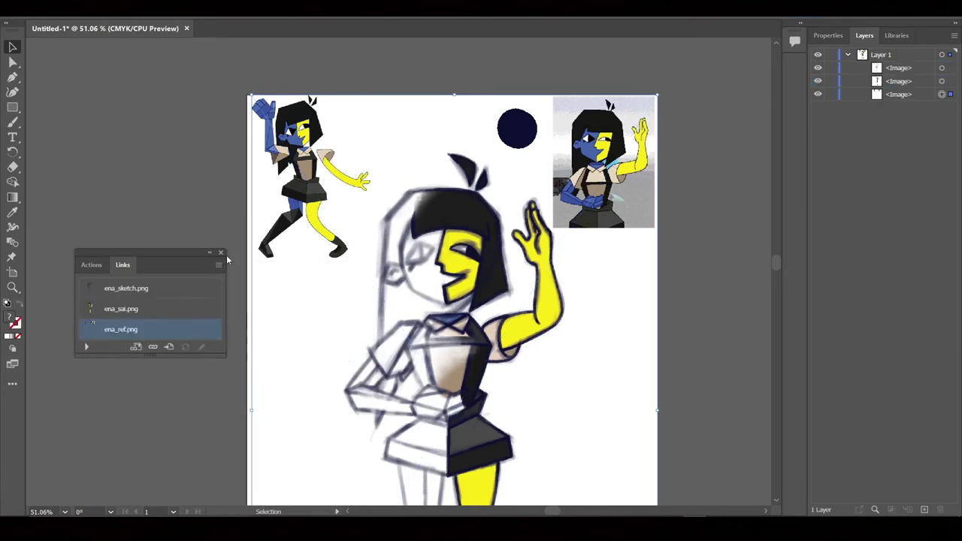
click(220, 253)
click(872, 94)
key(ctrl+3)
key(ctrl+alt+3)
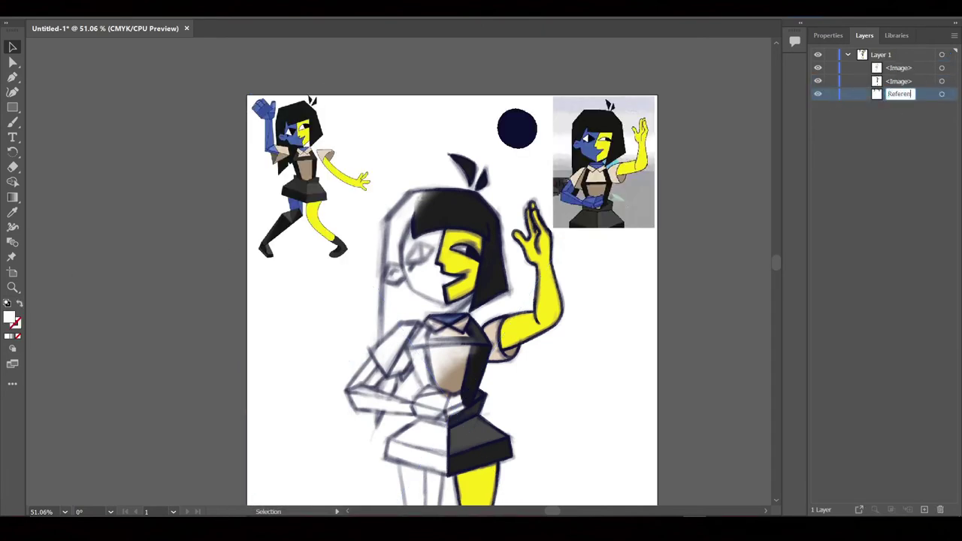
- Rename the middle image layer to Sketch
click(897, 81)
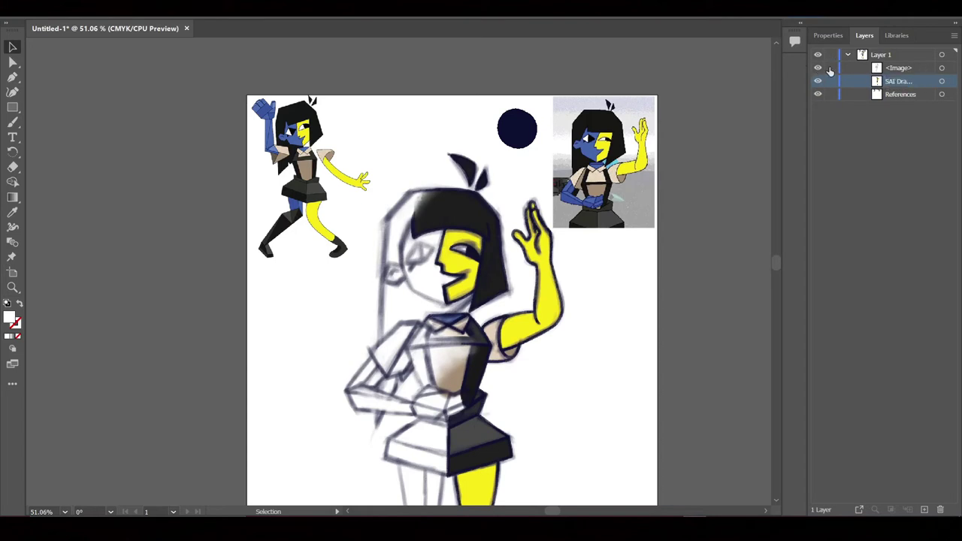
double_click(915, 72)
text(etch)
key(Return)
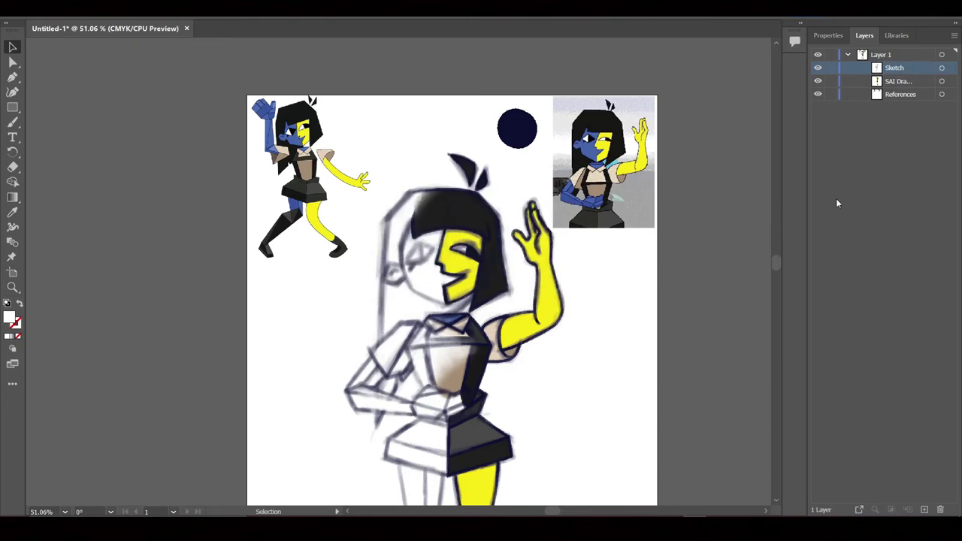
scroll(791, 197, down, 2)
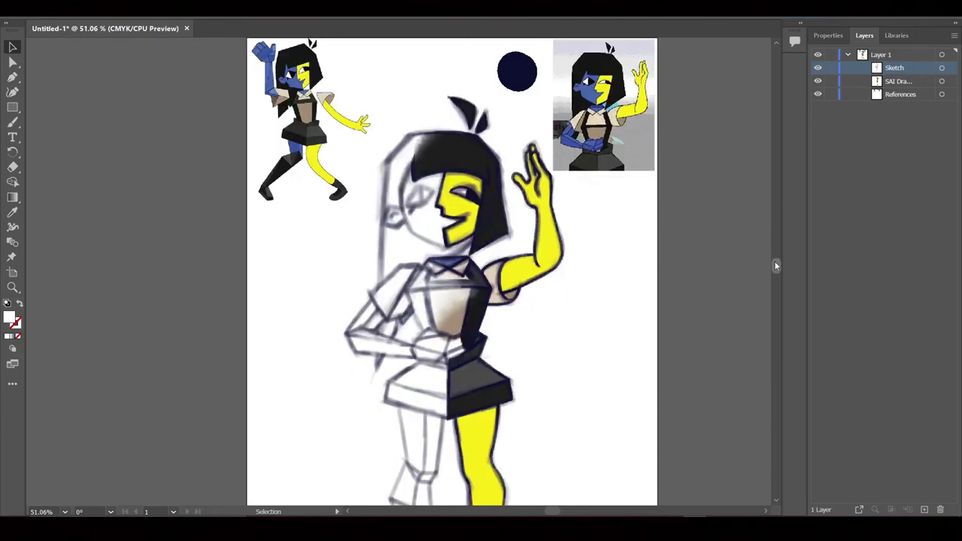
- Fade the SAI drawing image to 50% opacity and view the artwork at 100%
click(942, 68)
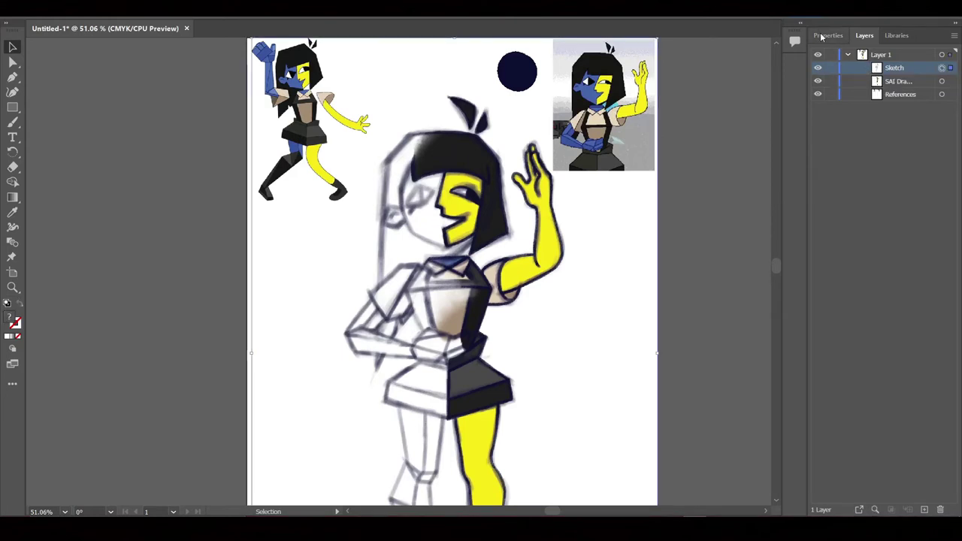
click(824, 35)
click(870, 208)
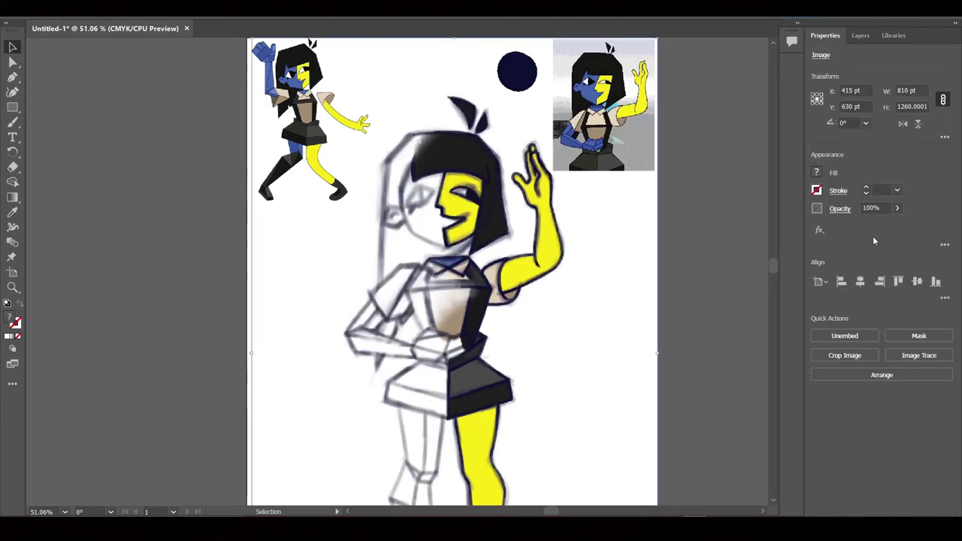
click(860, 35)
click(943, 83)
click(827, 35)
click(870, 208)
text(50)
key(Return)
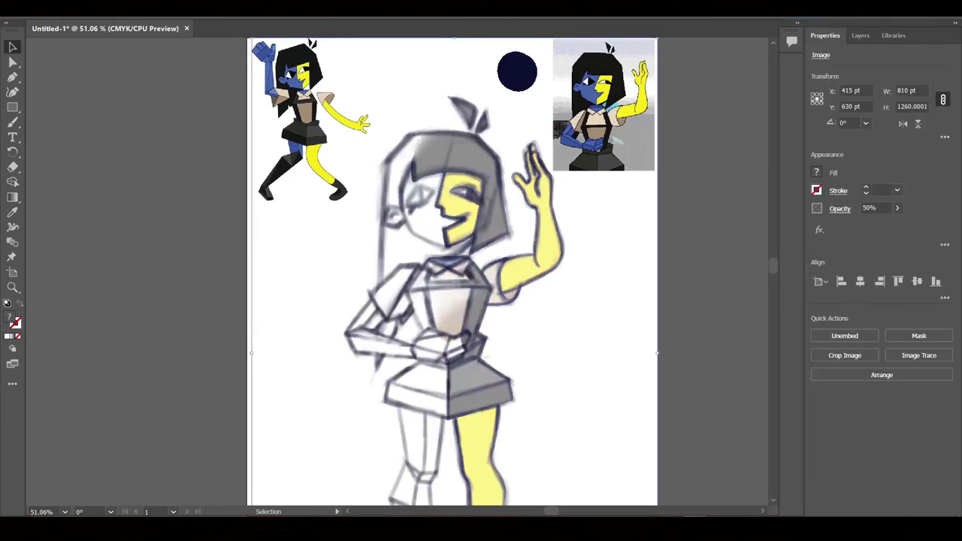
click(864, 35)
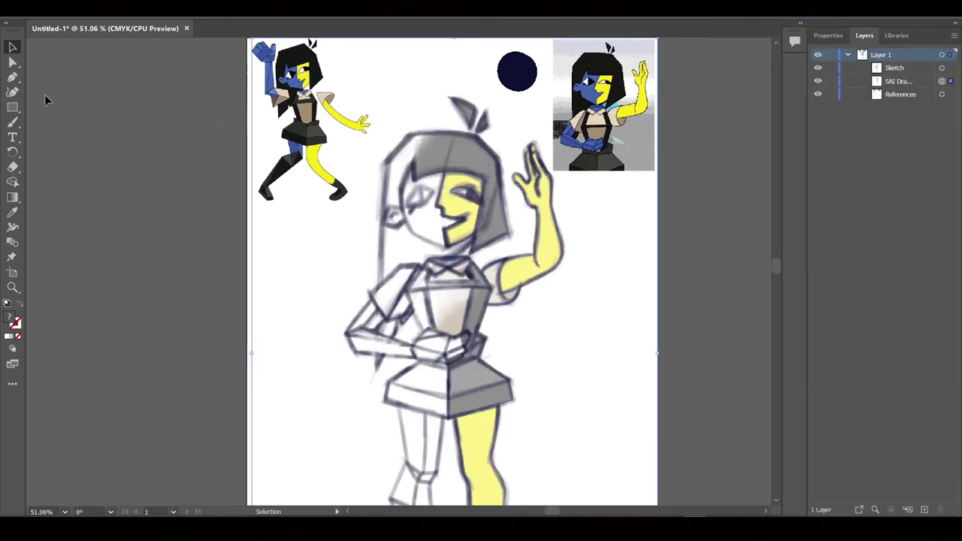
key(ctrl+1)
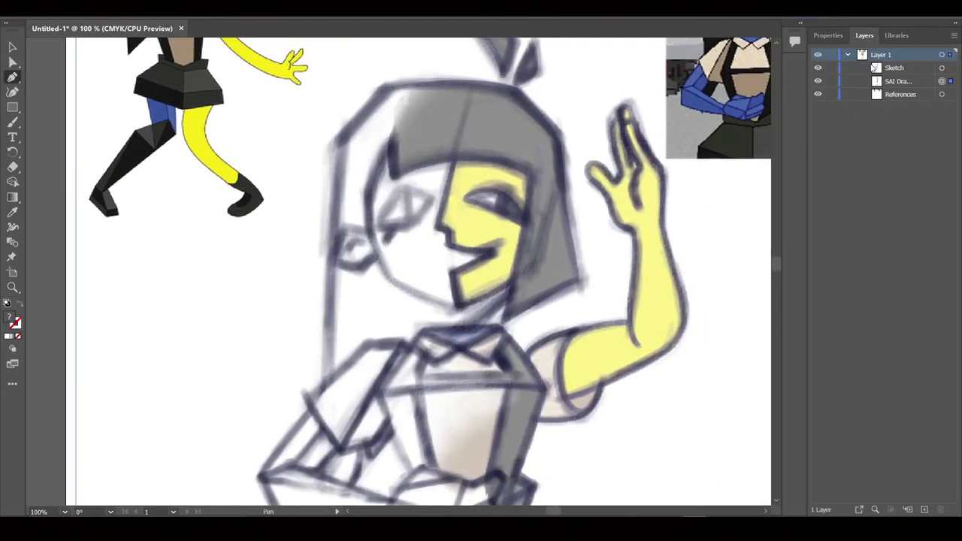
- Place the first jaw points and give the path a black stroke with no fill
scroll(421, 270, down, 2)
scroll(421, 270, up, 5)
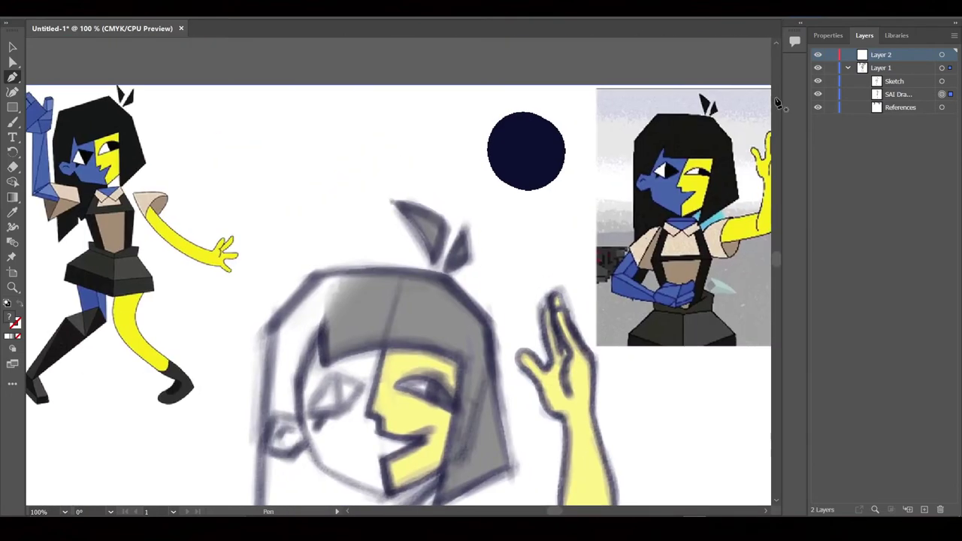
click(825, 36)
click(816, 173)
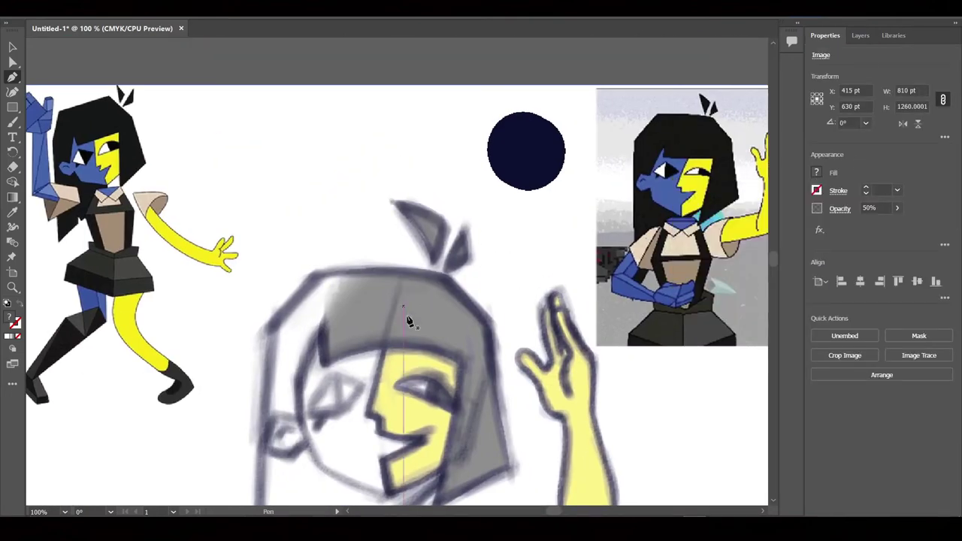
scroll(406, 330, down, 3)
click(404, 347)
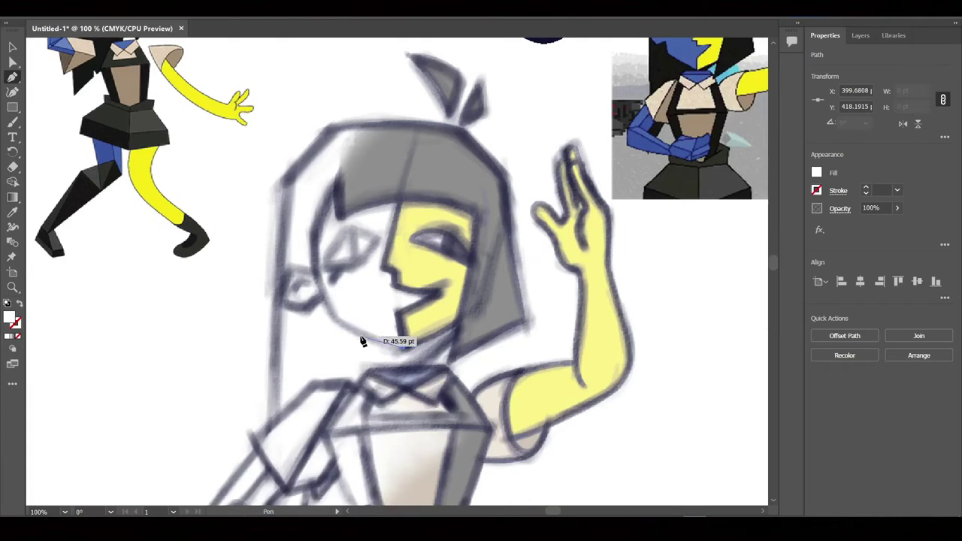
click(346, 329)
click(817, 173)
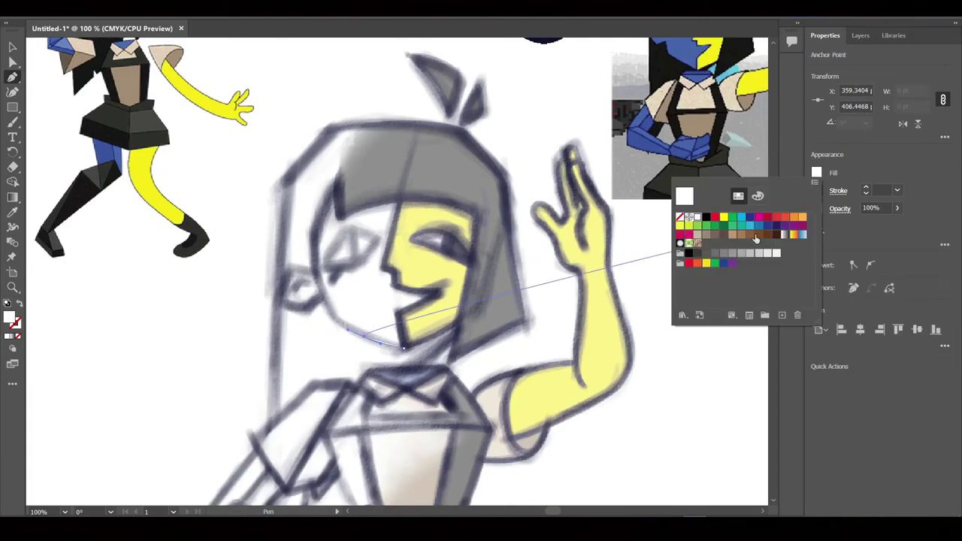
click(681, 220)
click(816, 190)
click(706, 235)
- Set up stroke-only black Pen drawing with an 8 pt stroke weight
scroll(376, 263, up, 3)
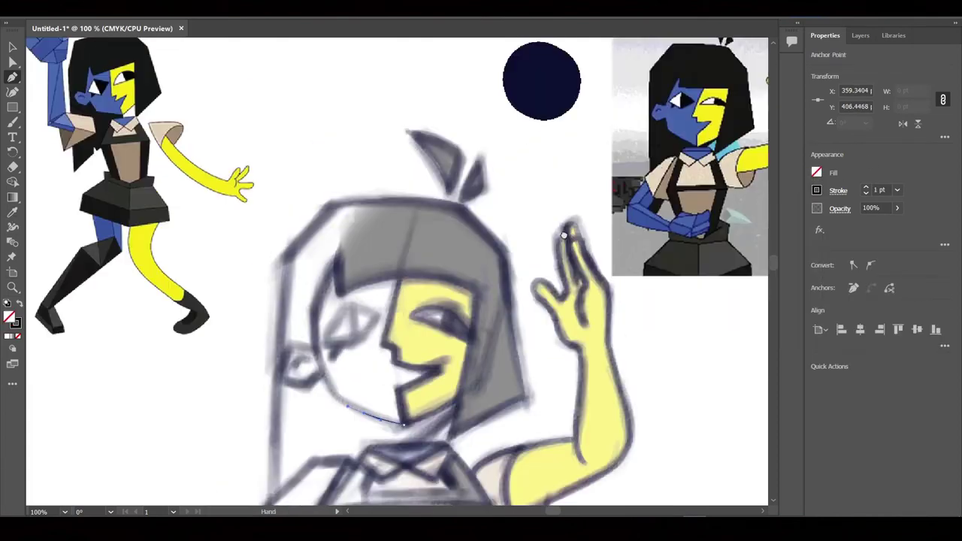
key(i)
key(shift+x)
scroll(365, 243, up, 3)
scroll(365, 242, right, 3)
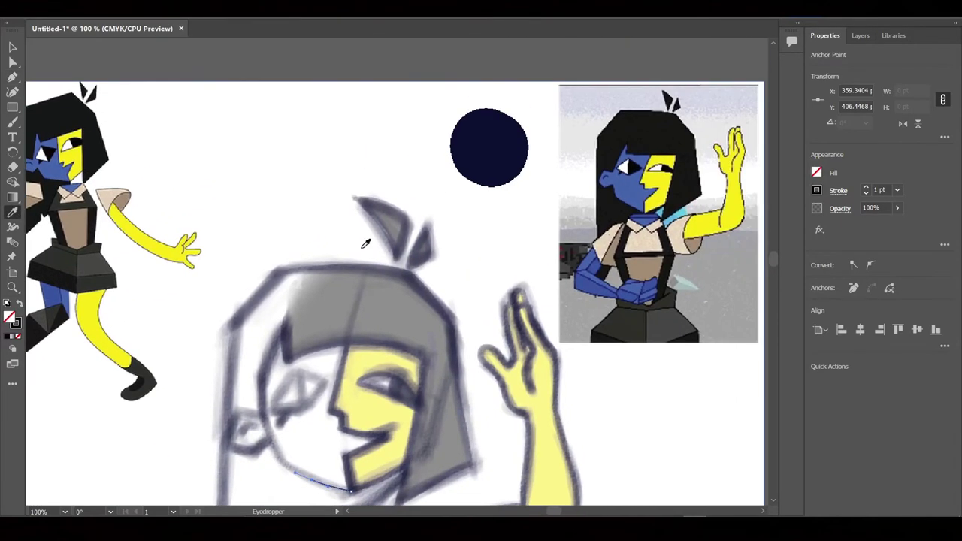
key(shift+x)
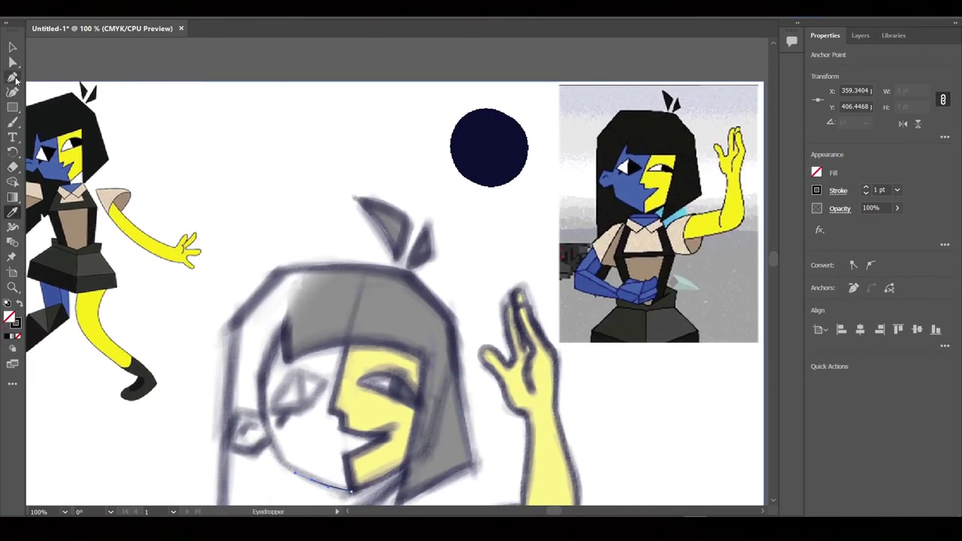
click(13, 78)
scroll(316, 281, down, 5)
scroll(316, 281, left, 1)
scroll(311, 275, up, 1)
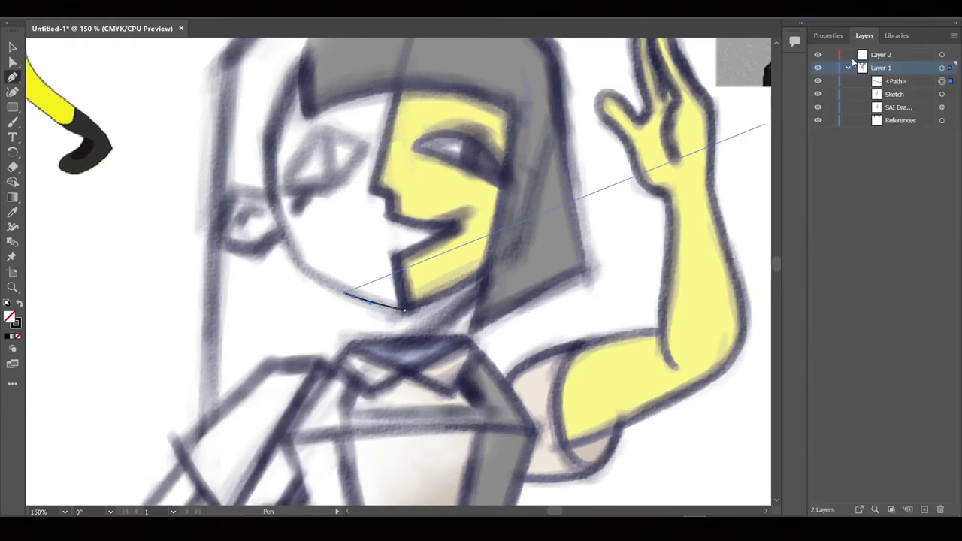
click(879, 190)
text(8)
key(Return)
- Adjust the chin endpoint, curve the jaw up toward the ear, and thin the stroke to 6 pt
key(ctrl)
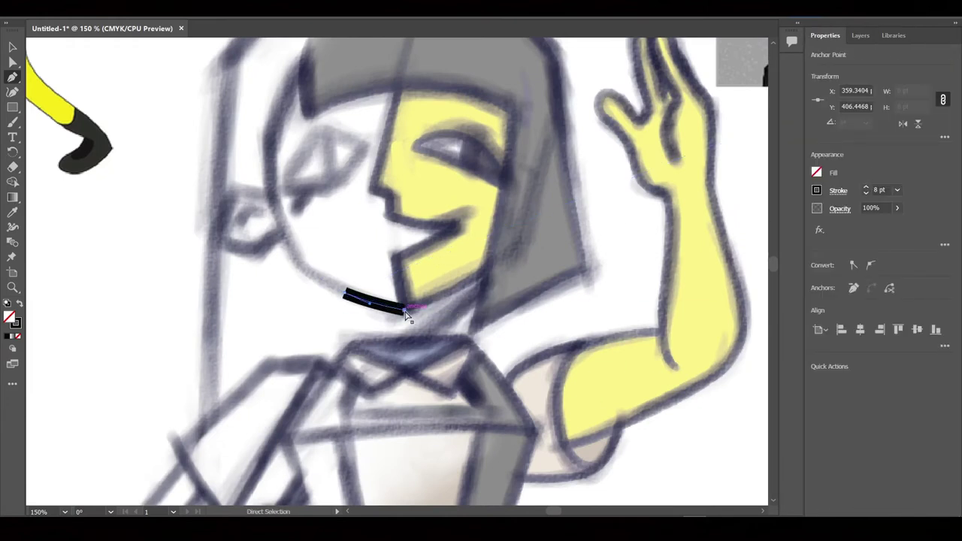
drag(403, 311, 405, 306)
click(838, 190)
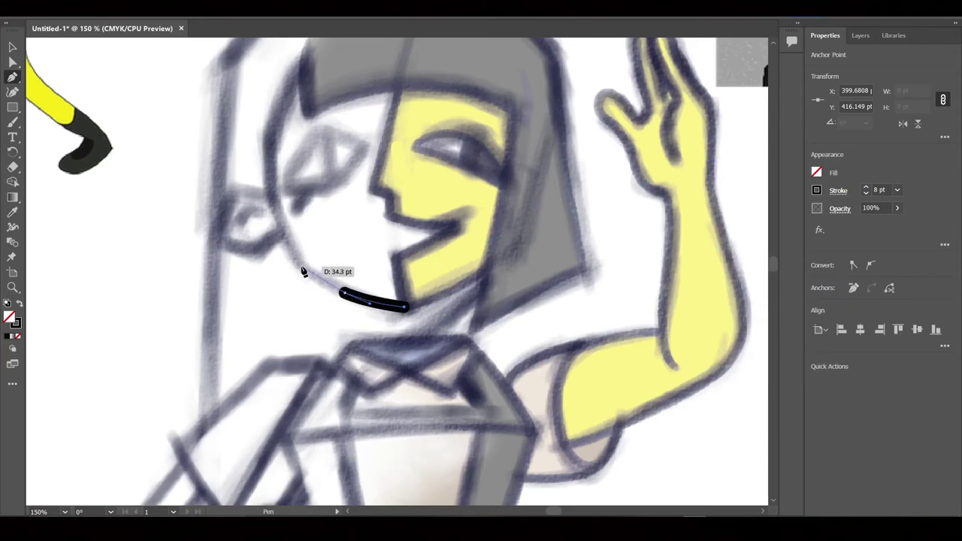
drag(293, 263, 279, 189)
click(865, 193)
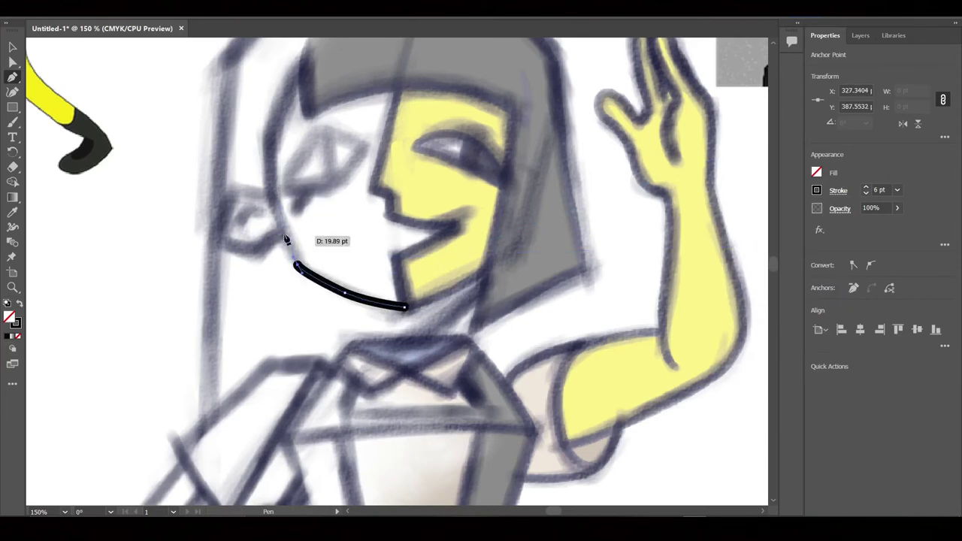
scroll(285, 225, down, 2)
scroll(301, 285, down, 2)
scroll(361, 301, up, 3)
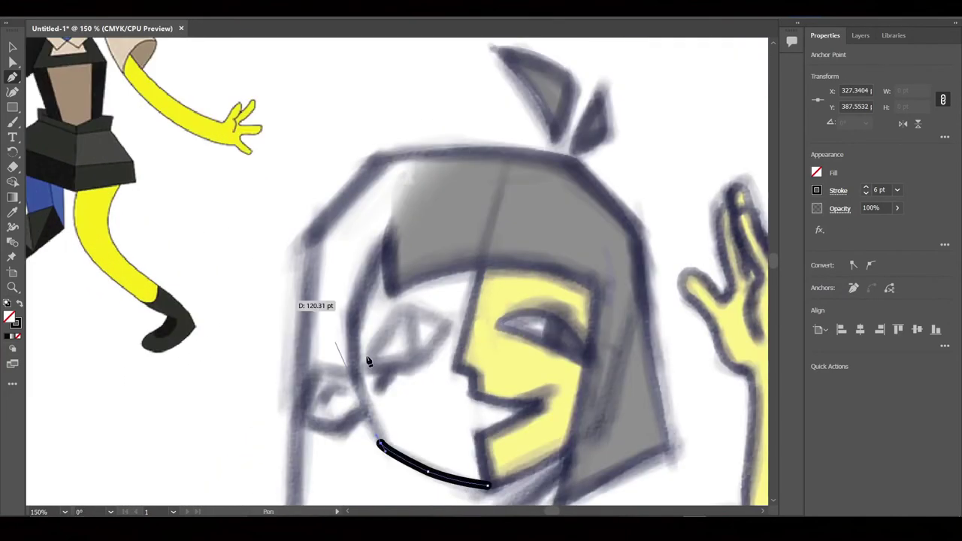
scroll(235, 265, up, 2)
- Trace the zigzag ear outline with corner points
click(235, 259)
click(204, 278)
scroll(204, 278, down, 2)
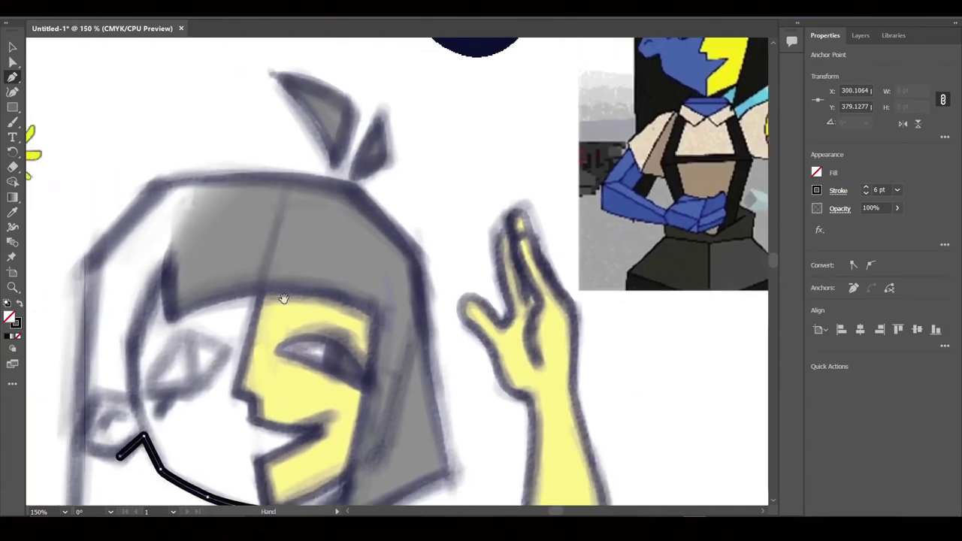
scroll(146, 326, up, 2)
click(139, 314)
click(154, 269)
click(192, 263)
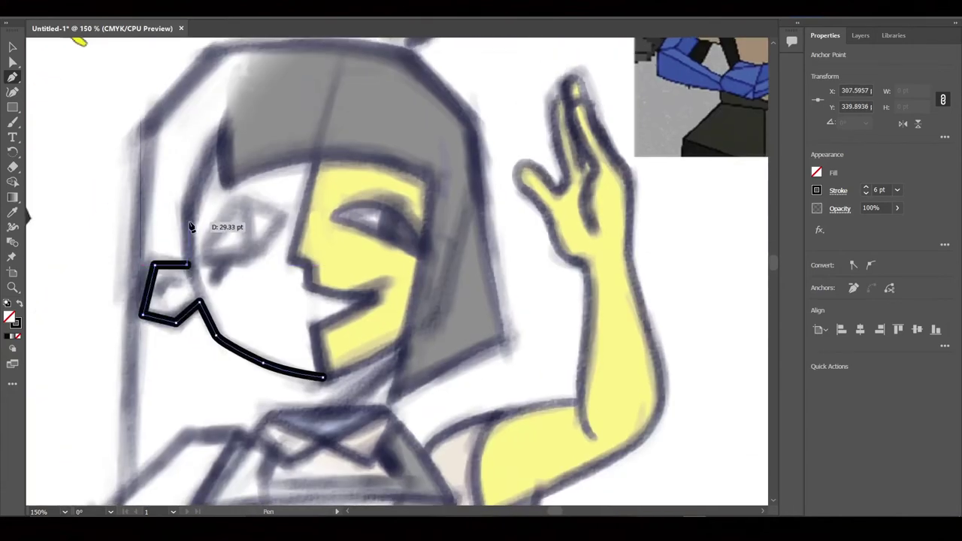
scroll(128, 346, down, 2)
scroll(130, 394, up, 2)
- Run the line up the side of the face to the hairline, then start the small ear detail
click(129, 393)
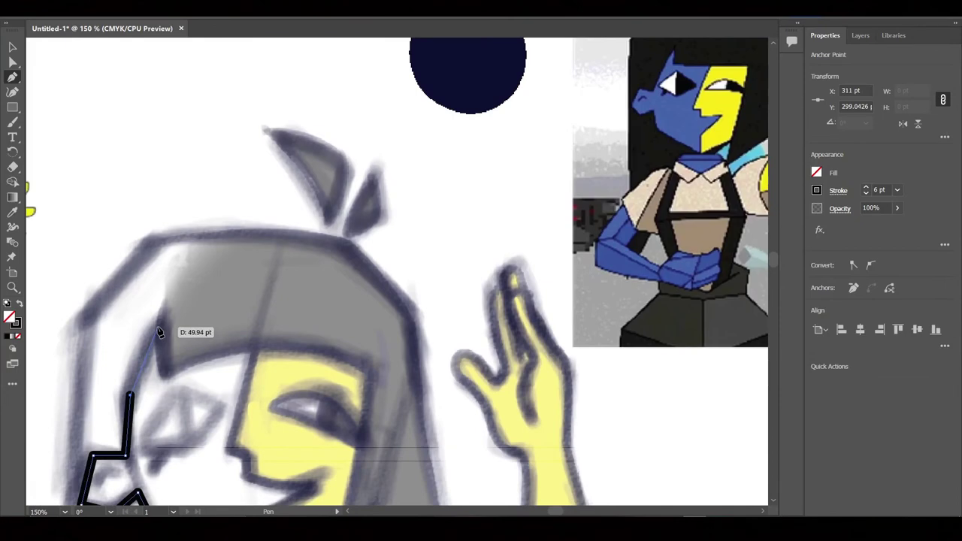
click(159, 332)
scroll(158, 316, down, 3)
key(Escape)
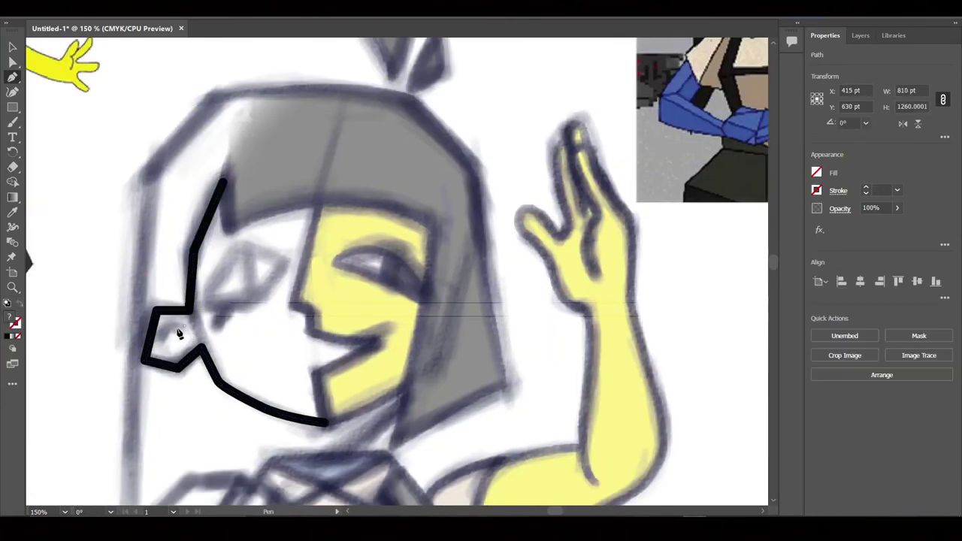
scroll(166, 331, up, 2)
drag(177, 330, 178, 333)
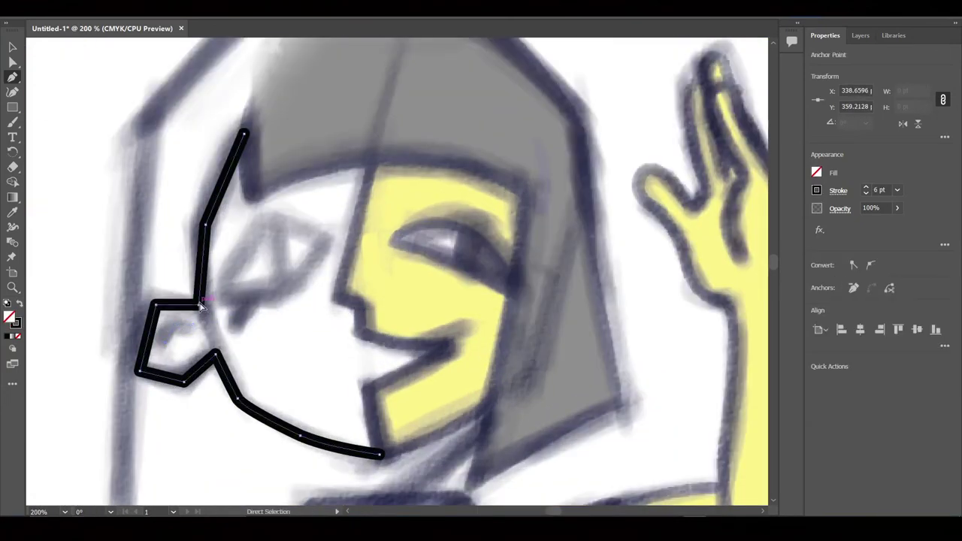
click(12, 212)
- Finish the ear detail stroke and draw the closed diamond eye outline
click(201, 248)
key(p)
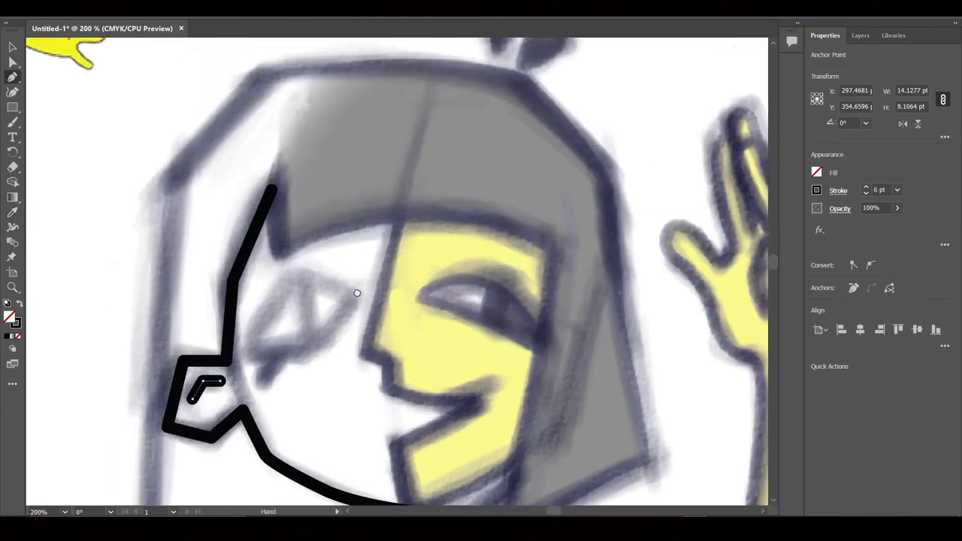
scroll(354, 290, down, 2)
scroll(249, 272, up, 1)
click(170, 283)
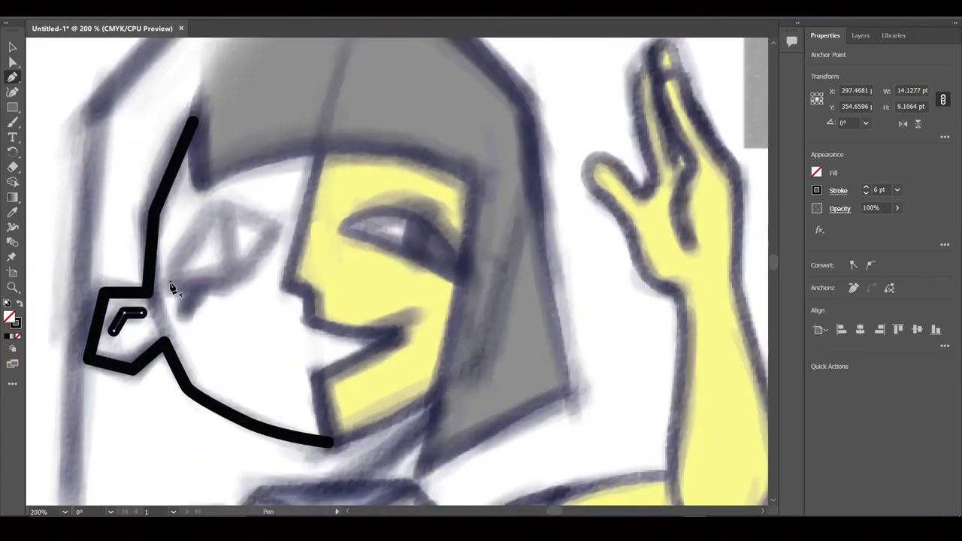
click(217, 208)
click(278, 230)
click(227, 286)
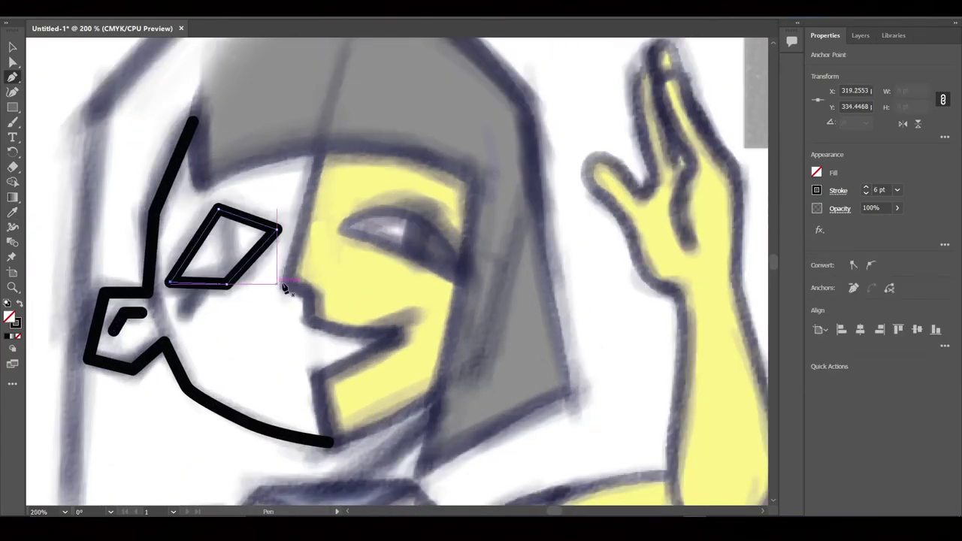
click(171, 283)
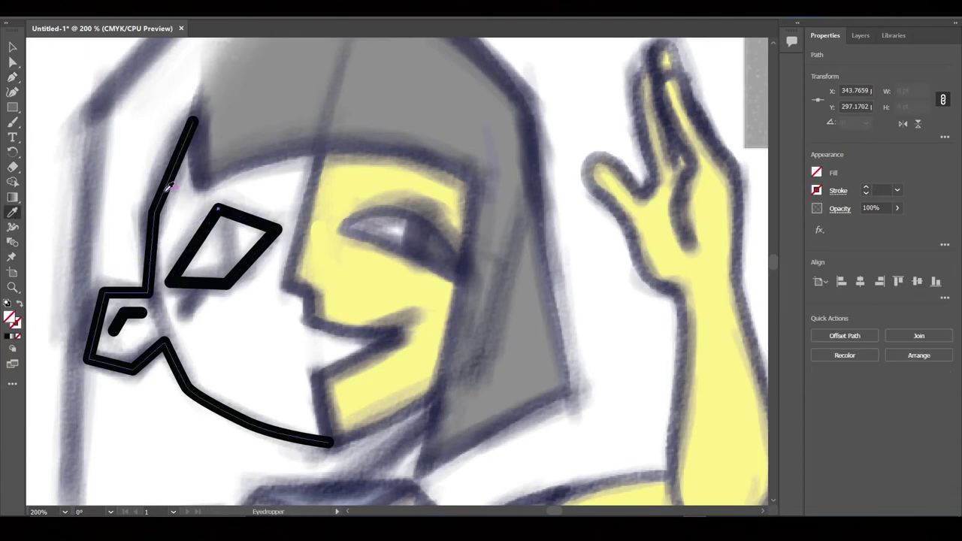
key(ctrl+shift+a)
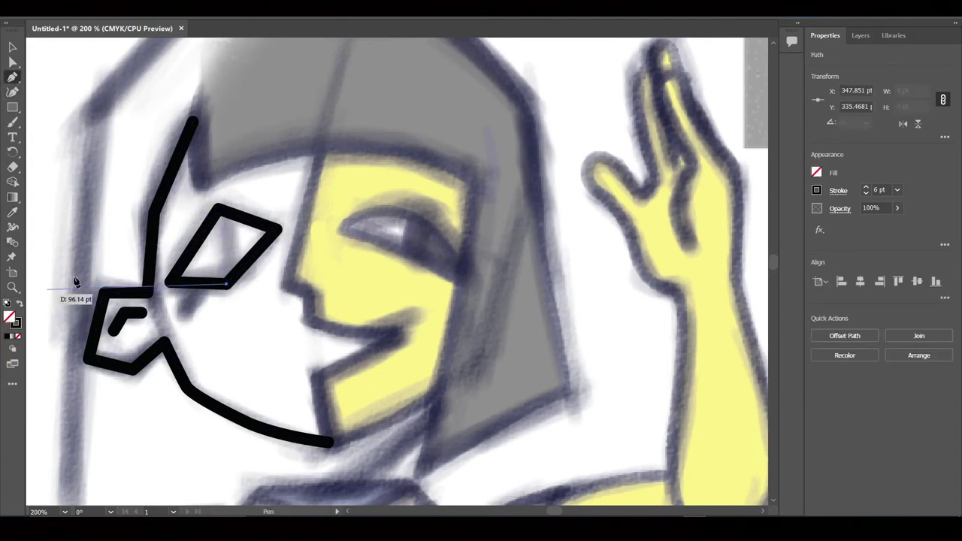
- Draw a solid black triangular pupil inside the eye, then return to black stroked lines
key(shift+x)
click(217, 208)
click(278, 230)
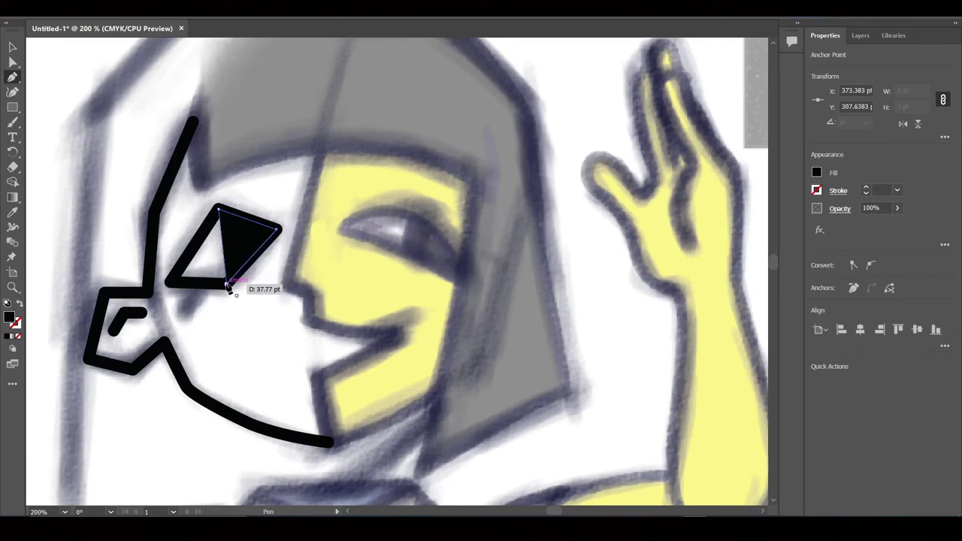
click(218, 208)
drag(253, 188, 365, 99)
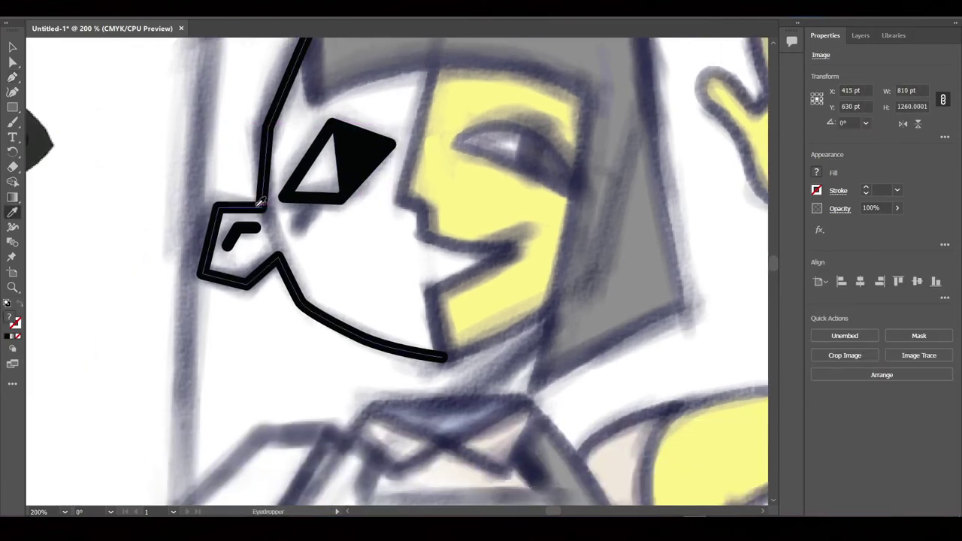
key(shift+x)
- Pan across the figure and start a new line at the eye corner
scroll(333, 275, down, 2)
drag(199, 250, 304, 174)
scroll(304, 175, up, 2)
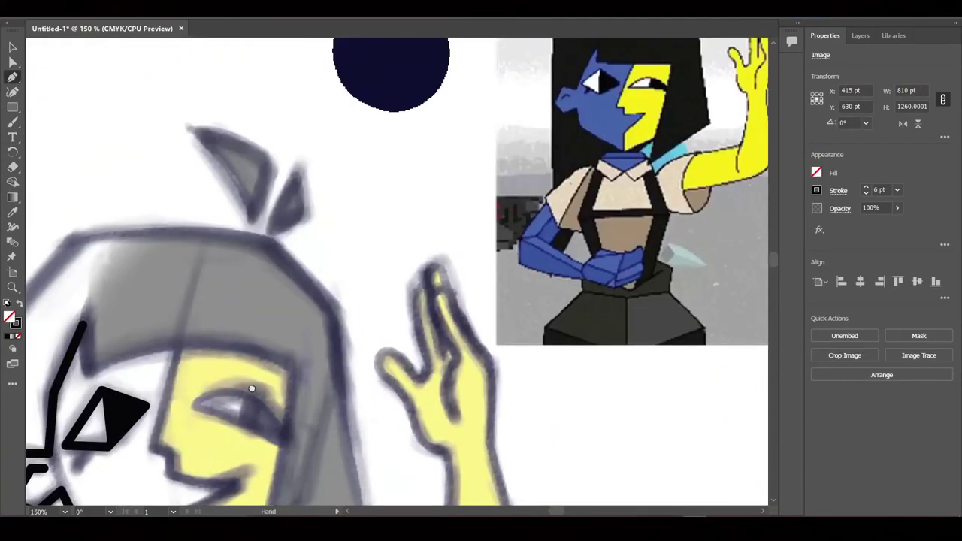
drag(93, 451, 286, 307)
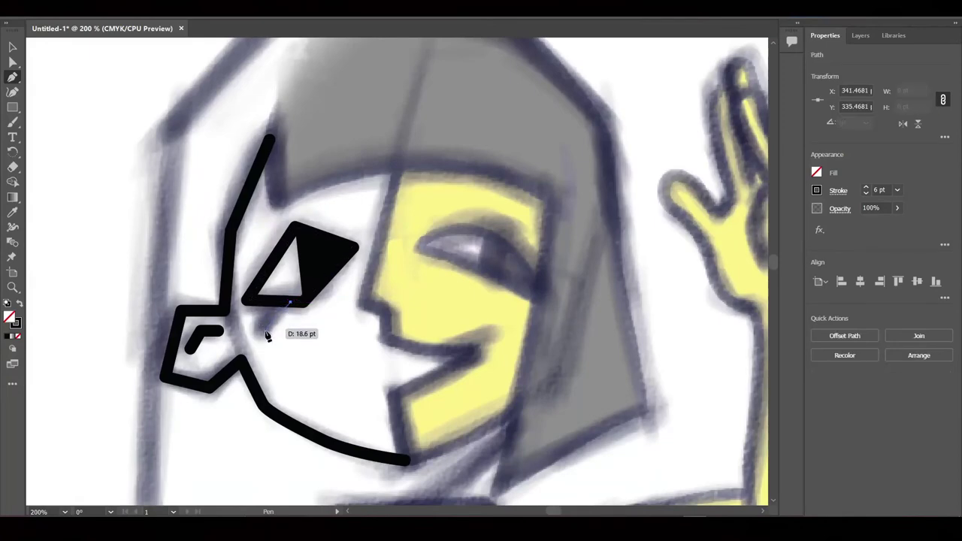
scroll(376, 333, down, 1)
drag(376, 333, 259, 350)
scroll(259, 350, up, 1)
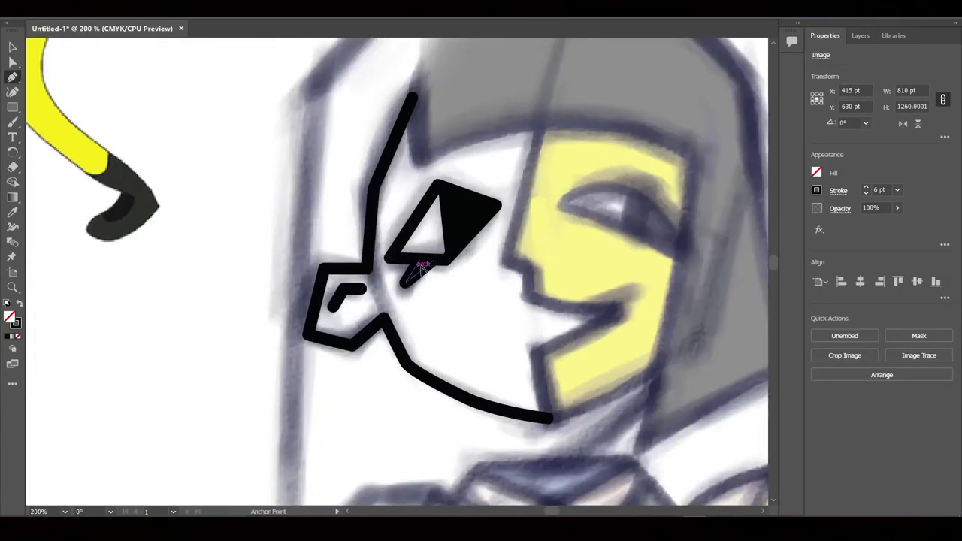
scroll(405, 263, up, 1)
click(394, 286)
scroll(450, 278, down, 2)
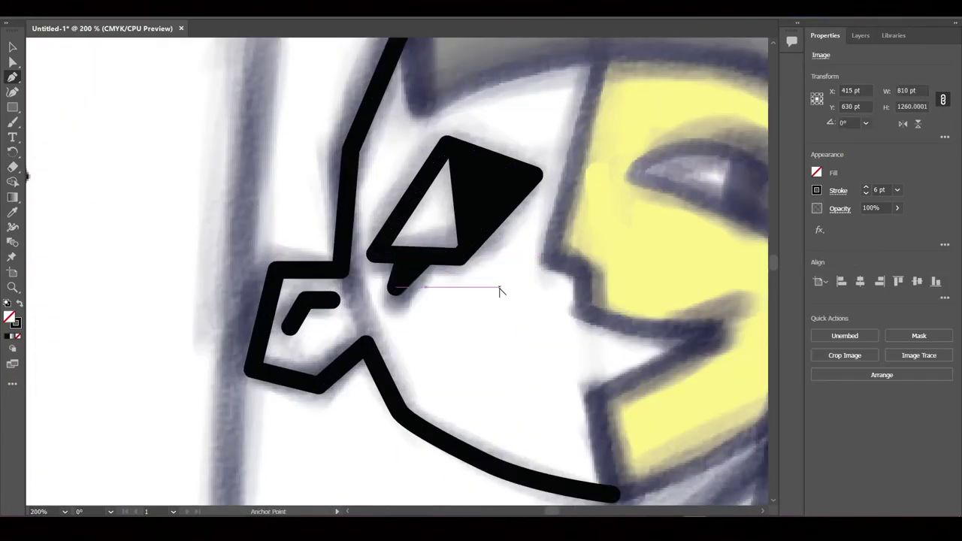
drag(498, 286, 429, 208)
scroll(429, 208, down, 5)
click(864, 35)
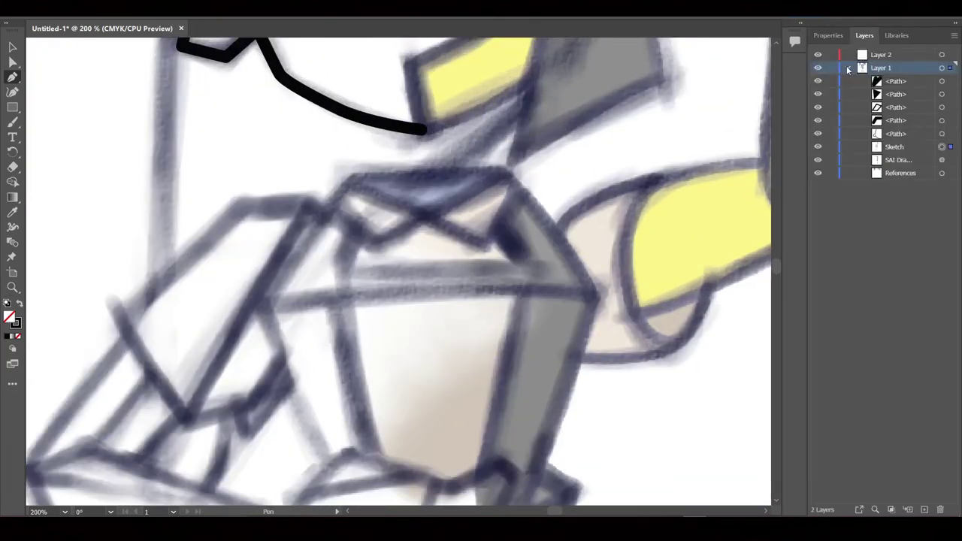
- Move all inked paths into Layer 2 and briefly hide the sketch to check the lines
click(891, 82)
shift+click(832, 134)
drag(894, 106, 880, 55)
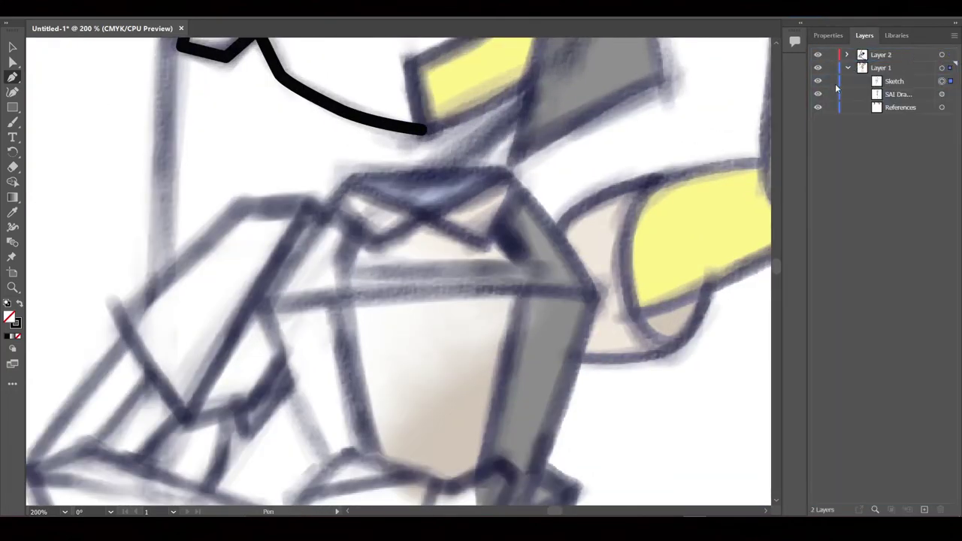
click(817, 81)
scroll(450, 226, up, 3)
scroll(470, 188, down, 1)
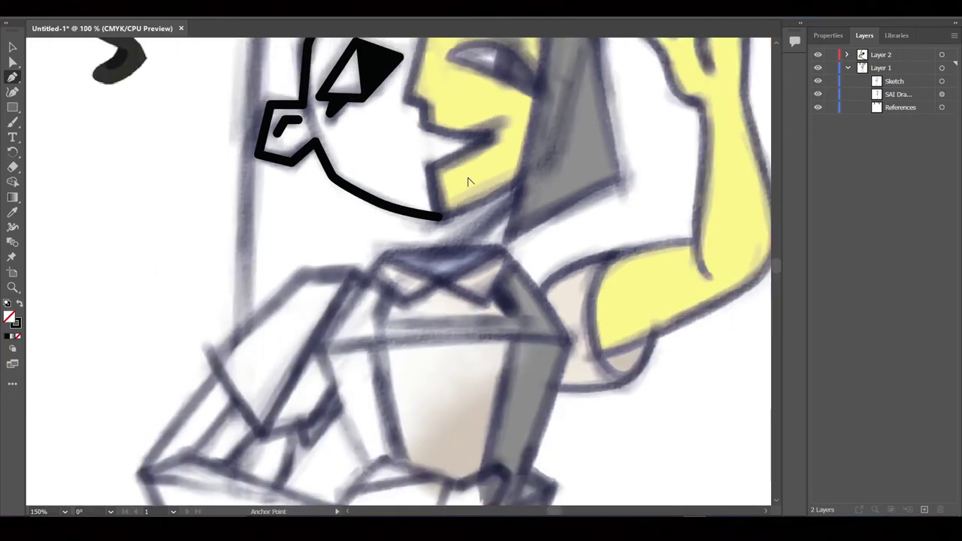
scroll(474, 261, down, 1)
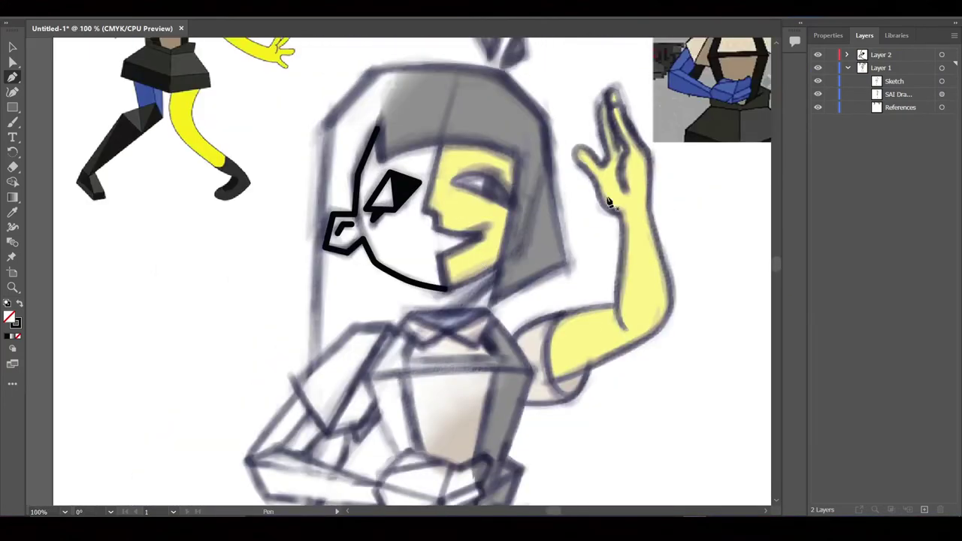
- Compare with the SAI drawing hidden, then raise its opacity to 75%
click(817, 94)
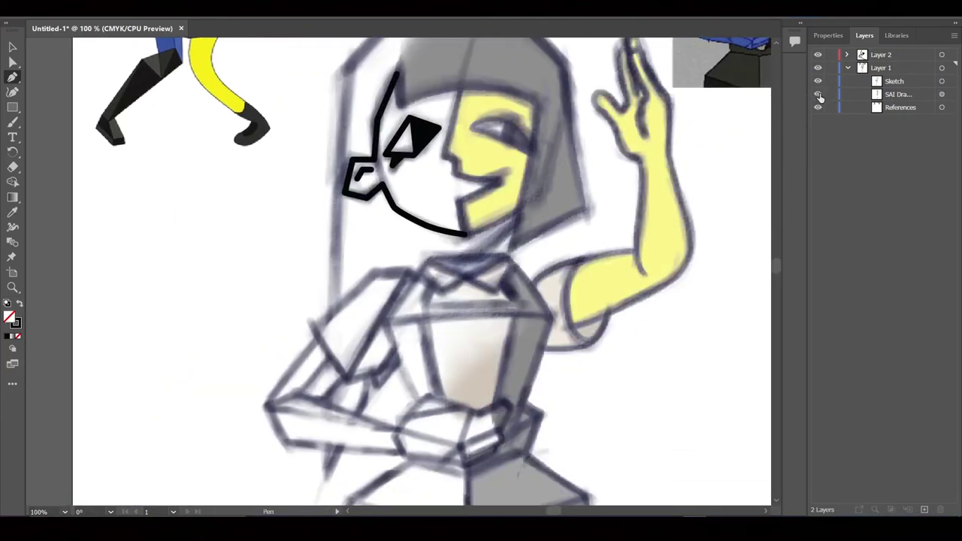
click(825, 35)
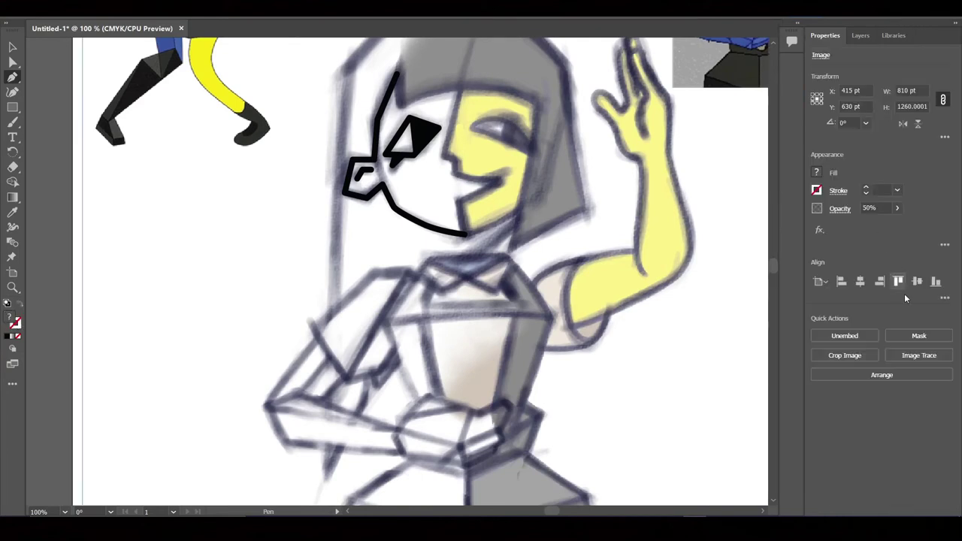
key(Return)
click(860, 34)
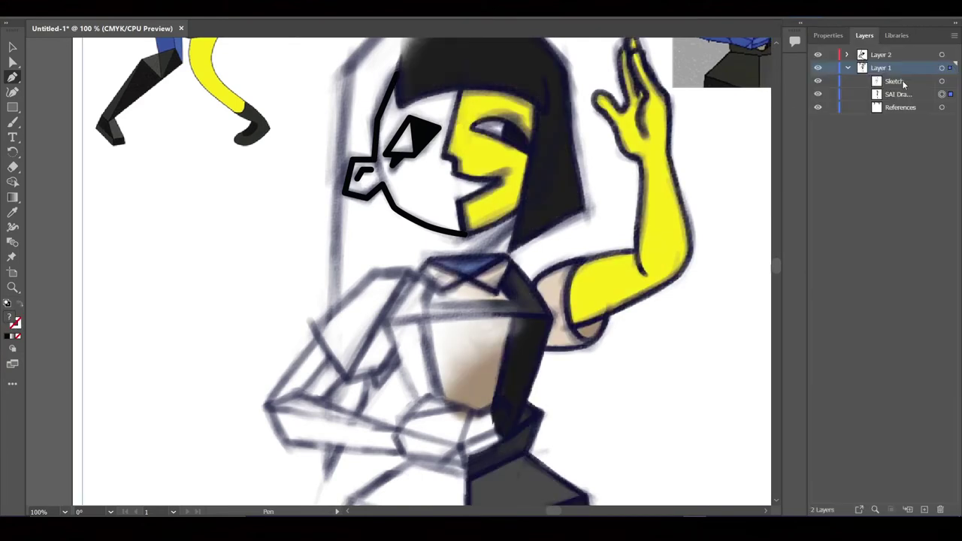
click(825, 35)
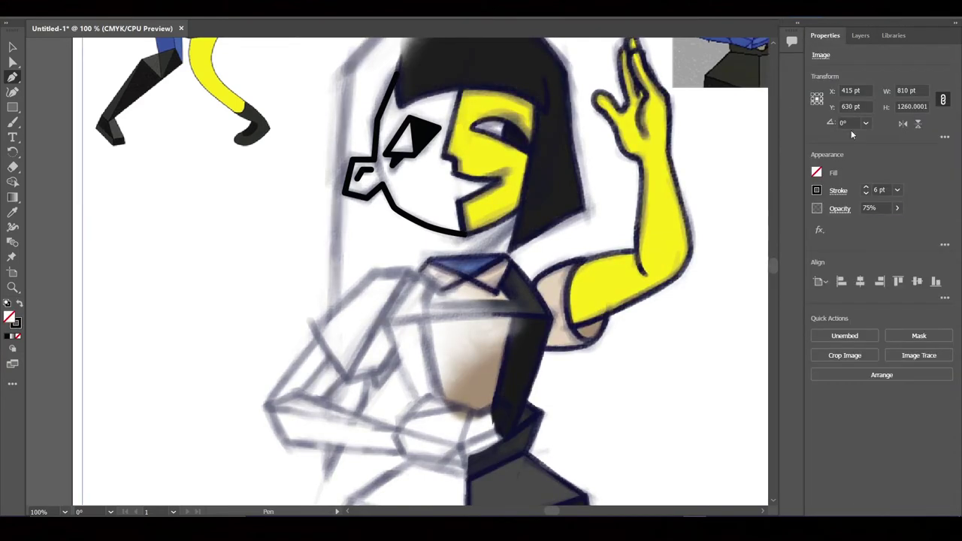
click(859, 35)
scroll(469, 308, up, 2)
- Start the collar's outline as a curved thick black stroke, keeping the stroke colour black
scroll(470, 308, up, 1)
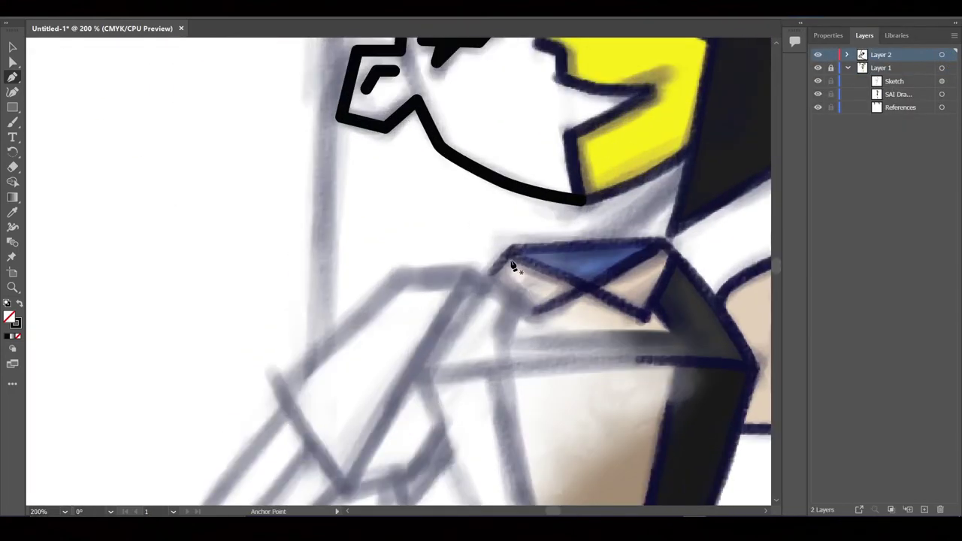
click(512, 252)
scroll(451, 267, down, 3)
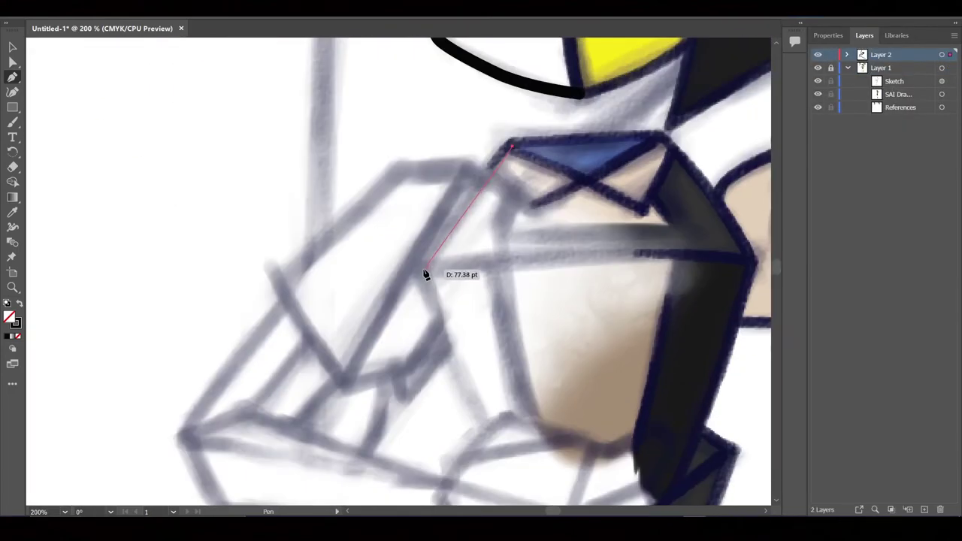
mouse_move(698, 257)
mouse_down()
mouse_move(289, 337)
mouse_move(64, 203)
mouse_up()
key(ctrl+equal)
key(ctrl+equal)
click(12, 212)
click(526, 233)
key(ctrl+minus)
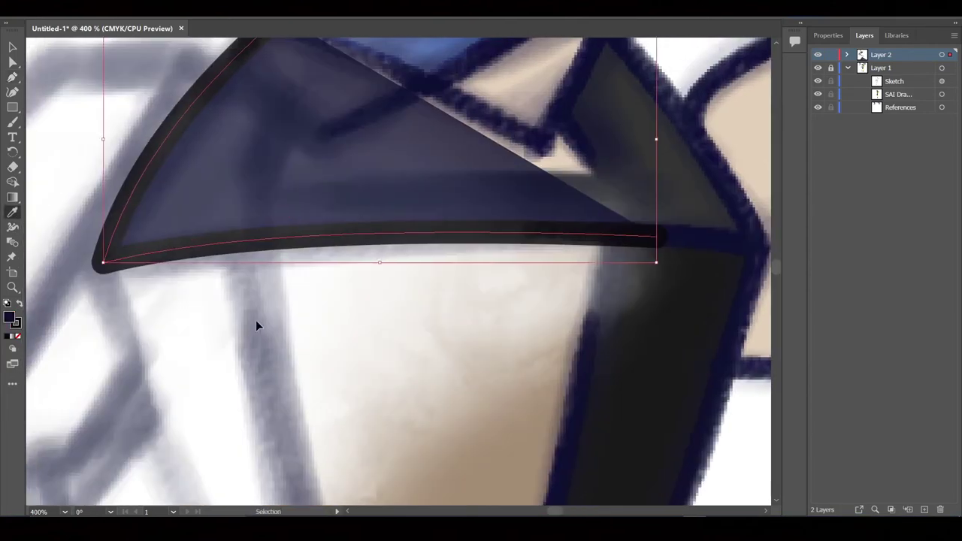
click(256, 320)
- Bring the collar back into view and resume the collar line from its top end
key(ctrl+minus)
mouse_move(537, 226)
mouse_down()
mouse_move(537, 420)
mouse_move(605, 251)
mouse_up()
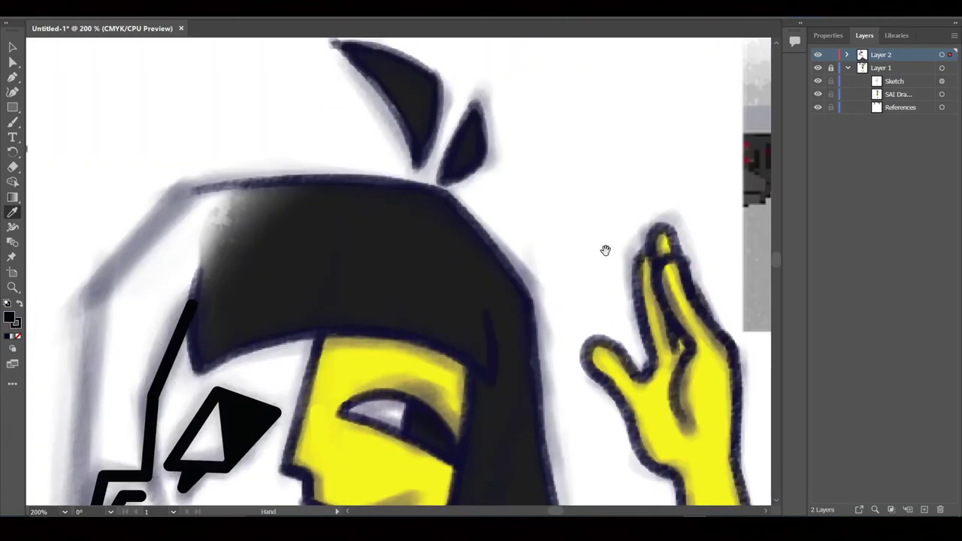
drag(601, 481, 596, 348)
drag(596, 450, 525, 188)
drag(499, 219, 466, 145)
key(p)
scroll(466, 145, down, 3)
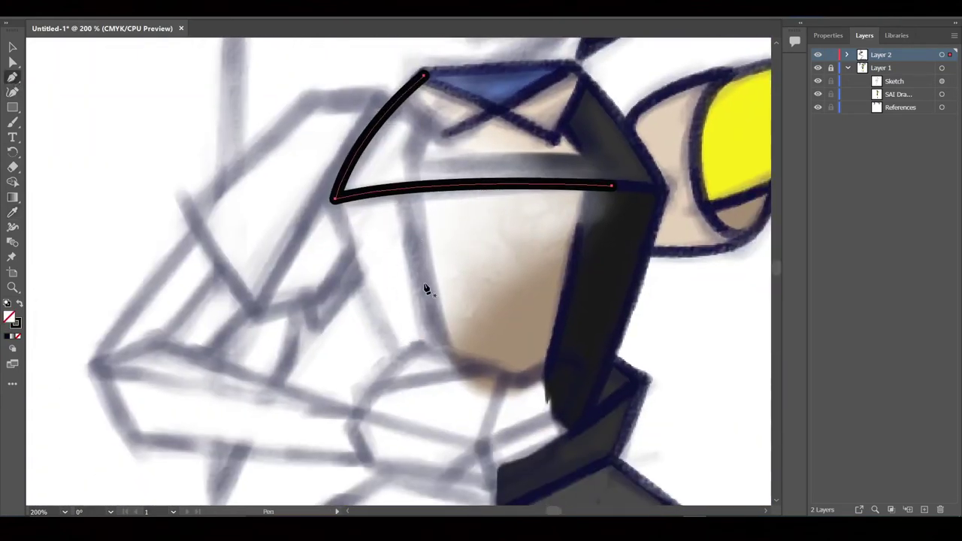
scroll(425, 285, up, 3)
click(372, 218)
- Draw a curved fold line inside the collar, joined to the collar's top corner
key(ctrl+equal)
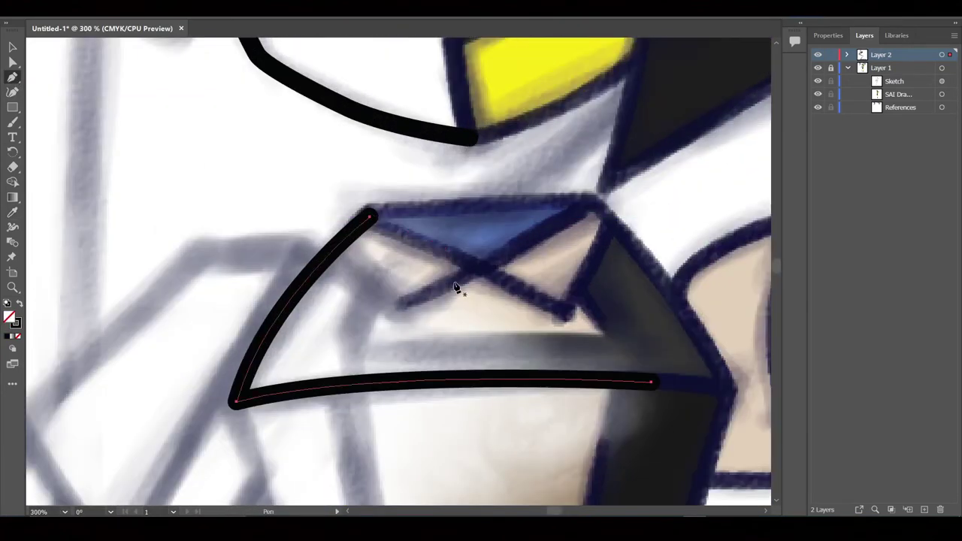
click(444, 285)
click(394, 308)
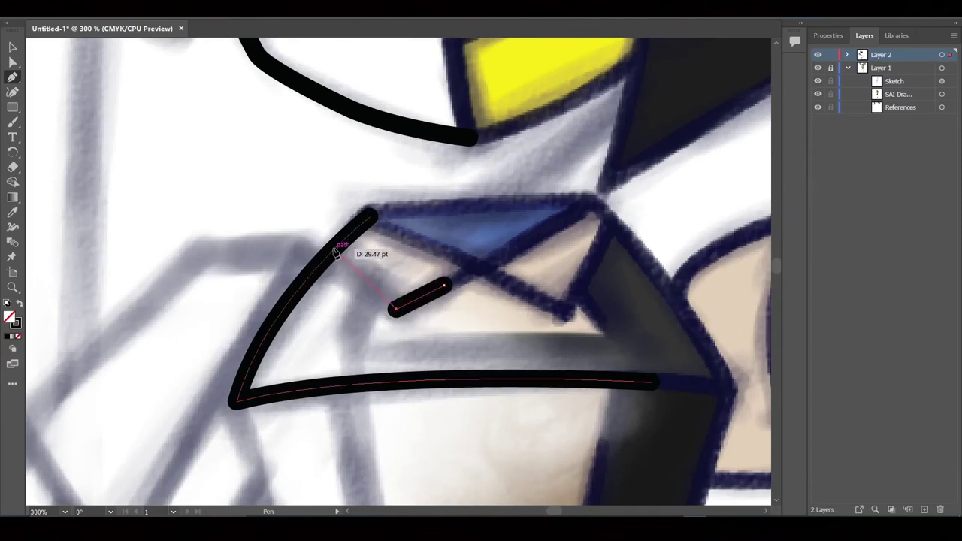
drag(336, 253, 320, 220)
click(369, 219)
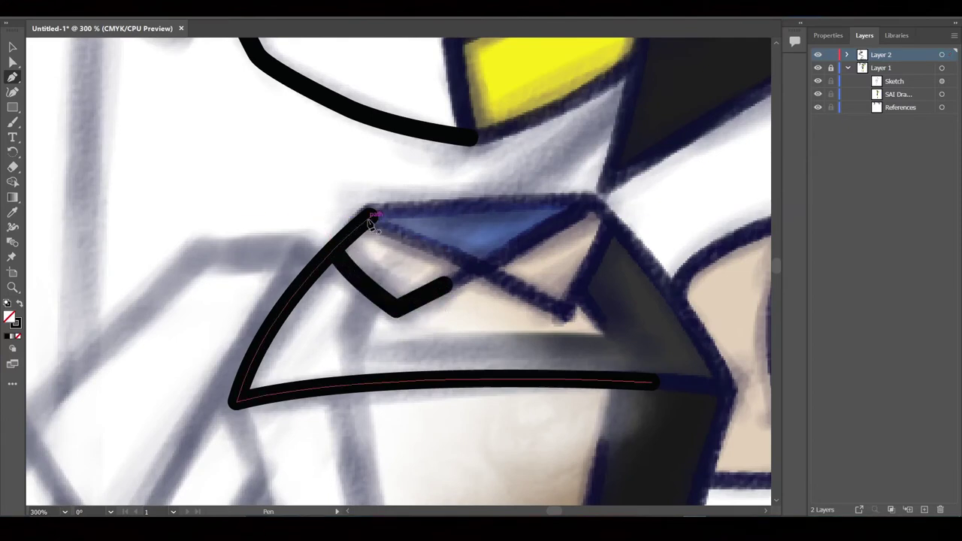
key(ctrl+minus)
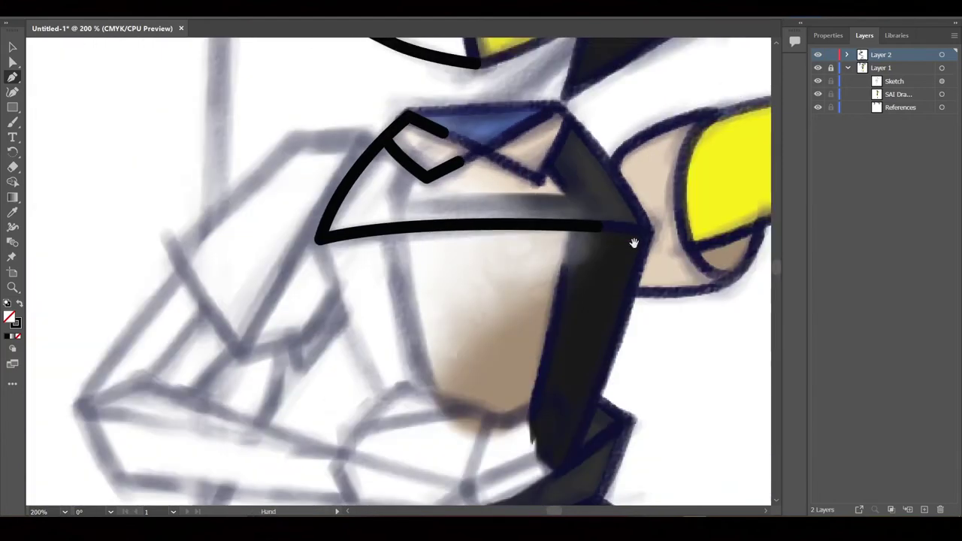
- Draw the inner collar's left edge, curving it up to the right
drag(633, 242, 535, 214)
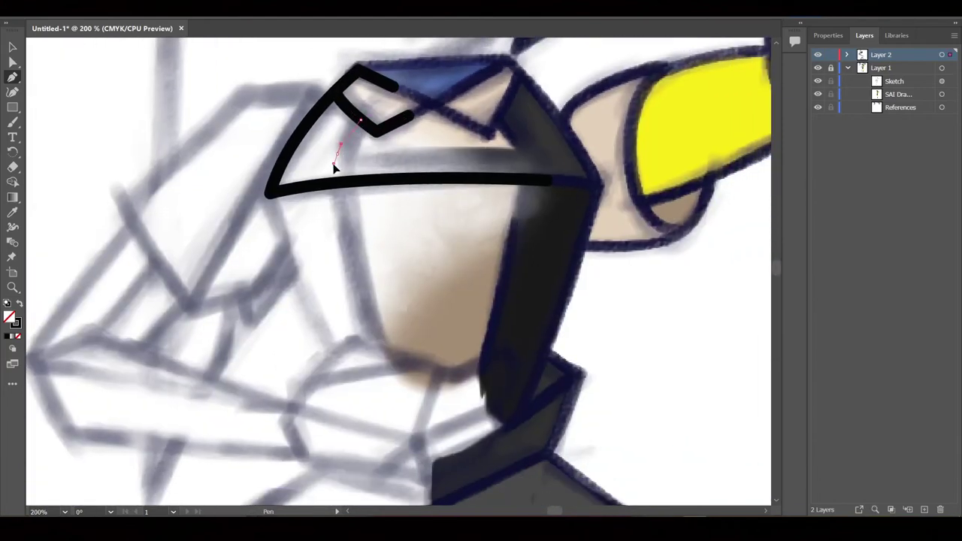
mouse_move(377, 150)
mouse_down()
mouse_move(532, 155)
mouse_move(480, 112)
mouse_up()
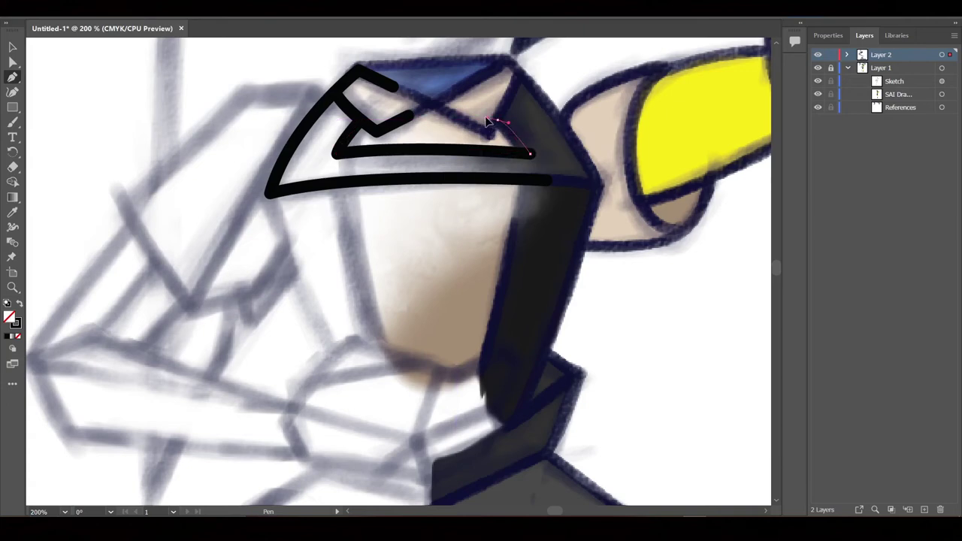
click(484, 114)
scroll(526, 338, down, 3)
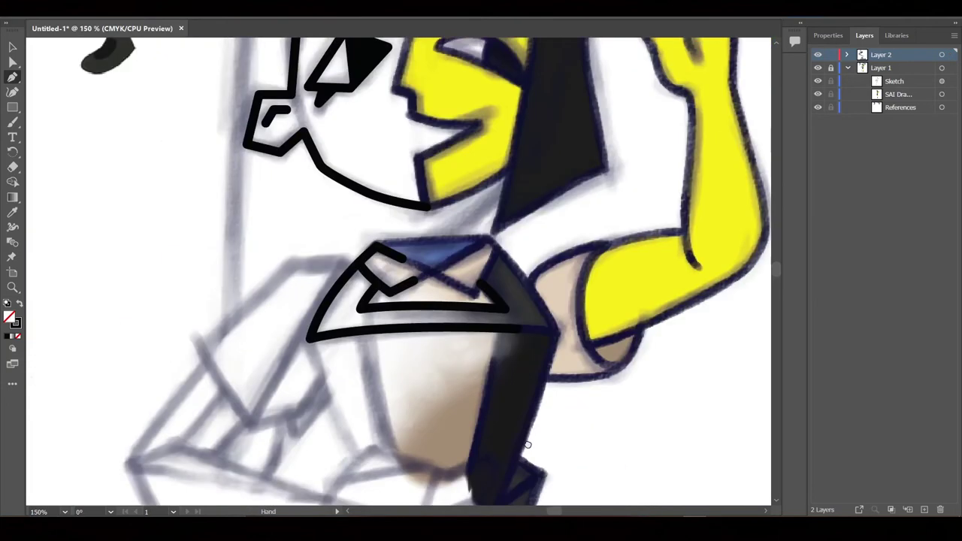
scroll(519, 408, up, 3)
scroll(451, 225, down, 5)
- Draw two straight black lines down the torso's left and right sides below the collar
key(a)
click(436, 122)
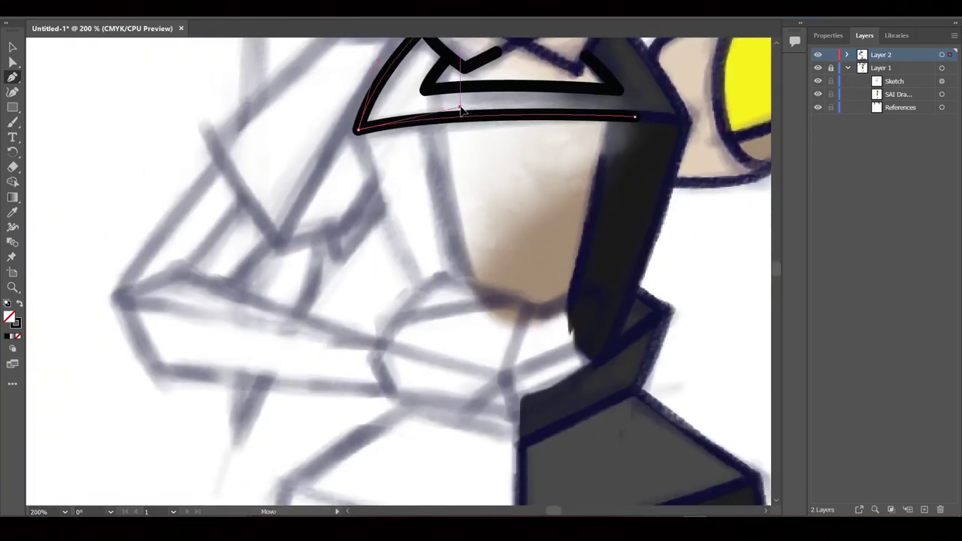
scroll(533, 189, down, 4)
scroll(607, 476, up, 3)
click(375, 134)
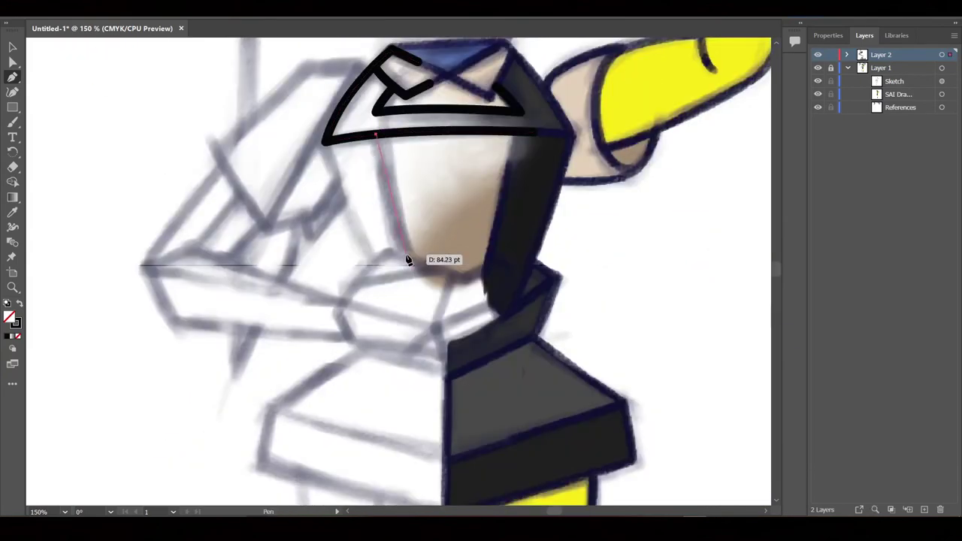
click(407, 259)
key(Escape)
click(517, 136)
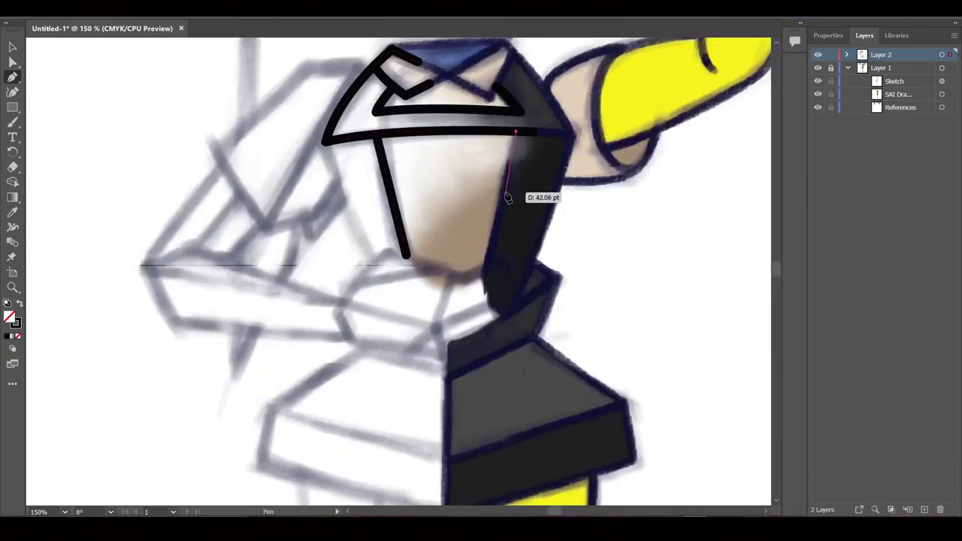
click(504, 198)
key(Escape)
scroll(628, 295, up, 3)
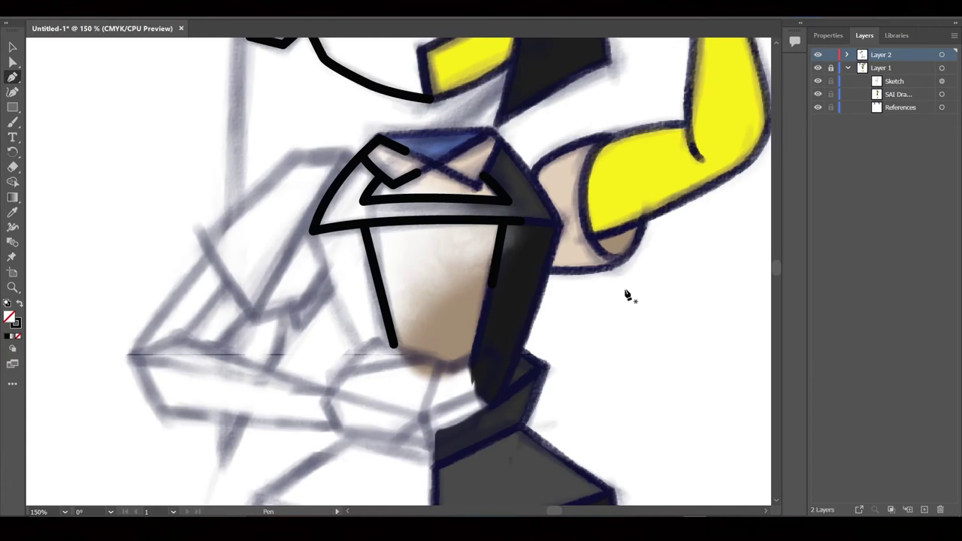
scroll(429, 333, down, 5)
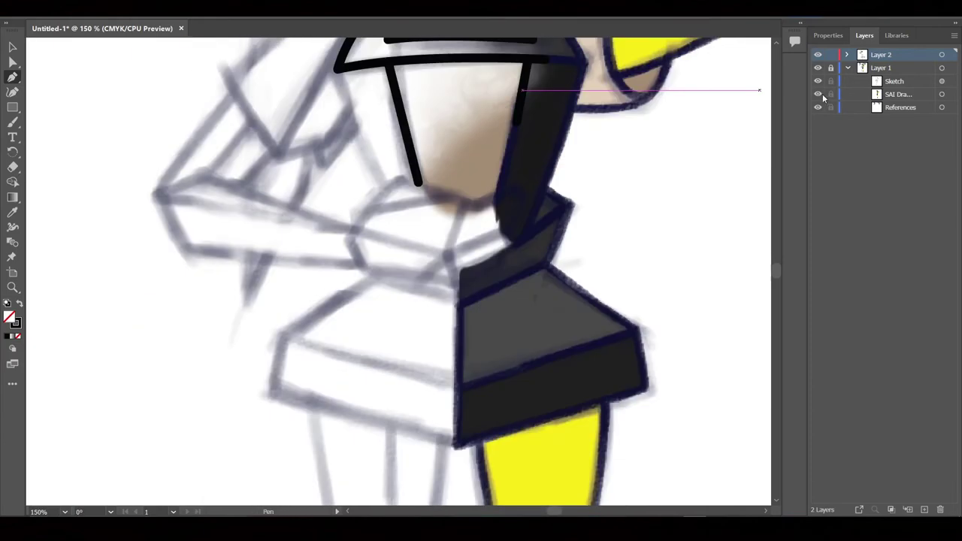
- Hide the painted SAI drawing and outline the waist piece's lower edge with left and right parts
click(818, 94)
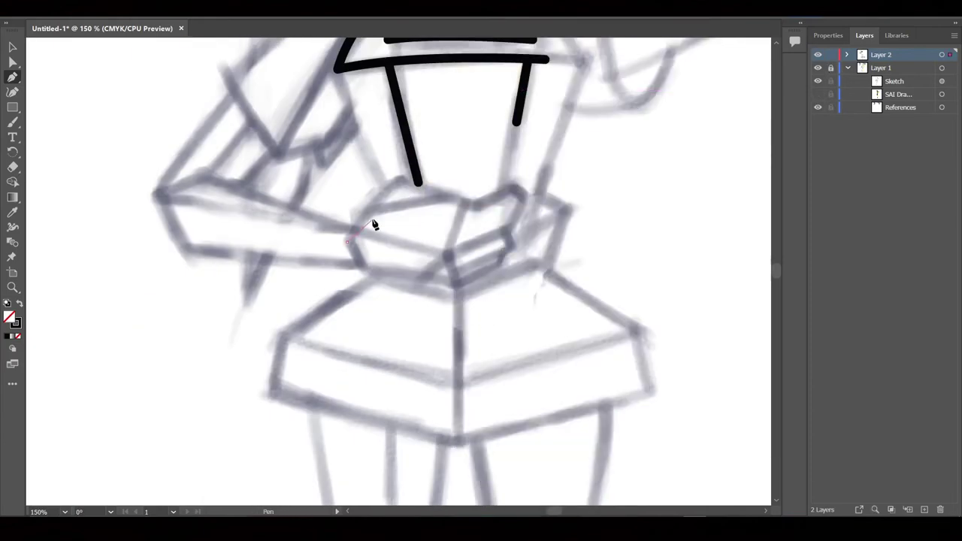
scroll(375, 224, up, 1)
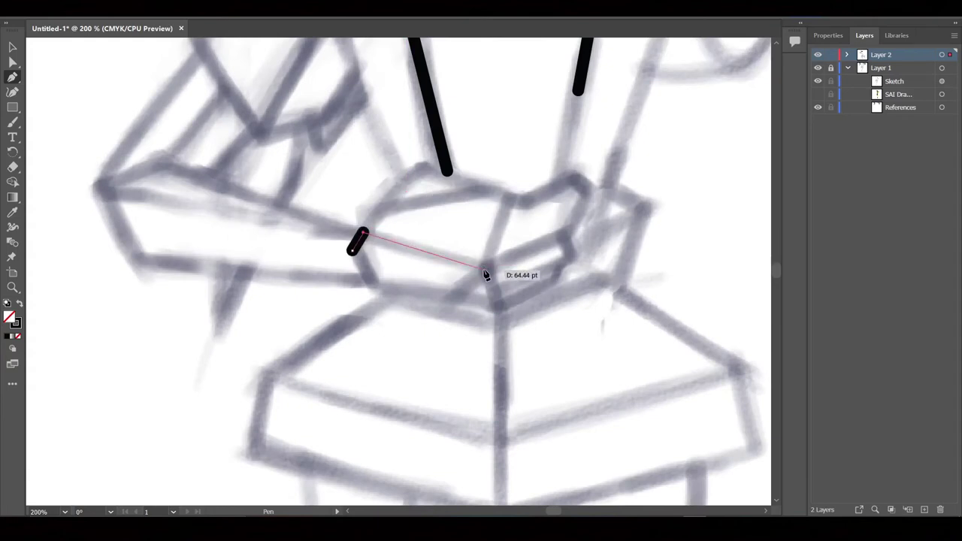
click(487, 268)
click(374, 293)
click(351, 250)
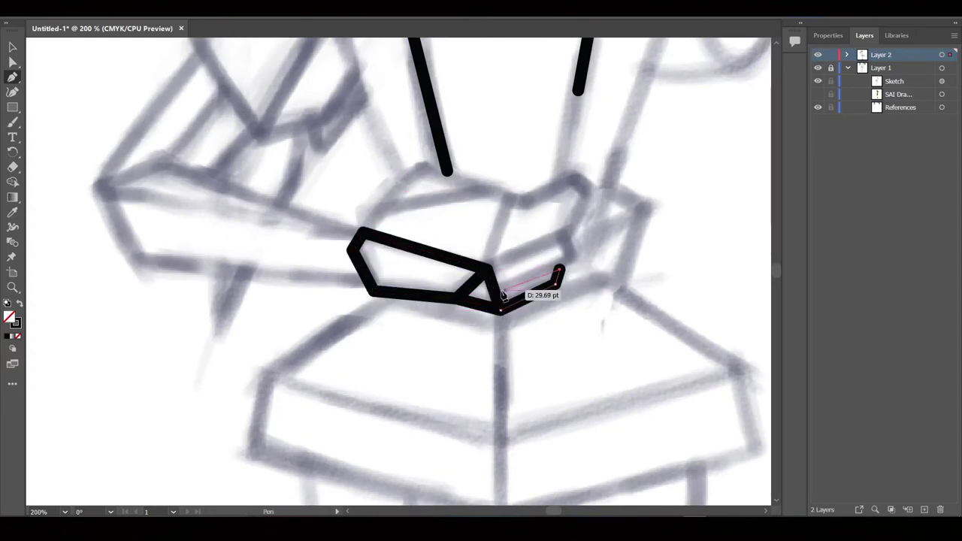
click(562, 272)
click(569, 239)
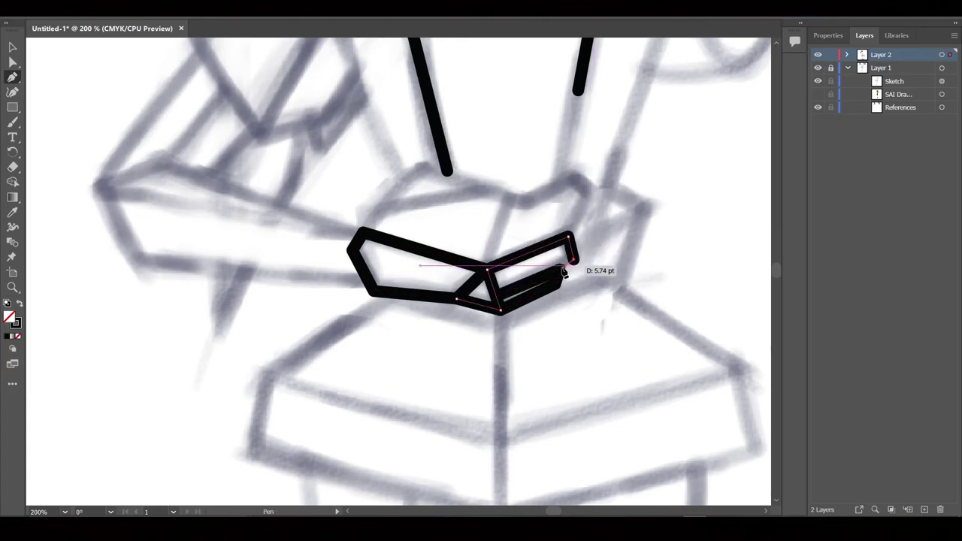
click(564, 271)
- Outline the waist piece's upper right corners and top edge from its centre
click(487, 269)
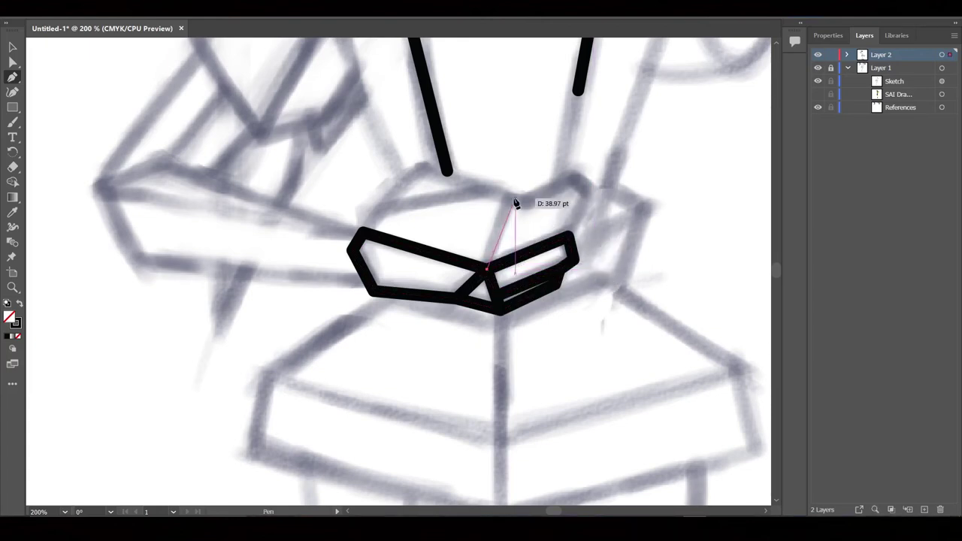
drag(511, 198, 532, 208)
click(576, 178)
click(593, 193)
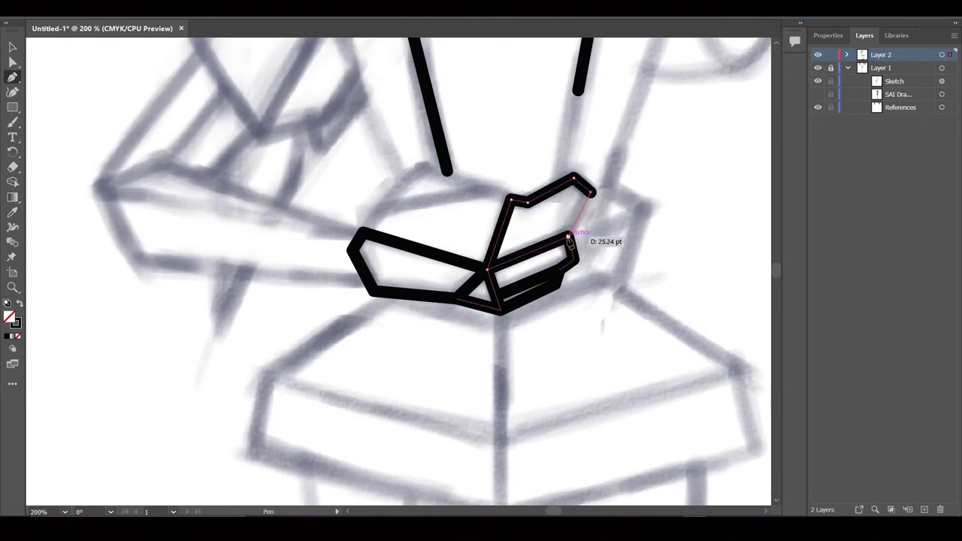
click(572, 237)
click(478, 191)
click(388, 205)
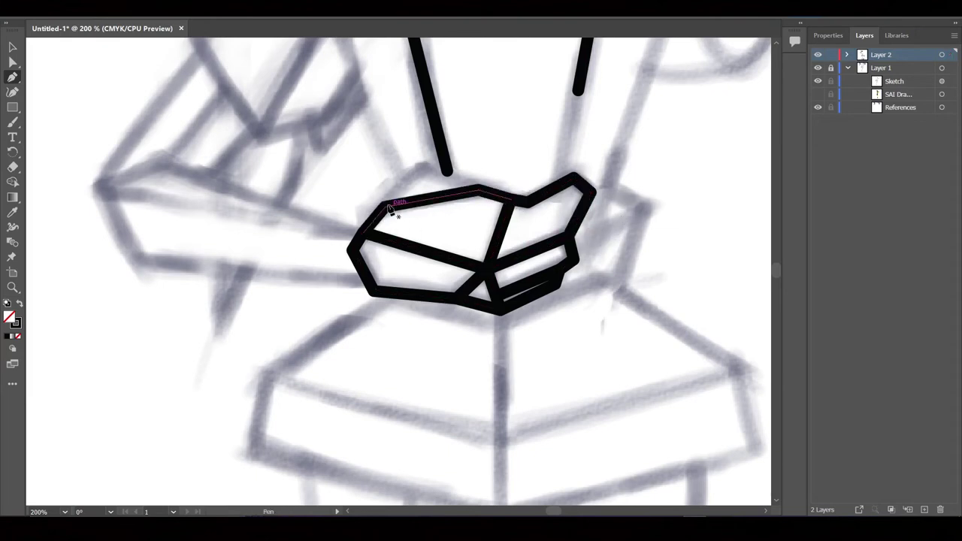
scroll(468, 230, down, 2)
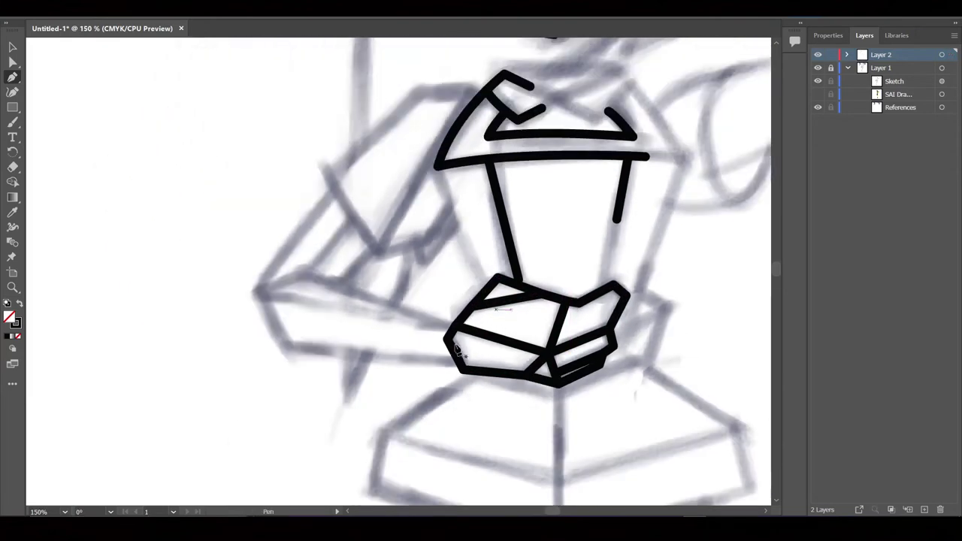
scroll(454, 327, up, 2)
- Outline the sleeve triangle to the left and its lower edge
click(256, 250)
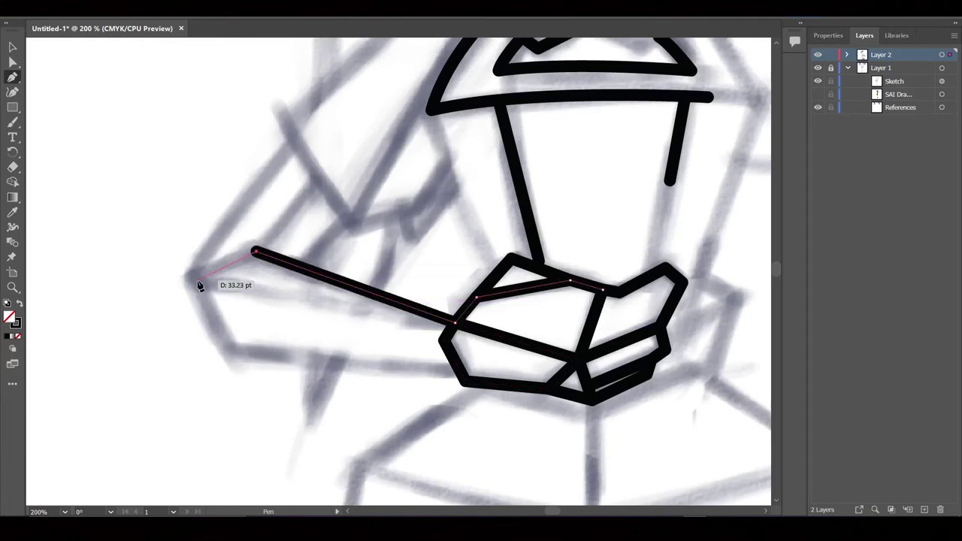
click(192, 278)
click(452, 325)
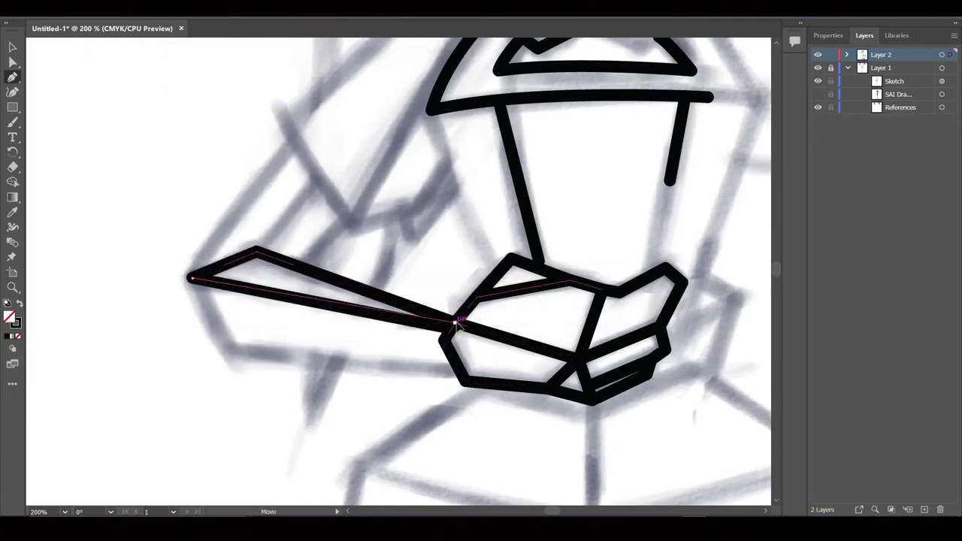
click(459, 369)
click(227, 350)
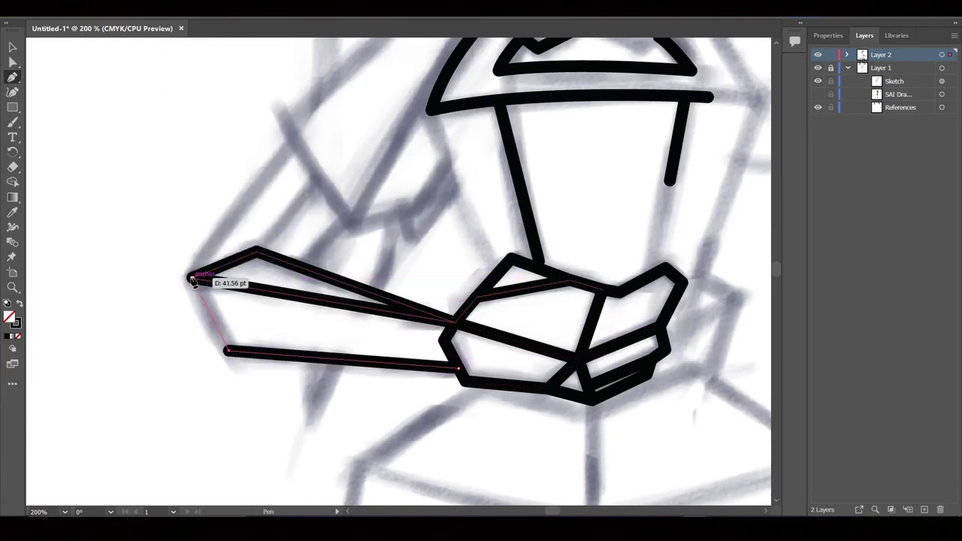
click(193, 276)
drag(193, 276, 203, 365)
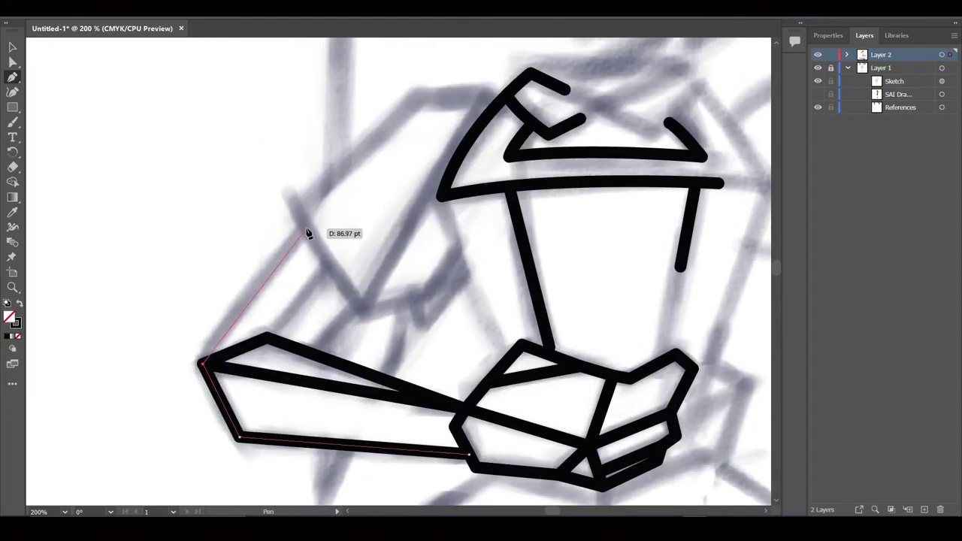
click(308, 232)
key(Escape)
- Add a fold line on the arm and outline the upper arm as a four-sided shape
click(267, 337)
click(328, 265)
key(Escape)
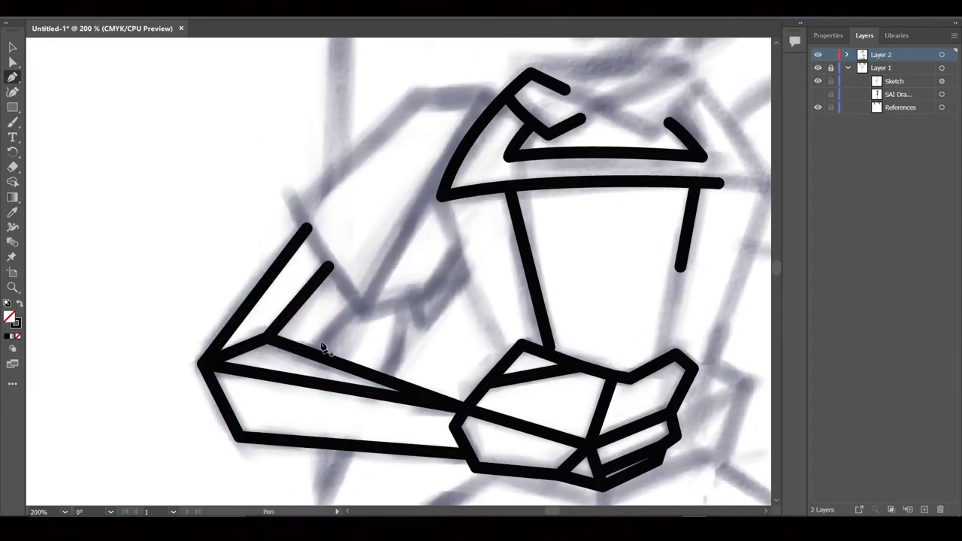
click(310, 353)
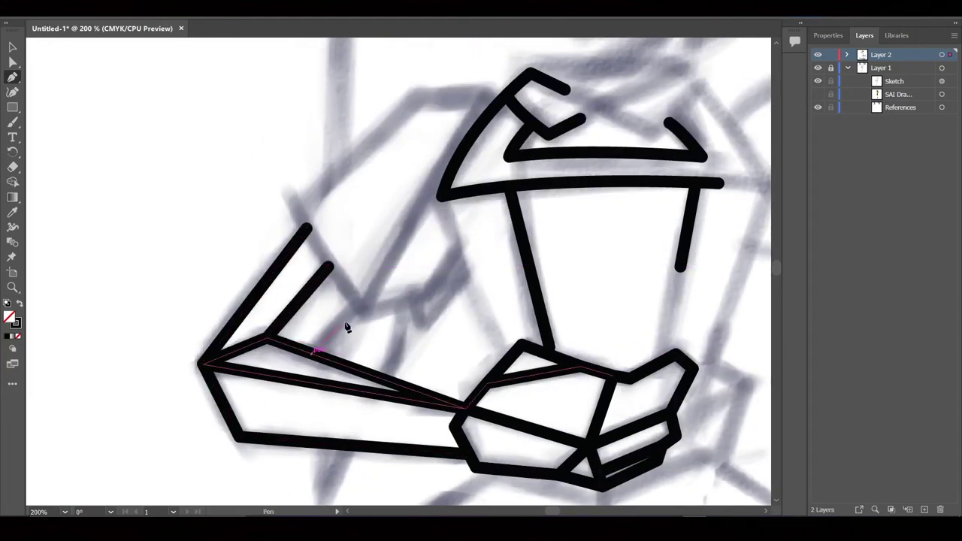
click(299, 215)
click(417, 95)
click(487, 94)
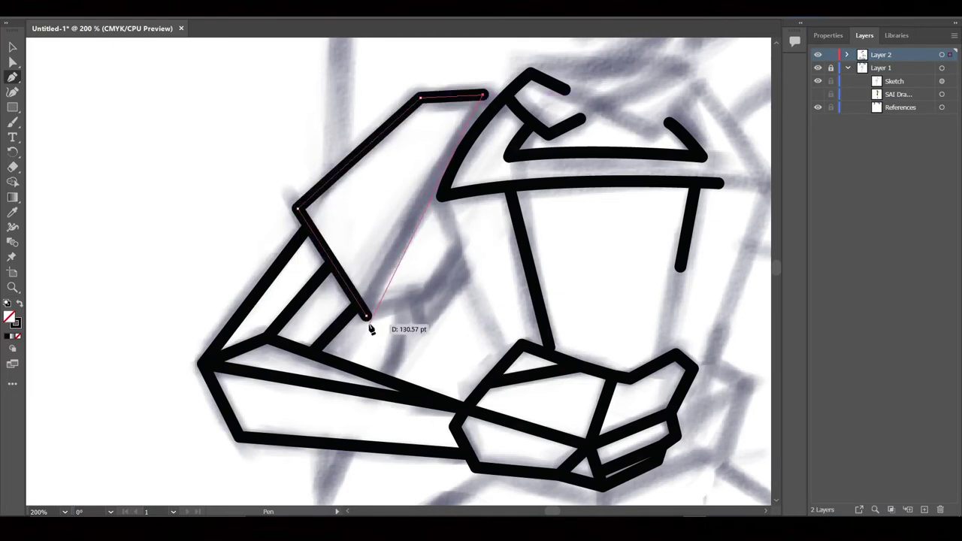
click(365, 317)
drag(492, 108, 490, 103)
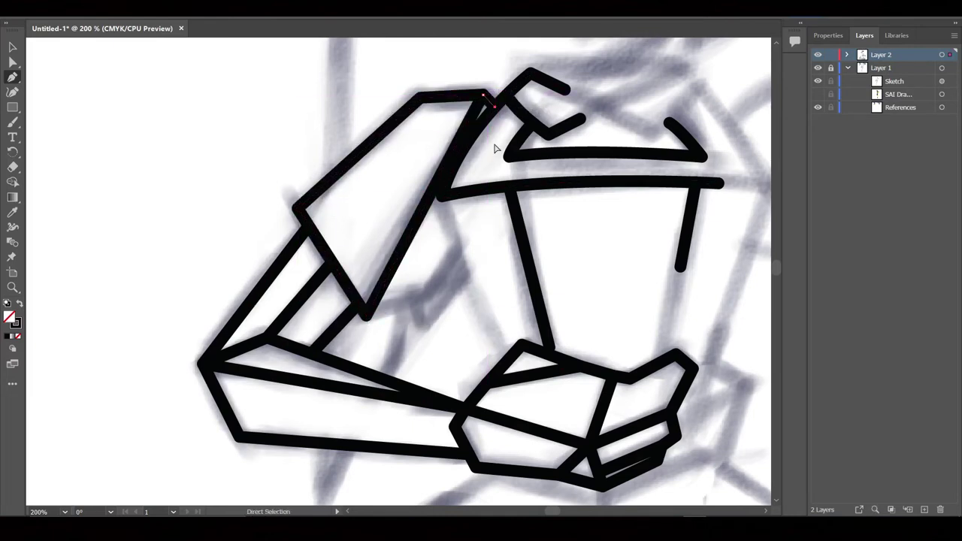
- Draw a bent inner line on the arm and a line from the waist up to the arm
click(366, 316)
click(430, 293)
click(456, 252)
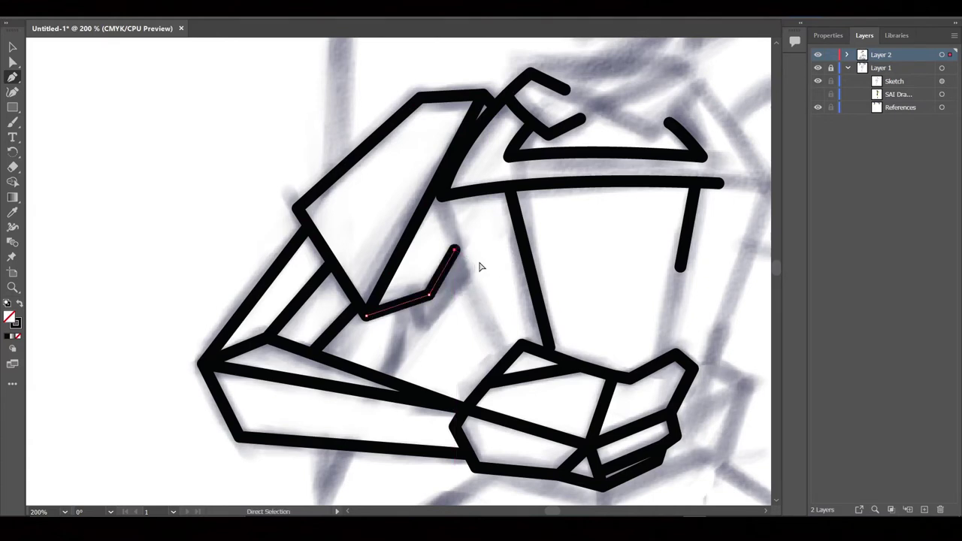
key(Escape)
click(508, 356)
click(444, 197)
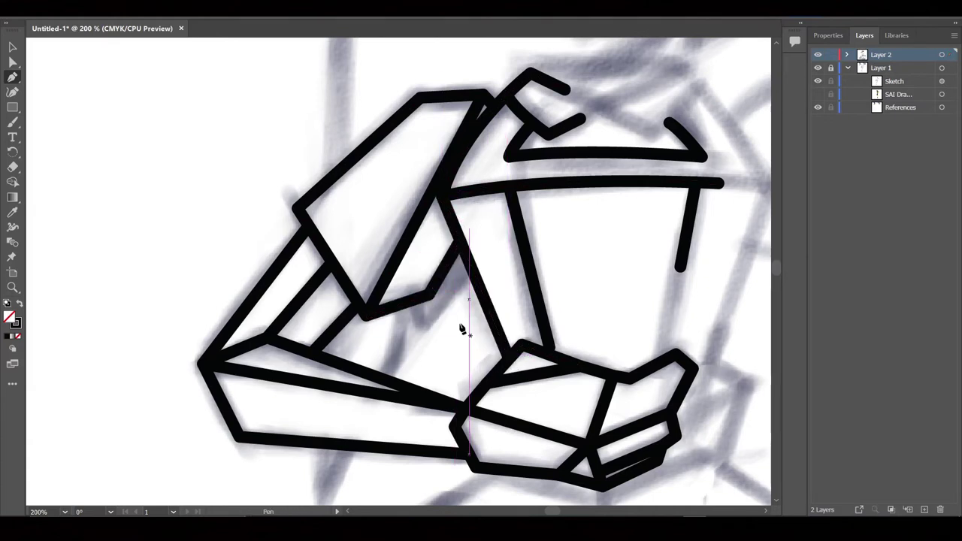
- Draw a black spike hanging below the forearm
key(ctrl+minus)
scroll(591, 347, up, 5)
mouse_move(590, 348)
mouse_down()
mouse_move(560, 119)
mouse_move(571, 129)
mouse_up()
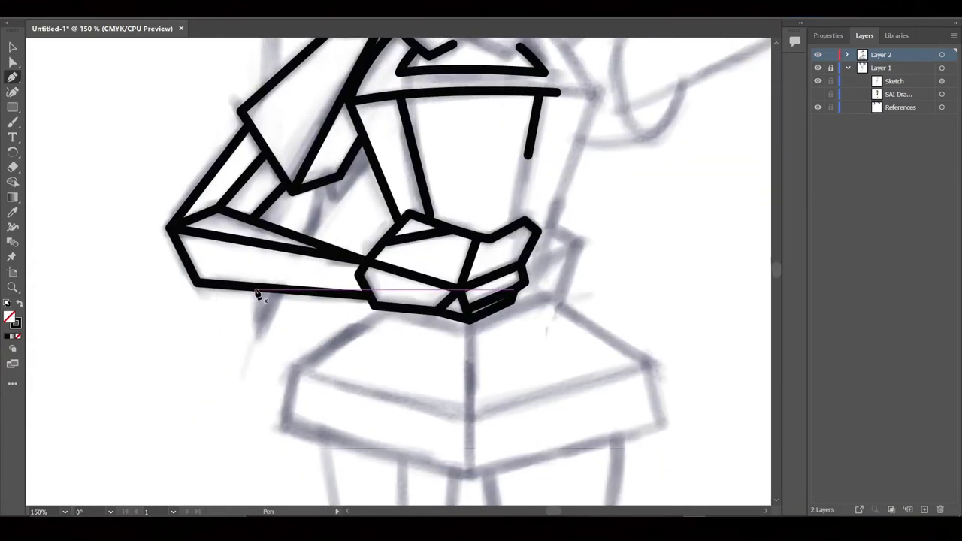
click(255, 288)
click(255, 337)
click(279, 293)
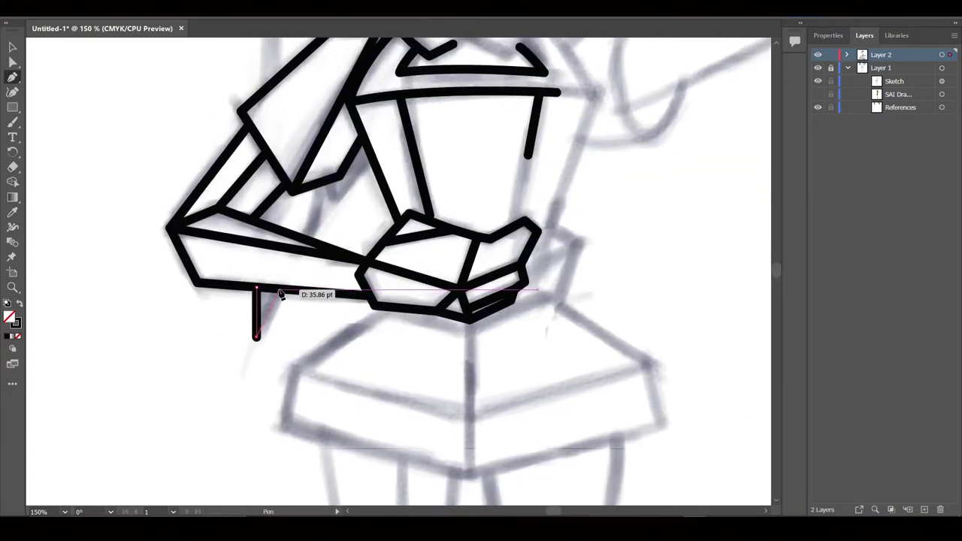
key(Escape)
- Draw a thick zigzag line inside the arm
click(304, 237)
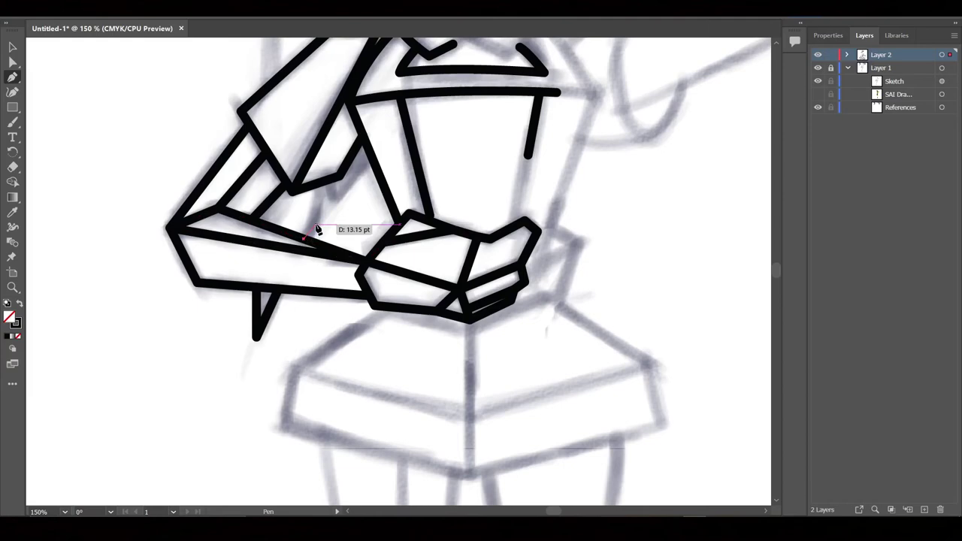
click(324, 188)
click(368, 156)
key(Escape)
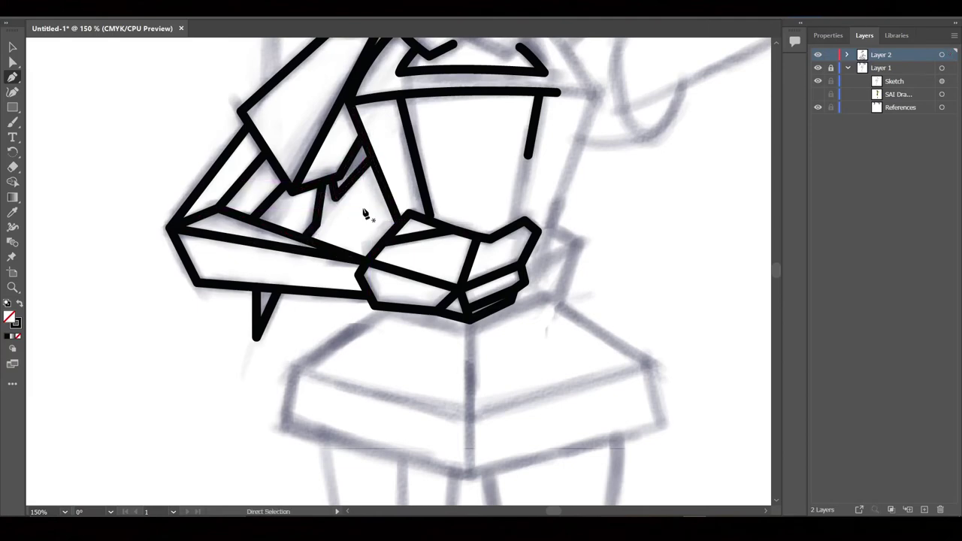
scroll(368, 203, down, 2)
scroll(376, 180, down, 2)
scroll(357, 226, up, 2)
- Delete the lower stray segment of the vertical line using Direct Selection
scroll(339, 229, down, 2)
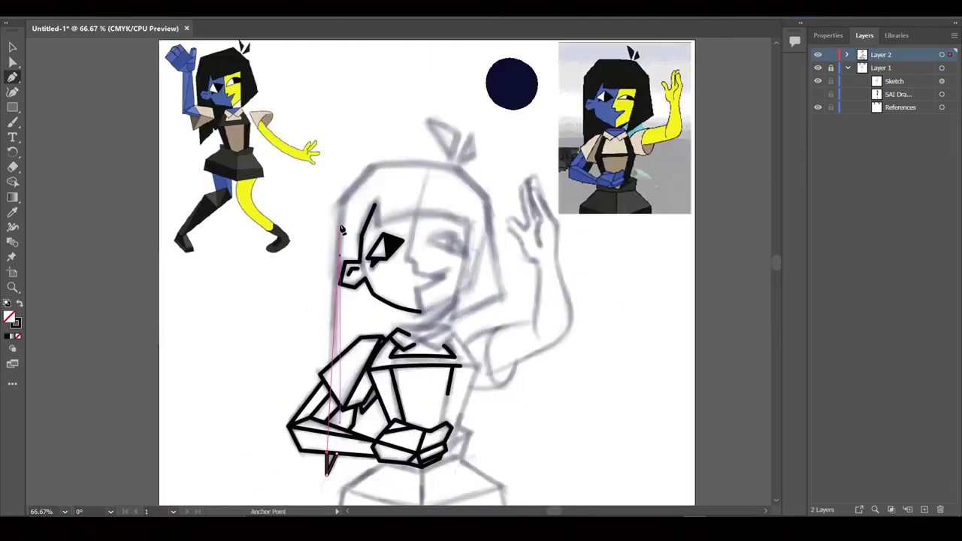
scroll(338, 248, up, 1)
scroll(344, 203, up, 2)
scroll(360, 188, down, 2)
scroll(380, 148, up, 2)
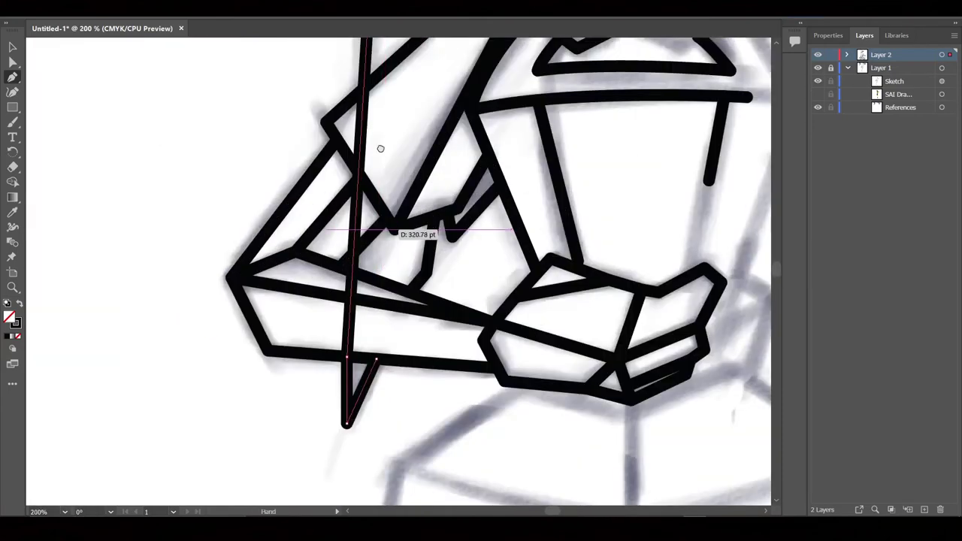
drag(380, 148, 380, 209)
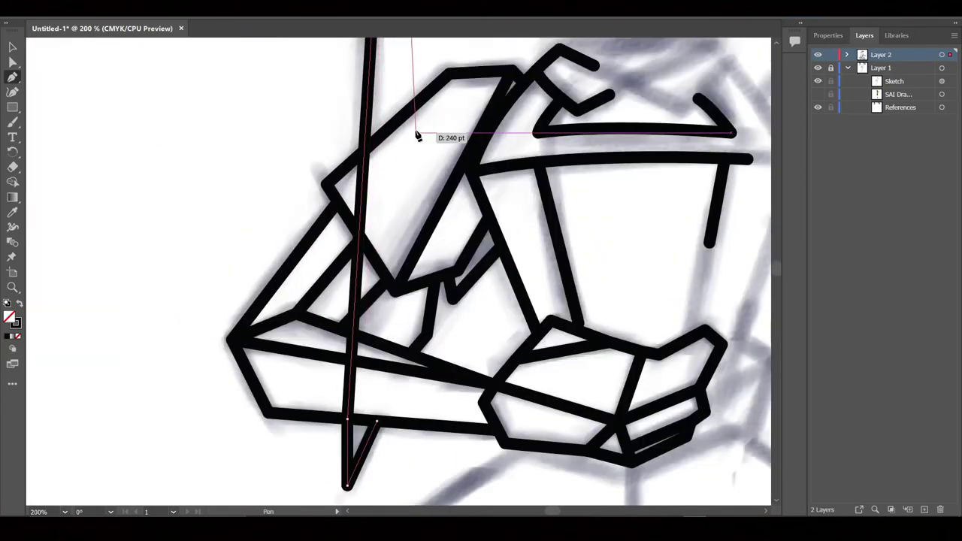
scroll(357, 340, up, 1)
click(357, 336)
key(a)
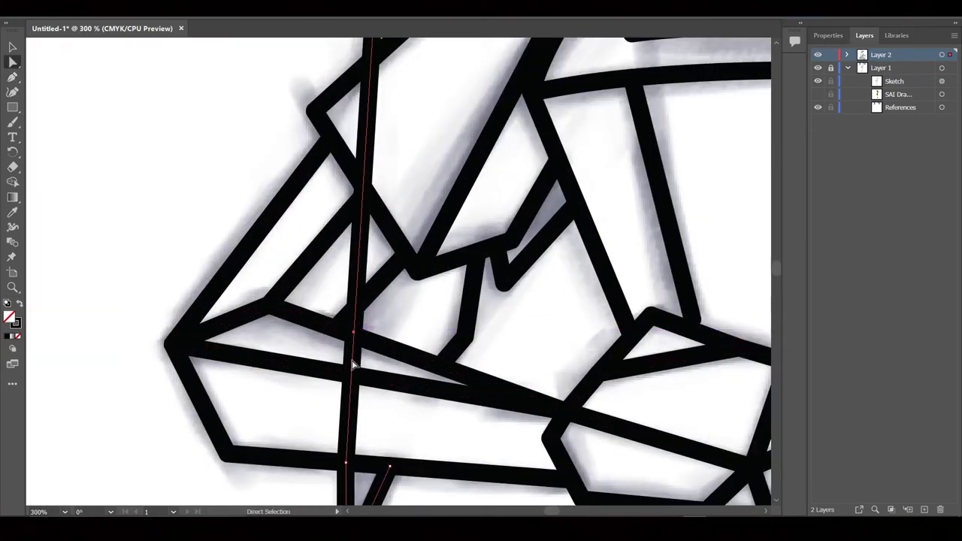
click(350, 364)
key(Delete)
- Adjust the vertical line's anchor and extend it diagonally up the head to the hair top
drag(402, 209, 392, 253)
key(p)
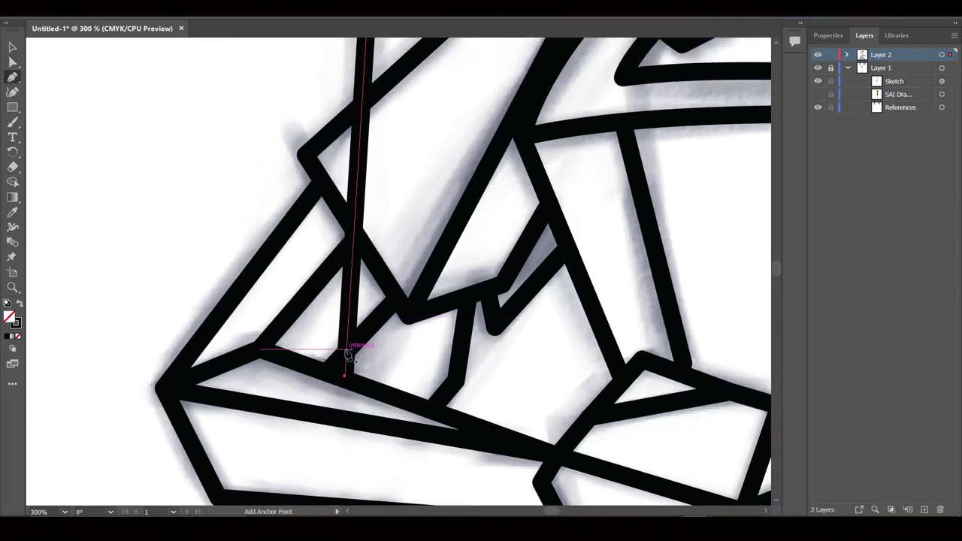
scroll(421, 285, up, 3)
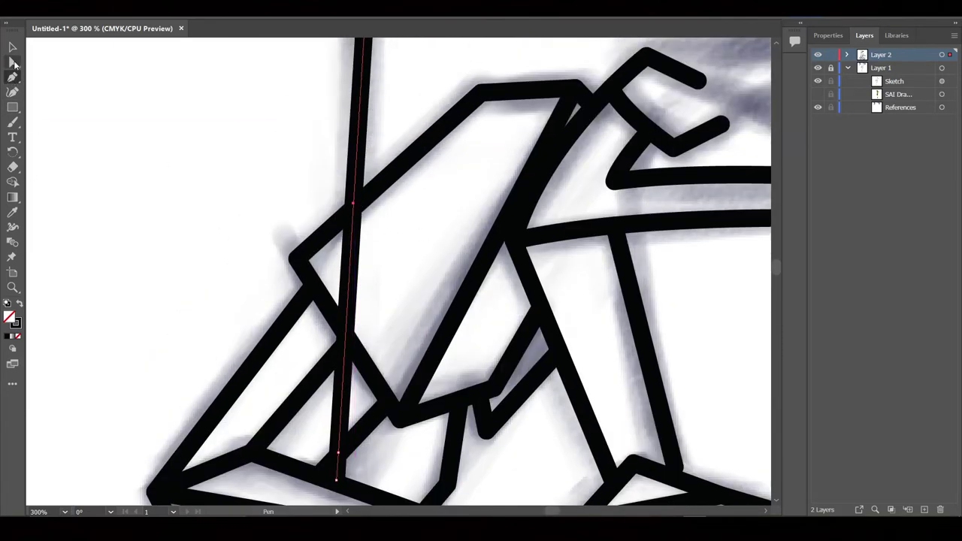
scroll(339, 267, down, 5)
drag(326, 272, 324, 275)
key(ctrl+minus)
key(ctrl+minus)
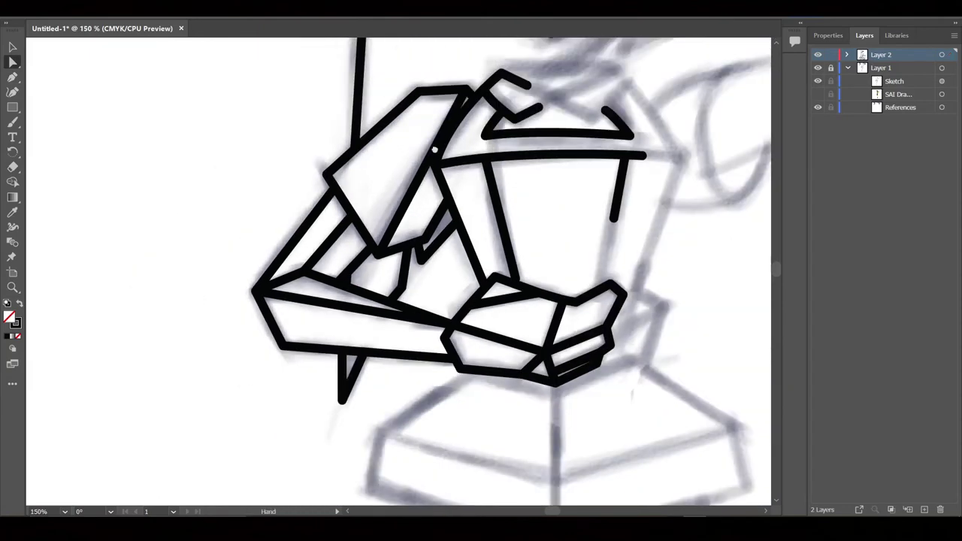
drag(378, 70, 358, 189)
key(p)
click(350, 157)
click(380, 127)
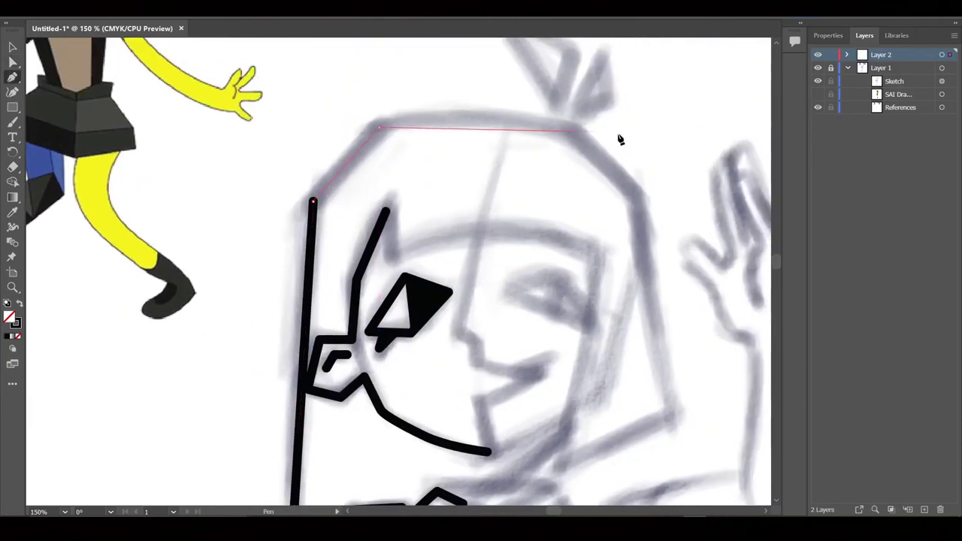
- Show the coloured SAI drawing, continue across the hair top, and anchor at the collar's bottom
click(831, 67)
click(818, 94)
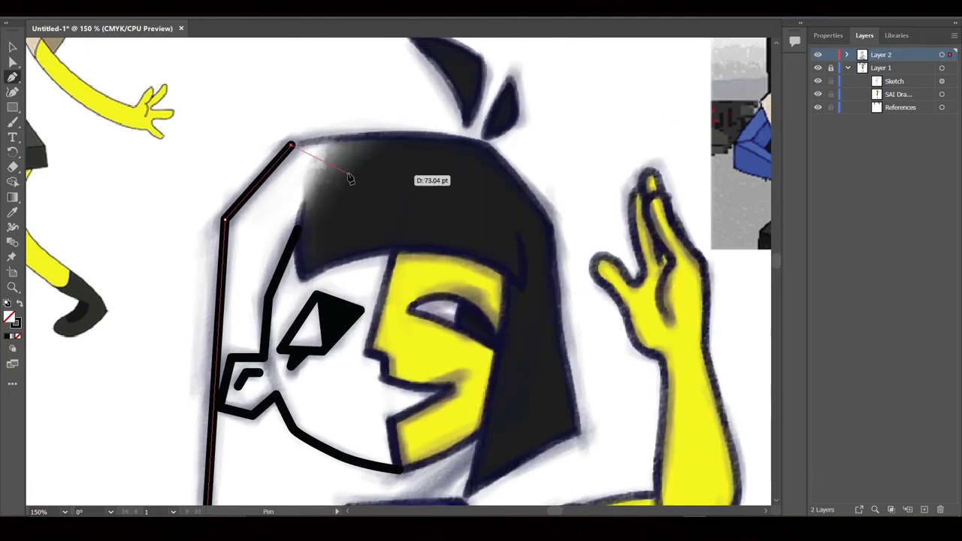
click(417, 136)
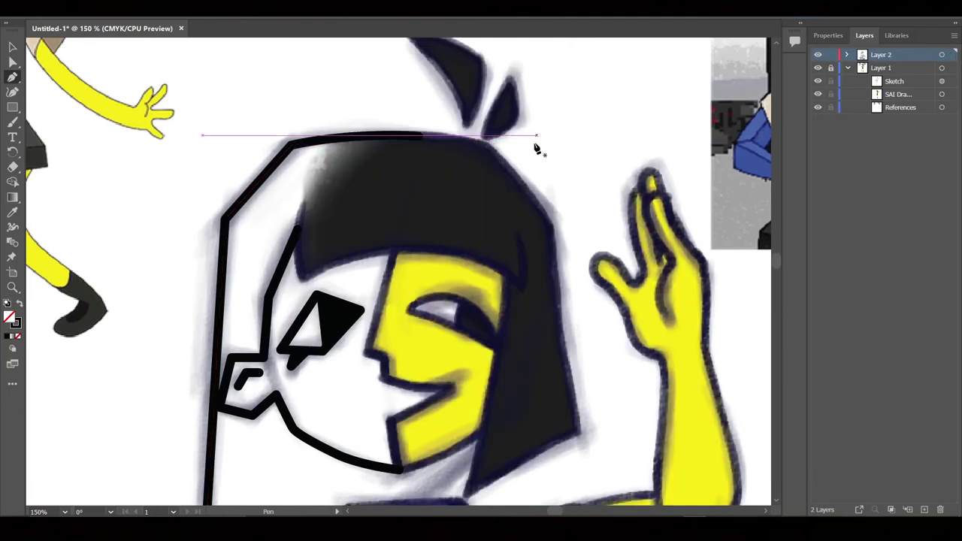
scroll(461, 268, down, 5)
scroll(420, 226, down, 5)
key(ctrl+plus)
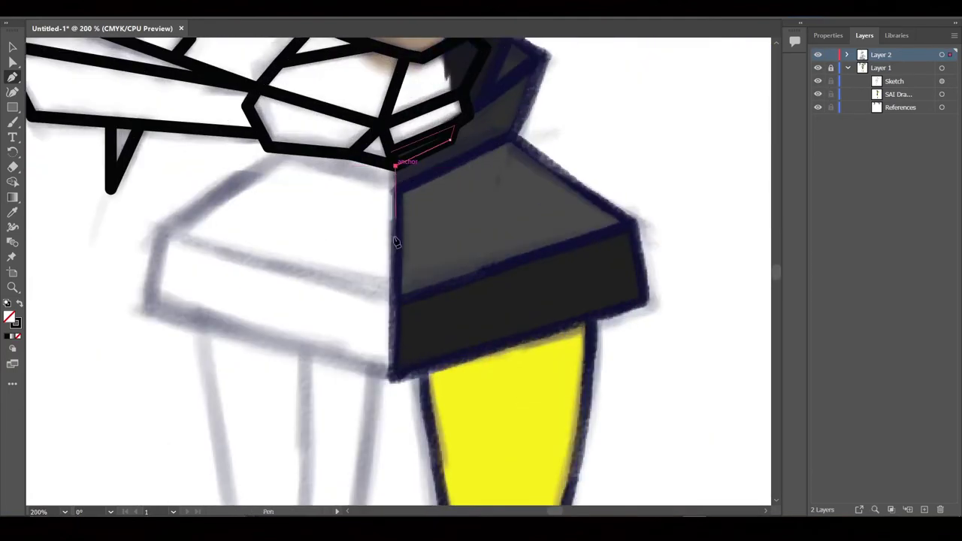
click(392, 380)
- Trace the skirt's corners and run the outline up to close it at the collar
click(149, 311)
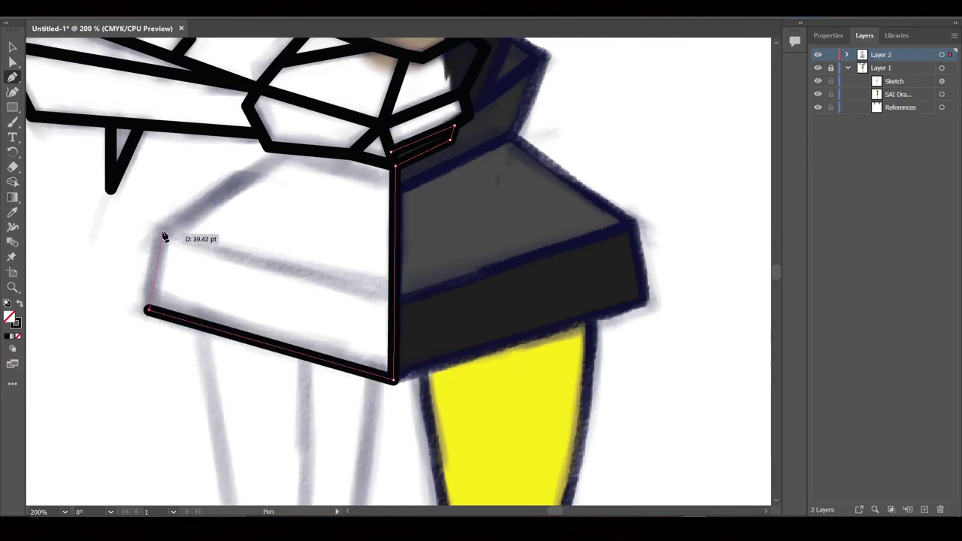
click(162, 232)
click(383, 299)
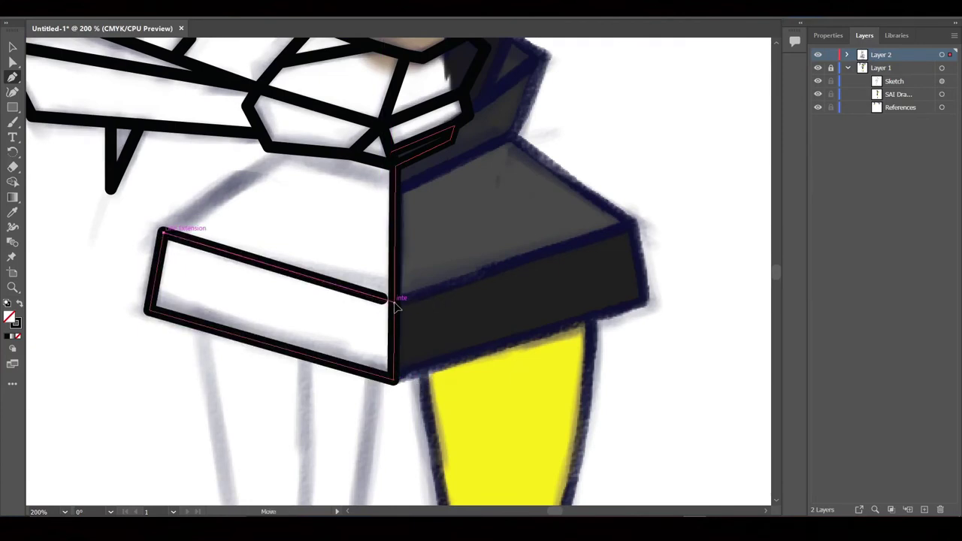
click(162, 232)
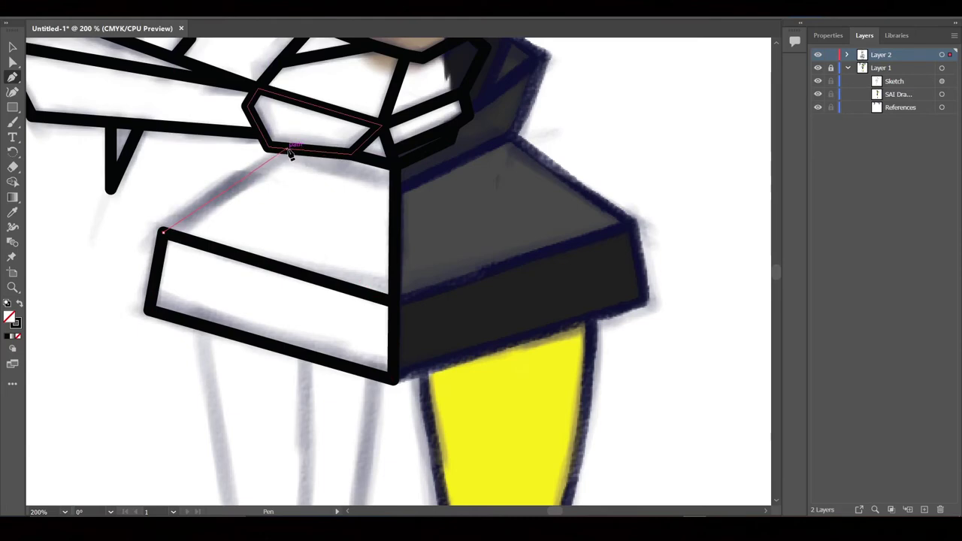
click(288, 153)
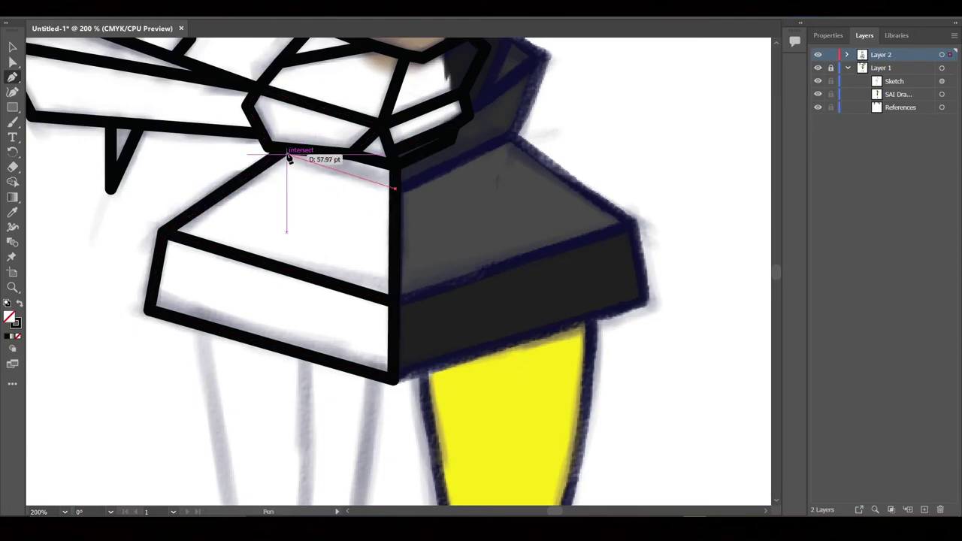
scroll(489, 214, up, 3)
scroll(466, 315, down, 1)
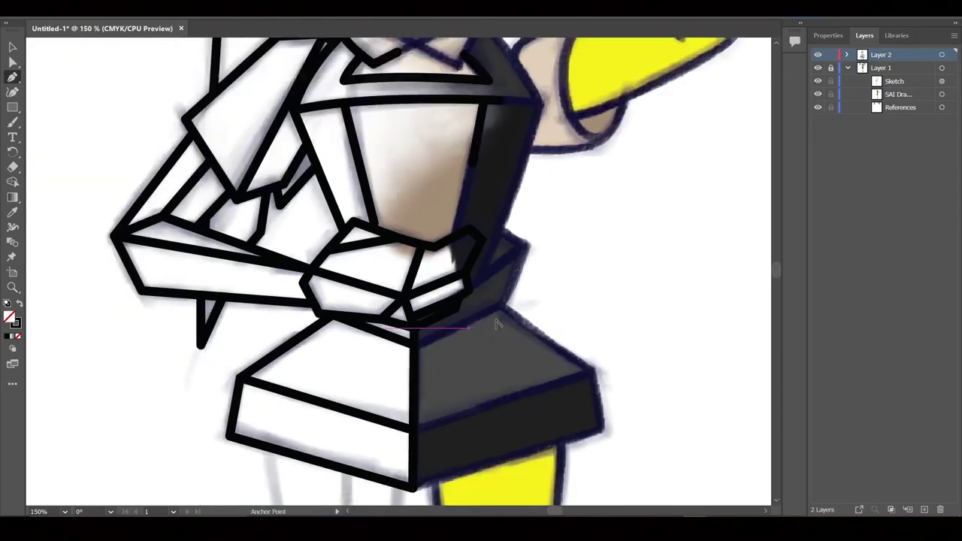
scroll(496, 323, down, 2)
scroll(251, 273, up, 4)
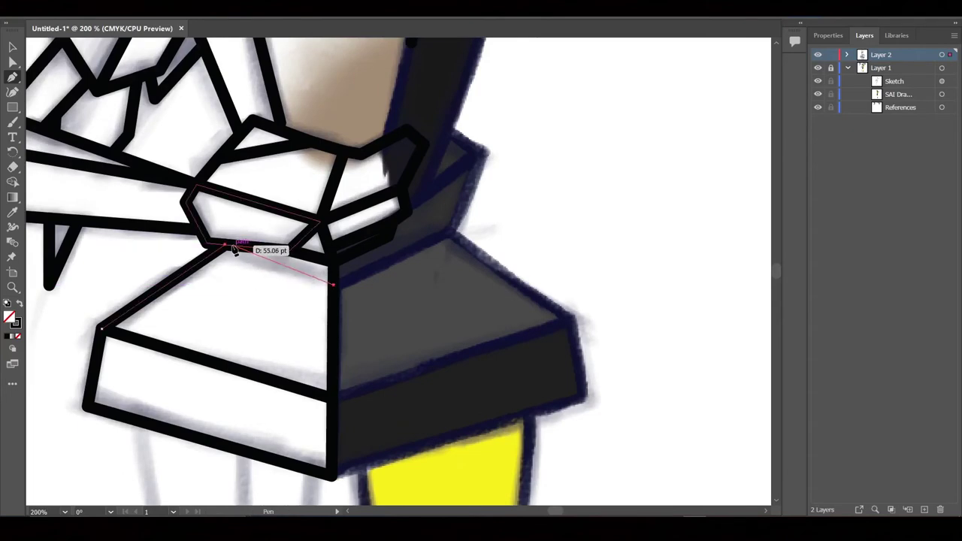
click(232, 247)
- Draw the long straight diagonal neck line up to the upper right
scroll(563, 211, down, 3)
mouse_move(541, 180)
mouse_down()
mouse_move(532, 369)
mouse_move(552, 408)
mouse_up()
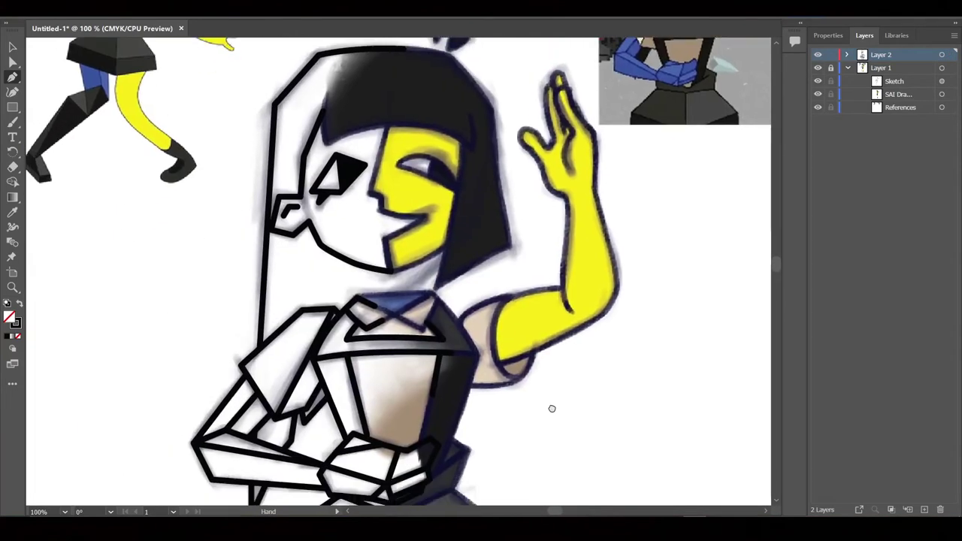
scroll(436, 379, up, 2)
click(251, 420)
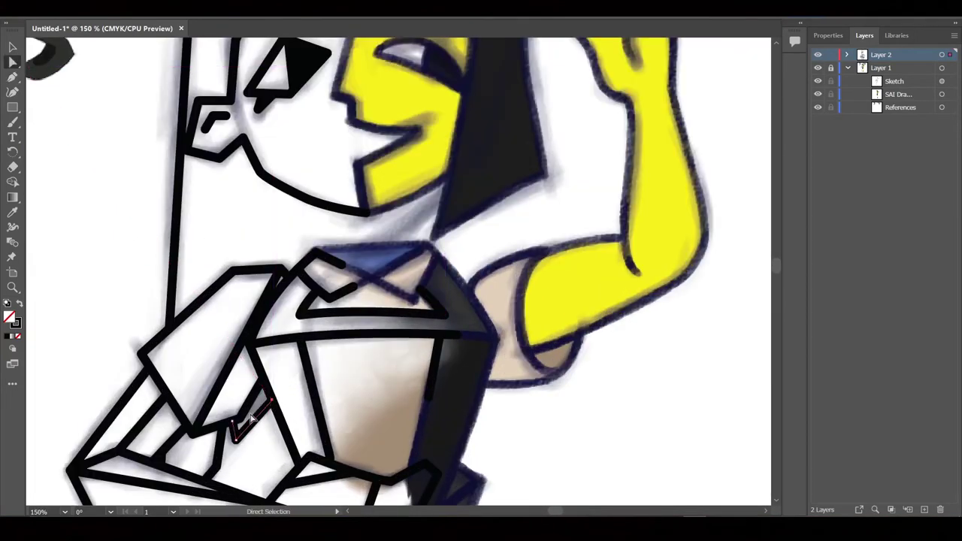
key(p)
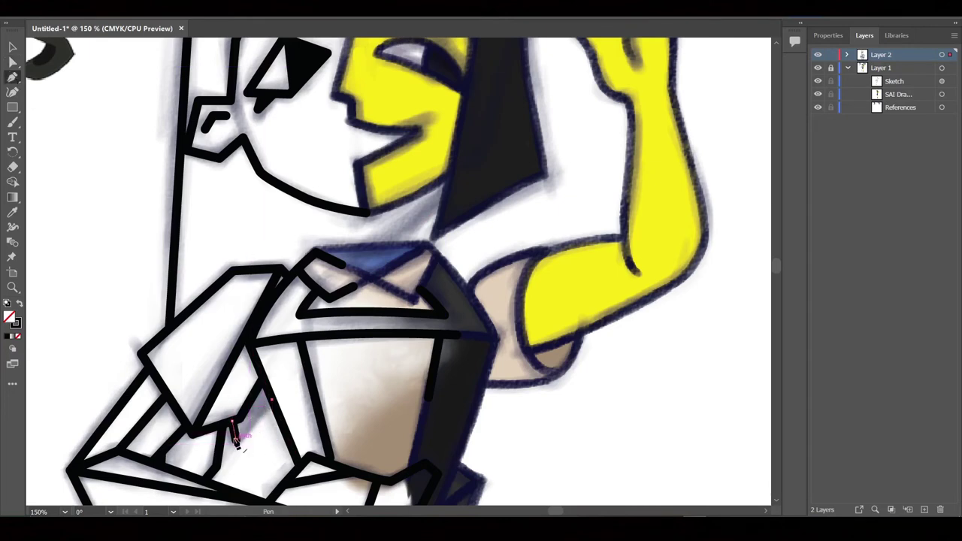
drag(444, 200, 531, 161)
drag(571, 90, 448, 197)
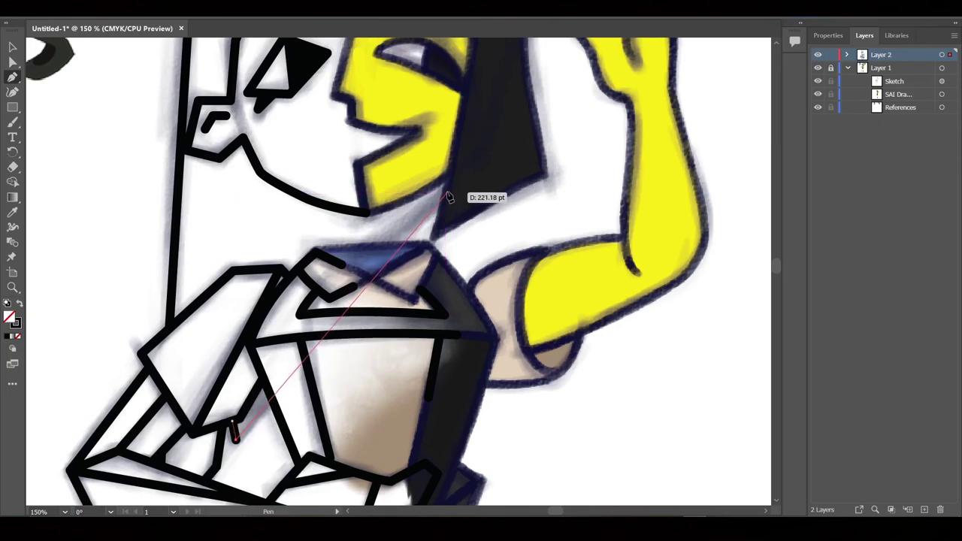
click(597, 67)
- Delete the diagonal stroke's lower part and nudge the short stroke slightly down-left
scroll(380, 249, up, 3)
scroll(379, 249, up, 3)
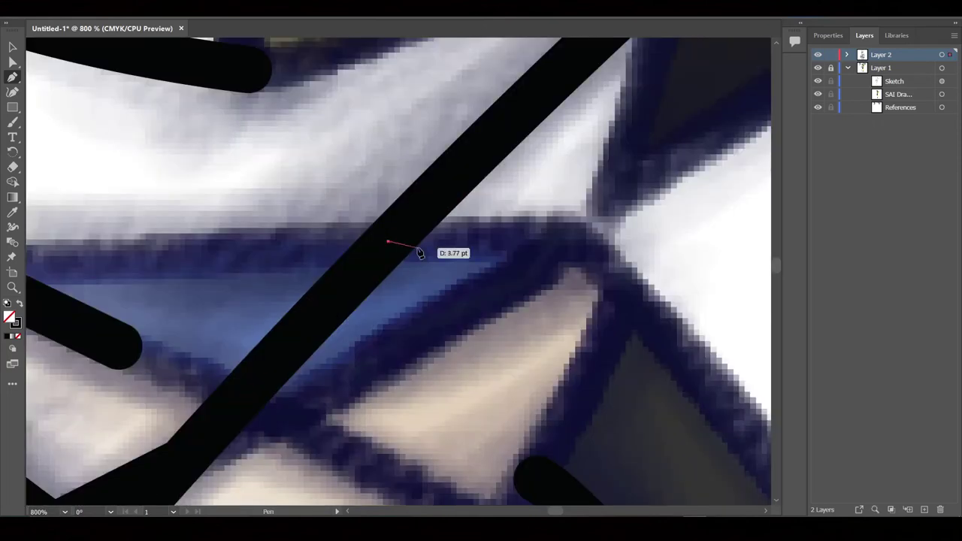
scroll(391, 250, down, 1)
scroll(399, 249, down, 1)
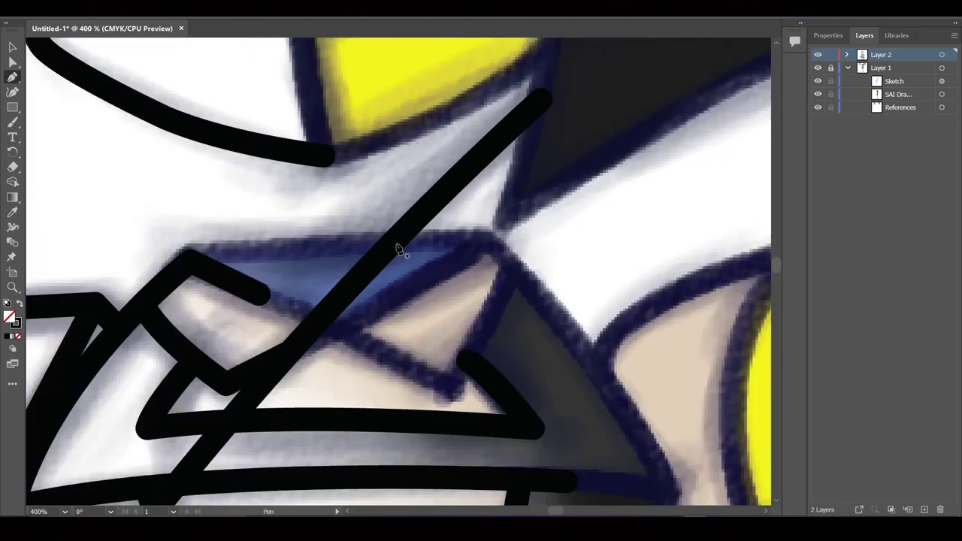
scroll(396, 246, down, 5)
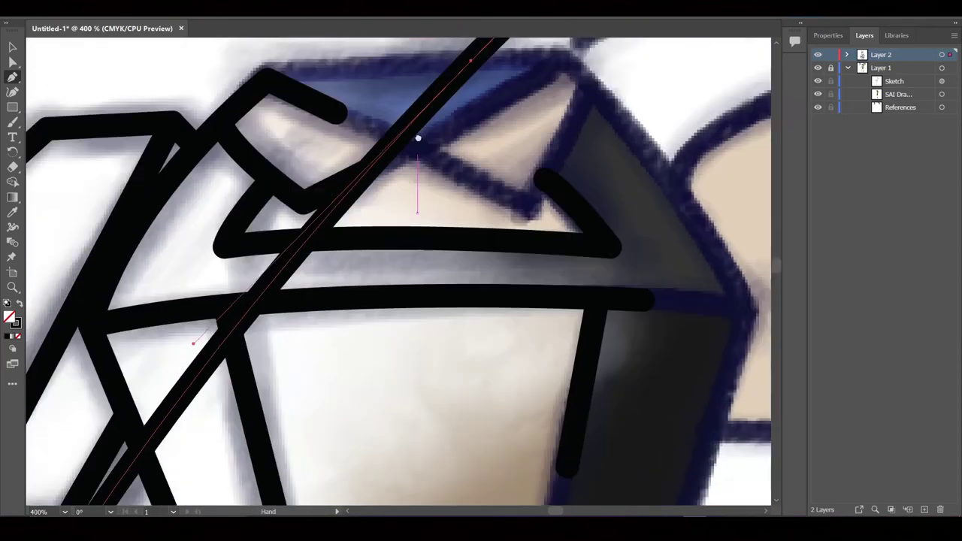
scroll(421, 255, left, 3)
scroll(434, 259, up, 3)
scroll(434, 259, right, 1)
key(a)
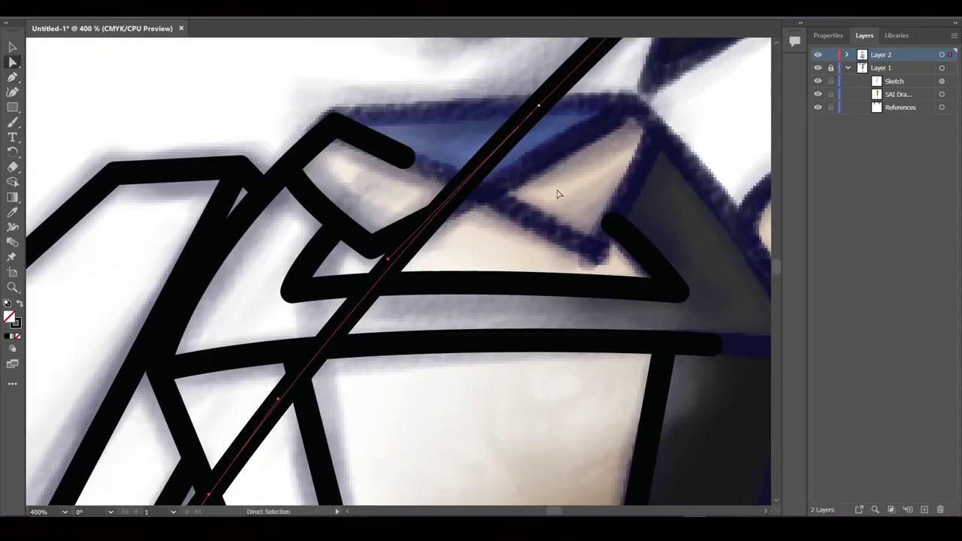
key(Delete)
scroll(405, 280, up, 2)
scroll(406, 280, right, 3)
scroll(391, 243, right, 1)
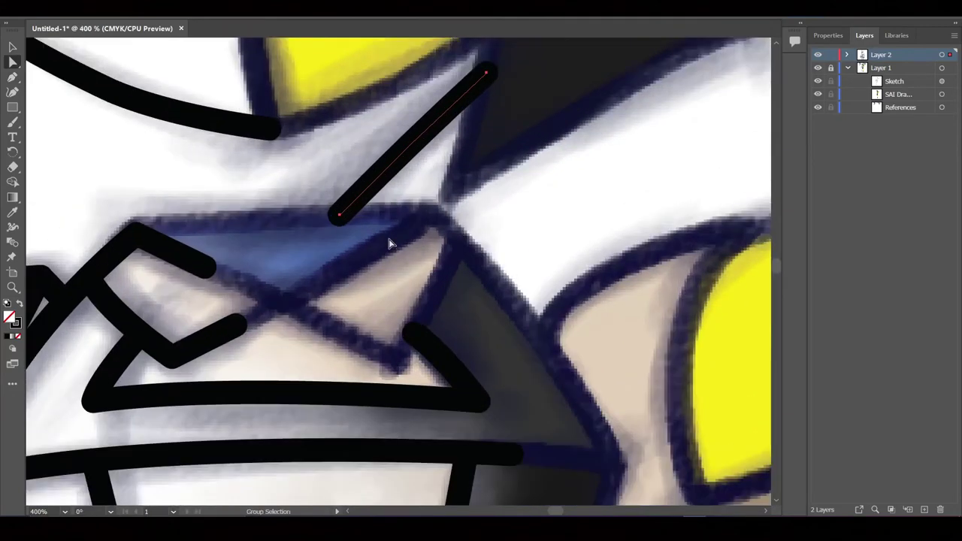
scroll(421, 256, up, 3)
drag(461, 231, 458, 234)
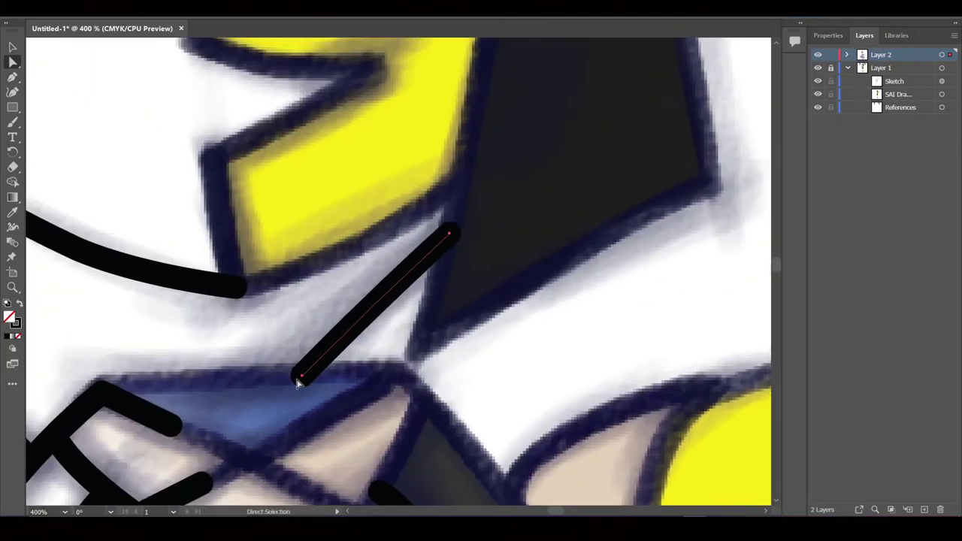
- Deselect the finished path, zoom out to the whole figure, and add a new layer
click(393, 339)
key(ctrl+1)
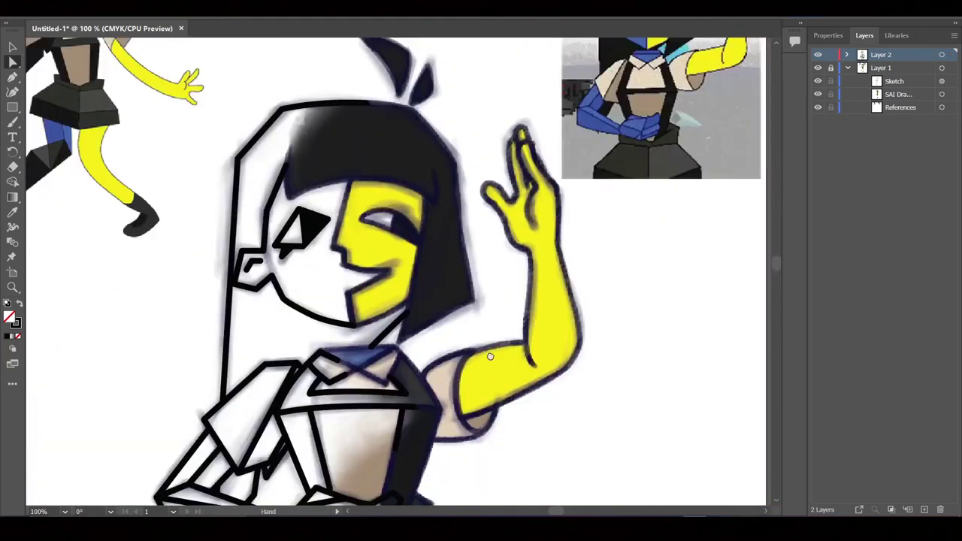
drag(517, 194, 525, 191)
scroll(524, 190, up, 2)
scroll(552, 326, up, 1)
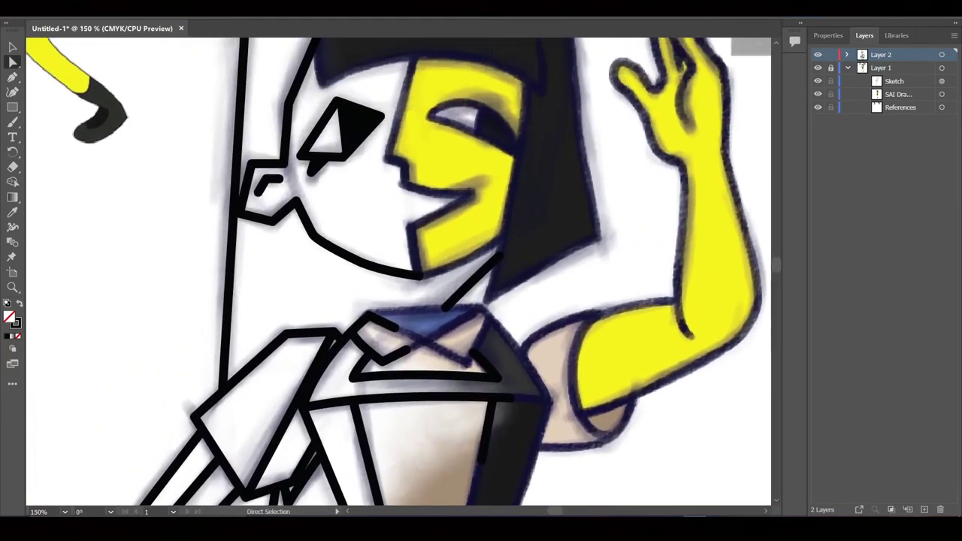
key(ctrl+l)
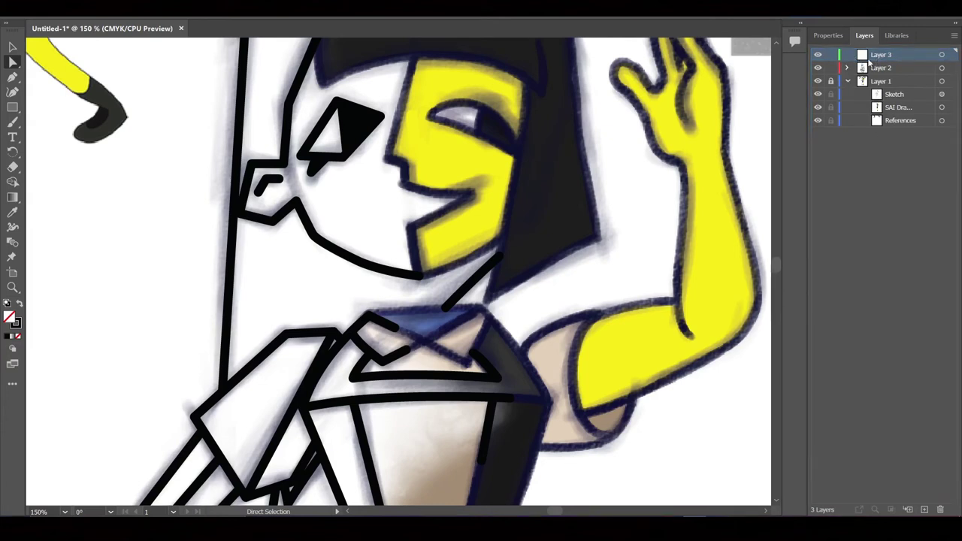
- Move Layer 3 below Layer 1 and transfer the neck line path into it
drag(869, 60, 879, 127)
click(846, 54)
click(942, 105)
scroll(915, 202, down, 1)
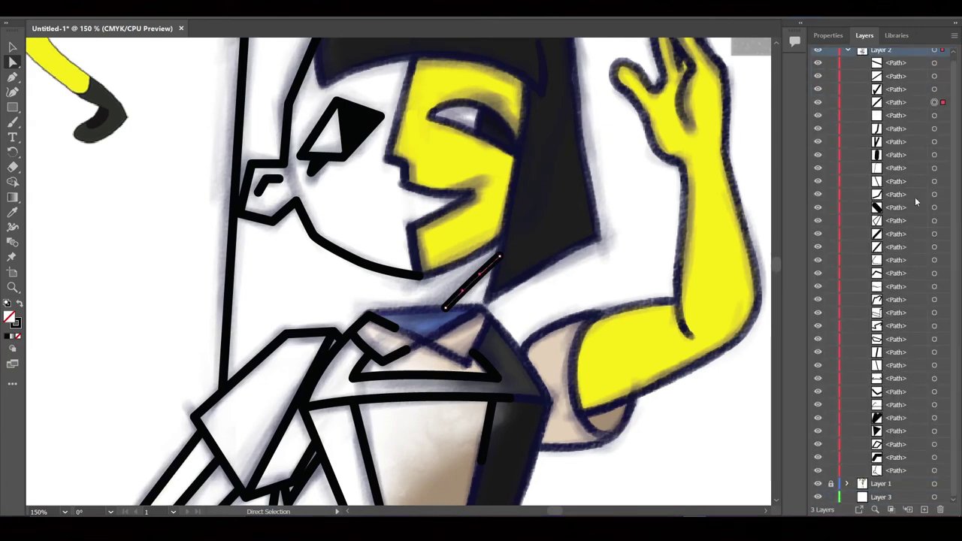
drag(942, 102, 891, 496)
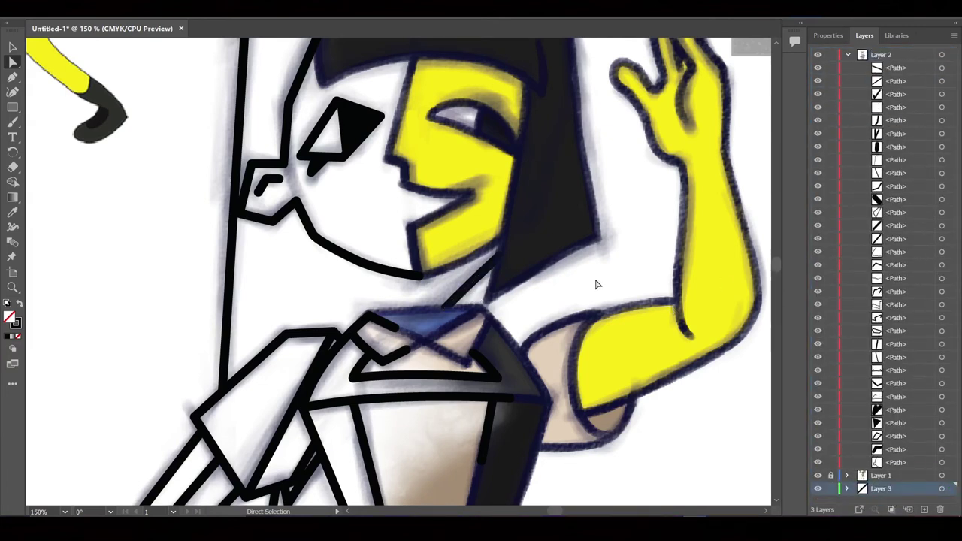
scroll(492, 282, down, 5)
scroll(492, 282, down, 5)
scroll(492, 282, down, 5)
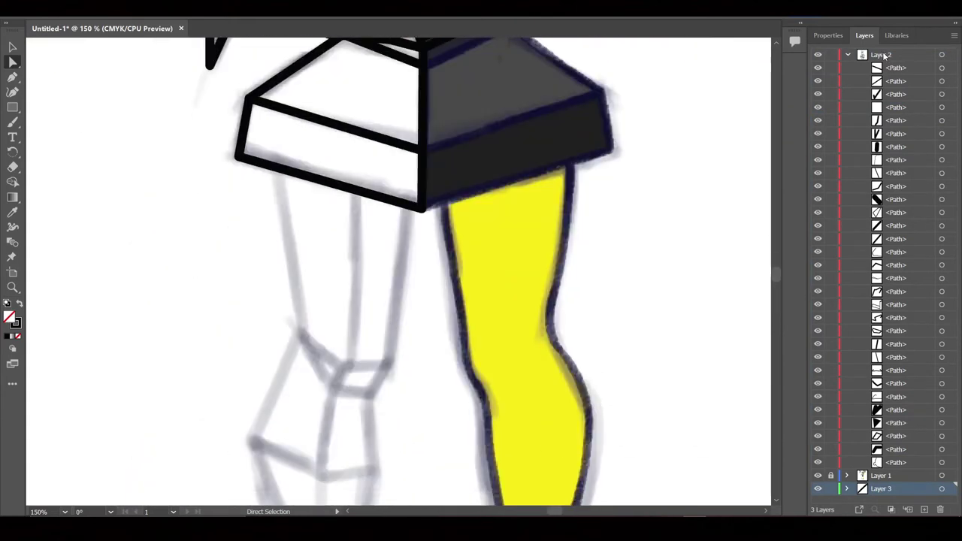
click(850, 55)
scroll(446, 148, down, 5)
scroll(408, 124, up, 2)
- Ink the thigh's inner and outer edges and the closed knee shape
key(p)
click(405, 118)
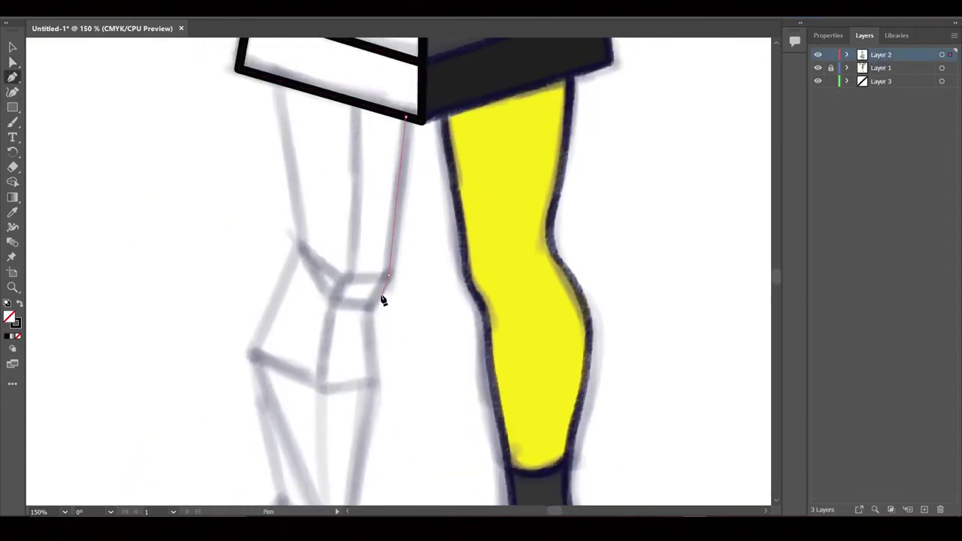
click(387, 275)
click(344, 279)
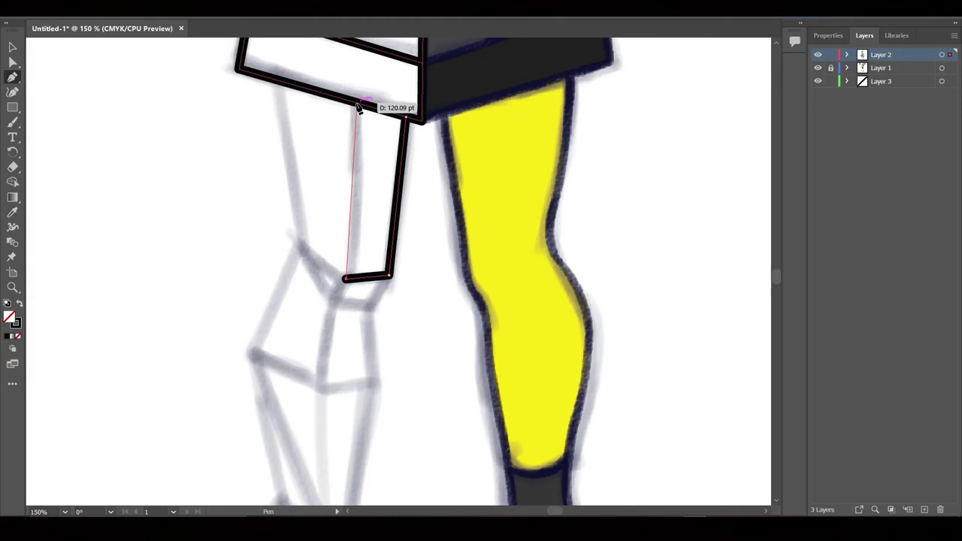
click(357, 107)
click(344, 278)
click(300, 243)
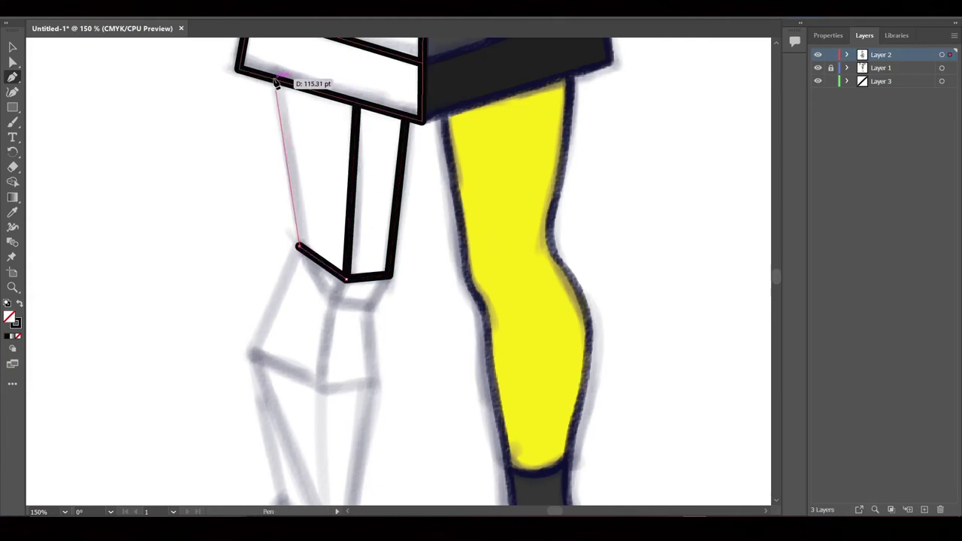
click(278, 81)
scroll(323, 135, down, 3)
click(360, 181)
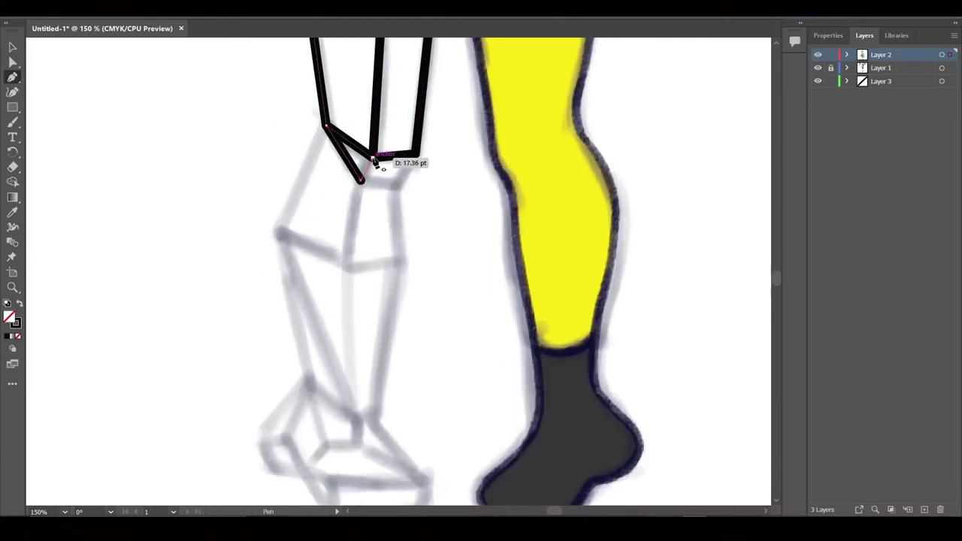
click(397, 186)
click(417, 154)
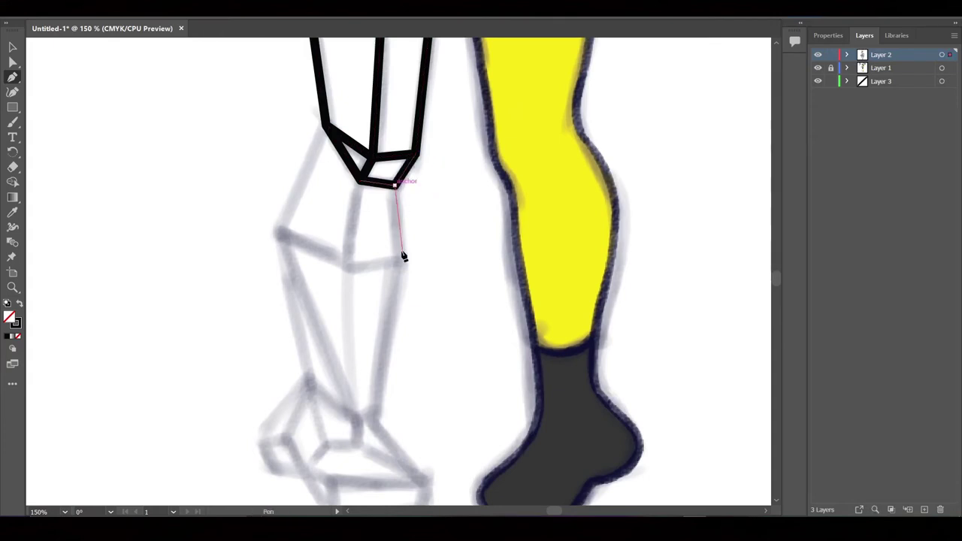
- Draw the box shape below the knee and the angular shin shape down to the ankle
click(401, 262)
click(347, 268)
click(361, 182)
click(394, 184)
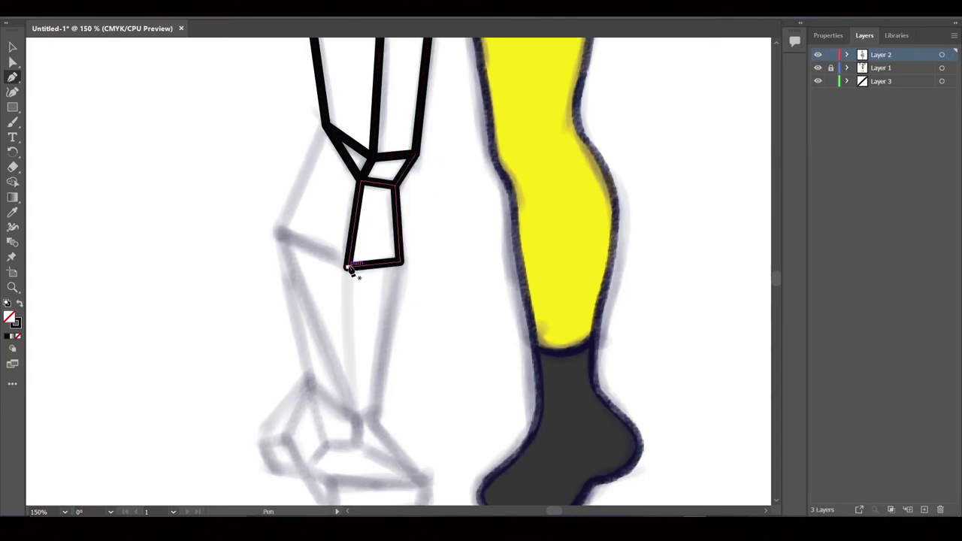
click(348, 268)
click(280, 231)
click(326, 125)
scroll(389, 148, down, 4)
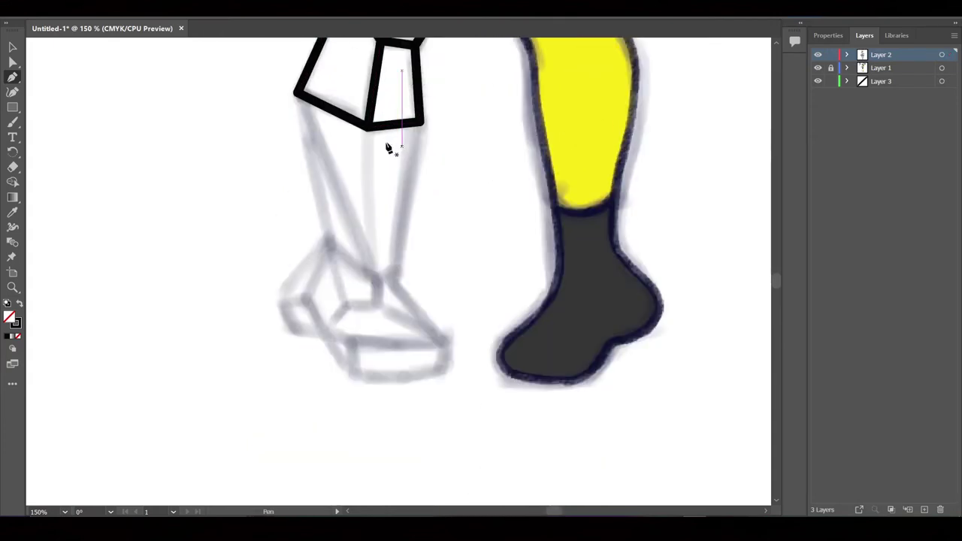
click(375, 280)
click(419, 122)
- Outline the calf triangle, the closed ankle shape and the upper foot
click(375, 280)
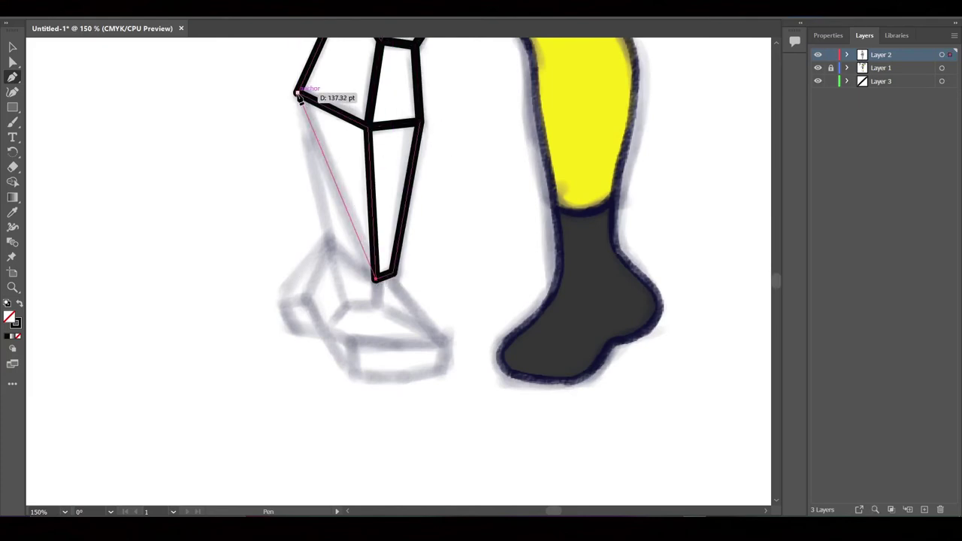
click(294, 95)
click(328, 242)
click(344, 307)
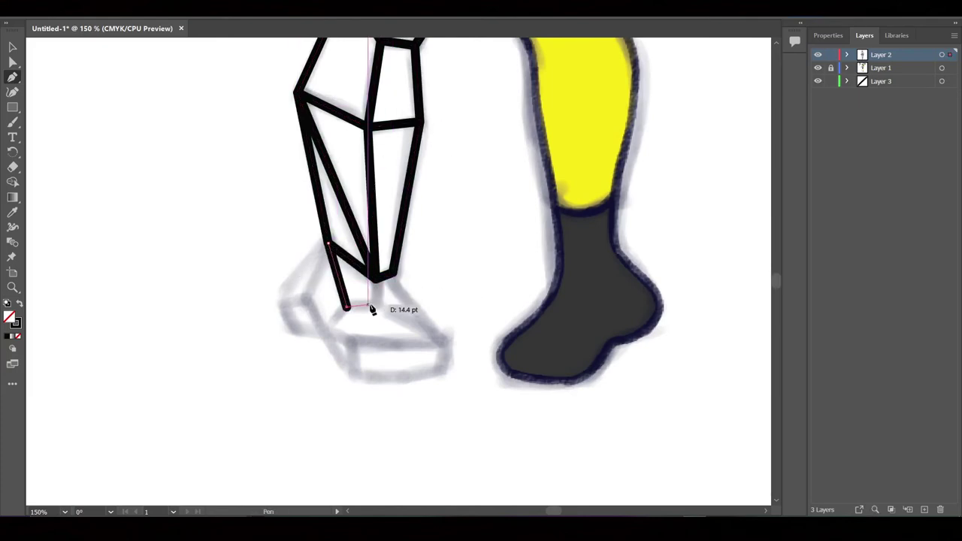
click(378, 305)
click(376, 279)
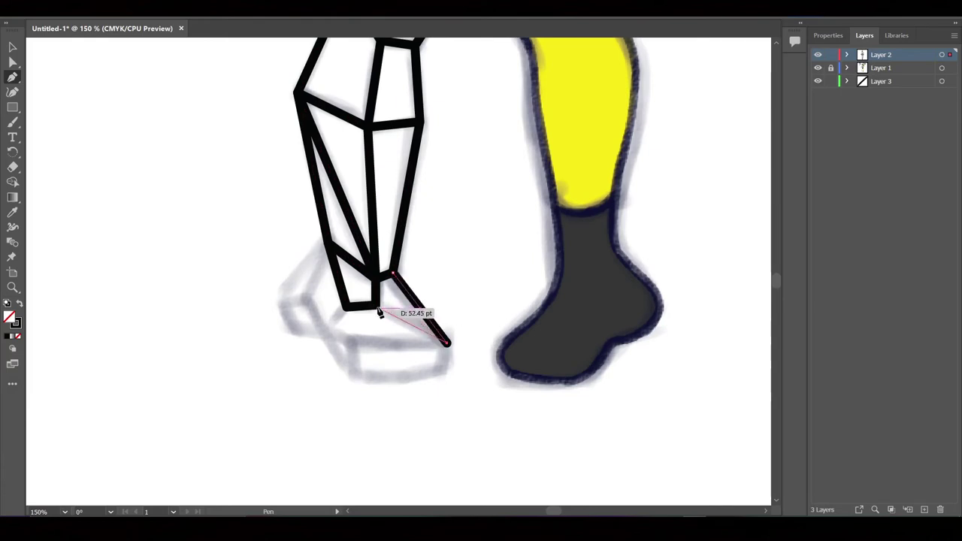
click(449, 343)
click(350, 344)
click(321, 329)
click(347, 309)
- Draw the sole, toe and heel pieces of the boot, then zoom out
click(448, 343)
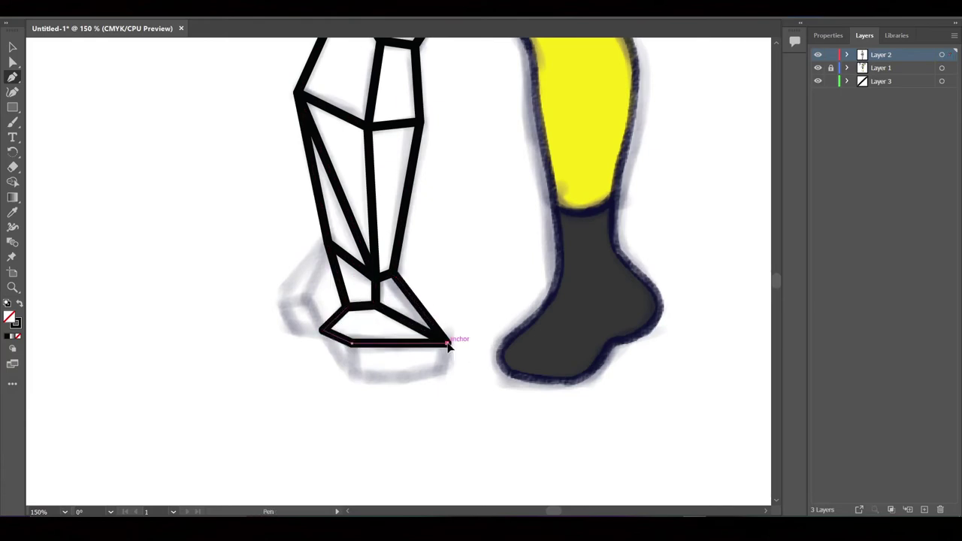
click(441, 370)
click(404, 381)
click(353, 377)
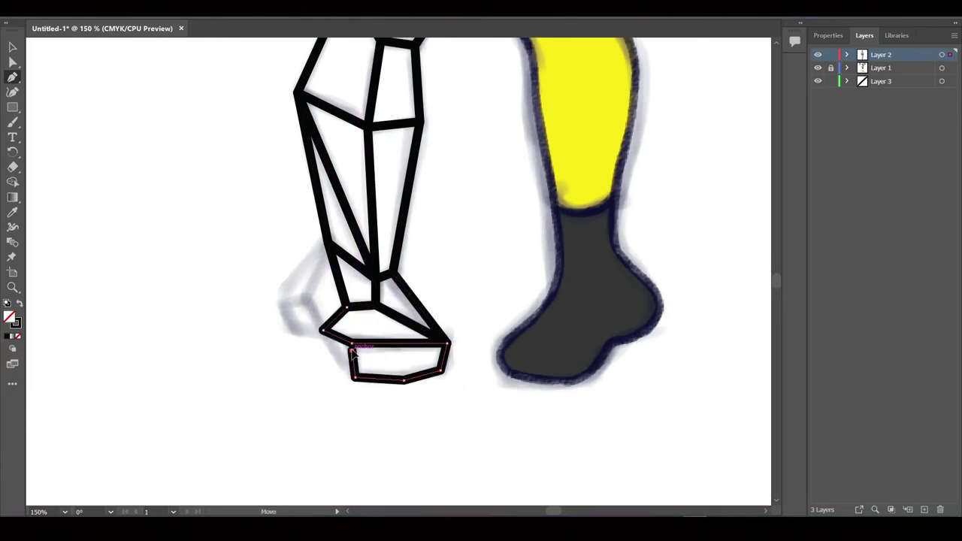
click(321, 329)
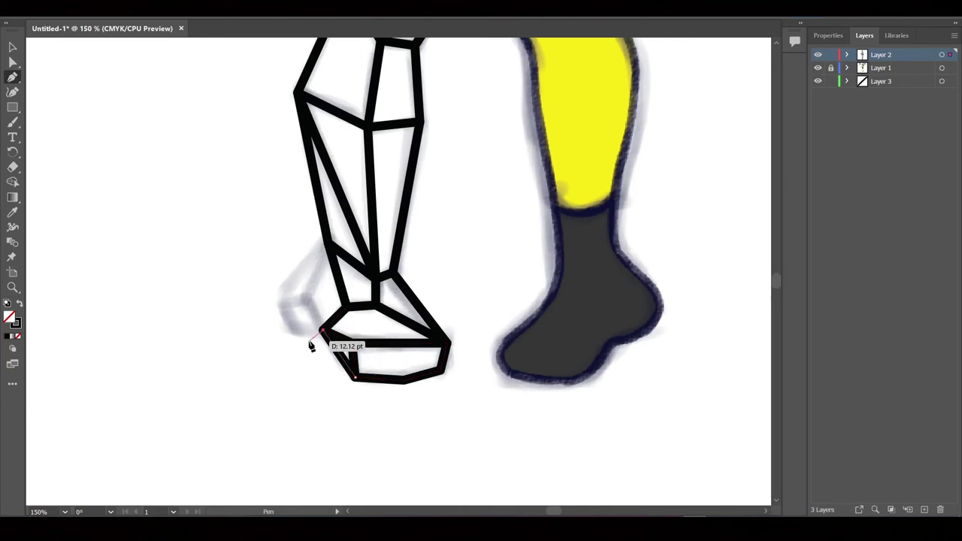
click(278, 303)
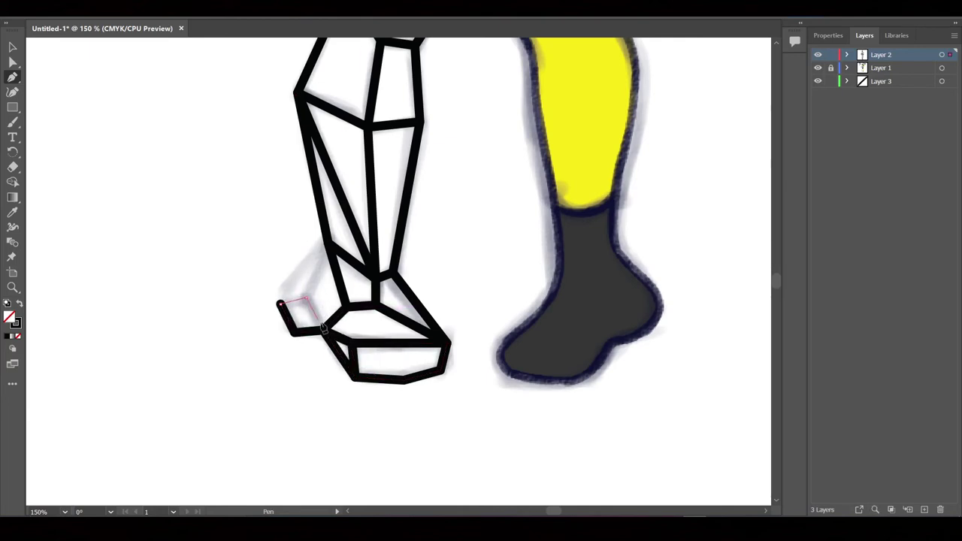
click(306, 298)
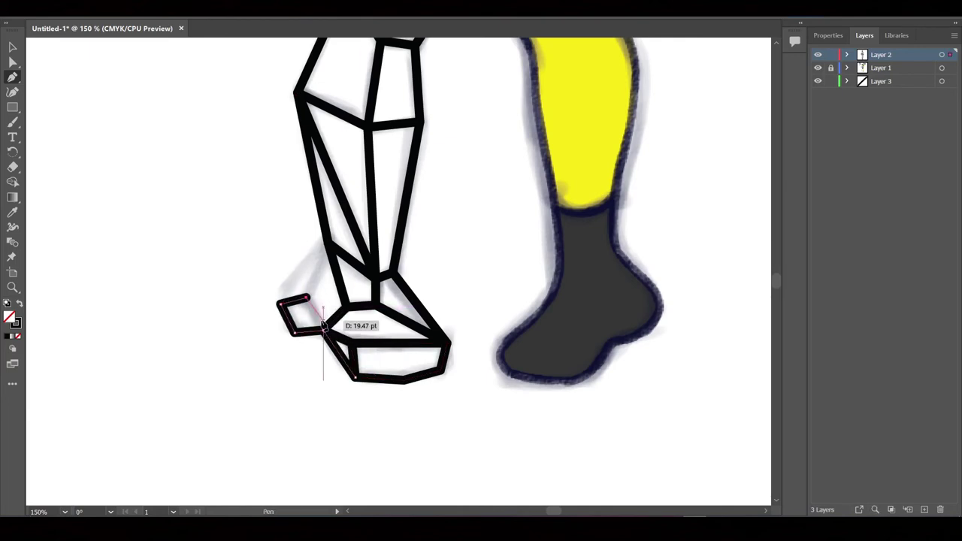
click(278, 304)
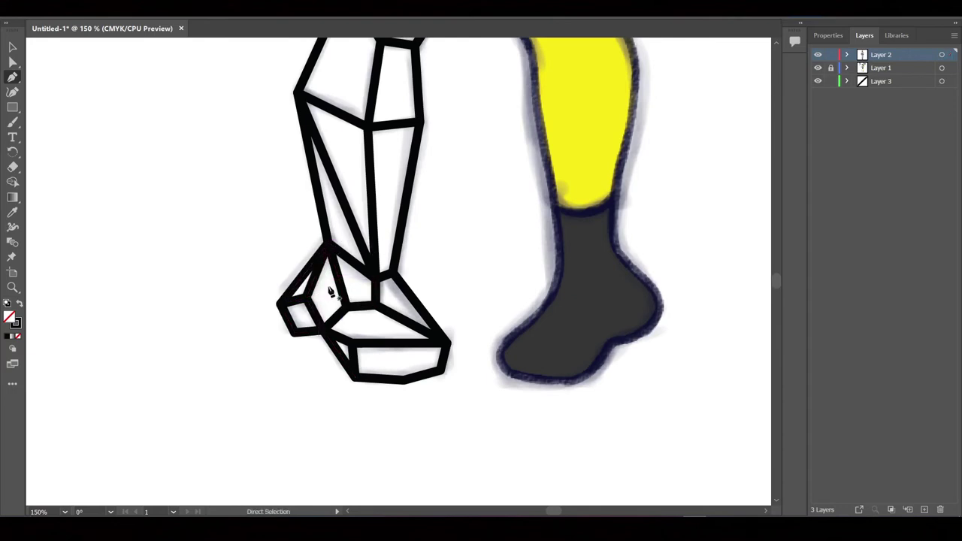
key(ctrl+minus)
key(ctrl+minus)
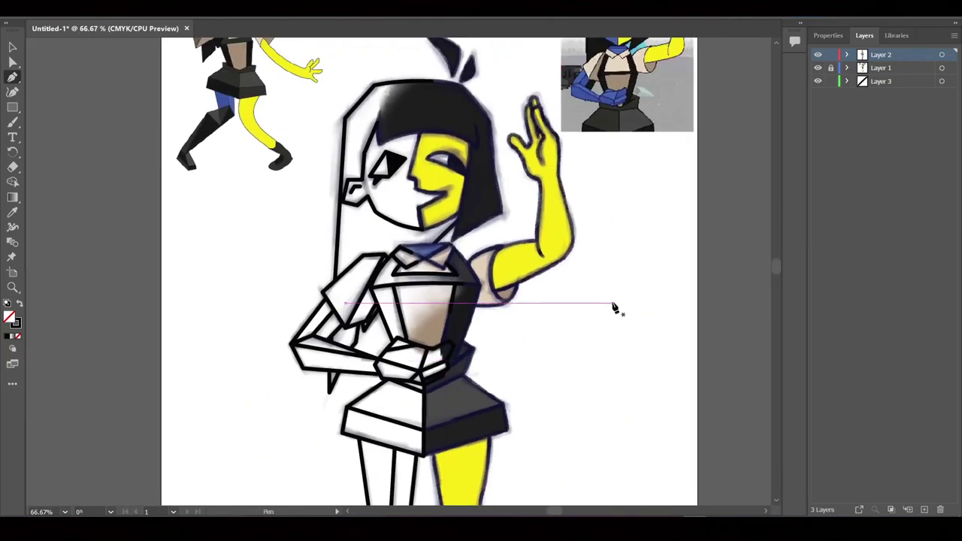
- Expand Layer 1 and hide its Sketch sublayer
click(847, 68)
click(817, 81)
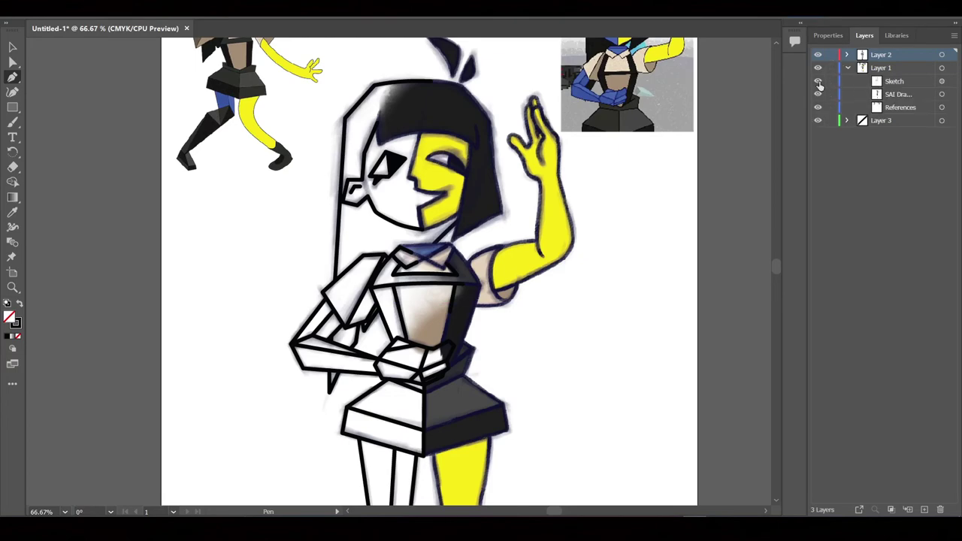
scroll(789, 255, down, 3)
scroll(780, 270, up, 1)
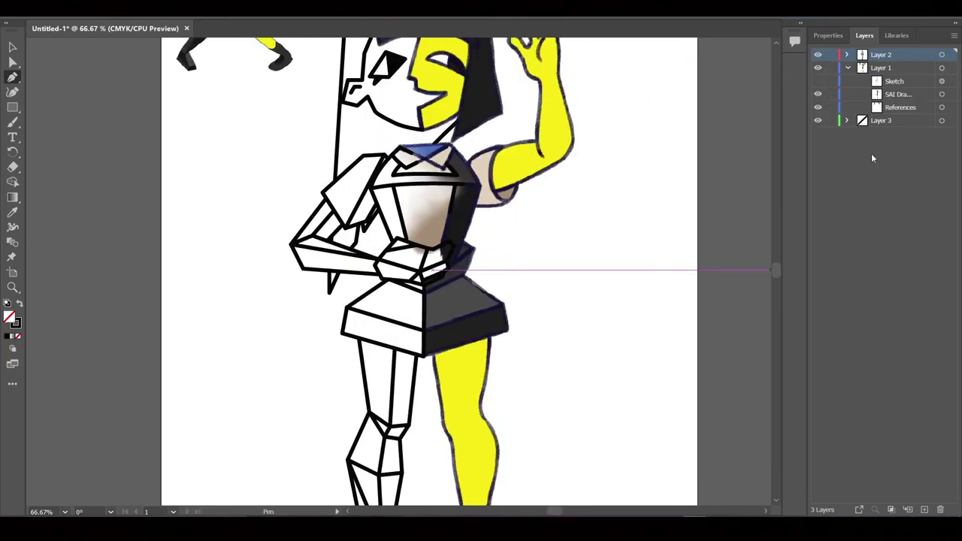
- Add a colouring layer, lock all other layers, and zoom in to frame the head
key(ctrl+l)
scroll(826, 85, up, 2)
click(830, 82)
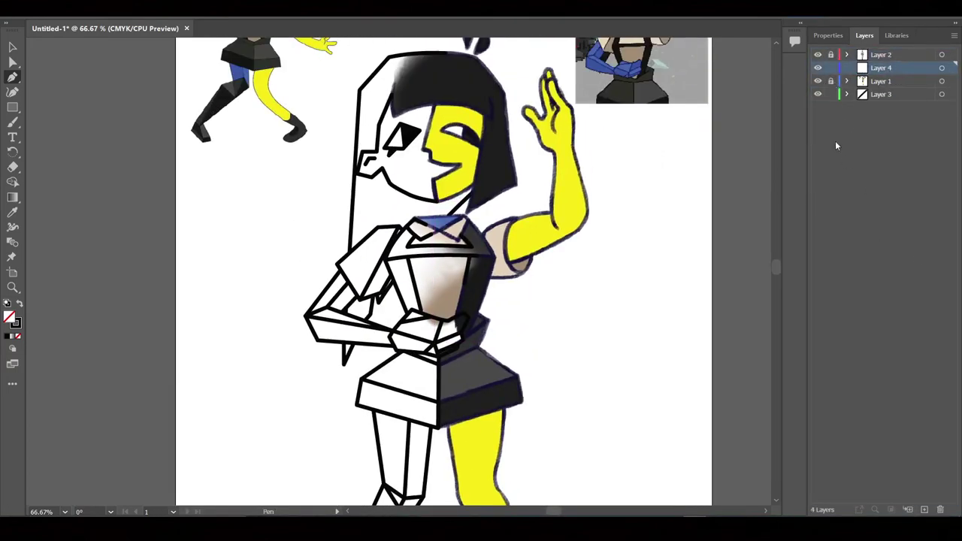
key(ctrl+plus)
scroll(451, 271, up, 3)
scroll(451, 271, up, 3)
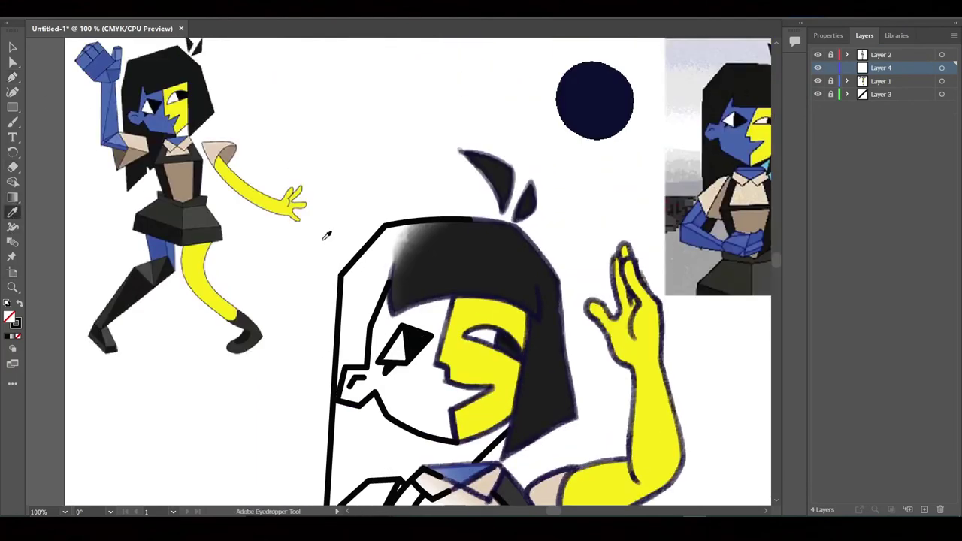
scroll(360, 408, down, 2)
scroll(361, 408, right, 3)
drag(394, 349, 374, 401)
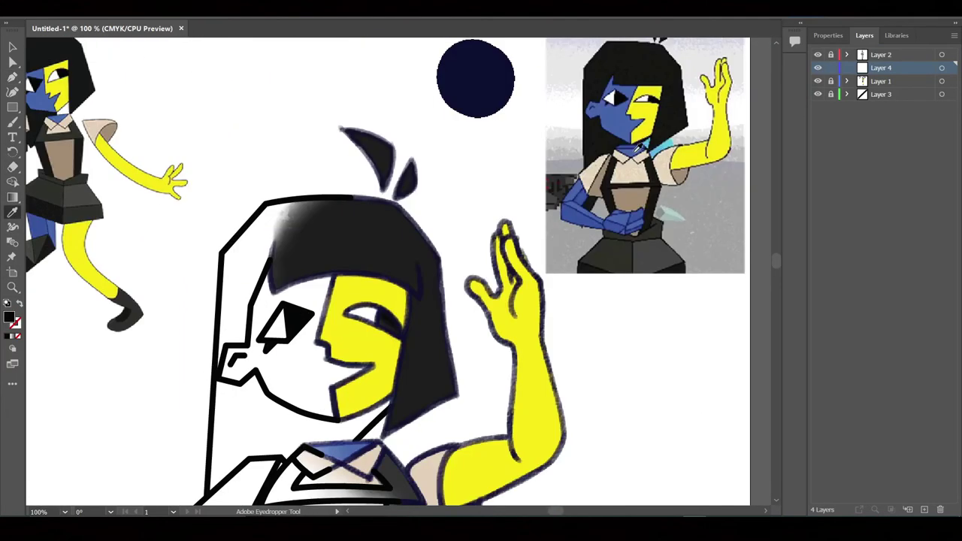
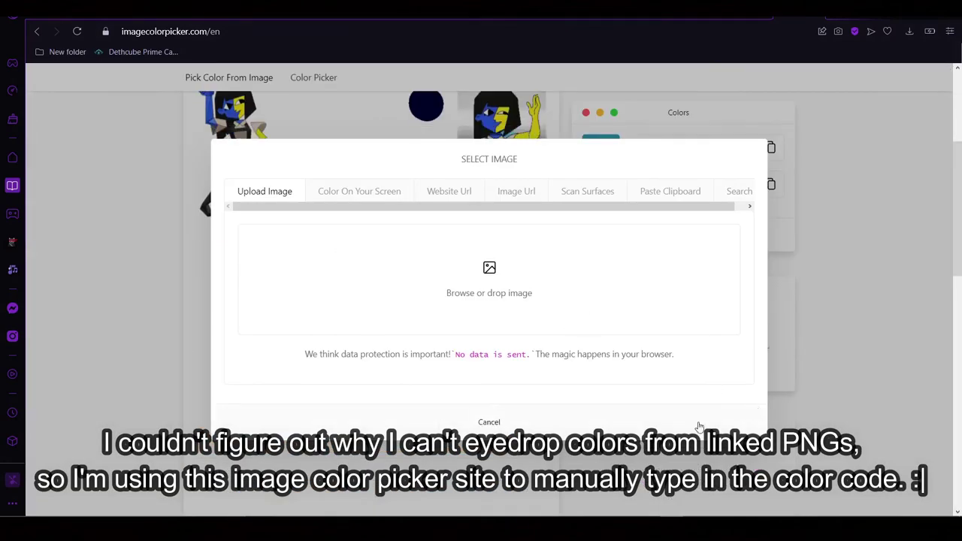
- Sample the navy outline from the Ena image and open its #000035 details page
click(779, 249)
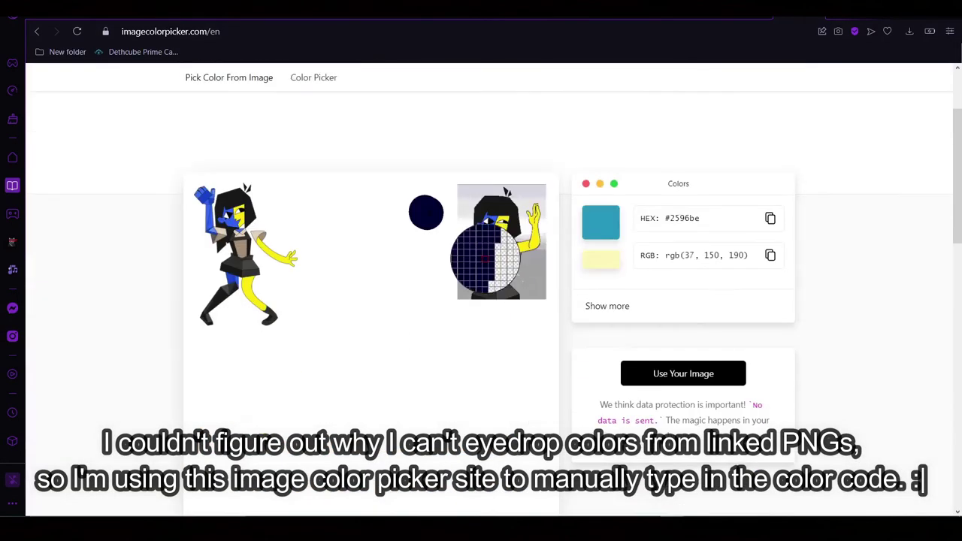
click(618, 309)
scroll(577, 400, down, 3)
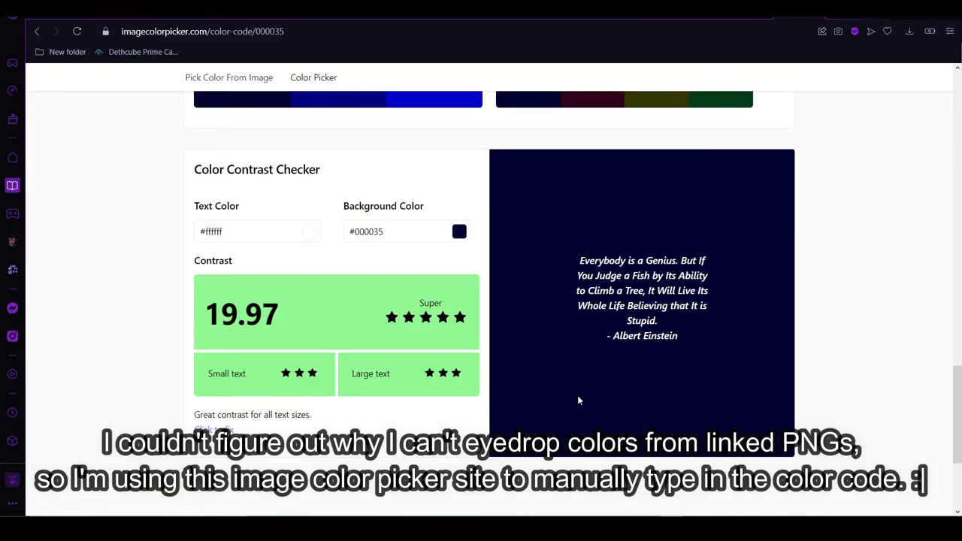
scroll(156, 393, up, 5)
scroll(155, 391, up, 5)
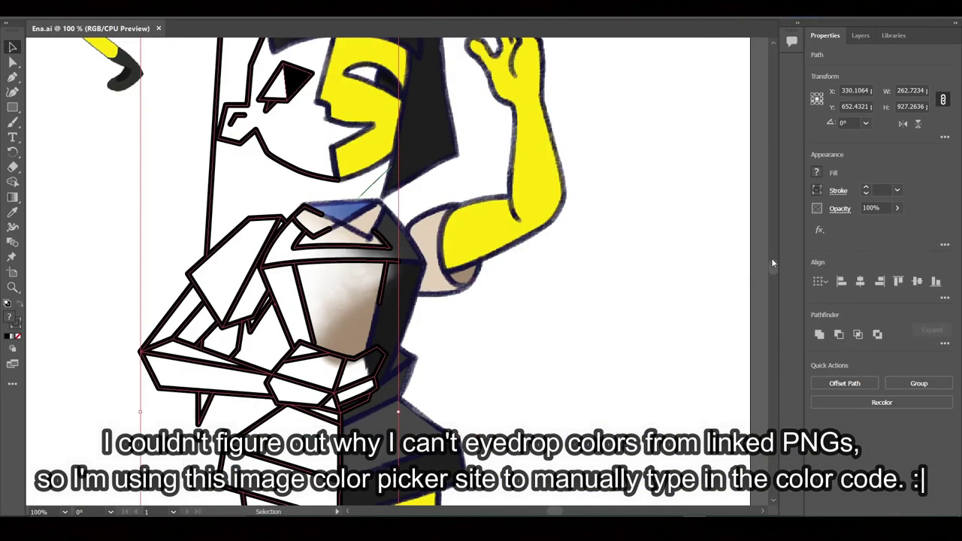
- Set the selected path's stroke to navy CMYK 100/67.84/67.06/90.2
click(815, 172)
text(0)
key(Tab)
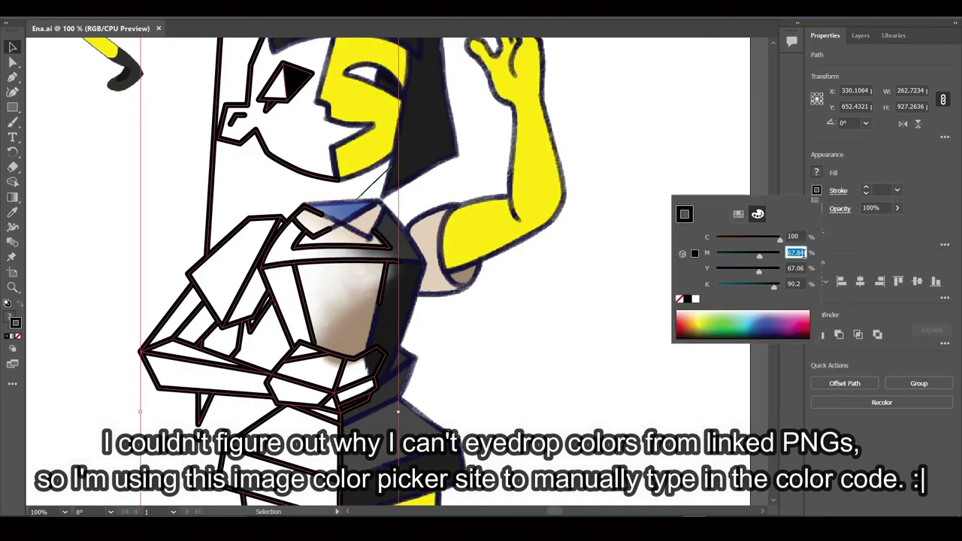
key(Return)
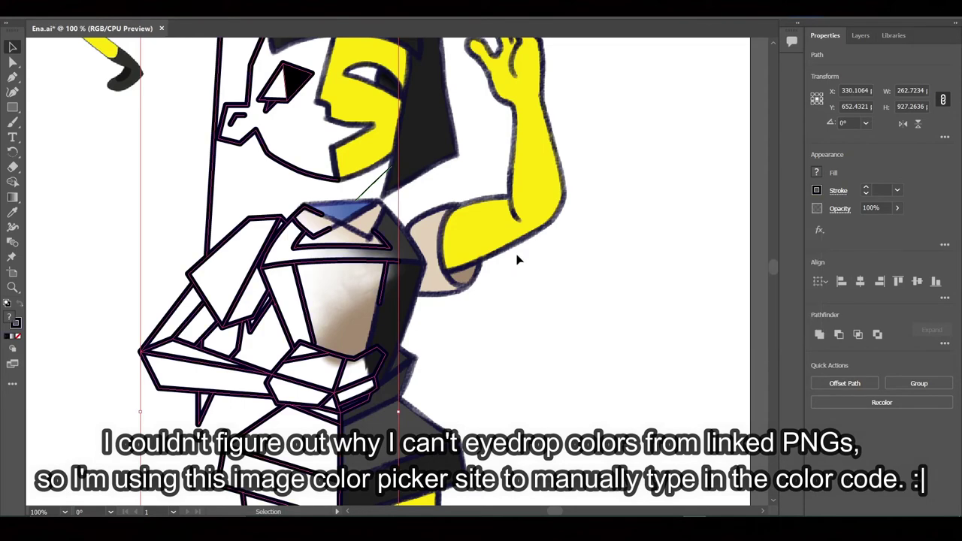
key(ctrl+minus)
key(ctrl+plus)
key(ctrl+plus)
- Try copying another path's appearance onto the face outline, then undo to keep its thick stroke
click(864, 36)
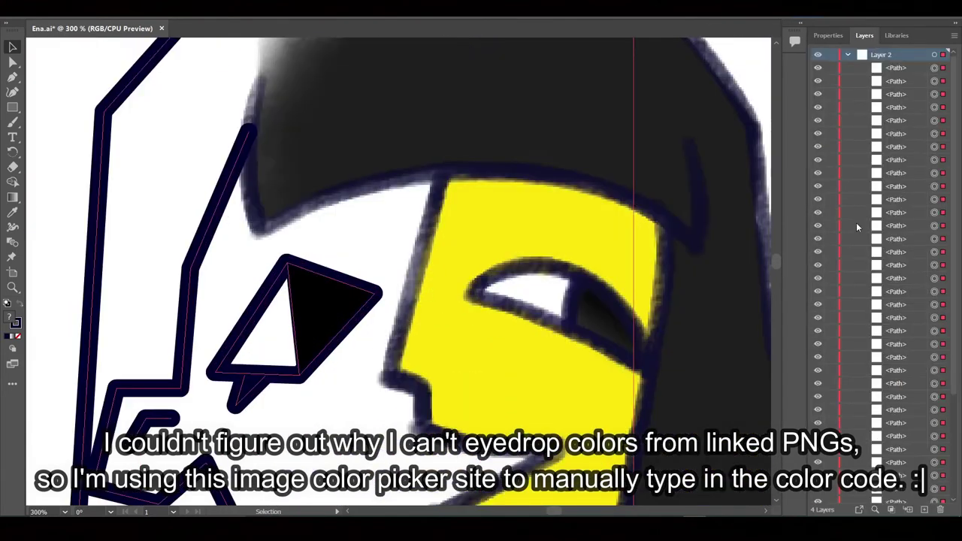
scroll(526, 301, down, 5)
key(i)
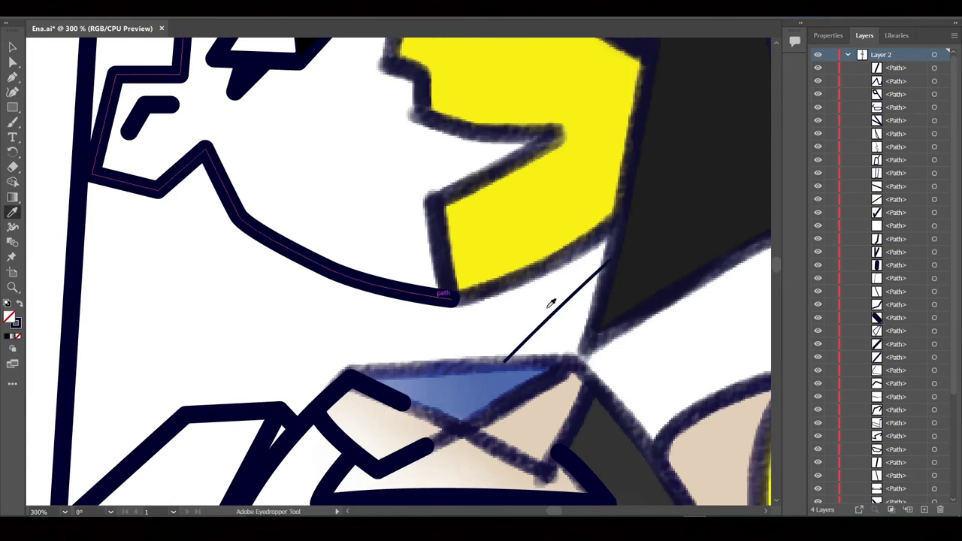
click(559, 298)
click(392, 270)
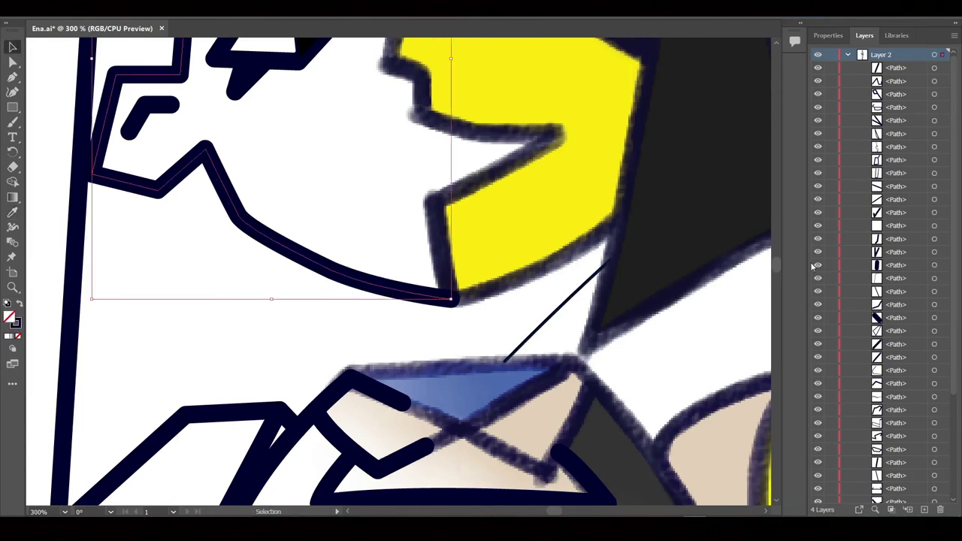
key(i)
click(555, 290)
key(ctrl+z)
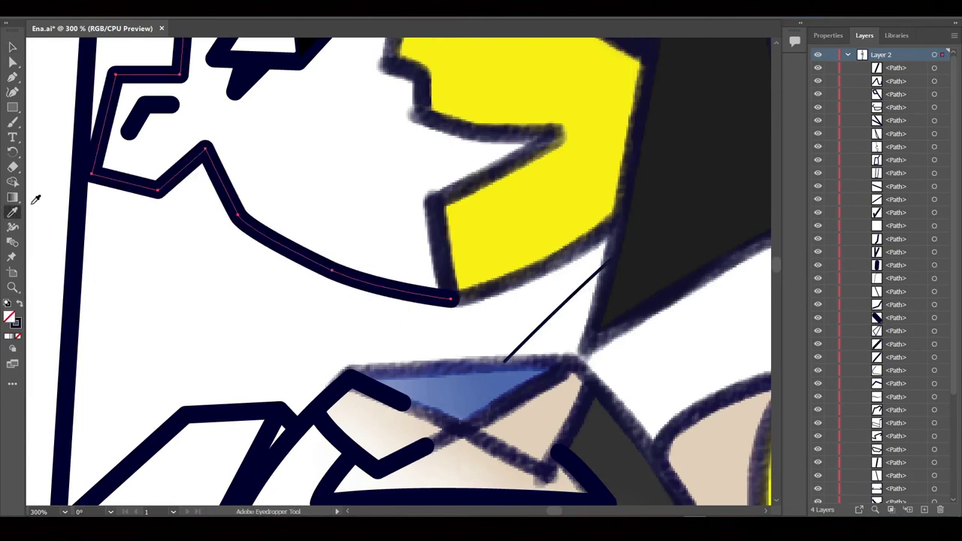
click(12, 47)
- Thicken the thin diagonal neck line to a 6 pt stroke
click(825, 35)
click(565, 306)
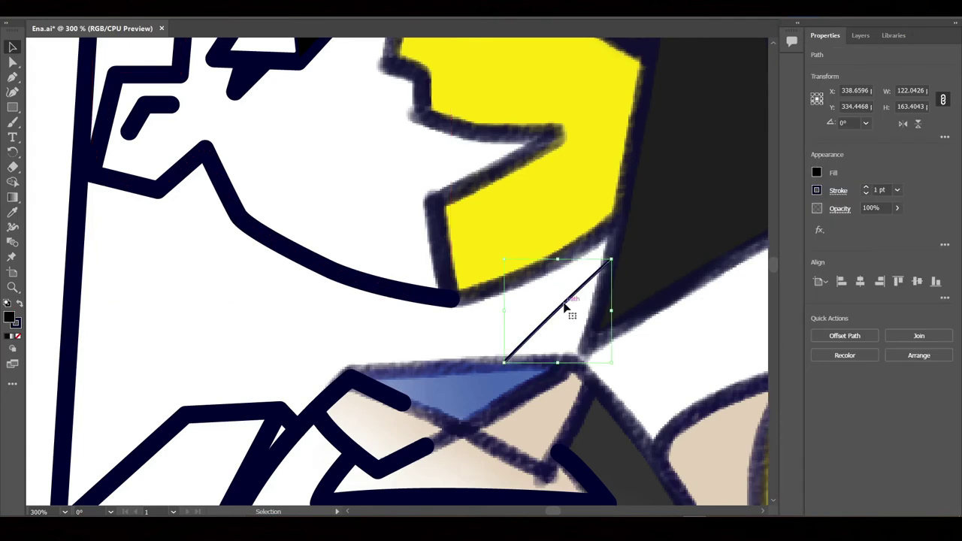
click(866, 188)
click(866, 187)
click(866, 187)
click(866, 188)
click(838, 191)
key(ctrl+minus)
key(ctrl+minus)
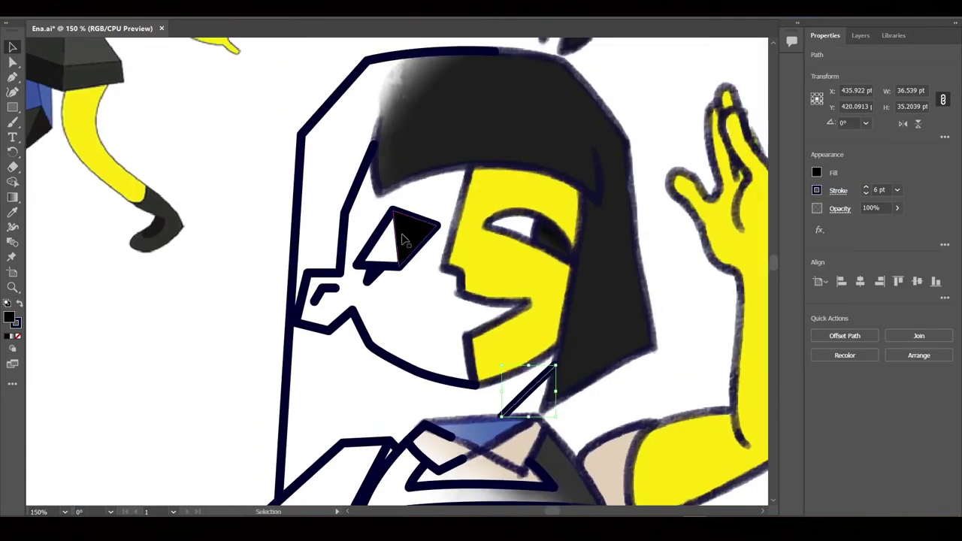
- Set the black eye triangle's stroke to None and deselect it
click(404, 239)
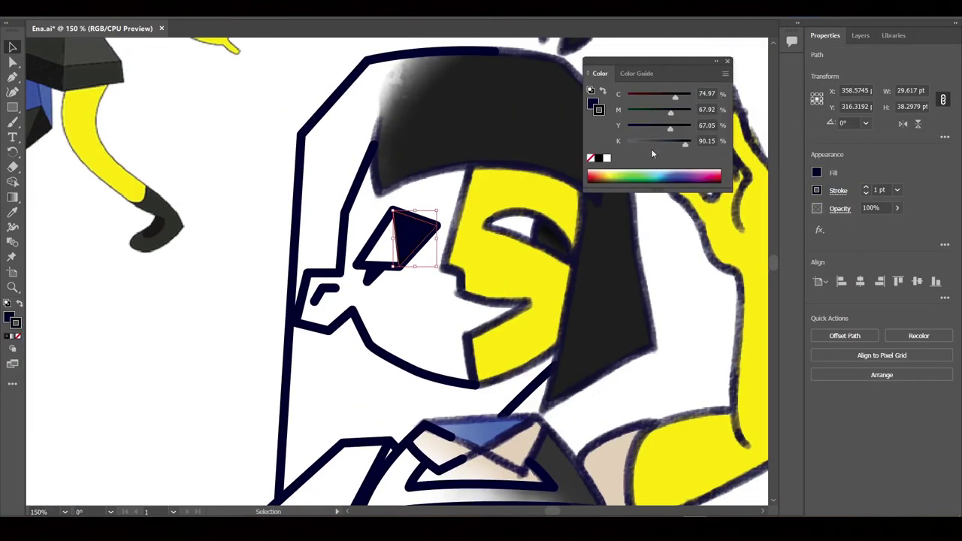
click(817, 190)
click(679, 325)
key(ctrl+shift+a)
key(ctrl+minus)
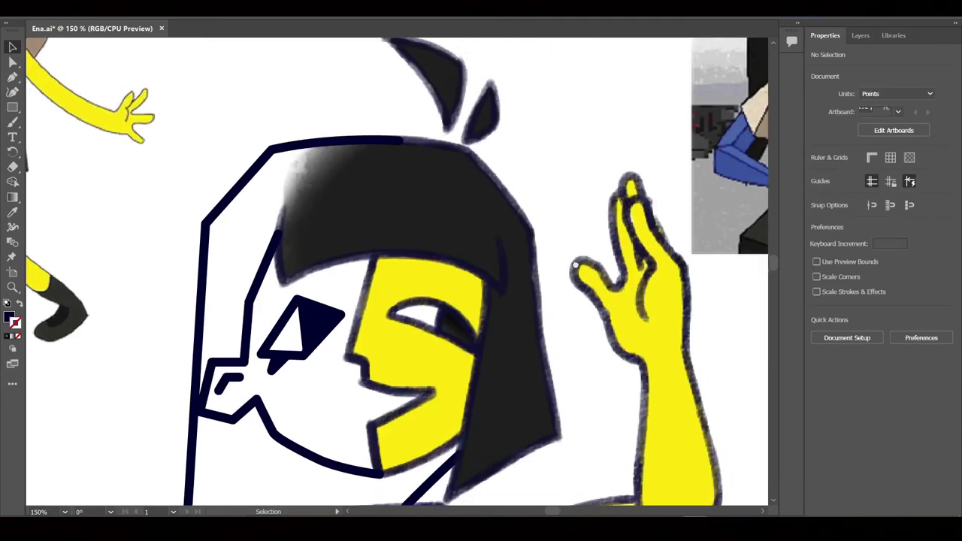
scroll(770, 153, down, 10)
- Collapse Layer 2 and lock Layer 3 in the Layers panel
click(864, 35)
scroll(840, 465, down, 5)
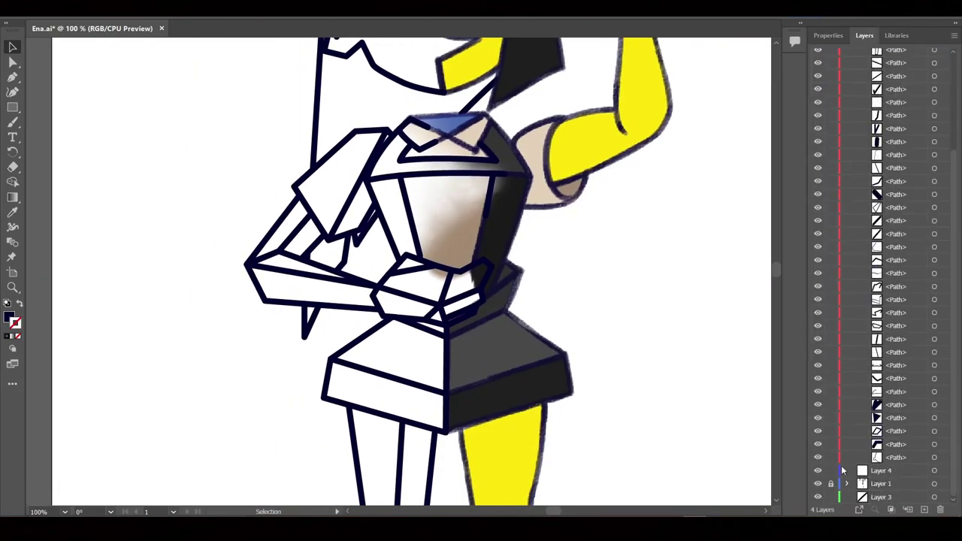
click(847, 55)
click(830, 94)
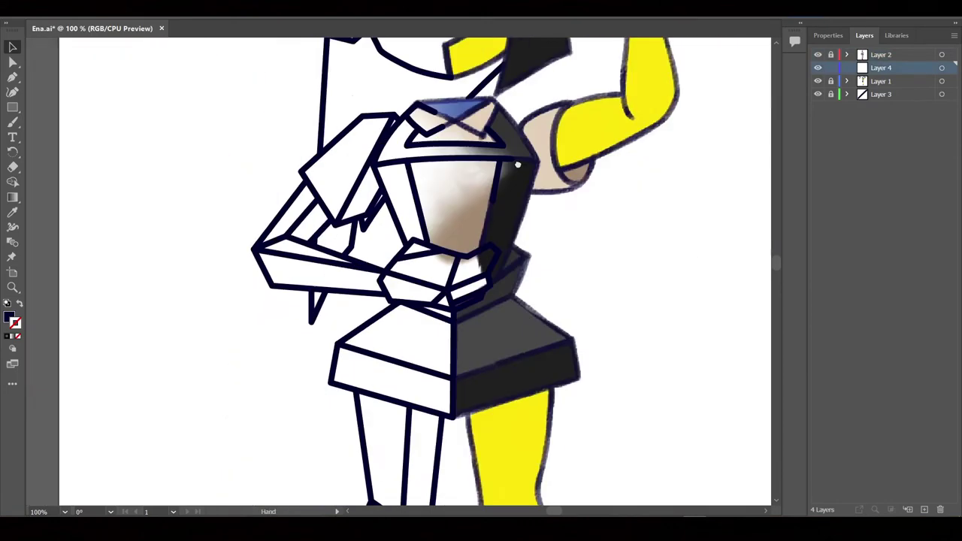
key(ctrl+plus)
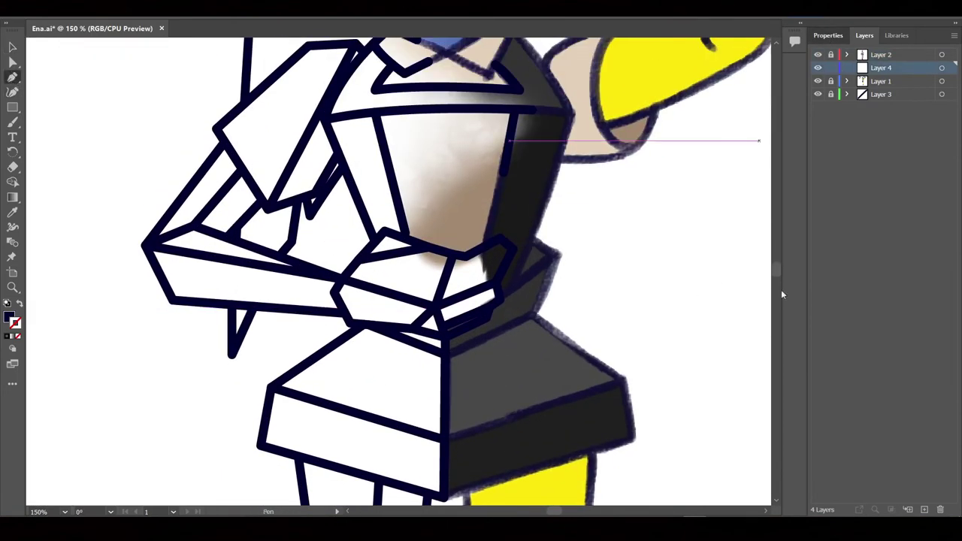
- Sample the blue collar colour #1543ca from the reference on imagecolorpicker.com
key(alt+Tab)
scroll(480, 300, up, 10)
click(228, 77)
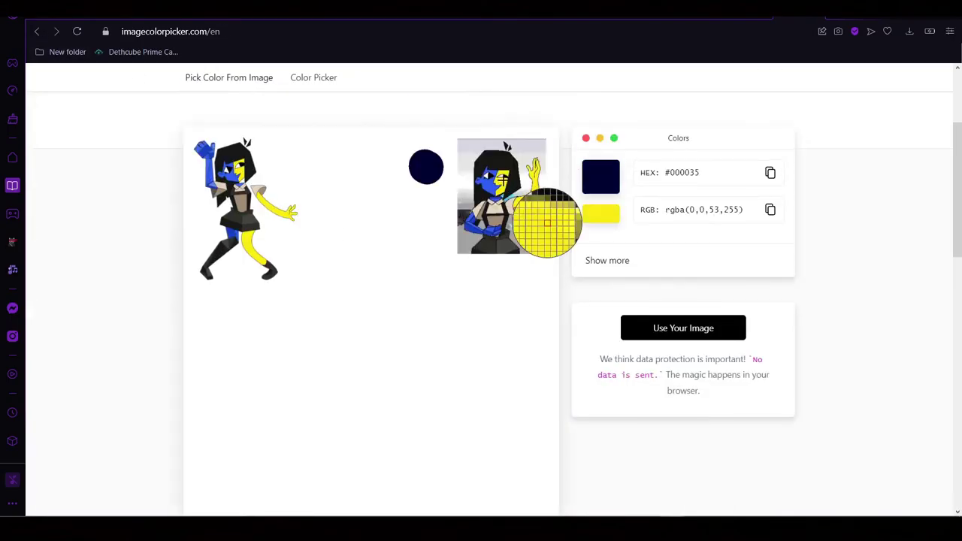
click(494, 223)
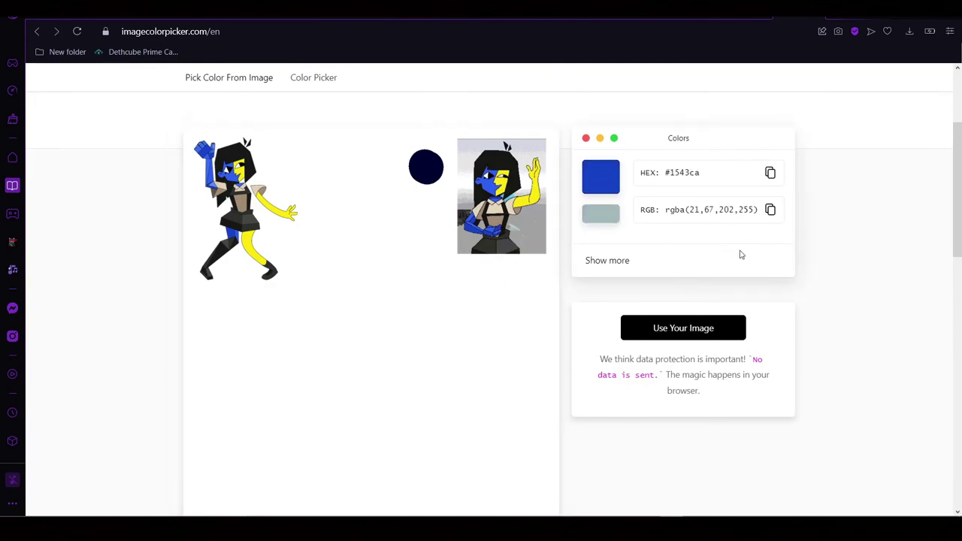
click(613, 261)
scroll(612, 278, down, 4)
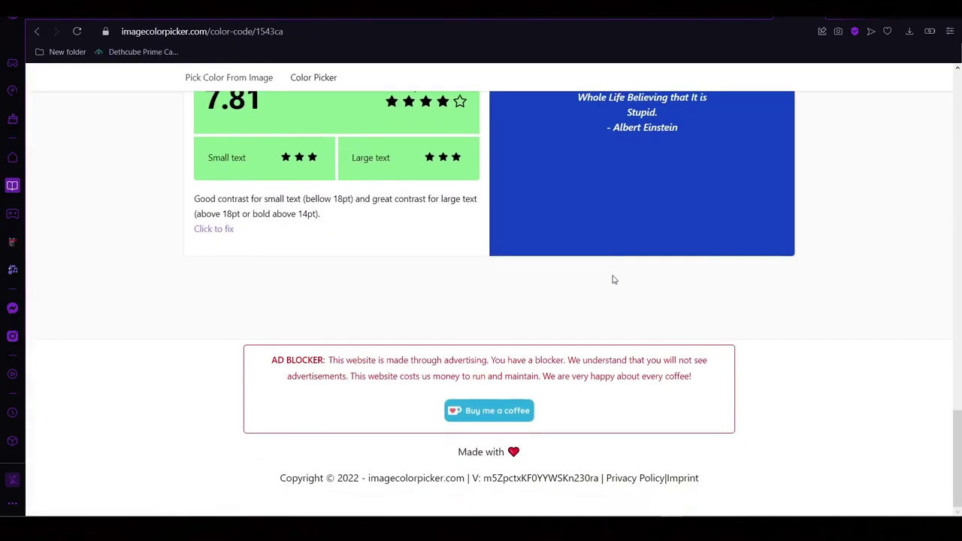
scroll(611, 279, up, 10)
scroll(611, 279, up, 4)
key(alt+Tab)
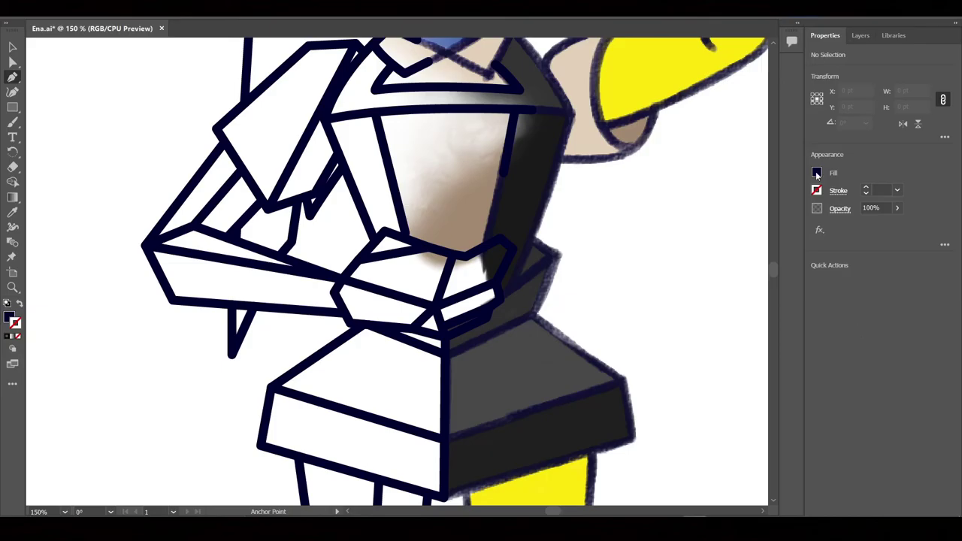
- Enter the sampled blue's CMYK values as the fill colour, checking them against the browser
key(alt+Tab)
key(alt+Tab)
click(816, 172)
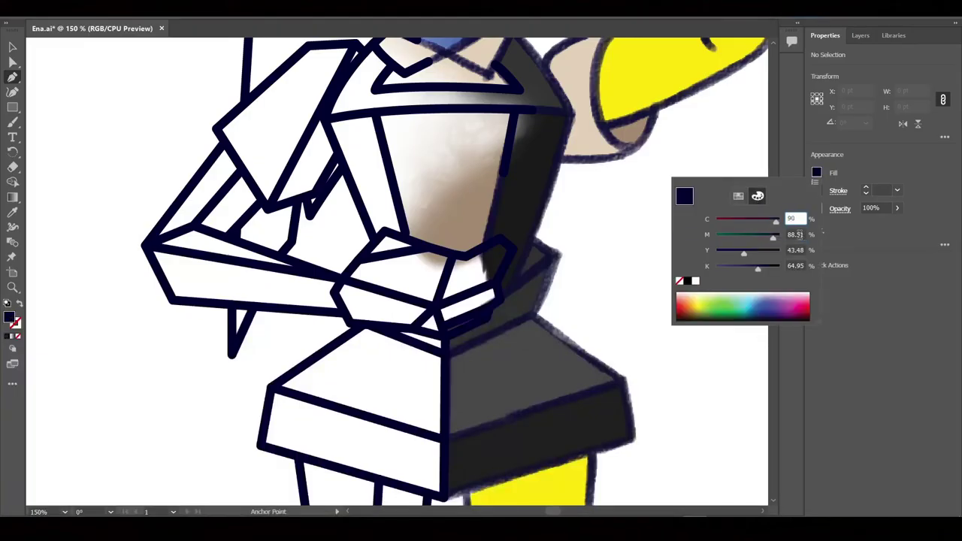
text(67)
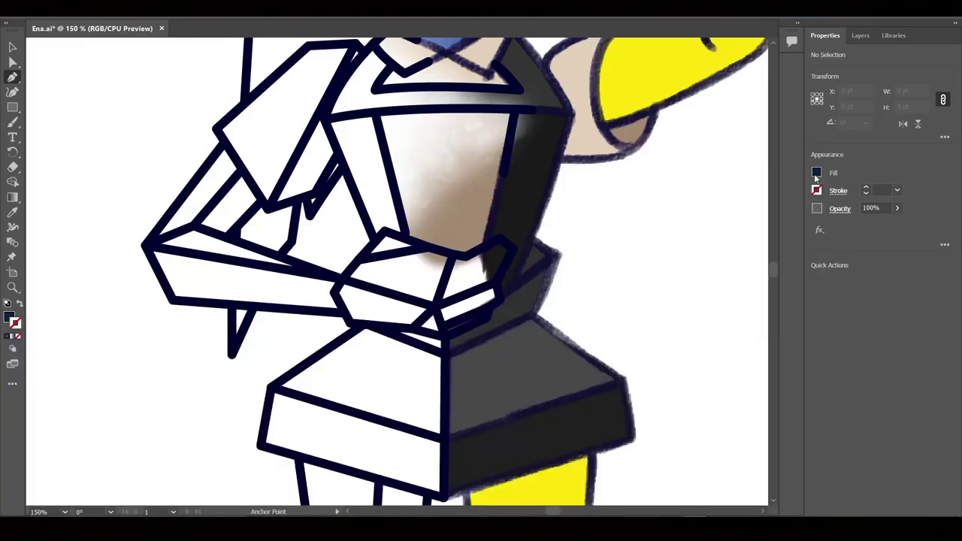
key(alt+Tab)
key(alt+Tab)
click(816, 172)
click(797, 249)
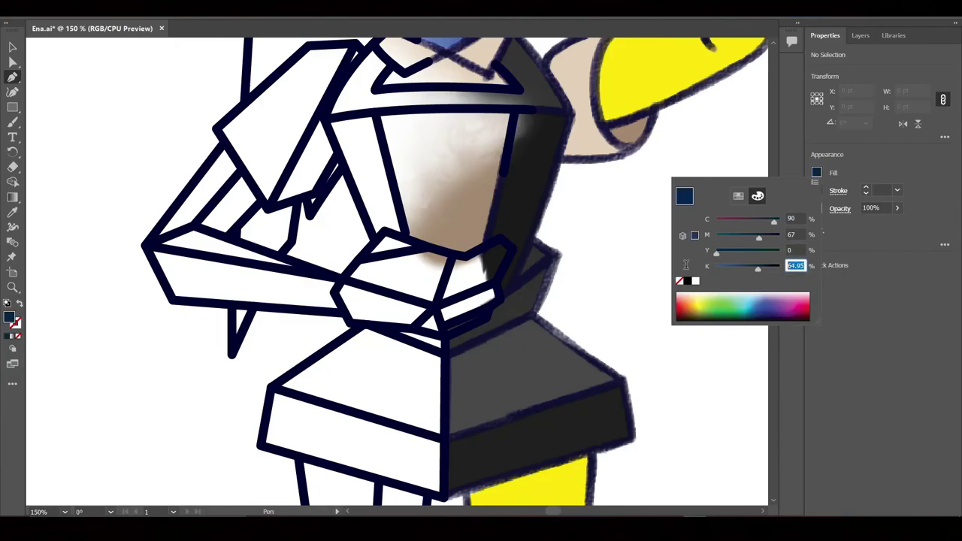
key(Return)
key(alt+Tab)
scroll(579, 365, up, 5)
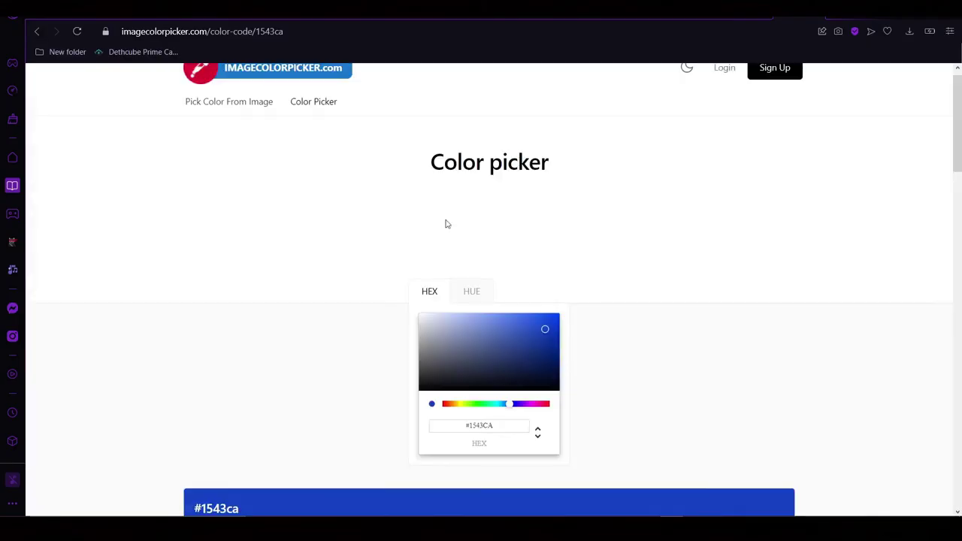
key(alt+Tab)
scroll(390, 261, up, 2)
scroll(390, 260, up, 1)
- Draw a closed blue Pen shape covering the left collar panel
click(326, 277)
click(404, 215)
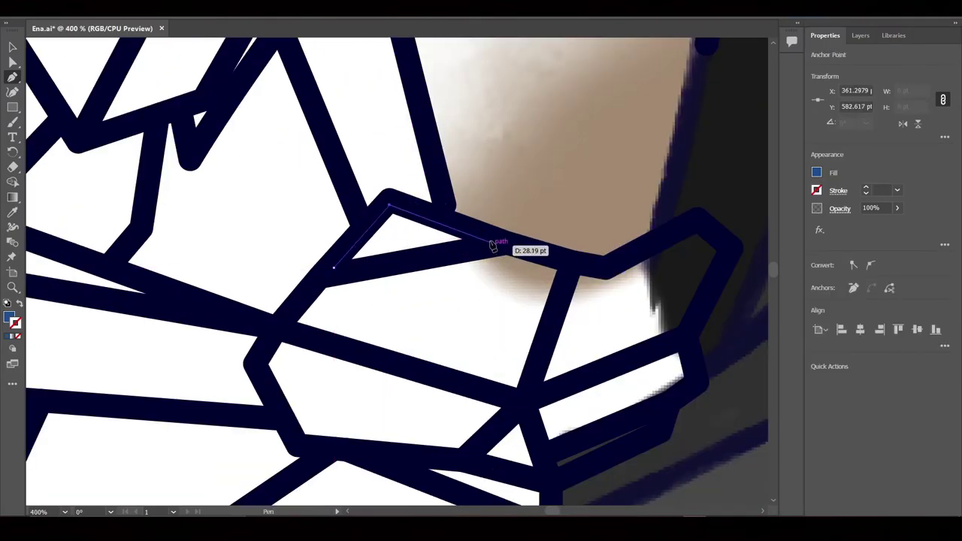
click(498, 251)
click(326, 277)
click(502, 245)
click(567, 265)
click(524, 402)
click(290, 329)
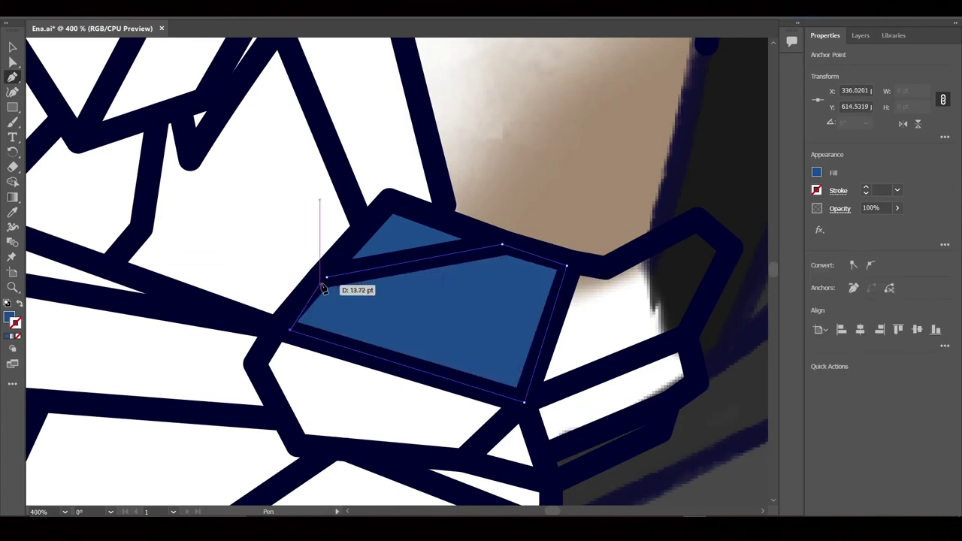
scroll(634, 293, down, 2)
scroll(480, 290, right, 3)
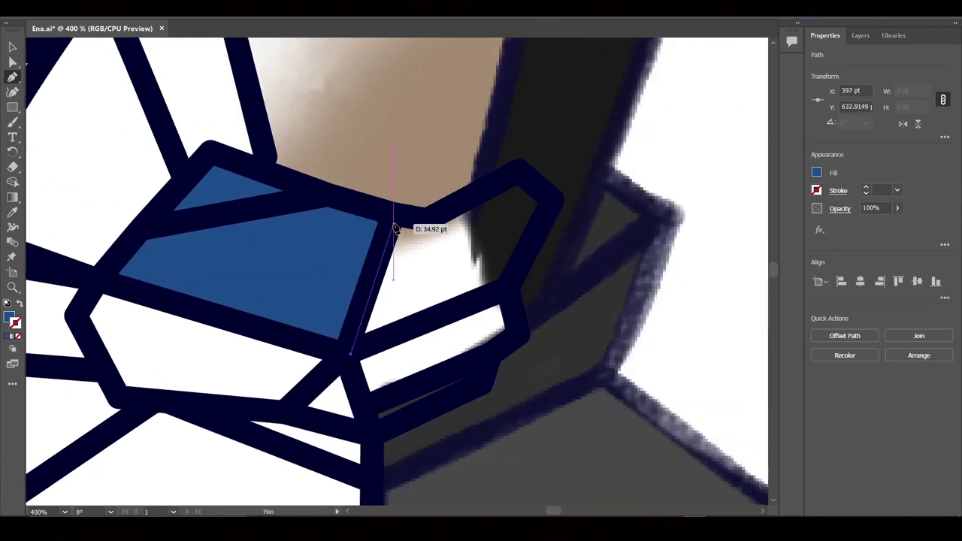
- Draw blue fill shapes for the right collar section and the lower collar strip
click(430, 218)
click(516, 176)
click(507, 288)
click(348, 346)
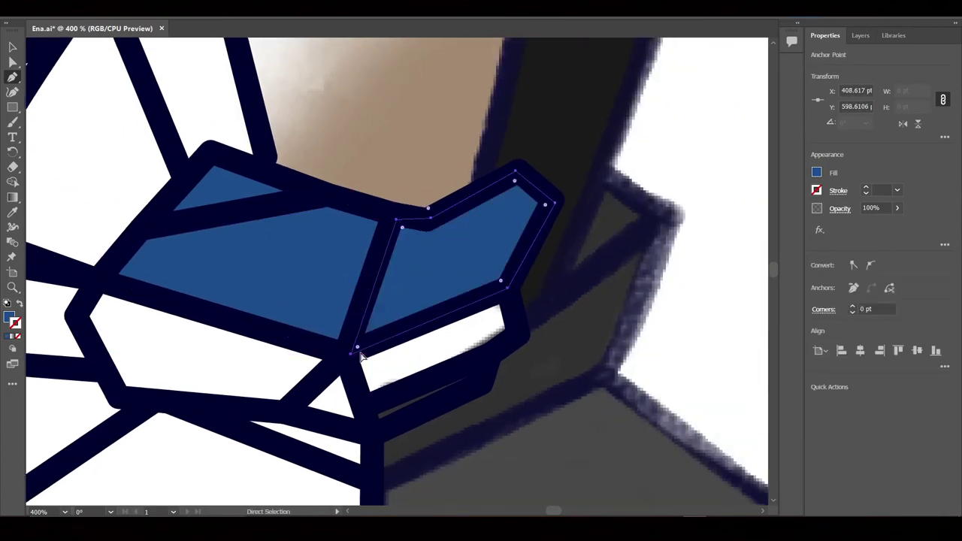
click(508, 288)
click(348, 347)
scroll(458, 316, down, 3)
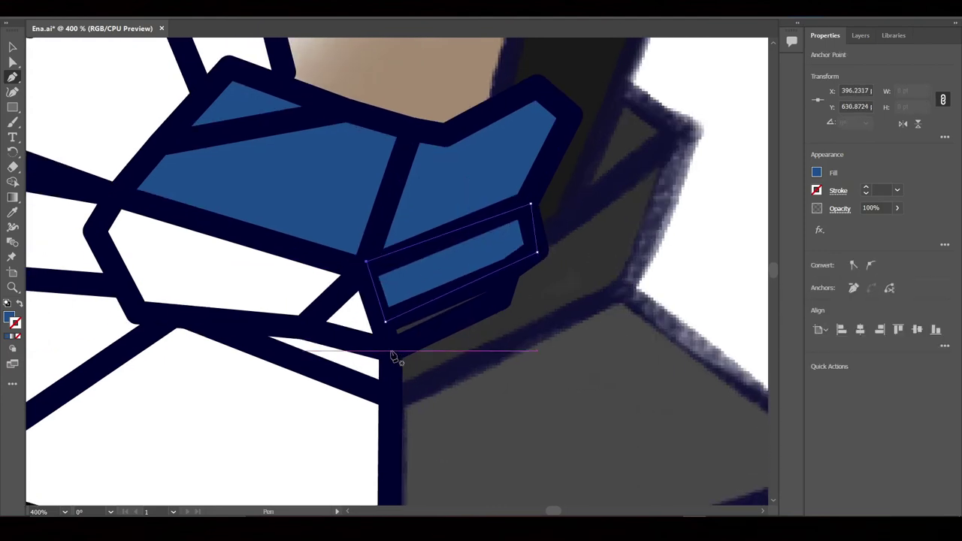
click(391, 349)
click(385, 328)
- Add a small blue triangle and a closed blue shape over the white strip
drag(343, 379, 411, 374)
click(379, 323)
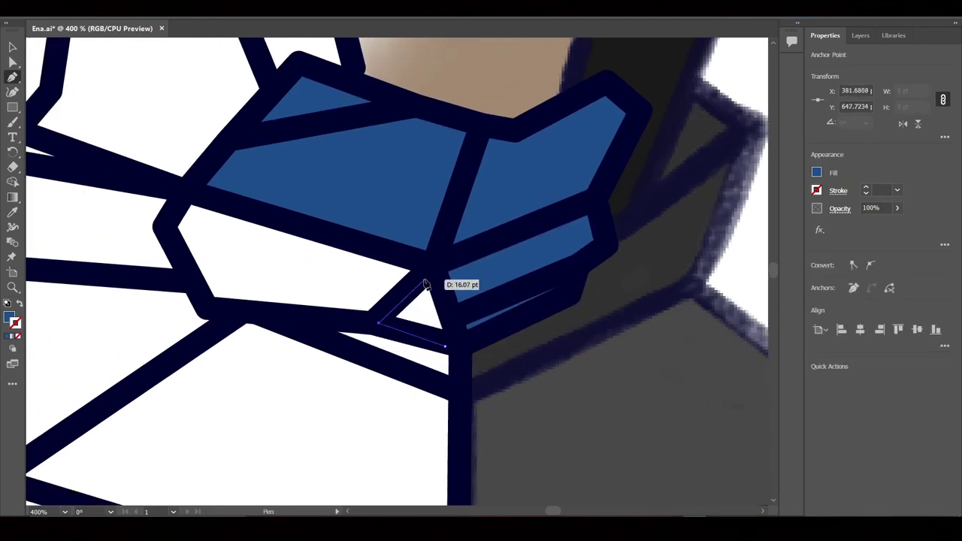
click(432, 272)
click(423, 268)
click(374, 319)
click(205, 308)
click(164, 219)
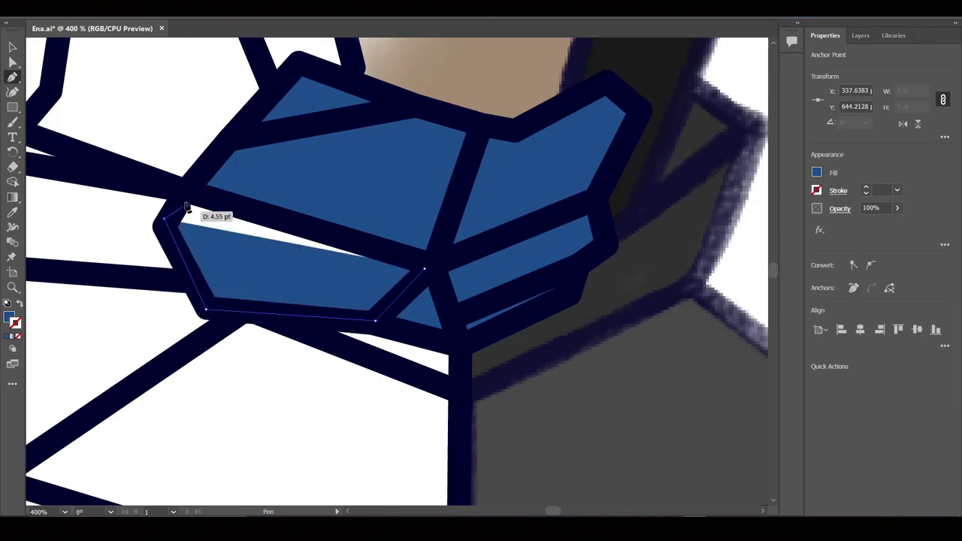
click(190, 190)
click(423, 267)
key(alt+Tab)
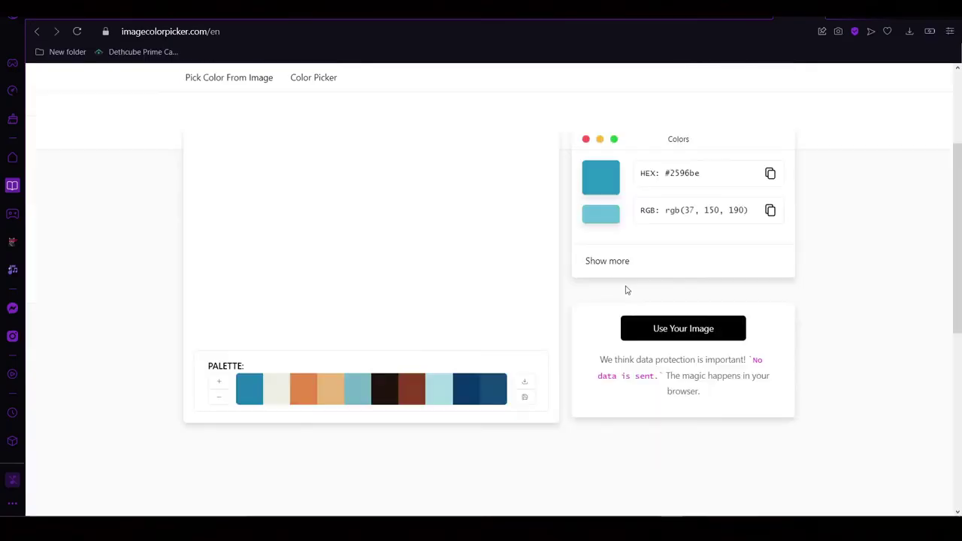
- Sample the reference blue #3a6efe and read its CMYK conversion 77, 57, 0, 0
scroll(558, 208, up, 1)
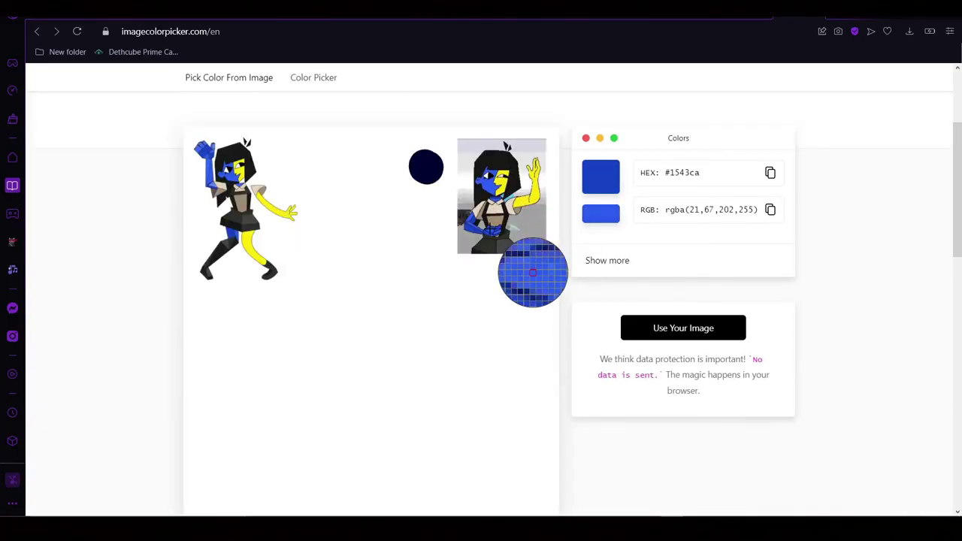
click(532, 272)
click(607, 260)
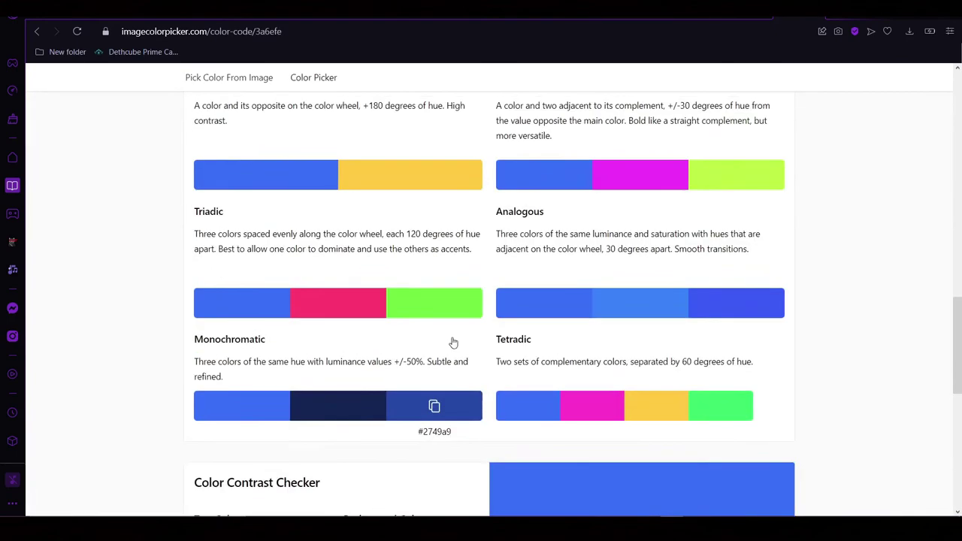
scroll(451, 424, up, 3)
scroll(443, 445, up, 5)
key(alt+Tab)
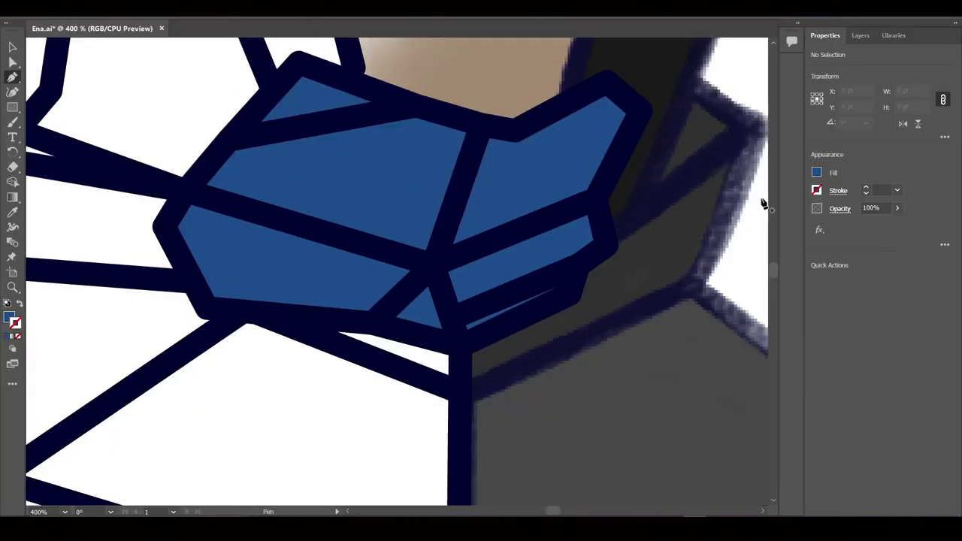
key(alt+Tab)
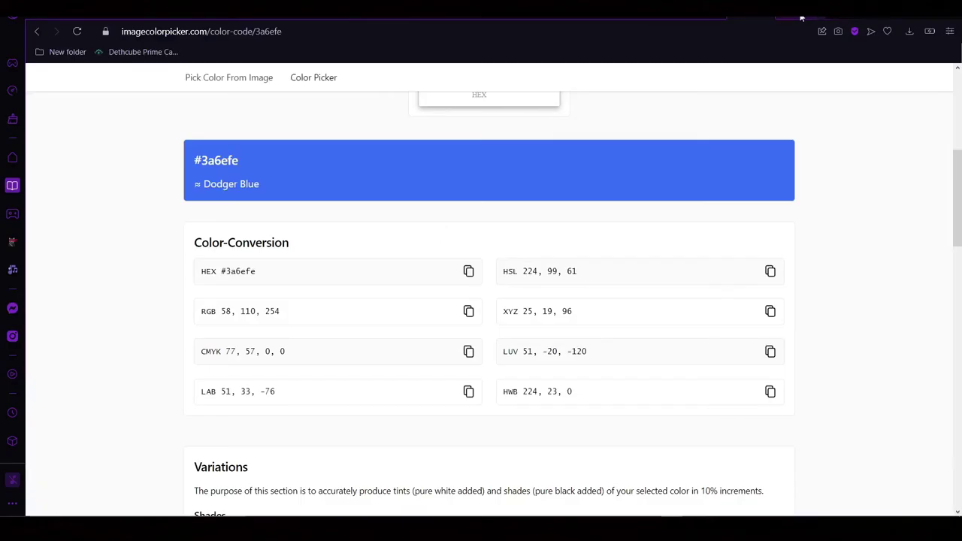
click(801, 16)
key(alt+Tab)
- Refill the blue chest shape with C77 M57 Y0 K0 and deselect it
key(ctrl+minus)
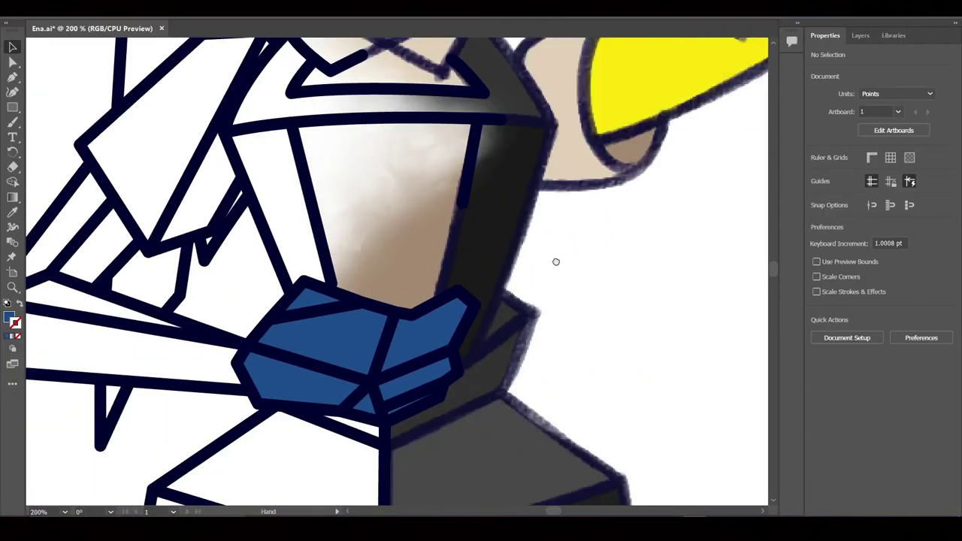
drag(556, 262, 394, 334)
key(ctrl+minus)
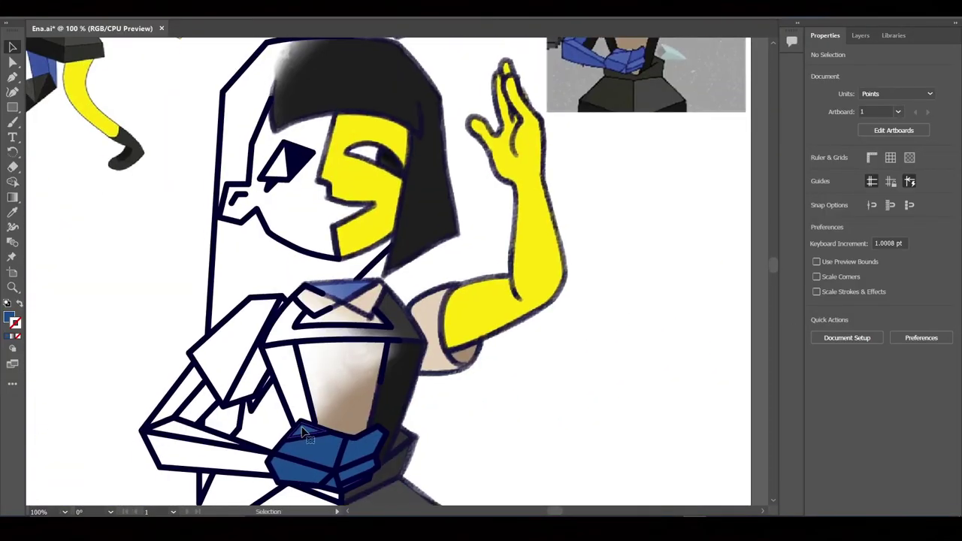
click(304, 435)
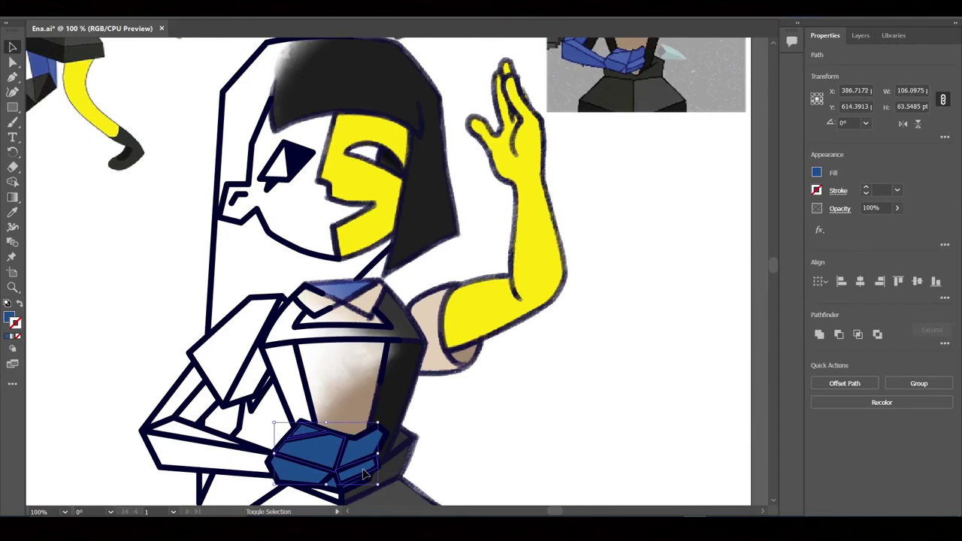
click(816, 172)
key(alt+Tab)
key(alt+Tab)
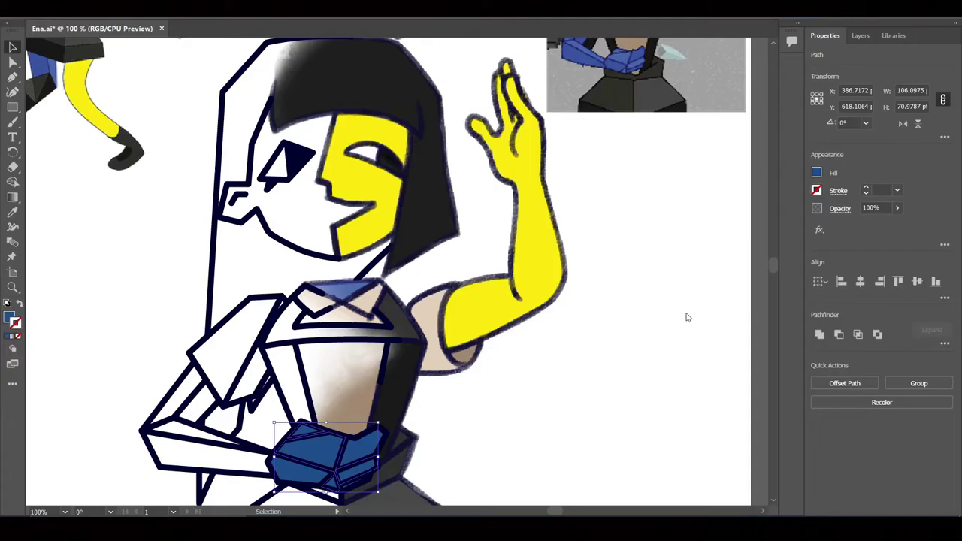
click(816, 172)
key(Tab)
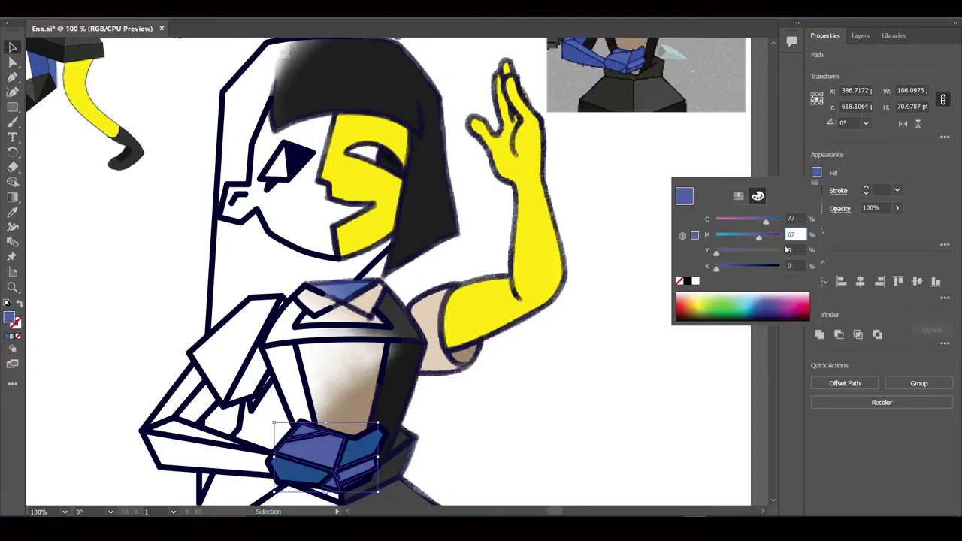
click(650, 221)
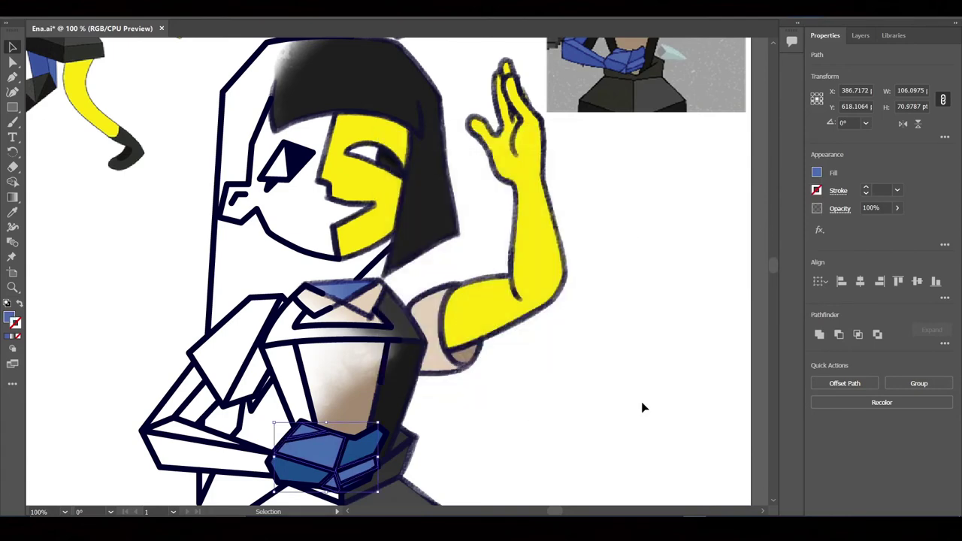
scroll(640, 406, left, 5)
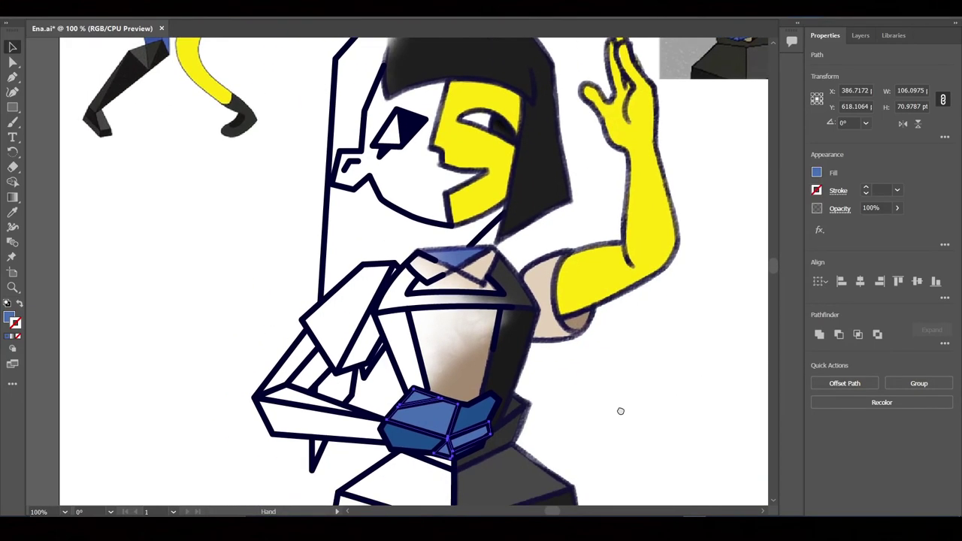
scroll(619, 408, down, 4)
click(675, 366)
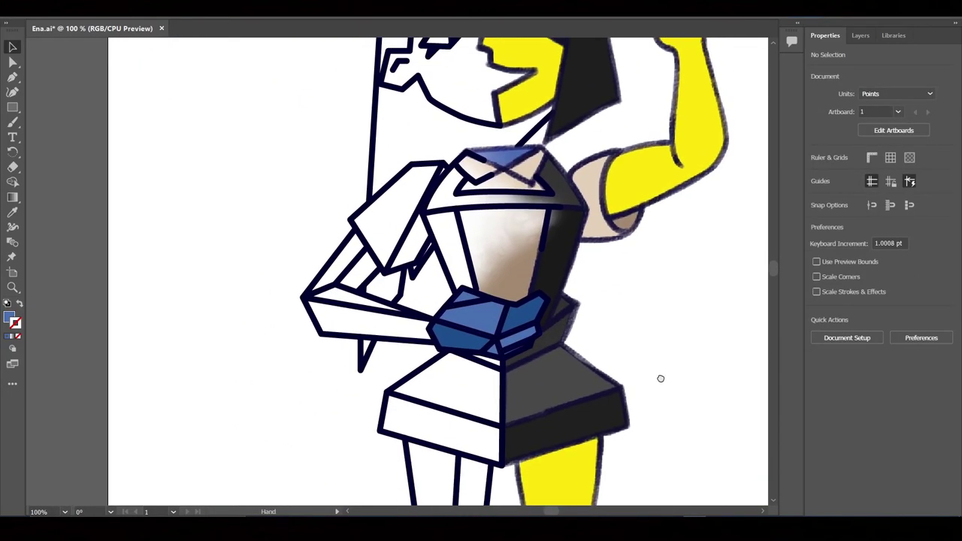
- Outline a blue Pen shape filling the forearm gap of the folded arm
key(F7)
drag(577, 397, 563, 371)
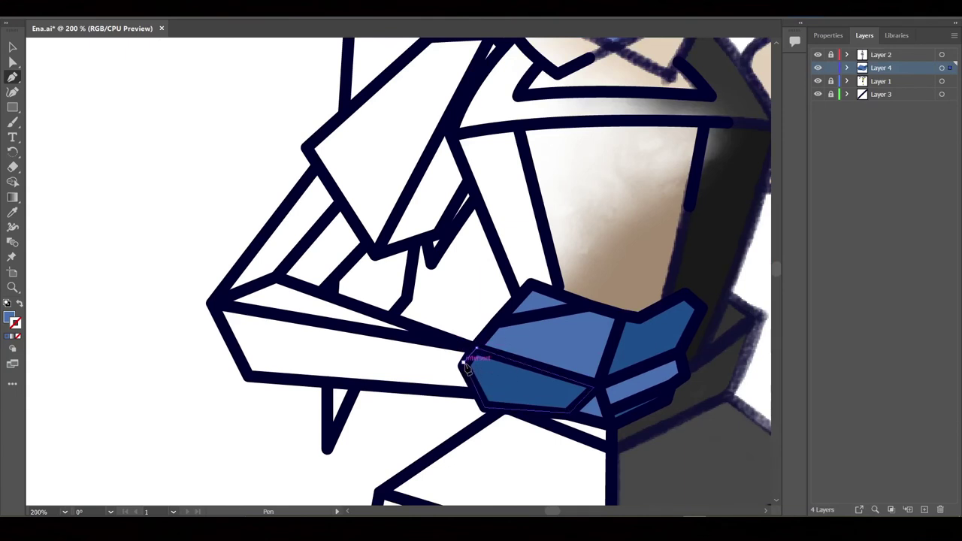
click(464, 364)
click(475, 392)
click(248, 378)
click(212, 305)
click(278, 275)
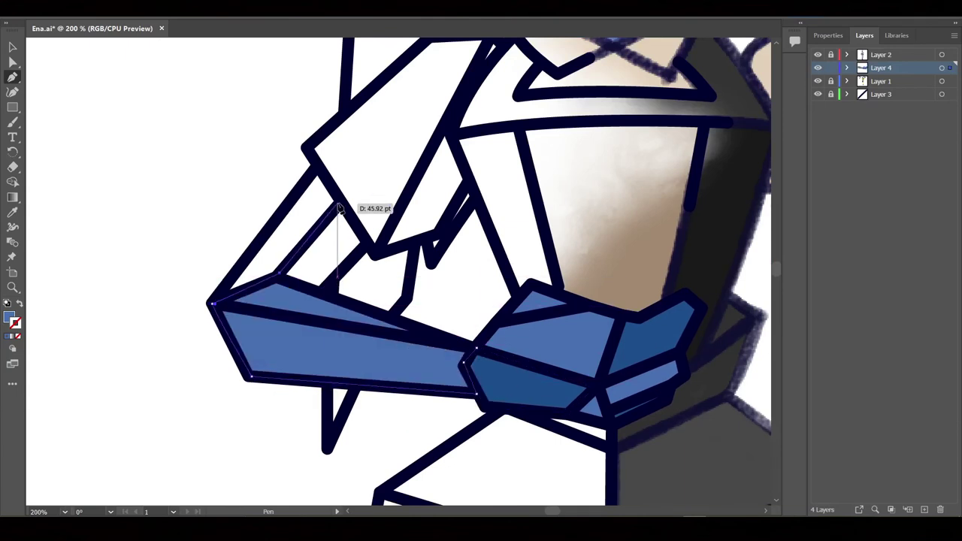
click(341, 204)
click(366, 245)
click(325, 291)
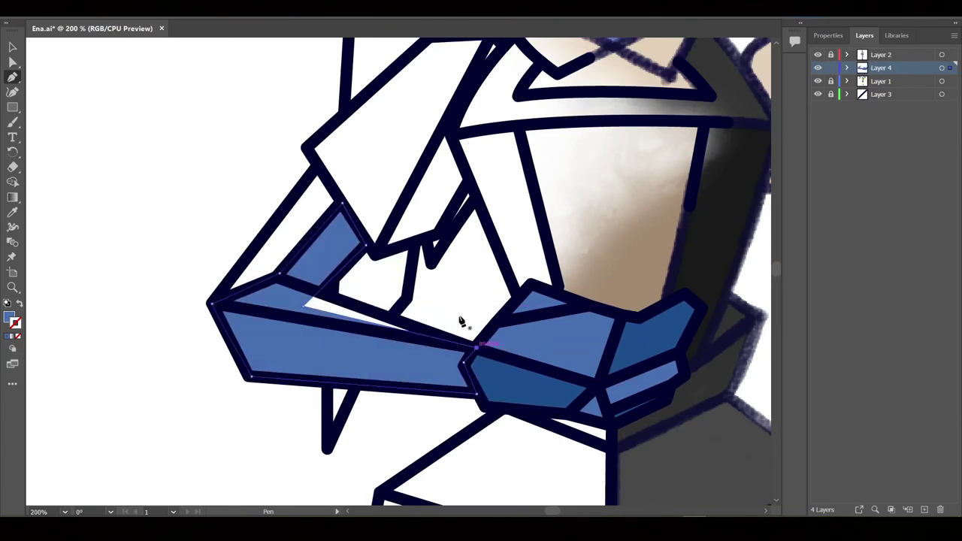
- Add a second blue shape covering the upper arm
click(431, 342)
click(215, 303)
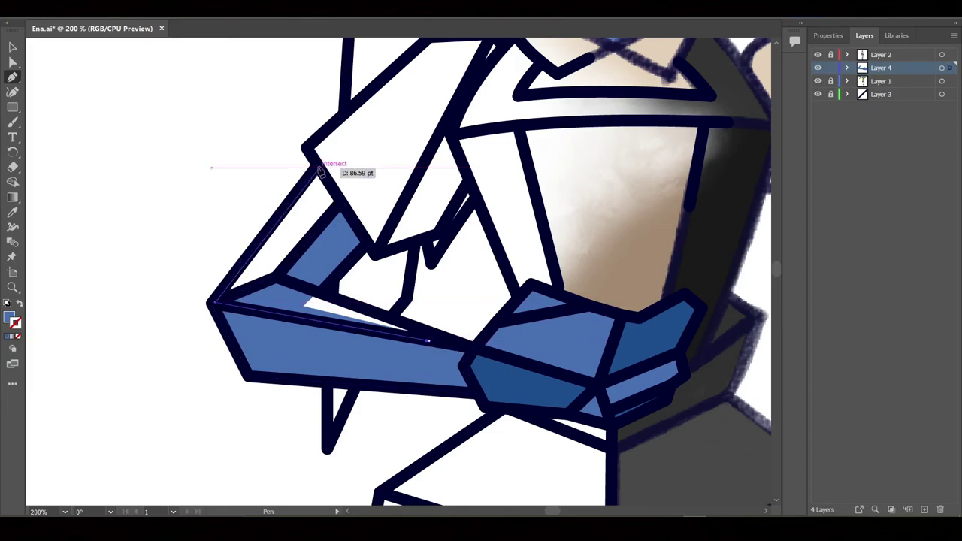
click(318, 165)
click(337, 205)
click(277, 280)
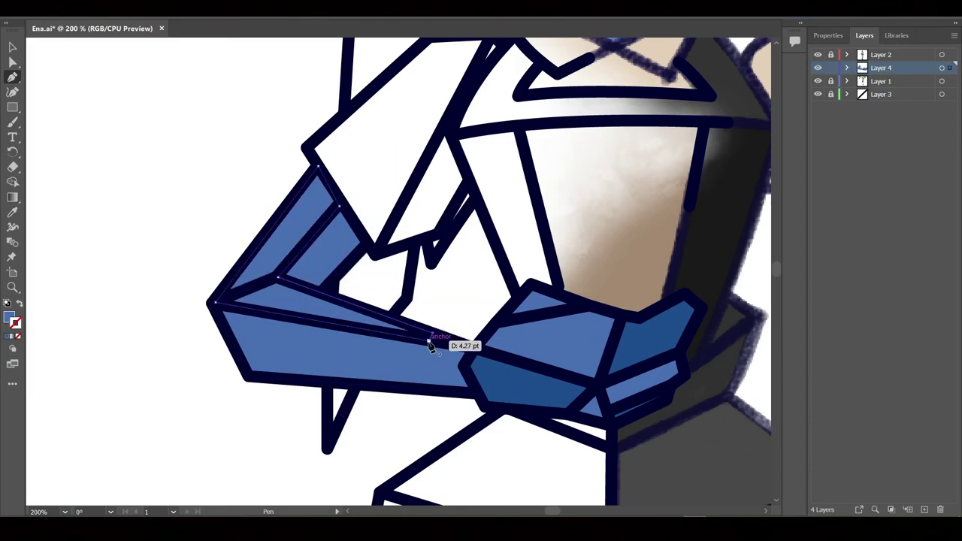
- Review the whole figure and add a new Layer 5
click(11, 215)
key(ctrl+minus)
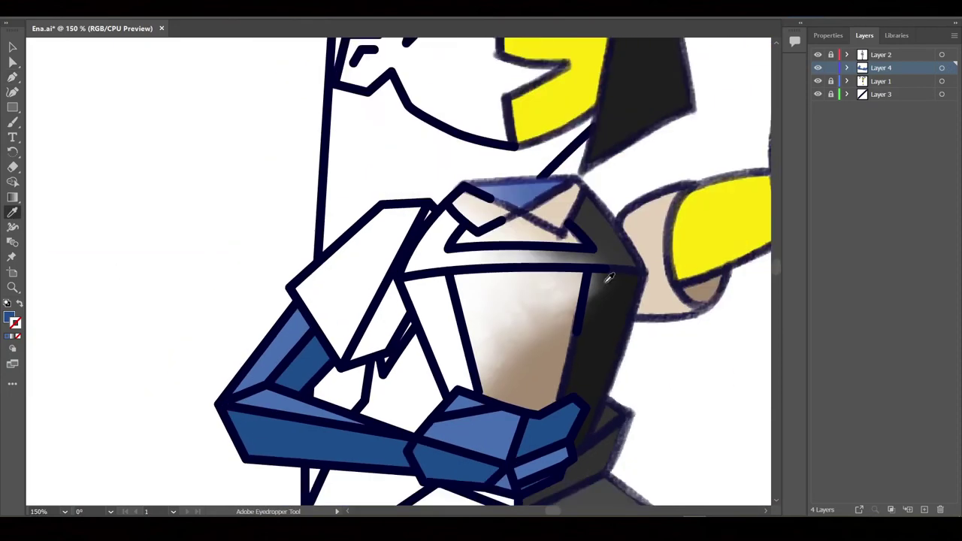
mouse_move(608, 275)
mouse_down()
mouse_move(401, 353)
mouse_move(590, 290)
mouse_move(583, 200)
mouse_up()
key(ctrl+minus)
key(ctrl+minus)
mouse_move(593, 403)
mouse_down()
mouse_move(592, 258)
mouse_move(610, 301)
mouse_up()
key(ctrl+plus)
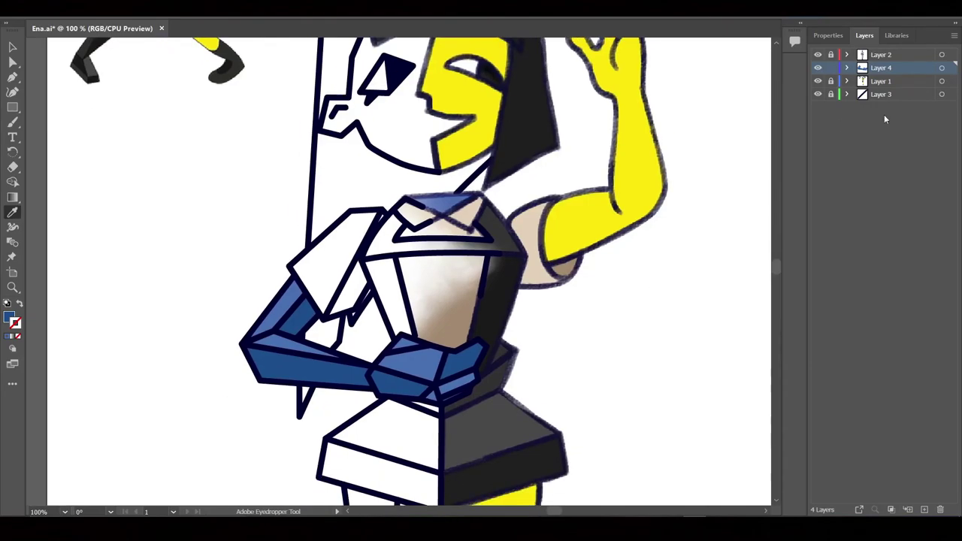
key(ctrl+l)
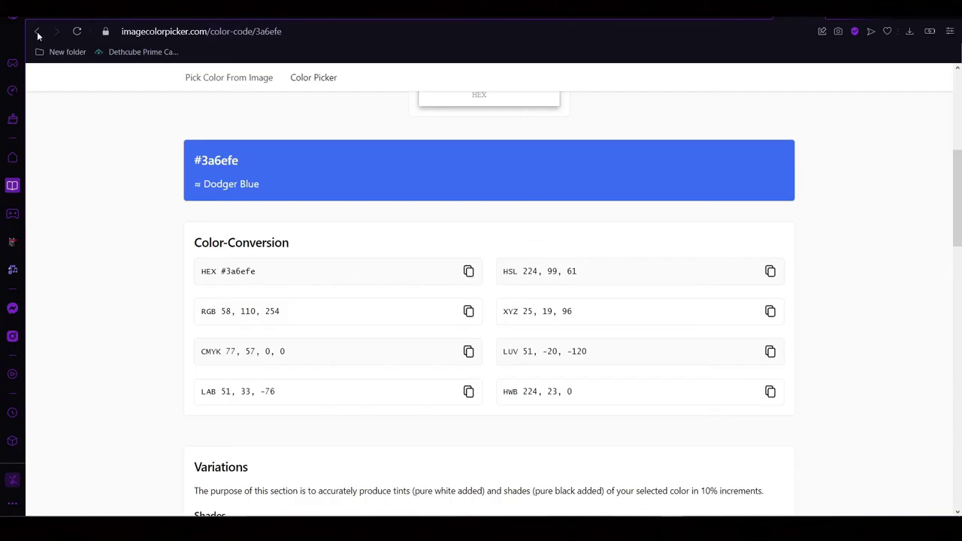
- Open the picked dark grey's colour details and zoom in on the collar and arms
click(37, 32)
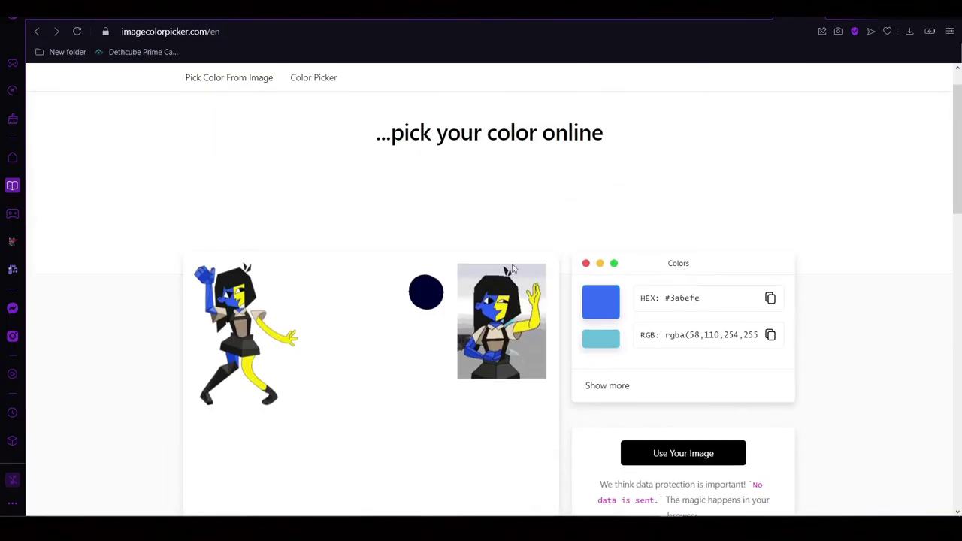
click(607, 386)
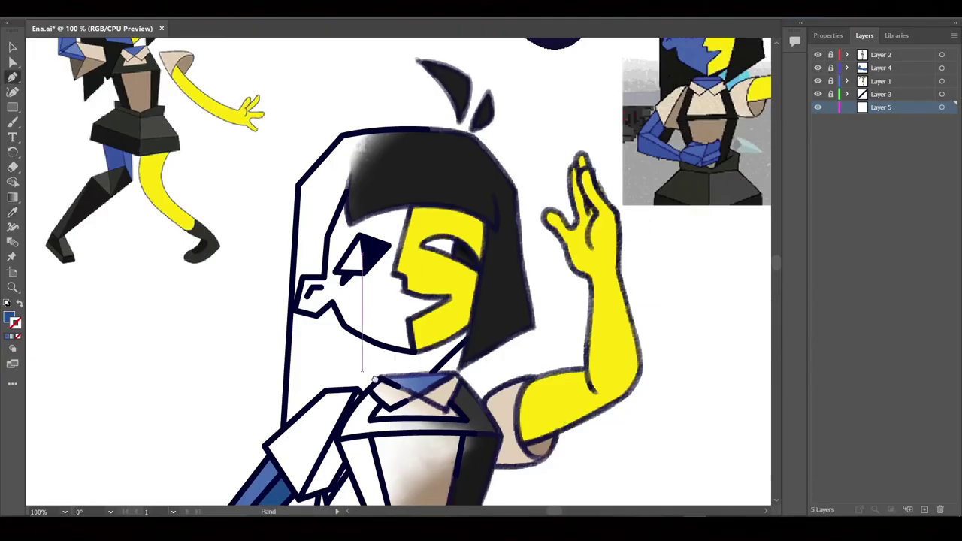
scroll(398, 271, down, 5)
key(ctrl+plus)
scroll(460, 267, right, 2)
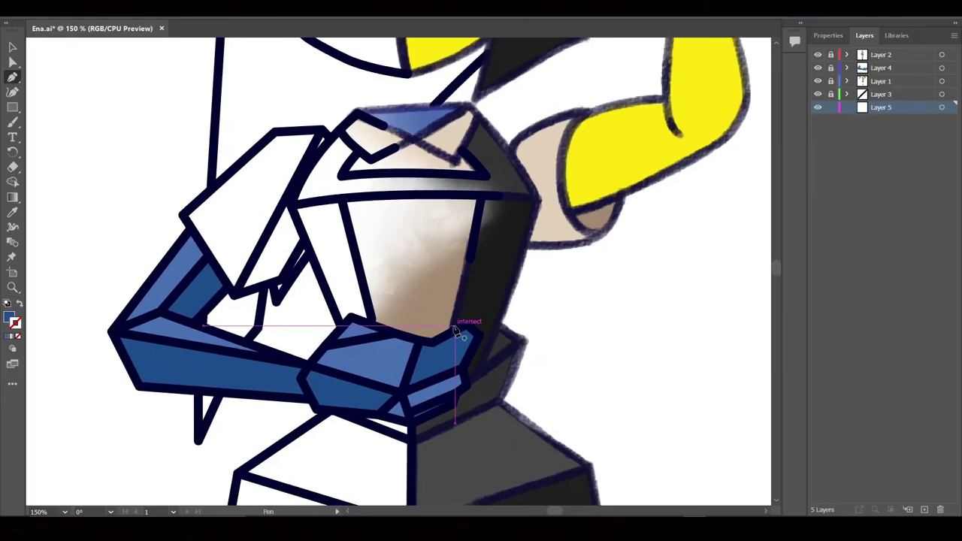
- Outline the dark right side panel of the visor with the Pen tool
click(454, 331)
scroll(489, 201, up, 3)
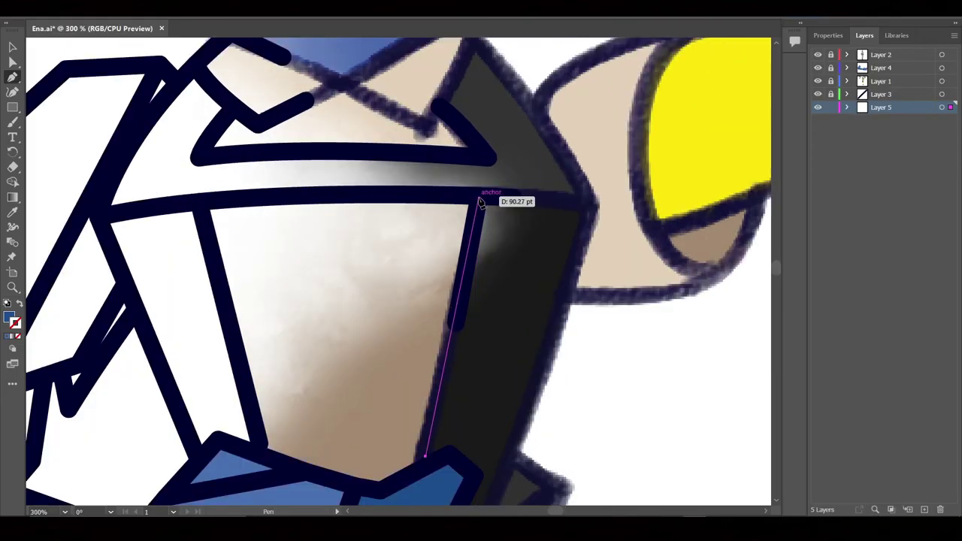
click(594, 203)
click(490, 418)
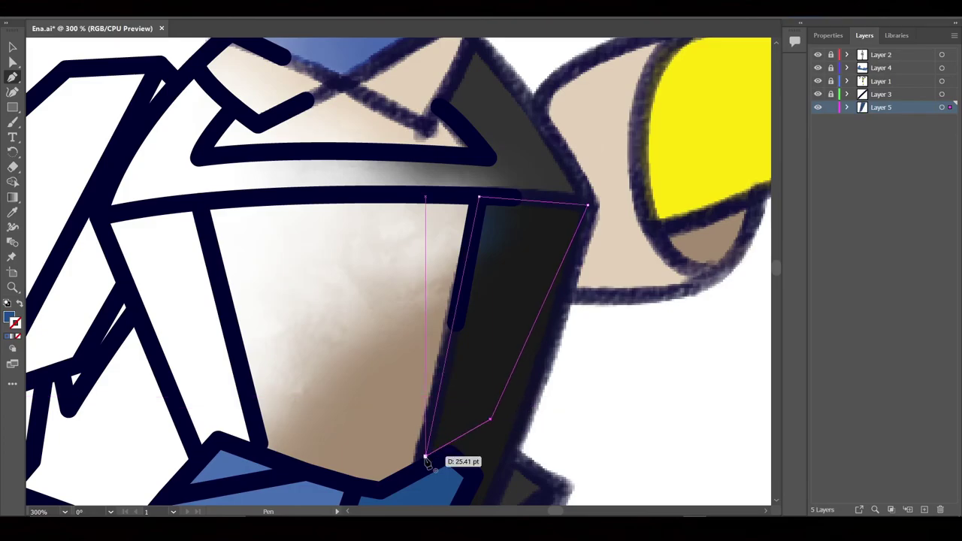
click(424, 455)
- Fill the right side panel with the dark grey's CMYK values from the browser
key(alt+Tab)
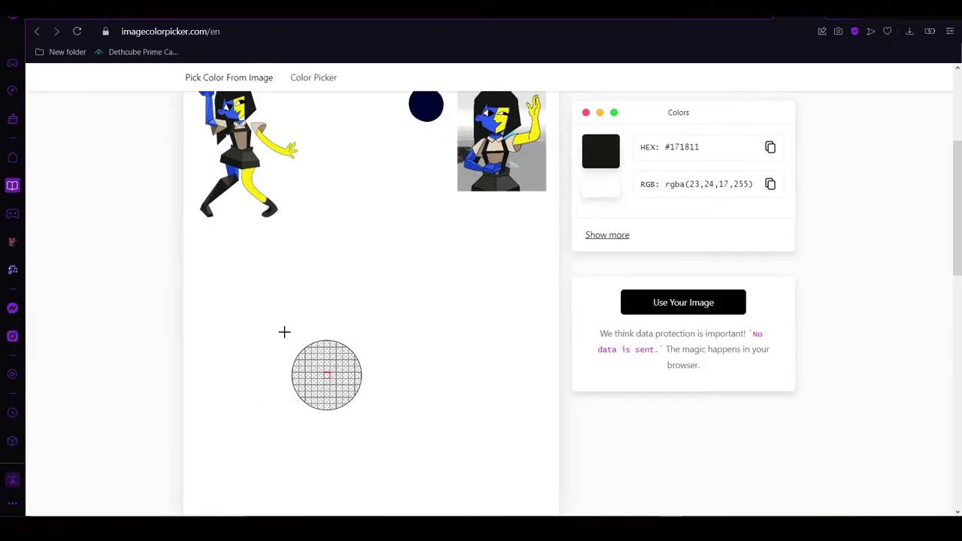
key(alt+Tab)
click(827, 35)
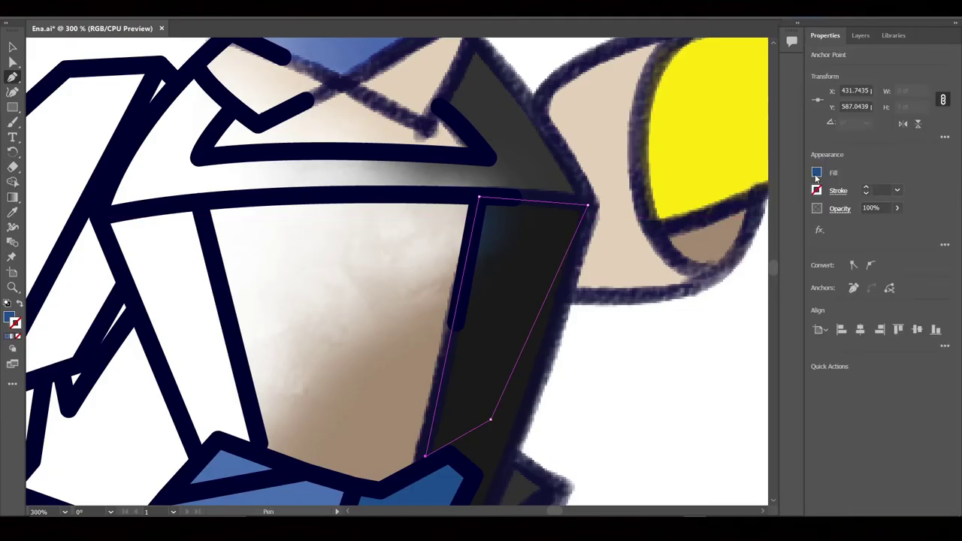
click(816, 172)
key(alt+Tab)
key(alt+Tab)
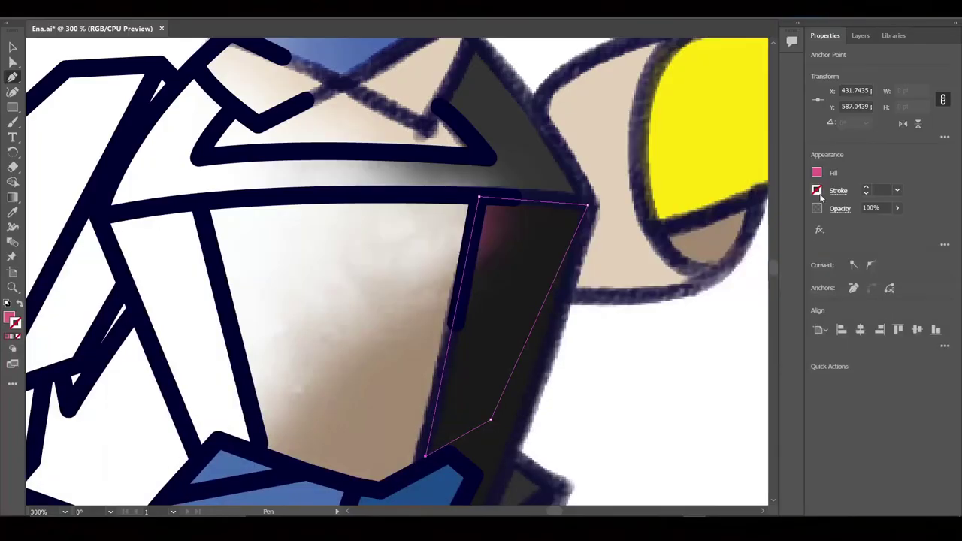
click(815, 172)
key(alt+Tab)
key(alt+Tab)
click(816, 174)
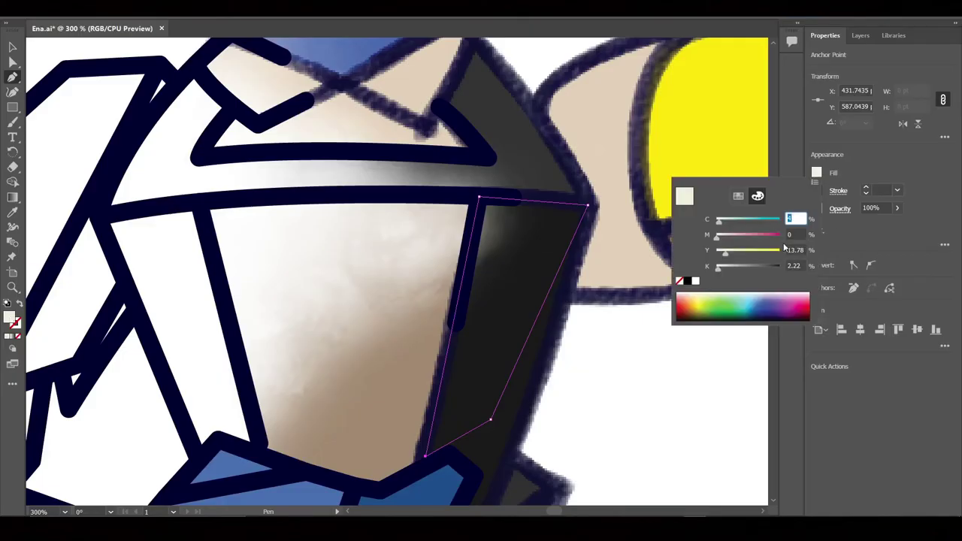
key(alt+Tab)
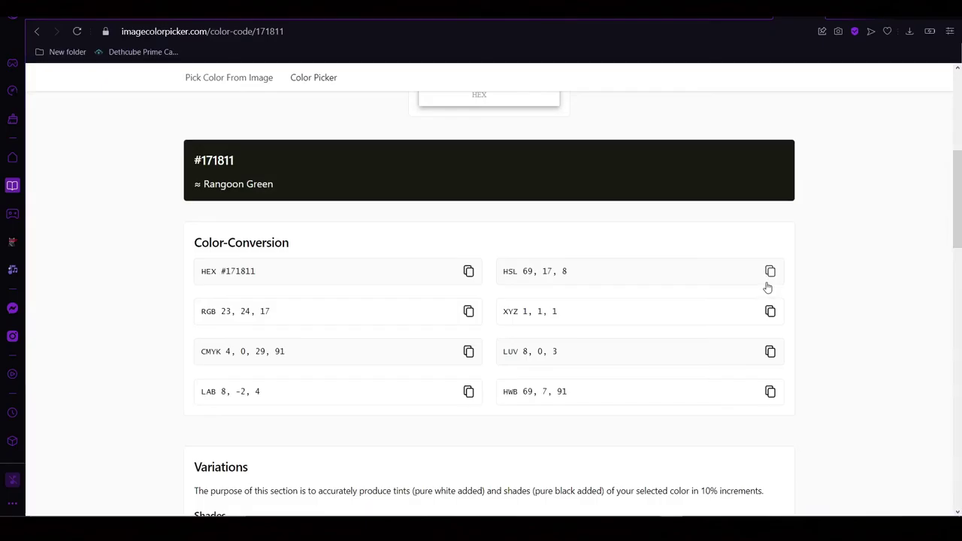
key(alt+Tab)
click(815, 172)
click(643, 393)
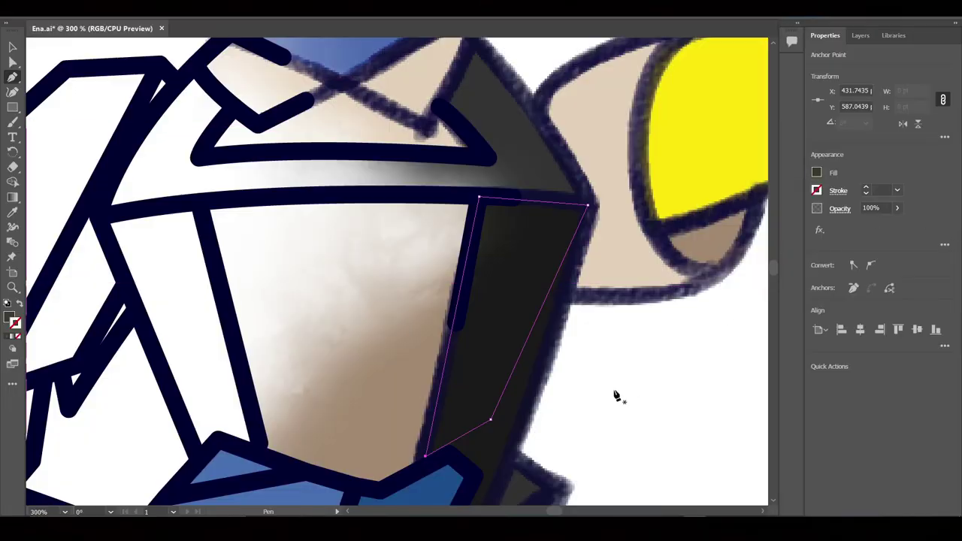
- Trace the visor's centre panel as a closed Pen shape
drag(614, 396, 674, 381)
click(261, 186)
click(540, 182)
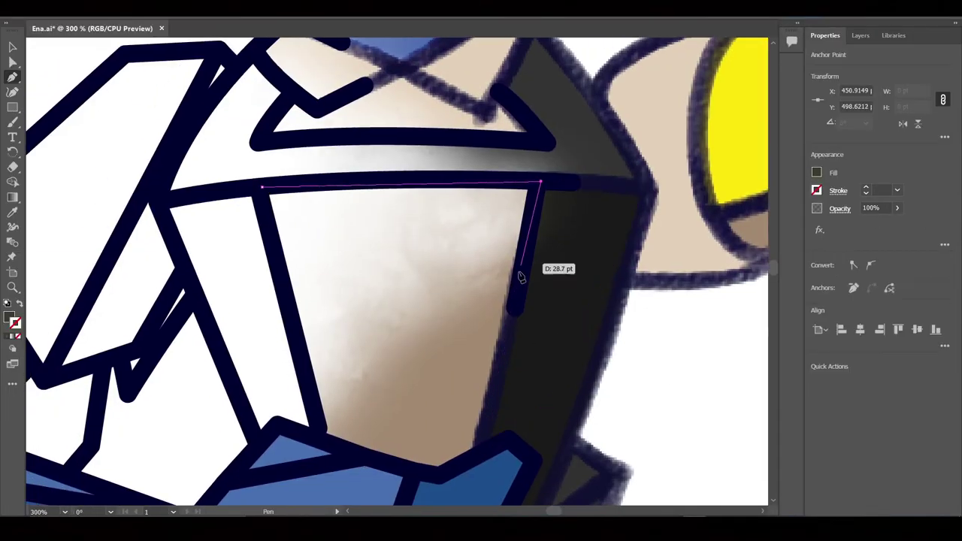
click(485, 452)
click(440, 474)
click(323, 440)
click(261, 186)
- Fill the visor centre with the tan colour picked from the reference image
key(alt+Tab)
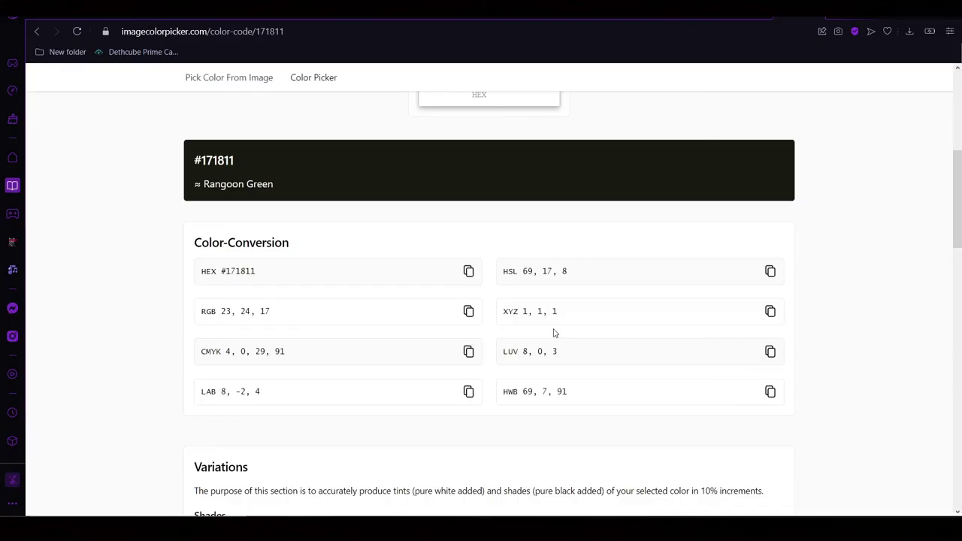
key(alt+Left)
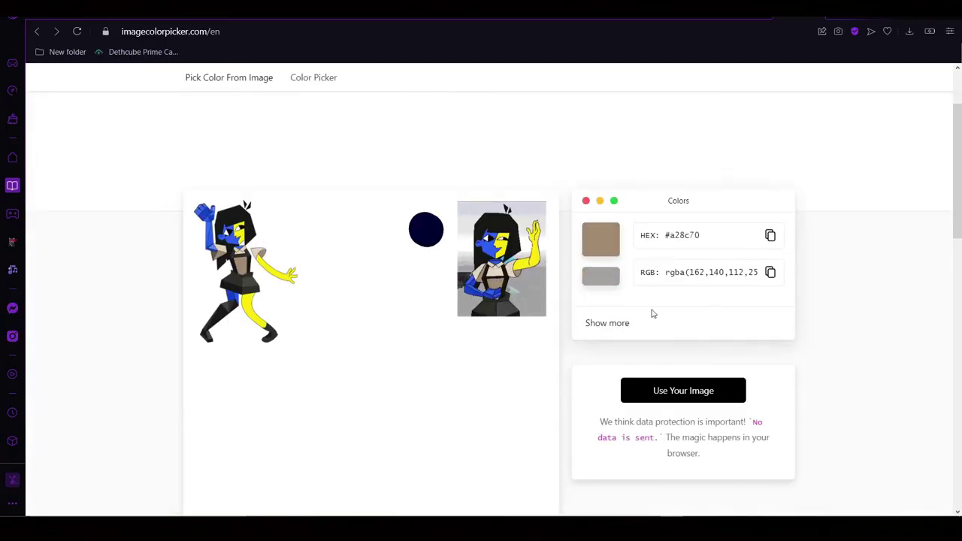
click(607, 322)
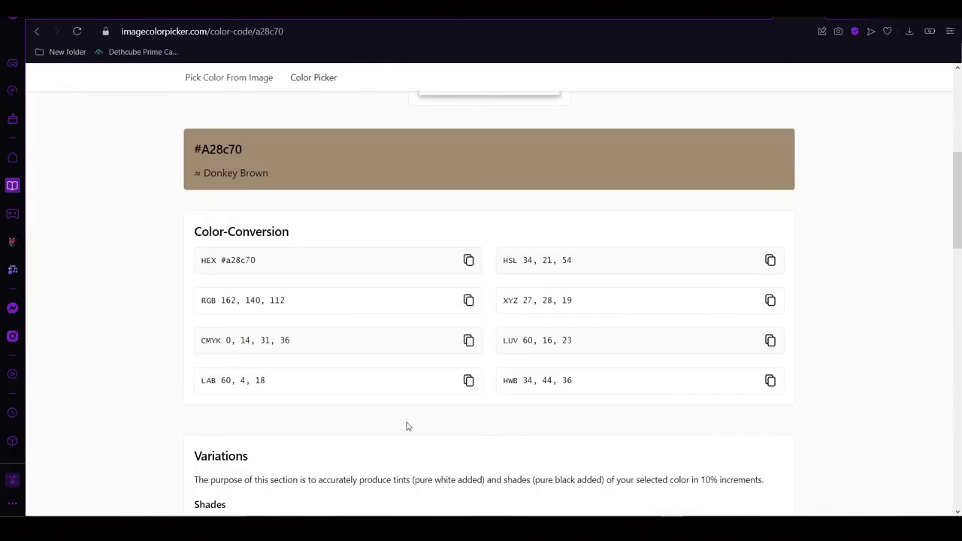
key(alt+Tab)
click(817, 172)
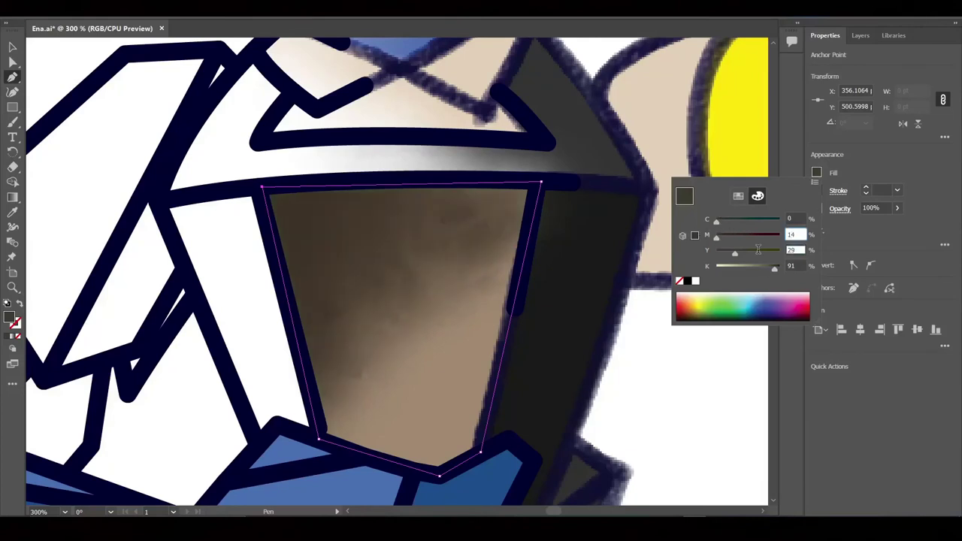
key(Return)
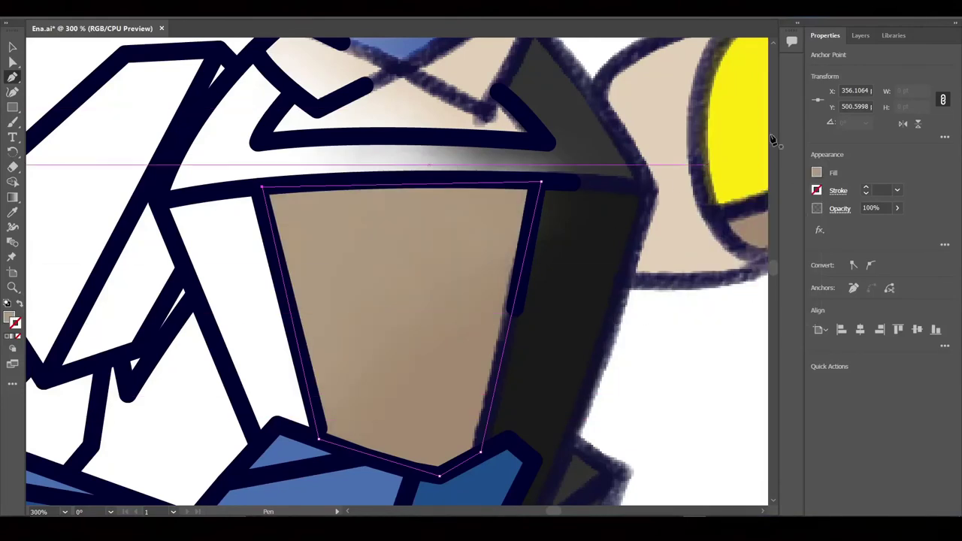
- Trace the visor's left side panel as a closed shape
click(159, 204)
click(260, 188)
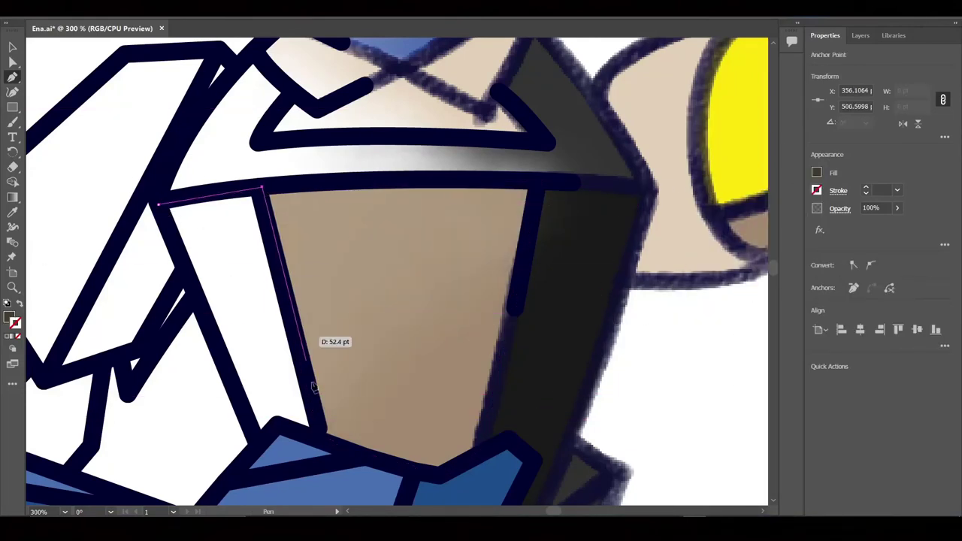
click(323, 439)
click(278, 425)
click(258, 445)
click(158, 203)
ctrl+click(655, 399)
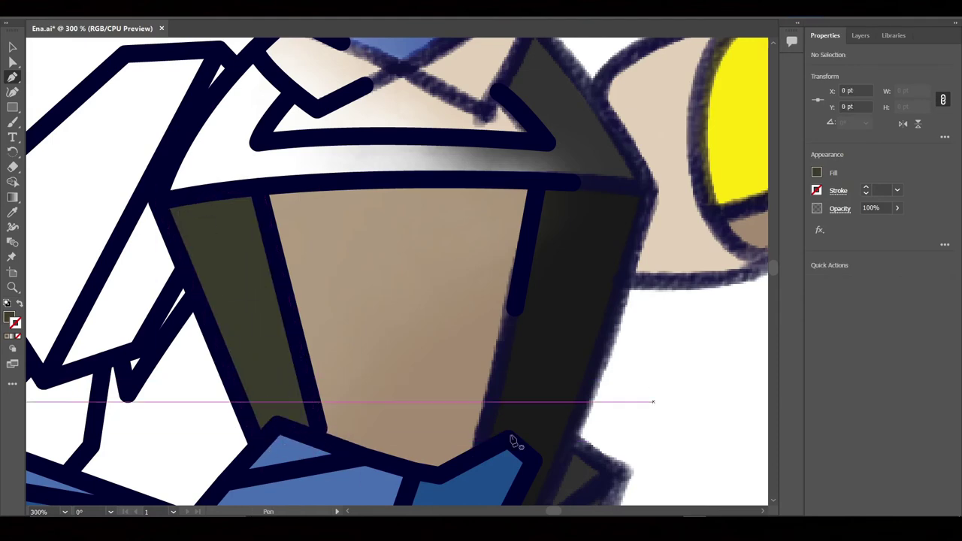
key(ctrl+minus)
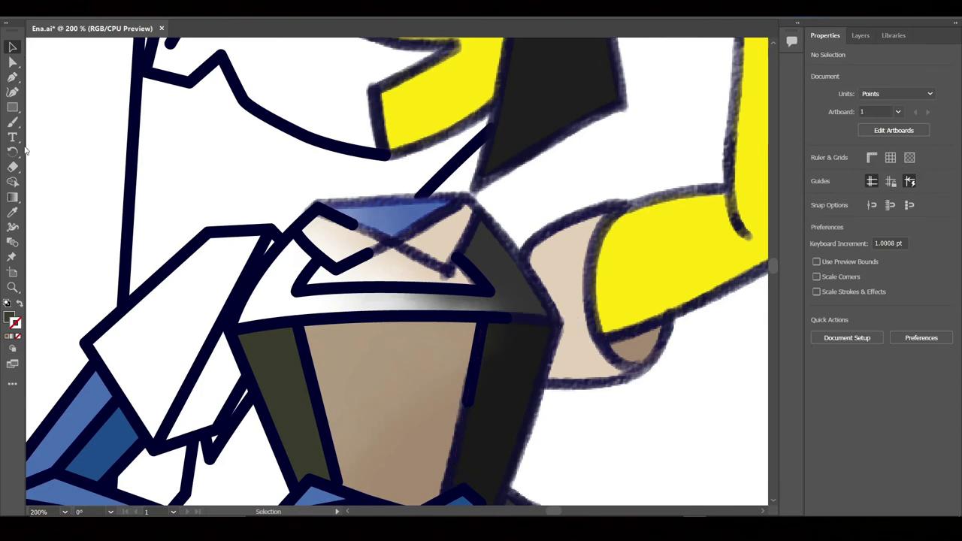
- Trace the band along the visor's top edge, around the collar and down the right shoulder
click(556, 323)
click(464, 316)
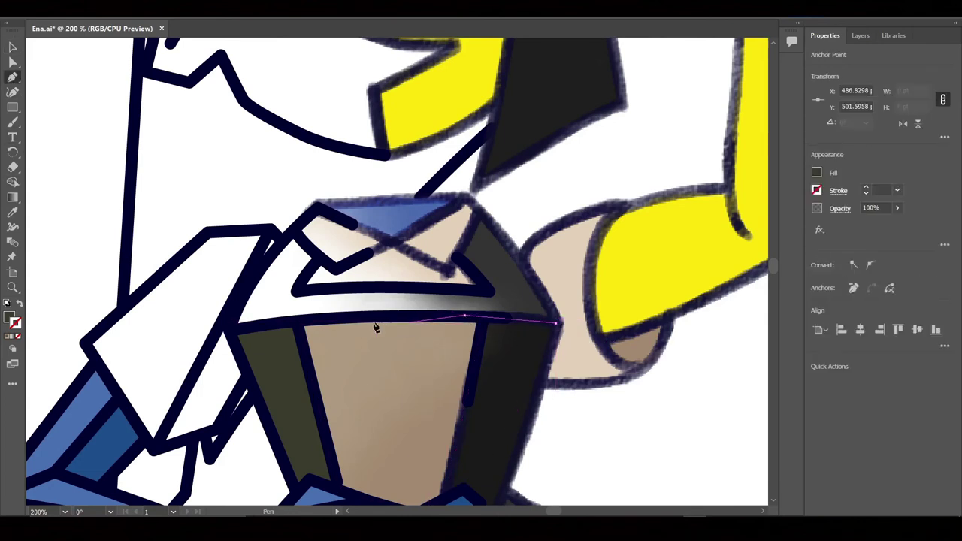
click(336, 319)
click(230, 327)
click(266, 262)
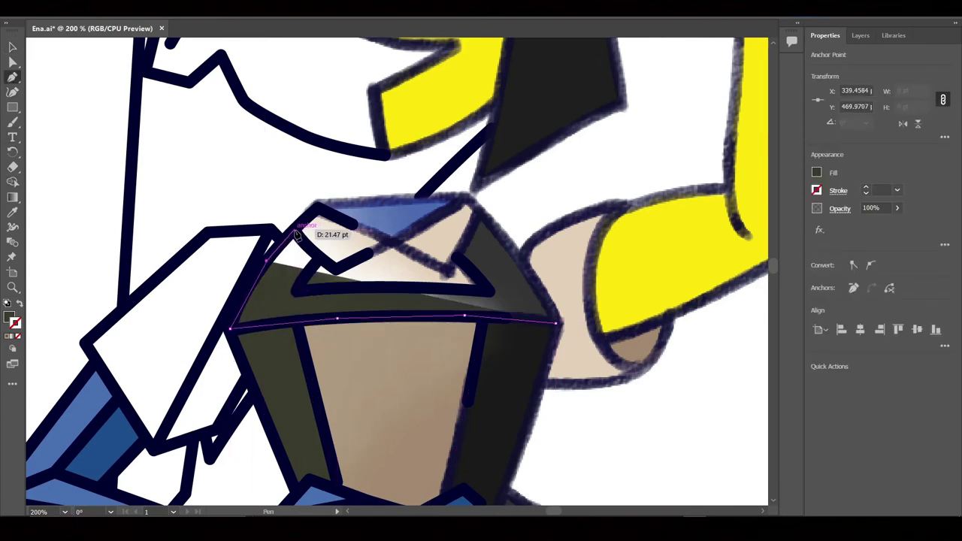
click(294, 230)
click(318, 260)
click(298, 292)
click(490, 291)
click(456, 257)
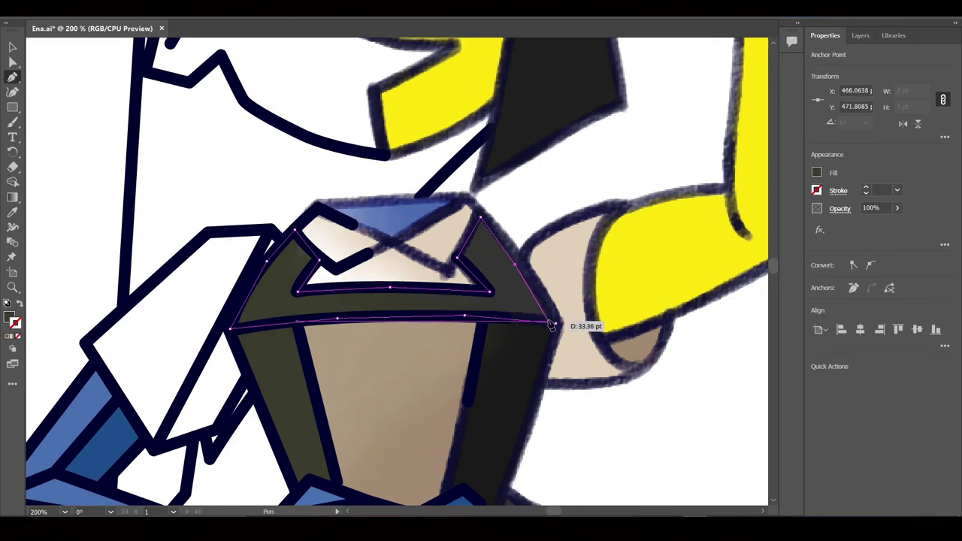
- Sample the light beige from the reference image in the colour picker
key(alt+Tab)
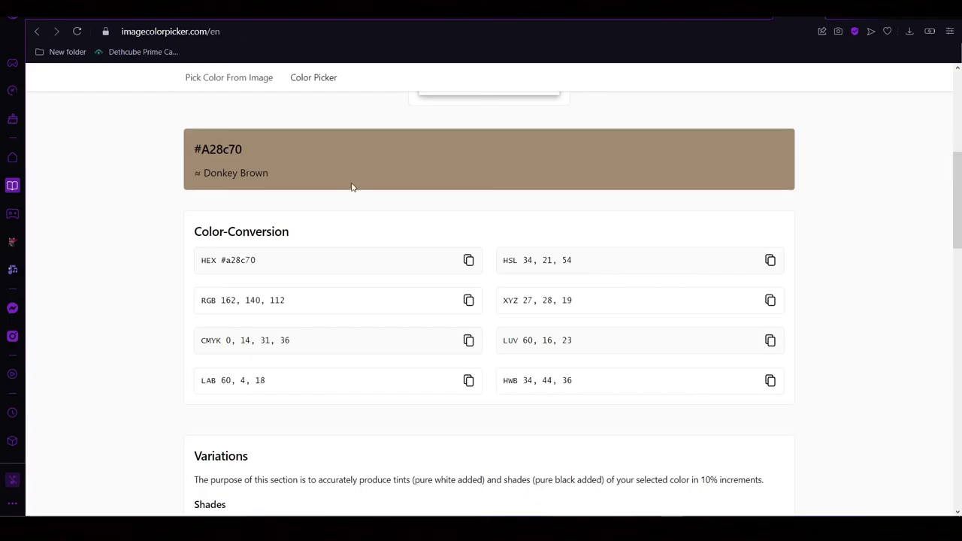
scroll(352, 185, up, 5)
click(518, 225)
scroll(472, 338, down, 8)
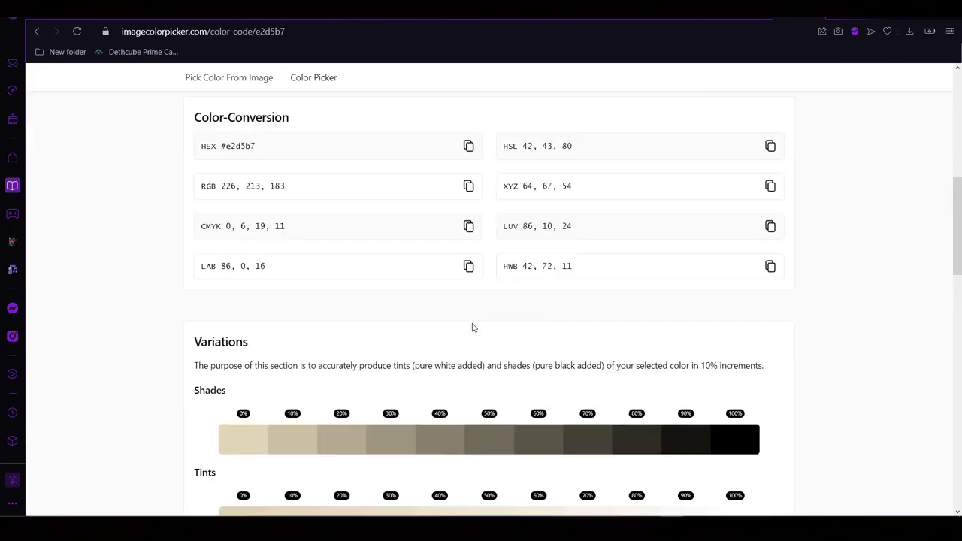
scroll(474, 378, up, 1)
key(alt+Tab)
- Set the band's Fill CMYK values to include 19 and 11 for light beige
click(816, 172)
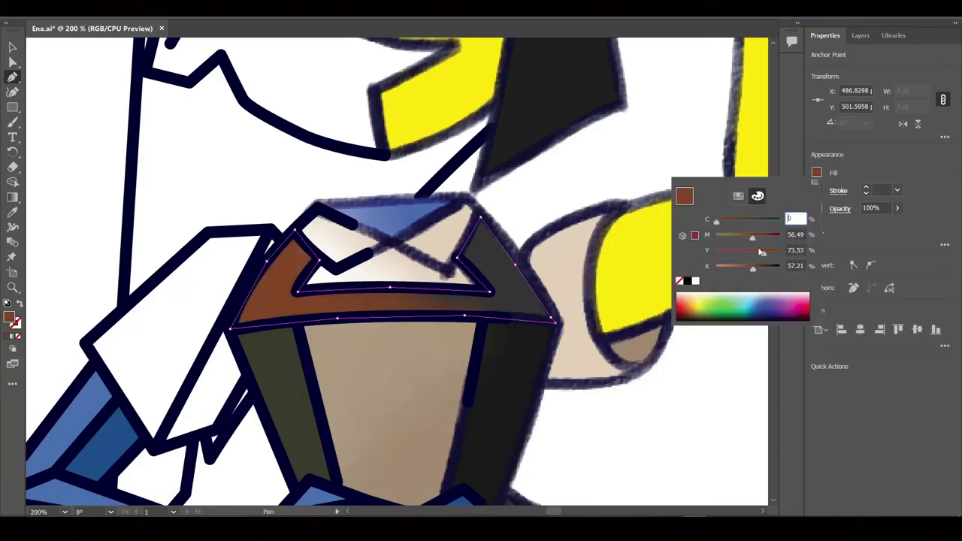
key(Tab)
text(19)
key(Tab)
text(11)
key(Return)
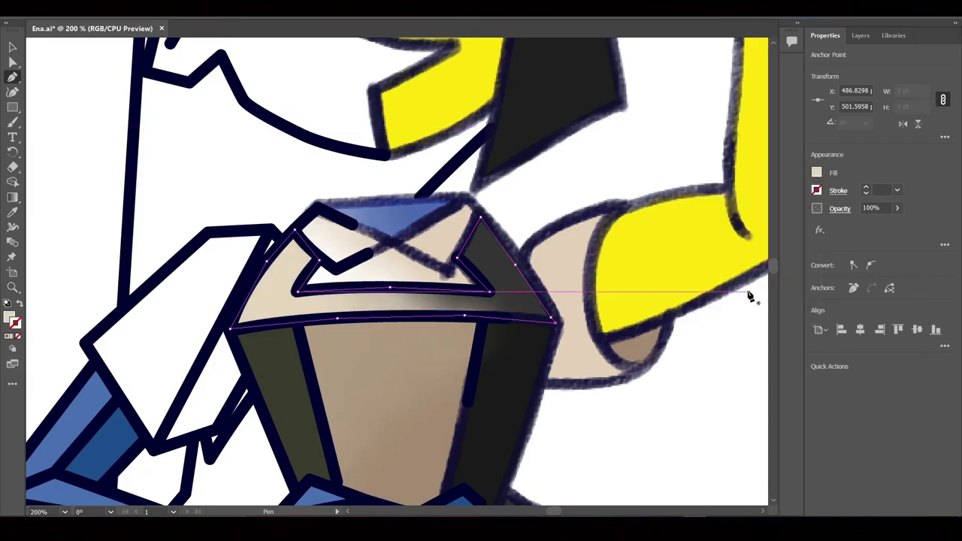
key(alt+Tab)
key(alt+Tab)
click(816, 172)
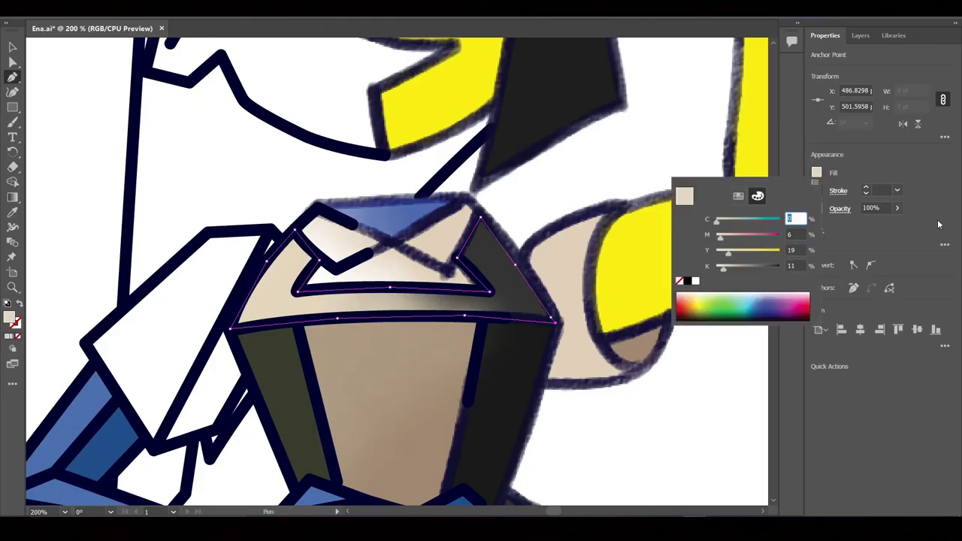
key(Escape)
- Outline the collar area and shoulder triangle as a closed Pen shape
scroll(323, 271, up, 1)
click(309, 180)
click(424, 229)
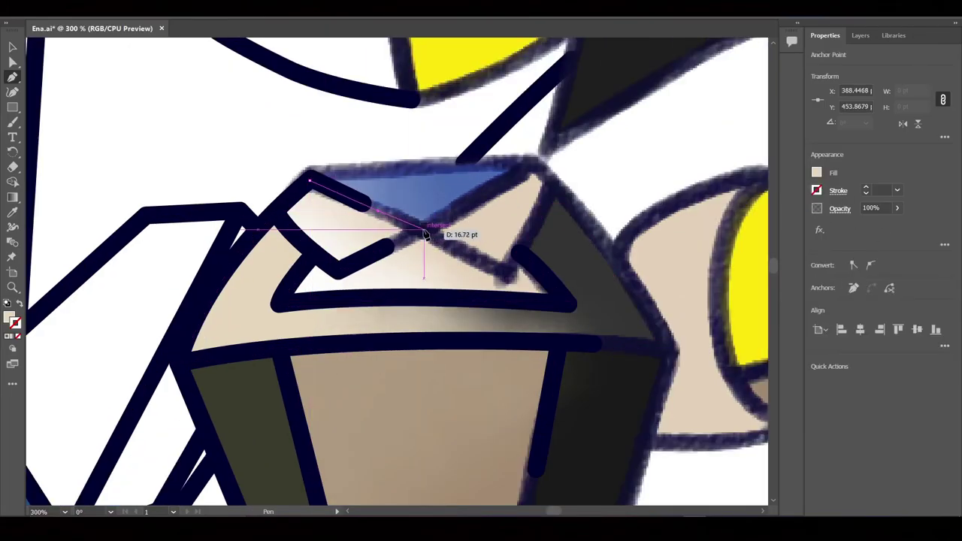
click(523, 172)
click(552, 193)
click(524, 253)
click(561, 300)
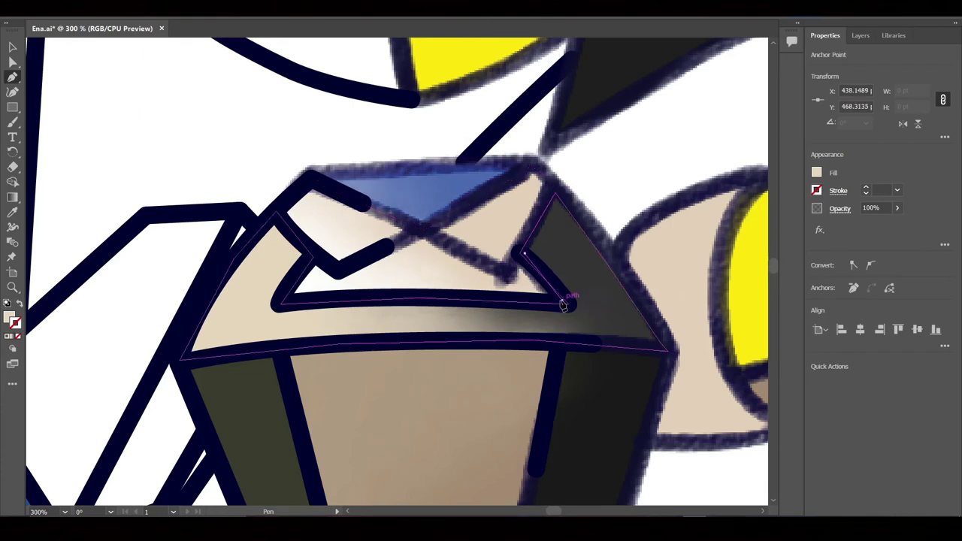
click(426, 296)
click(285, 304)
click(309, 180)
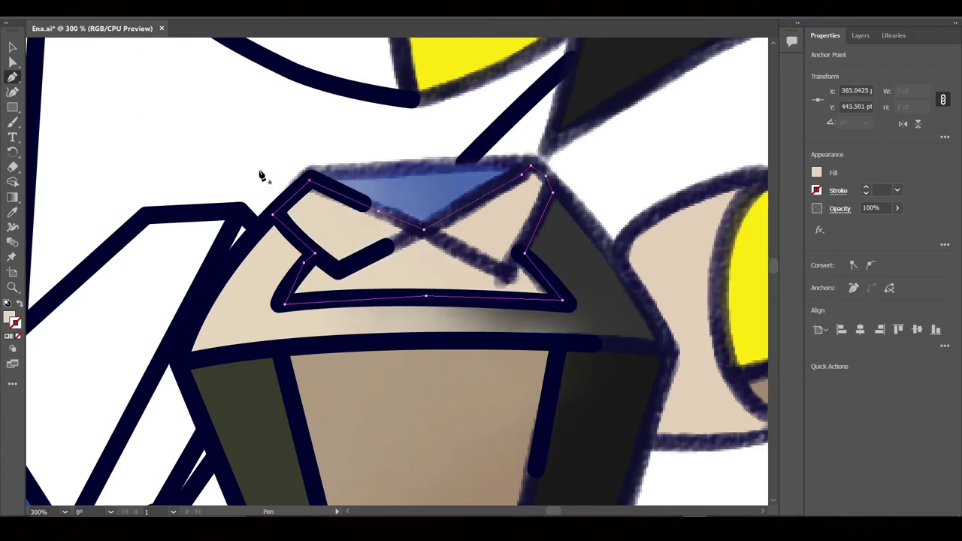
- Pick the near-black Baltic Sea #1a191c from the reference and apply it as the fill
key(alt+Tab)
click(33, 31)
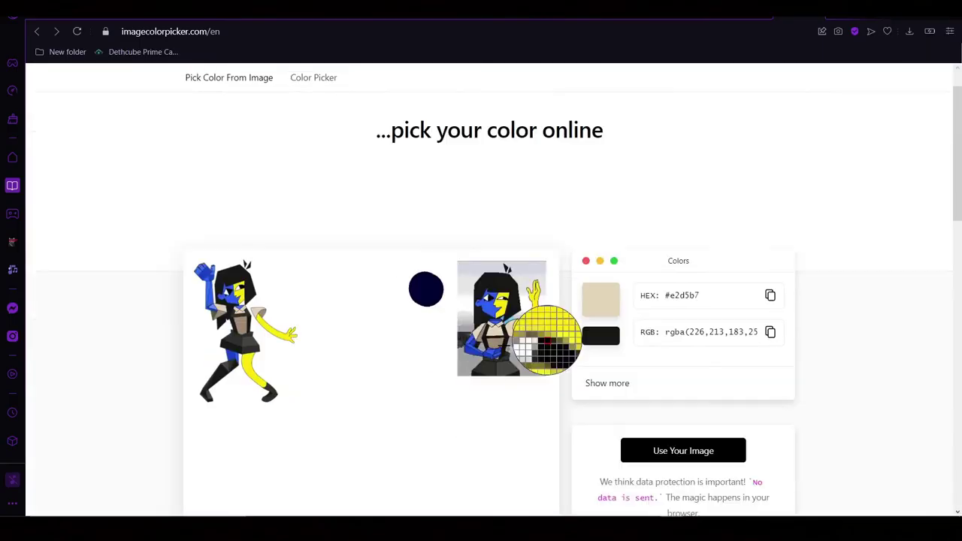
click(607, 368)
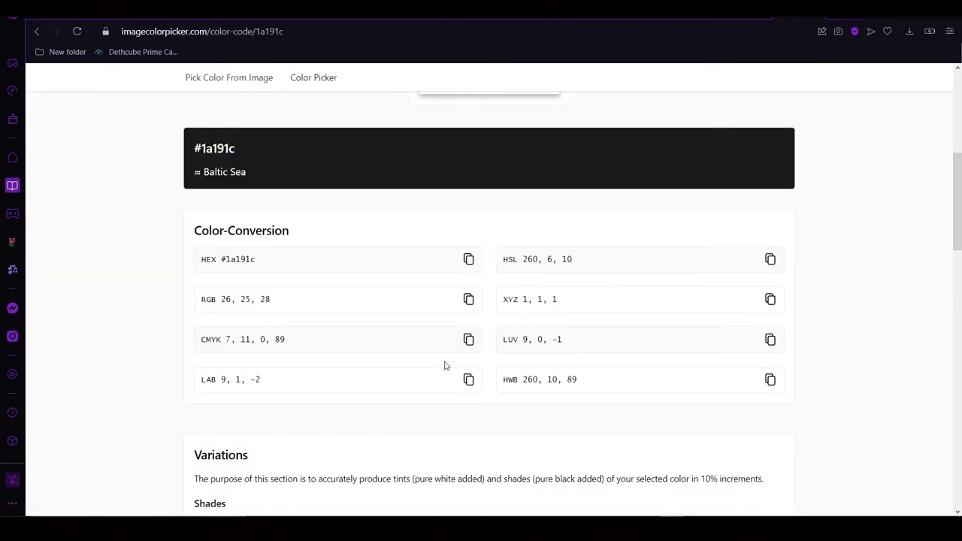
key(alt+Tab)
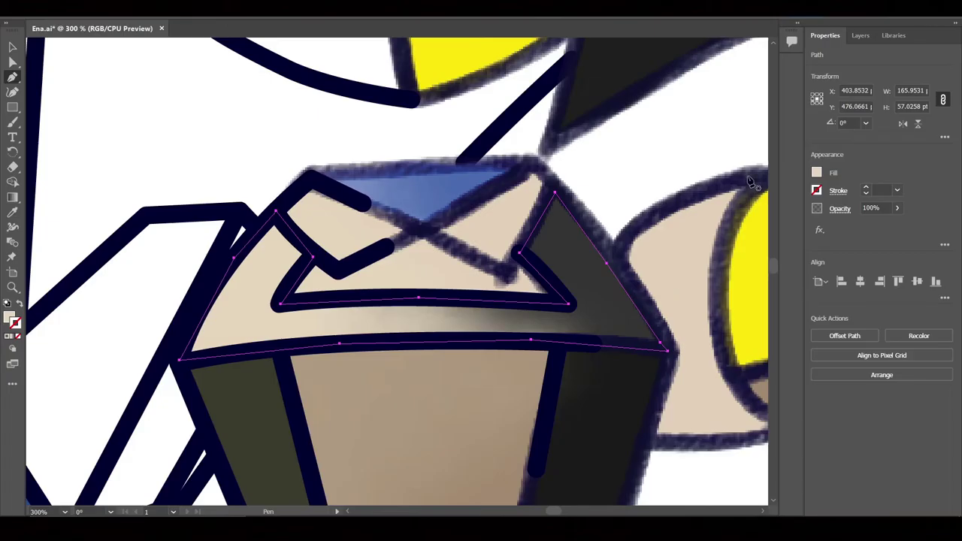
click(816, 172)
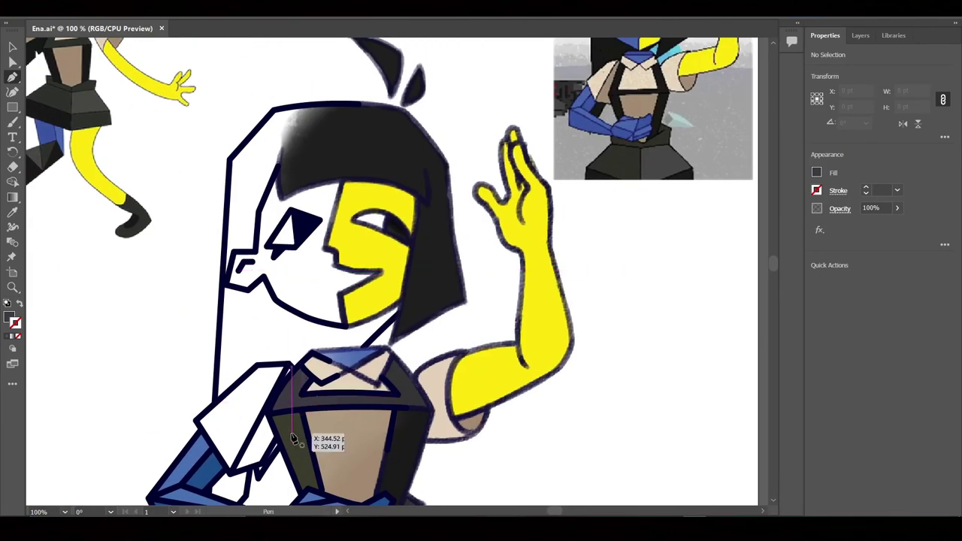
- Give the left visor panel the right panel's near-black fill with the Eyedropper
ctrl+click(293, 440)
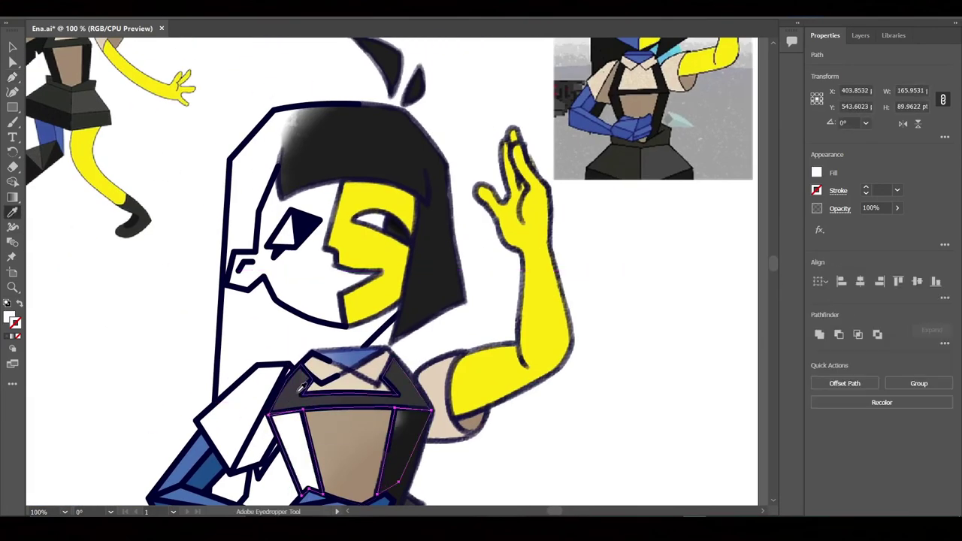
key(ctrl+plus)
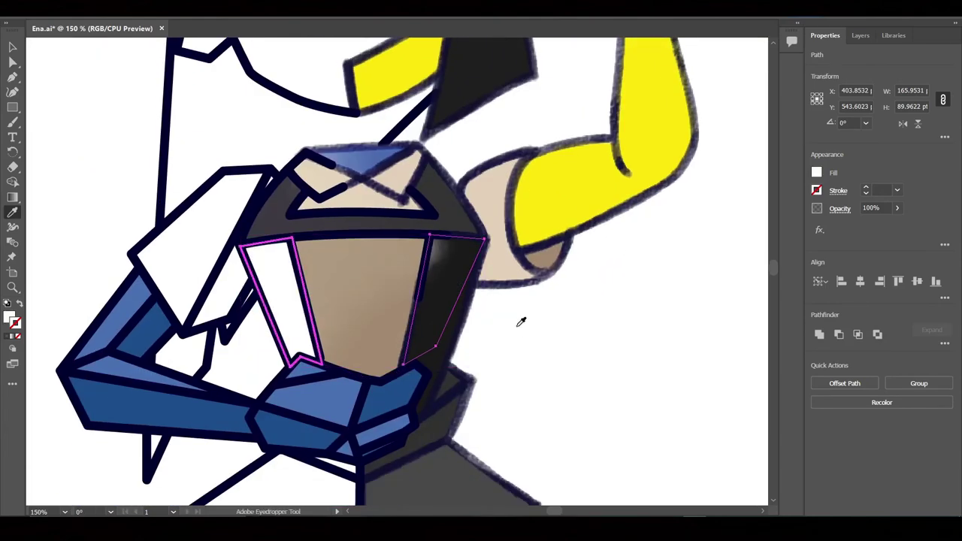
click(447, 287)
click(817, 173)
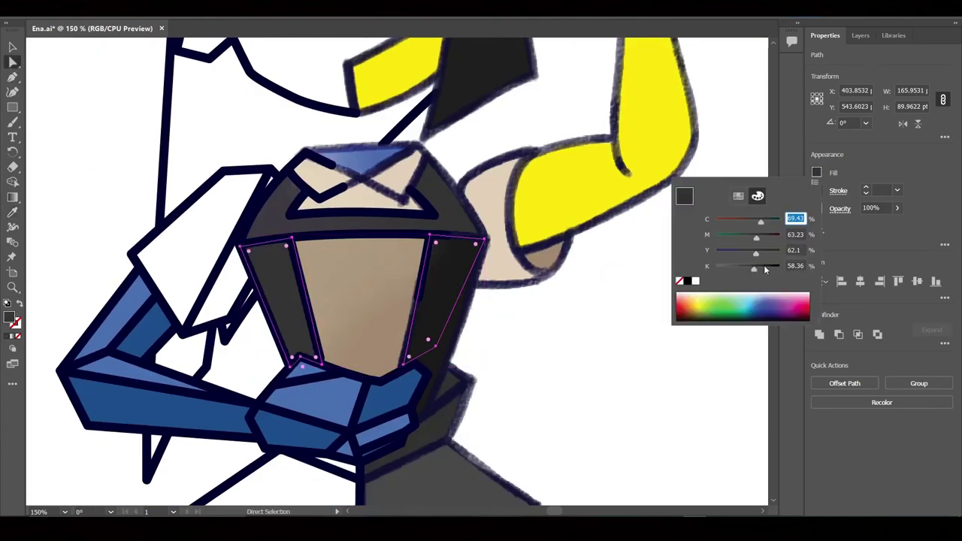
click(603, 347)
- Bring the collar into view and start a Pen path on the blue triangle
key(ctrl+minus)
mouse_move(661, 236)
mouse_down()
mouse_move(649, 278)
mouse_move(503, 286)
mouse_move(588, 375)
mouse_up()
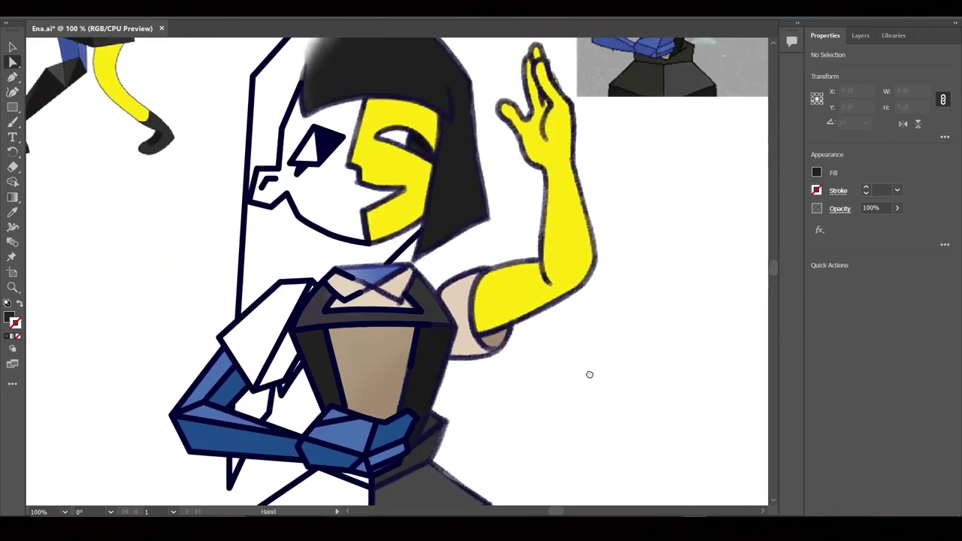
key(ctrl+plus)
key(ctrl+plus)
click(436, 183)
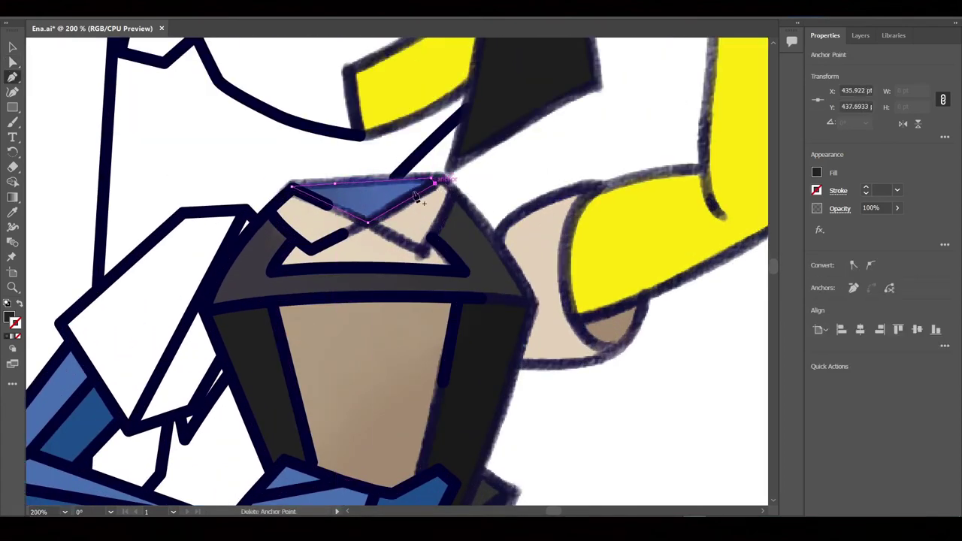
scroll(376, 300, down, 3)
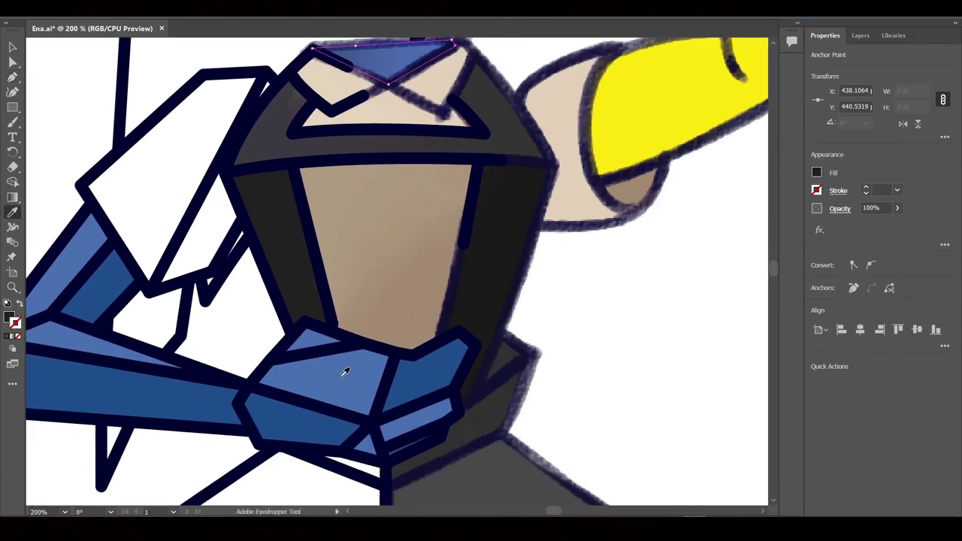
- Zoom out, deselect all, and place the first point of a shape beside the torso
scroll(345, 372, up, 5)
key(ctrl+minus)
key(ctrl+shift+a)
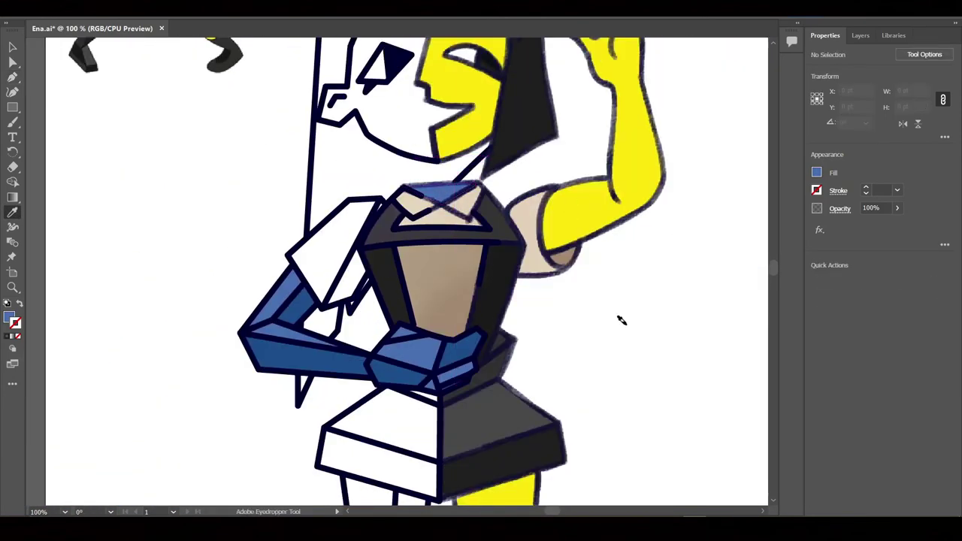
key(alt+Tab)
scroll(621, 320, up, 5)
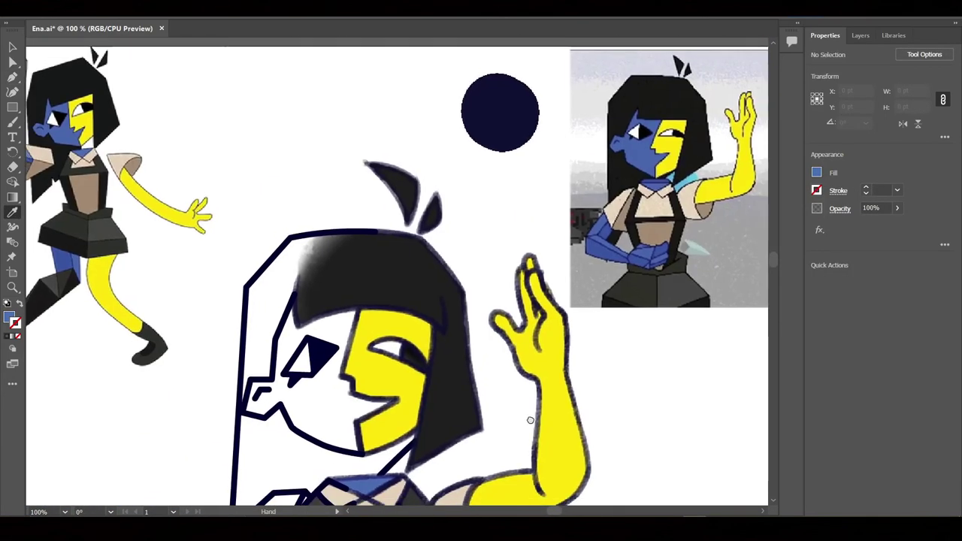
scroll(529, 420, down, 3)
key(ctrl+plus)
click(13, 77)
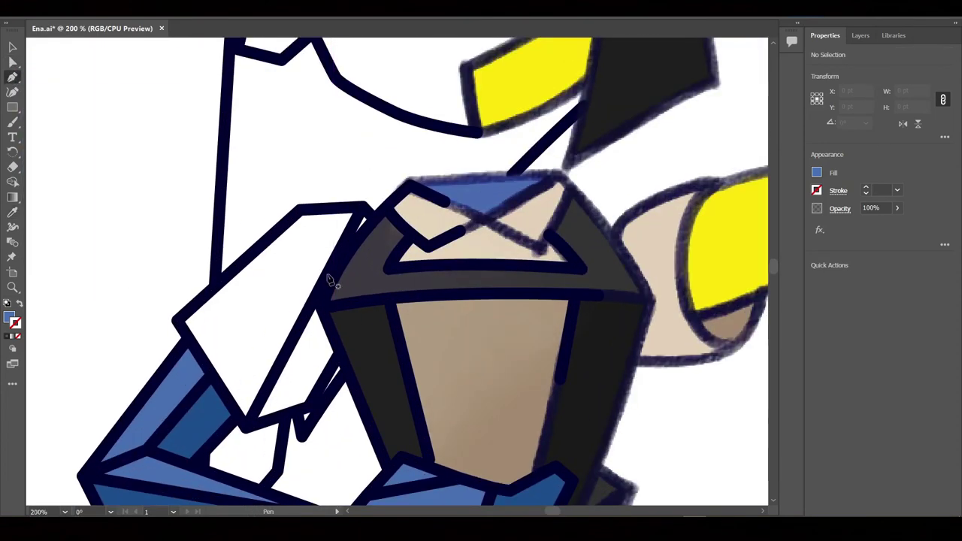
click(364, 212)
- Sample the tan torso colour and trace the darker tan shape in the gap
key(i)
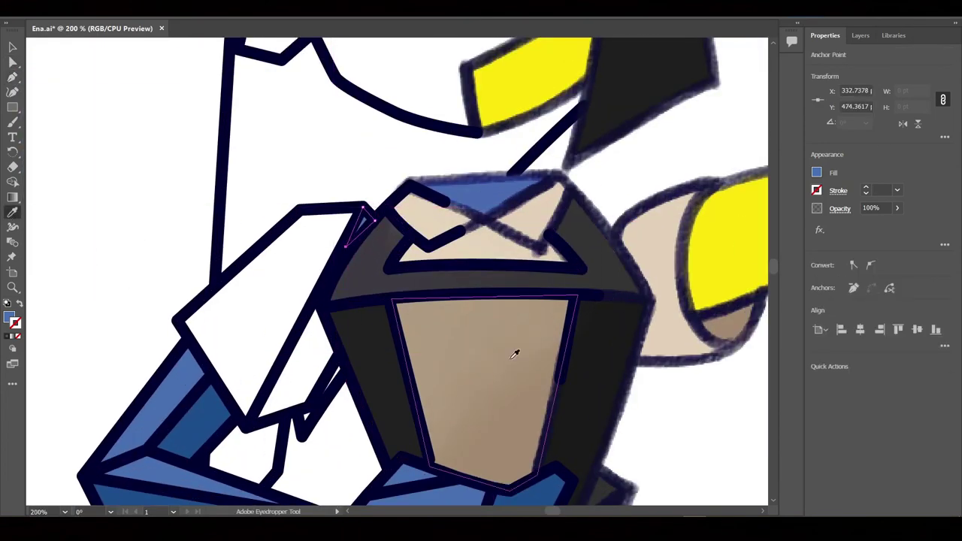
click(13, 76)
click(322, 300)
click(340, 353)
click(314, 406)
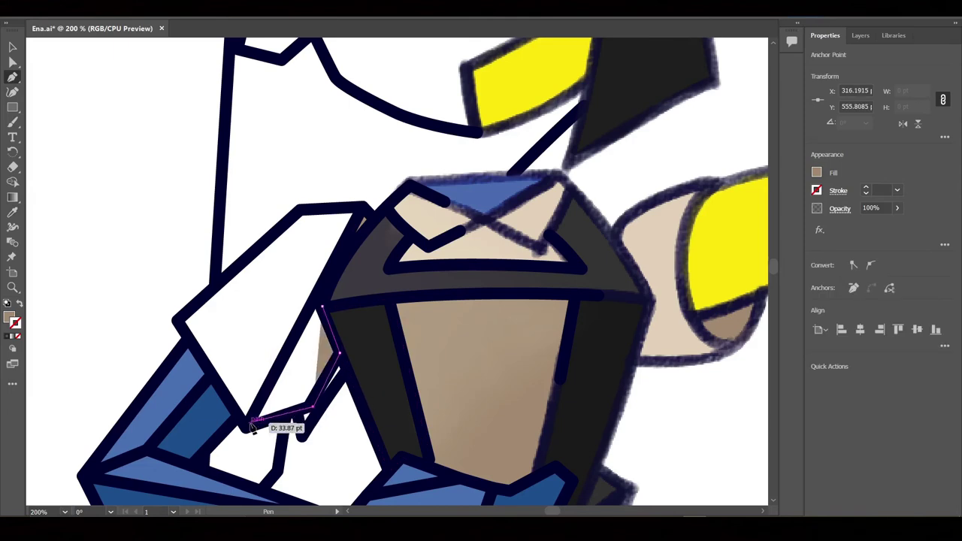
click(250, 426)
click(322, 304)
- Outline the left sleeve and fill it with the light tan collar colour
click(251, 426)
click(176, 321)
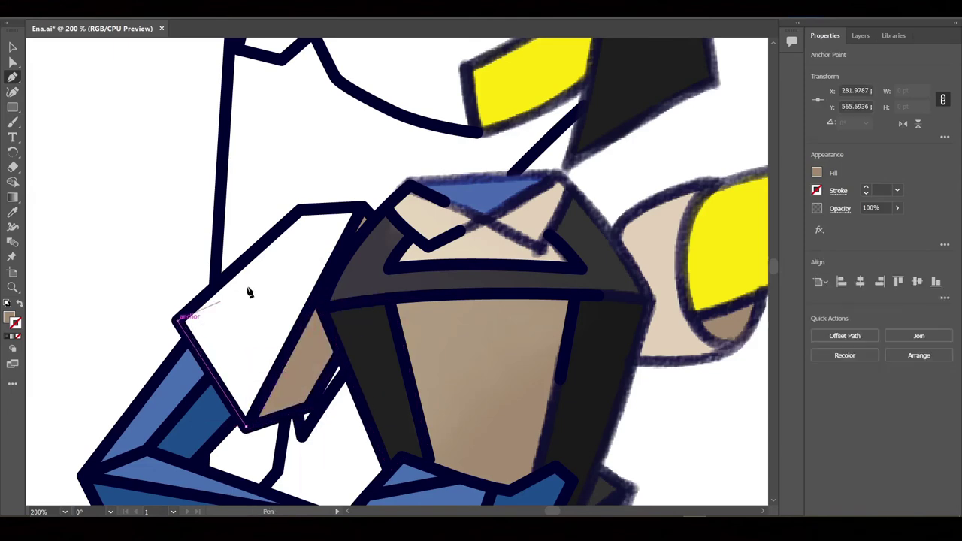
click(299, 209)
click(364, 205)
click(13, 211)
click(489, 241)
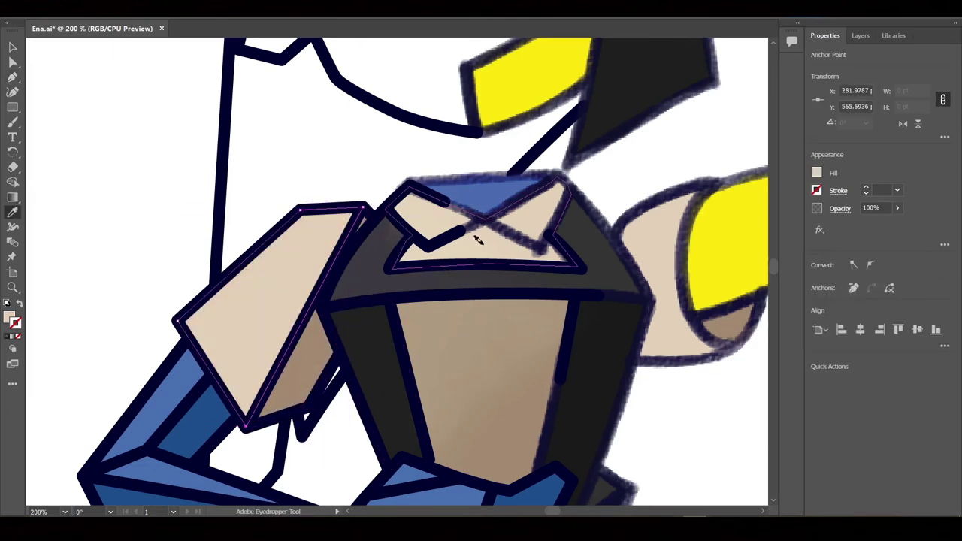
key(ctrl+minus)
key(ctrl+minus)
scroll(480, 271, down, 1)
- Pen-draw a large hair outline from the collar up around the head and back to the arm
click(861, 36)
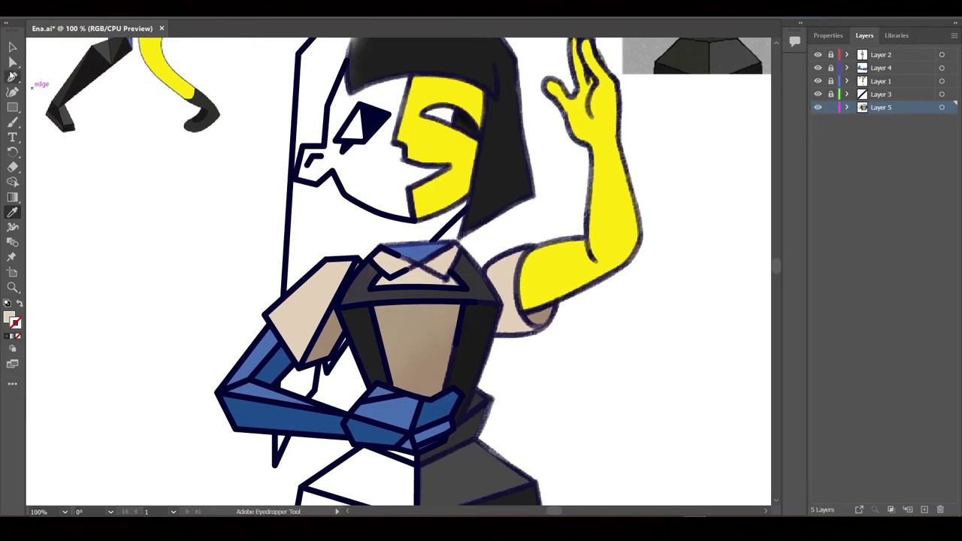
key(p)
key(ctrl+plus)
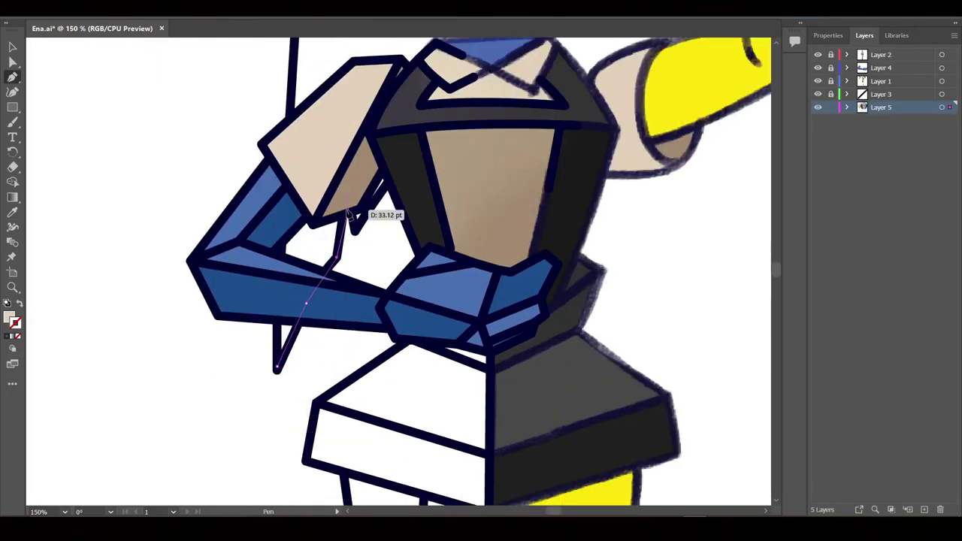
scroll(394, 181, up, 5)
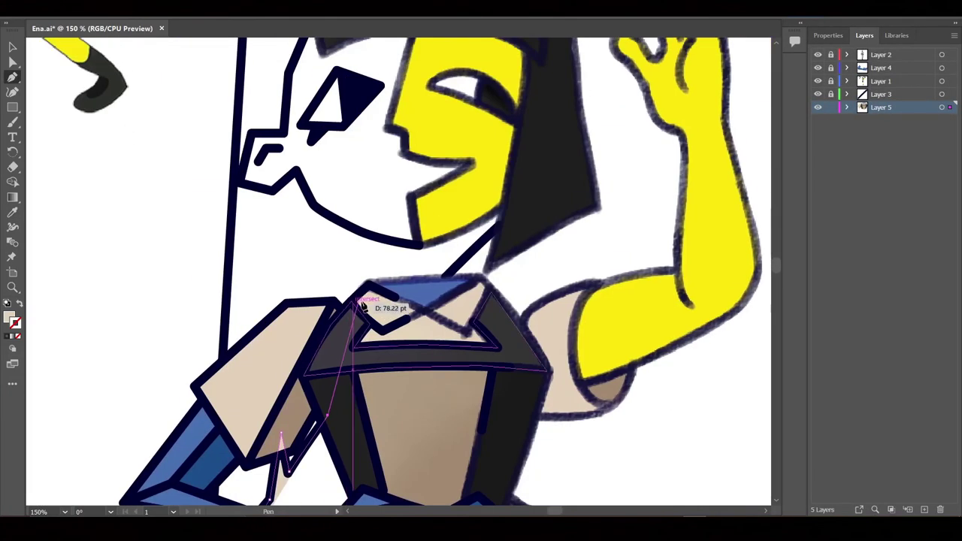
click(446, 284)
scroll(409, 223, up, 4)
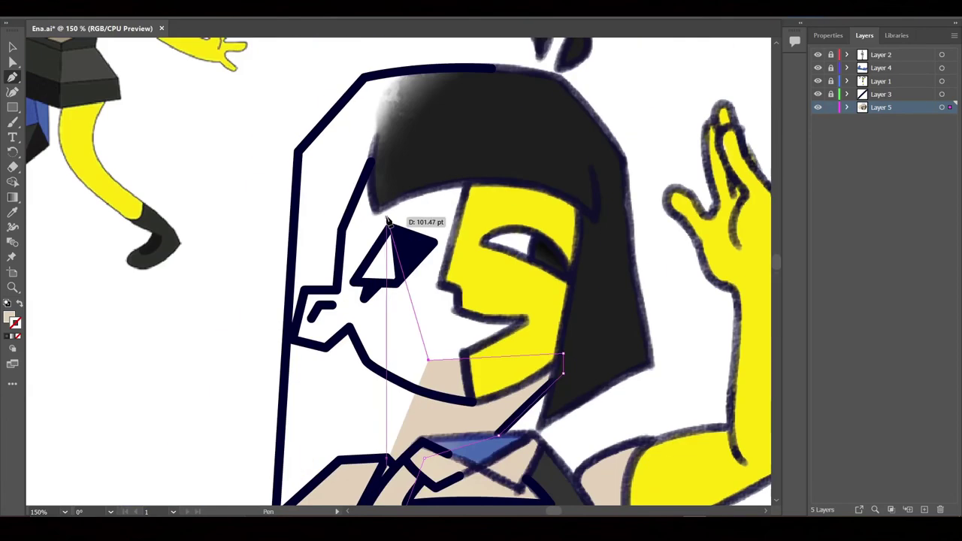
click(428, 359)
click(387, 218)
click(537, 126)
click(413, 77)
scroll(344, 243, down, 5)
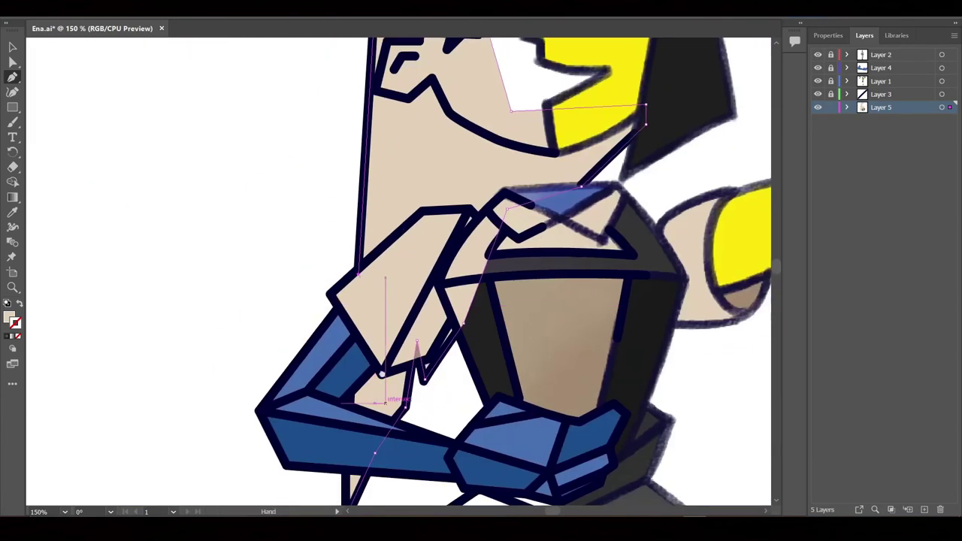
drag(347, 458, 370, 274)
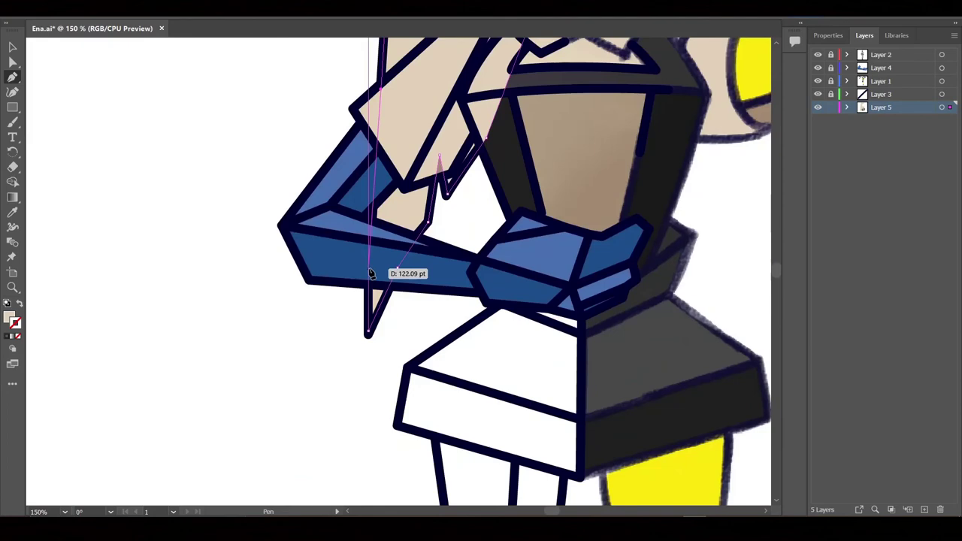
click(371, 338)
scroll(350, 258, up, 3)
- Eyedropper the dark grey to fill the hair shape
key(i)
scroll(541, 294, up, 2)
scroll(515, 300, down, 1)
click(563, 287)
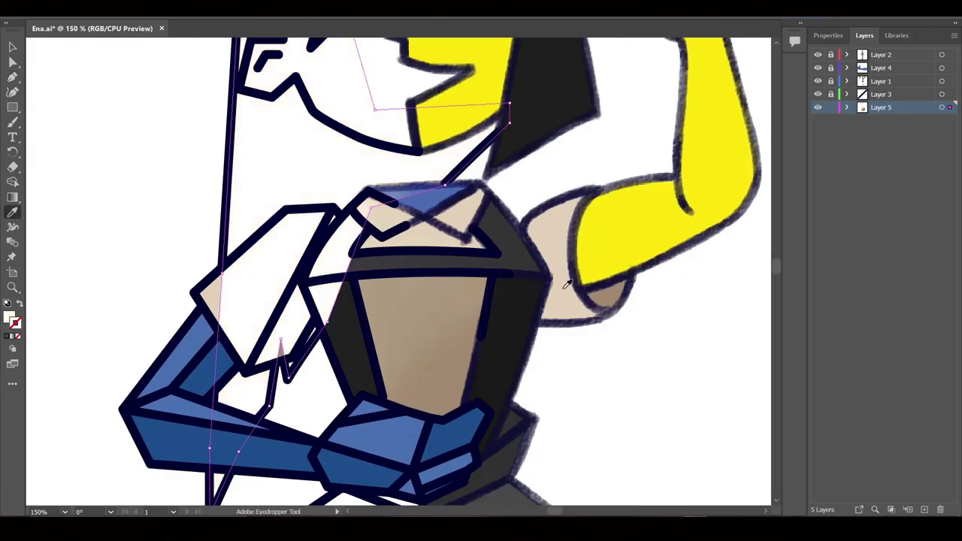
click(522, 300)
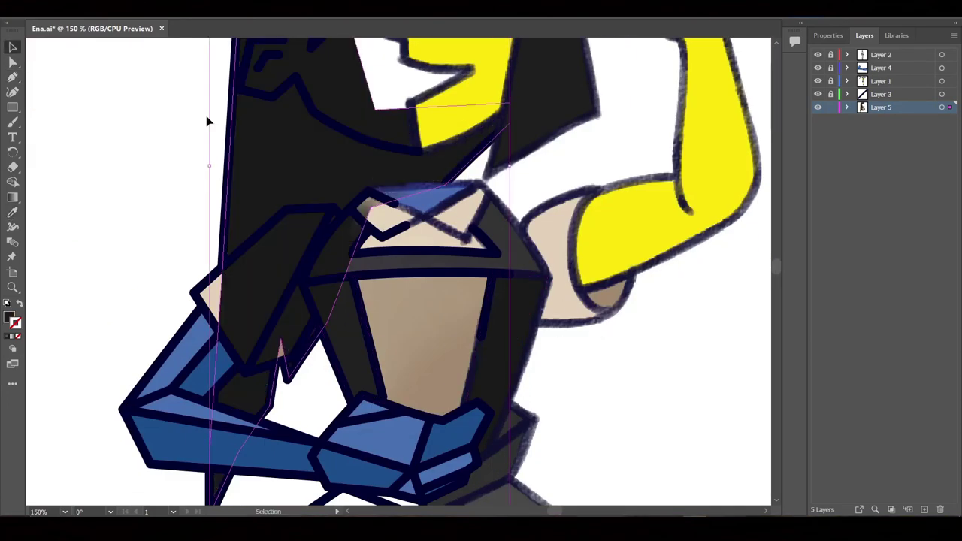
- Send the dark hair shape to the back and deselect it
right_click(271, 169)
click(468, 408)
key(a)
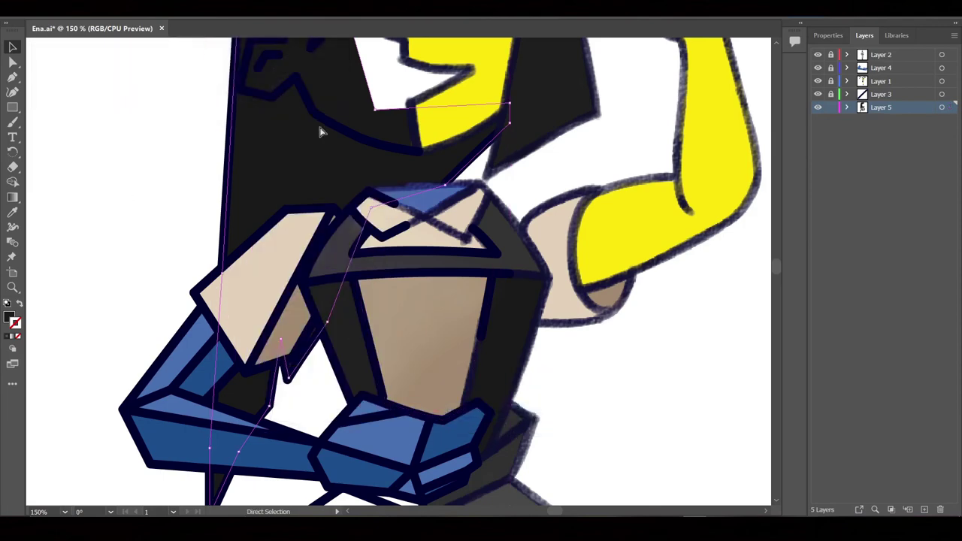
scroll(320, 132, up, 5)
scroll(380, 347, down, 5)
- Start a Pen shape at the chin and outline the left side of the face
scroll(468, 124, up, 5)
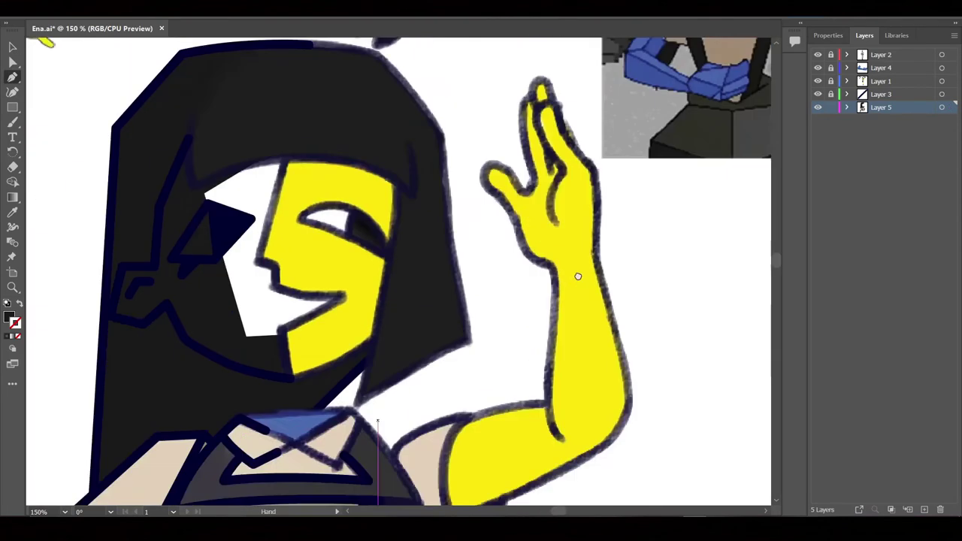
scroll(575, 273, down, 2)
scroll(498, 481, down, 2)
key(p)
scroll(458, 244, up, 3)
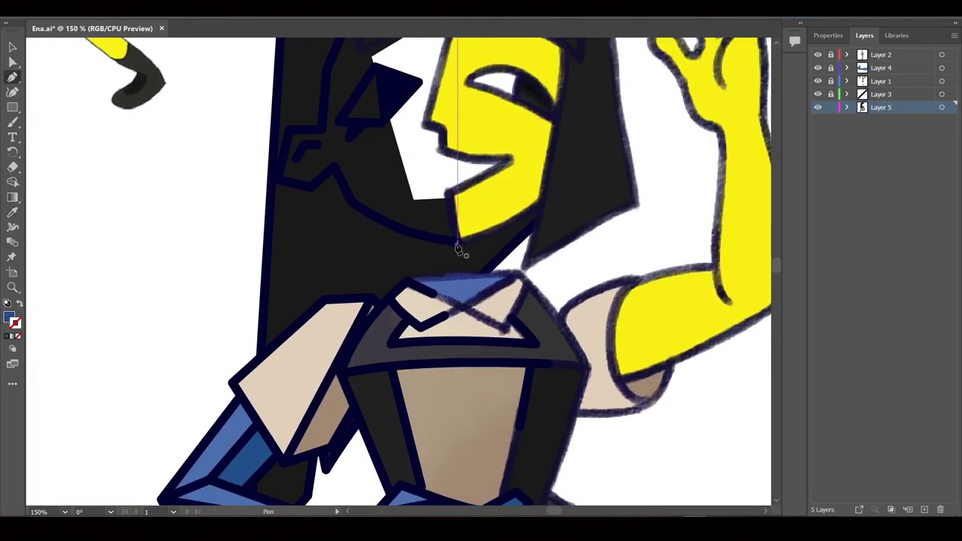
click(457, 244)
key(ctrl+equal)
key(ctrl+equal)
click(266, 169)
click(217, 211)
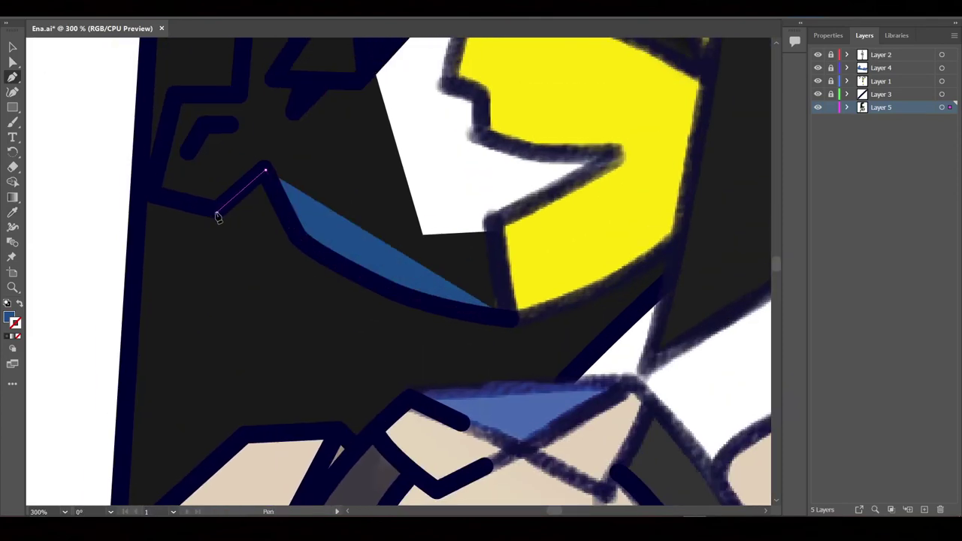
click(151, 193)
click(173, 95)
click(238, 91)
drag(92, 28, 232, 260)
drag(659, 262, 694, 29)
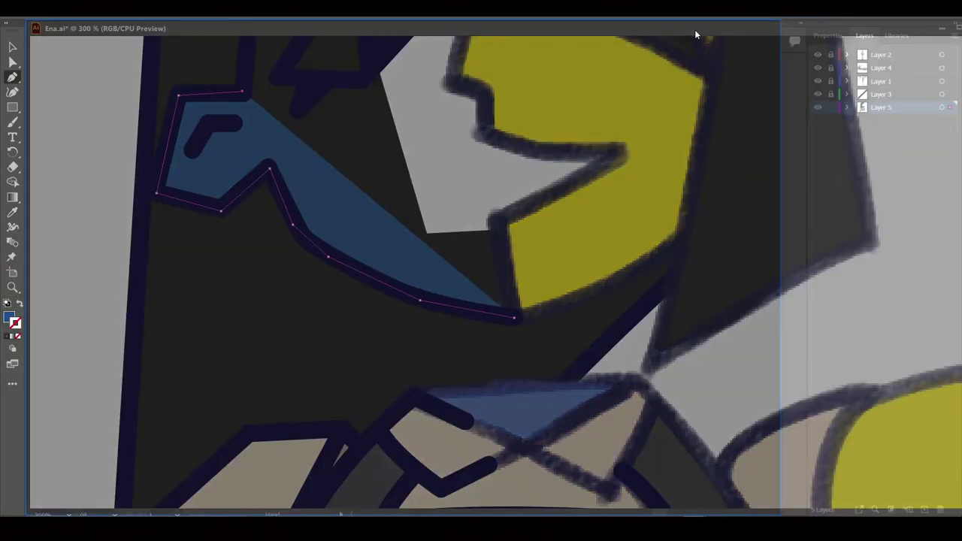
scroll(398, 270, up, 5)
- Continue the face outline along the hairline and yellow edge, closing the blue face shape
click(333, 229)
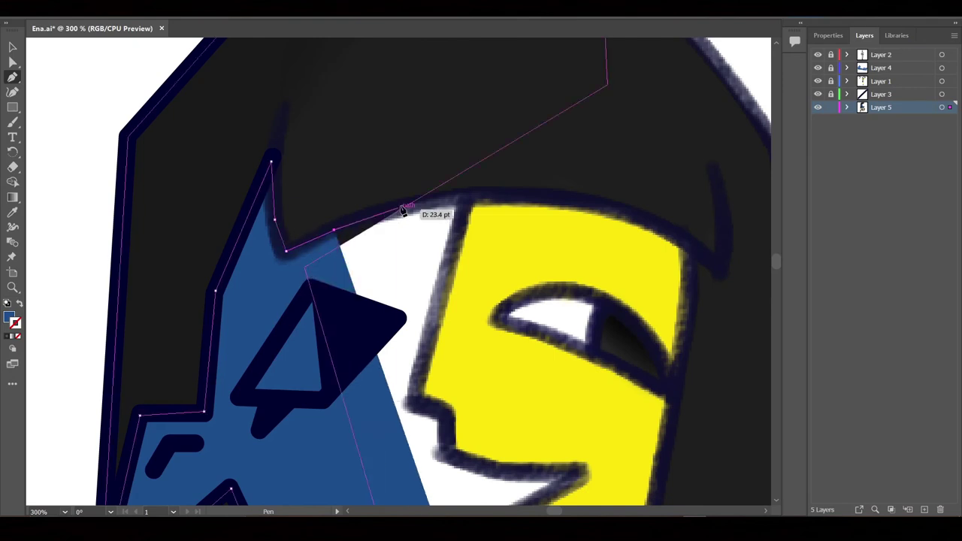
click(423, 199)
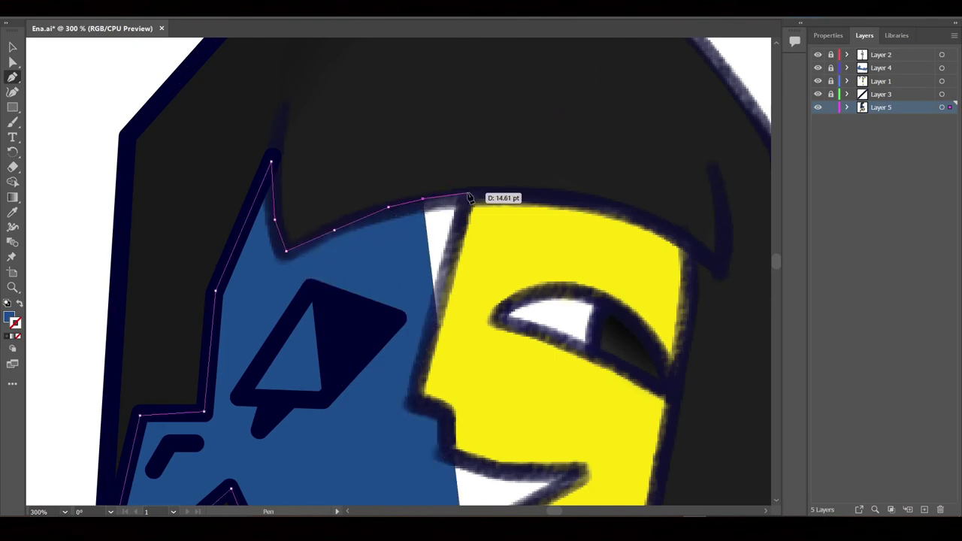
click(468, 194)
scroll(447, 413, down, 4)
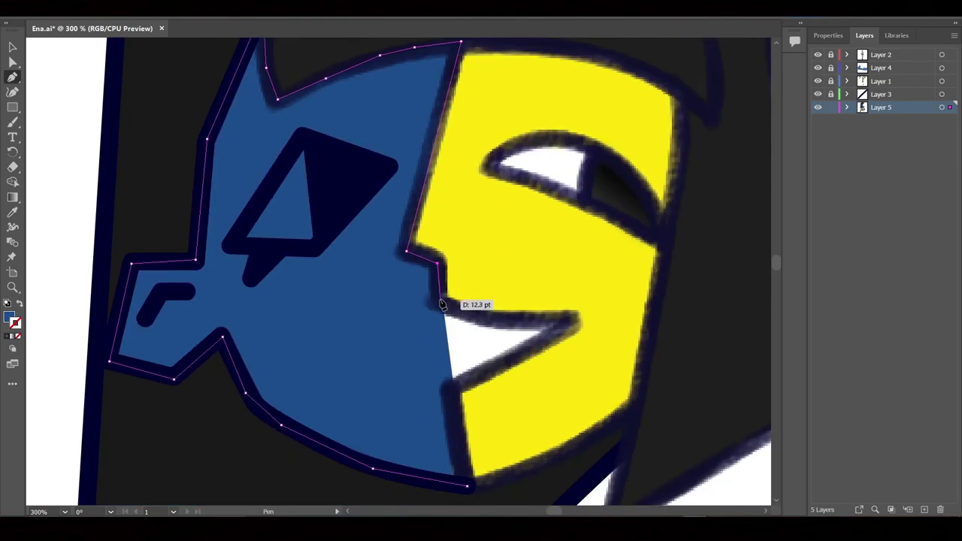
click(483, 315)
key(ctrl)
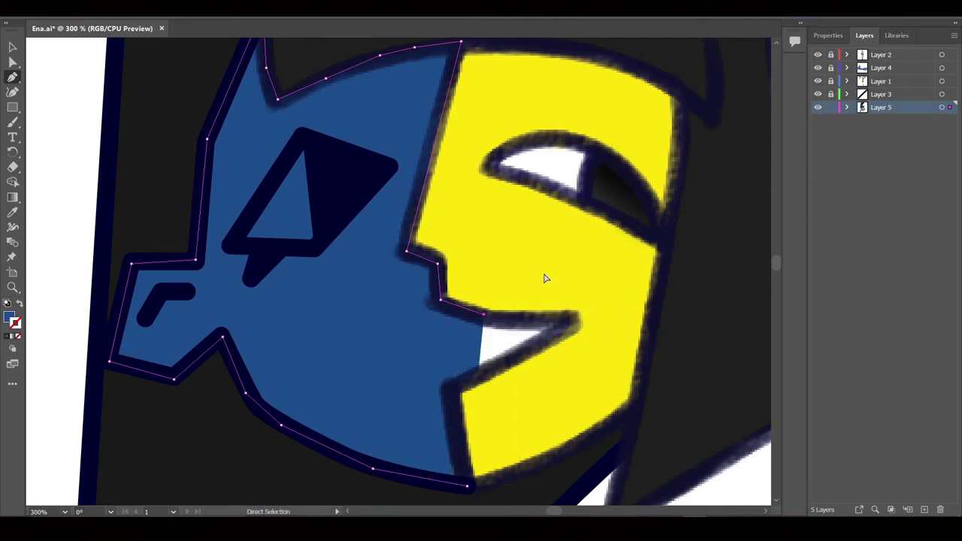
click(496, 109)
click(457, 238)
click(589, 280)
scroll(589, 281, down, 4)
click(642, 209)
click(498, 350)
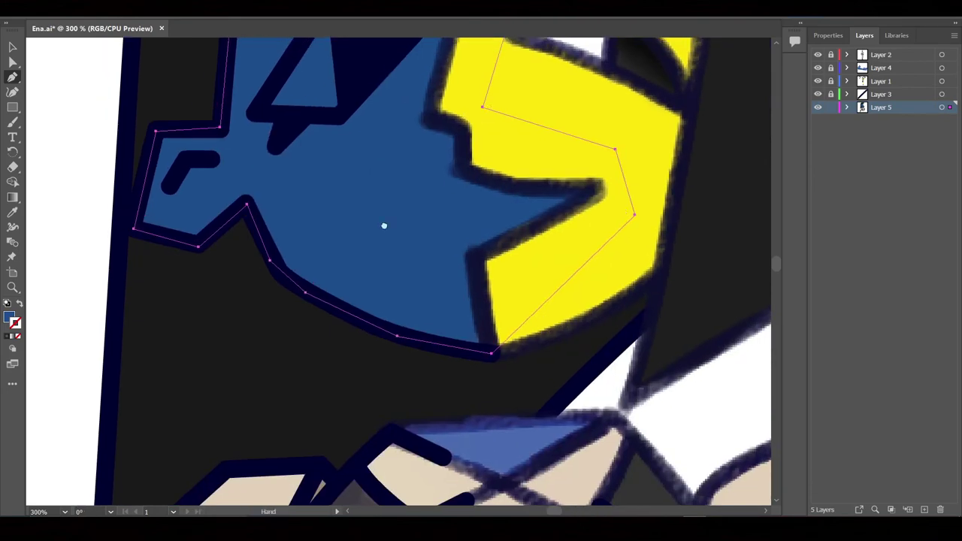
- Outline the eye triangle and give it a white fill
click(434, 295)
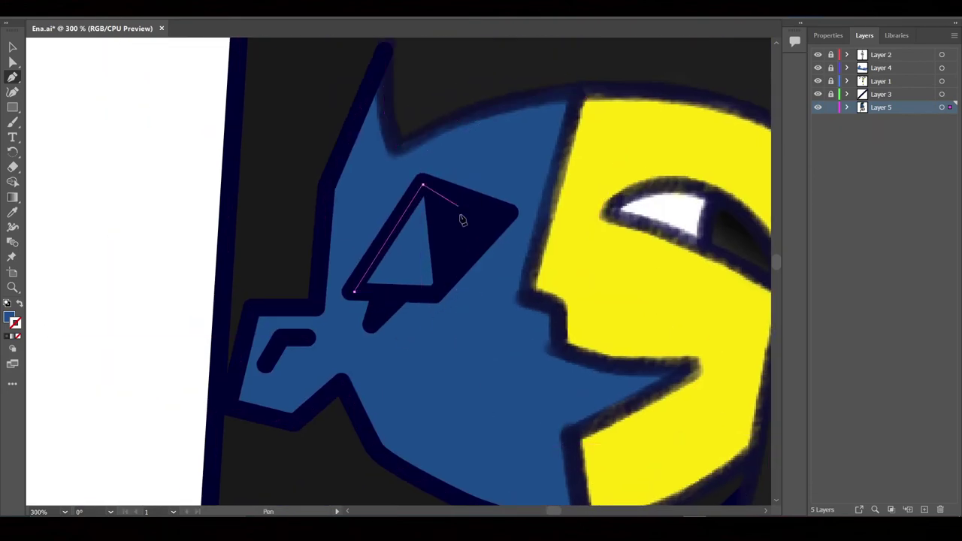
click(827, 35)
click(816, 172)
click(701, 193)
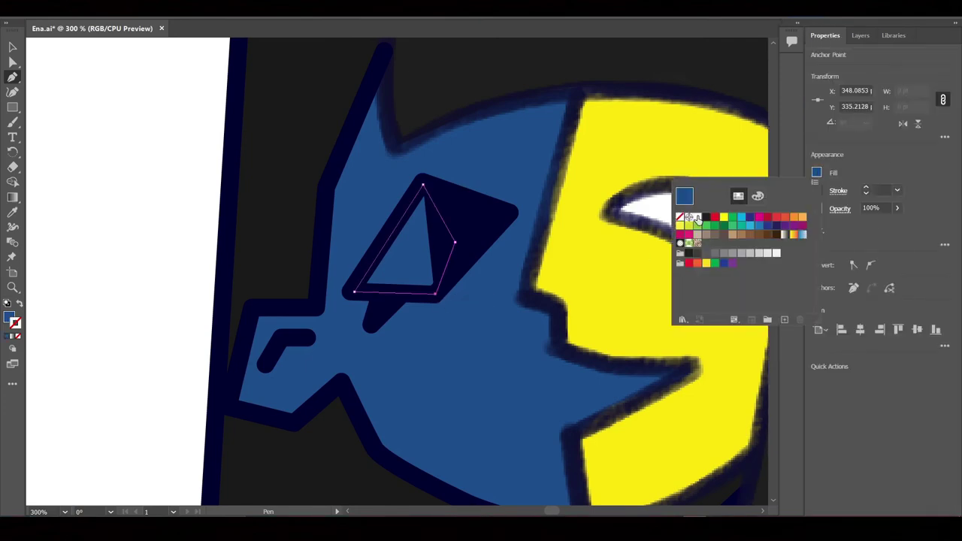
click(699, 212)
- Begin a new Pen shape in the gap above the skirt
key(ctrl+minus)
key(ctrl+minus)
key(ctrl+minus)
scroll(286, 268, down, 5)
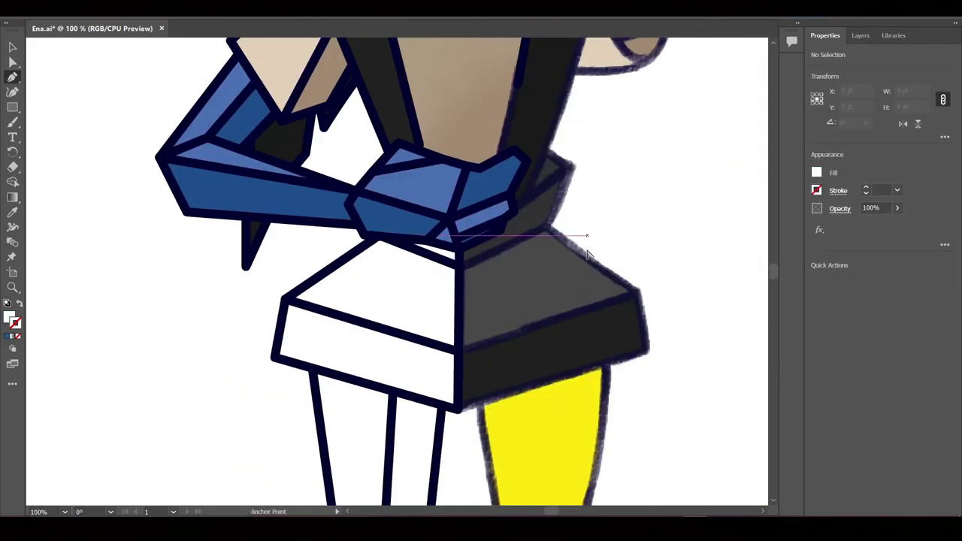
scroll(397, 128, right, 1)
key(ctrl+equal)
key(ctrl+equal)
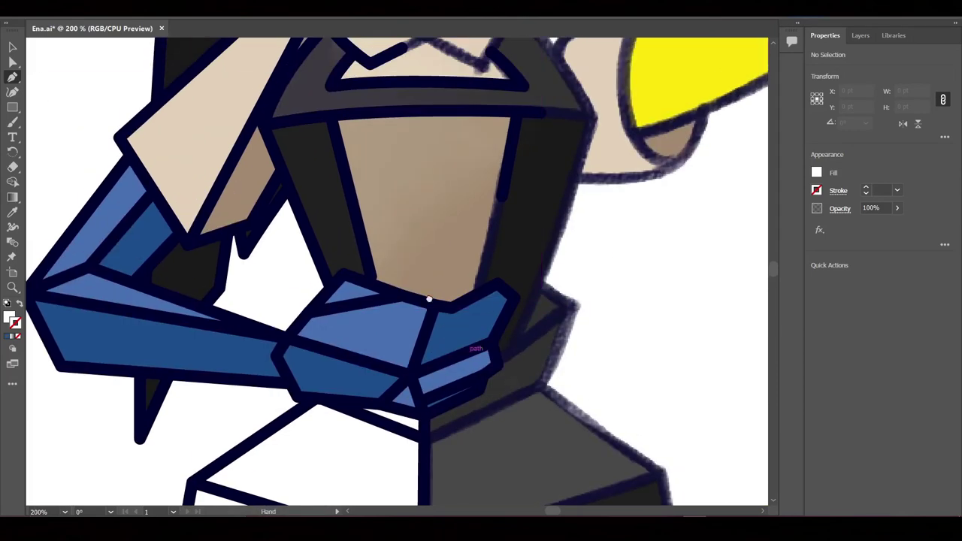
drag(395, 348, 348, 254)
click(335, 233)
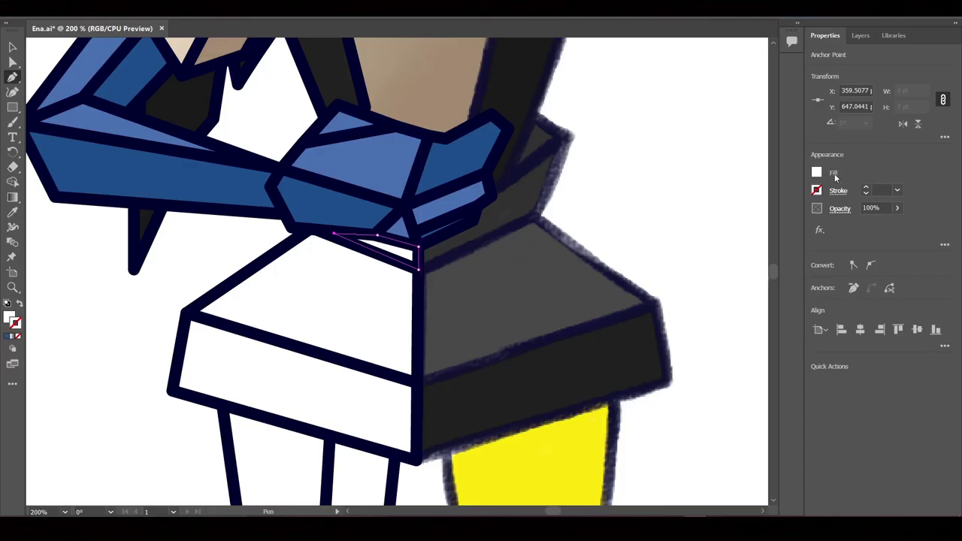
- Check the new shape's fill values and open the details page for dark grey #2e2f2a
click(835, 176)
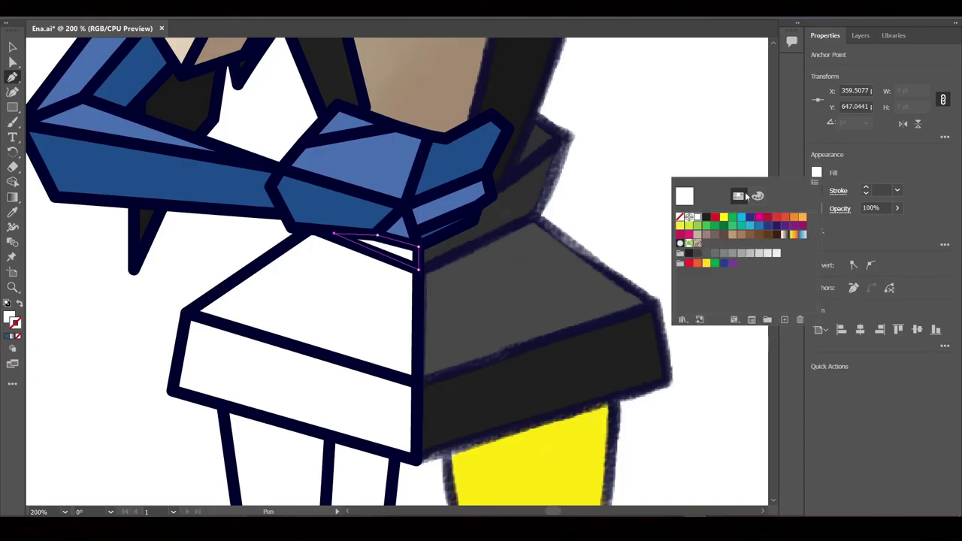
click(757, 195)
key(Escape)
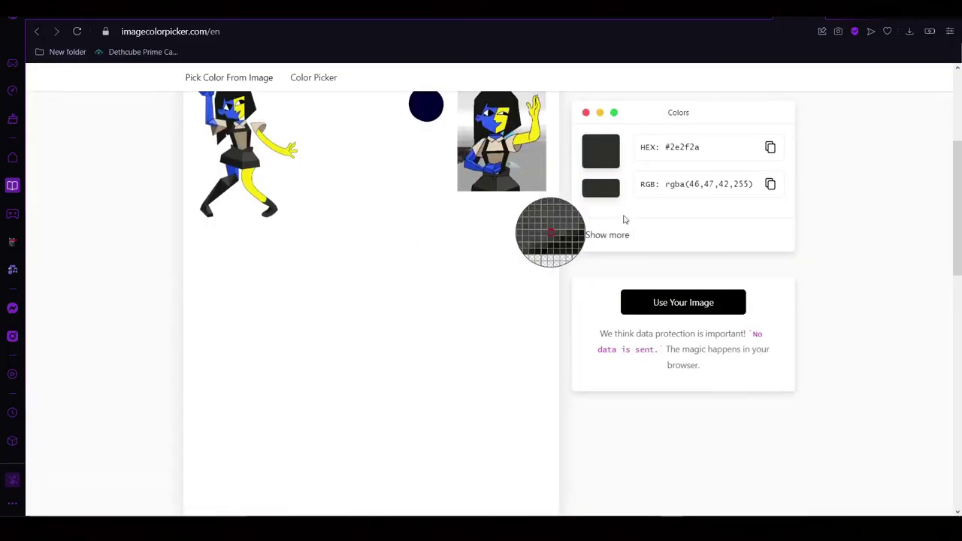
click(594, 236)
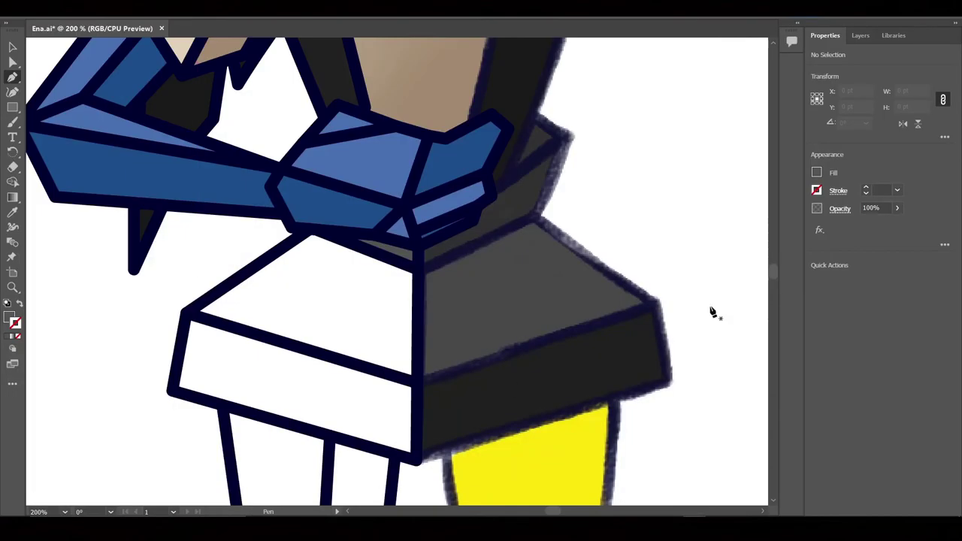
click(816, 173)
- Pen-trace the skirt's left top panel as a grey shape
key(Escape)
click(196, 308)
click(309, 235)
click(419, 269)
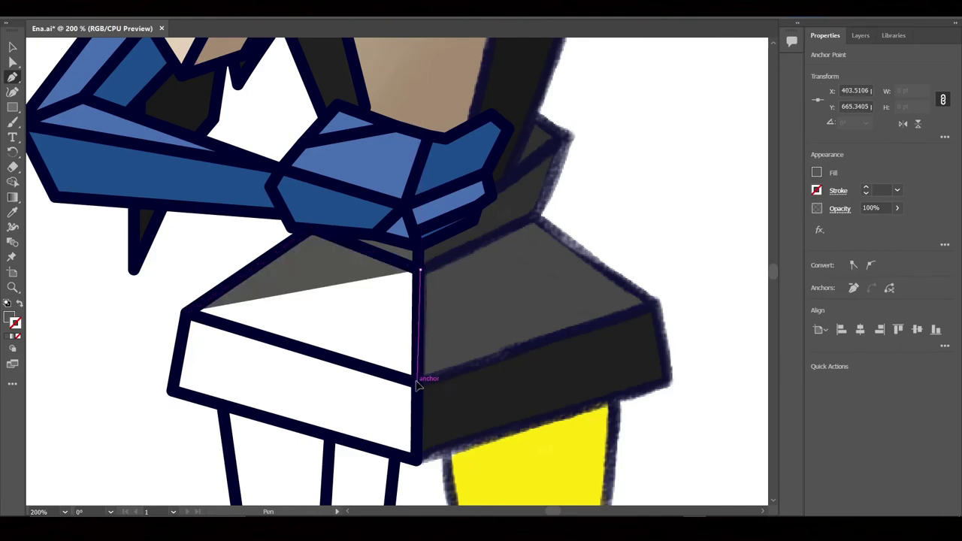
click(416, 383)
click(816, 172)
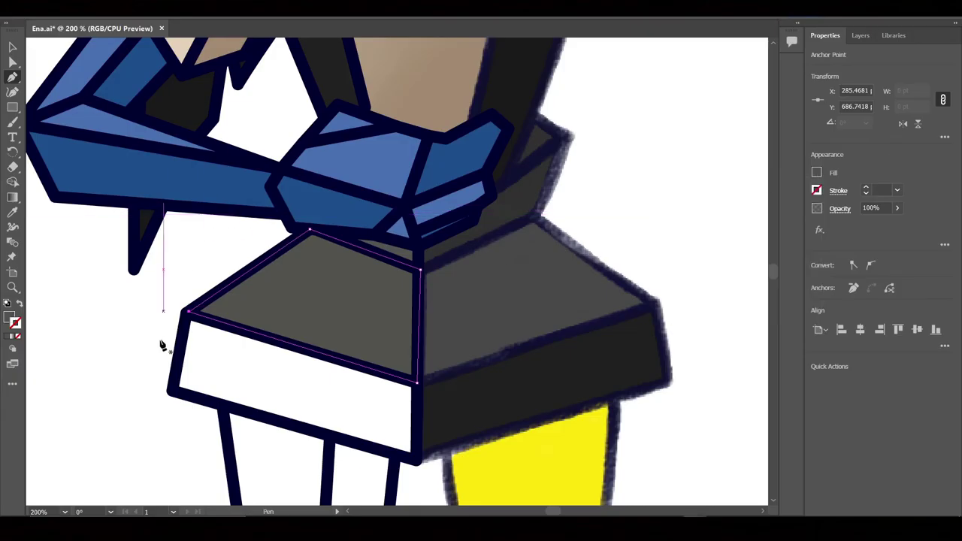
- Trace the skirt's left band and fill it with darker grey CMYK 2/0/11/82
click(187, 316)
click(416, 382)
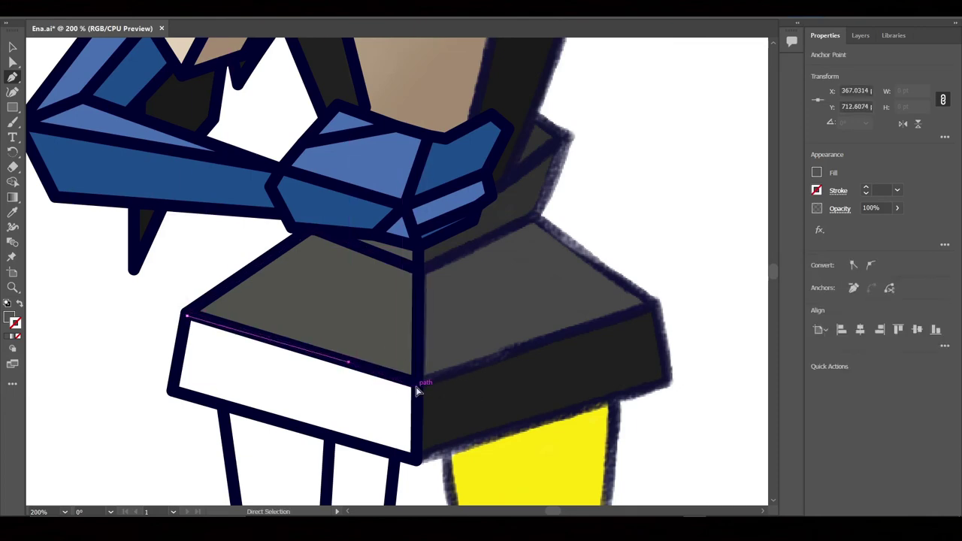
click(417, 456)
click(171, 392)
click(187, 316)
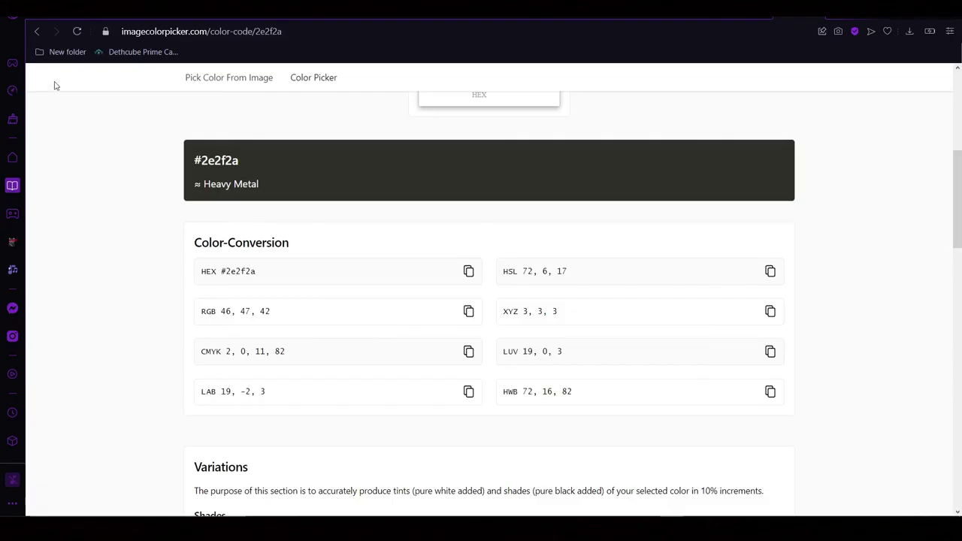
click(473, 186)
click(607, 234)
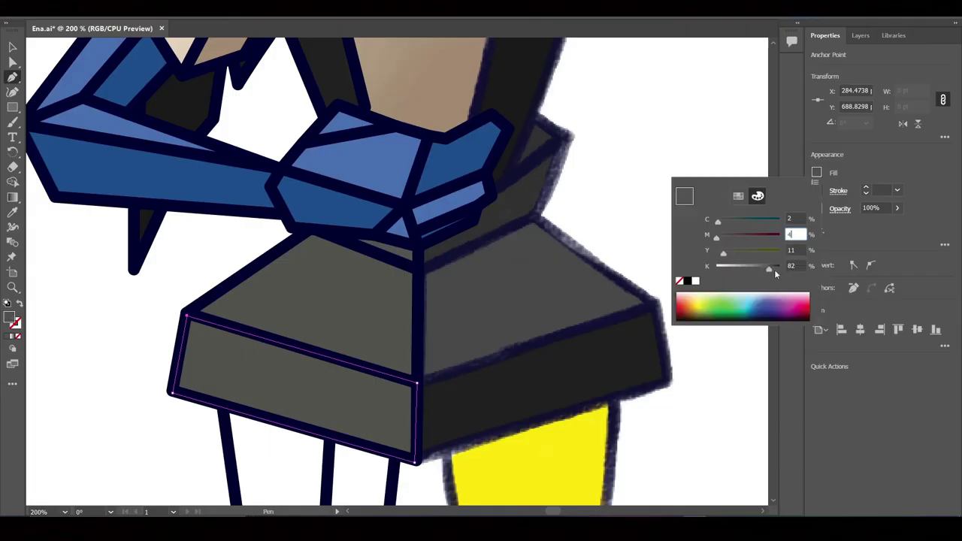
key(Return)
- Draw a four-corner shape over the left thigh and fill it with the arm's blue
key(ctrl+minus)
scroll(676, 262, down, 5)
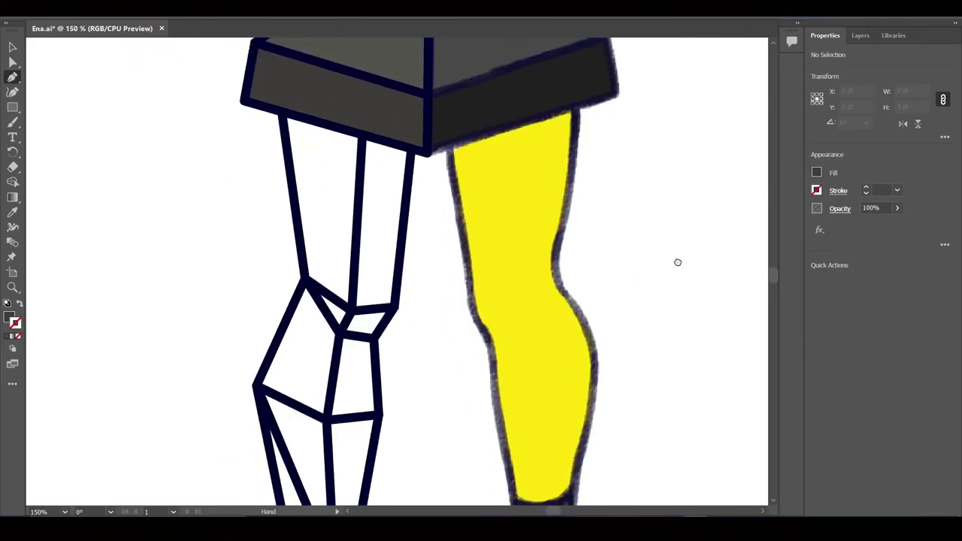
scroll(640, 310, up, 2)
scroll(640, 309, up, 3)
scroll(698, 275, down, 1)
scroll(698, 279, down, 1)
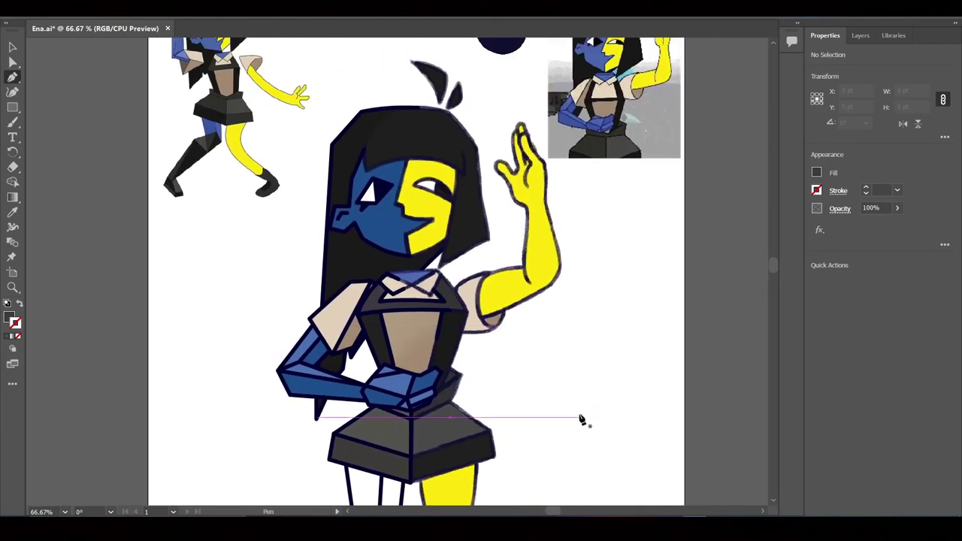
scroll(622, 371, down, 3)
scroll(579, 369, up, 2)
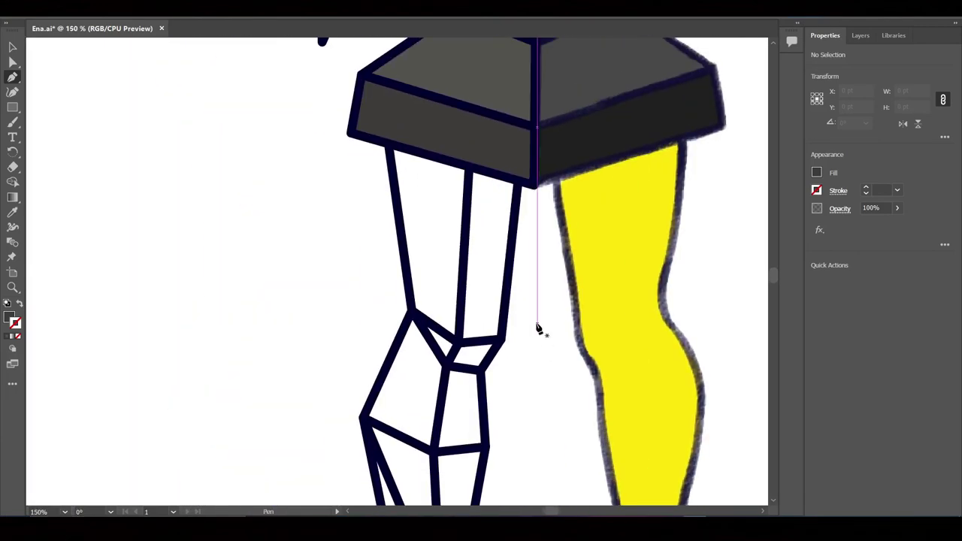
click(386, 144)
click(470, 169)
click(458, 343)
click(410, 310)
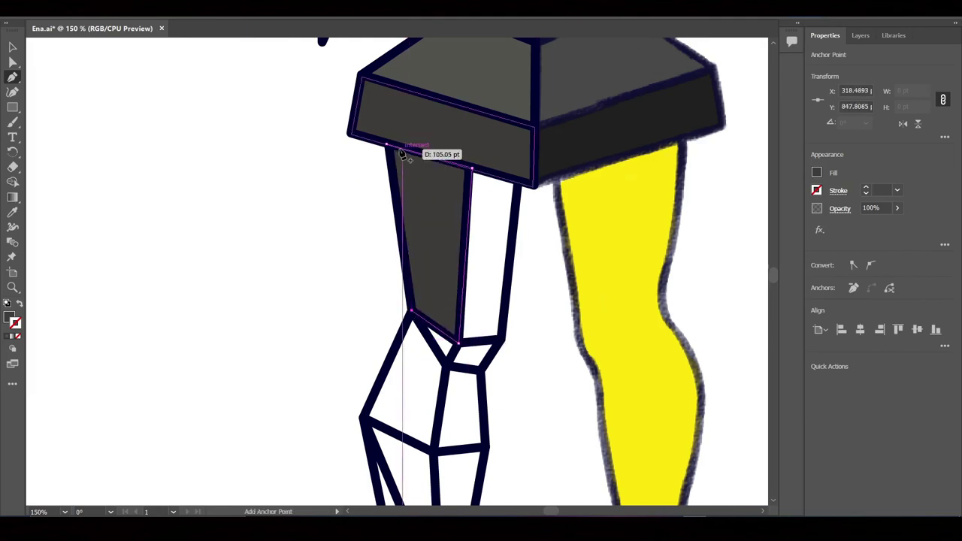
scroll(721, 172, up, 5)
key(i)
click(380, 181)
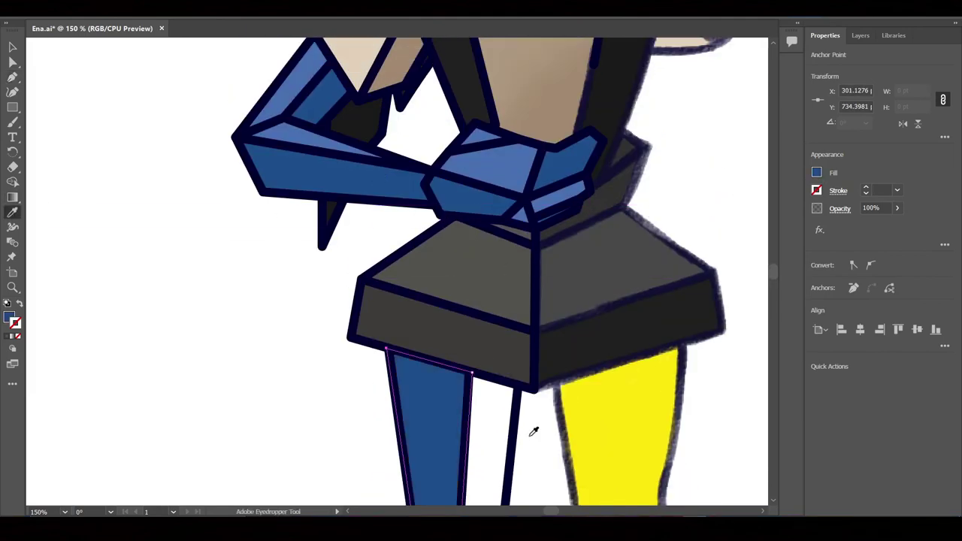
scroll(532, 429, down, 5)
key(ctrl+shift+a)
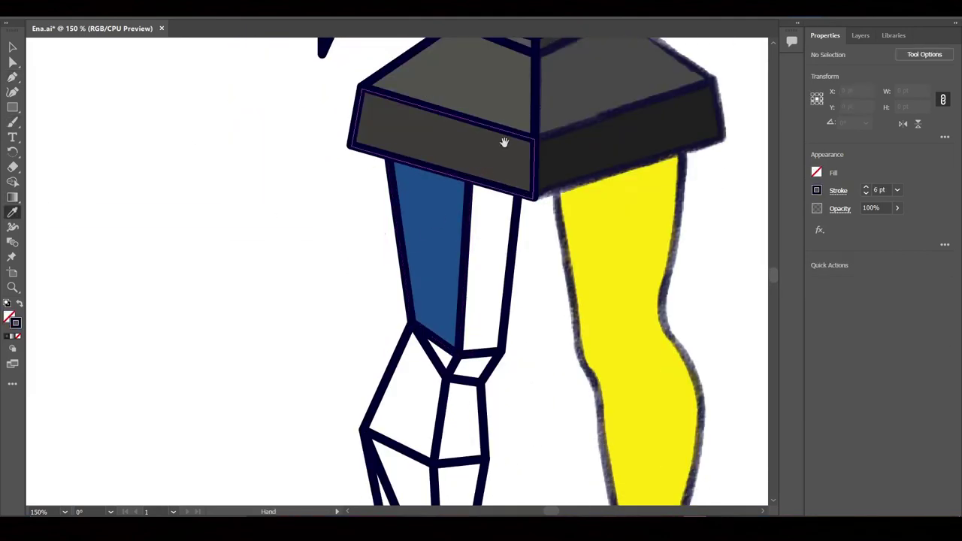
- Place the inner thigh shape's corners from the leg top down toward the knee
scroll(504, 143, up, 5)
key(p)
scroll(504, 142, down, 5)
click(417, 204)
click(467, 219)
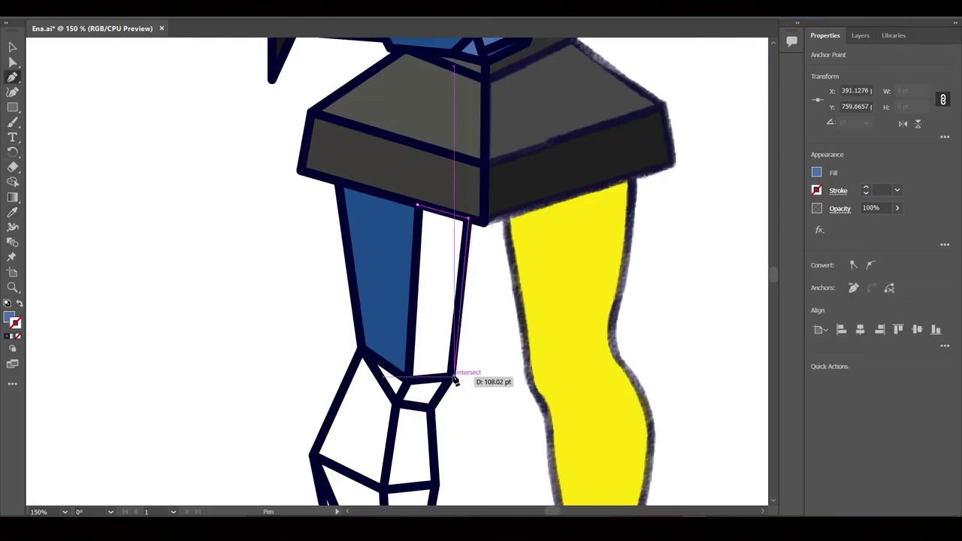
click(453, 376)
scroll(215, 271, down, 3)
scroll(307, 236, up, 1)
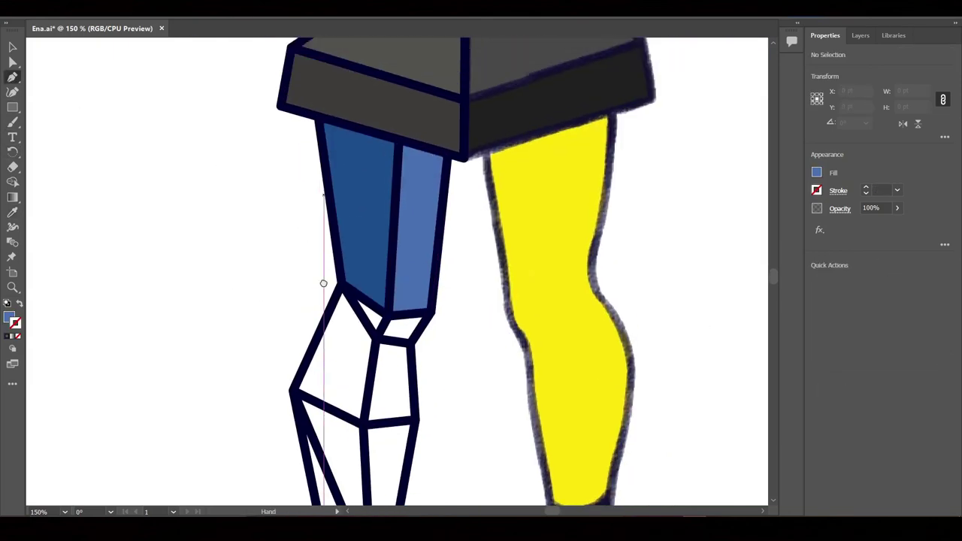
scroll(323, 279, down, 5)
scroll(515, 376, up, 3)
scroll(515, 376, up, 1)
scroll(442, 280, up, 1)
key(i)
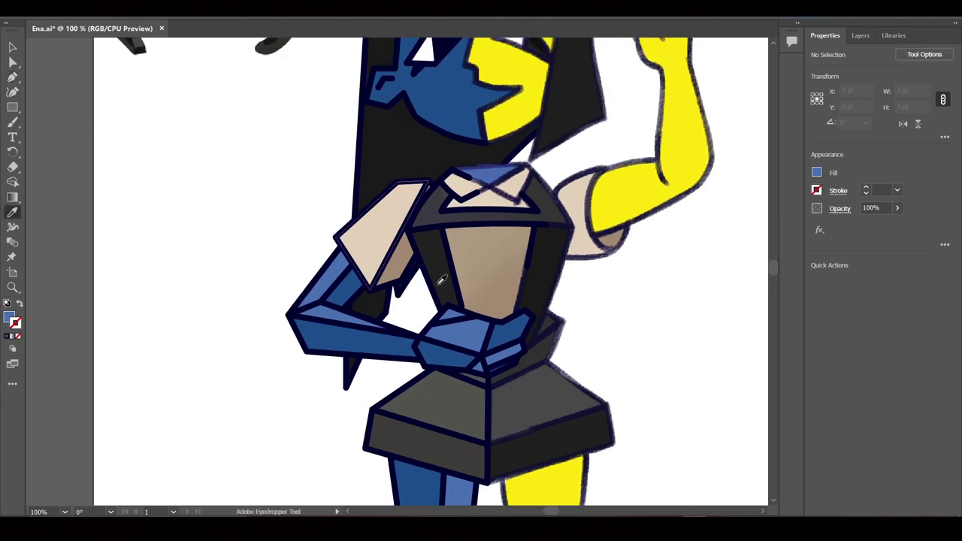
key(p)
scroll(307, 277, up, 2)
scroll(323, 286, down, 1)
scroll(338, 301, up, 3)
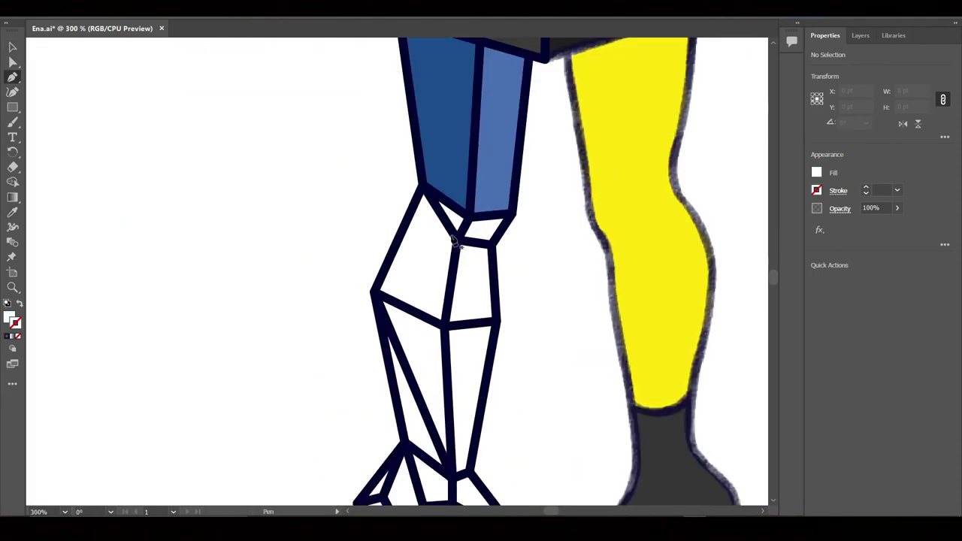
- Close the knee shape with its last two corners
click(429, 190)
click(402, 239)
scroll(459, 228, up, 5)
key(i)
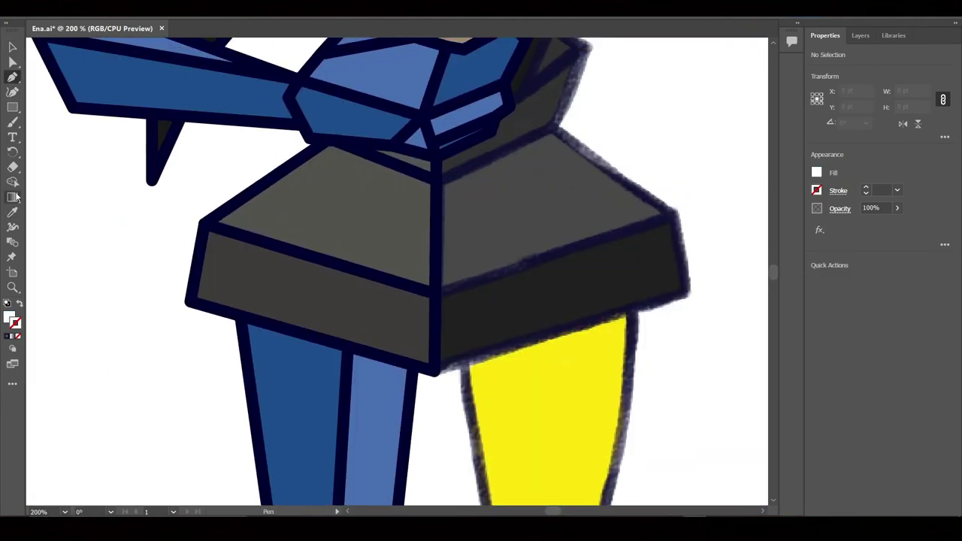
scroll(459, 227, up, 3)
scroll(458, 228, down, 8)
key(p)
scroll(451, 300, down, 5)
- Draw a small closed three-corner shape on the knee
click(421, 139)
click(434, 114)
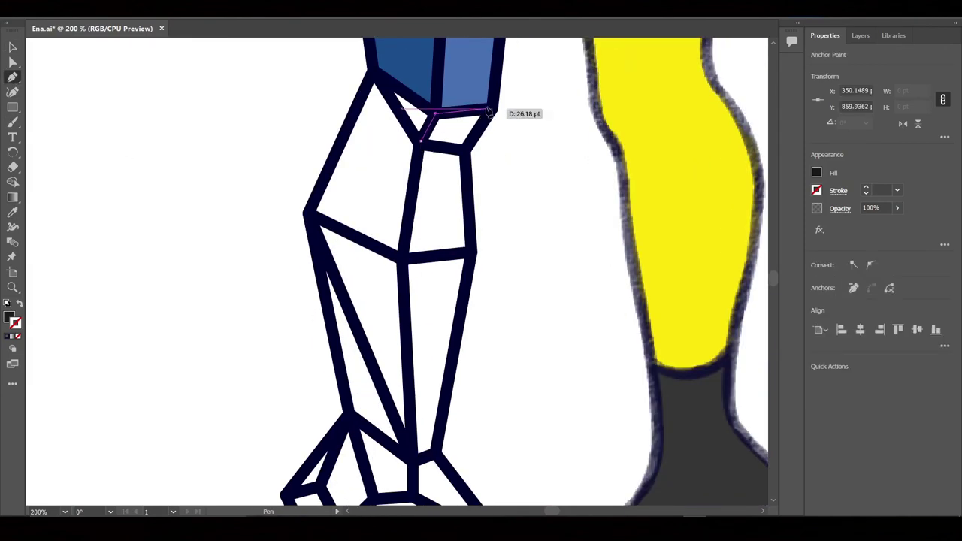
click(429, 149)
scroll(225, 382, down, 3)
scroll(343, 386, up, 5)
scroll(344, 423, up, 5)
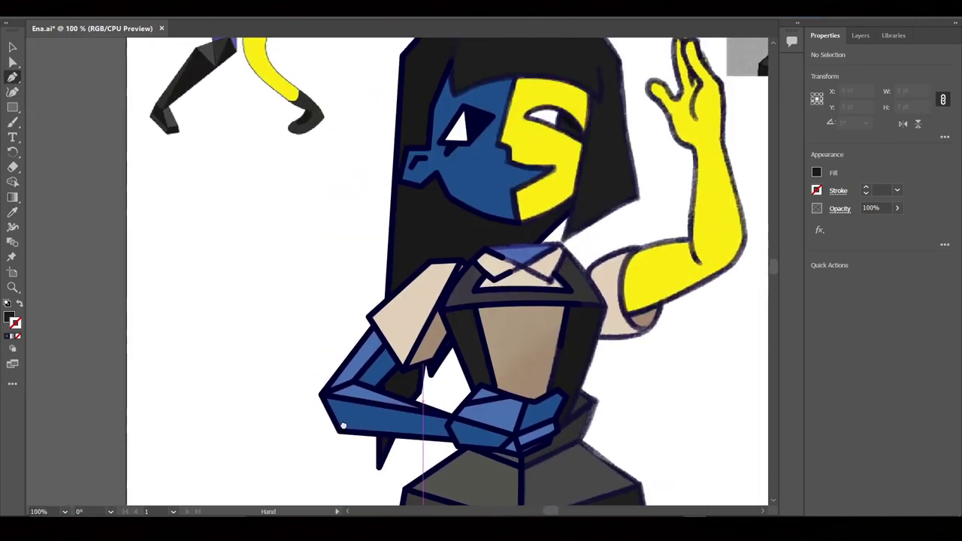
scroll(449, 291, down, 8)
scroll(450, 291, up, 2)
- Draw the lower-leg shadow shape below the knee
click(453, 392)
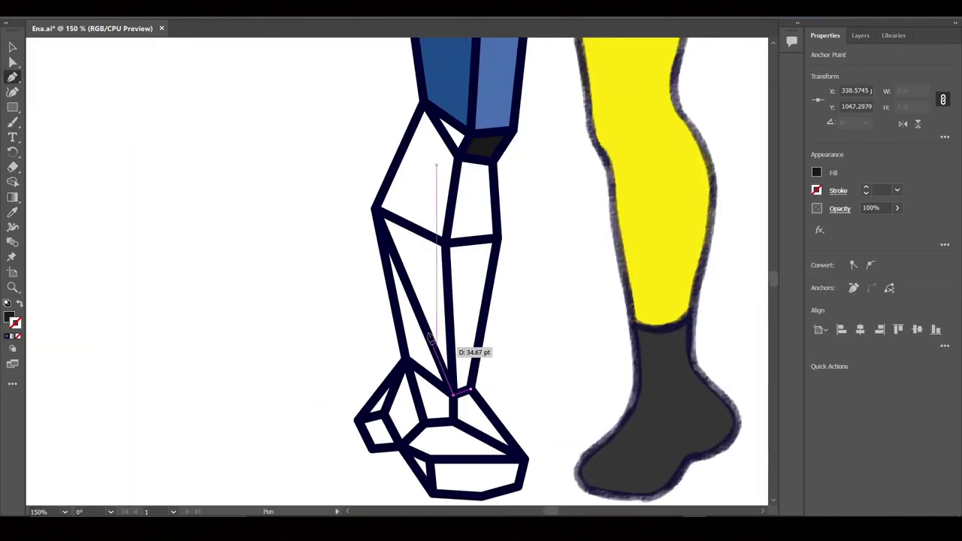
click(448, 243)
click(500, 237)
key(Escape)
scroll(284, 322, down, 2)
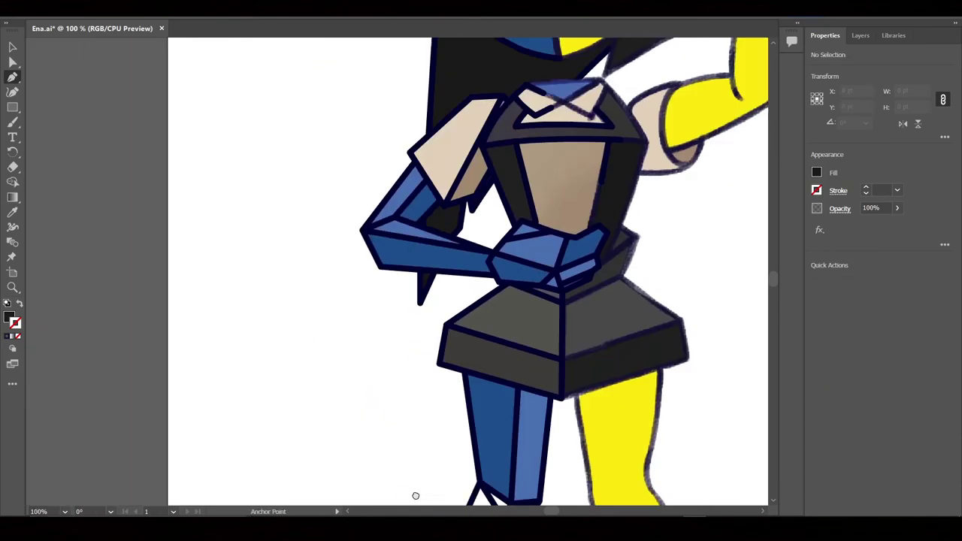
scroll(395, 332, up, 8)
scroll(394, 331, down, 8)
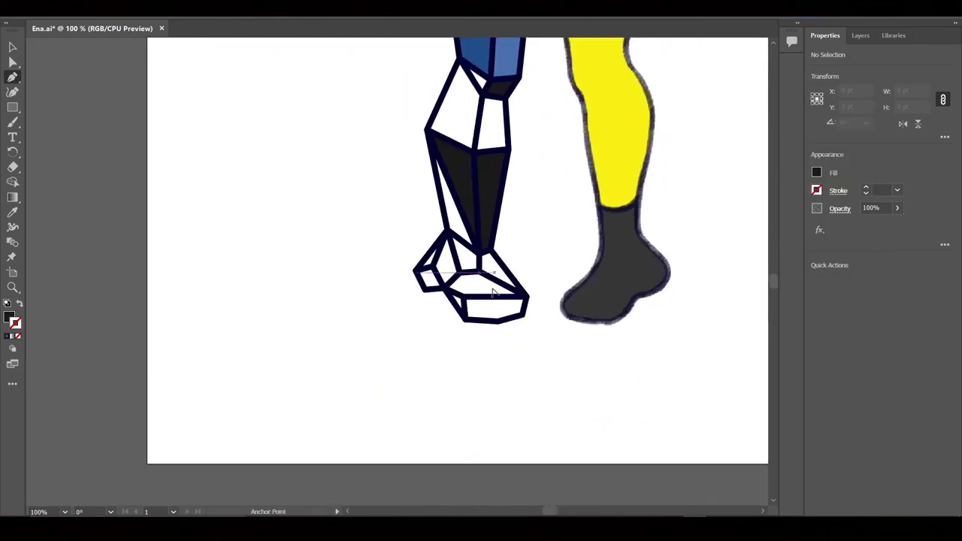
scroll(394, 331, up, 2)
- Draw the foot sole shape across the bottom of the foot
click(453, 262)
click(325, 263)
key(Escape)
click(453, 263)
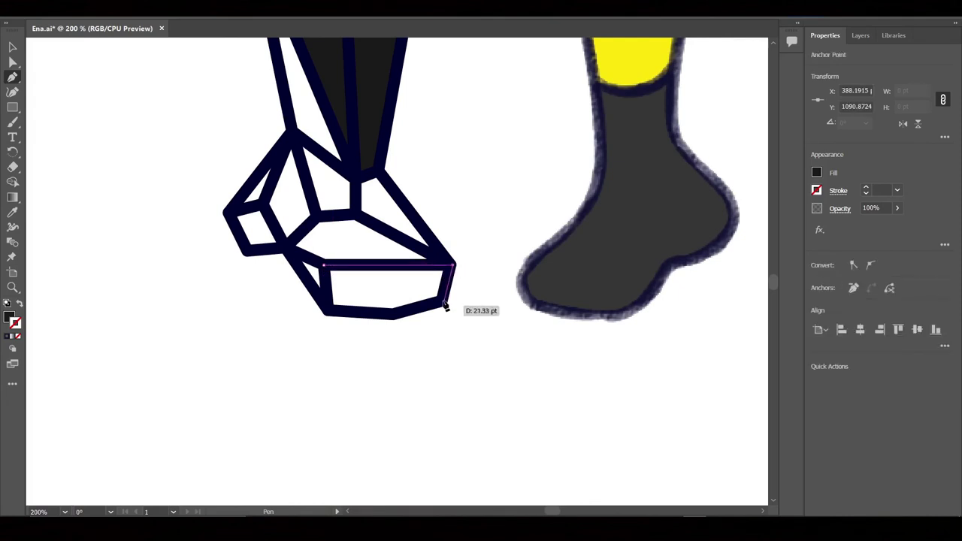
click(443, 300)
click(391, 314)
key(Escape)
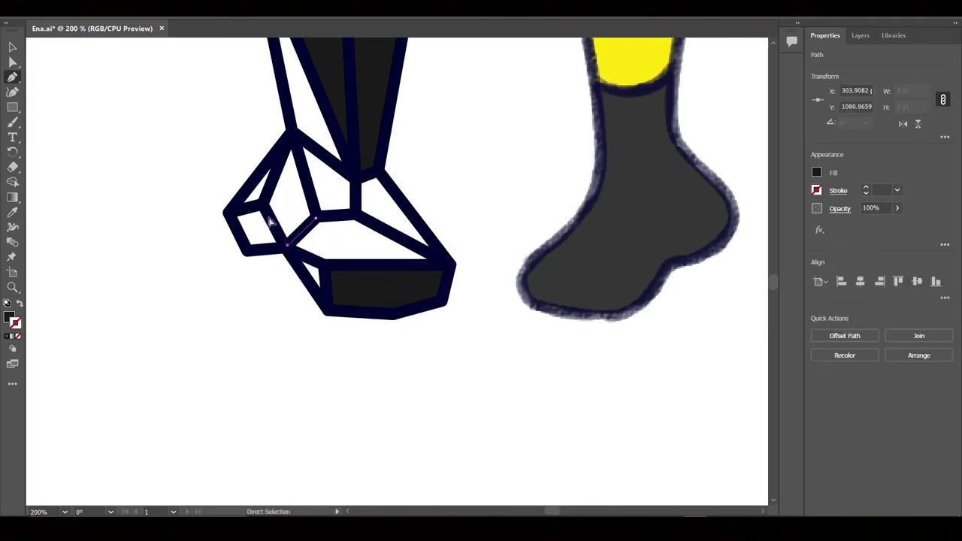
- Add a dark facet shape on the heel's left side
click(228, 213)
click(288, 139)
click(264, 205)
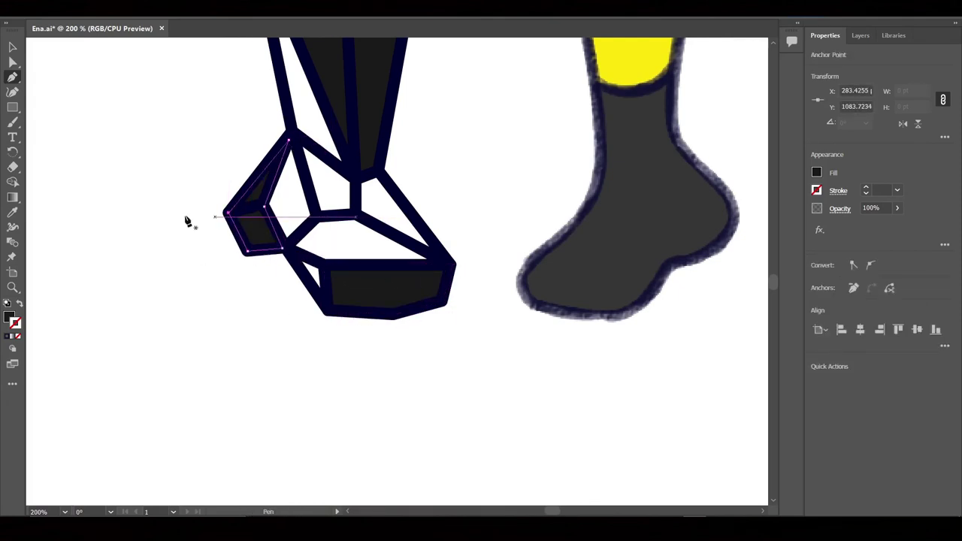
key(Escape)
scroll(268, 324, up, 3)
scroll(271, 193, down, 2)
scroll(375, 386, up, 5)
scroll(288, 274, up, 1)
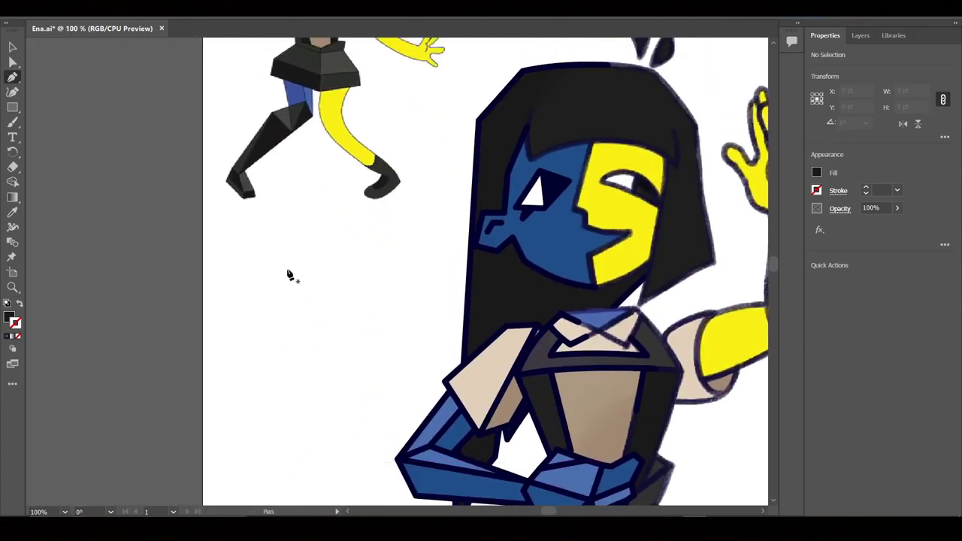
scroll(288, 274, up, 3)
scroll(361, 318, down, 6)
scroll(584, 222, up, 1)
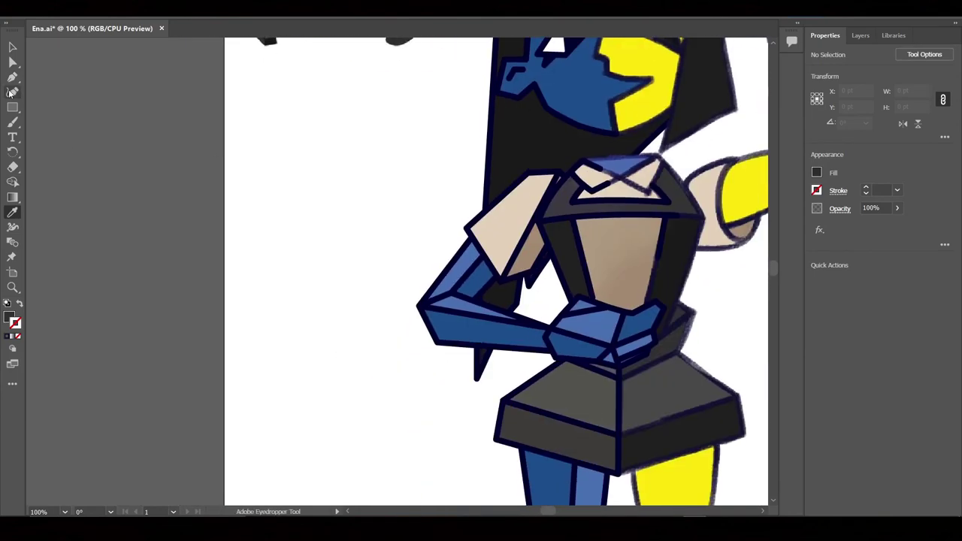
- Draw a closed dark grey triangle at the knee
click(12, 76)
scroll(496, 270, down, 10)
click(538, 169)
click(523, 197)
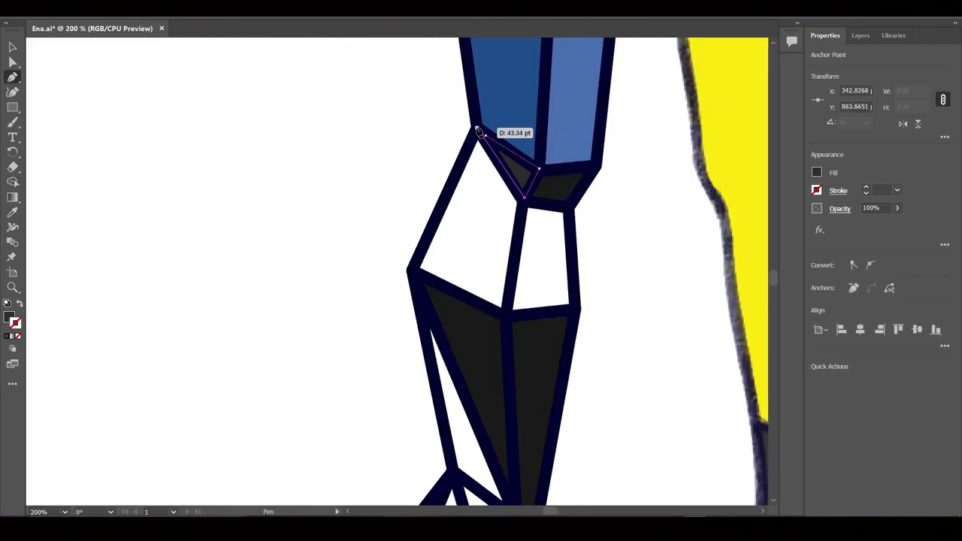
click(478, 131)
scroll(318, 178, down, 5)
scroll(453, 113, down, 3)
scroll(496, 338, up, 5)
- Add a triangle on the foot and a six-corner facet around the ankle
click(497, 360)
click(529, 373)
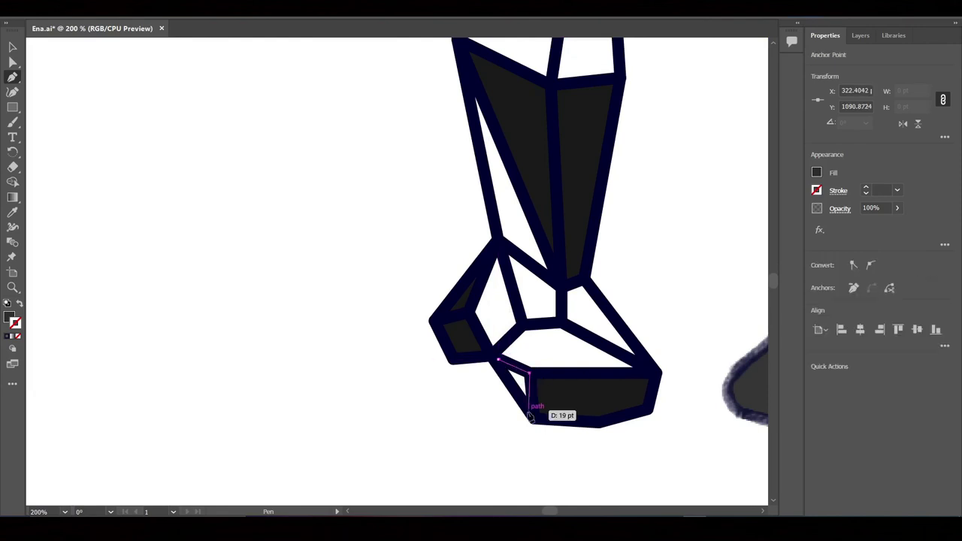
click(498, 360)
click(561, 289)
click(561, 323)
click(521, 327)
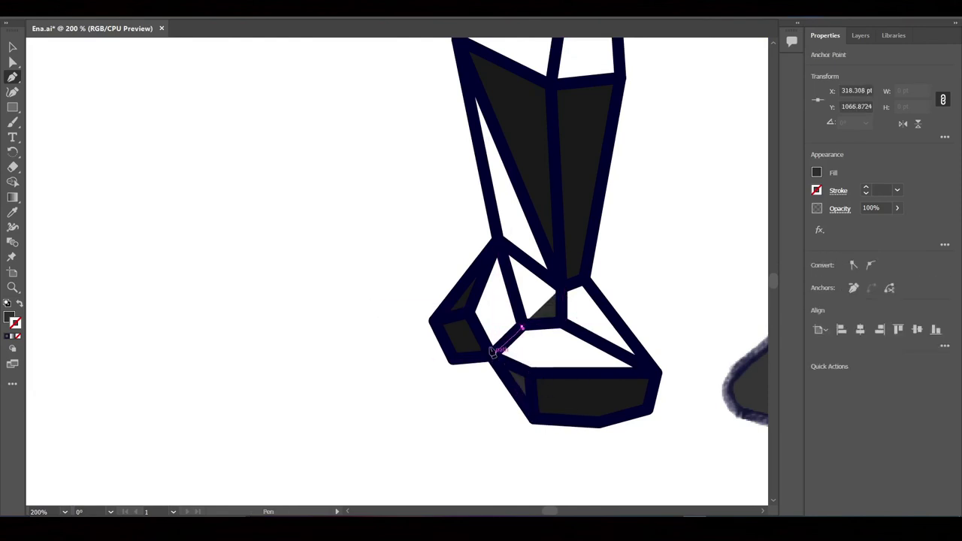
click(492, 353)
click(467, 309)
click(496, 245)
- Close one more triangular facet over the knee
scroll(359, 236, down, 3)
scroll(402, 301, down, 2)
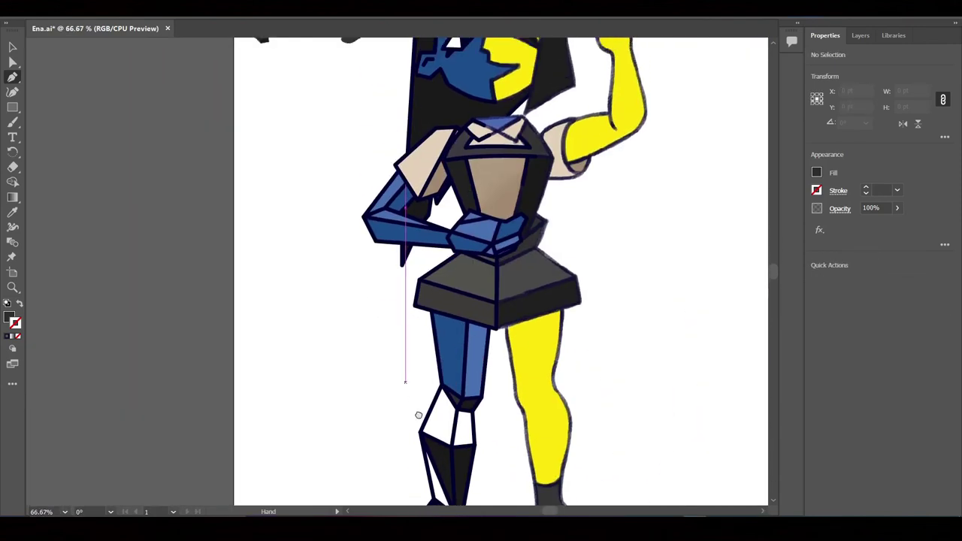
scroll(416, 414, up, 2)
scroll(483, 345, up, 1)
click(495, 389)
click(420, 354)
click(469, 247)
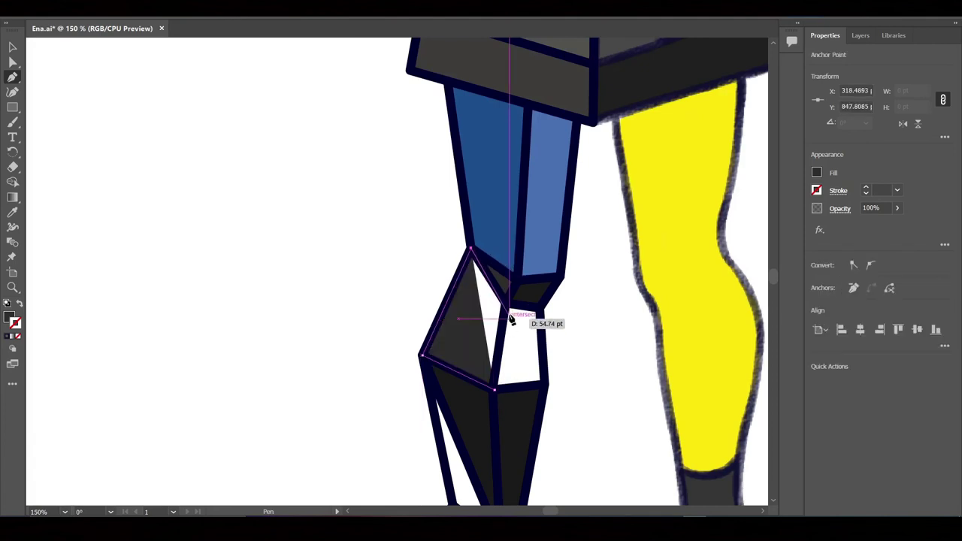
click(495, 389)
scroll(234, 207, down, 1)
- Draw a dark Pen facet along the shin's edge below the knee
key(x)
scroll(434, 271, down, 5)
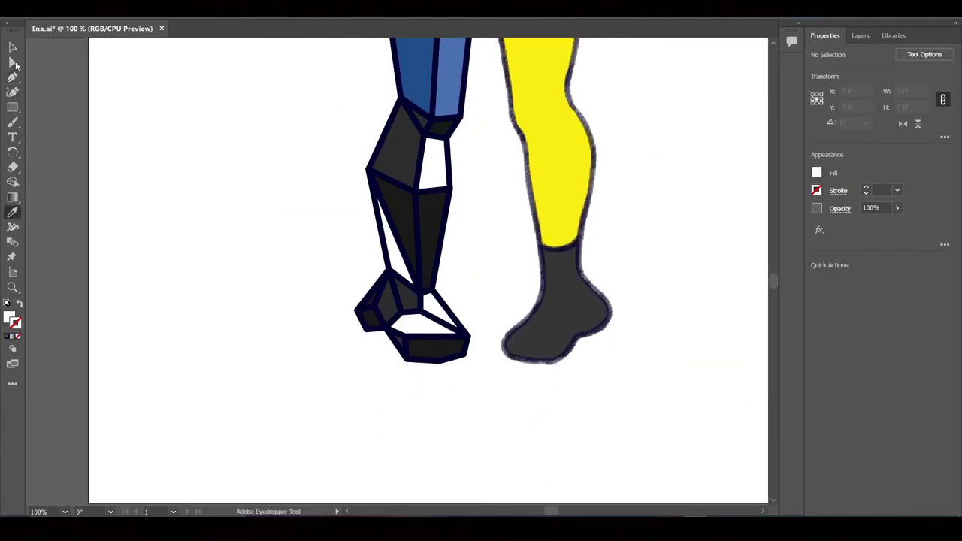
key(p)
scroll(420, 225, up, 1)
click(412, 127)
click(451, 204)
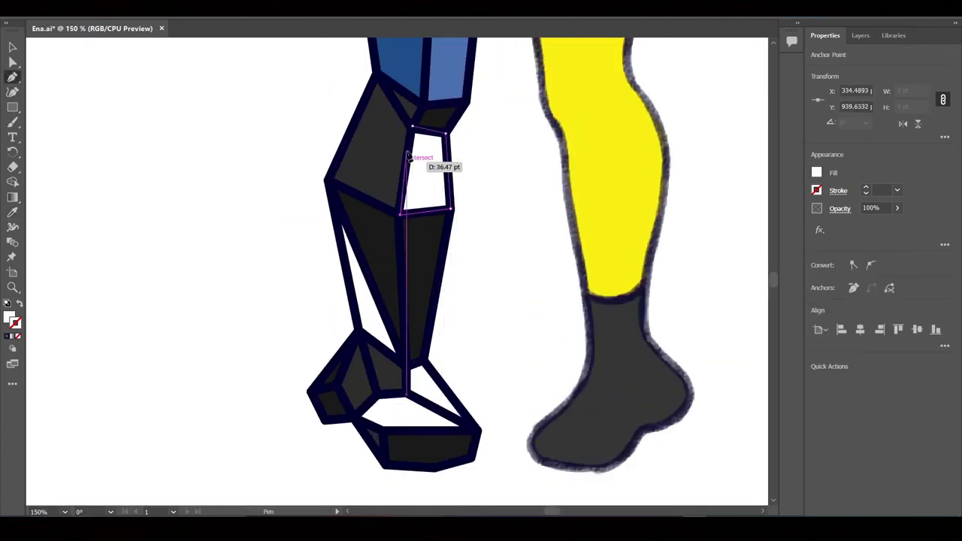
click(340, 213)
click(404, 359)
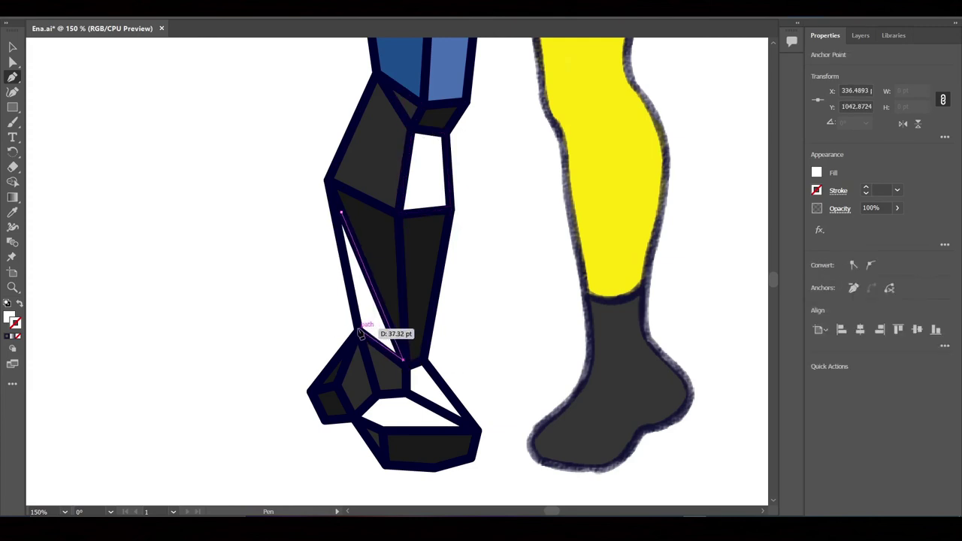
click(343, 213)
scroll(305, 294, down, 3)
scroll(60, 245, up, 10)
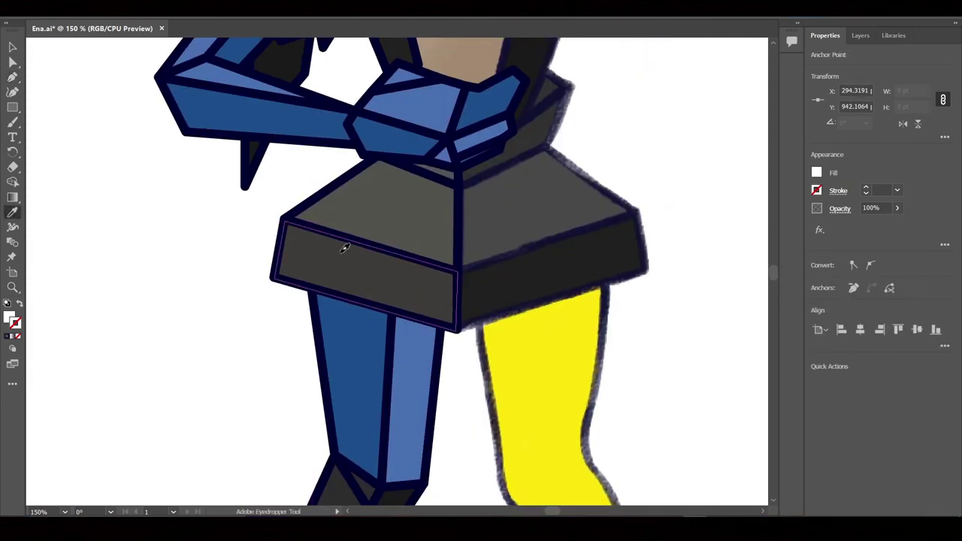
- Select the skirt's dark band and try recolouring it with a colour sampled from the artwork
click(12, 62)
click(361, 256)
key(i)
scroll(397, 290, down, 2)
scroll(145, 236, down, 5)
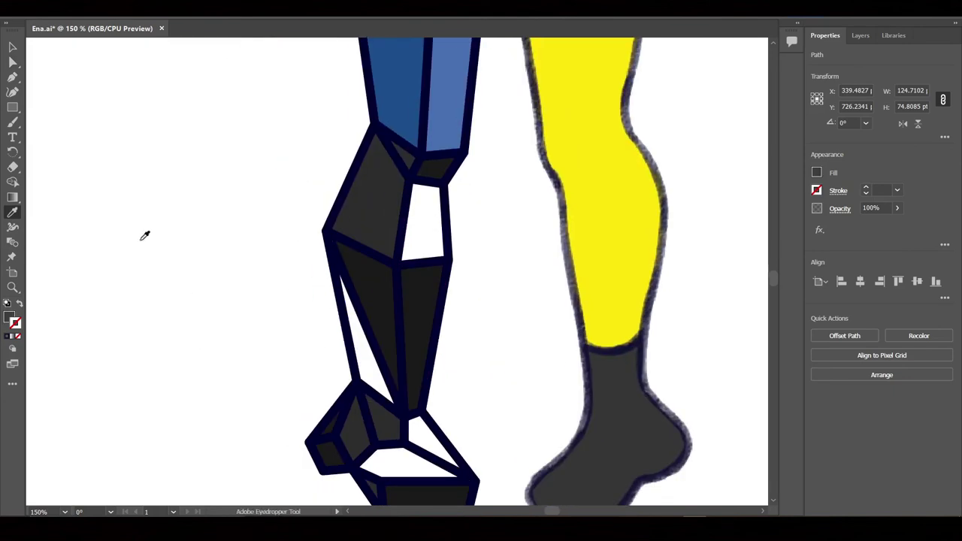
scroll(368, 335, up, 10)
key(a)
scroll(368, 336, down, 5)
scroll(367, 335, up, 5)
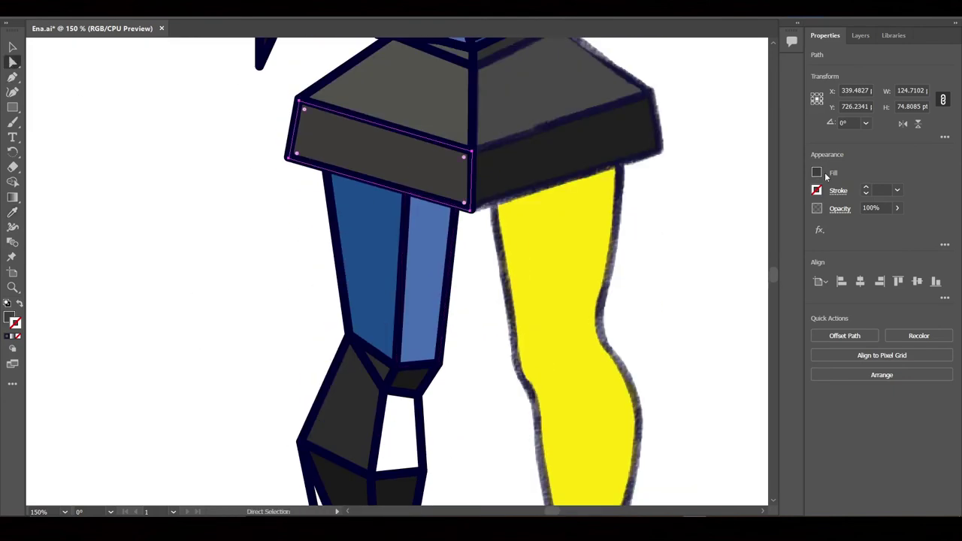
click(816, 172)
drag(382, 157, 198, 224)
scroll(197, 223, down, 3)
key(i)
click(262, 90)
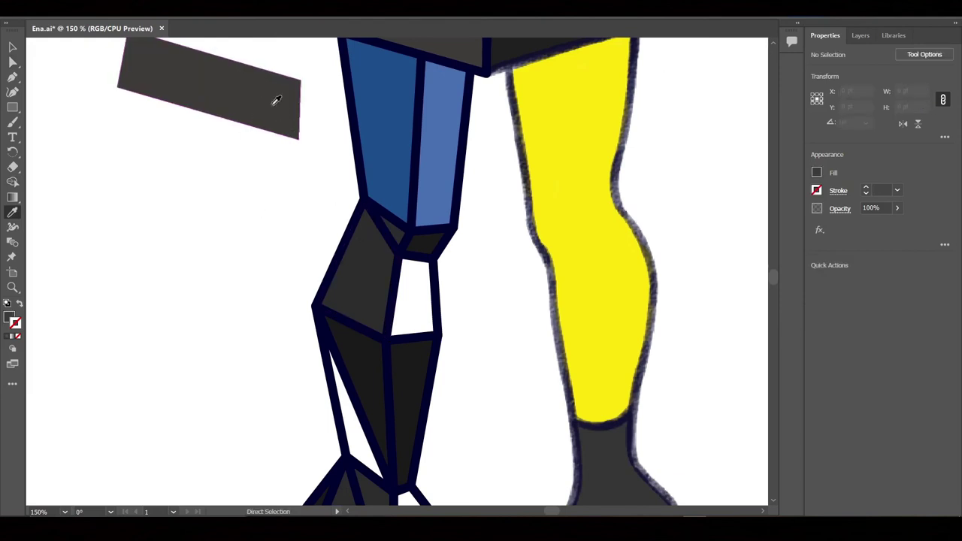
- Delete the misplaced copy of the skirt band
scroll(276, 100, up, 2)
key(v)
drag(219, 176, 230, 258)
key(Delete)
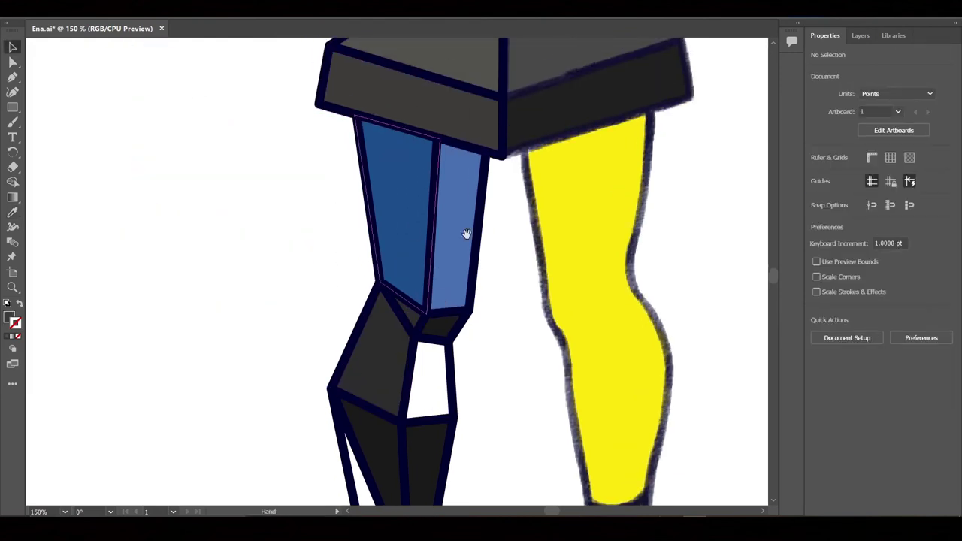
key(ctrl+minus)
- Pan from the torso back down to bring the legs into view
drag(524, 326, 481, 168)
key(i)
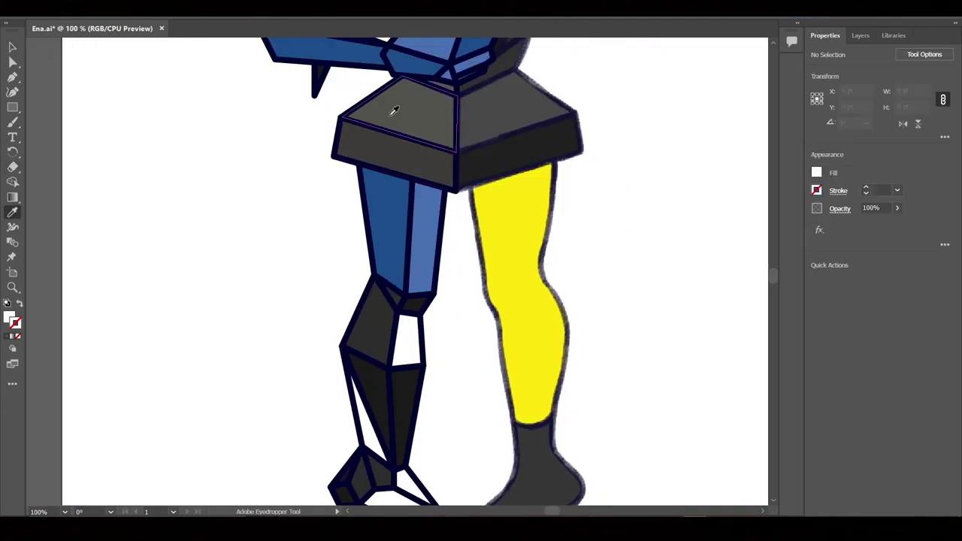
scroll(401, 103, up, 3)
drag(427, 332, 457, 133)
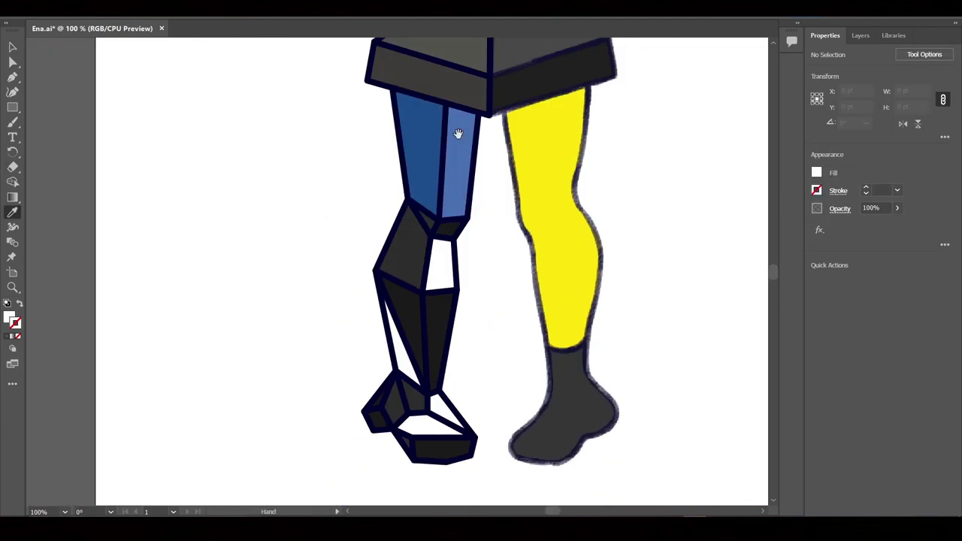
scroll(418, 235, up, 5)
scroll(425, 318, down, 5)
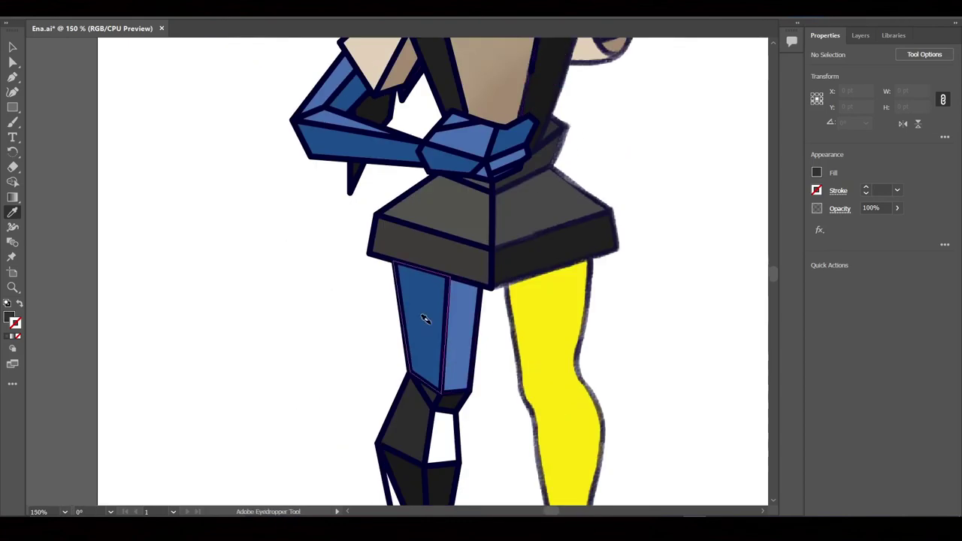
key(ctrl+plus)
scroll(507, 168, down, 3)
key(p)
- Draw Pen facets over the white knee gap and the ankle
click(816, 190)
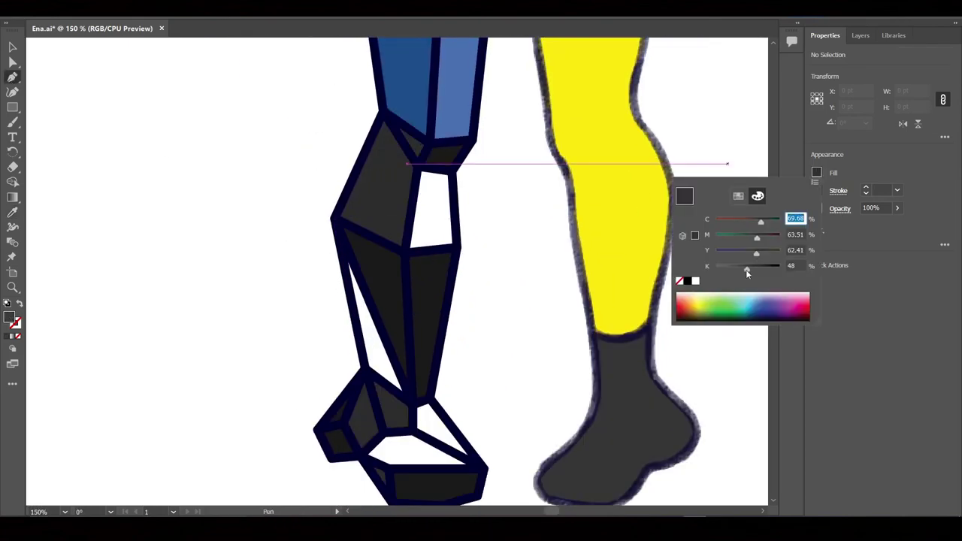
click(419, 166)
click(450, 174)
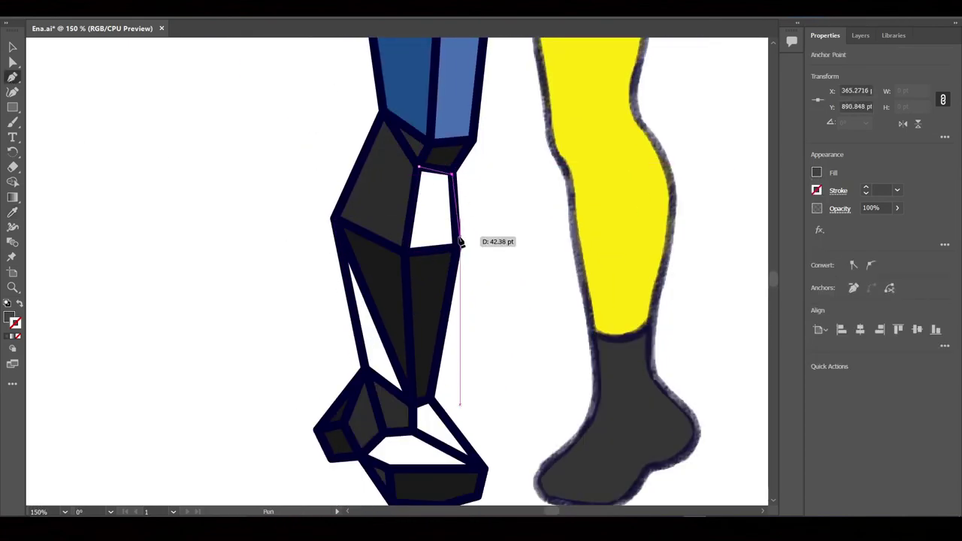
click(406, 252)
click(410, 402)
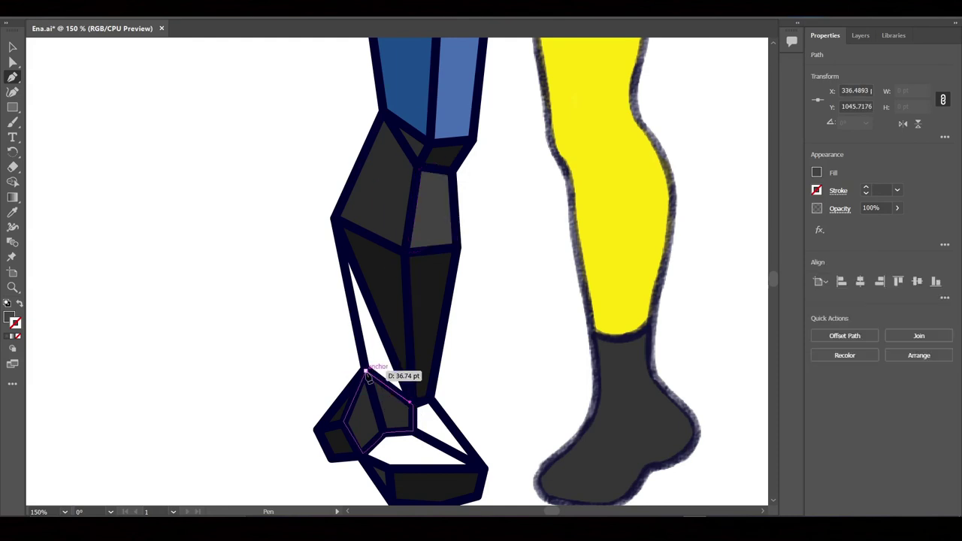
click(343, 247)
click(365, 370)
scroll(425, 426, down, 3)
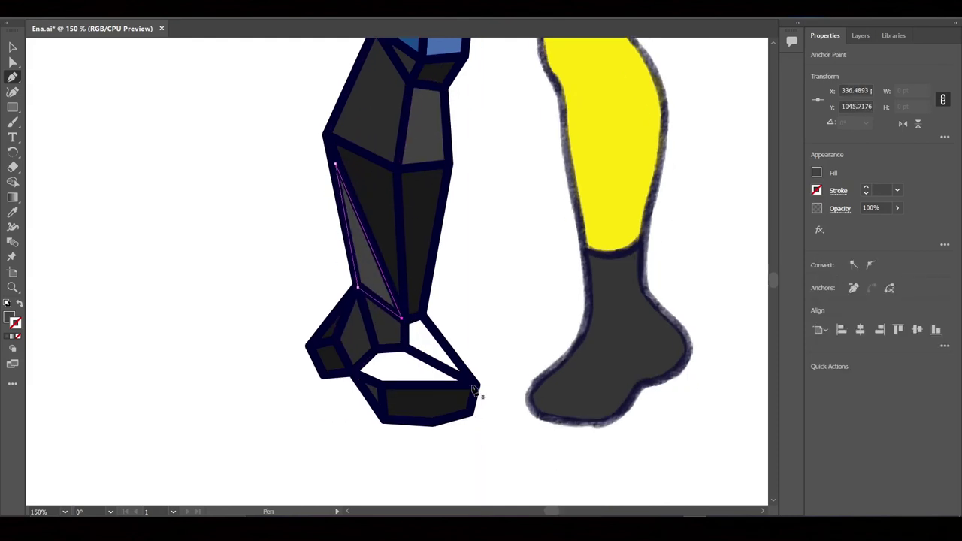
click(473, 386)
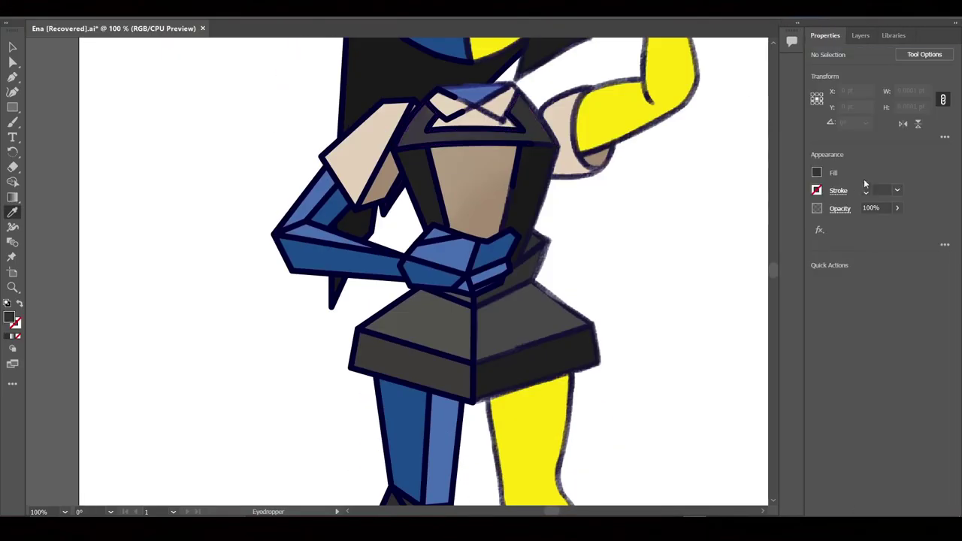
- Cover the knee gap with a grey facet given the thick dark outline via Eyedropper
click(816, 173)
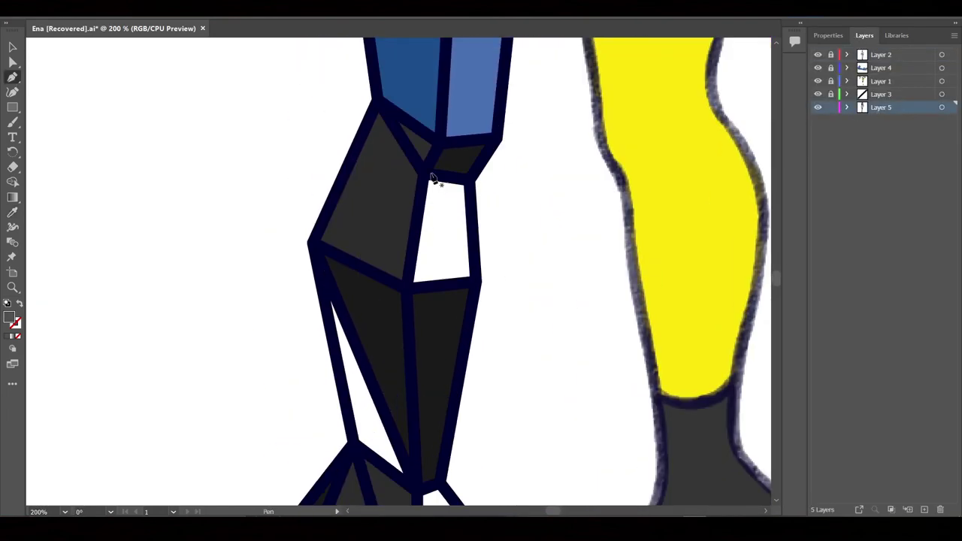
click(432, 178)
click(470, 182)
click(475, 280)
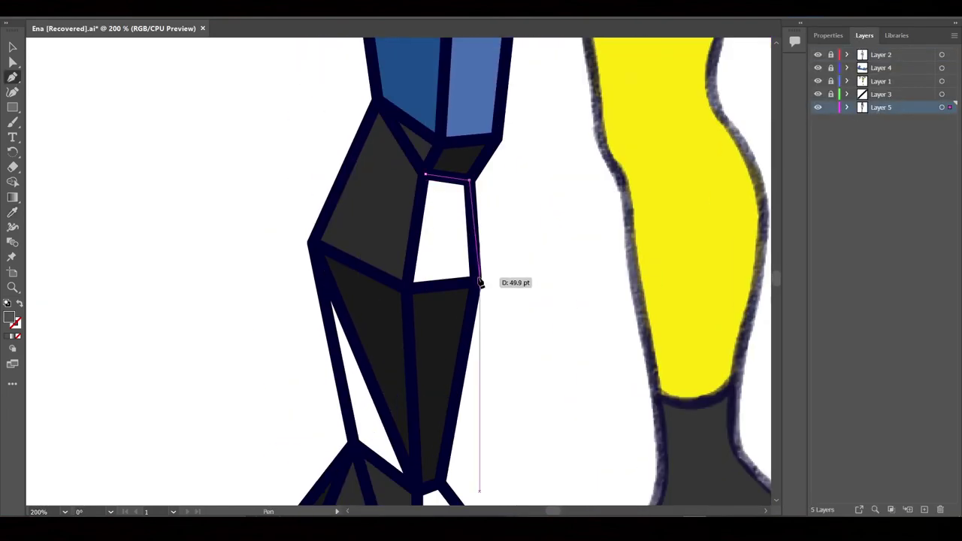
click(415, 282)
click(431, 179)
scroll(350, 173, down, 5)
key(i)
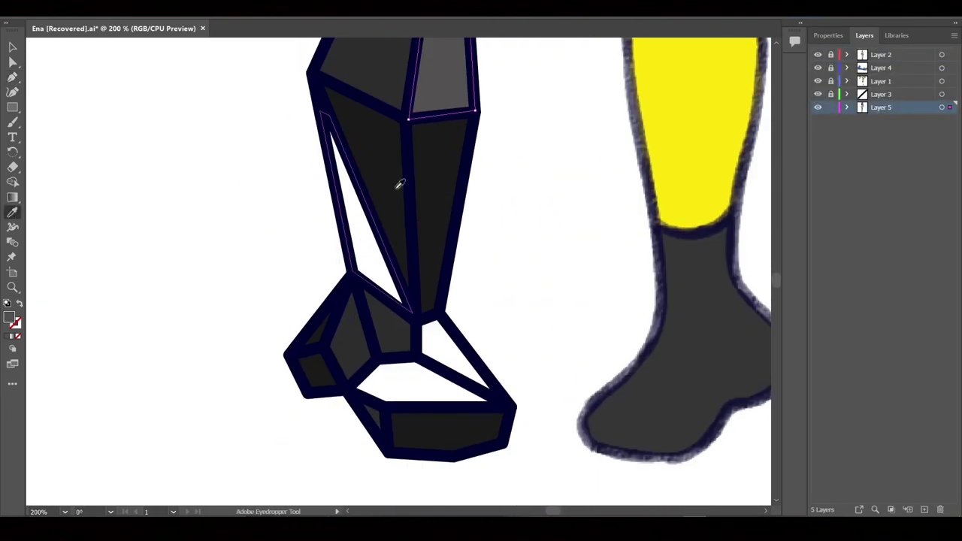
click(357, 239)
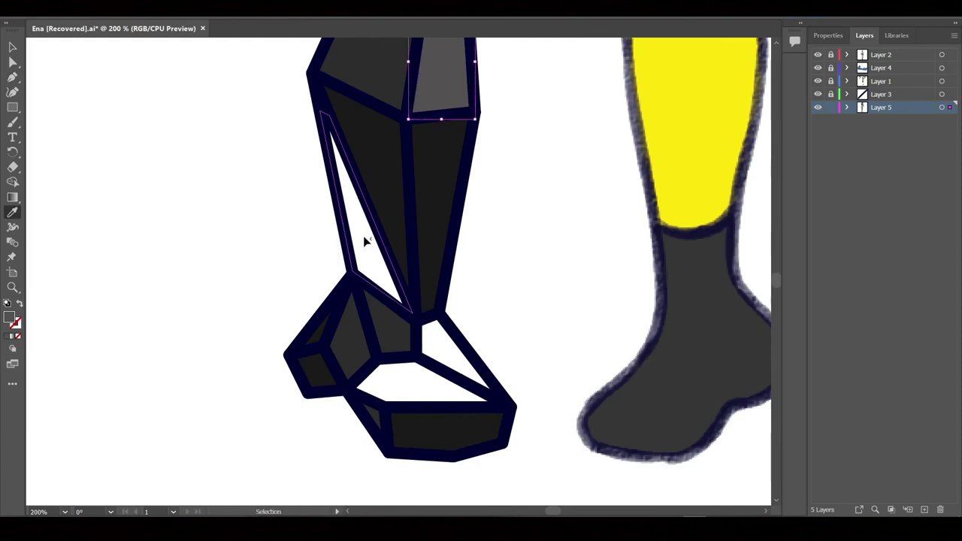
- Fill the white sliver along the shin with a grey triangle
click(331, 121)
click(413, 315)
click(353, 277)
click(331, 120)
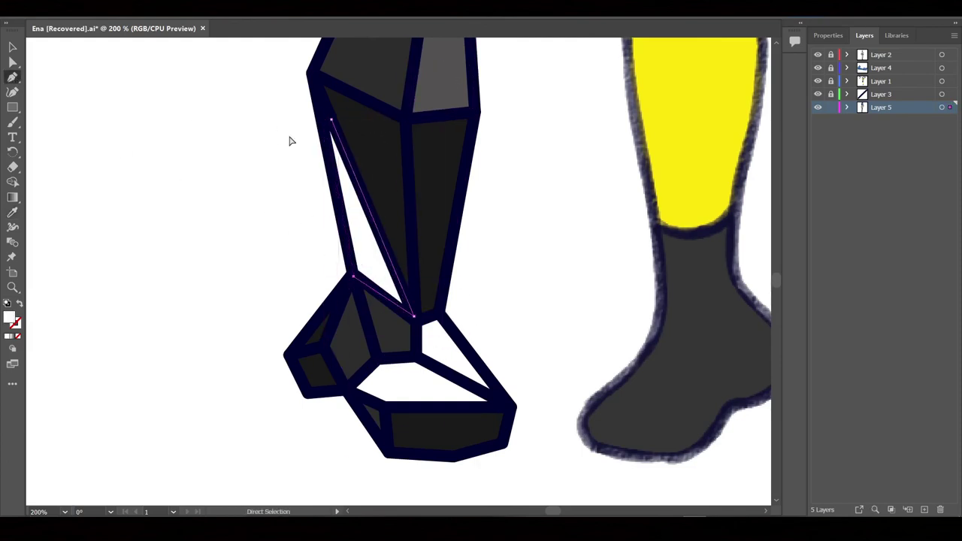
key(a)
click(320, 95)
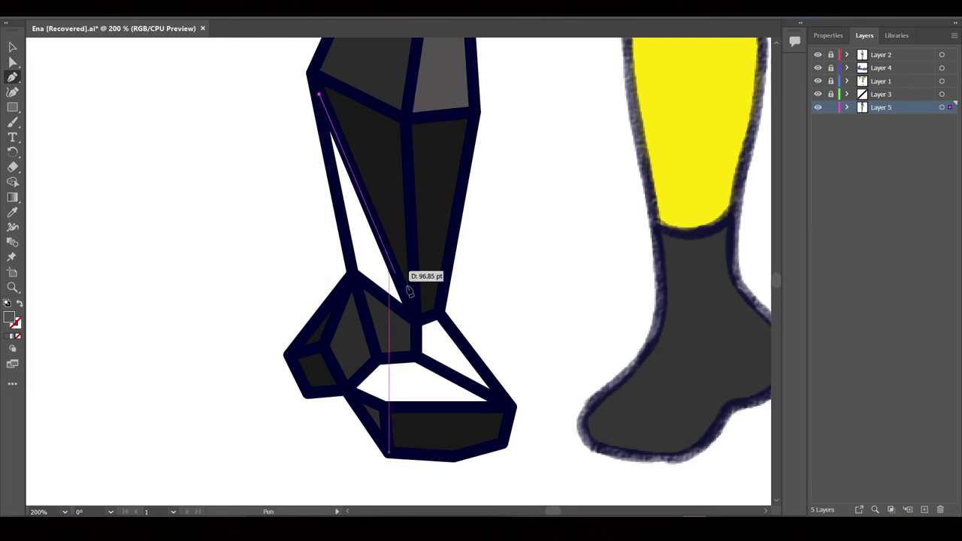
click(414, 315)
click(353, 276)
click(319, 95)
- Outline the top of the foot as a grey facet
click(416, 321)
click(442, 316)
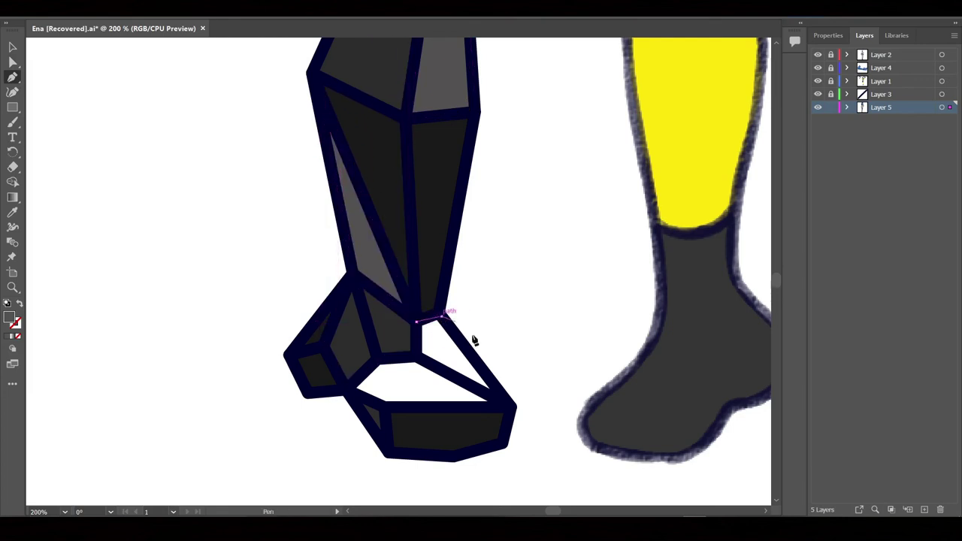
click(509, 405)
click(385, 407)
click(350, 386)
click(376, 361)
click(418, 351)
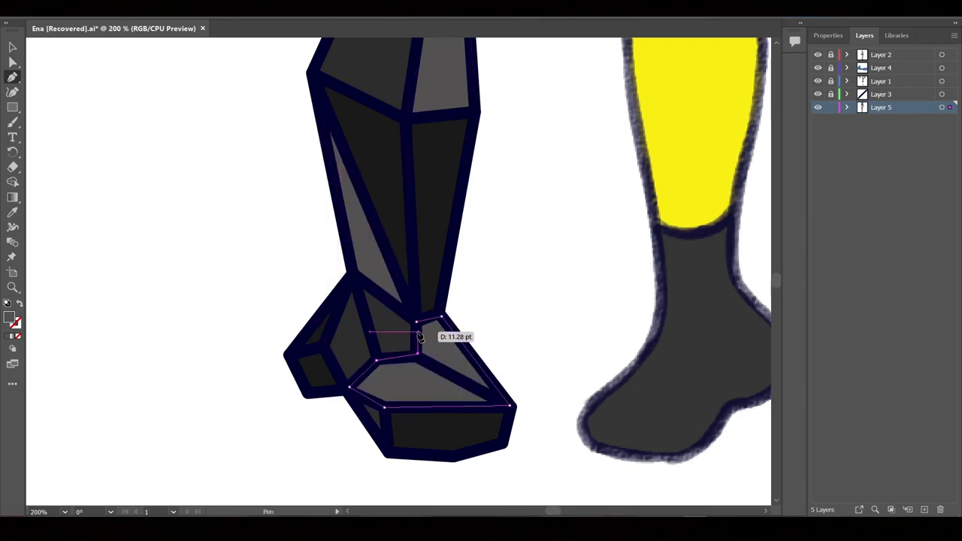
- Pan across the lower body and up to the upper body and references to review
scroll(517, 272, down, 3)
drag(450, 200, 475, 175)
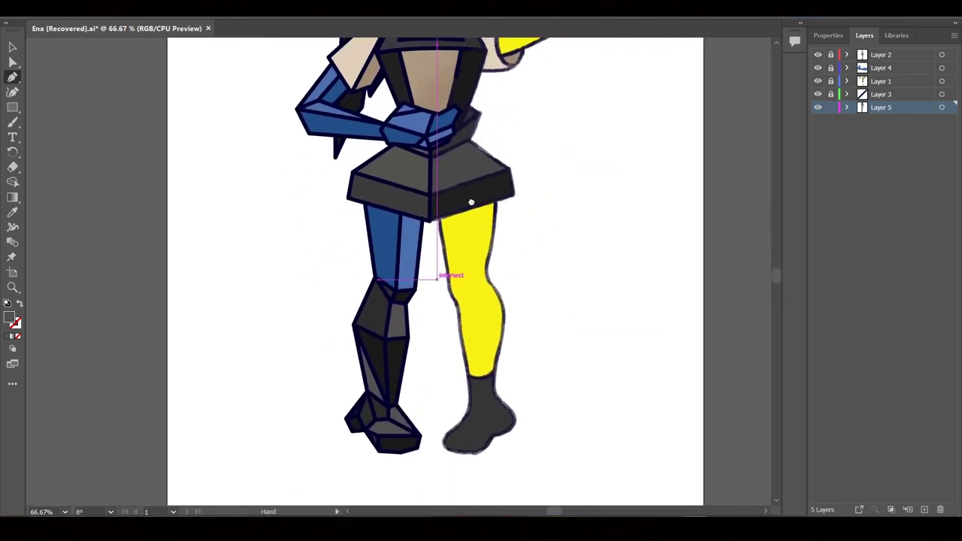
scroll(596, 230, up, 5)
scroll(601, 168, down, 1)
drag(601, 168, 597, 339)
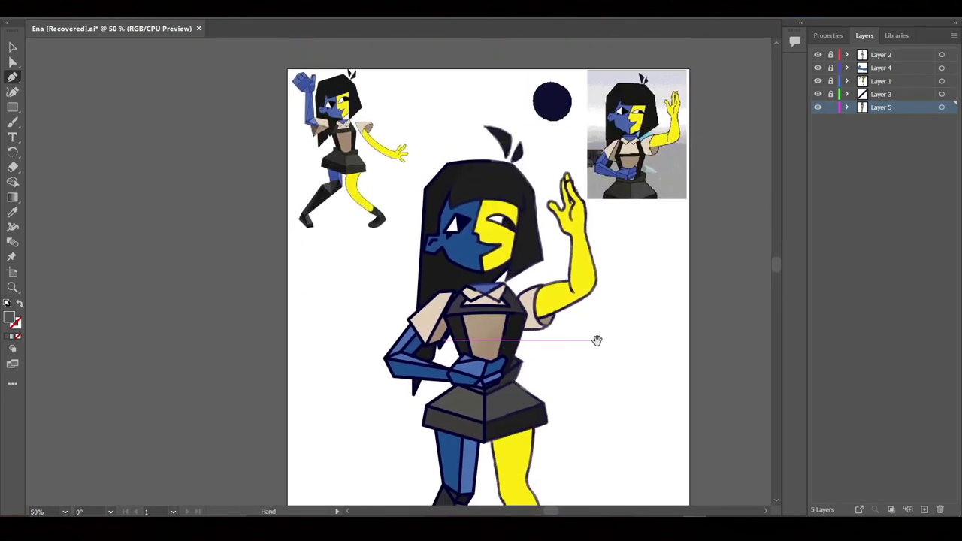
scroll(631, 323, down, 2)
scroll(631, 323, down, 2)
scroll(704, 176, up, 1)
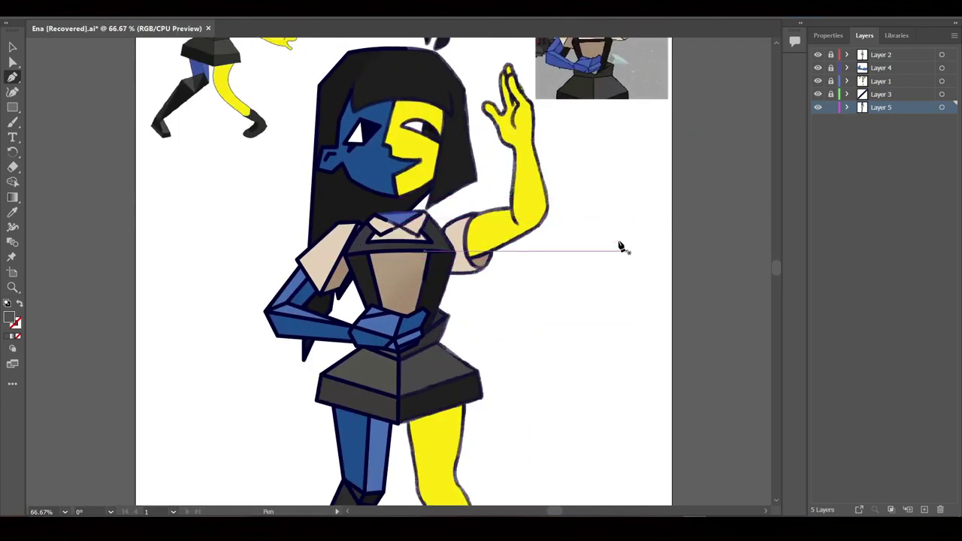
scroll(622, 247, up, 3)
drag(660, 293, 661, 295)
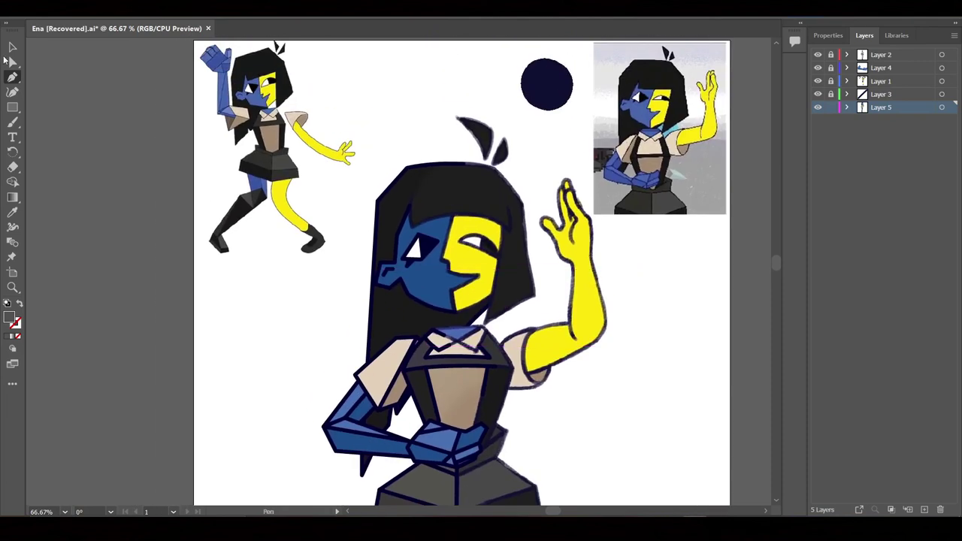
- Expand Layer 1 and hide the References sublayer
scroll(235, 306, down, 1)
drag(235, 306, 247, 363)
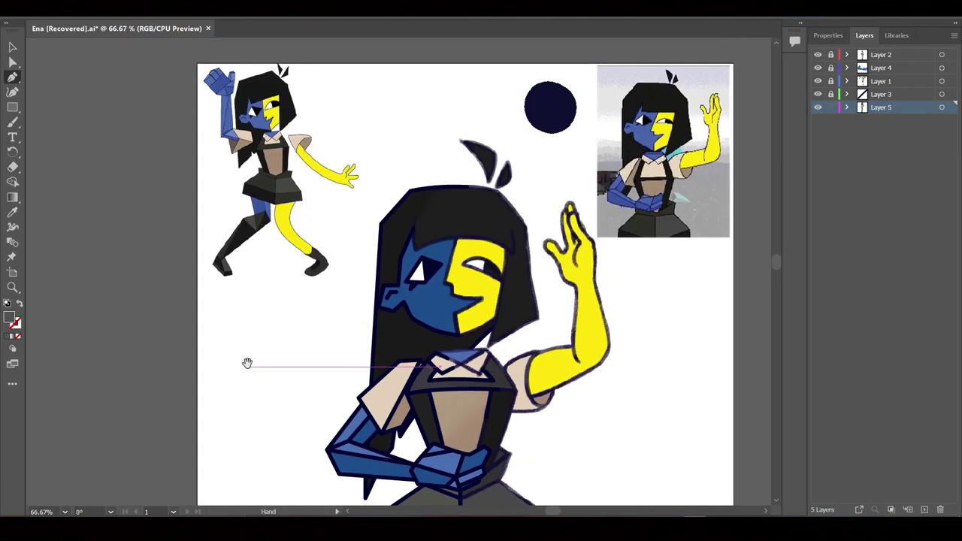
click(846, 81)
click(817, 121)
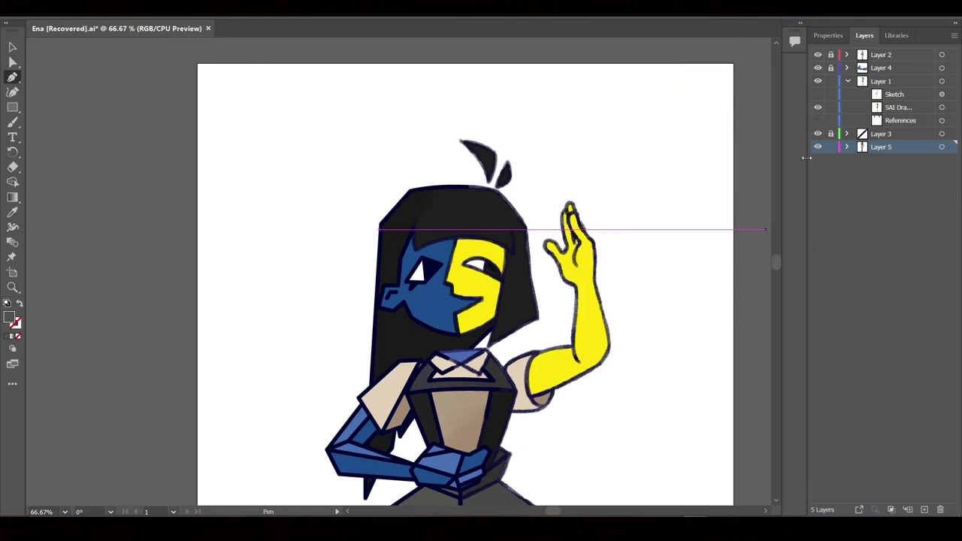
drag(752, 436, 712, 333)
key(ctrl+minus)
drag(672, 258, 668, 275)
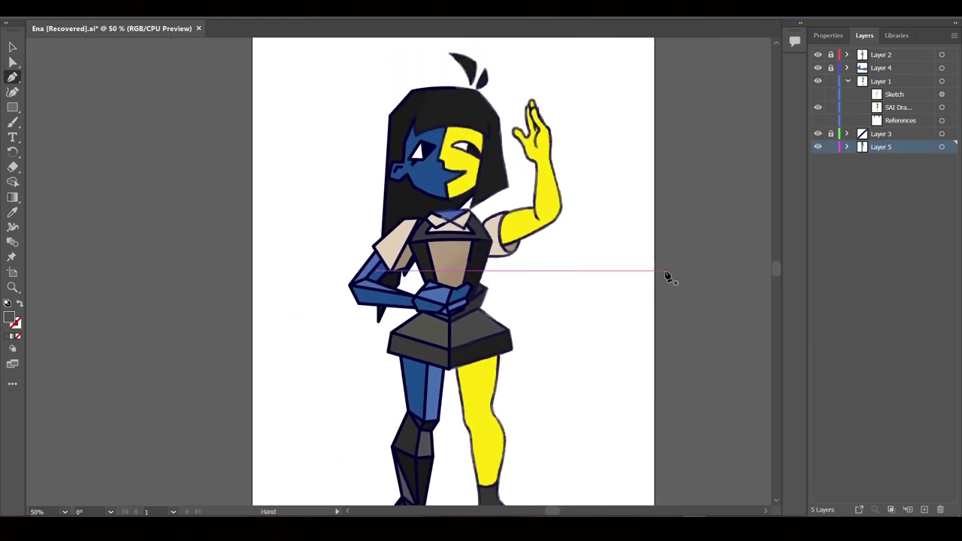
- Save the artwork over Ena.ai
key(ctrl+s)
click(560, 379)
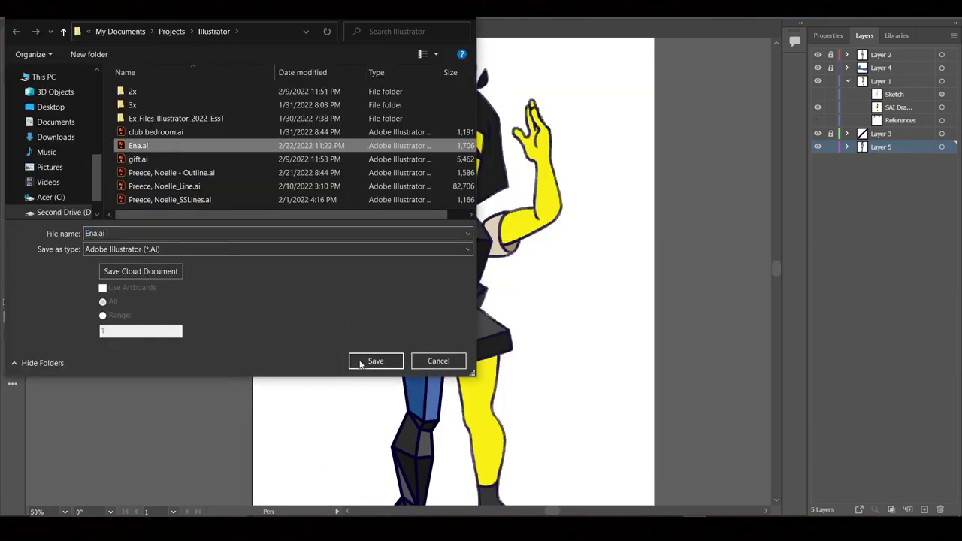
key(Return)
key(Return)
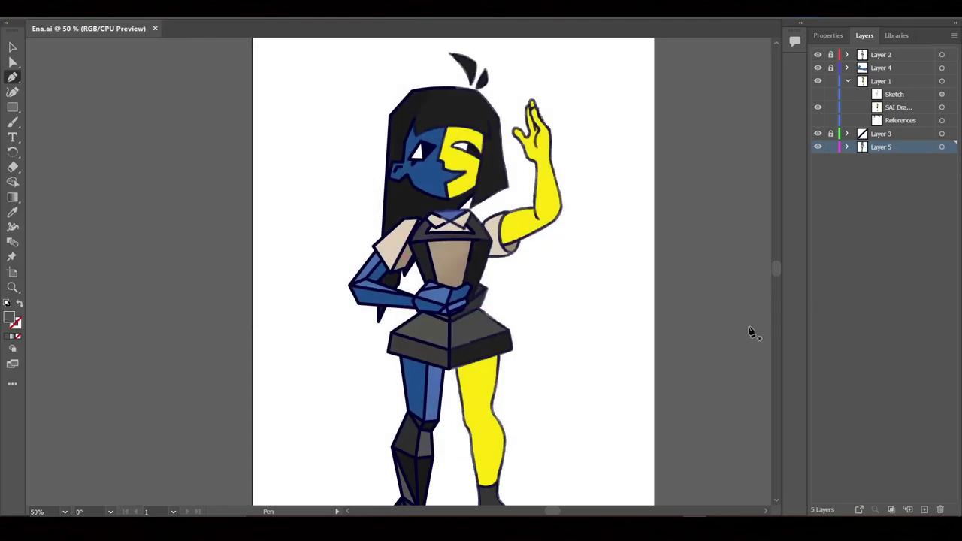
- Add a new layer named background and draw an artboard-sized rectangle on it
click(924, 509)
double_click(885, 160)
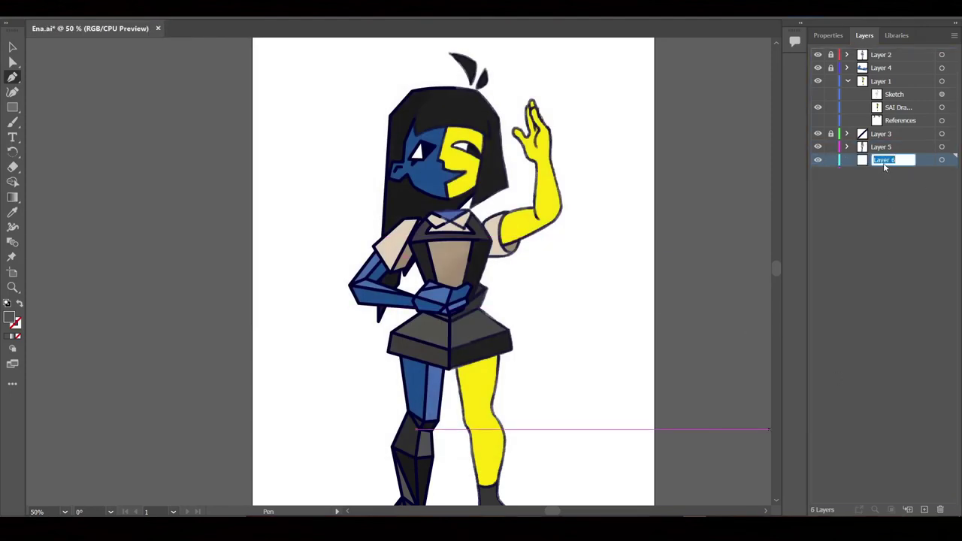
click(847, 81)
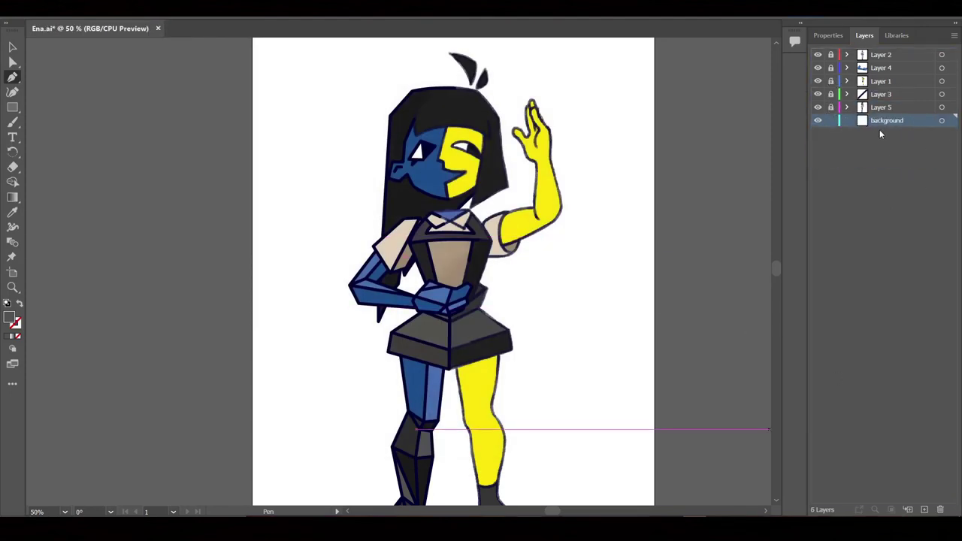
click(12, 107)
scroll(264, 152, down, 1)
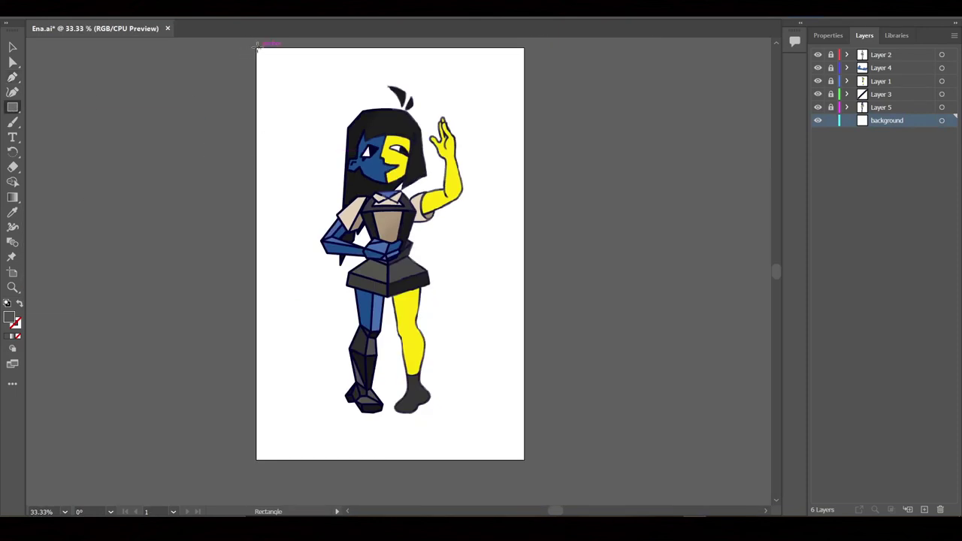
drag(256, 45, 523, 425)
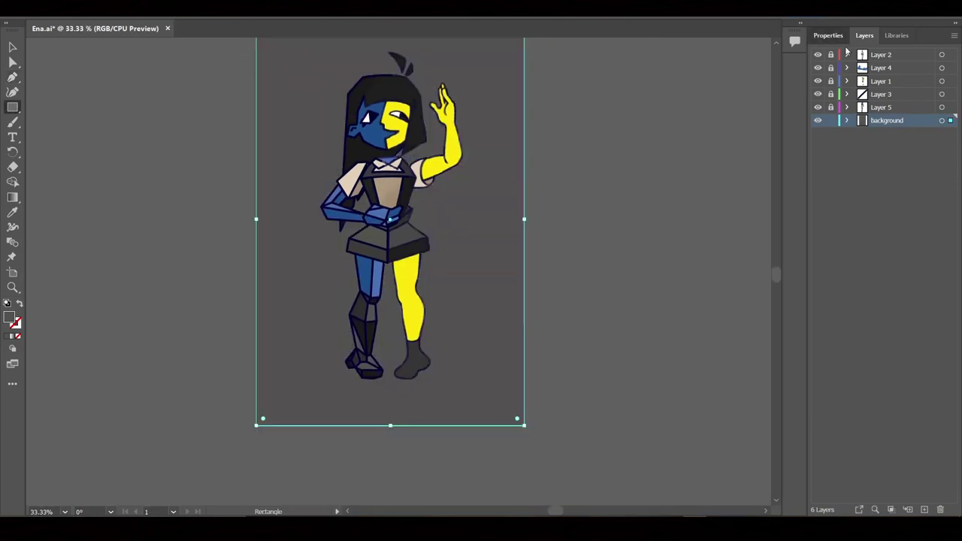
- Fill the artboard rectangle with a medium grey swatch after trying CMYK values
click(816, 172)
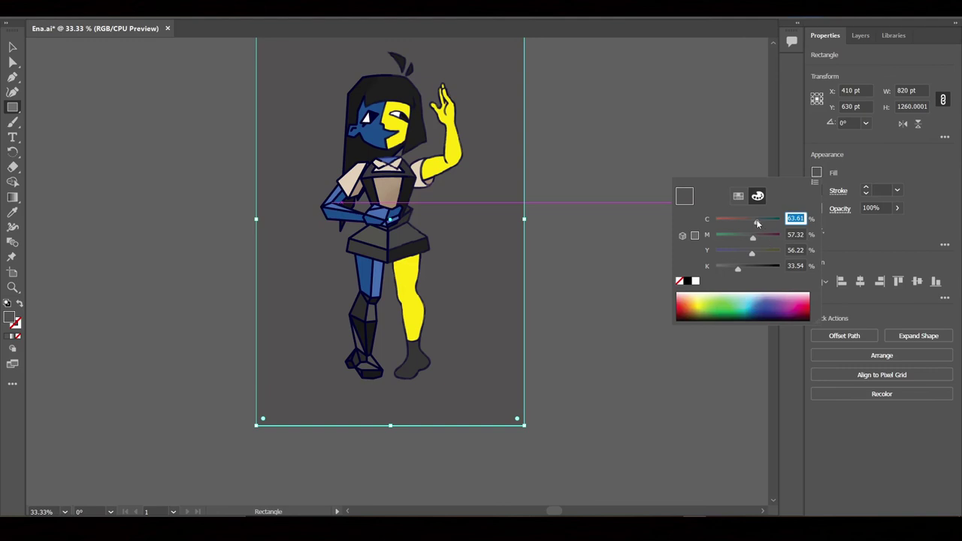
key(Tab)
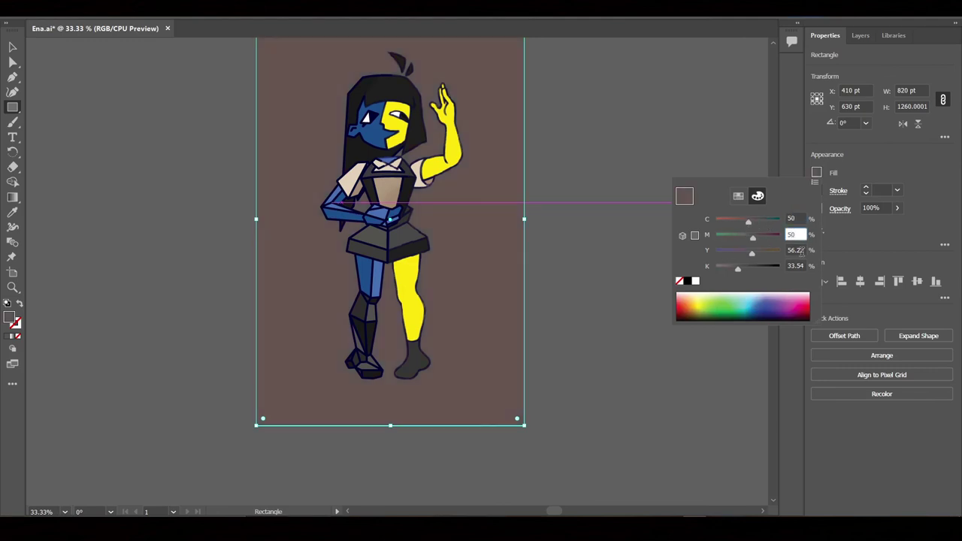
text(50)
key(Tab)
text(44)
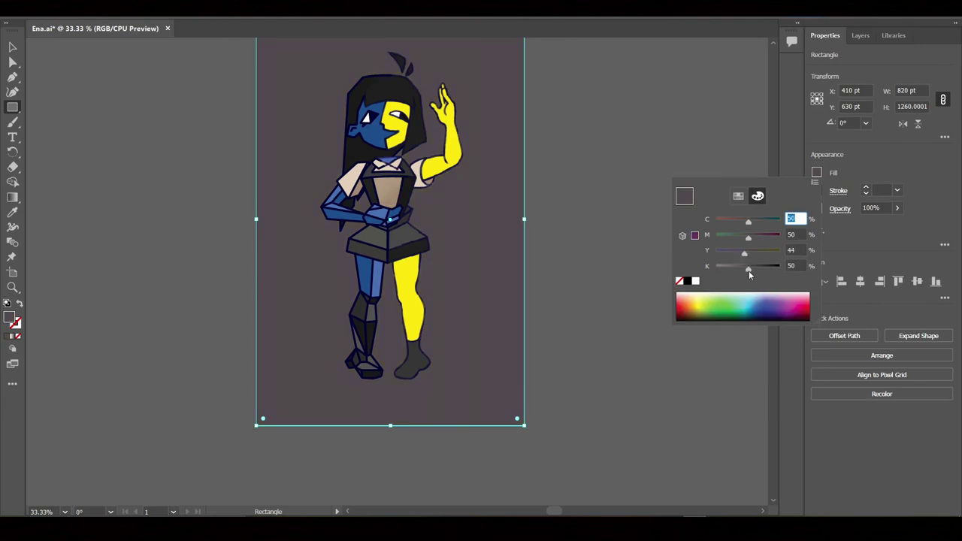
mouse_move(748, 275)
mouse_down()
mouse_move(738, 269)
mouse_move(779, 251)
mouse_up()
mouse_move(748, 238)
mouse_down()
mouse_move(779, 235)
mouse_move(780, 219)
mouse_up()
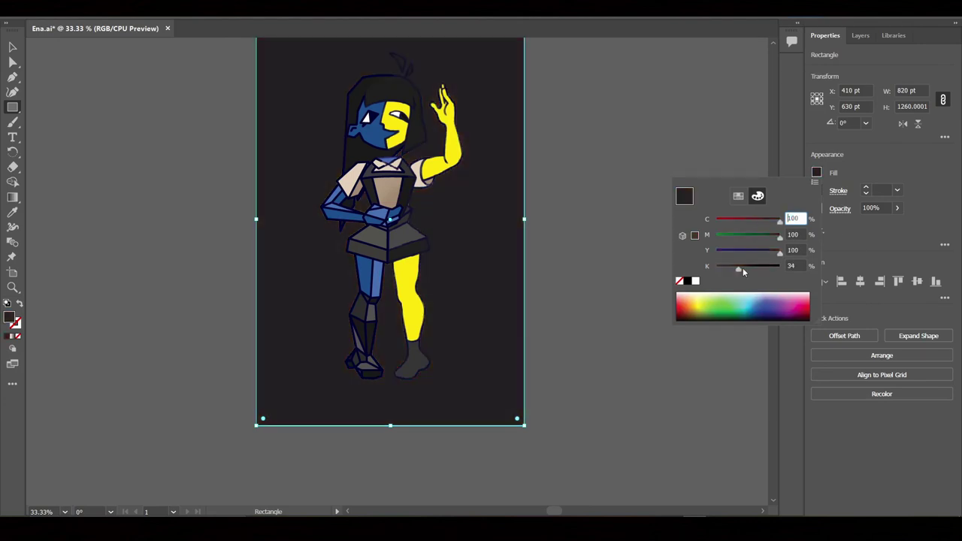
drag(738, 269, 703, 272)
click(738, 196)
click(716, 255)
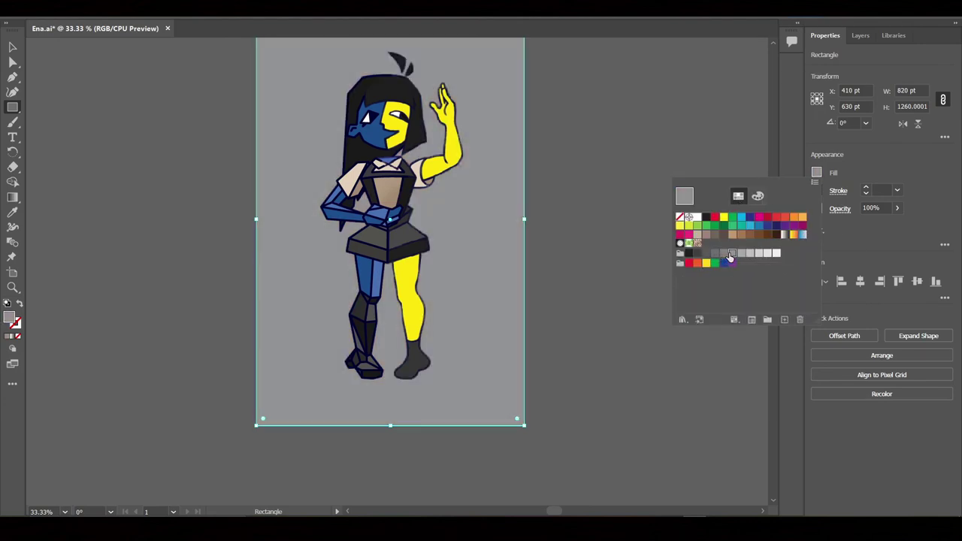
- Draw a smaller rectangle over the figure's middle
key(F7)
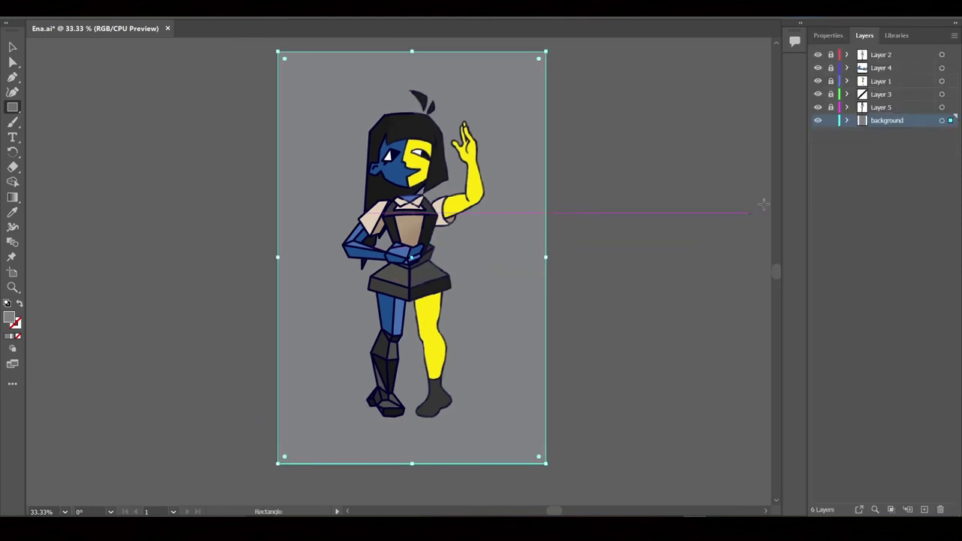
key(p)
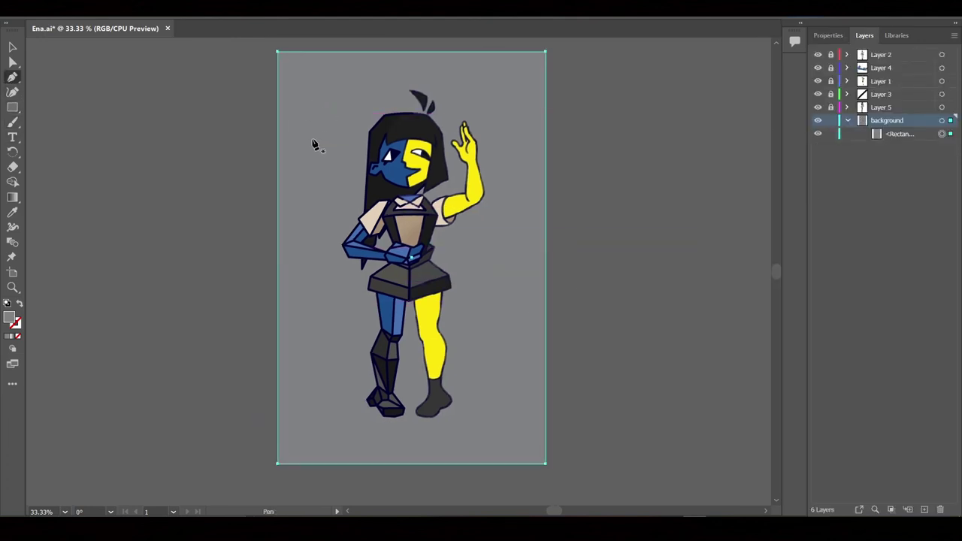
key(m)
mouse_move(302, 140)
mouse_down()
mouse_move(514, 379)
mouse_move(520, 367)
mouse_up()
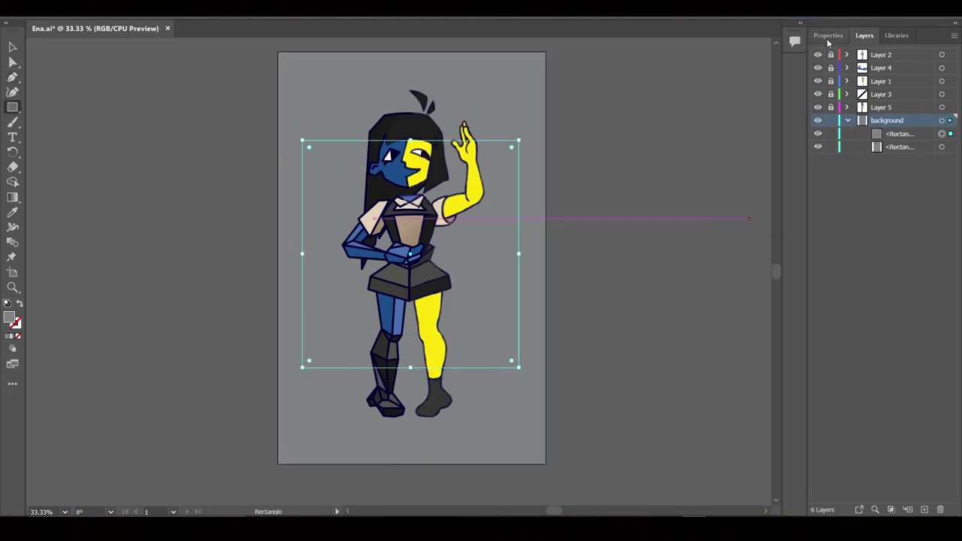
- Give the smaller rectangle a dark blue outline swatch
click(827, 35)
click(20, 306)
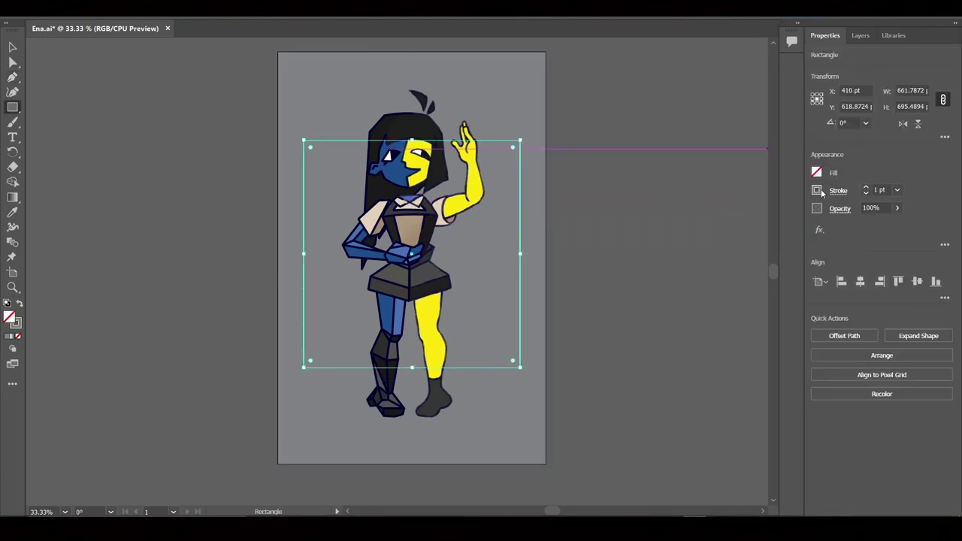
click(816, 190)
key(Tab)
text(100)
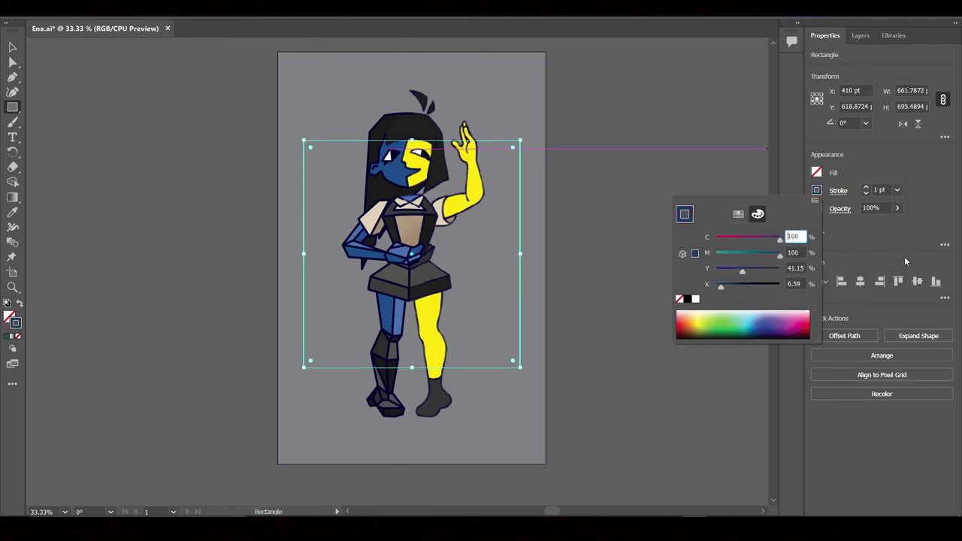
click(738, 214)
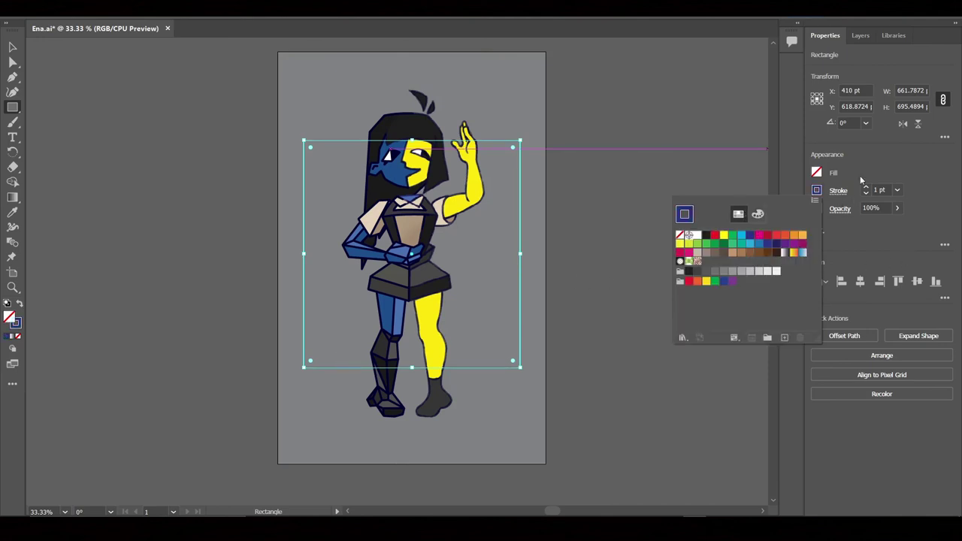
click(865, 188)
- Fill the smaller rectangle blue, brighten it with magenta, and round its corners
click(20, 304)
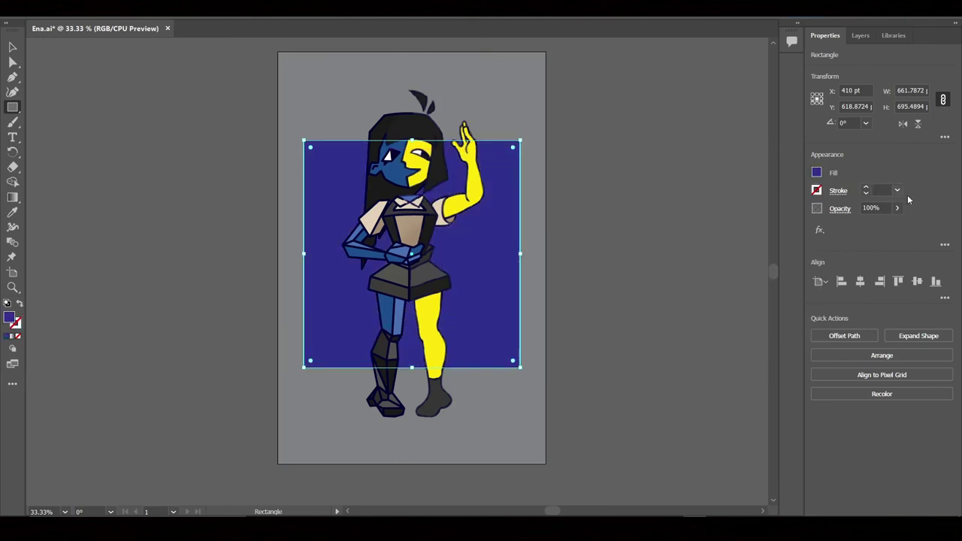
click(815, 173)
click(757, 195)
drag(779, 236, 770, 241)
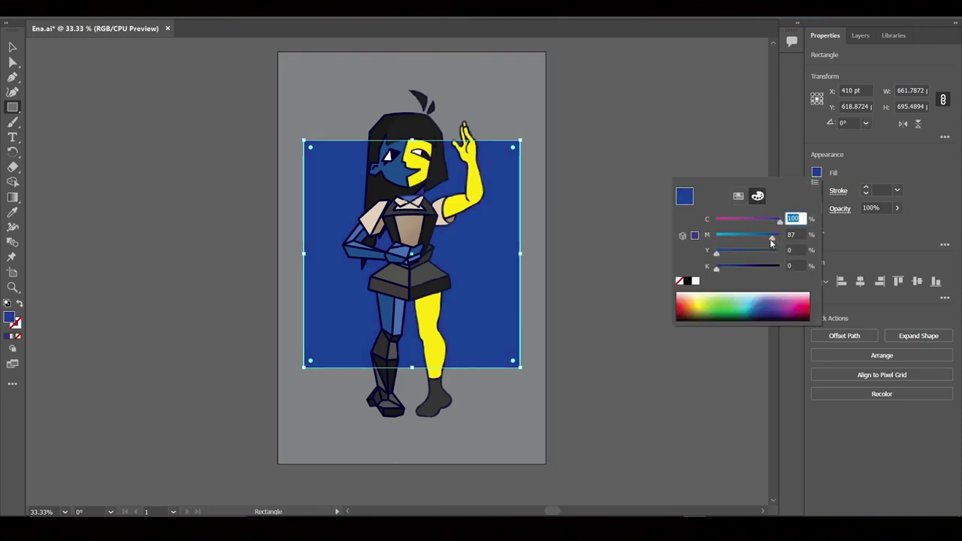
click(311, 151)
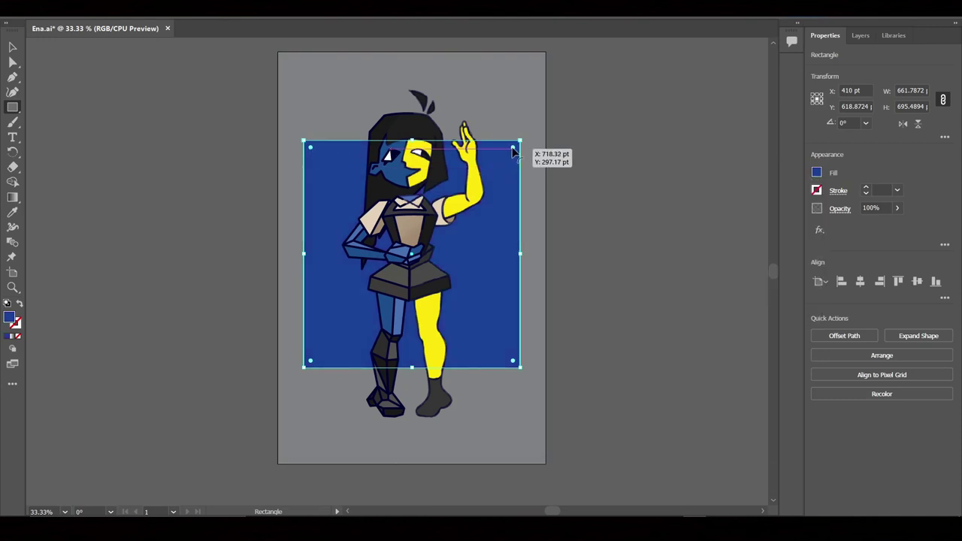
drag(513, 147, 514, 151)
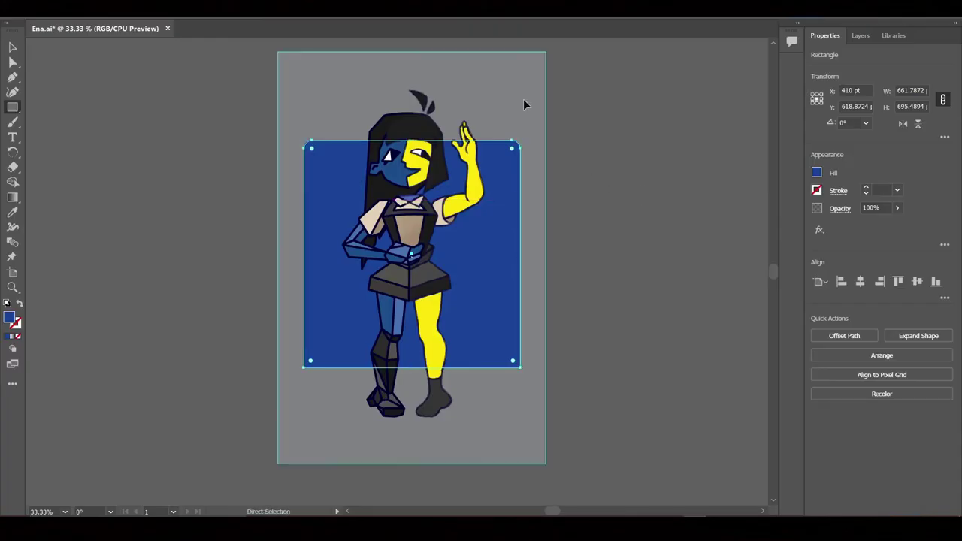
- Draw an inner rectangle inside the blue frame filled with near-white
click(524, 103)
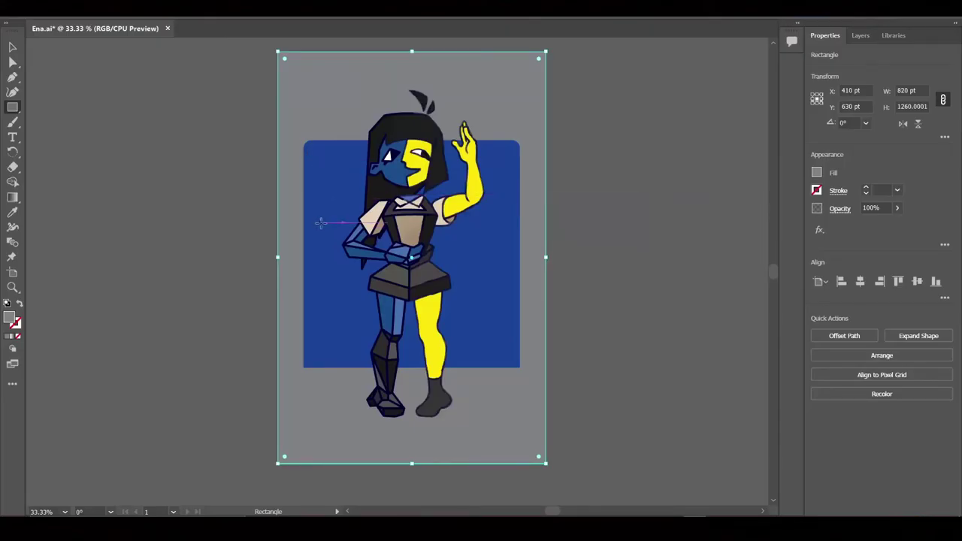
key(ctrl+plus)
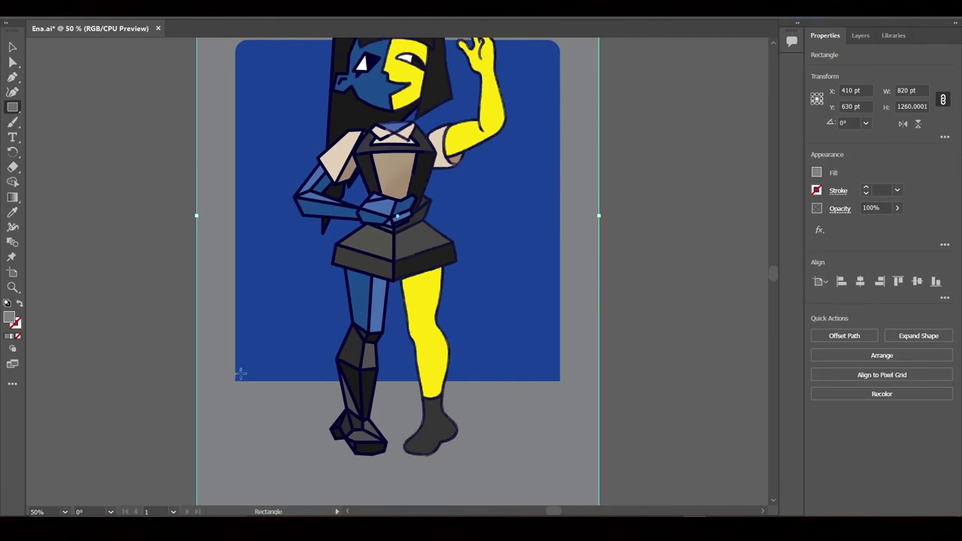
drag(241, 372, 553, 72)
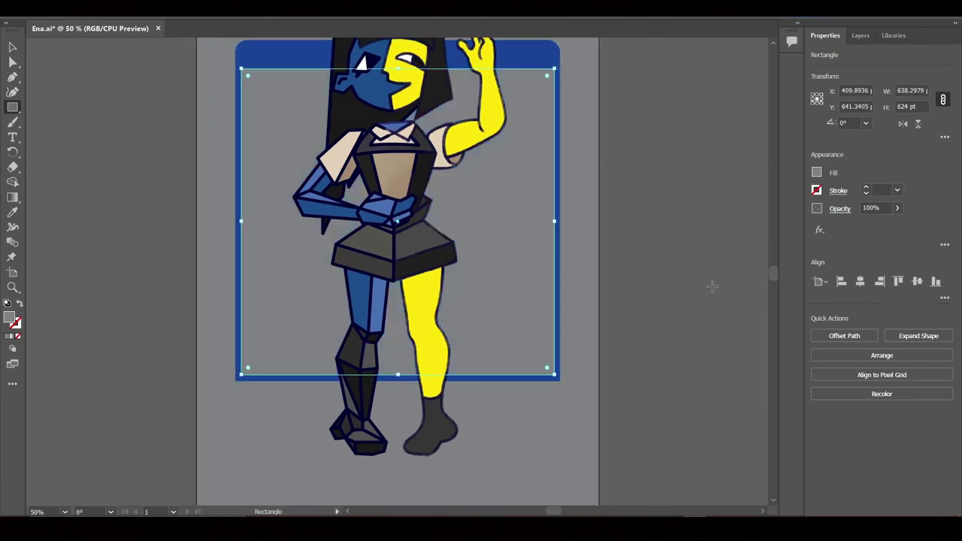
scroll(711, 286, up, 2)
click(816, 172)
click(754, 205)
click(702, 218)
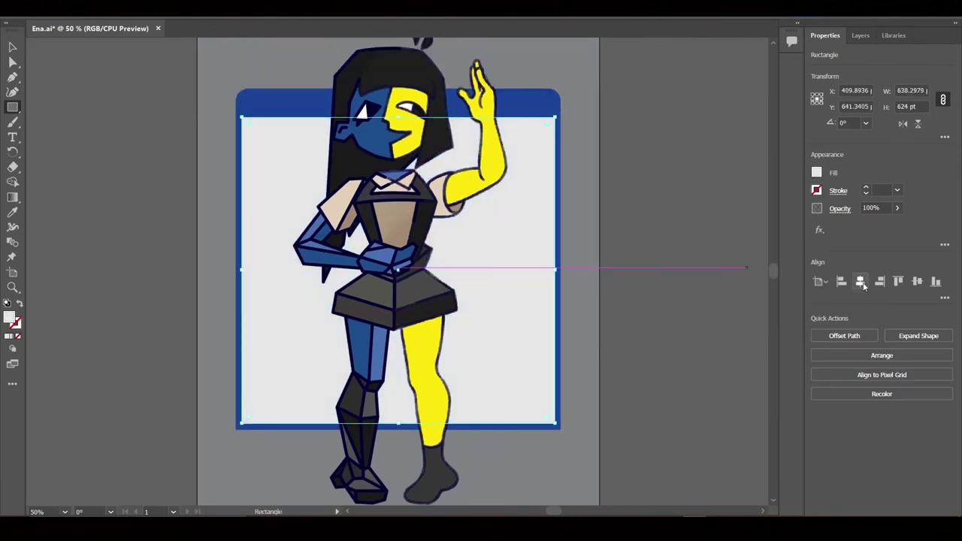
key(ctrl+shift+a)
scroll(521, 393, down, 2)
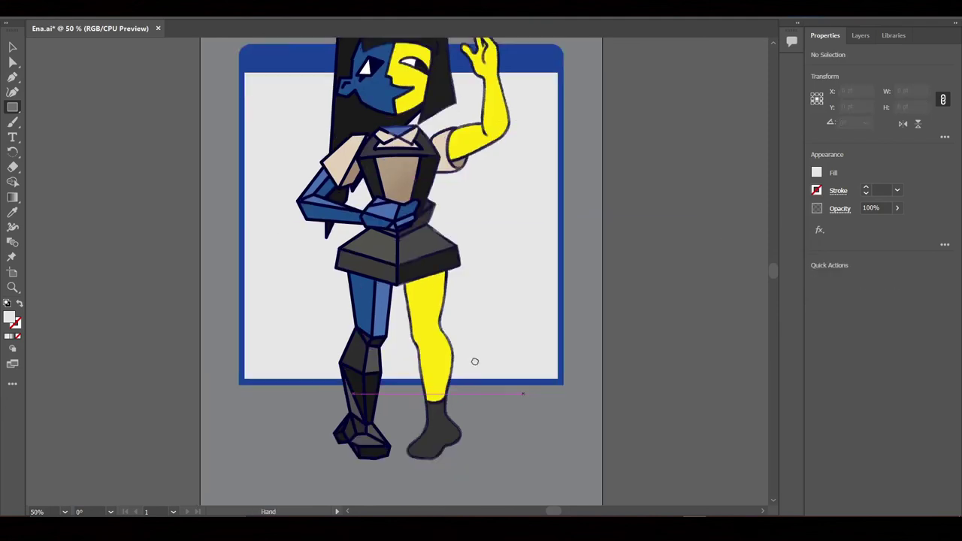
key(ctrl+plus)
click(861, 36)
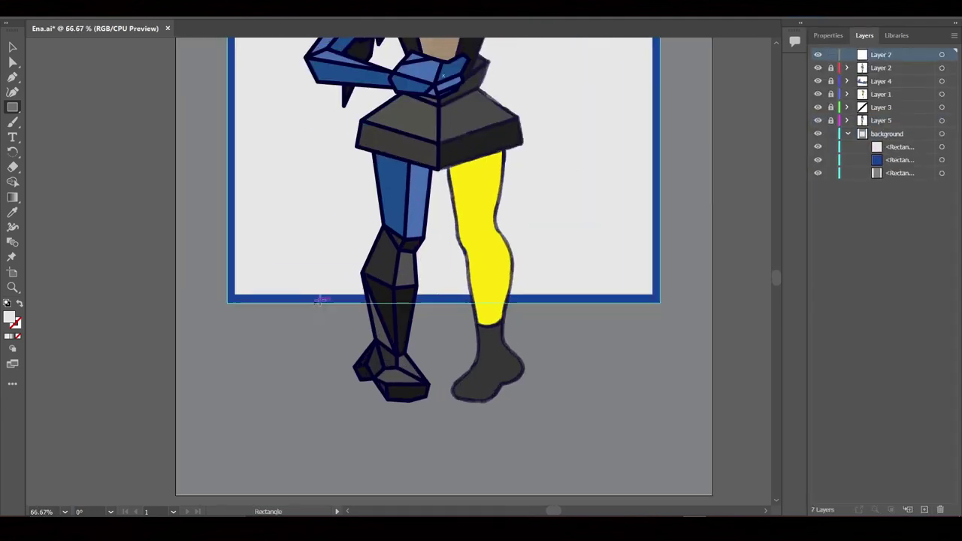
- Draw a thin strip along the frame's bottom edge and sample a colour from the artwork
drag(336, 294, 539, 301)
click(13, 212)
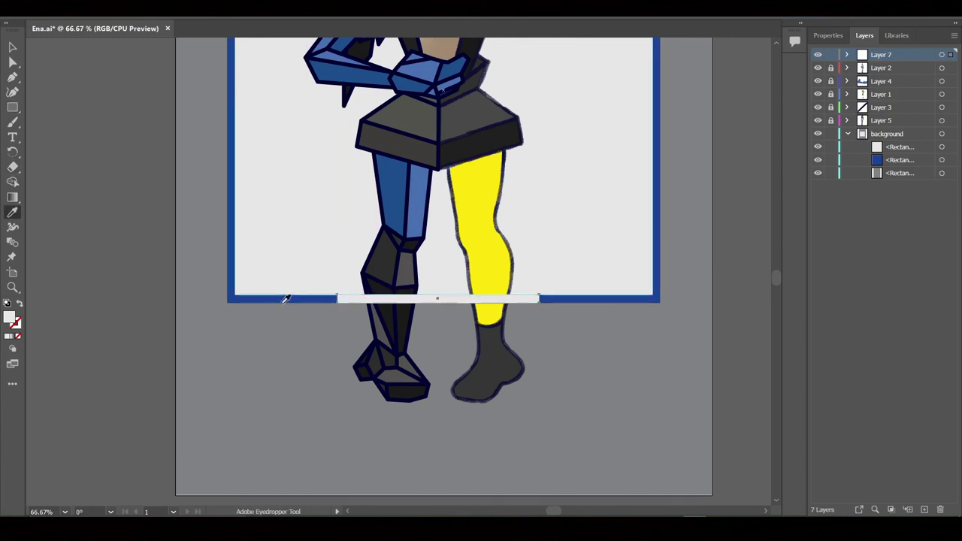
click(279, 294)
key(ctrl+minus)
scroll(466, 270, up, 3)
- Select the blue background rectangle and inspect its fill colour sliders
click(941, 159)
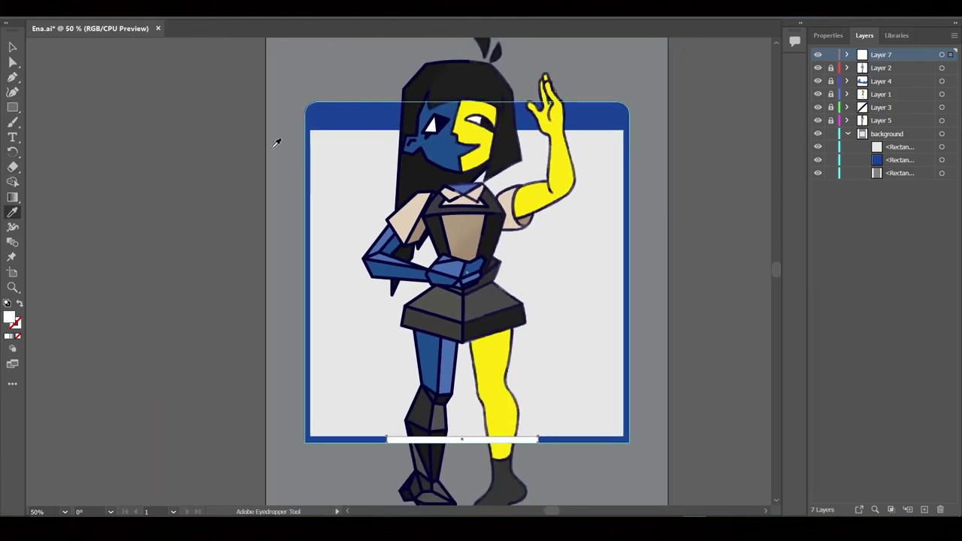
click(825, 35)
click(817, 172)
click(757, 196)
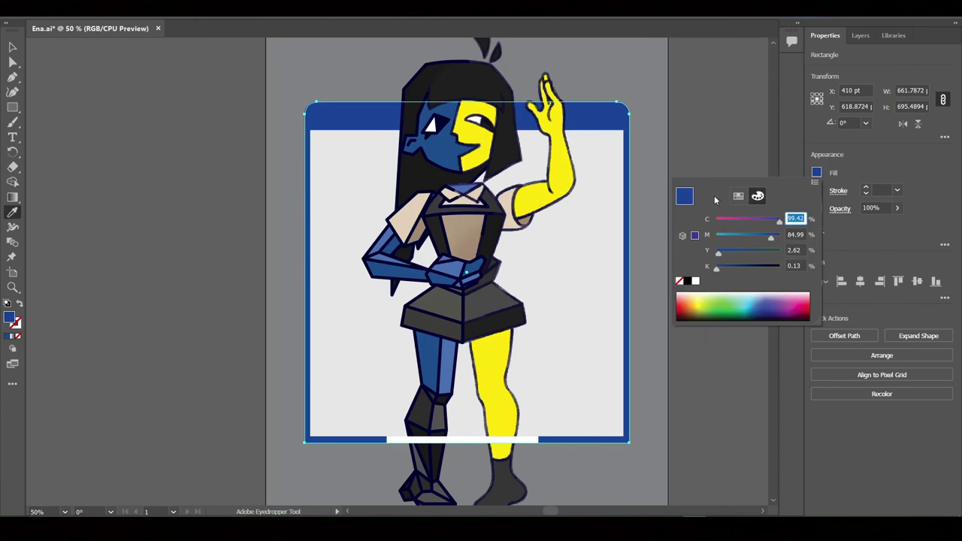
key(v)
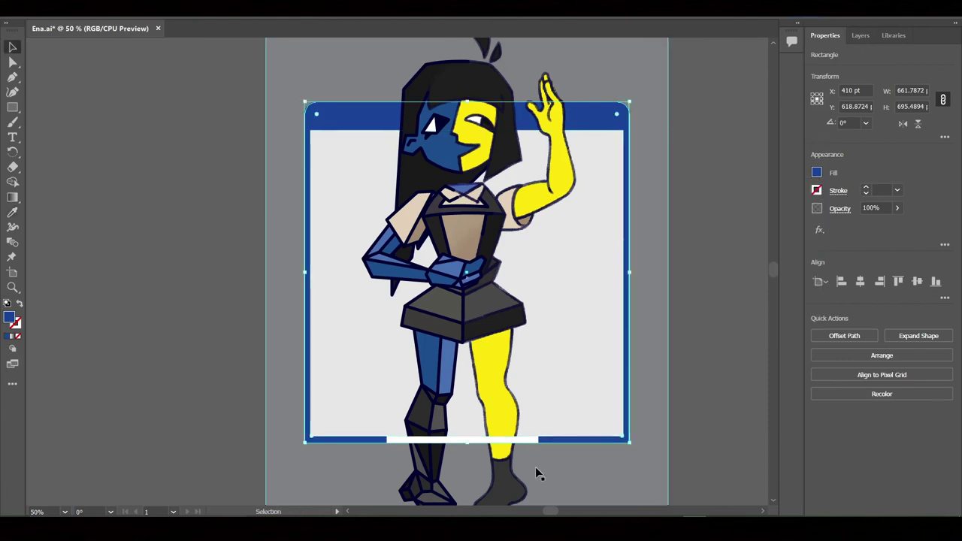
- Alt-drag a copy of the blue rectangle into a 25 pt bar on the frame's bottom edge
drag(361, 129, 292, 127)
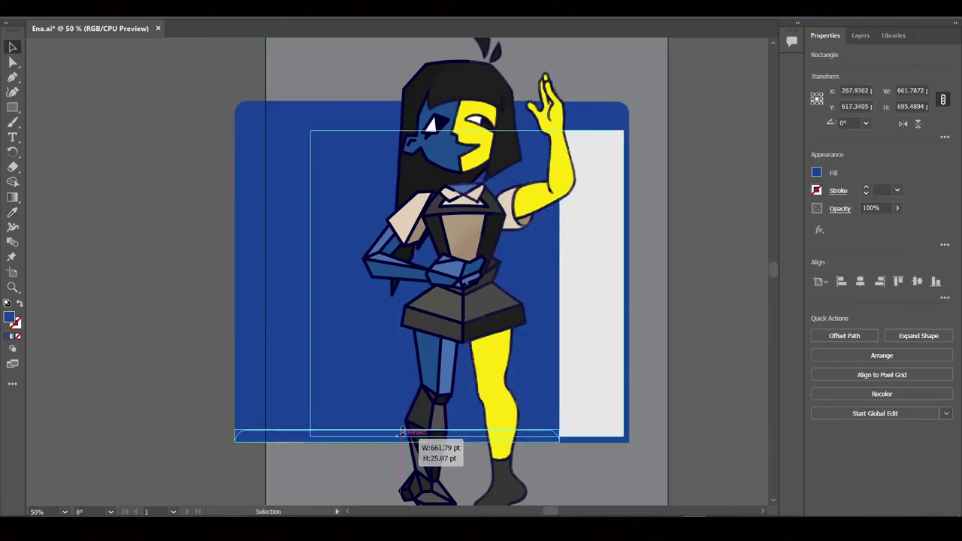
drag(396, 101, 397, 429)
key(ctrl+plus)
key(ctrl+plus)
drag(566, 282, 723, 283)
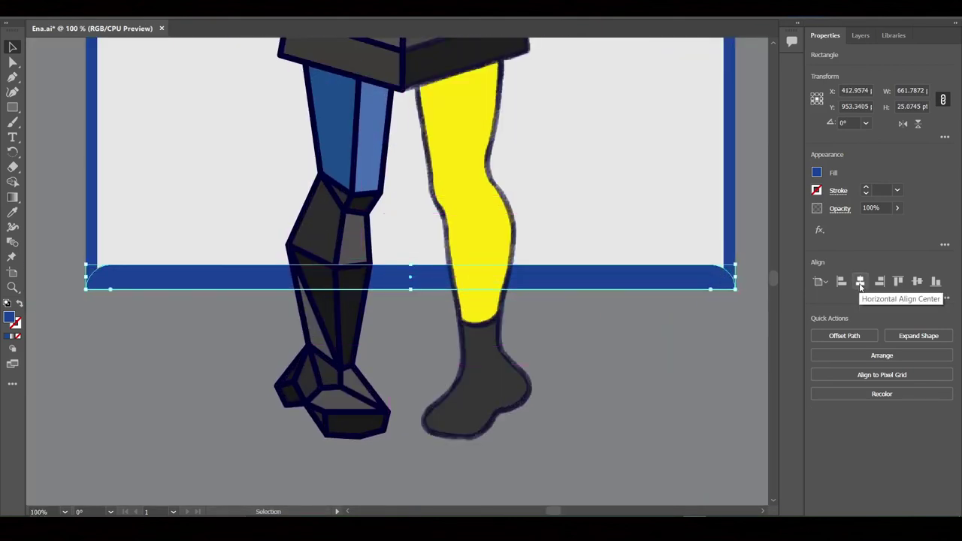
- Try starting a rectangle at the frame bottom, dismissing the Rectangle size dialog each time
key(m)
click(720, 275)
key(Escape)
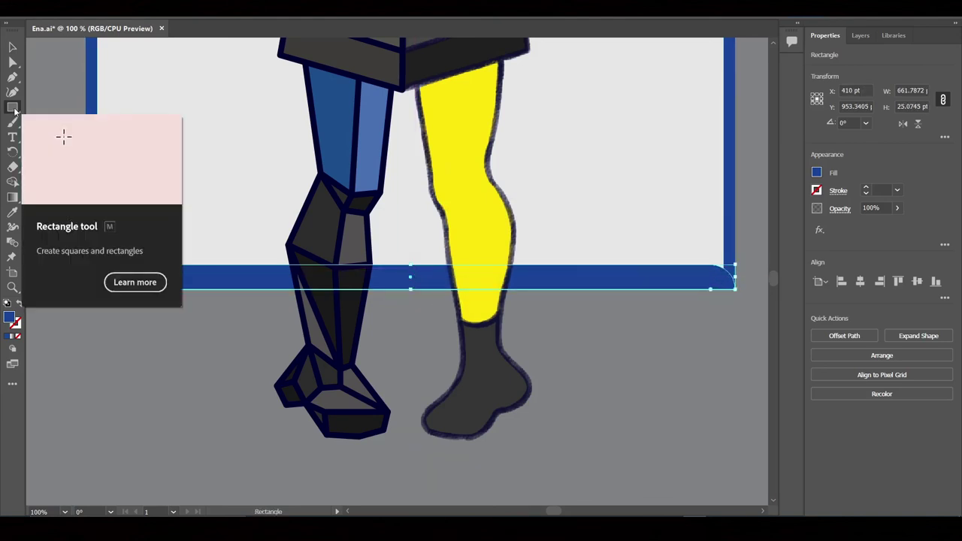
click(728, 272)
key(Escape)
click(611, 333)
key(Escape)
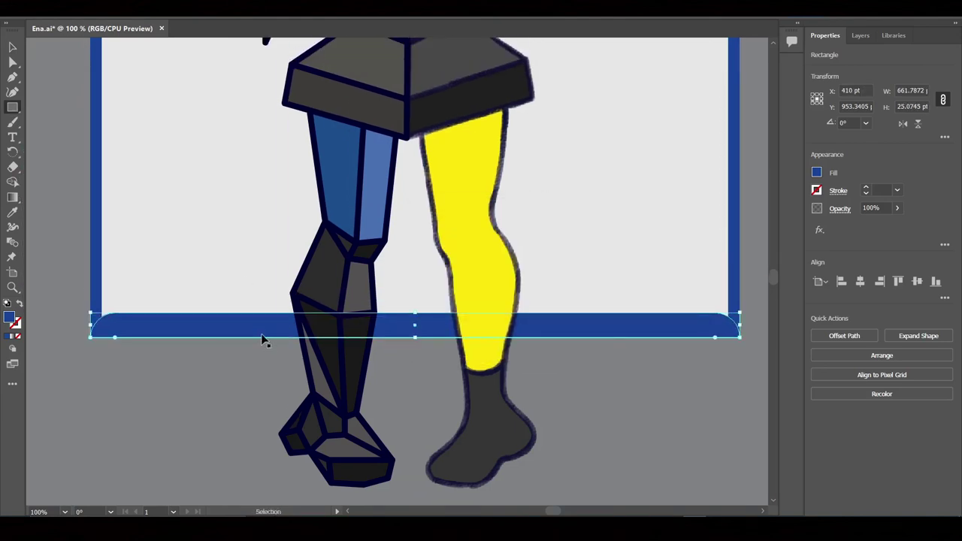
- Draw a thin rectangle over the bottom bar, then undo it
drag(286, 327, 574, 337)
click(864, 36)
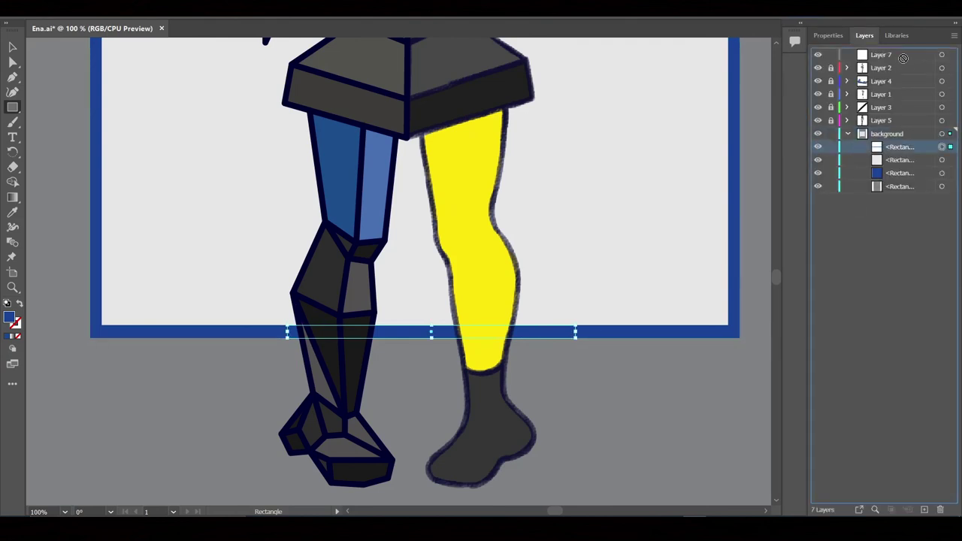
key(ctrl+z)
key(ctrl+minus)
key(ctrl+minus)
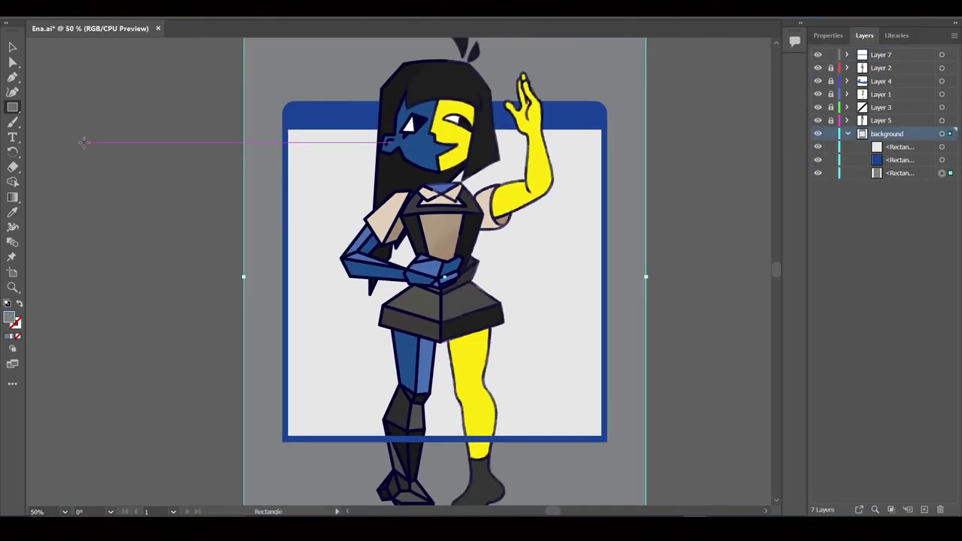
- Check Layer 1, Layer 5 and References visibility, then place a new background shape's first point
scroll(736, 393, down, 1)
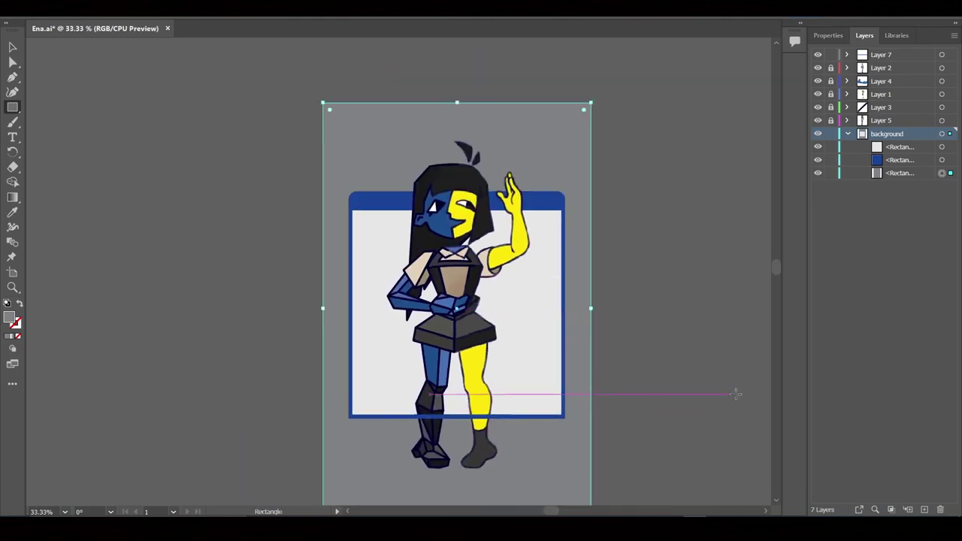
scroll(603, 395, up, 1)
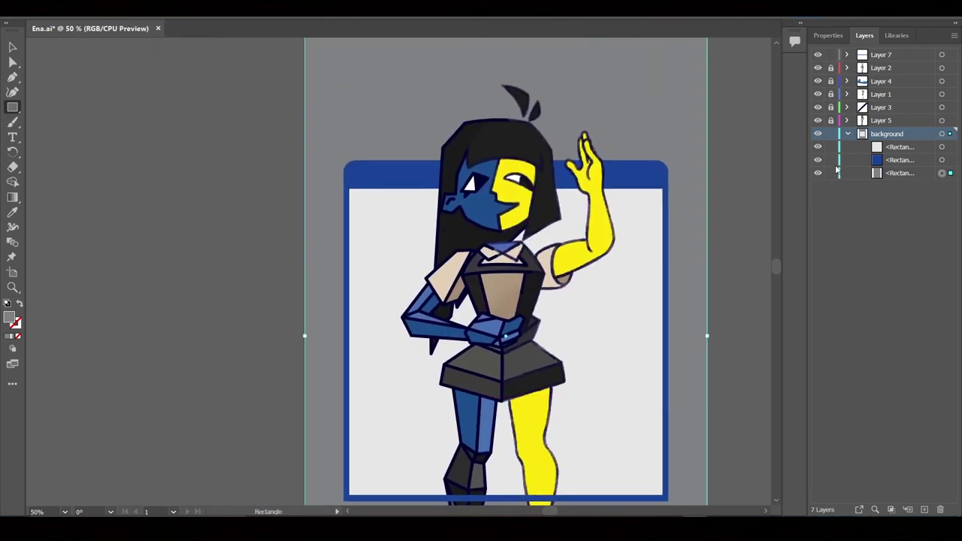
click(848, 134)
click(847, 94)
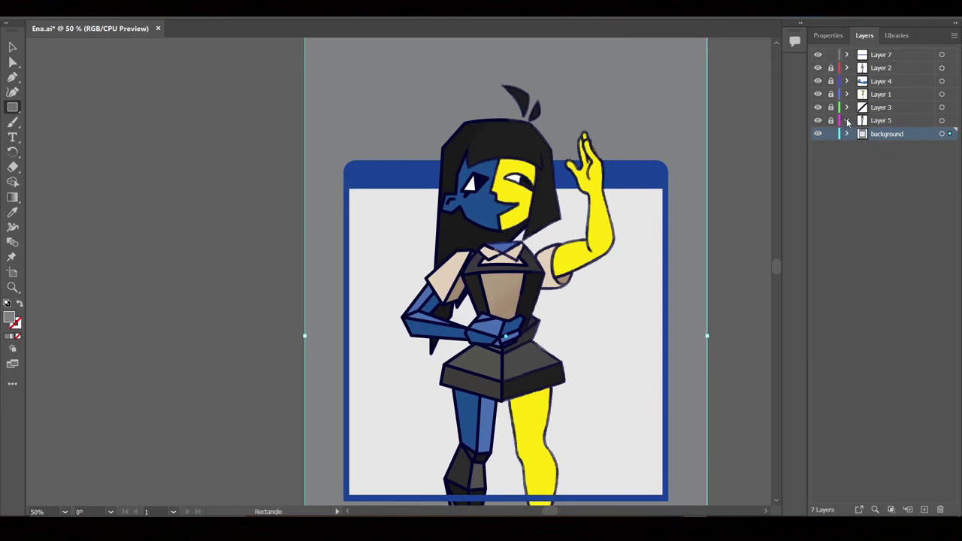
click(848, 120)
click(845, 93)
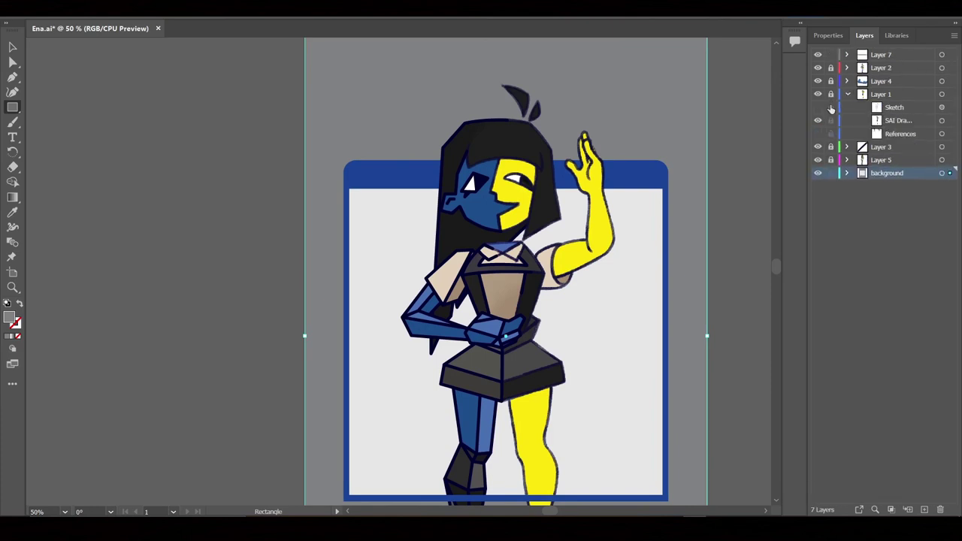
click(818, 133)
click(818, 134)
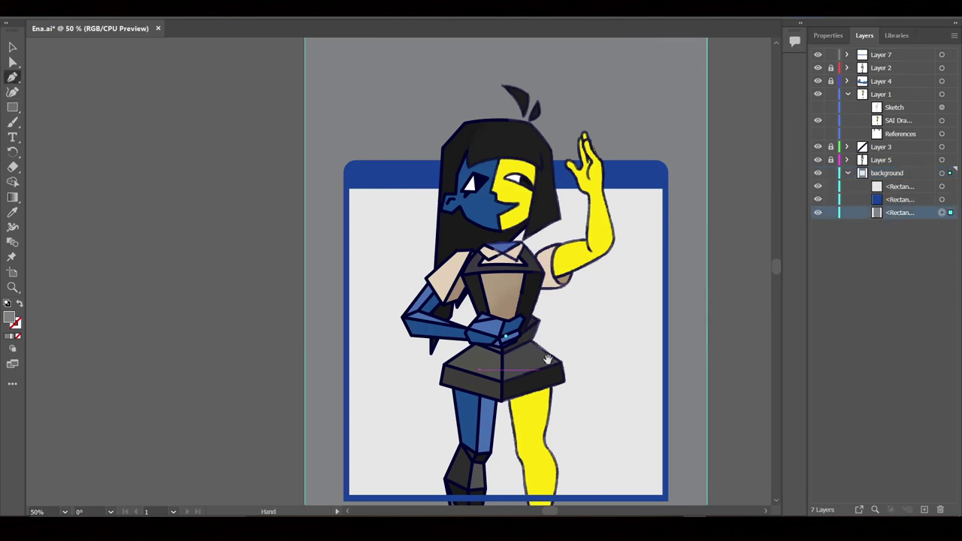
key(ctrl+minus)
click(305, 348)
- Close the first angular background shape and move the frame rectangles into Layer 8
click(488, 374)
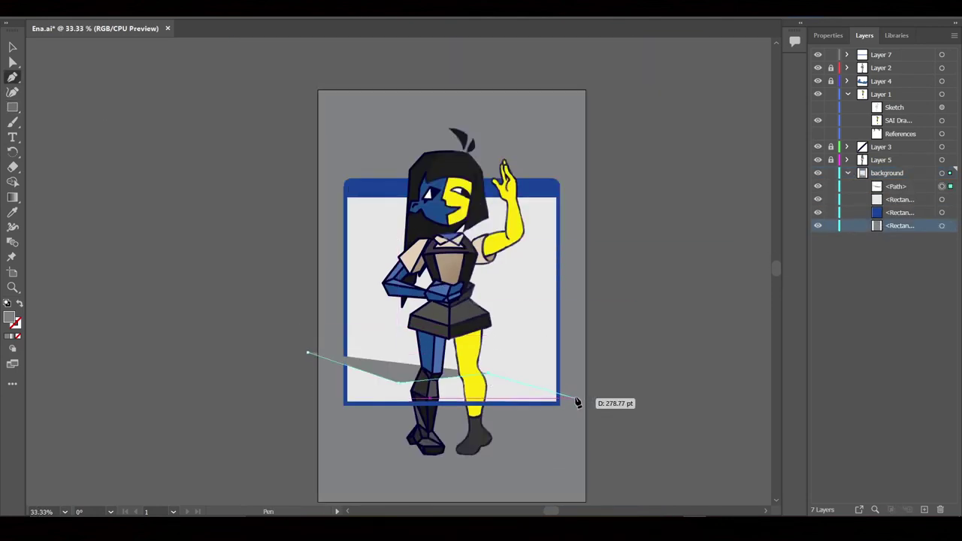
click(601, 398)
click(605, 57)
click(279, 73)
drag(900, 194, 902, 220)
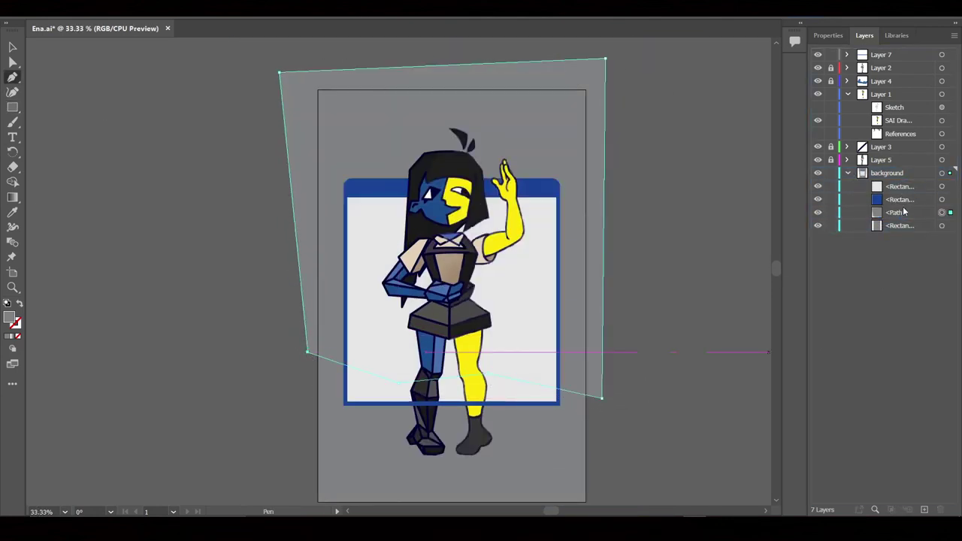
mouse_move(901, 186)
mouse_down()
mouse_move(909, 174)
mouse_move(898, 205)
mouse_up()
click(846, 173)
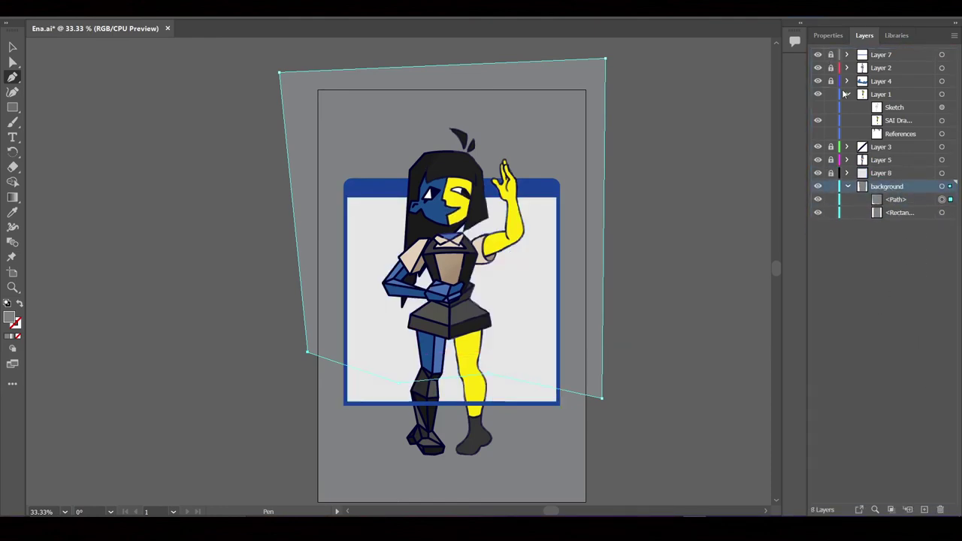
- Fill the first background shape light grey and briefly check the References images
click(825, 35)
click(816, 172)
click(738, 196)
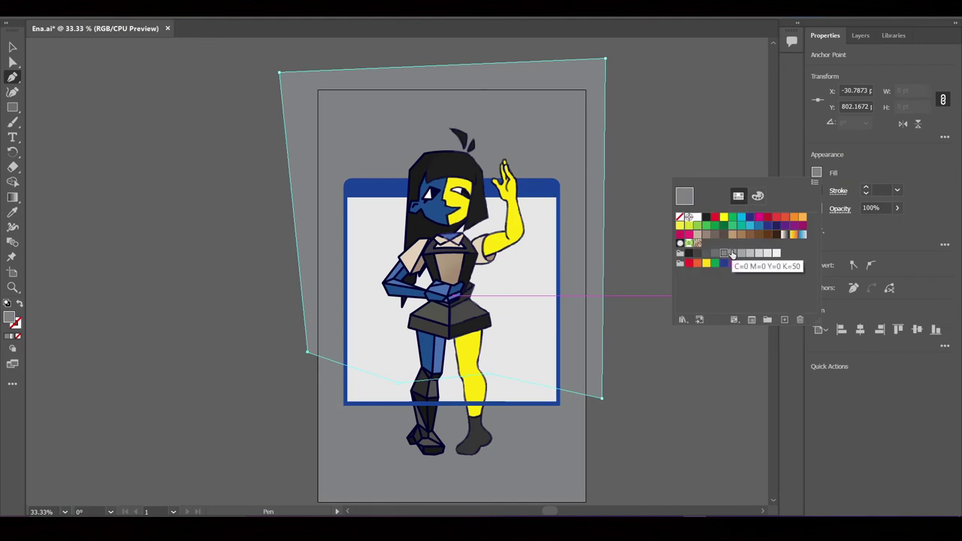
click(725, 254)
click(860, 35)
click(848, 94)
click(817, 133)
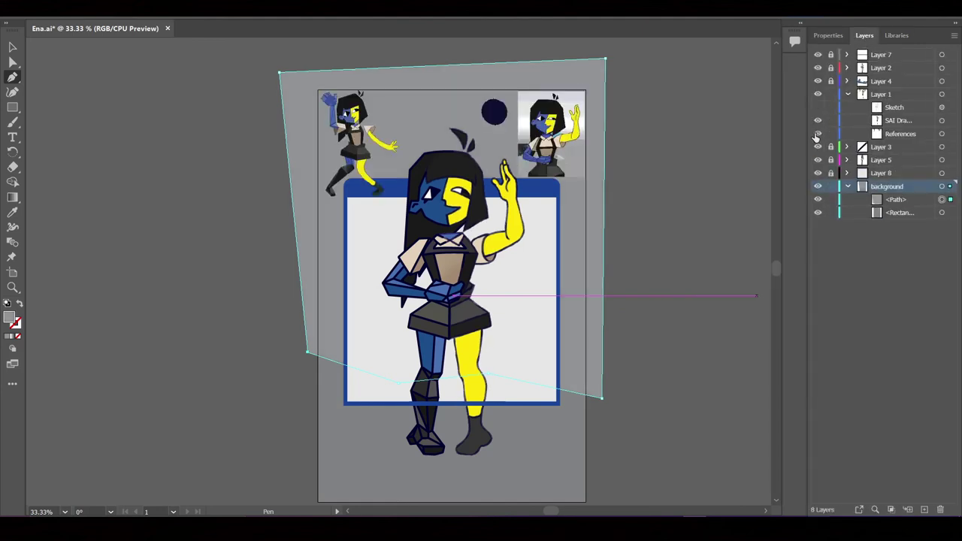
click(825, 35)
click(671, 275)
- Outline a second angular shape behind the figure and fill it a lighter grey
drag(292, 335, 333, 327)
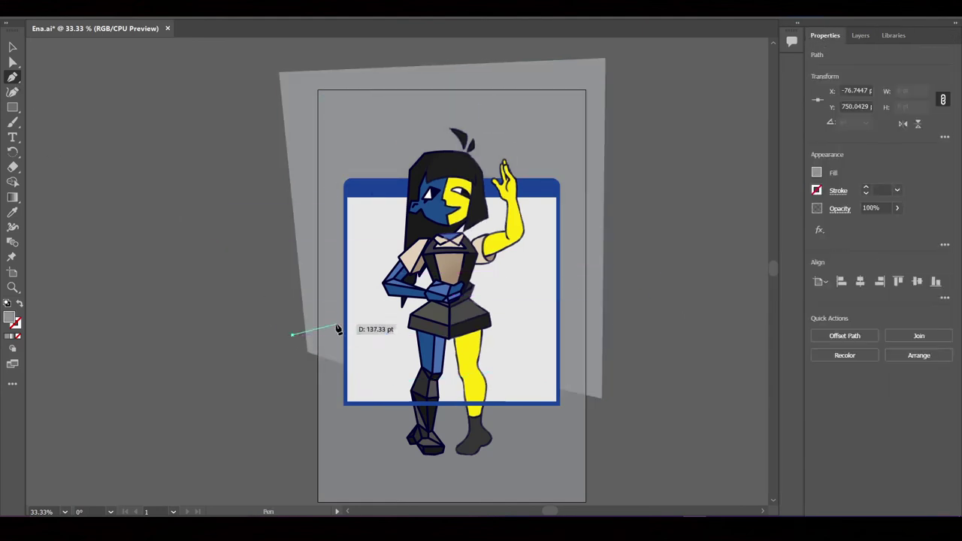
click(613, 310)
click(593, 72)
click(311, 78)
click(292, 335)
click(816, 172)
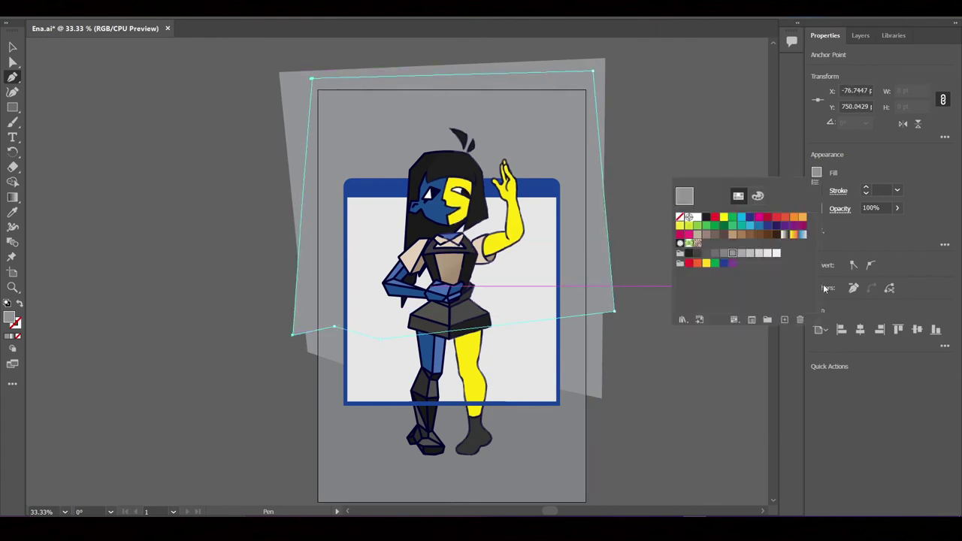
click(736, 256)
scroll(587, 250, down, 2)
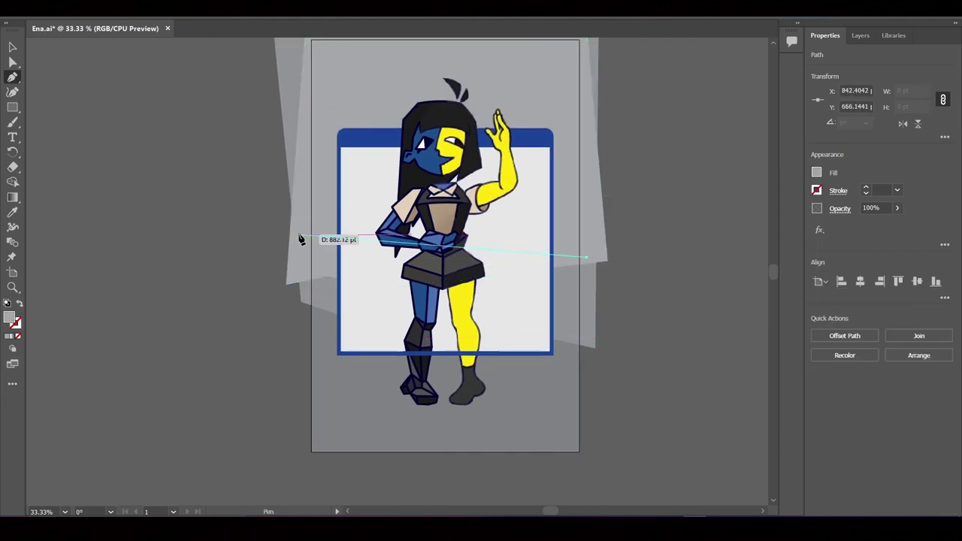
scroll(317, 245, up, 4)
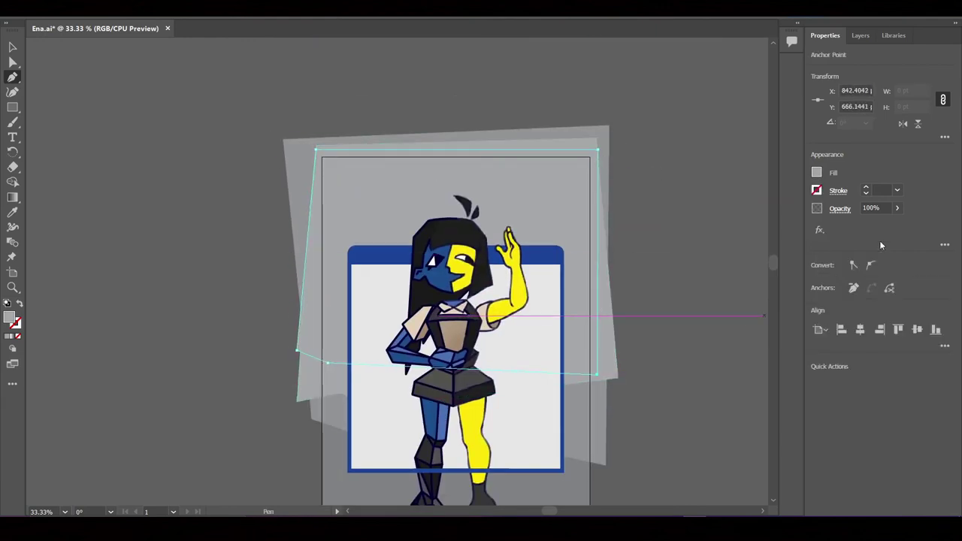
click(816, 172)
click(732, 248)
scroll(718, 321, down, 4)
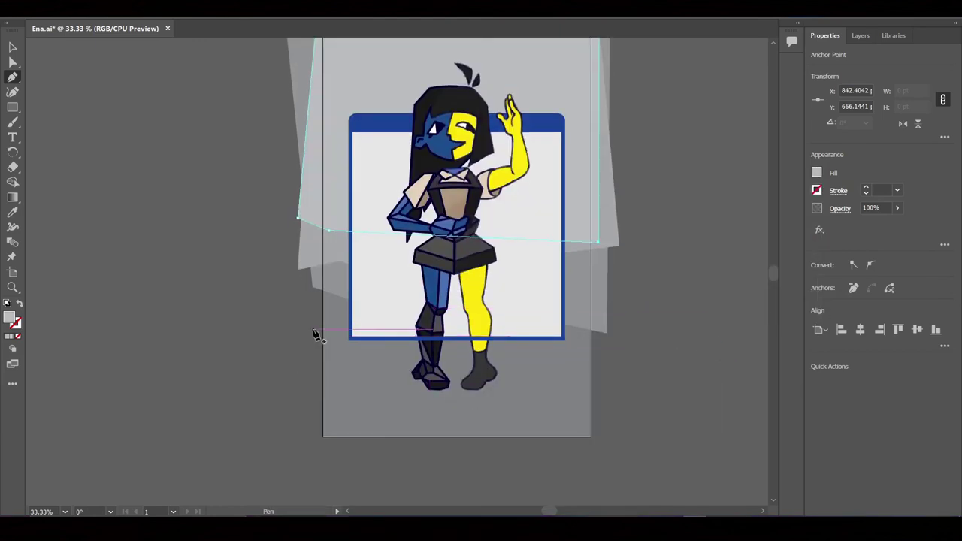
- Outline a lower shape from the feet line to below the artboard and fill it grey
click(313, 336)
click(388, 351)
click(428, 347)
click(467, 359)
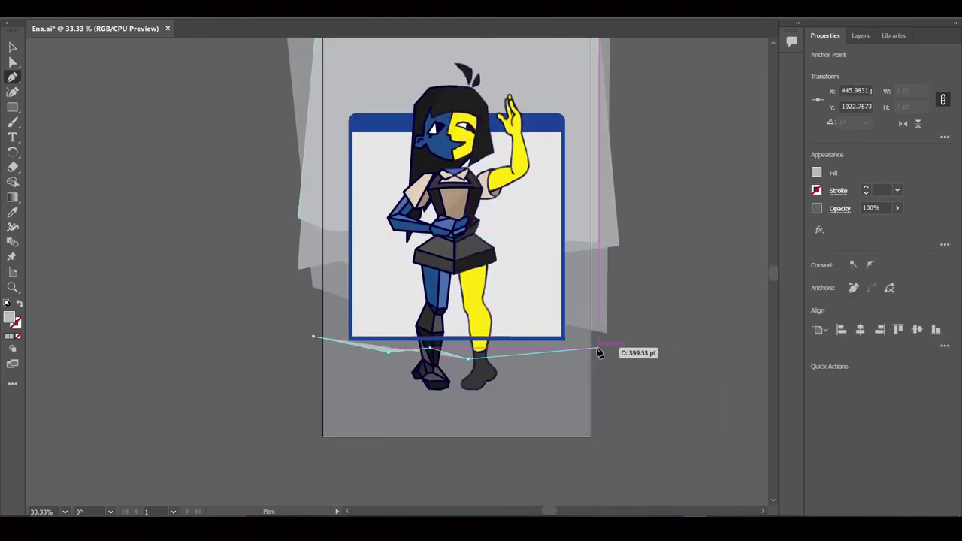
click(548, 360)
click(608, 342)
click(656, 472)
click(280, 447)
click(817, 173)
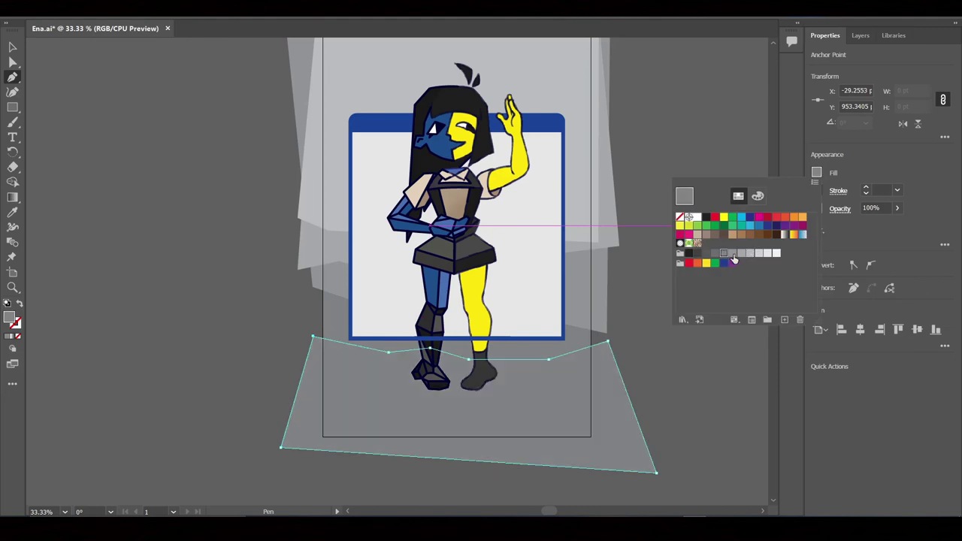
click(684, 196)
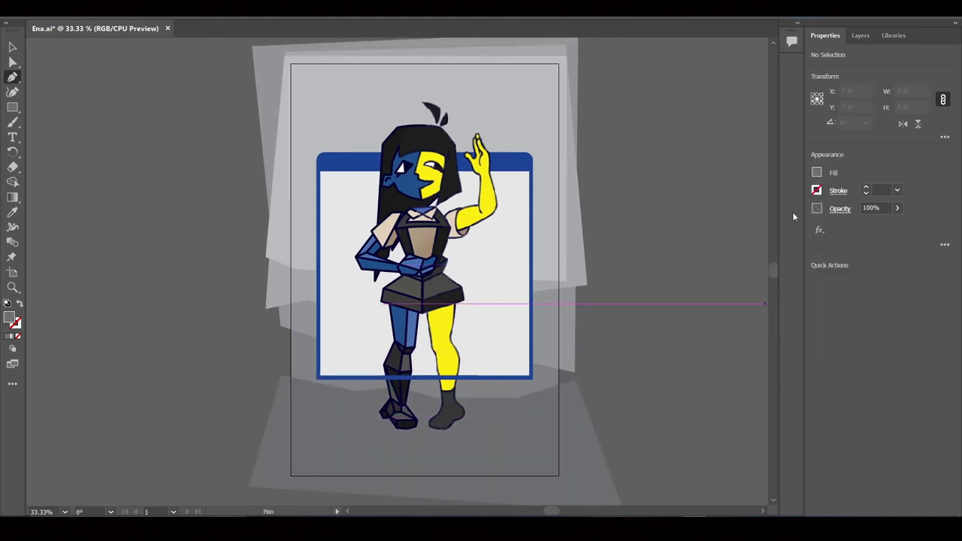
- Outline a shape from the chest area to above the artboard and fill it pale grey
click(266, 222)
click(325, 215)
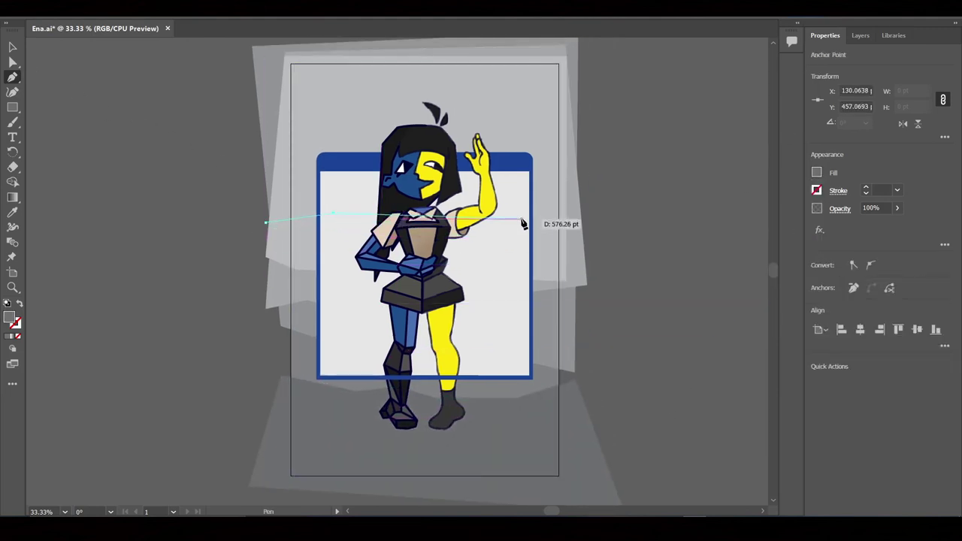
click(513, 226)
click(596, 200)
click(553, 49)
click(275, 52)
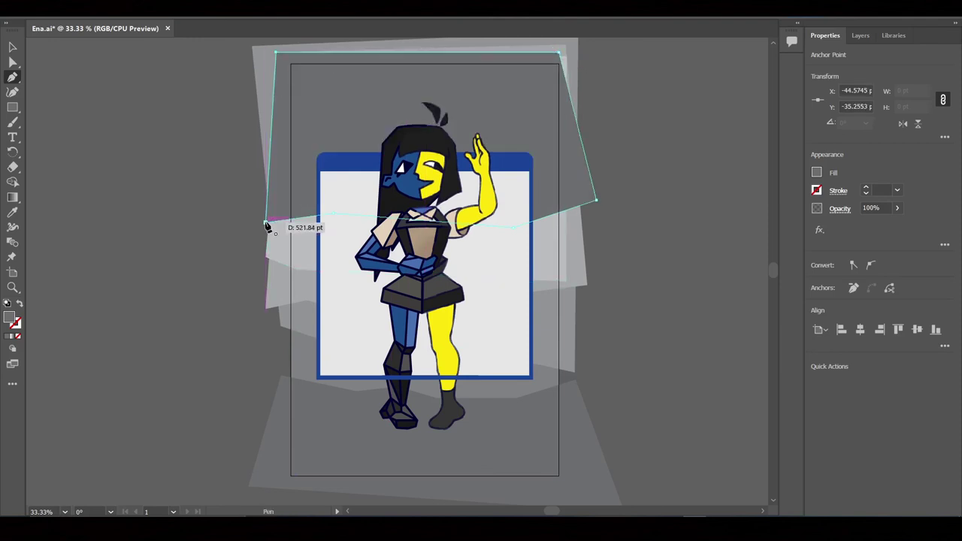
click(266, 223)
click(817, 173)
click(761, 255)
key(Escape)
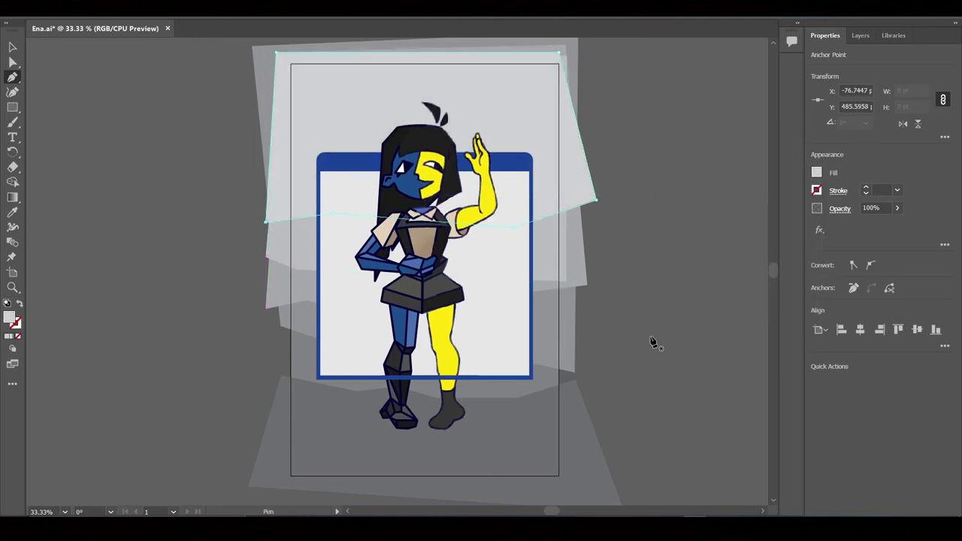
- Reposition the view and select the blue frame rectangle
drag(654, 337, 627, 367)
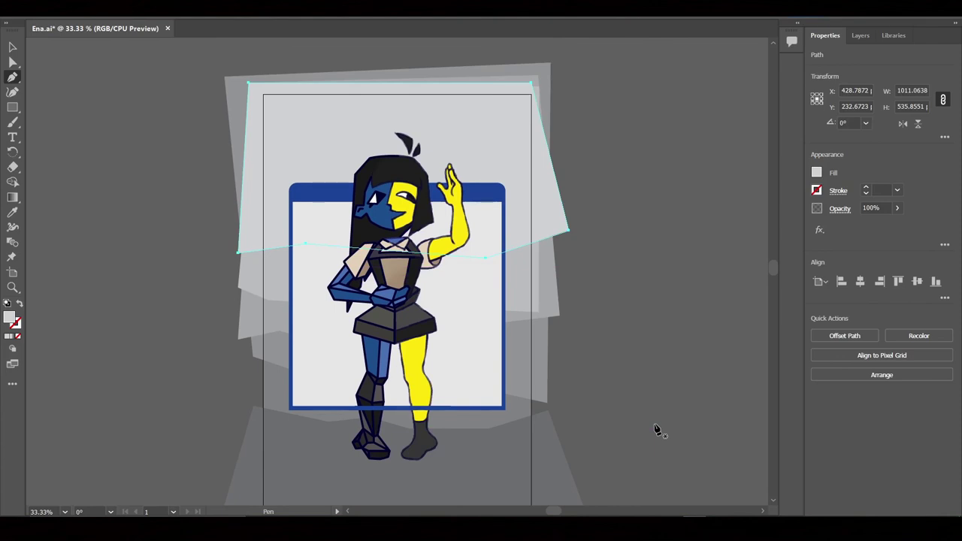
scroll(714, 258, up, 2)
scroll(676, 248, down, 2)
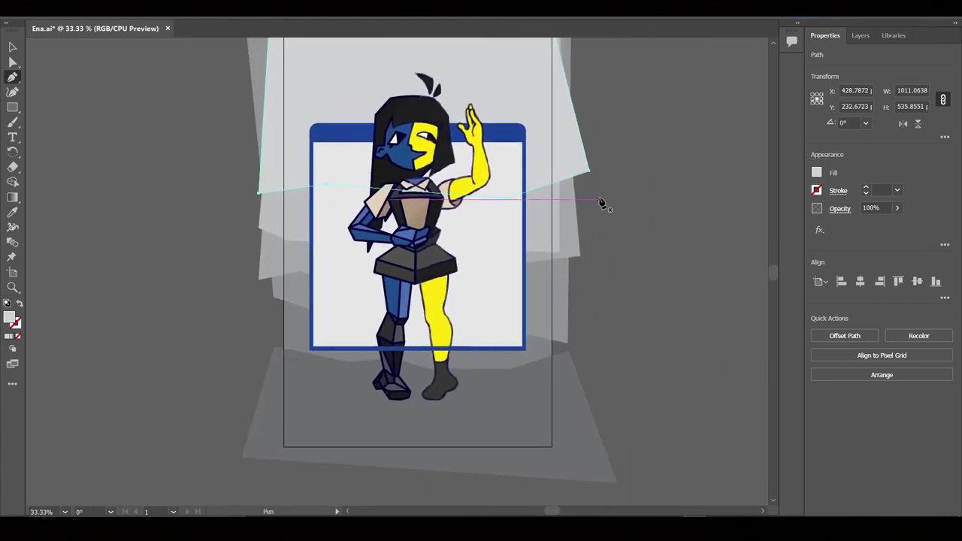
ctrl+click(533, 258)
click(863, 35)
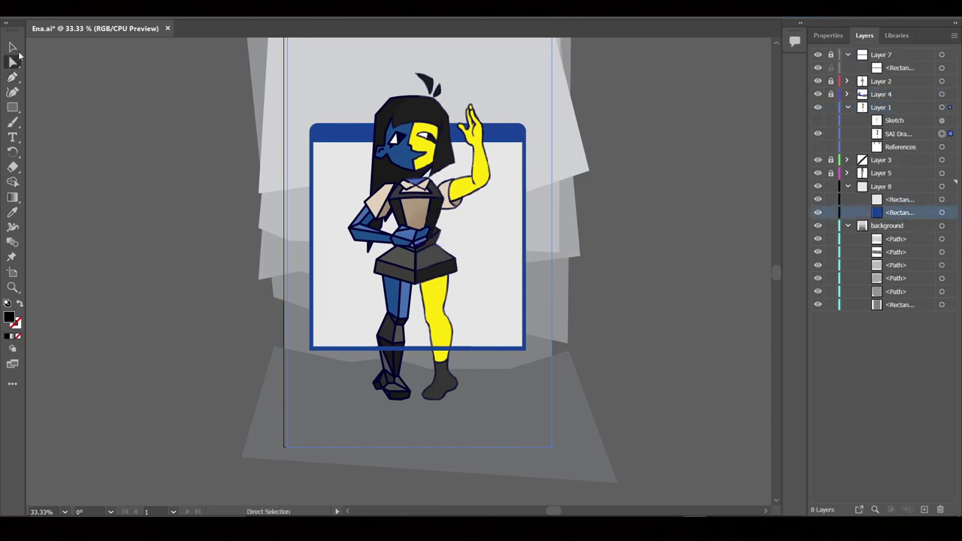
- Shift the frame rectangle's fill from blue to teal with the colour sliders
scroll(507, 170, up, 2)
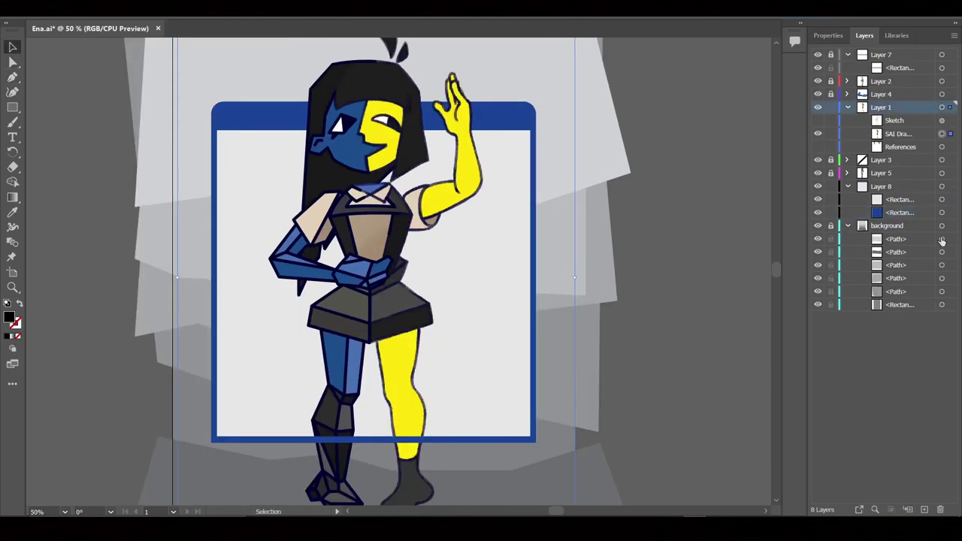
click(941, 213)
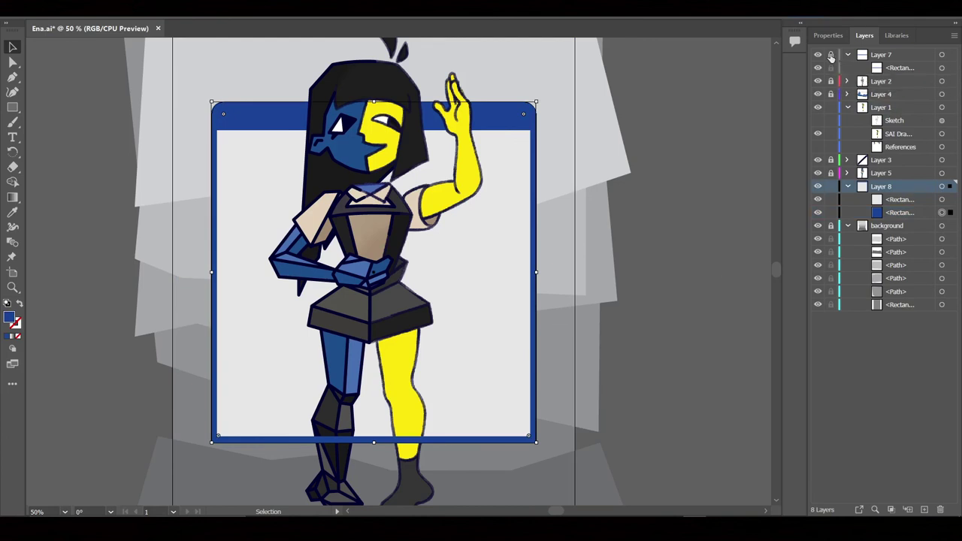
click(827, 35)
click(817, 172)
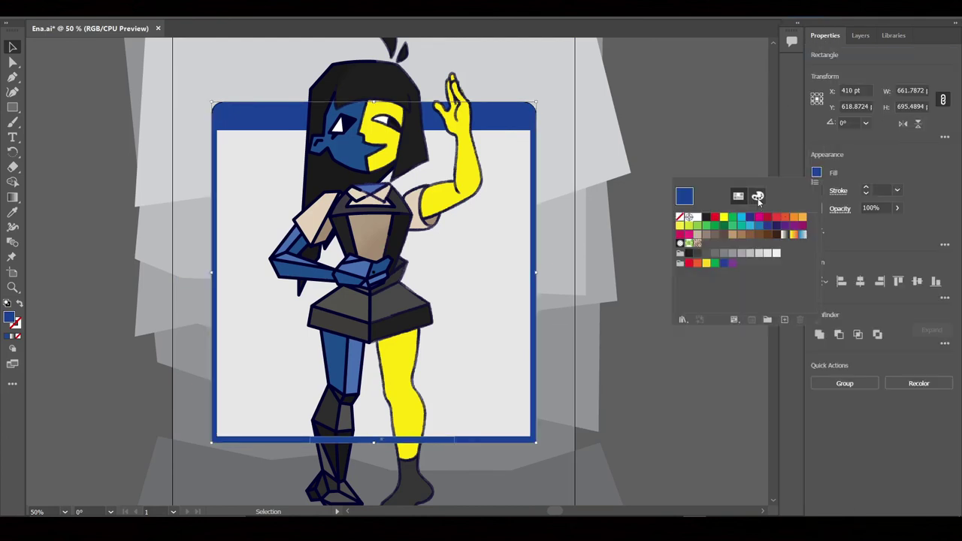
click(757, 197)
drag(766, 239, 755, 239)
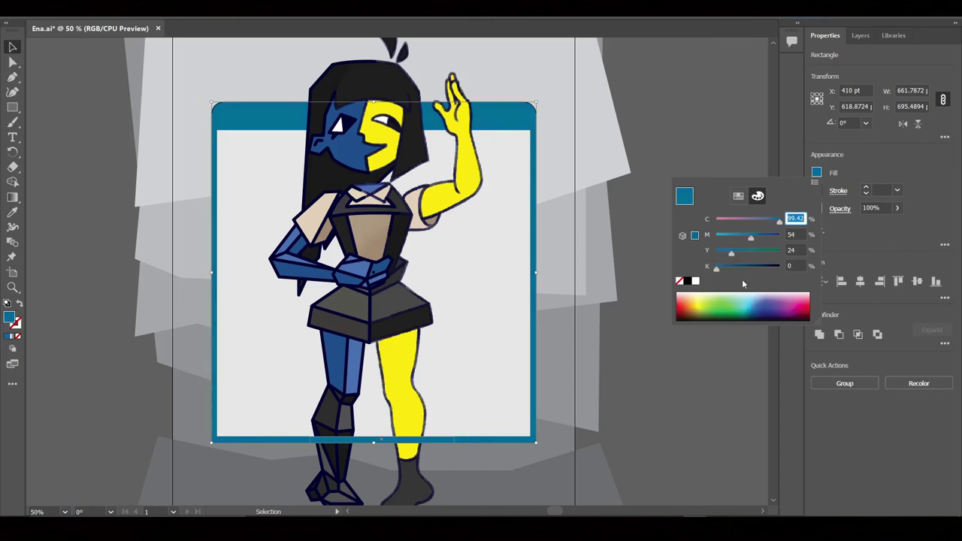
key(Escape)
- Zoom out, reselect the frame rectangle in its layer and recheck its fill swatches
click(710, 384)
key(ctrl+minus)
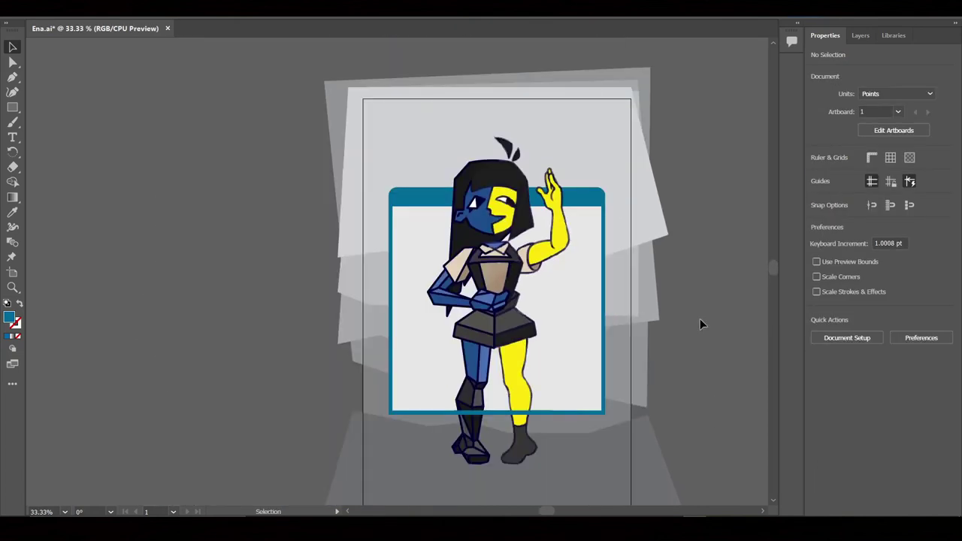
key(v)
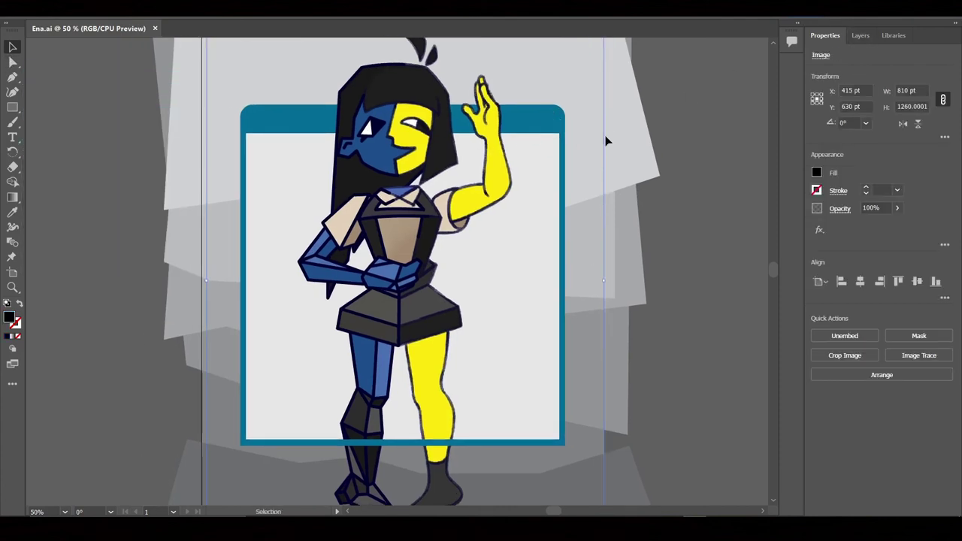
click(860, 35)
click(939, 211)
click(825, 36)
click(817, 172)
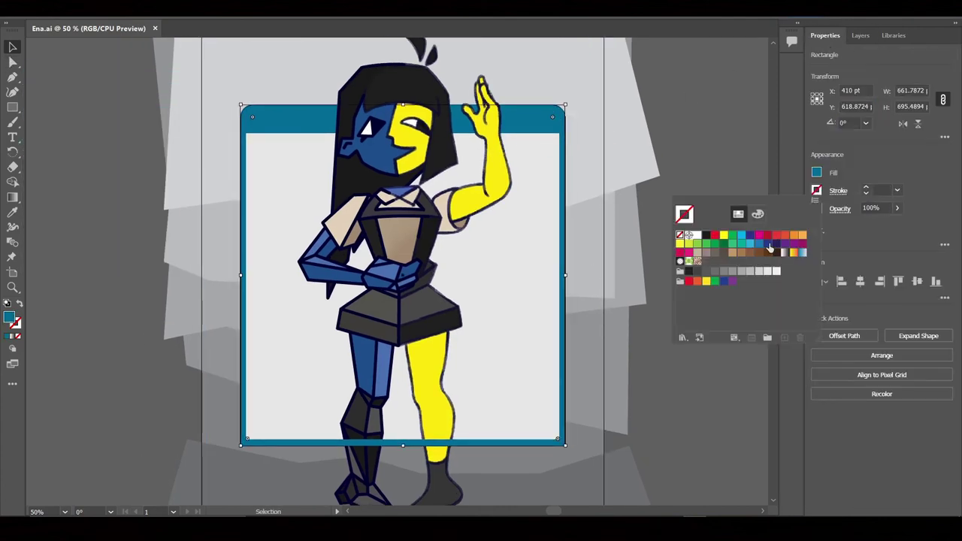
click(571, 165)
click(566, 126)
- Give the teal frame a 4 pt dark blue outline
click(864, 35)
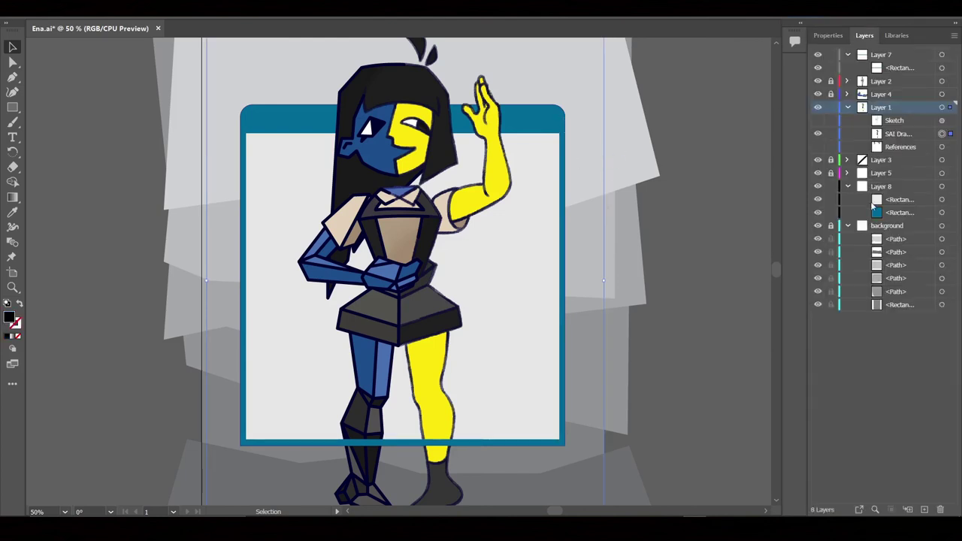
click(857, 212)
click(827, 35)
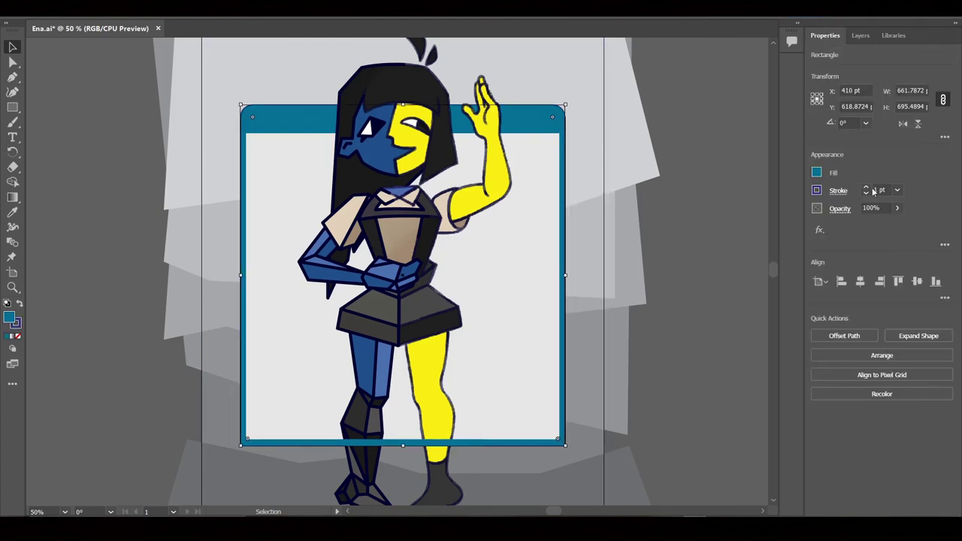
click(838, 190)
text(4)
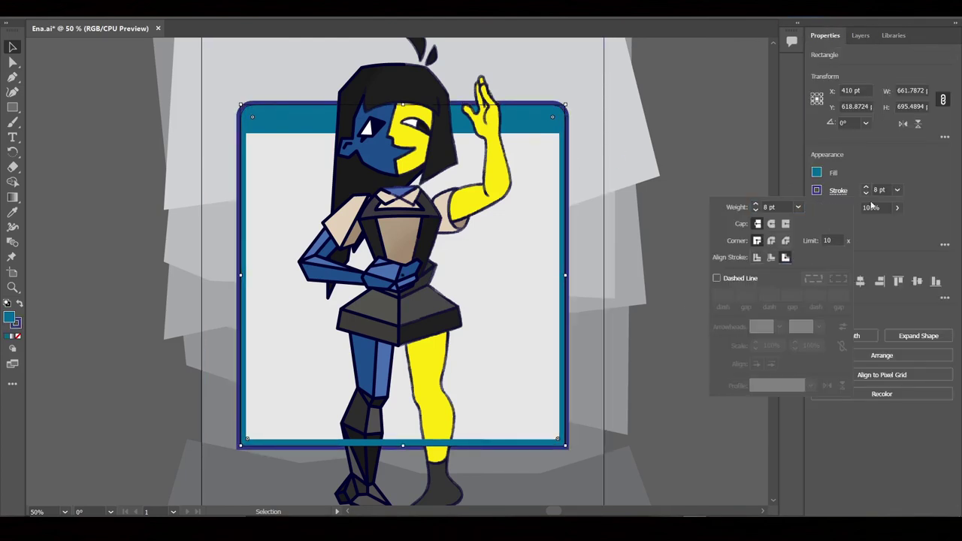
key(Return)
click(817, 172)
click(817, 190)
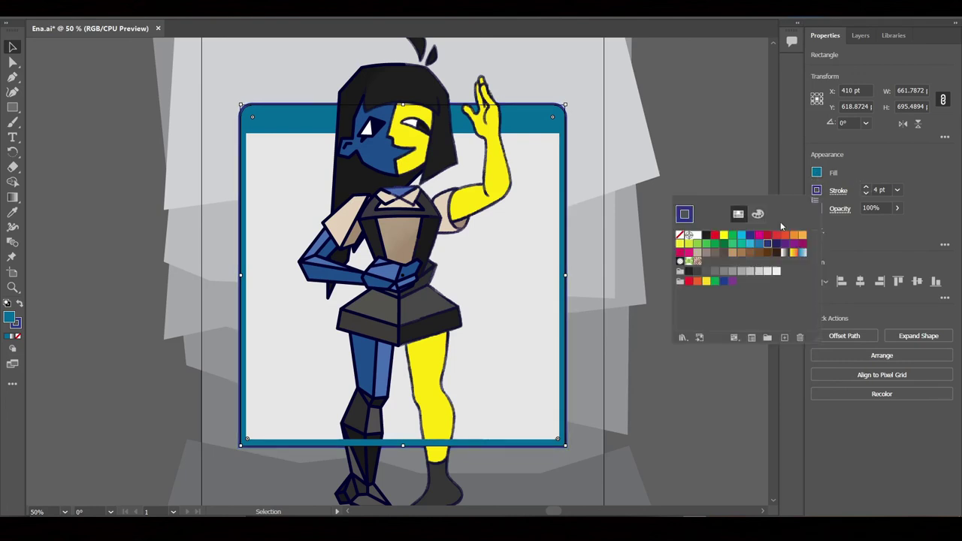
click(757, 213)
click(735, 317)
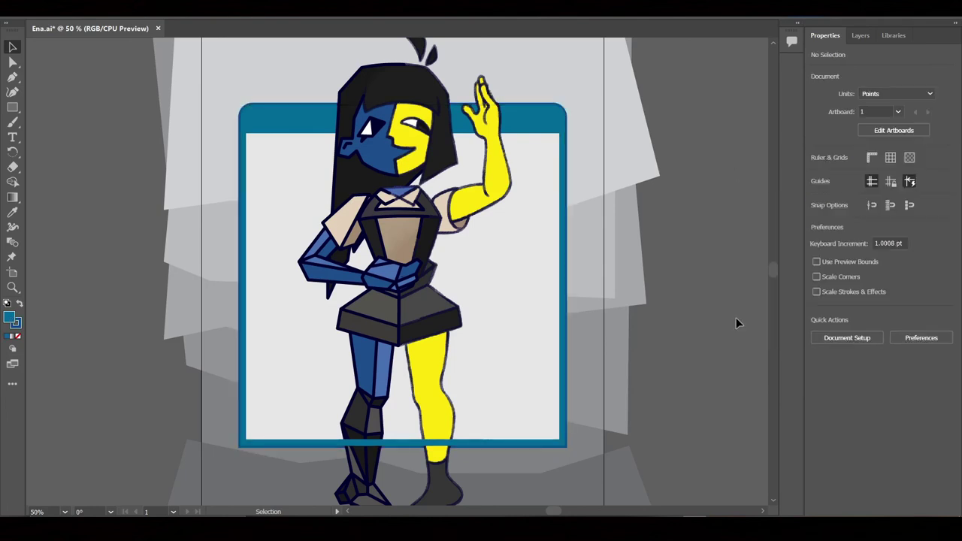
- Recheck the frame selection and make the stroke colour active
click(343, 446)
alt+scroll(415, 430, up, 1)
alt+scroll(415, 430, up, 1)
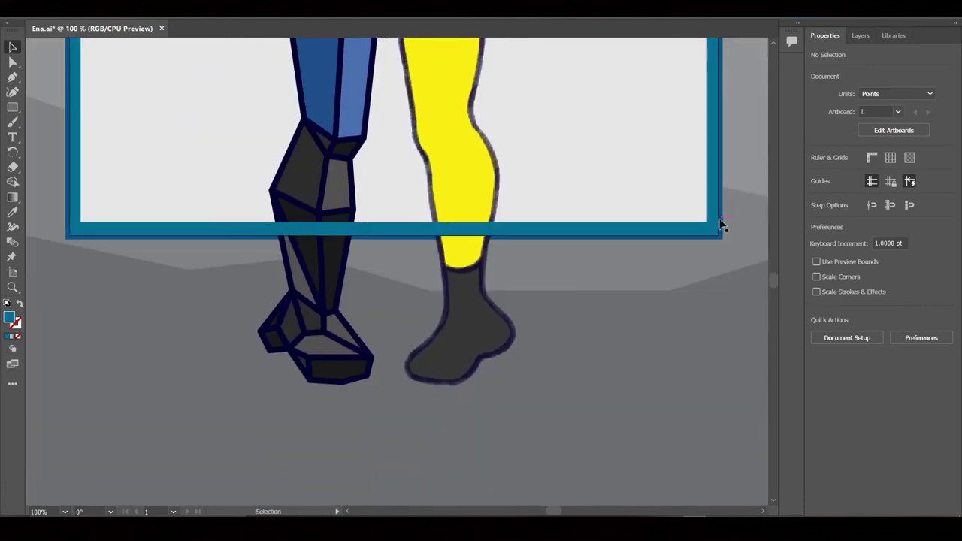
click(718, 227)
click(631, 332)
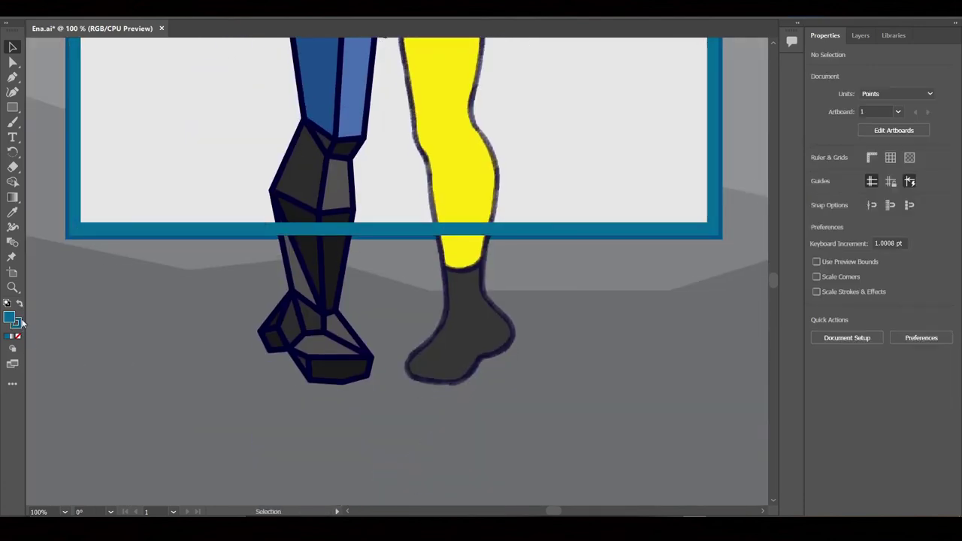
click(15, 323)
alt+scroll(147, 264, up, 2)
- Draw a Pen line along the frame's bottom edge
key(F7)
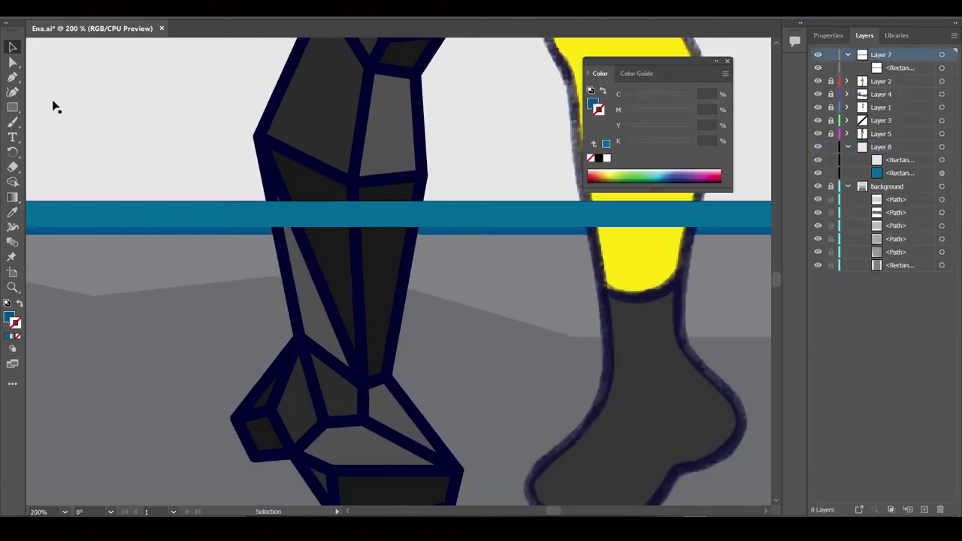
key(p)
click(256, 227)
alt+scroll(721, 240, up, 1)
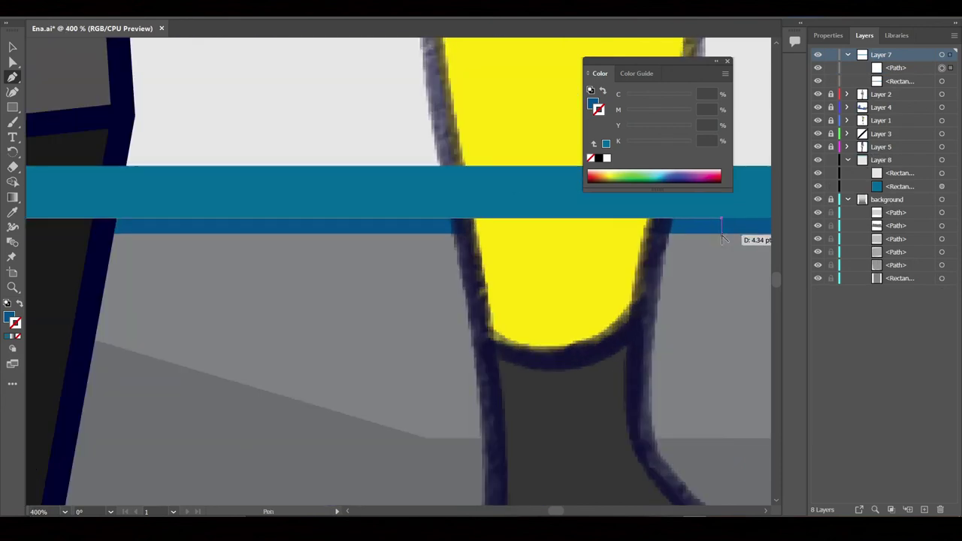
alt+scroll(538, 257, up, 1)
ctrl+scroll(376, 225, left, 5)
click(215, 178)
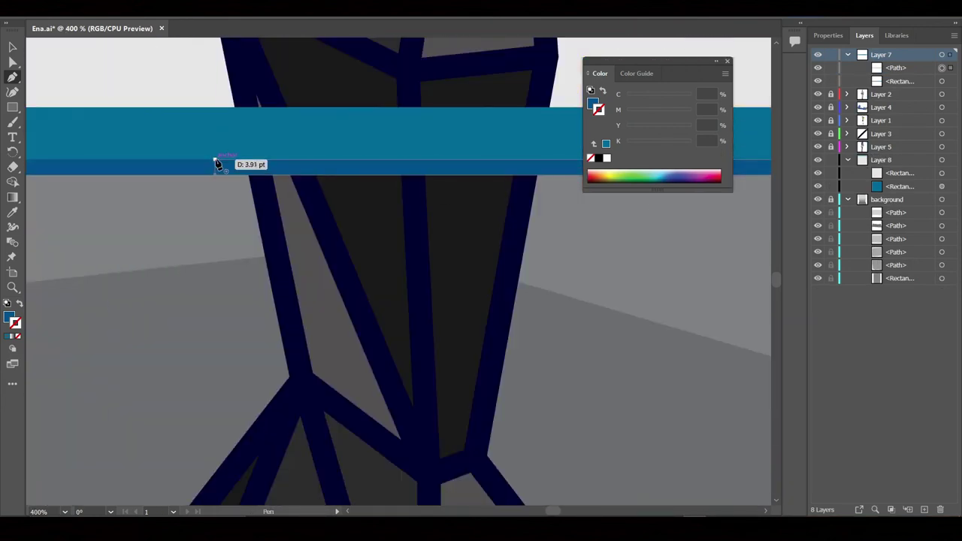
alt+scroll(216, 163, down, 2)
alt+scroll(563, 333, down, 3)
click(727, 61)
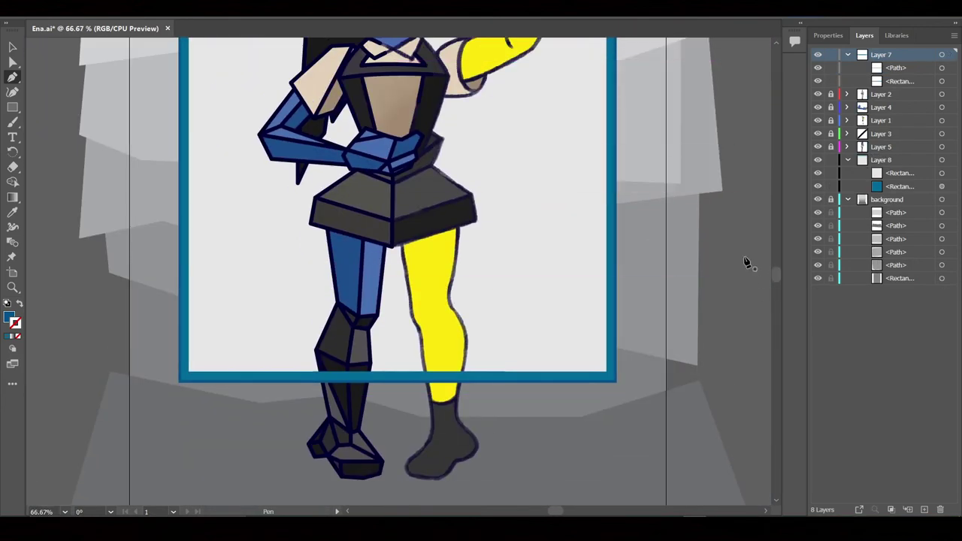
- Save the document
scroll(746, 262, up, 3)
alt+scroll(729, 247, down, 1)
key(ctrl+s)
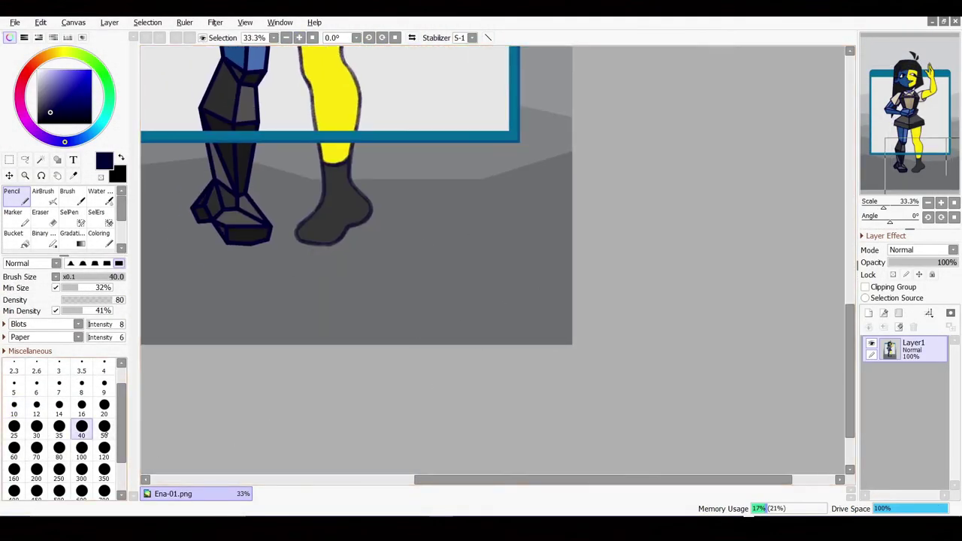
- Set the Pencil to size 50, test a stroke and a first signature, then undo both
click(104, 426)
drag(500, 330, 544, 325)
key(ctrl+z)
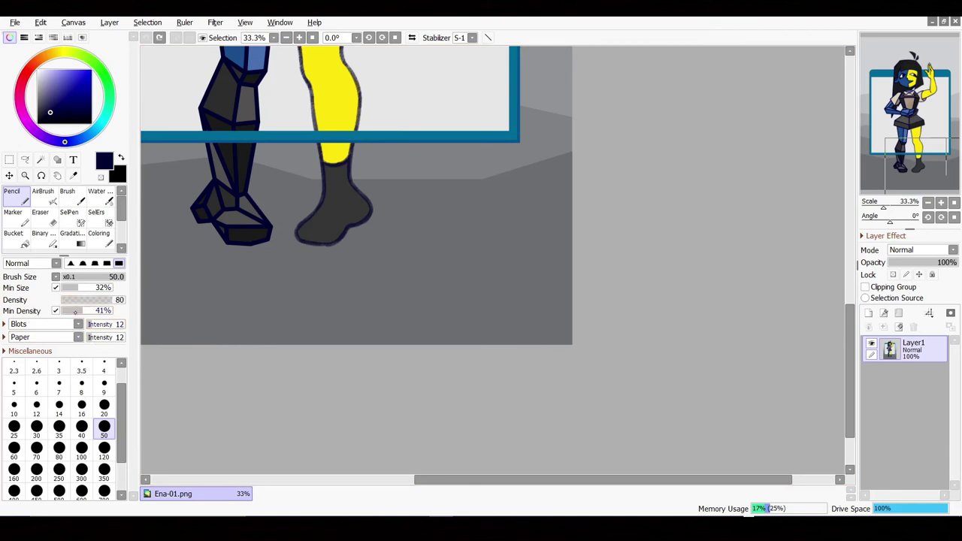
drag(486, 194, 526, 323)
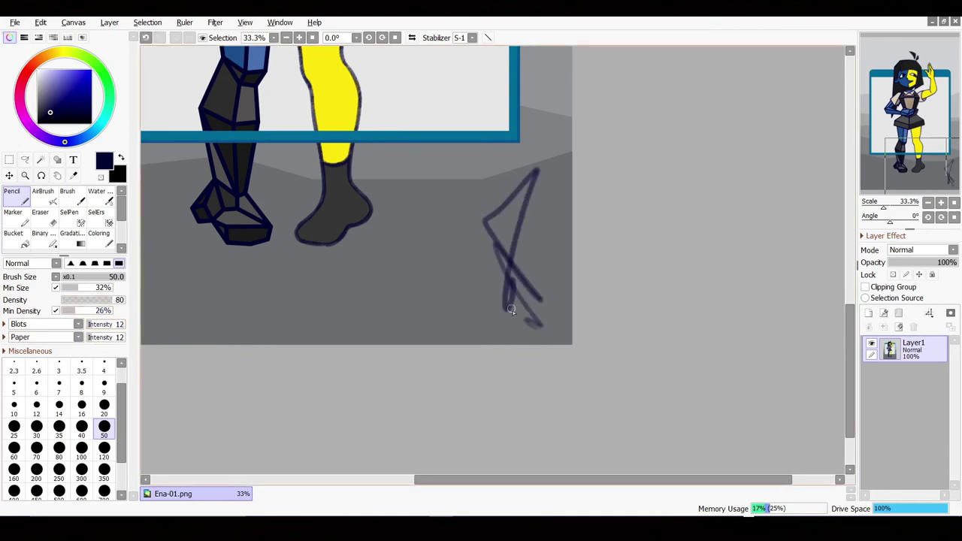
key(ctrl+t)
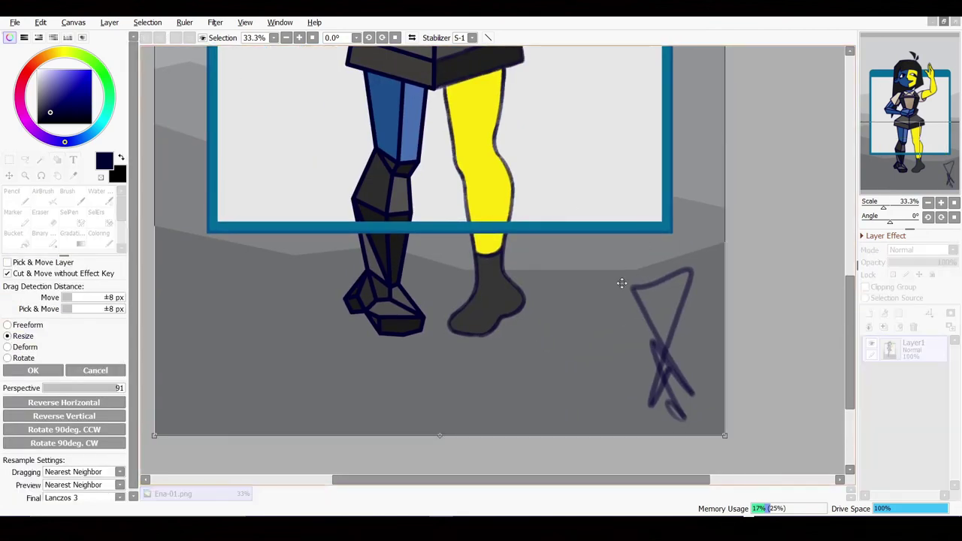
key(ctrl+z)
- Scribble the signature, transform it into the frame's lower-right corner, and save the canvas
drag(571, 300, 594, 357)
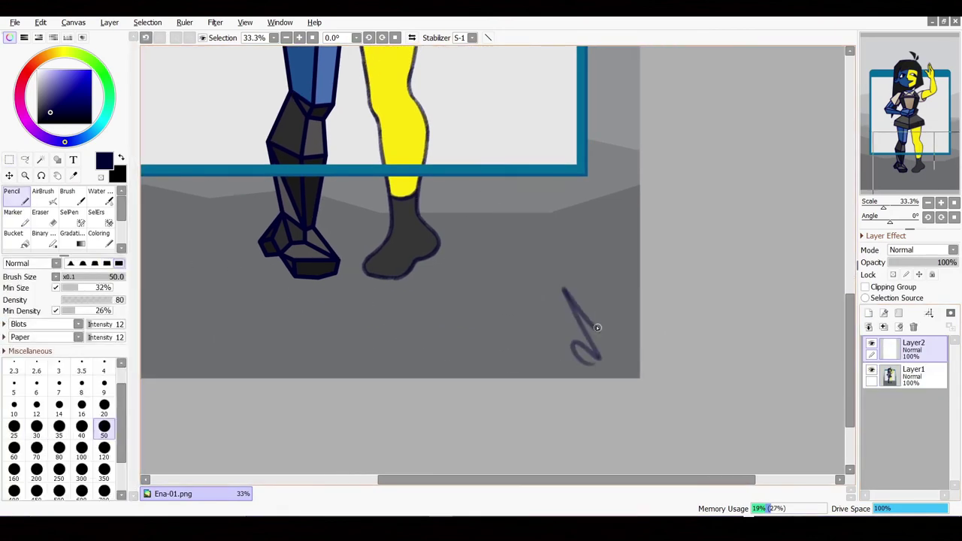
drag(552, 248, 597, 353)
key(ctrl+t)
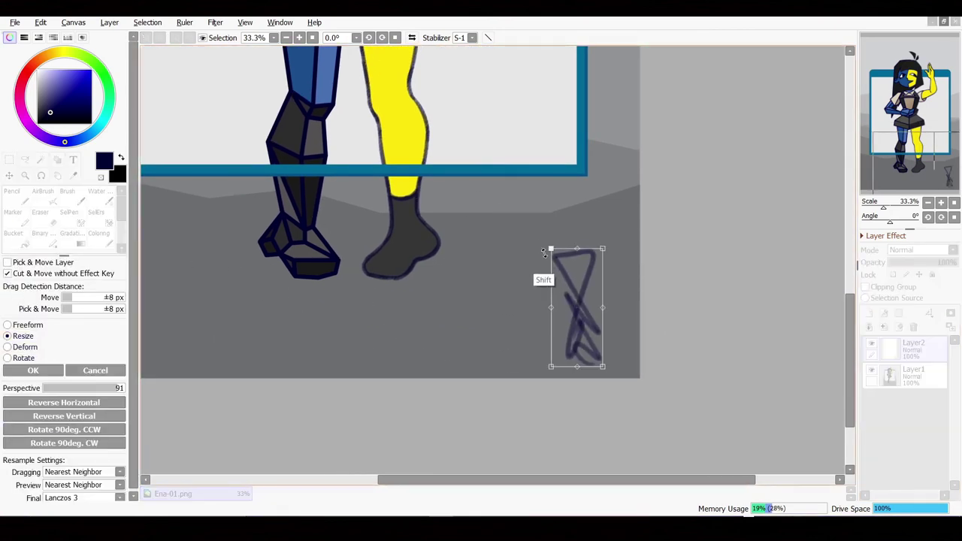
drag(566, 287, 553, 142)
scroll(601, 226, up, 3)
key(Return)
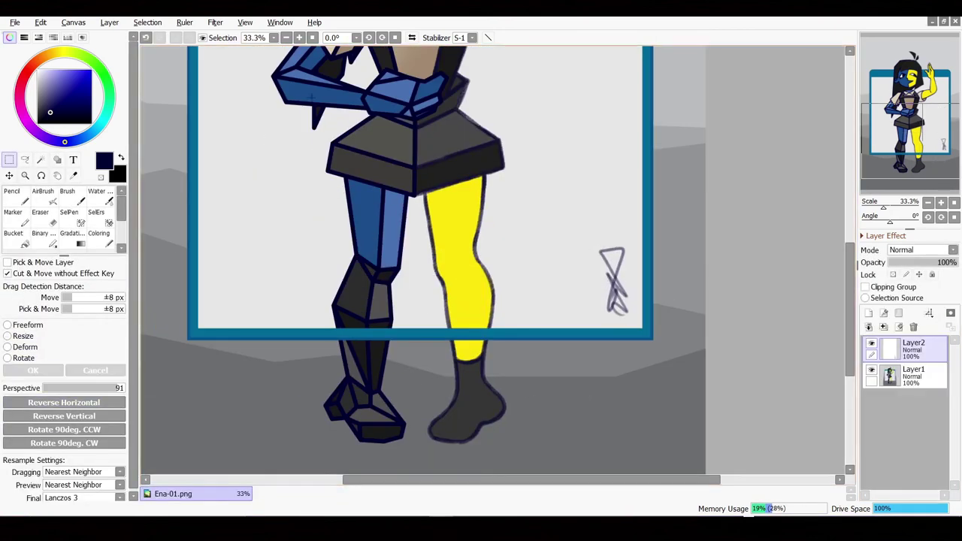
scroll(752, 308, down, 3)
key(ctrl+s)
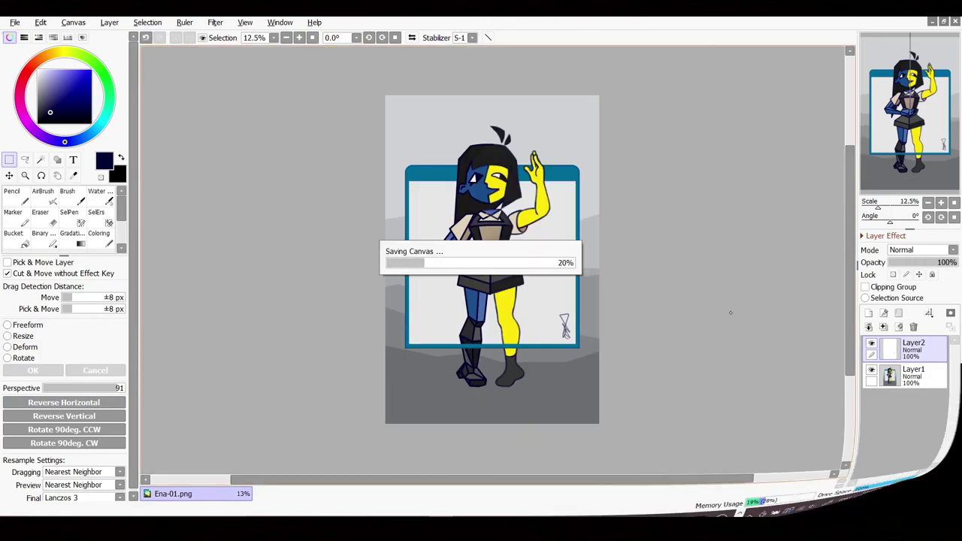